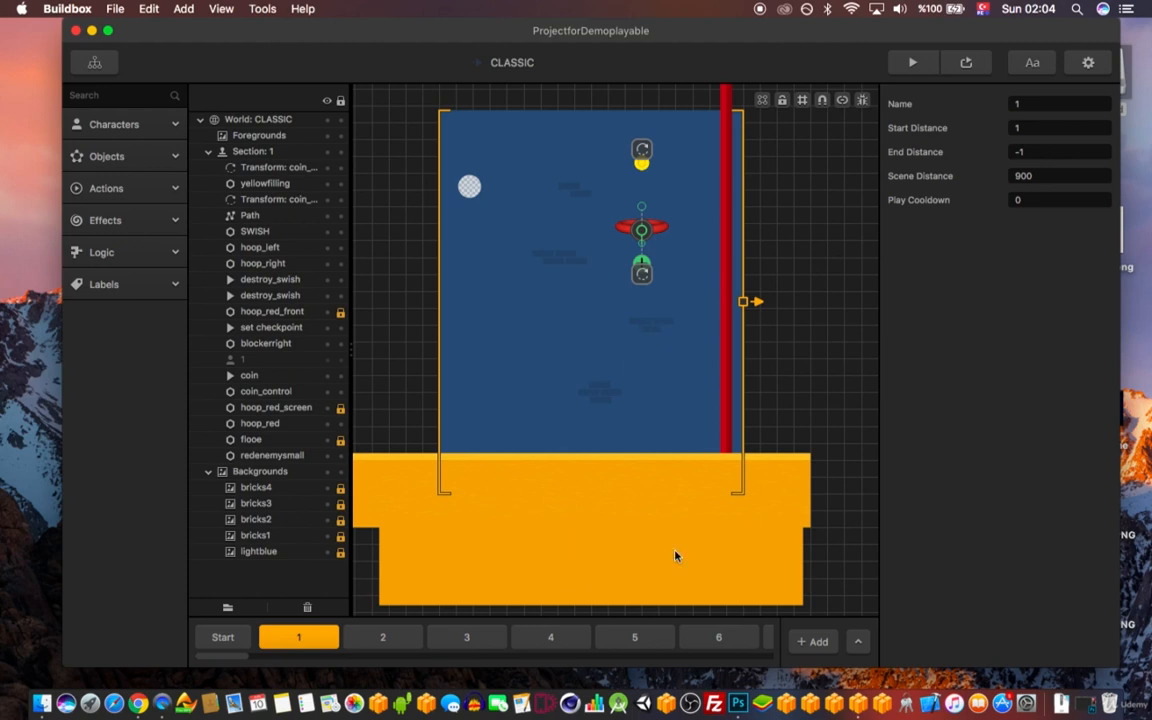
- View scene 2 of the CLASSIC world and open the Main Menu UI screen from the game mind map
{"action": "left_click", "coordinate": [380, 636]}
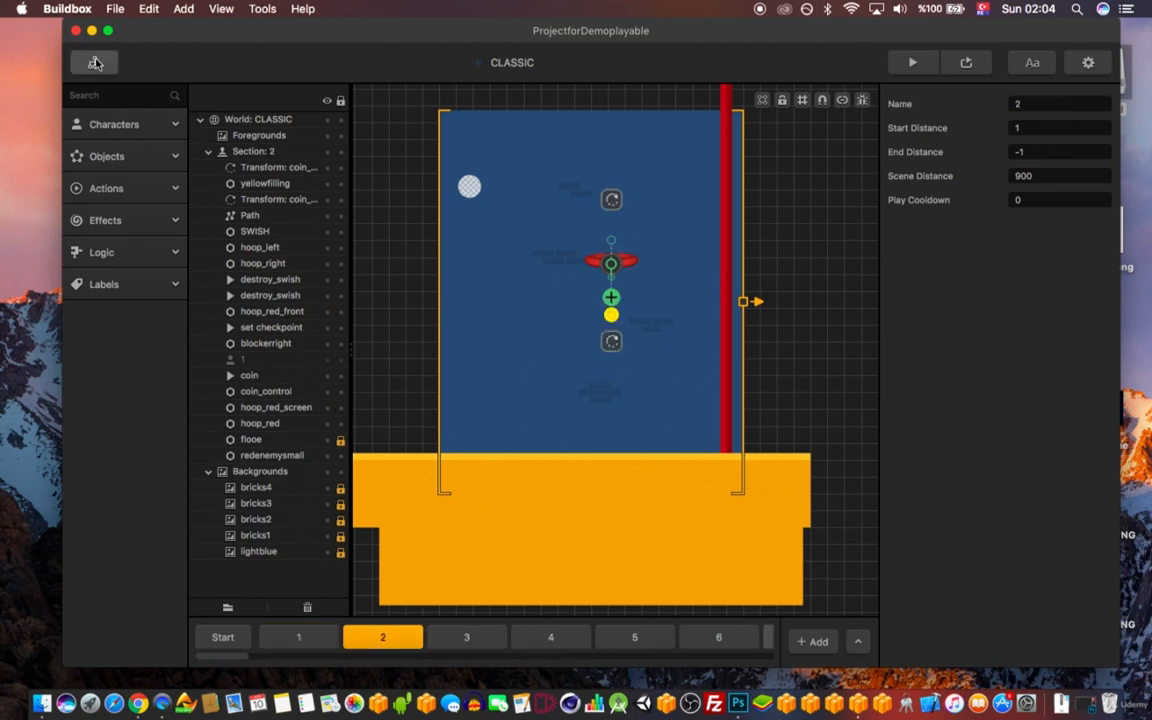
{"action": "left_click", "coordinate": [95, 63]}
{"action": "left_click_drag", "start_coordinate": [527, 347], "coordinate": [632, 311]}
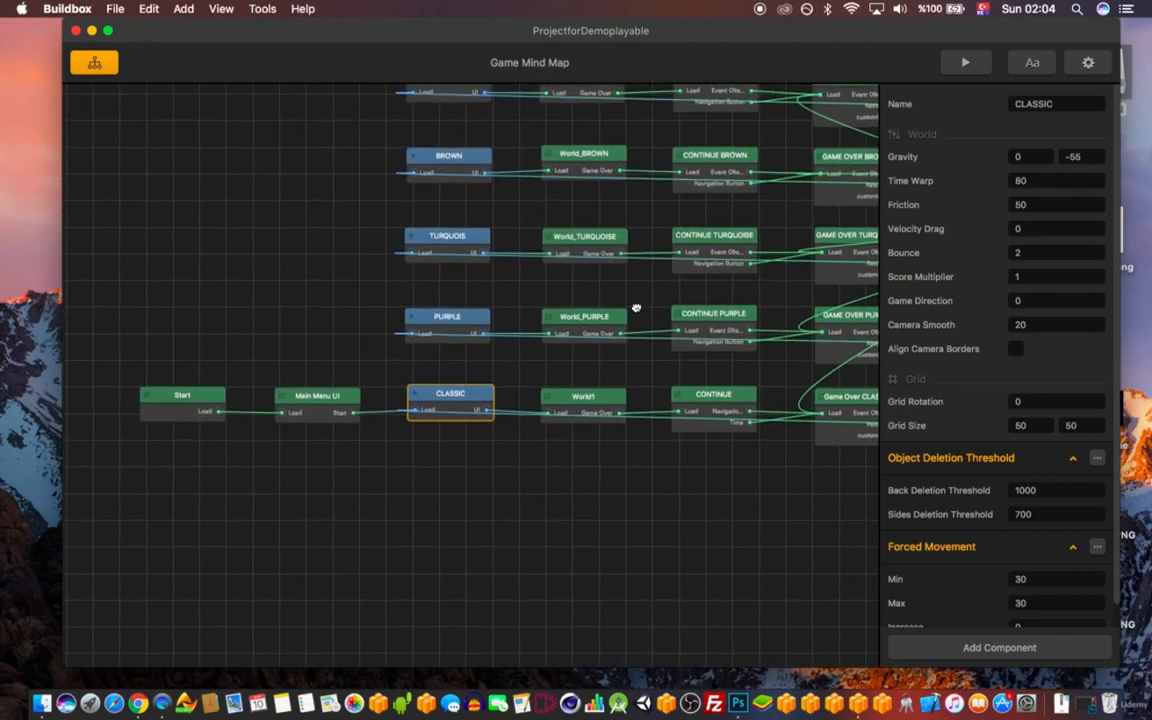
{"action": "left_click", "coordinate": [330, 402]}
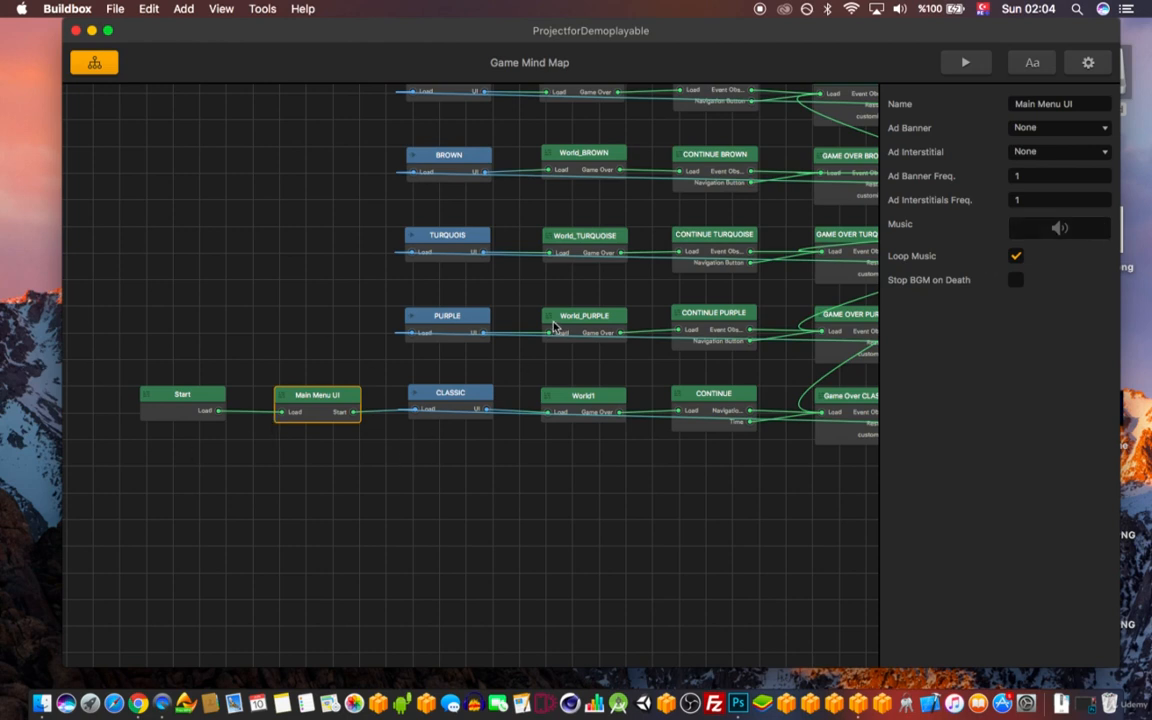
{"action": "double_click", "coordinate": [322, 396]}
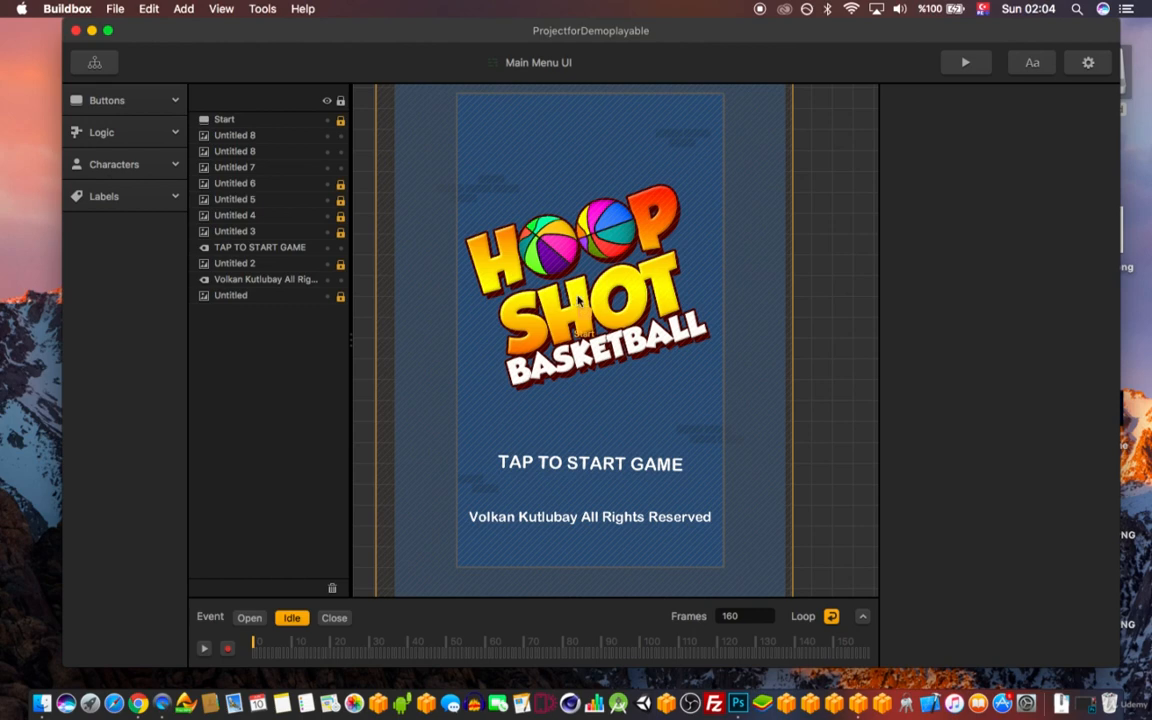
- Select the multicoloured ball forming the second O of the HOOP logo and scrub the Idle timeline to examine its rotation animation
{"action": "scroll", "coordinate": [566, 281], "scroll_direction": "up", "scroll_amount": 4}
{"action": "left_click_drag", "start_coordinate": [624, 262], "coordinate": [588, 228]}
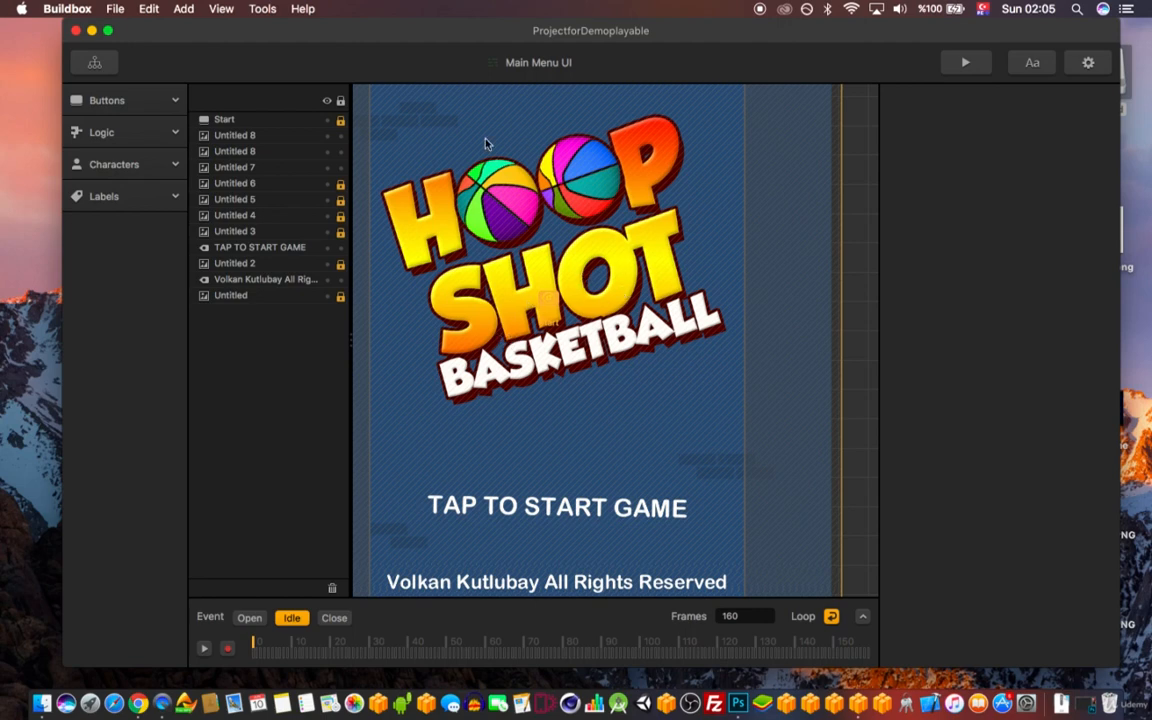
{"action": "left_click", "coordinate": [584, 178]}
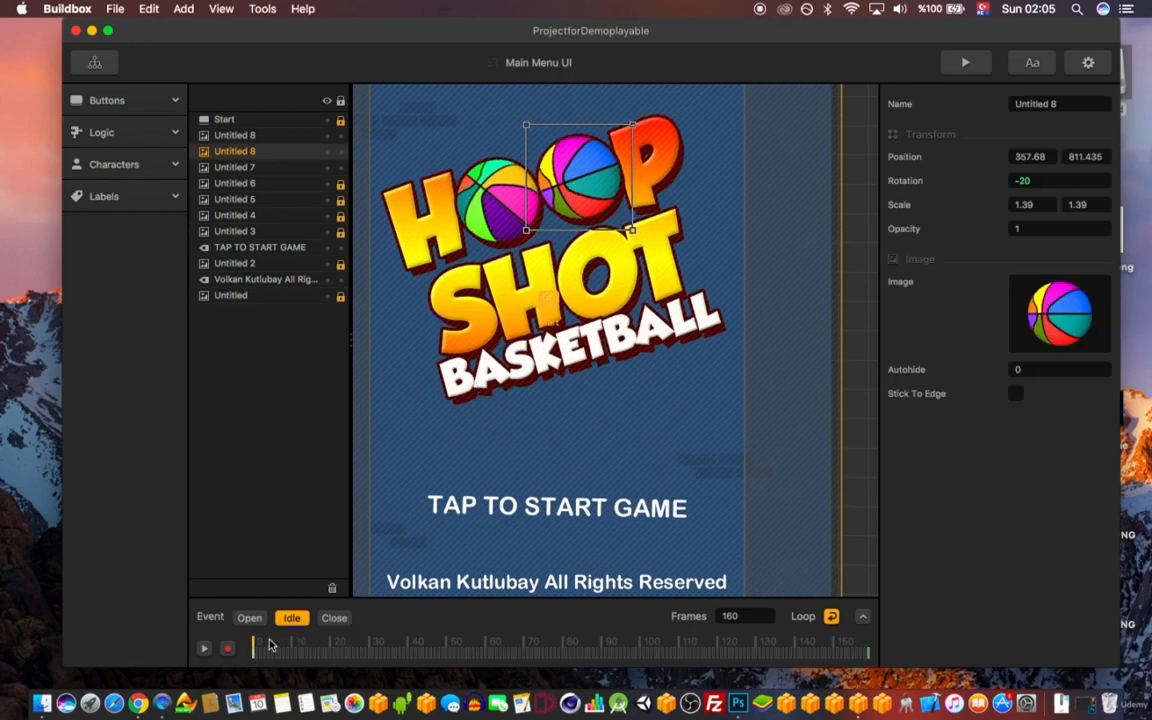
{"action": "left_click_drag", "start_coordinate": [255, 648], "coordinate": [730, 652]}
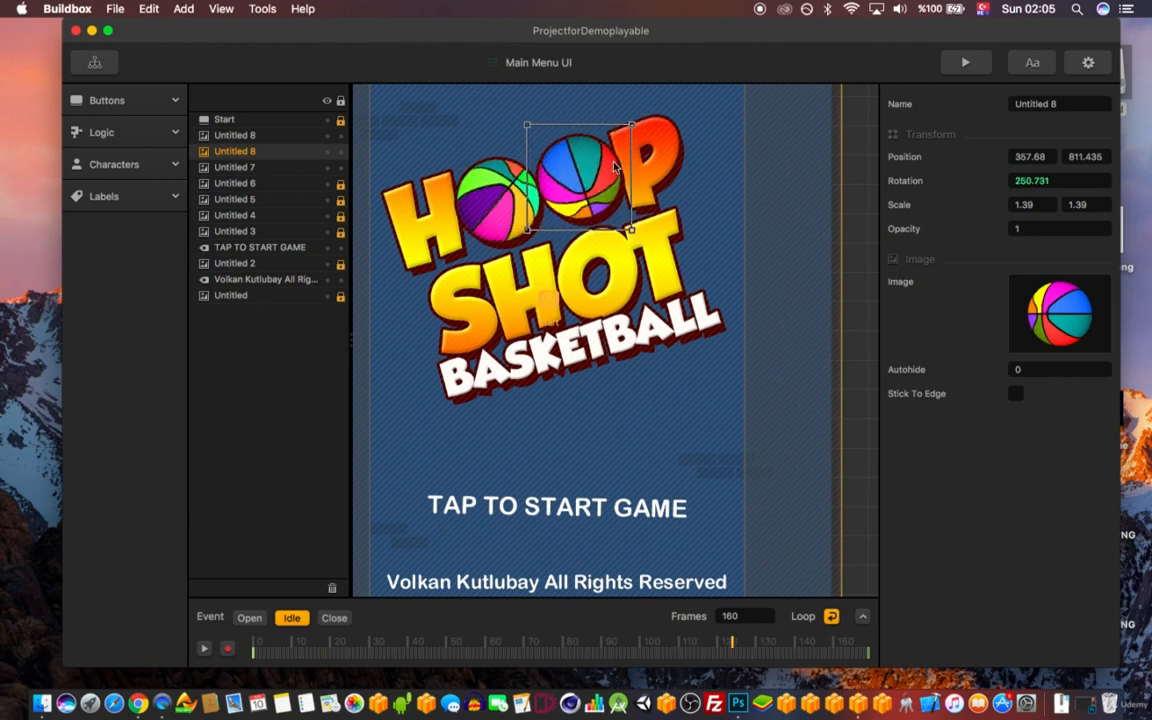
{"action": "scroll", "coordinate": [583, 172], "scroll_direction": "down", "scroll_amount": 6}
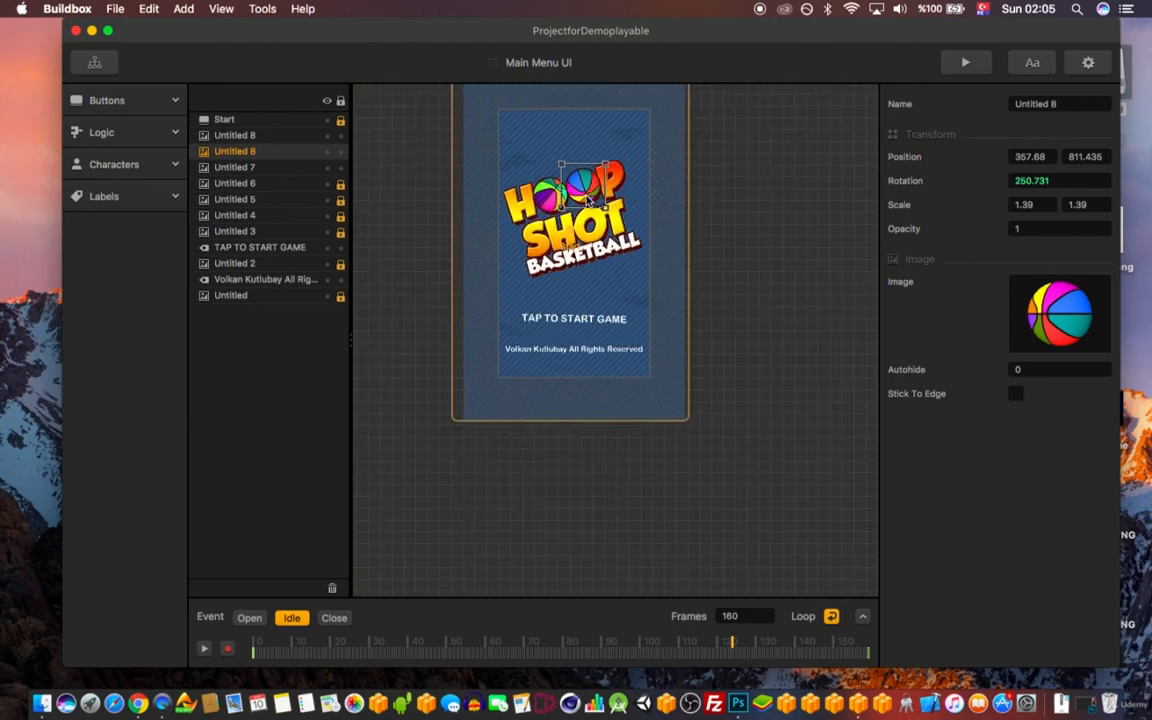
{"action": "right_click_drag", "start_coordinate": [584, 174], "coordinate": [600, 210]}
{"action": "scroll", "coordinate": [603, 212], "scroll_direction": "up", "scroll_amount": 5}
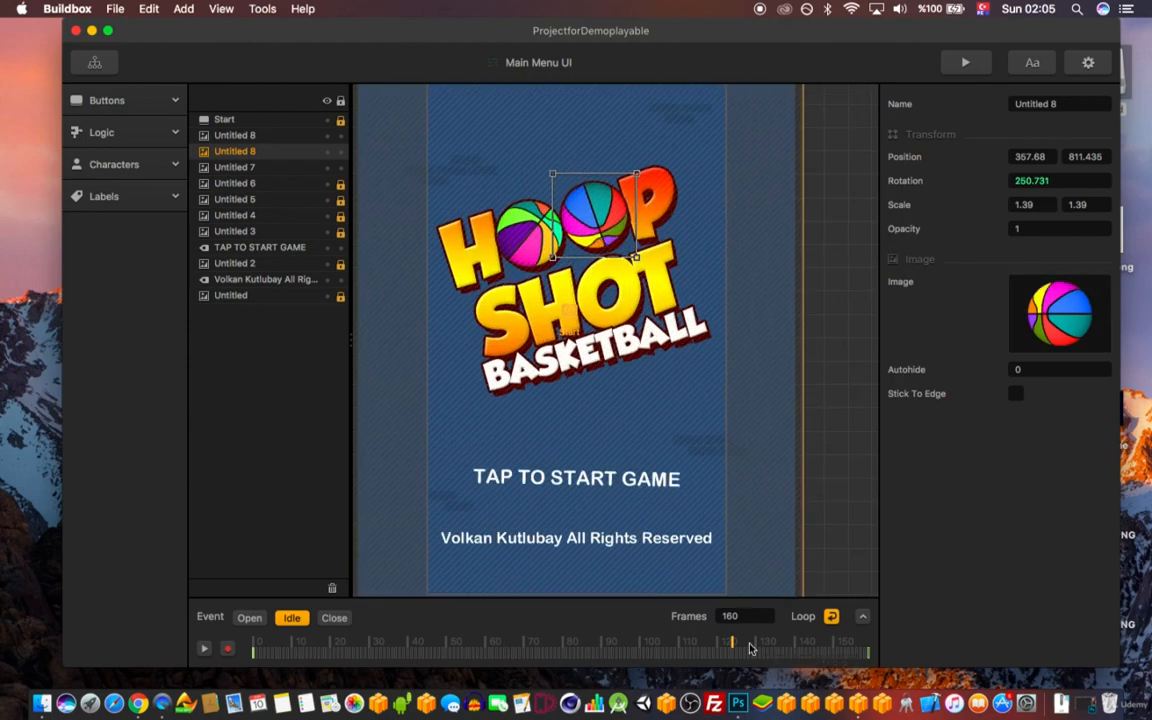
{"action": "left_click", "coordinate": [805, 645]}
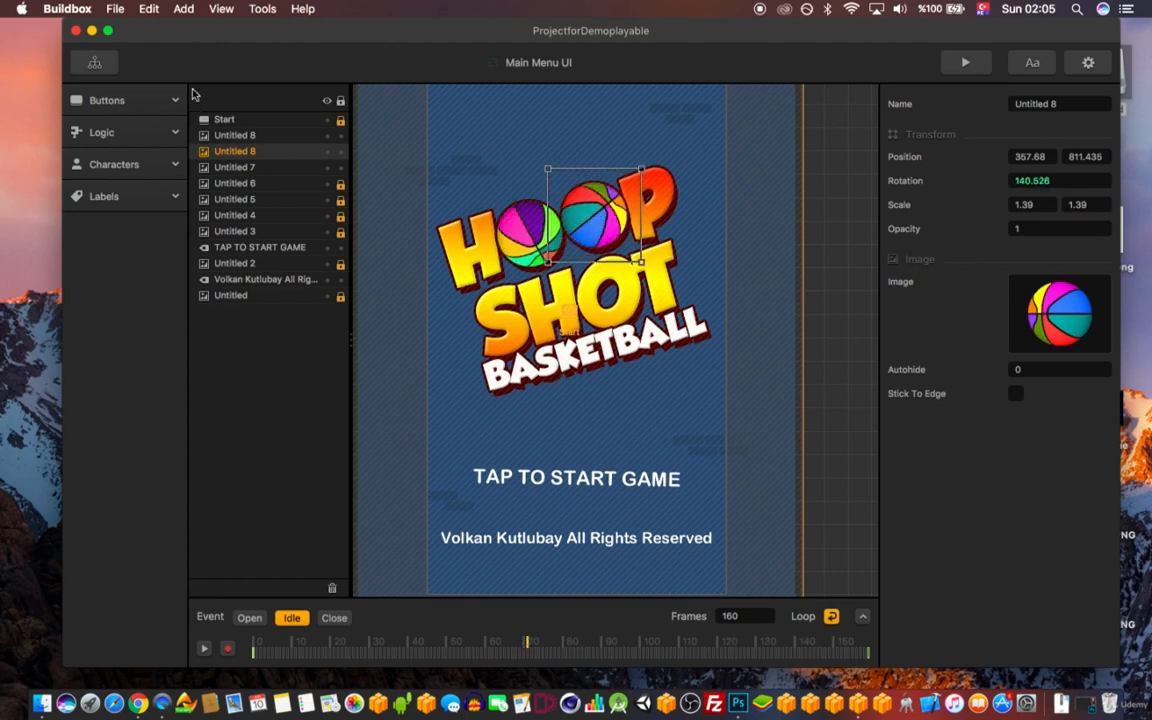
- Look over the theme rows in the mind map and inspect the World1 screen's layout
{"action": "left_click", "coordinate": [94, 62]}
{"action": "left_click_drag", "start_coordinate": [496, 463], "coordinate": [459, 489]}
{"action": "left_click_drag", "start_coordinate": [491, 427], "coordinate": [447, 528]}
{"action": "left_click_drag", "start_coordinate": [583, 330], "coordinate": [543, 311]}
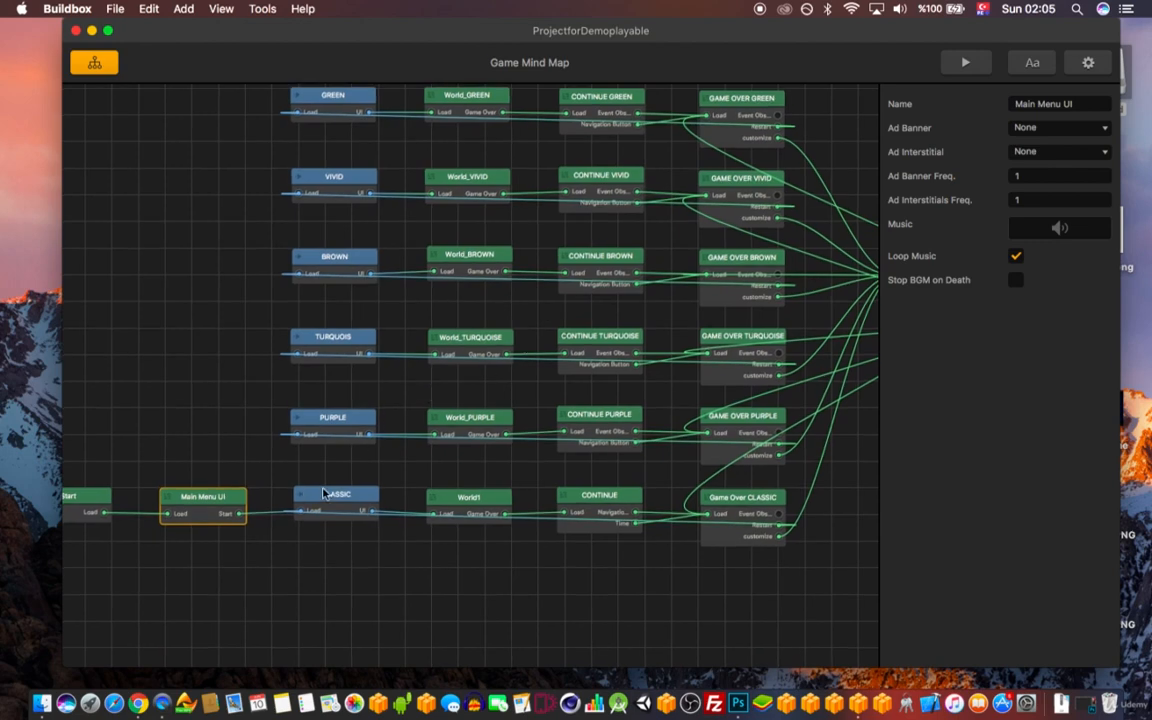
{"action": "left_click_drag", "start_coordinate": [375, 158], "coordinate": [364, 184]}
{"action": "left_click_drag", "start_coordinate": [523, 418], "coordinate": [499, 319]}
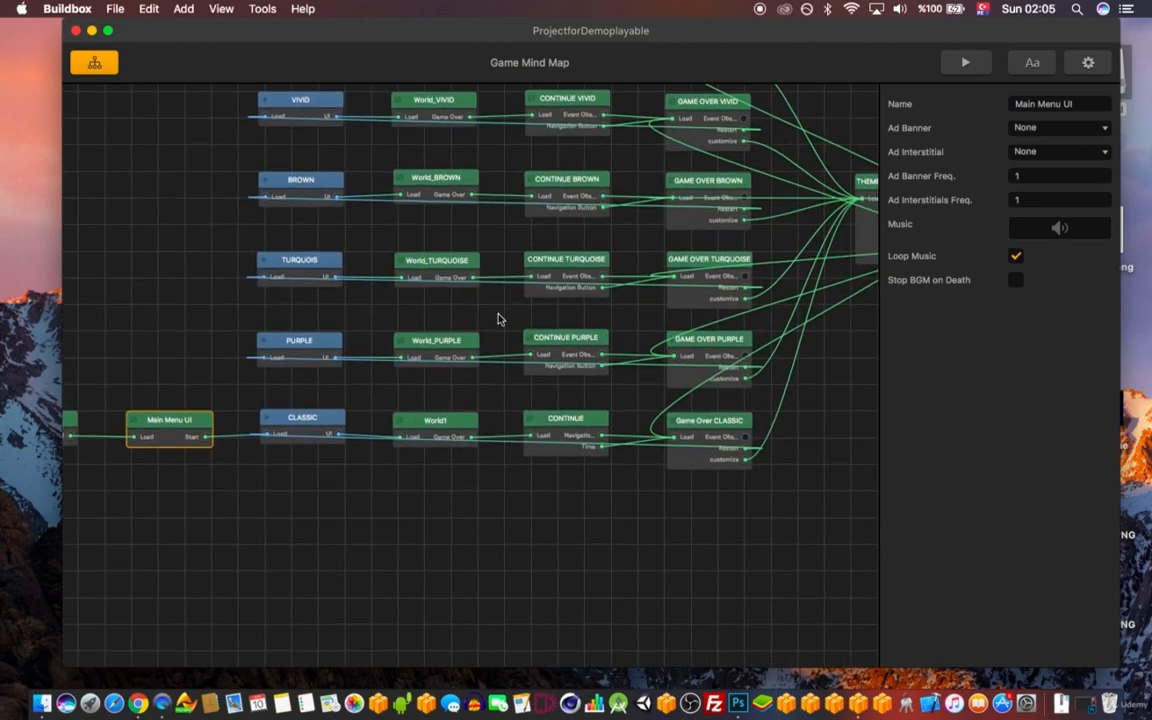
{"action": "left_click", "coordinate": [432, 427]}
{"action": "double_click", "coordinate": [418, 427]}
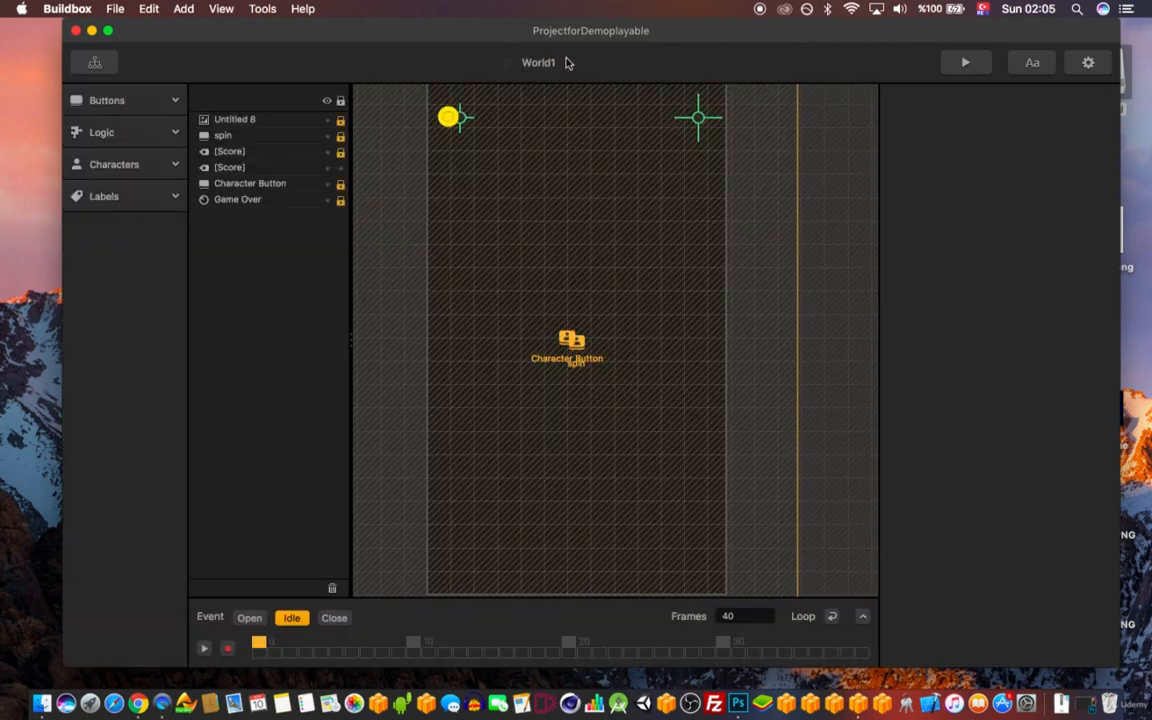
{"action": "left_click", "coordinate": [94, 62]}
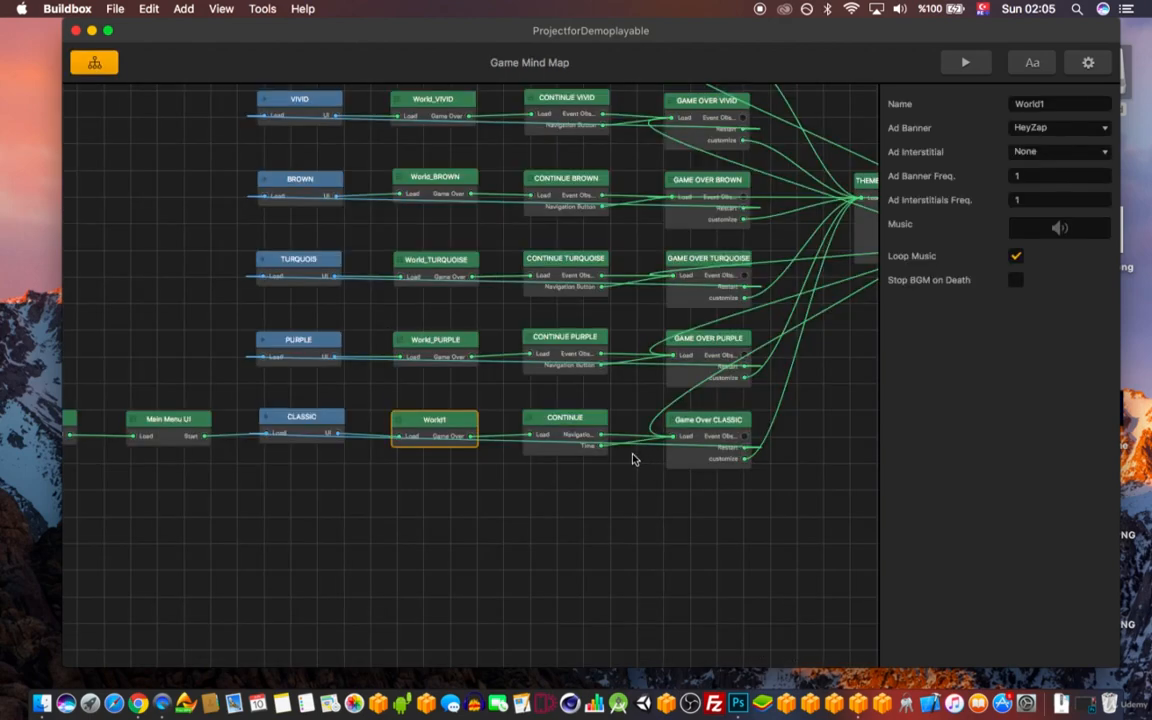
- Open the CONTINUE screen of the classic row and examine its Open event animation
{"action": "left_click", "coordinate": [573, 433]}
{"action": "double_click", "coordinate": [568, 428]}
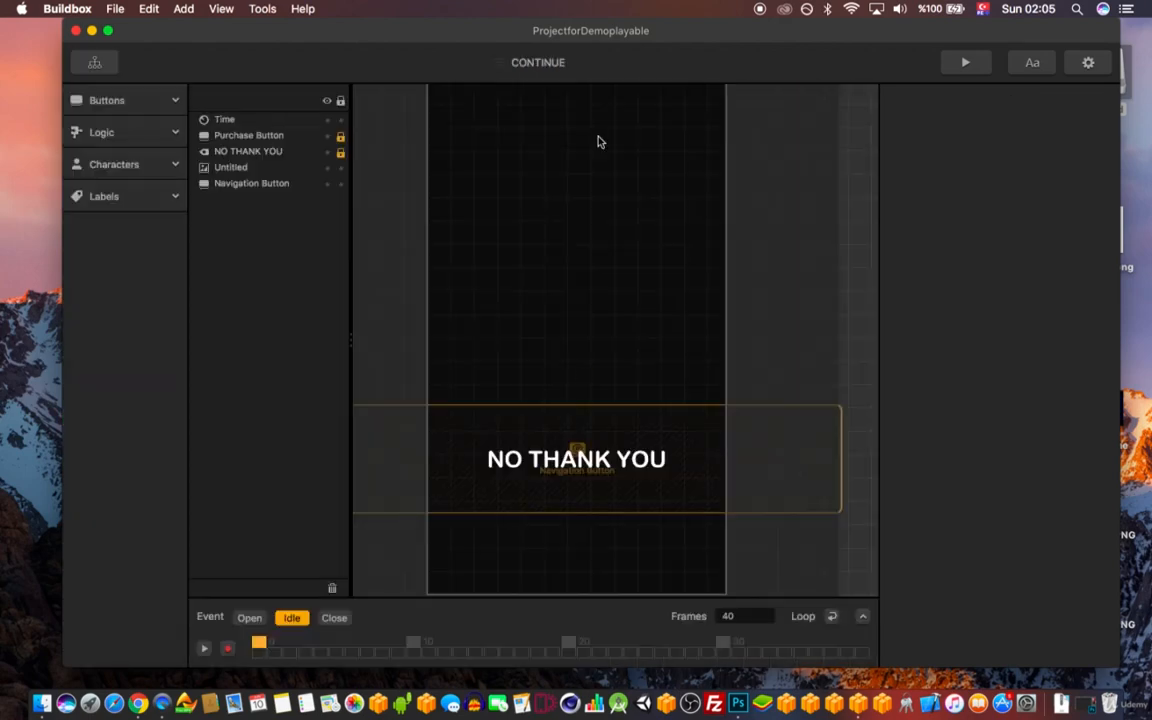
{"action": "scroll", "coordinate": [617, 445], "scroll_direction": "down", "scroll_amount": 3}
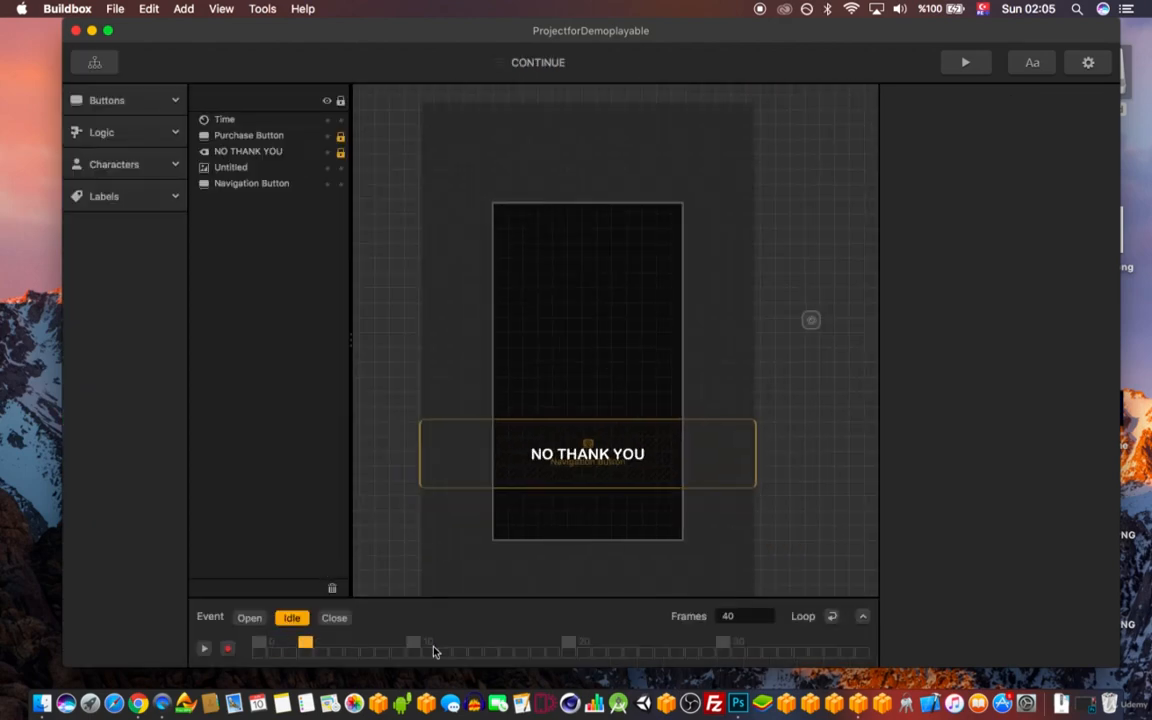
{"action": "left_click", "coordinate": [249, 618]}
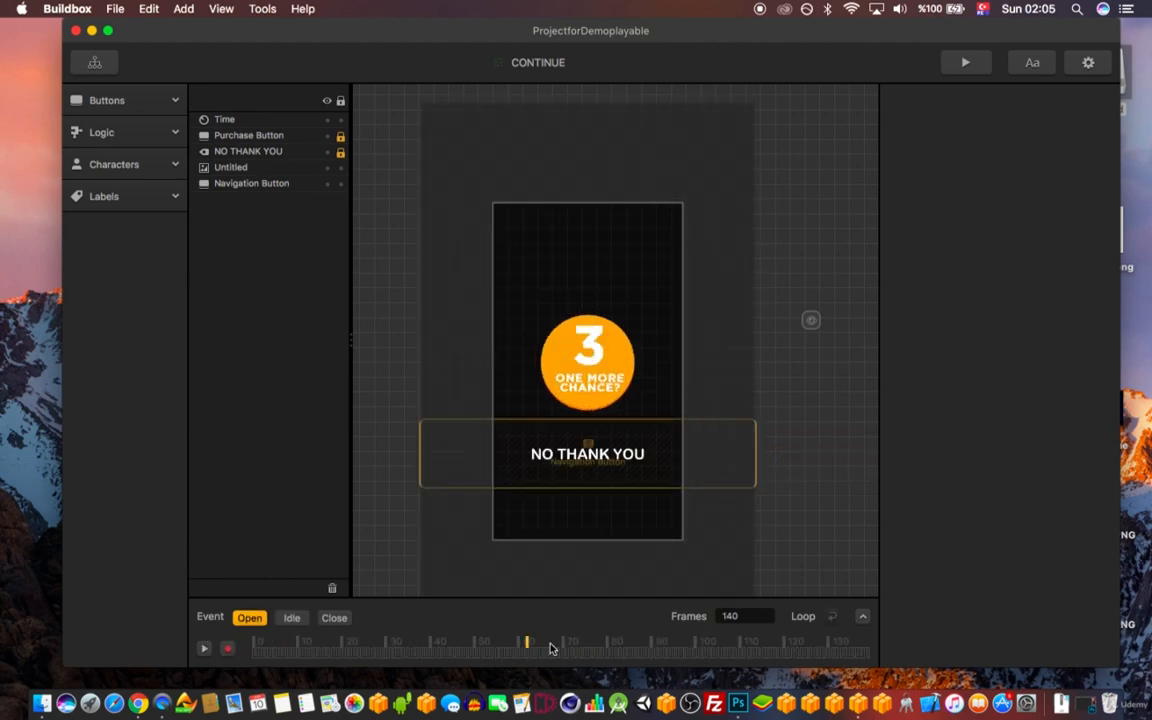
{"action": "left_click", "coordinate": [92, 61]}
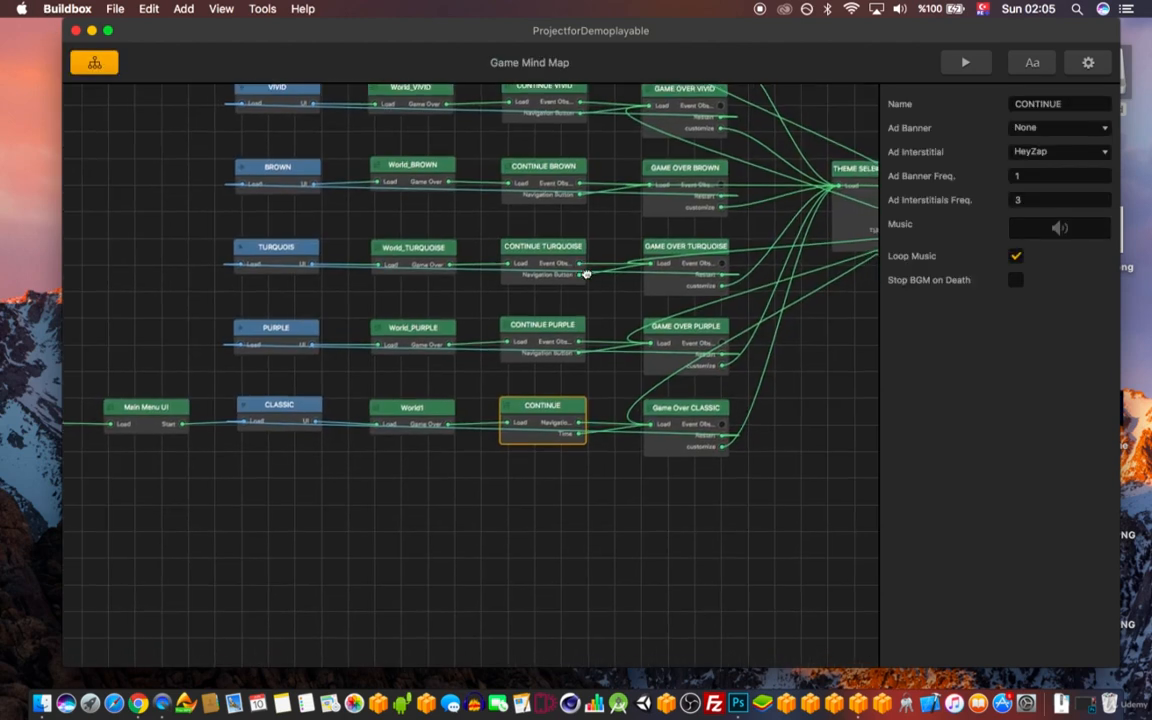
- Inspect the Game Over CLASSIC and THEME SELECT CLASSIC screens from the mind map
{"action": "double_click", "coordinate": [686, 408]}
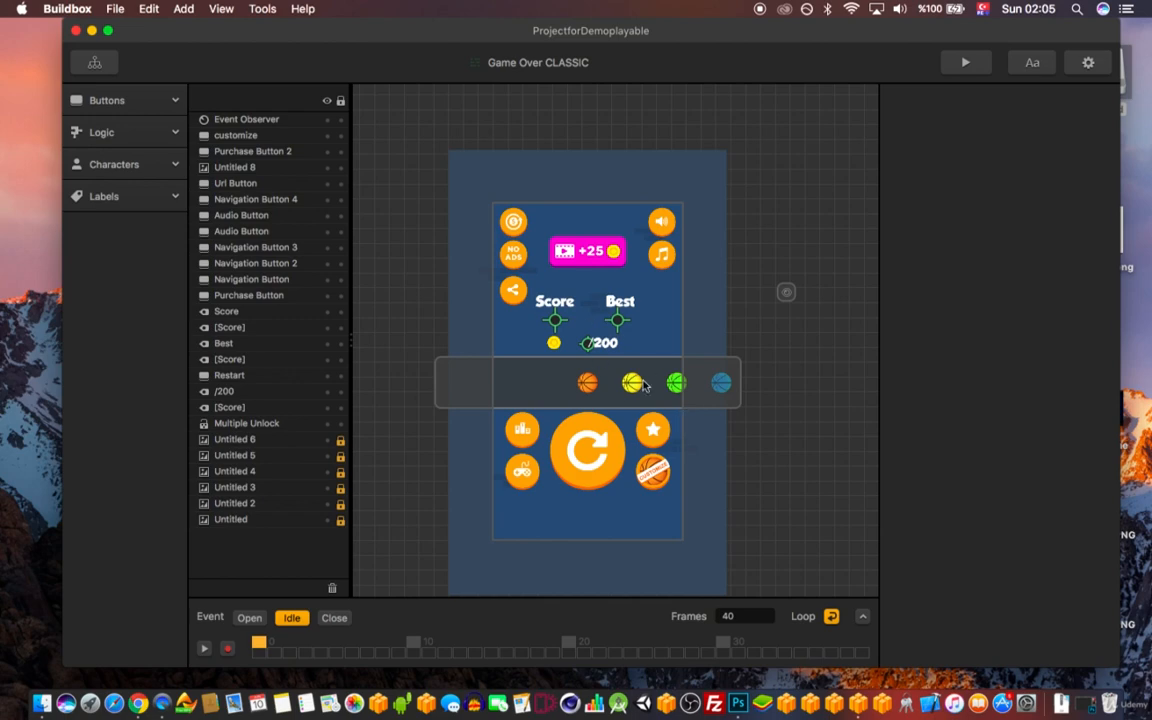
{"action": "left_click", "coordinate": [95, 64]}
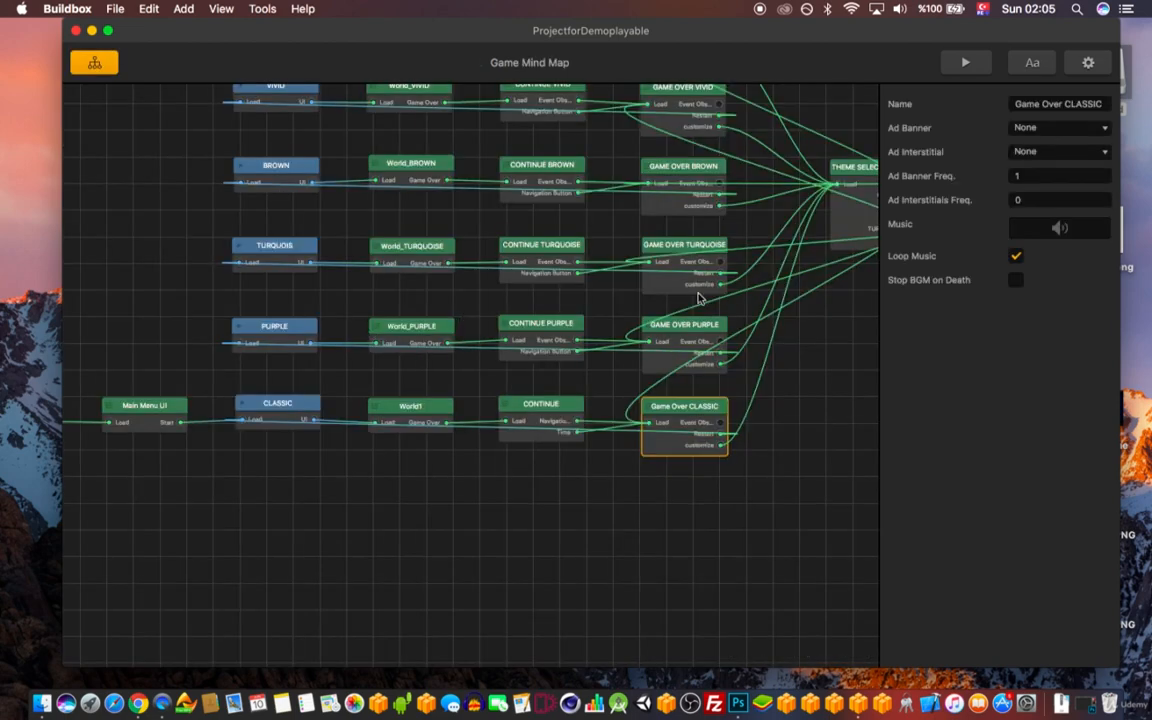
{"action": "double_click", "coordinate": [713, 226]}
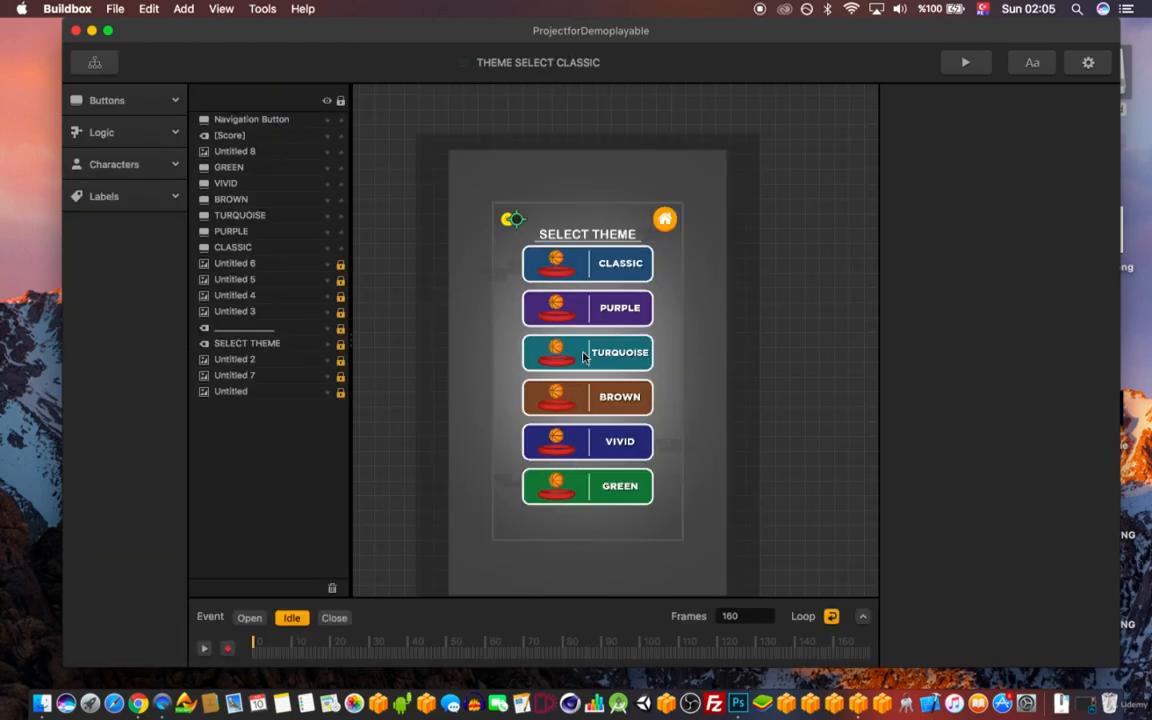
{"action": "left_click", "coordinate": [95, 62]}
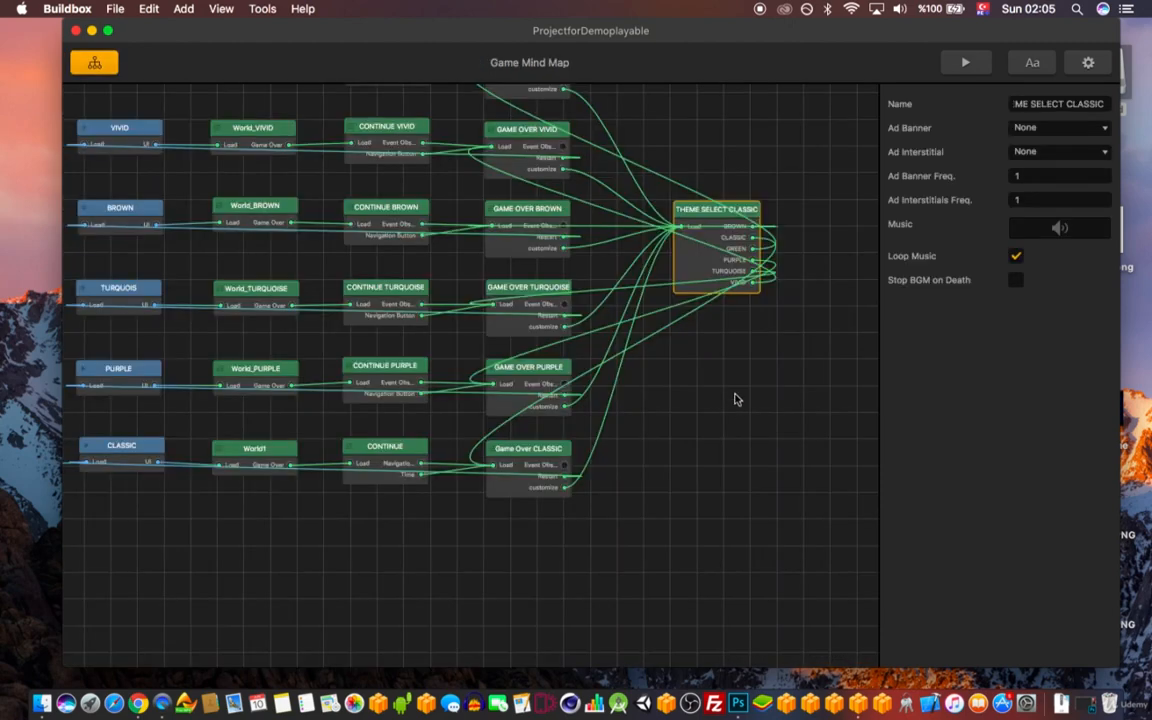
- Reopen the Game Over CLASSIC screen and compare it with the GAME OVER PURPLE screen
{"action": "double_click", "coordinate": [629, 401]}
{"action": "left_click", "coordinate": [95, 62]}
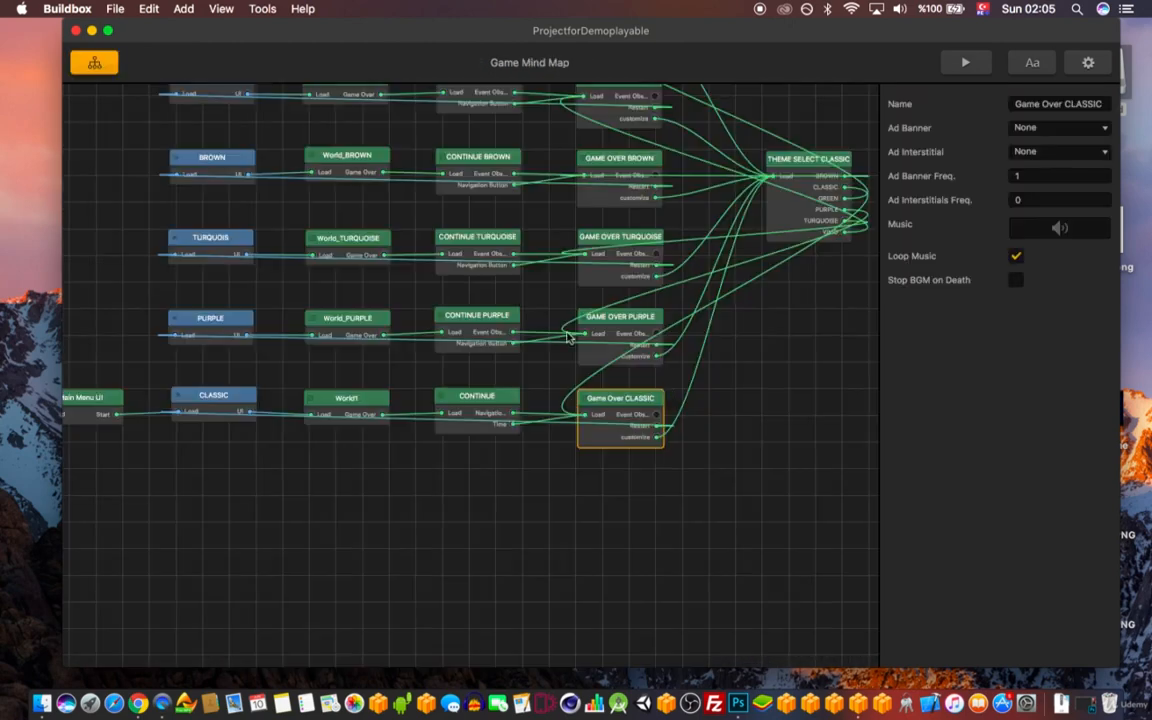
{"action": "double_click", "coordinate": [629, 332]}
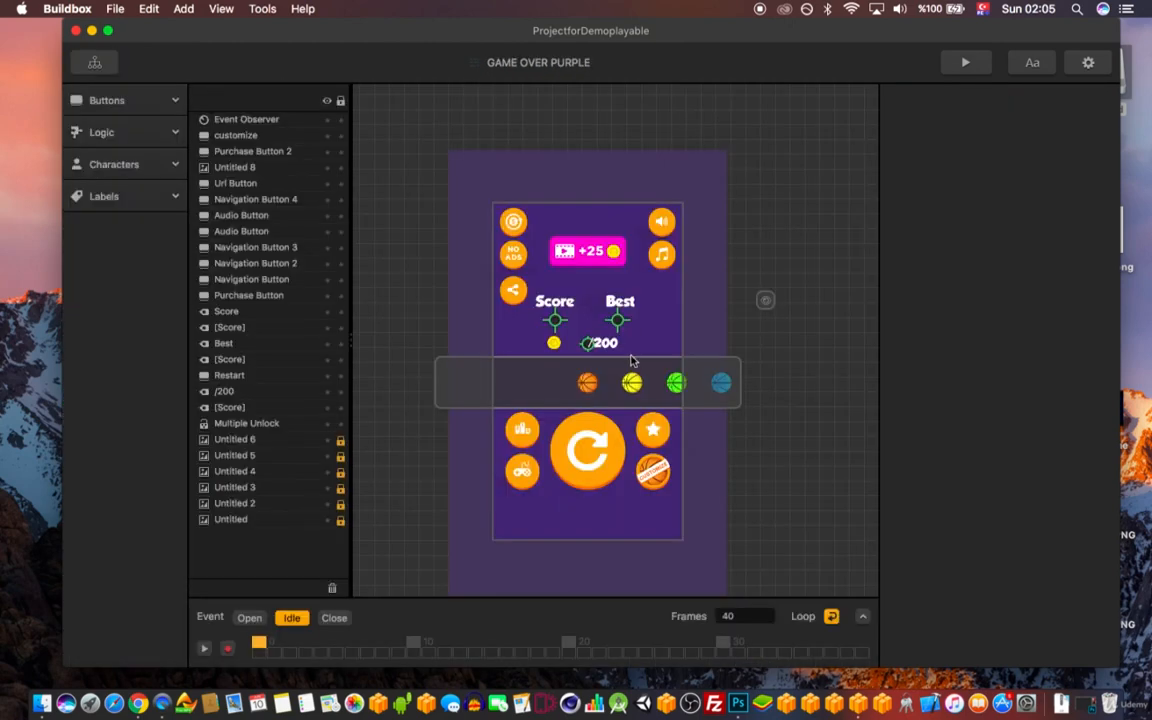
{"action": "left_click", "coordinate": [95, 58]}
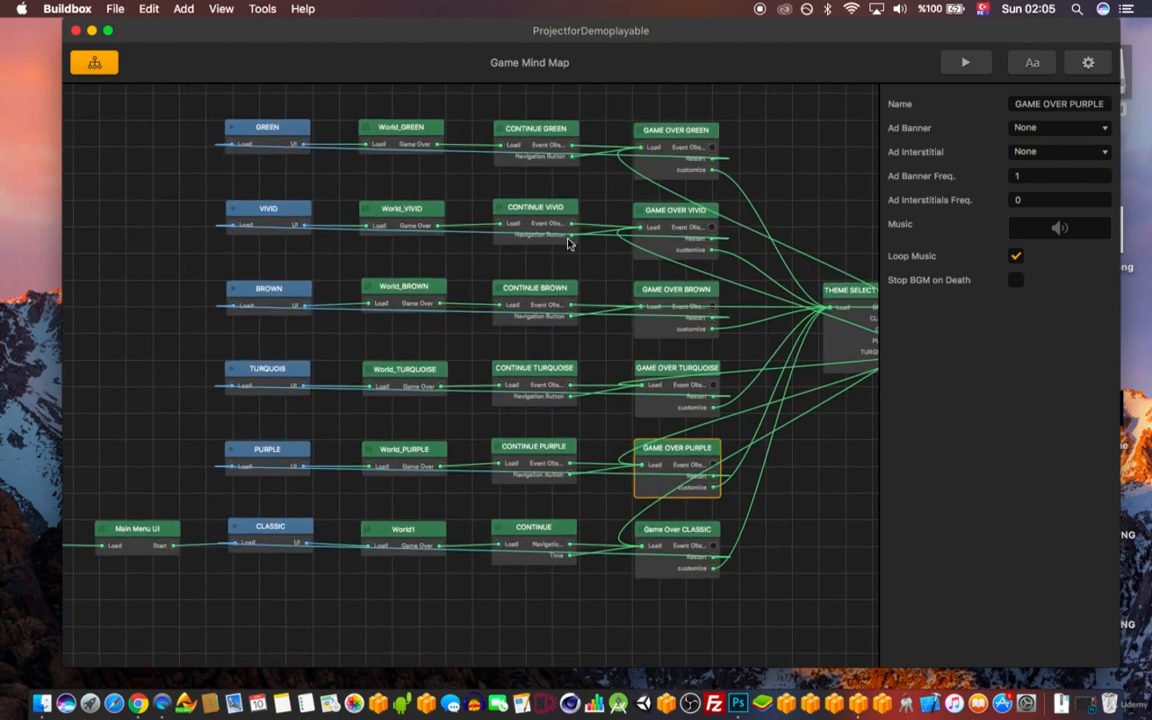
- Look over the theme rows in the mind map and view the TURQUOIS world's scene
{"action": "left_click_drag", "start_coordinate": [643, 360], "coordinate": [609, 314]}
{"action": "left_click_drag", "start_coordinate": [462, 370], "coordinate": [547, 323]}
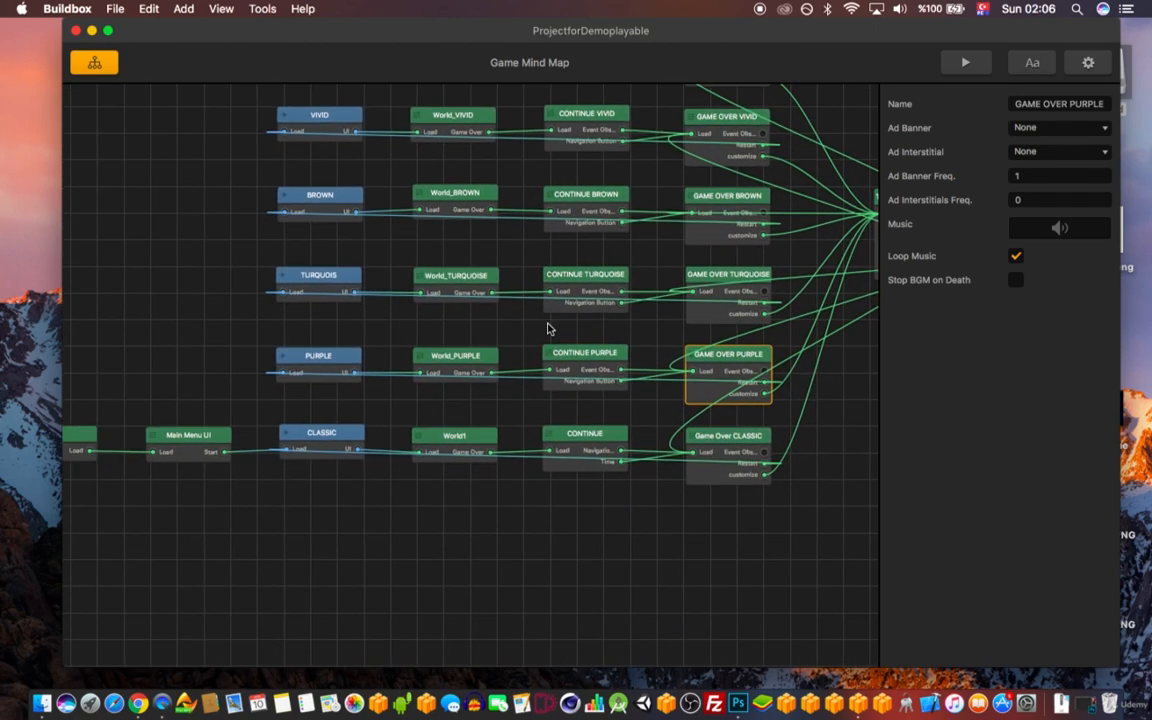
{"action": "double_click", "coordinate": [288, 276]}
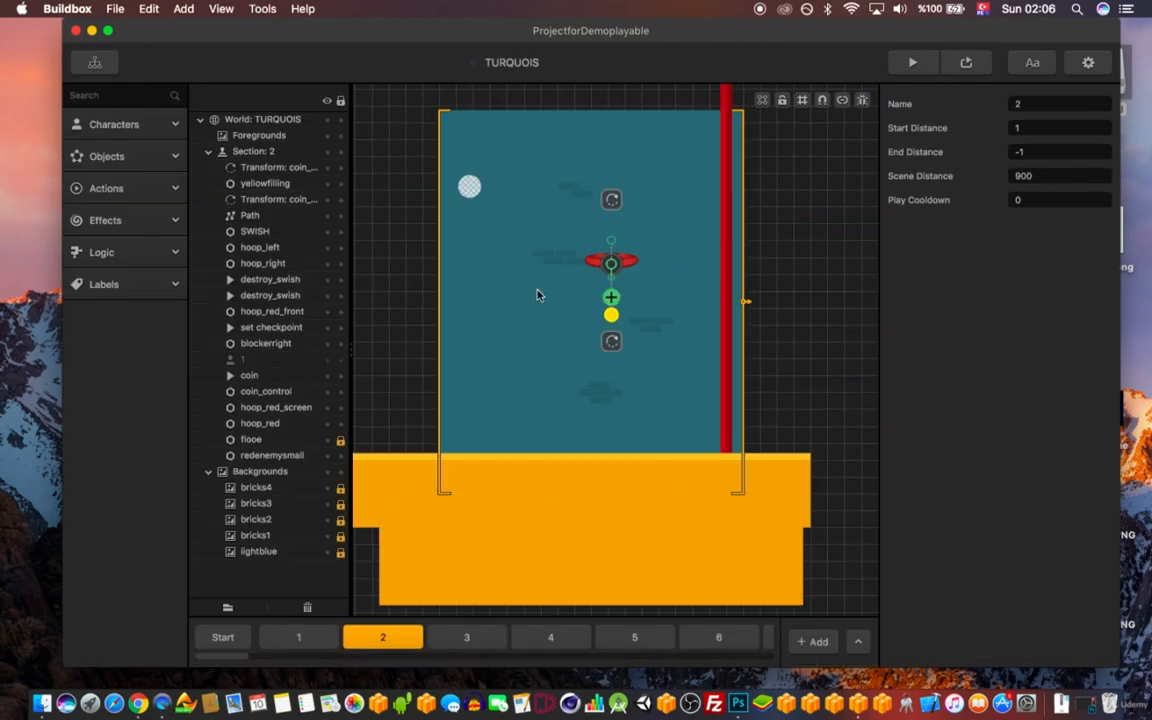
{"action": "left_click", "coordinate": [94, 62]}
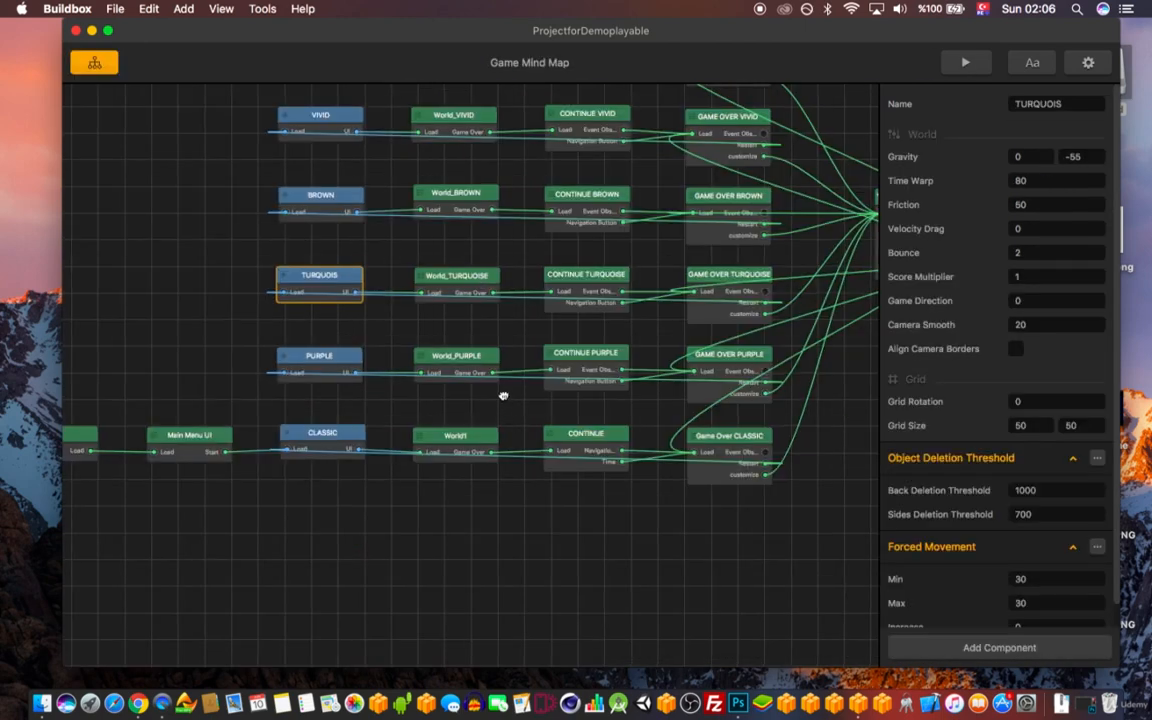
- Reopen the TURQUOIS world and browse its list of scenes as far as scene 16
{"action": "left_click_drag", "start_coordinate": [518, 361], "coordinate": [508, 372]}
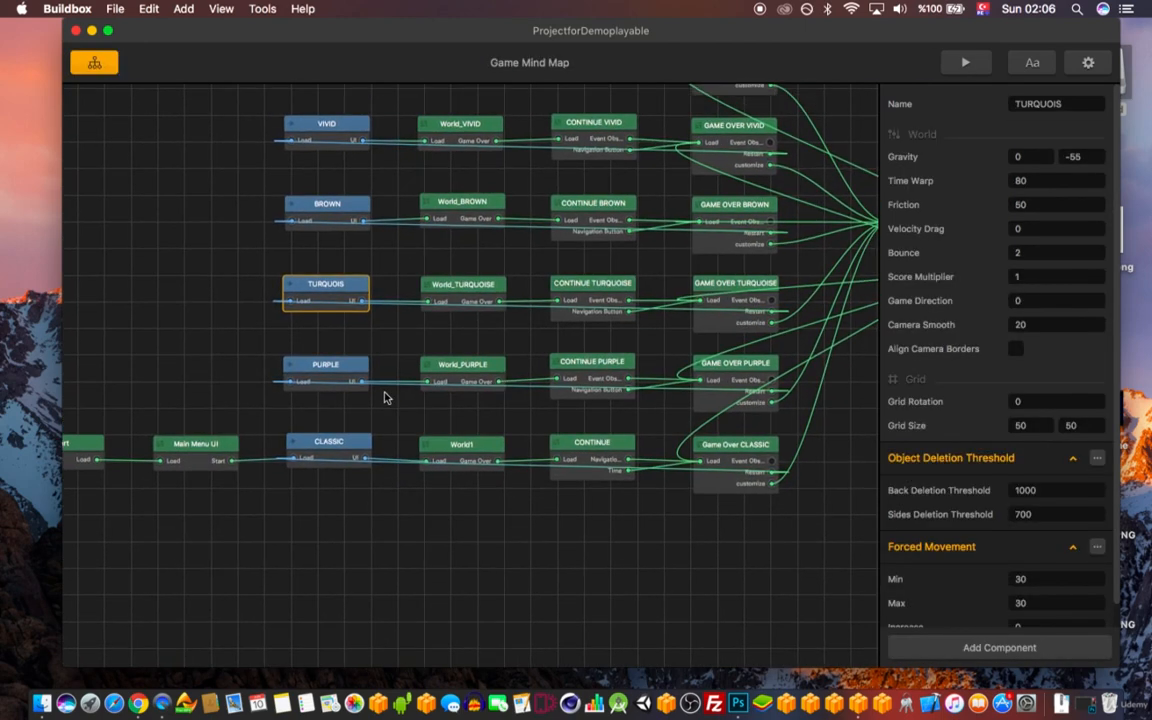
{"action": "double_click", "coordinate": [340, 300]}
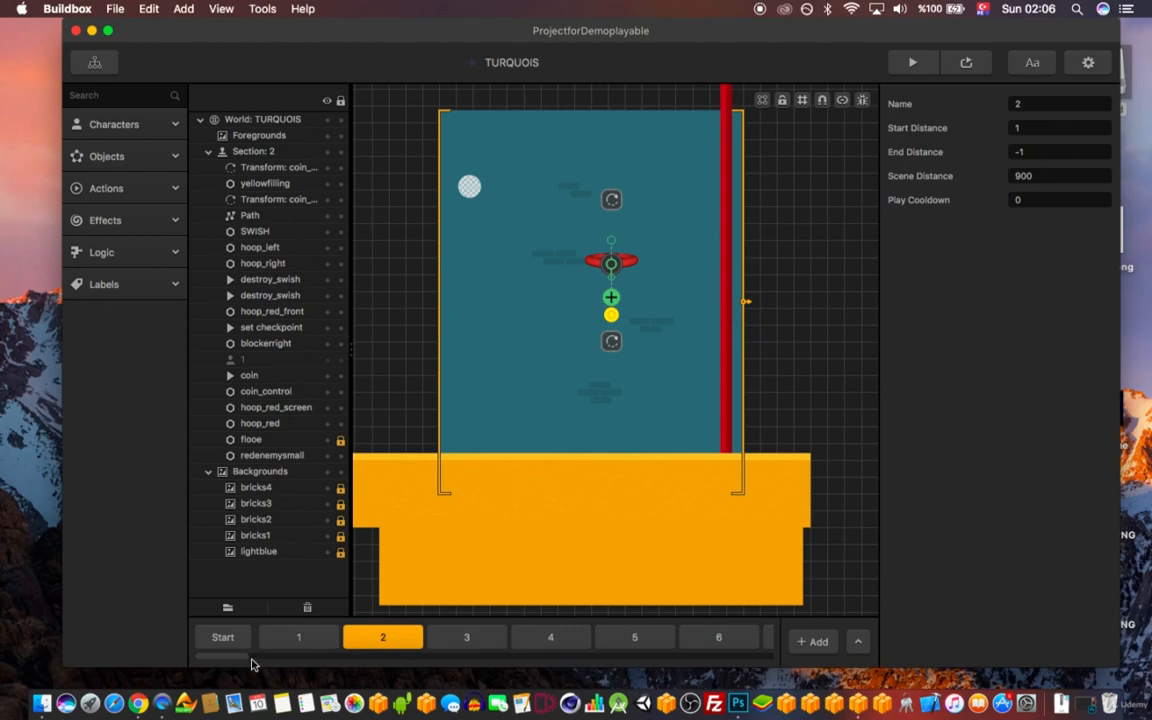
{"action": "left_click_drag", "start_coordinate": [237, 657], "coordinate": [315, 650]}
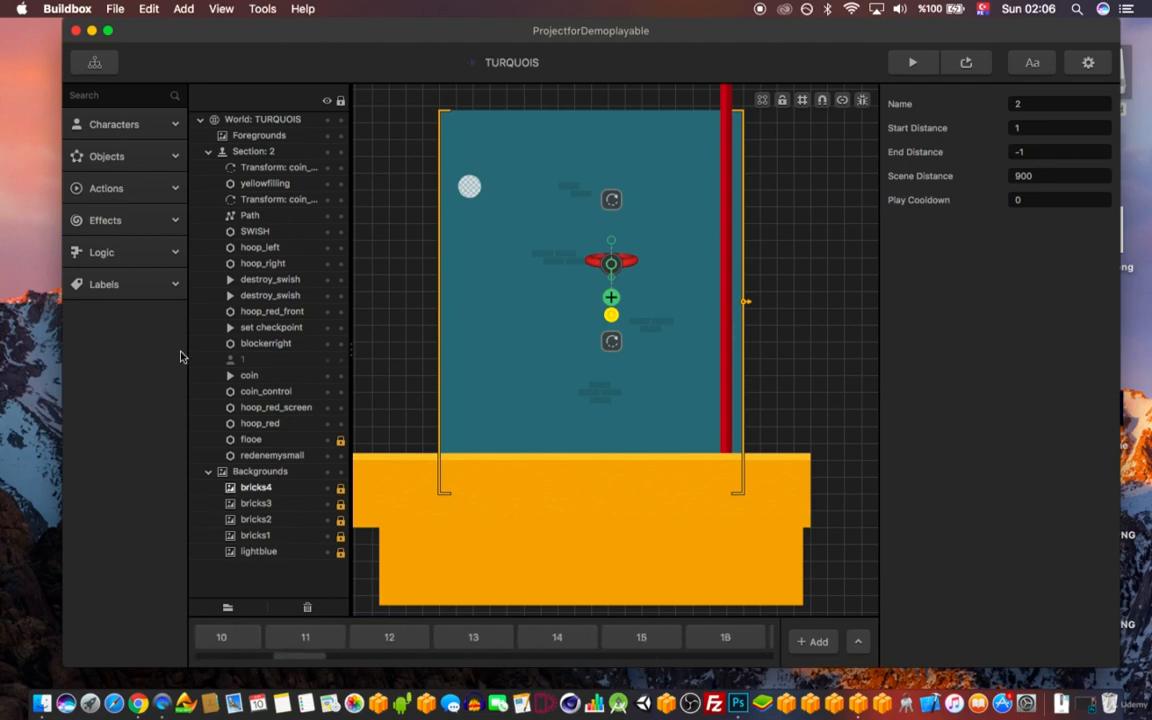
{"action": "left_click", "coordinate": [97, 64]}
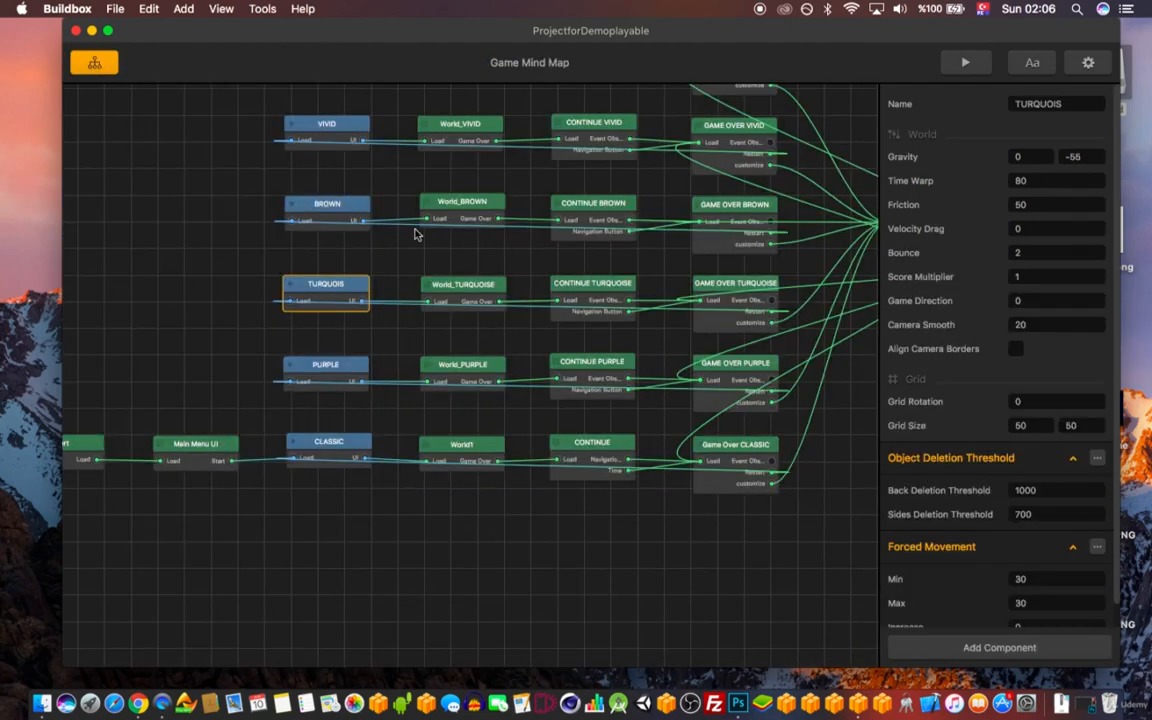
- Open the CLASSIC world, expand its list of characters and view the properties of character 1
{"action": "double_click", "coordinate": [340, 443]}
{"action": "left_click", "coordinate": [112, 124]}
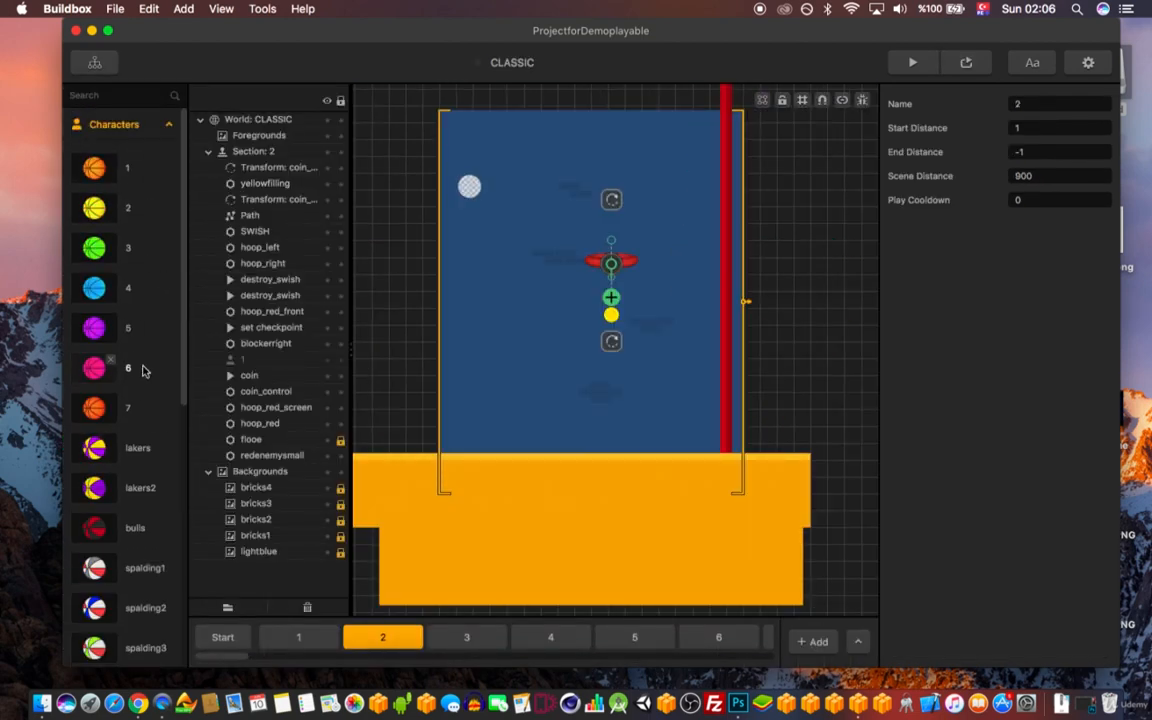
{"action": "left_click", "coordinate": [92, 168]}
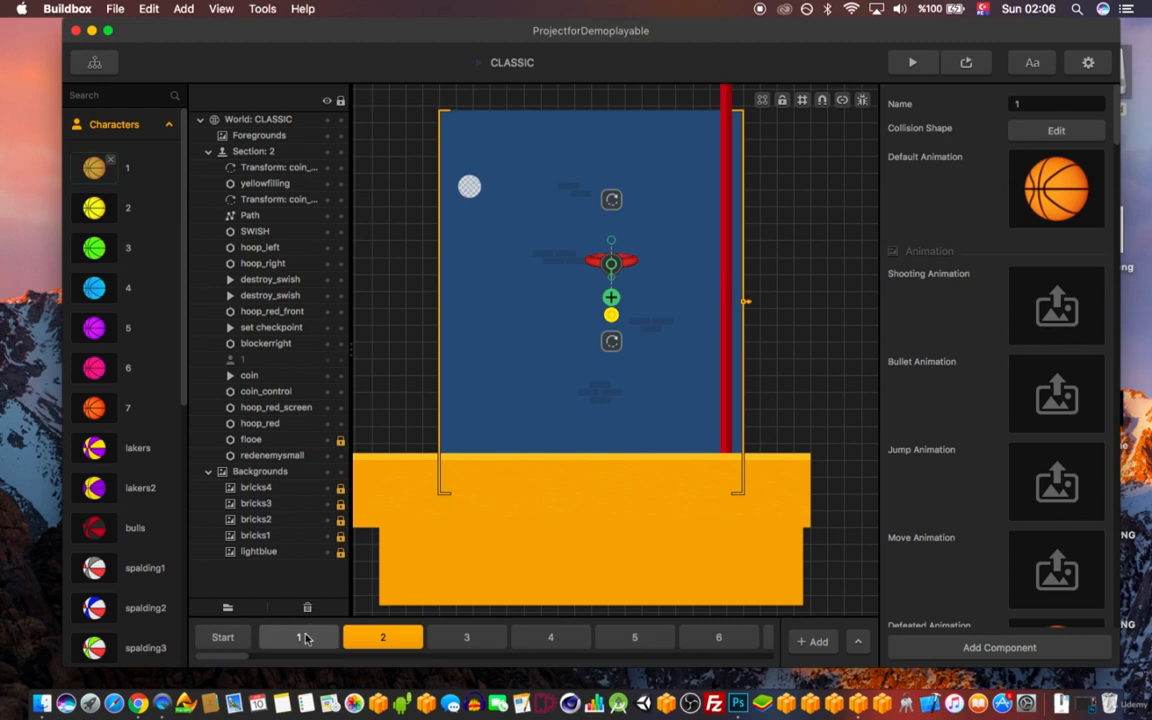
{"action": "left_click_drag", "start_coordinate": [680, 33], "coordinate": [687, 35]}
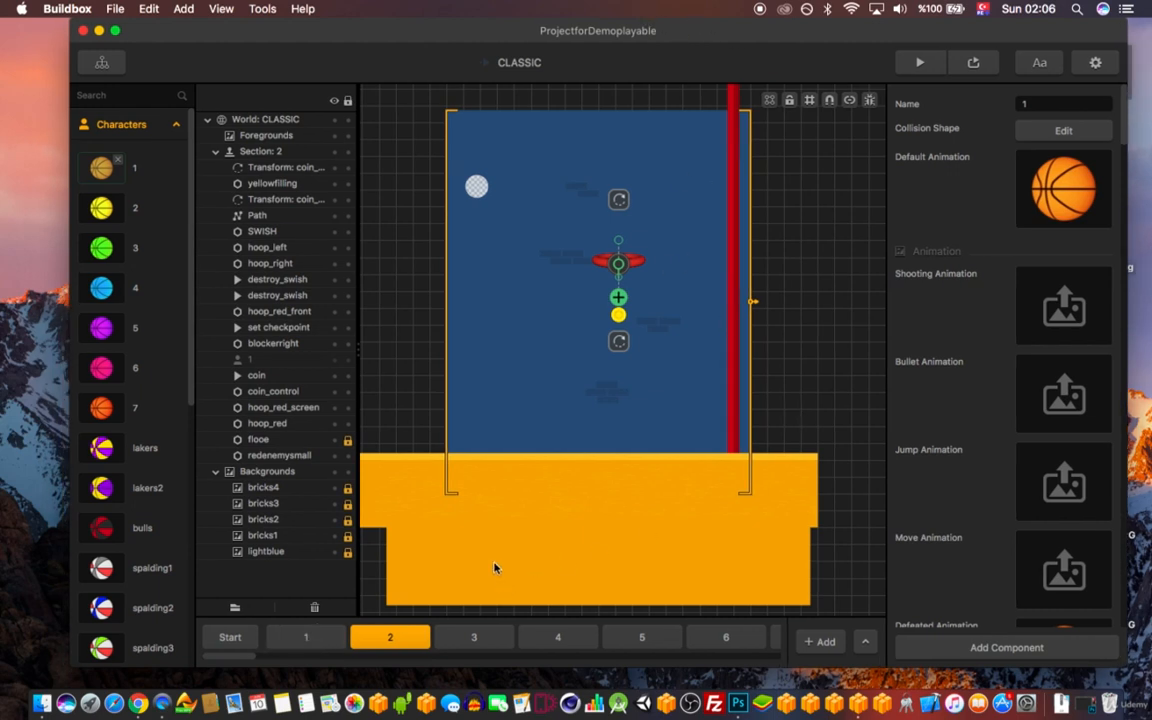
- Examine the hoop in scene 2 of the CLASSIC world and browse its scenes 4, 5 and 6
{"action": "scroll", "coordinate": [657, 278], "scroll_direction": "up", "scroll_amount": 5}
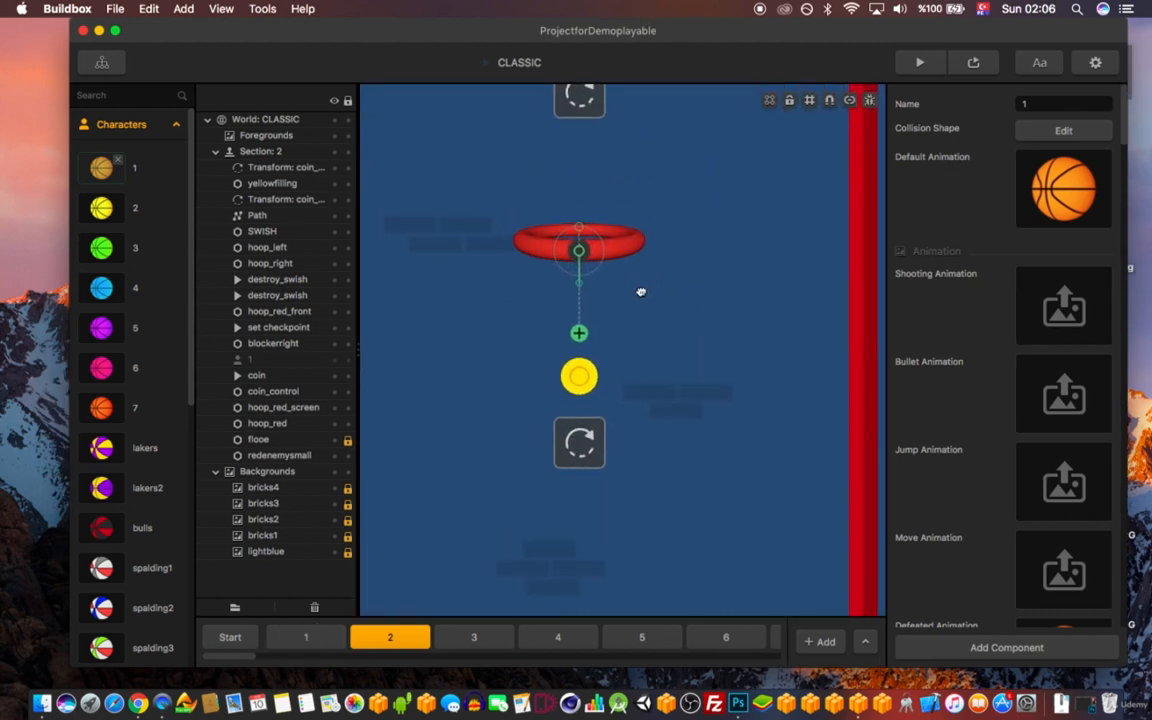
{"action": "scroll", "coordinate": [535, 514], "scroll_direction": "down", "scroll_amount": 5}
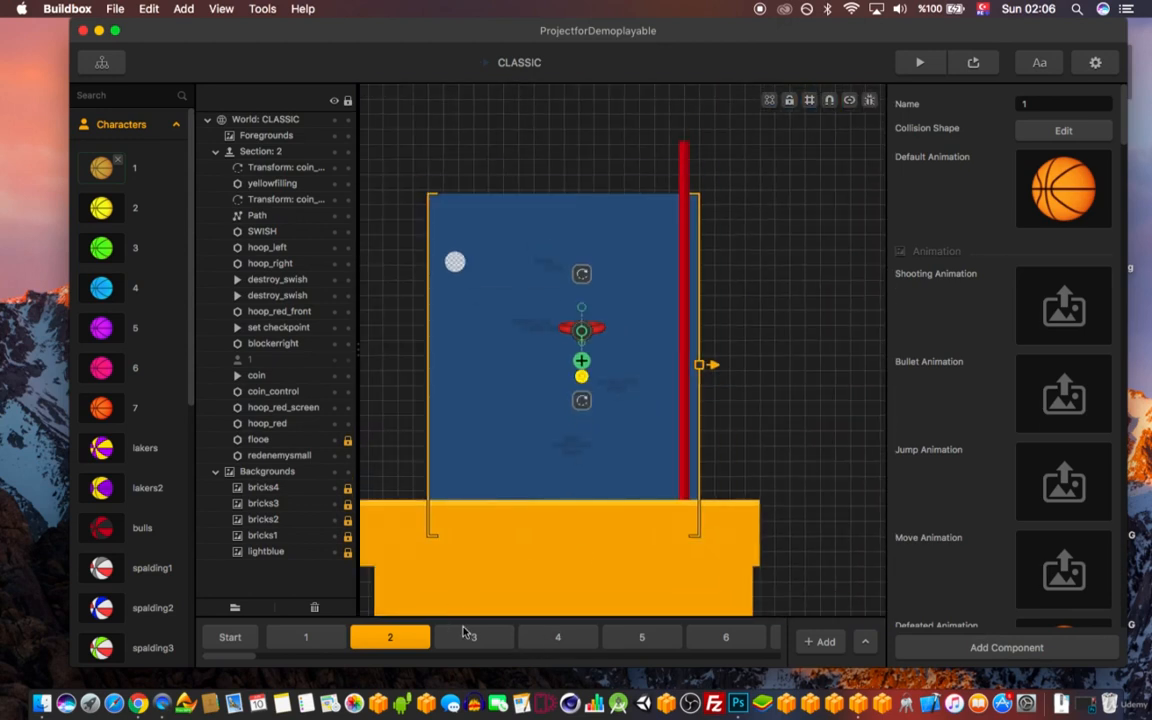
{"action": "left_click", "coordinate": [558, 638]}
{"action": "left_click", "coordinate": [632, 640]}
{"action": "left_click", "coordinate": [726, 638]}
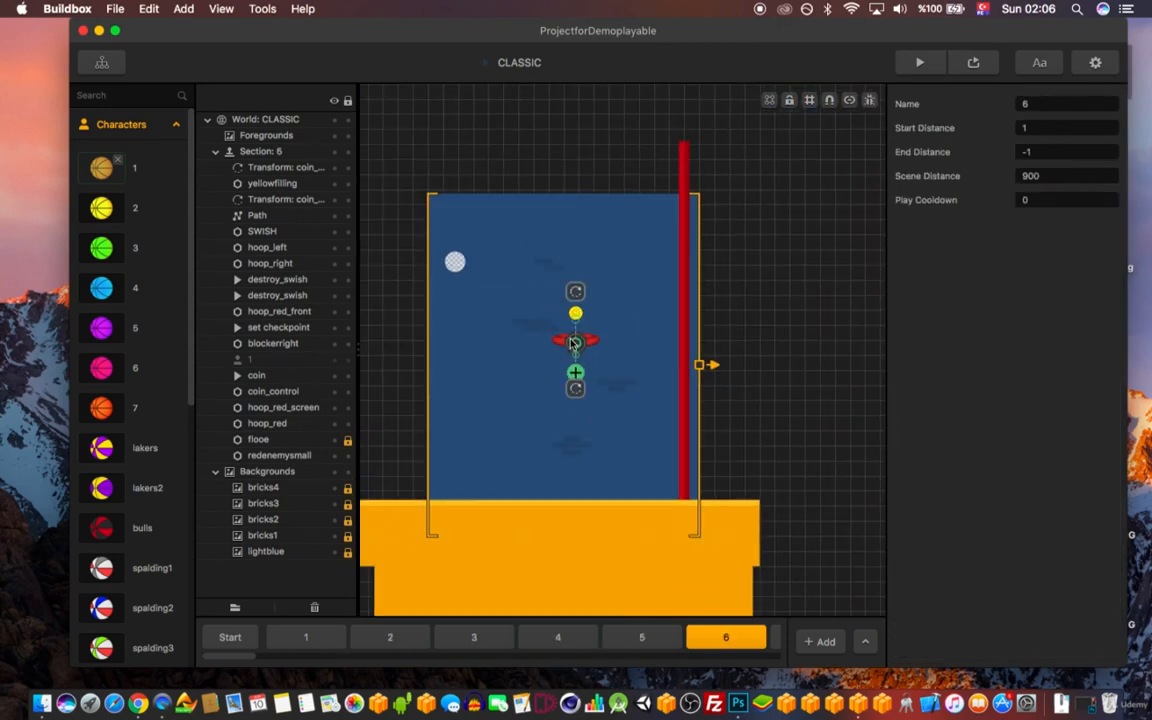
{"action": "left_click_drag", "start_coordinate": [251, 661], "coordinate": [275, 662]}
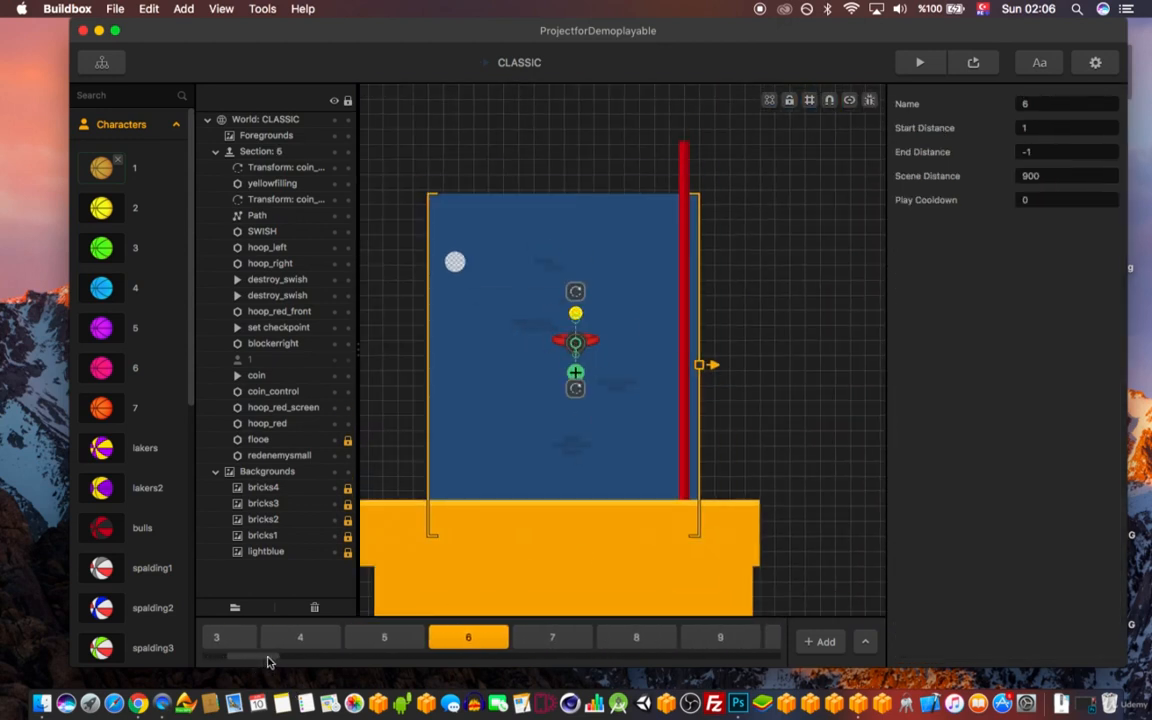
- View scenes 8 and 9 and examine the tilted hoop layout in scene 9 up close
{"action": "left_click", "coordinate": [645, 640]}
{"action": "left_click", "coordinate": [712, 638]}
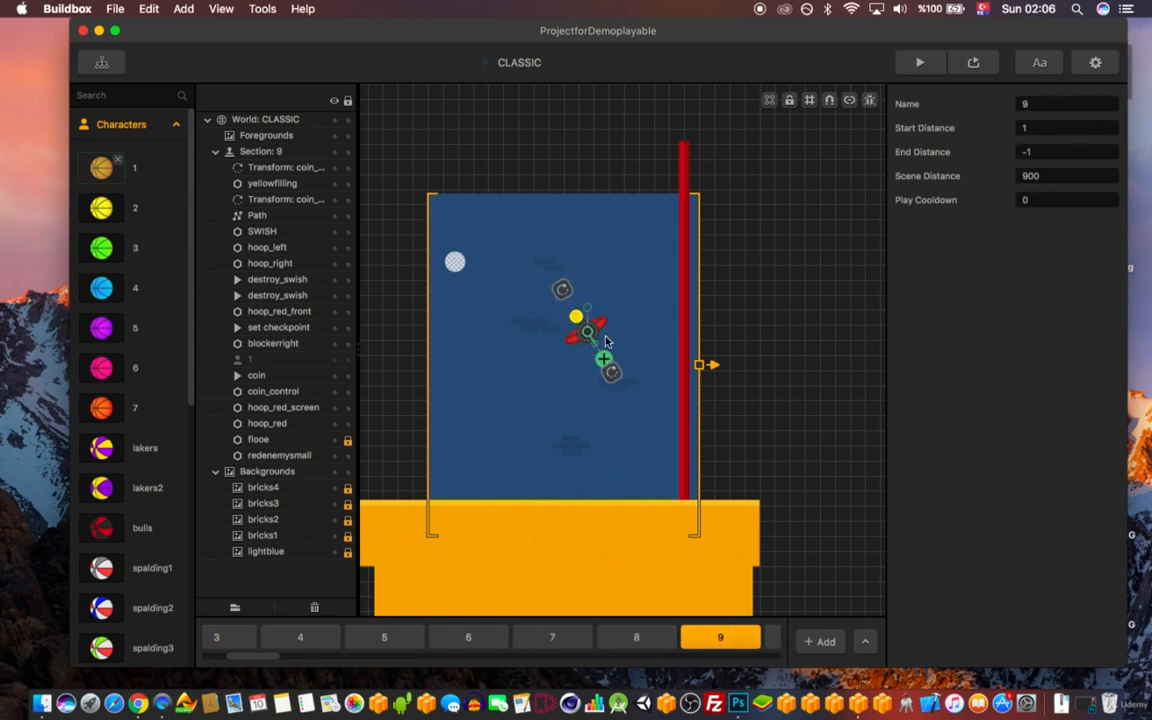
{"action": "scroll", "coordinate": [668, 310], "scroll_direction": "up", "scroll_amount": 5}
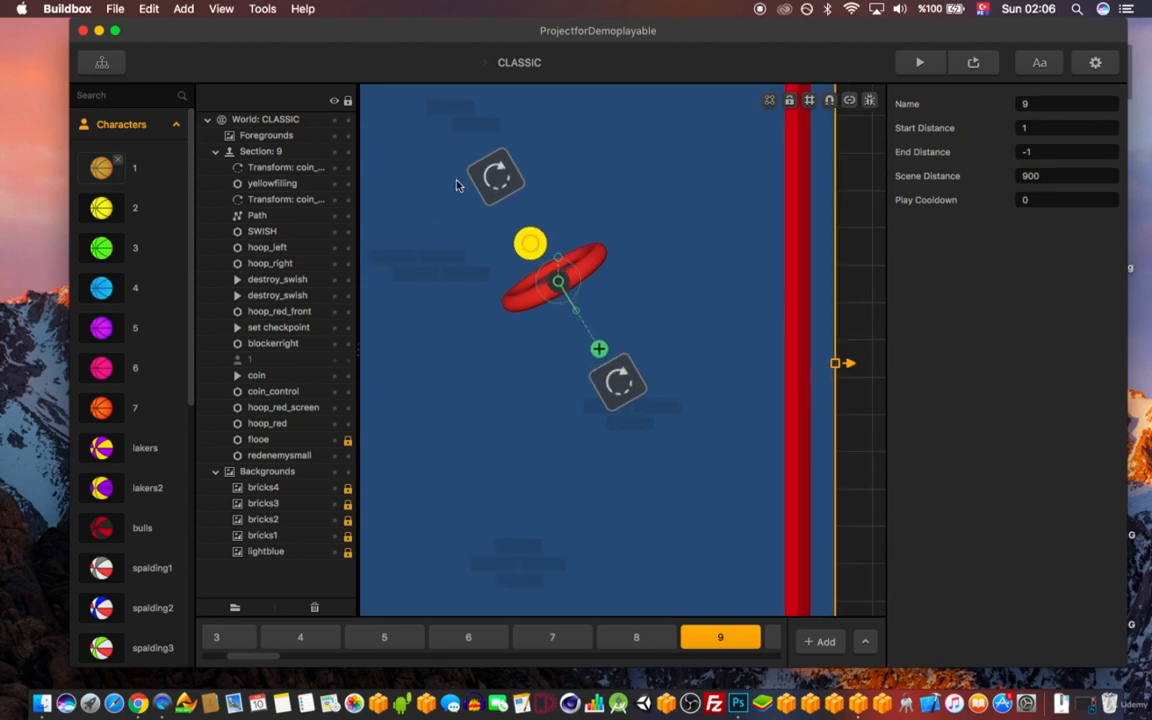
{"action": "scroll", "coordinate": [604, 337], "scroll_direction": "down", "scroll_amount": 5}
{"action": "scroll", "coordinate": [517, 445], "scroll_direction": "up", "scroll_amount": 4}
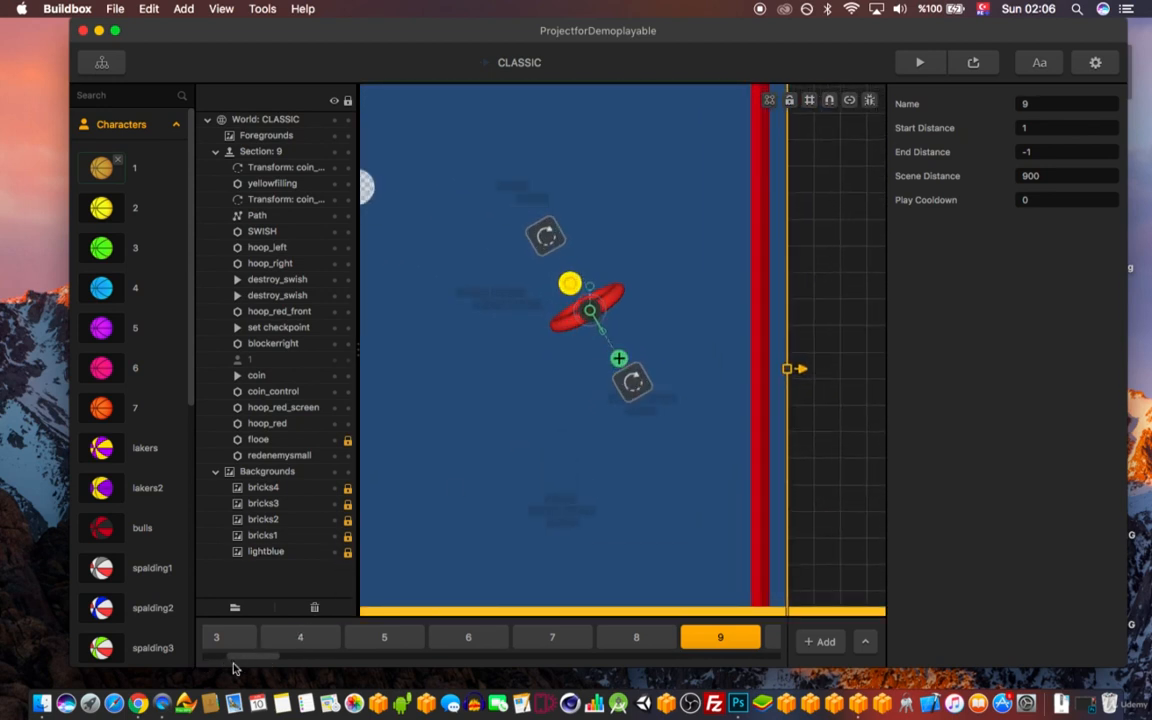
- Go back through scene 2 to scene 1 and examine its hoop up close
{"action": "left_click_drag", "start_coordinate": [257, 660], "coordinate": [224, 660]}
{"action": "left_click", "coordinate": [373, 640]}
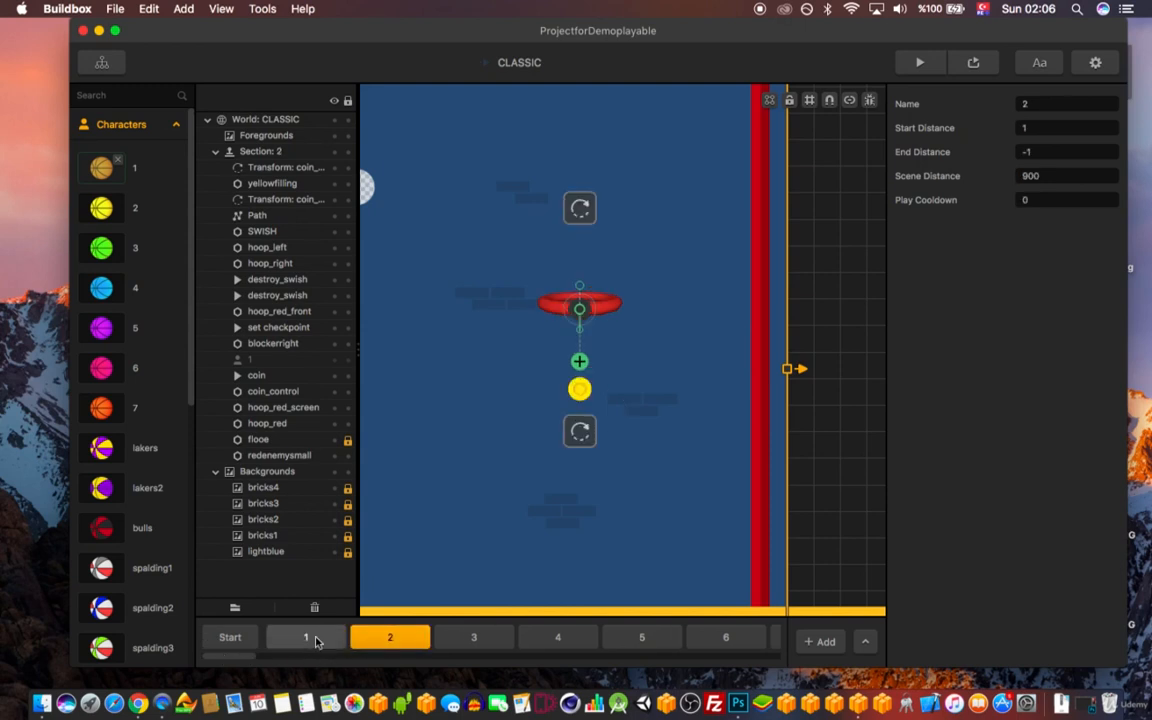
{"action": "left_click", "coordinate": [316, 641]}
{"action": "scroll", "coordinate": [668, 318], "scroll_direction": "up", "scroll_amount": 5}
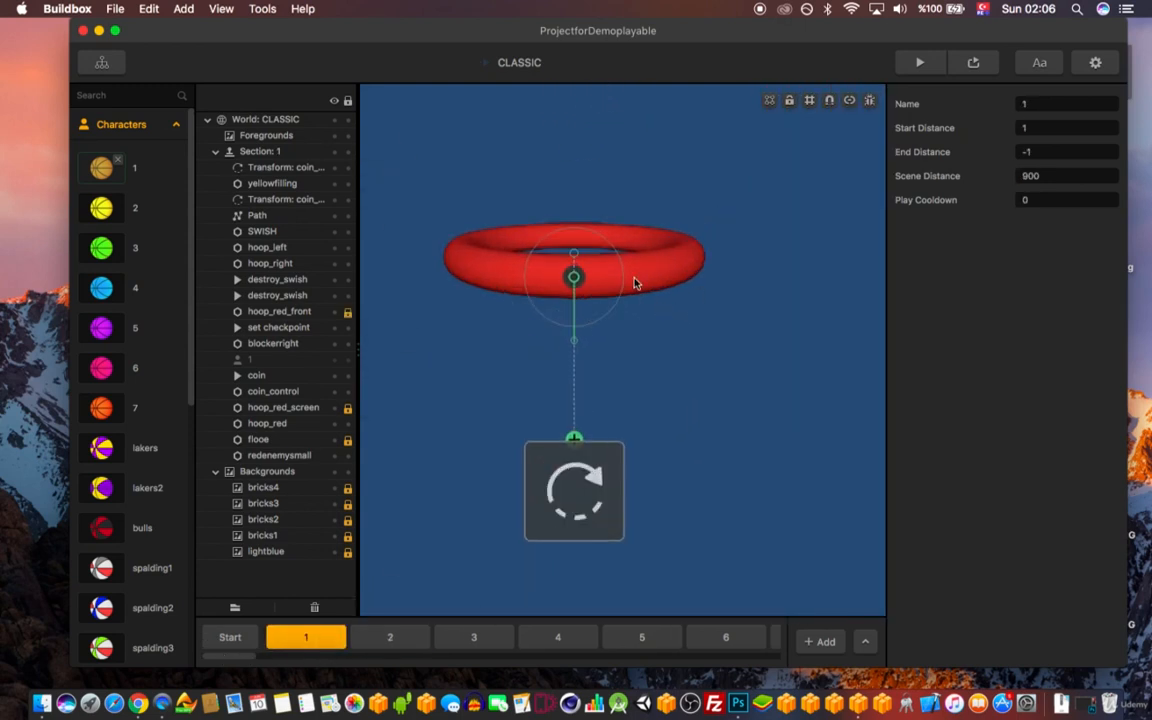
- Find the hoop_right object in the asset list and set its default animation's opacity to 1
{"action": "left_click", "coordinate": [132, 128]}
{"action": "left_click", "coordinate": [118, 156]}
{"action": "scroll", "coordinate": [110, 250], "scroll_direction": "down", "scroll_amount": 3}
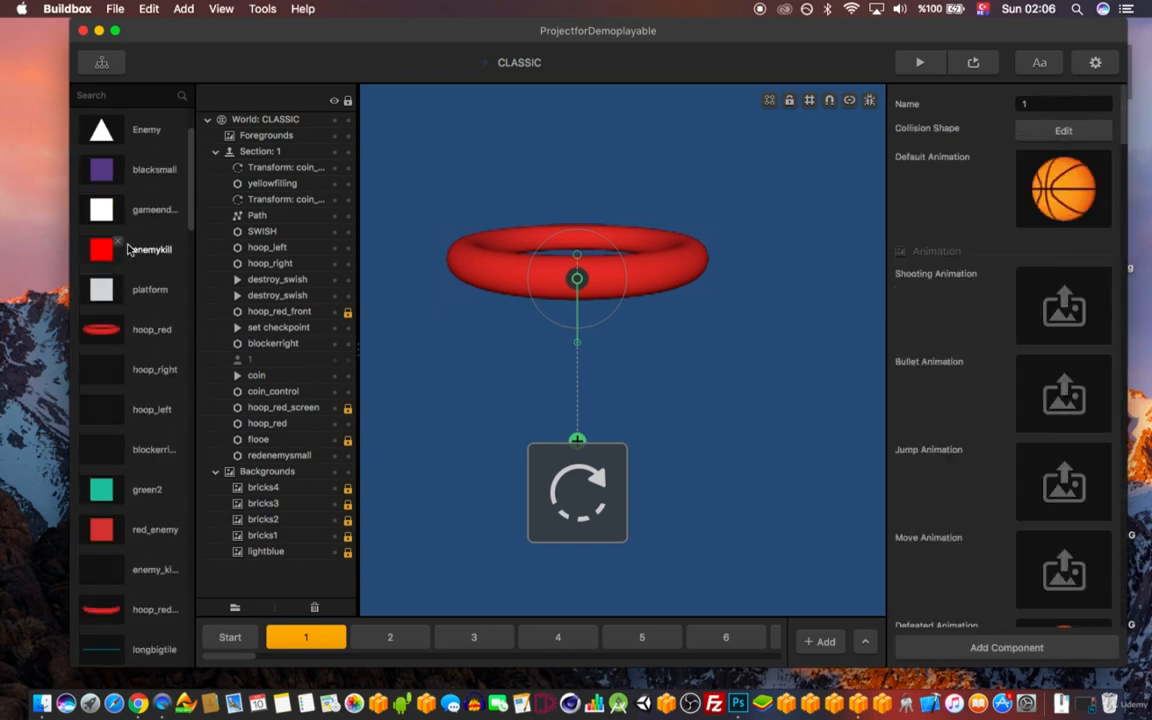
{"action": "scroll", "coordinate": [128, 249], "scroll_direction": "down", "scroll_amount": 5}
{"action": "scroll", "coordinate": [95, 247], "scroll_direction": "up", "scroll_amount": 3}
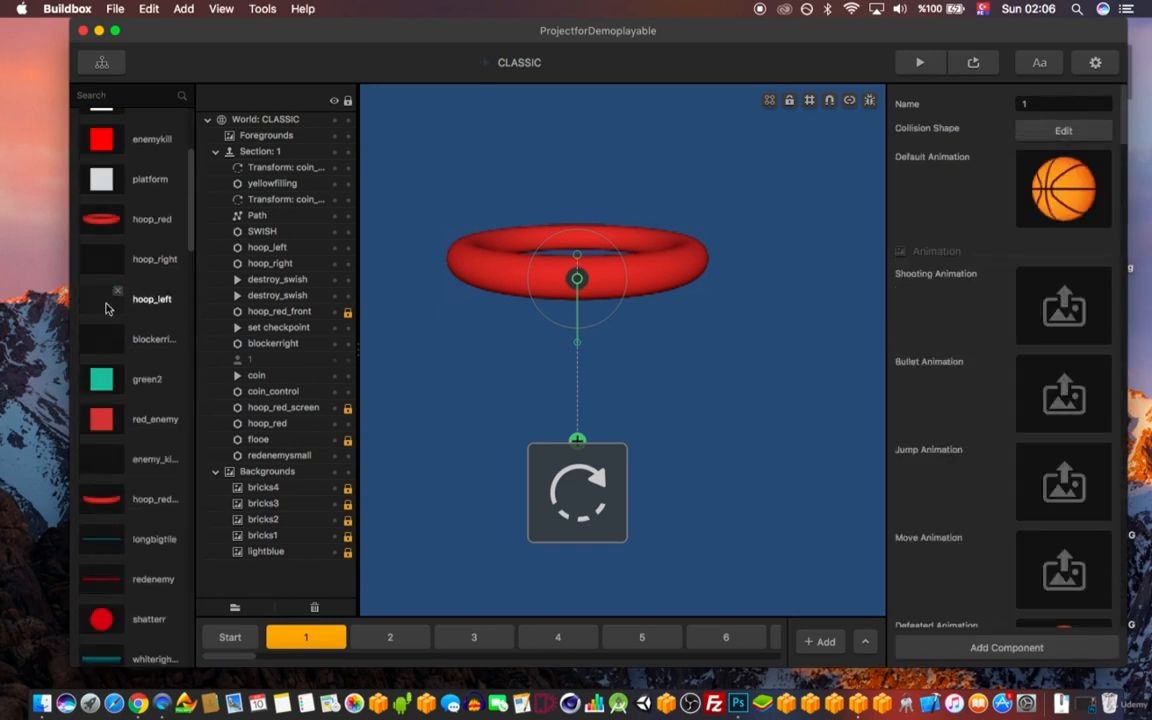
{"action": "left_click", "coordinate": [96, 261]}
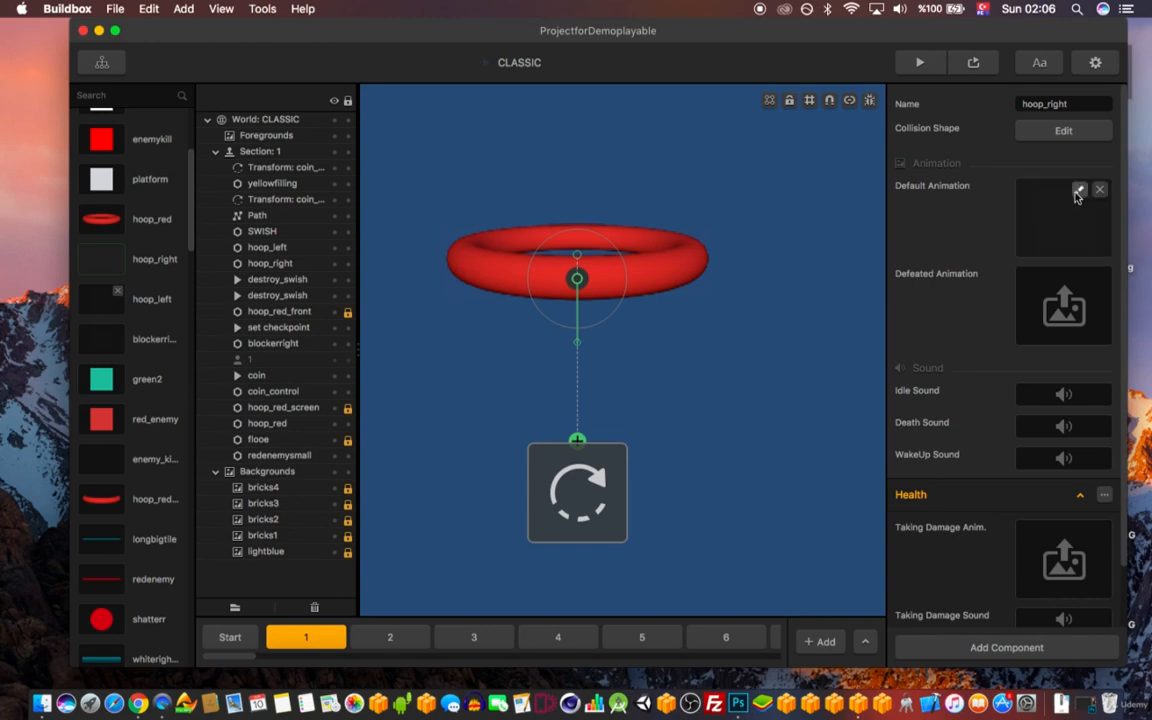
{"action": "left_click", "coordinate": [1079, 189]}
{"action": "left_click", "coordinate": [893, 215]}
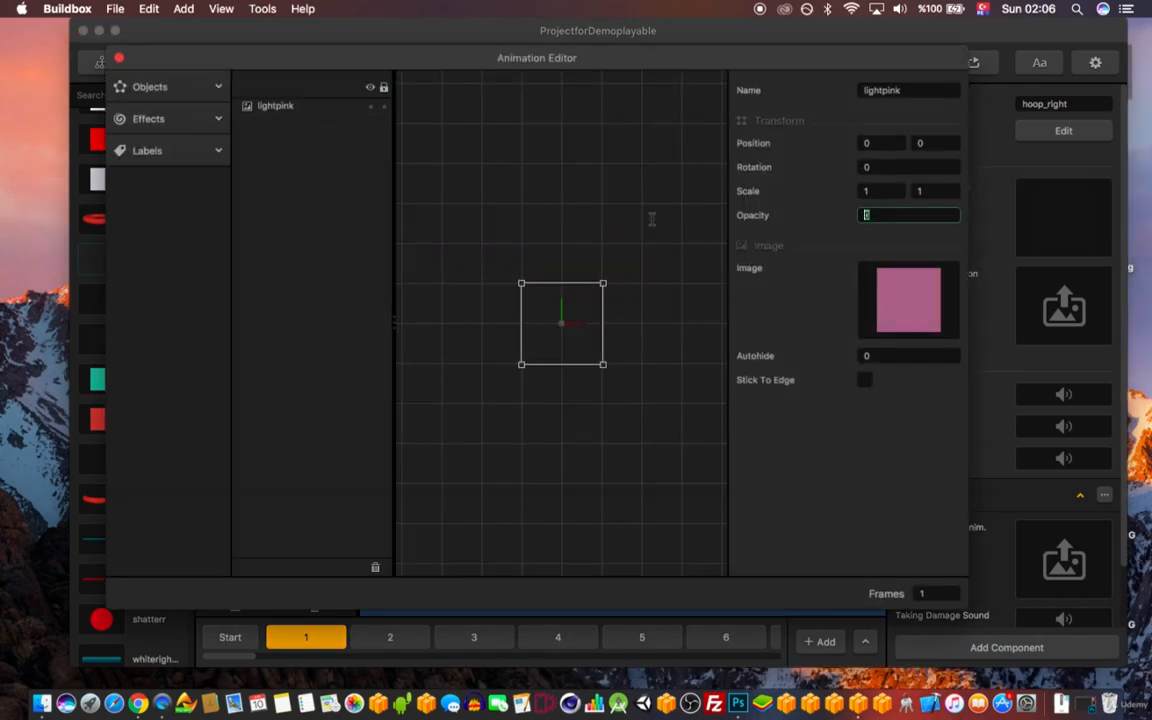
{"action": "type", "text": "1"}
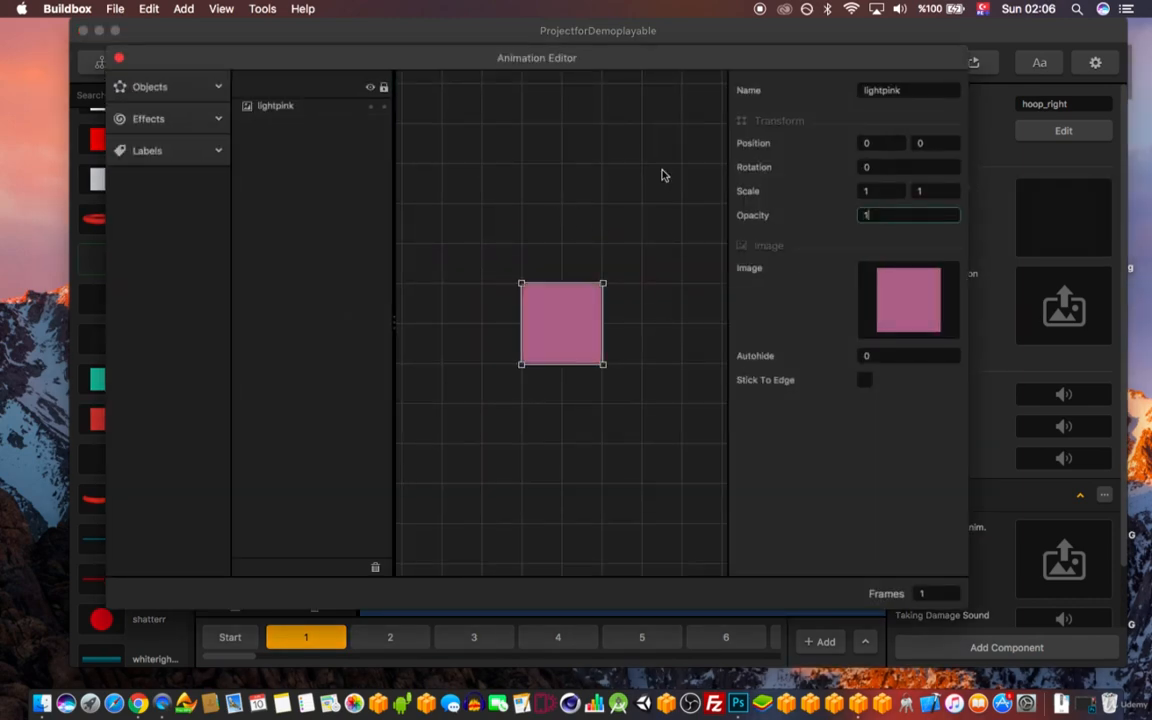
{"action": "left_click", "coordinate": [120, 59]}
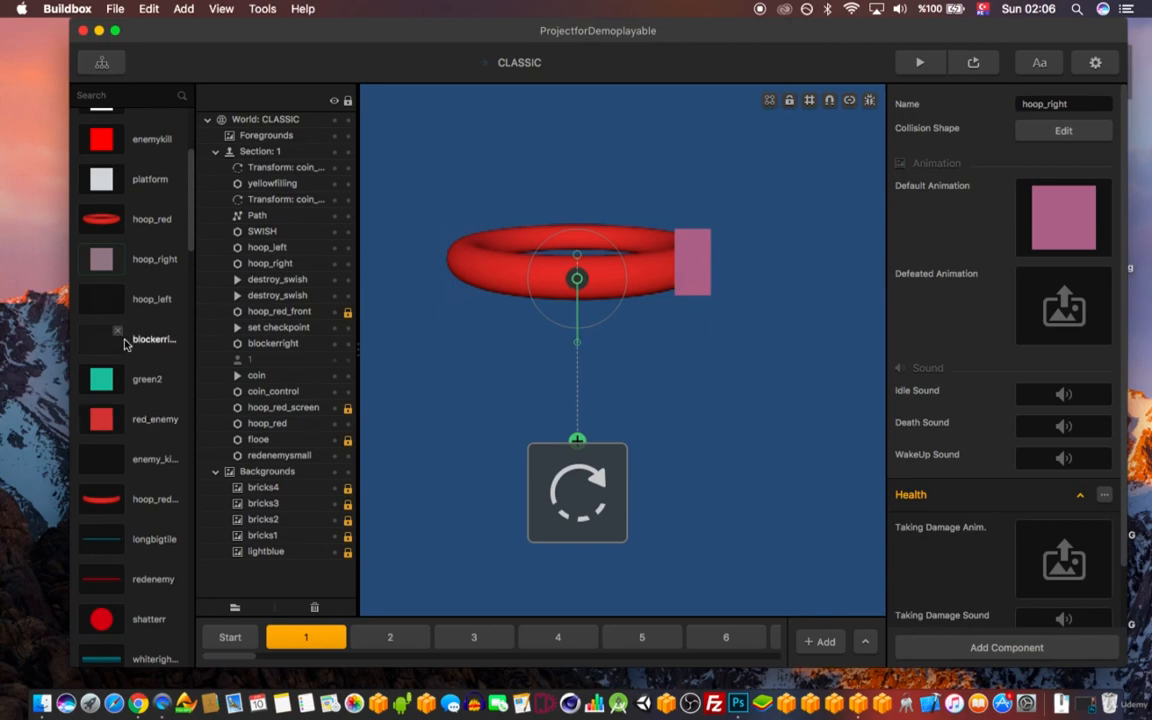
- Set the opacity of the hoop_left object's default animation to 1
{"action": "left_click", "coordinate": [105, 297]}
{"action": "left_click", "coordinate": [1081, 193]}
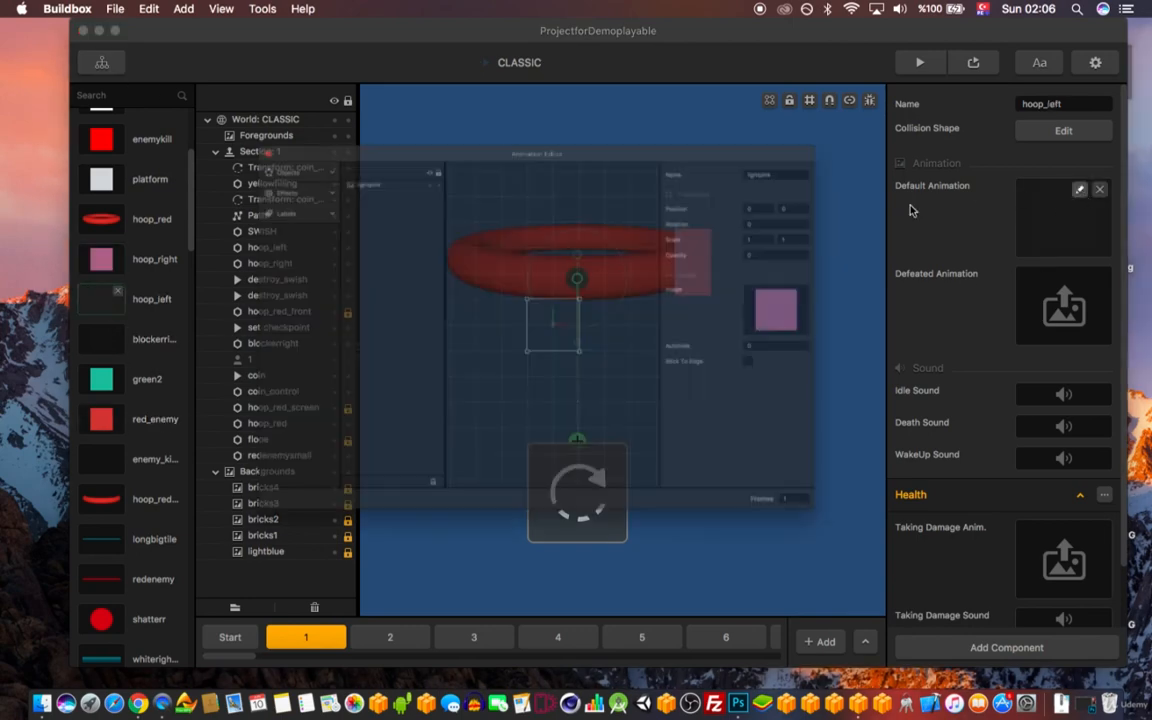
{"action": "type", "text": "1"}
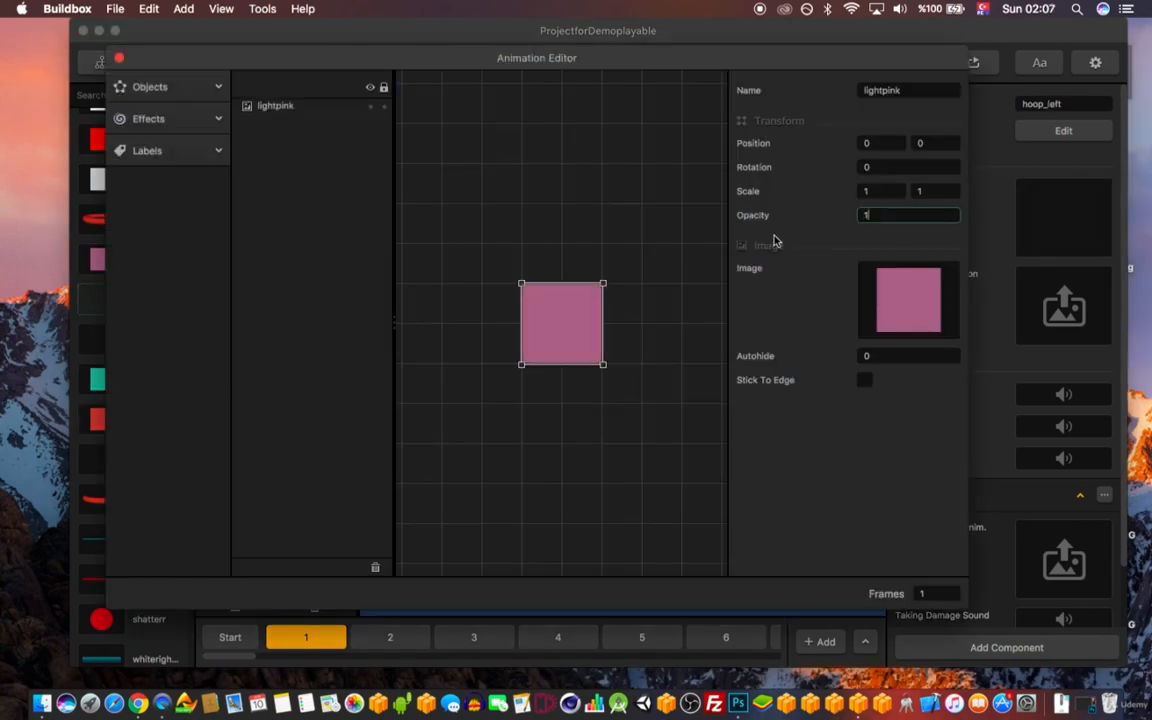
{"action": "left_click", "coordinate": [118, 58]}
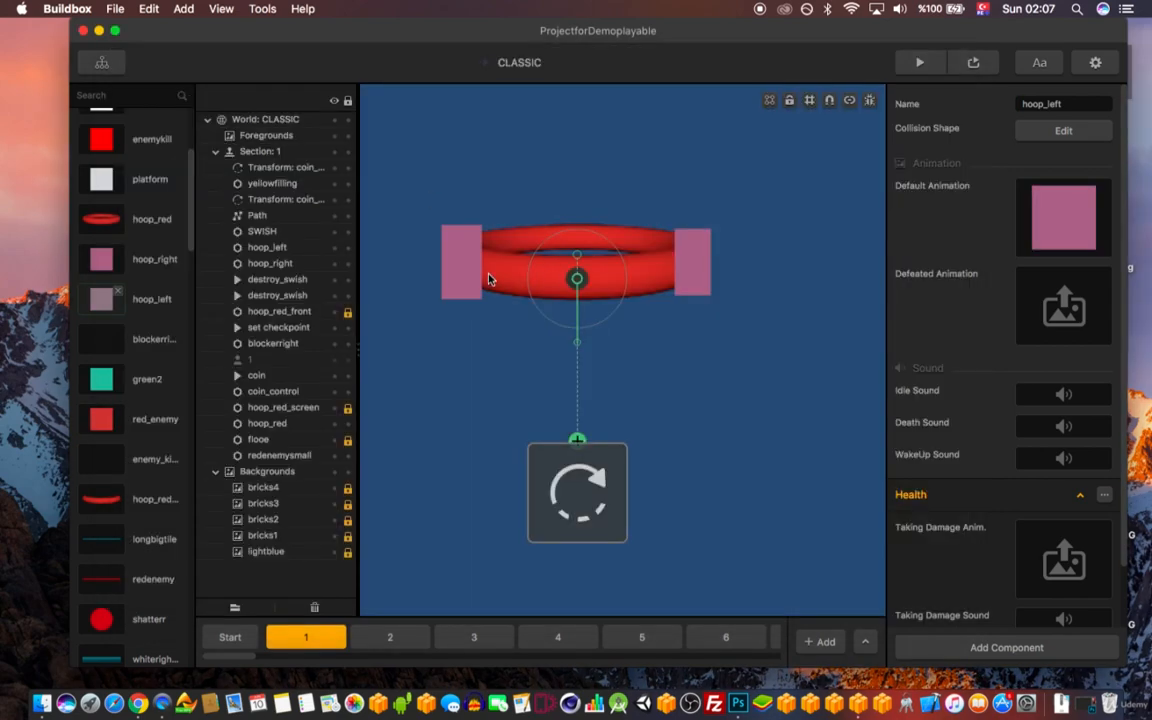
- Set the opacity of the blockerright object's default animation to 1 and examine the blocker under the hoop
{"action": "left_click", "coordinate": [99, 341]}
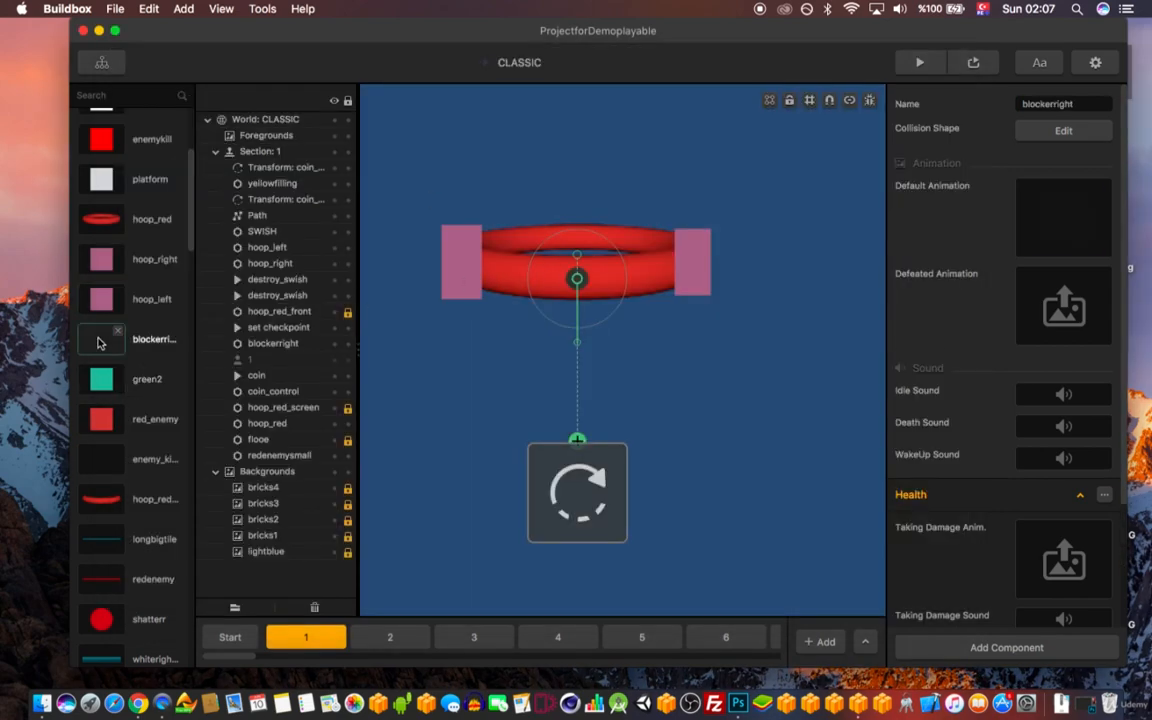
{"action": "left_click", "coordinate": [1083, 190]}
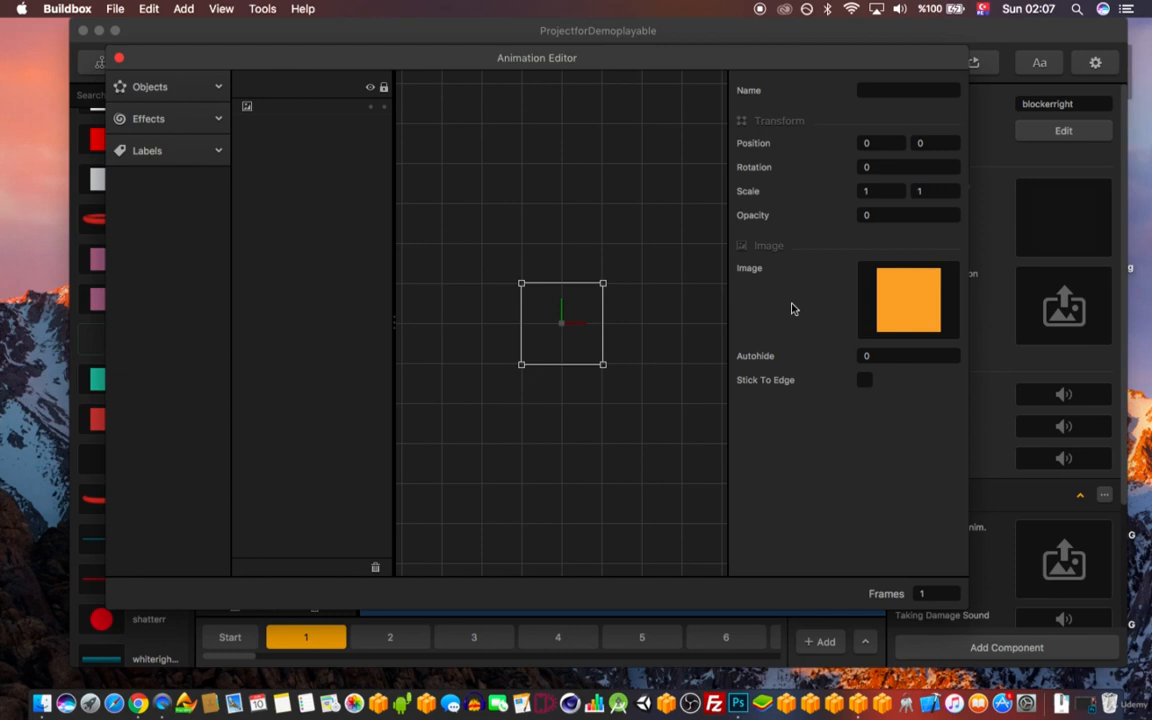
{"action": "left_click", "coordinate": [910, 210]}
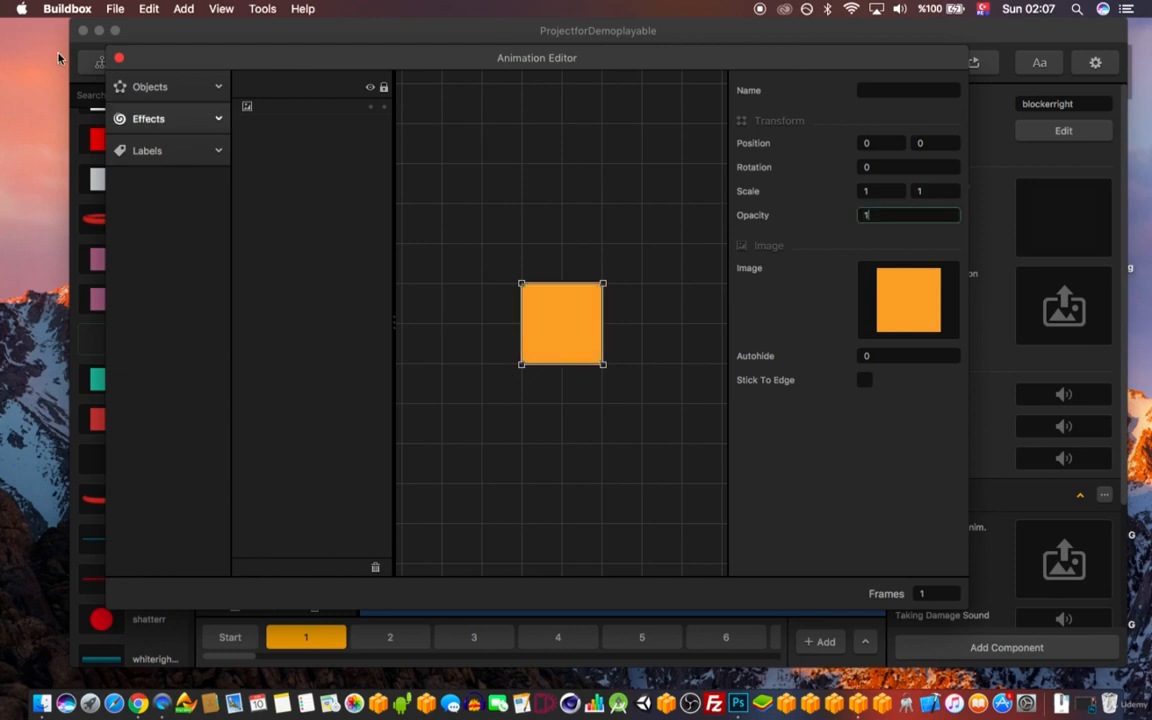
{"action": "left_click", "coordinate": [119, 60]}
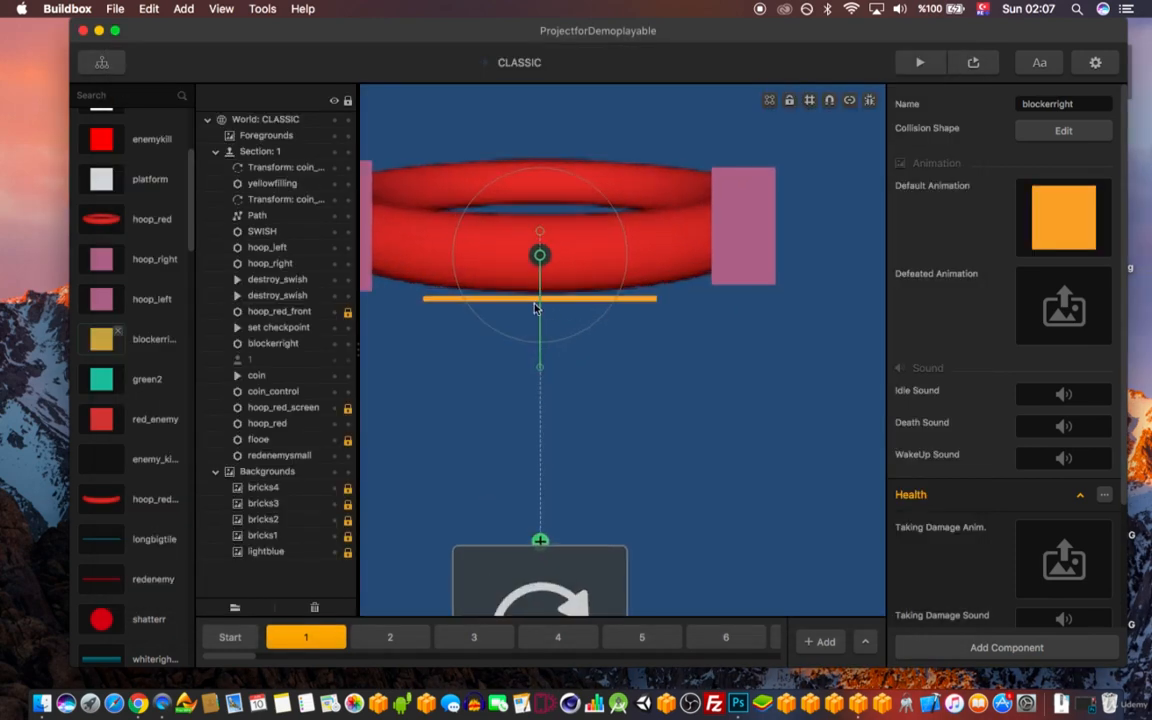
{"action": "right_click_drag", "start_coordinate": [599, 319], "coordinate": [655, 268]}
{"action": "scroll", "coordinate": [650, 271], "scroll_direction": "down", "scroll_amount": 5}
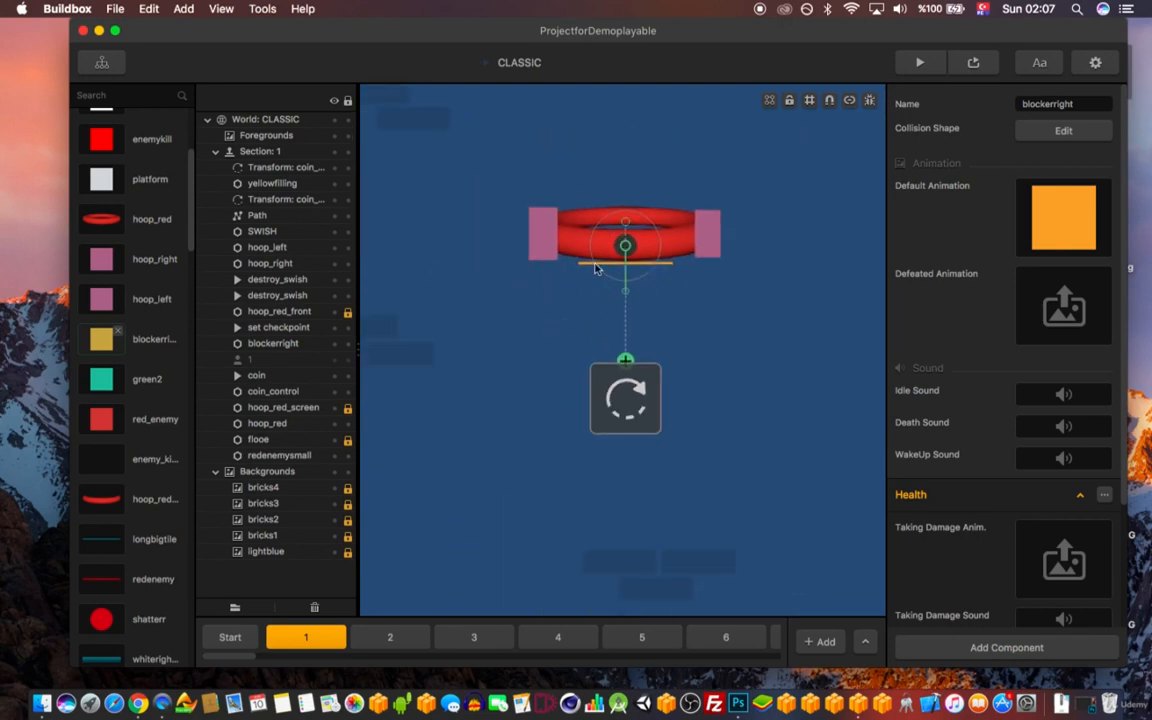
{"action": "scroll", "coordinate": [600, 270], "scroll_direction": "up", "scroll_amount": 3}
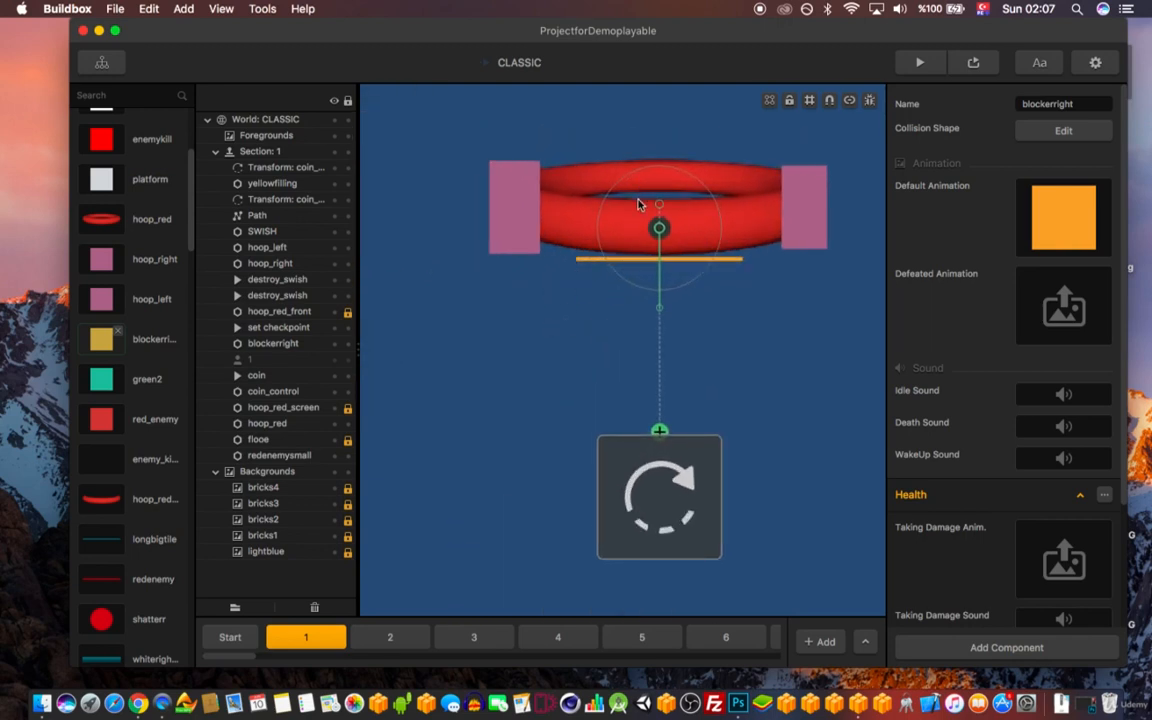
{"action": "scroll", "coordinate": [638, 204], "scroll_direction": "down", "scroll_amount": 3}
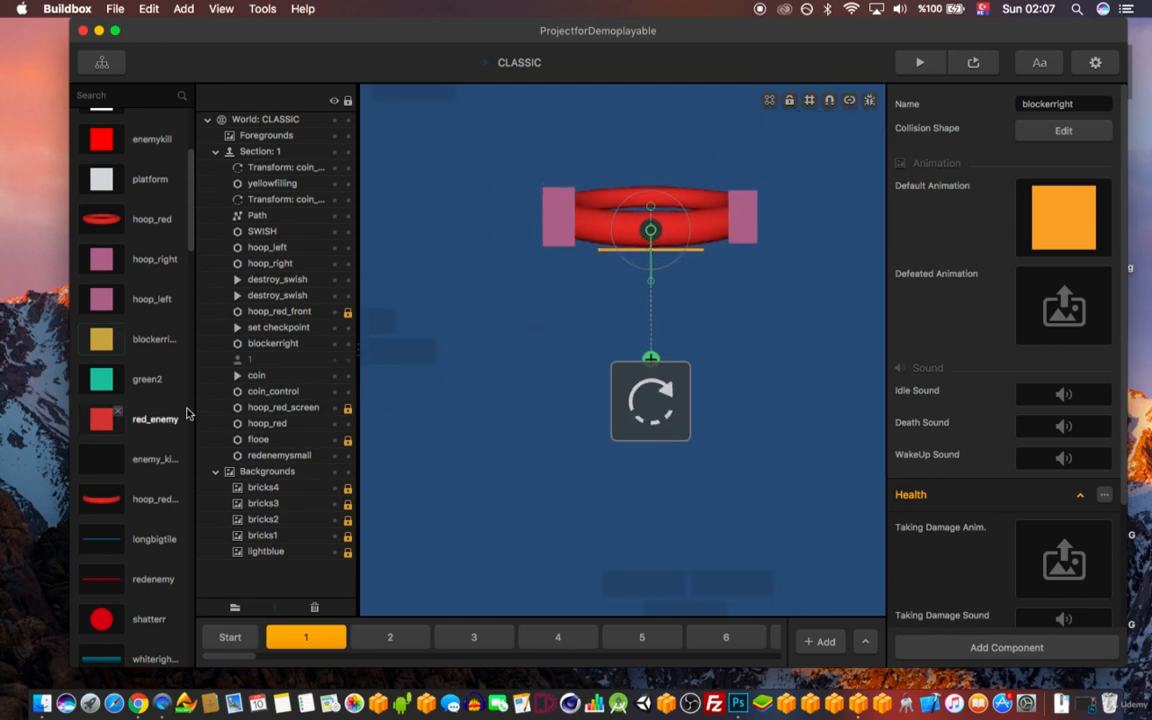
- Look through the remaining objects in the asset list and view the properties of enemy_killer
{"action": "scroll", "coordinate": [176, 411], "scroll_direction": "down", "scroll_amount": 5}
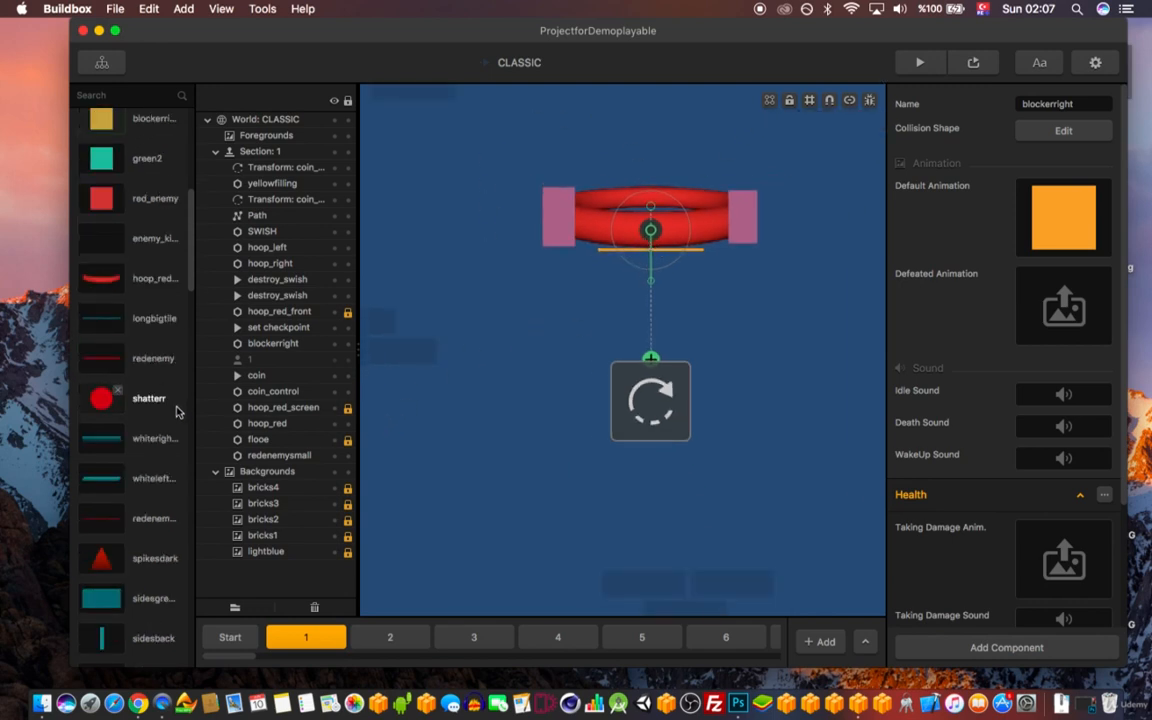
{"action": "left_click", "coordinate": [87, 248]}
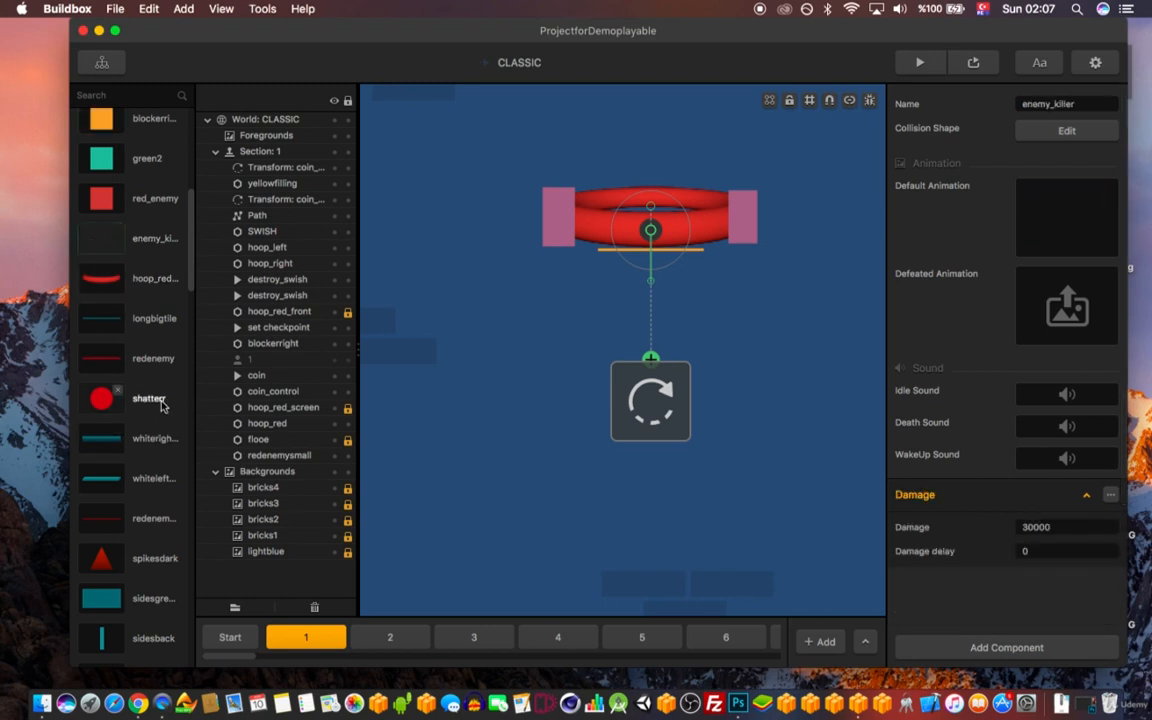
{"action": "scroll", "coordinate": [160, 404], "scroll_direction": "down", "scroll_amount": 5}
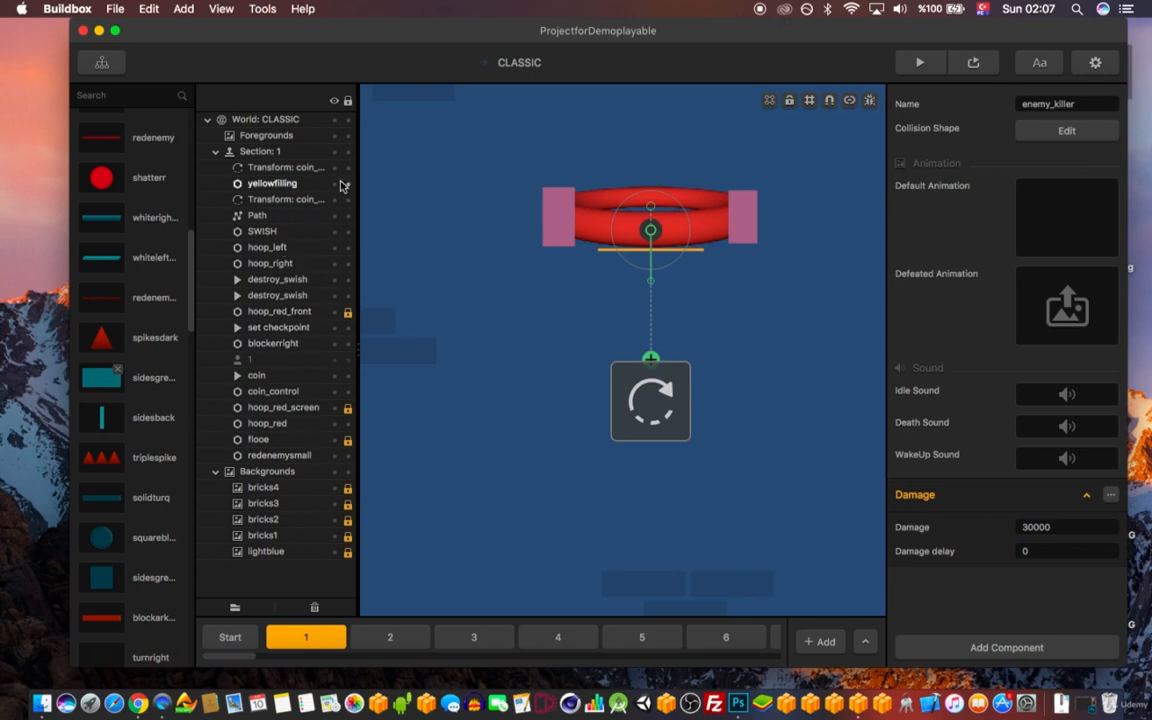
- Select the first destroy_swish item in scene 1 and find its action by searching the assets for "dest"
{"action": "left_click", "coordinate": [294, 280]}
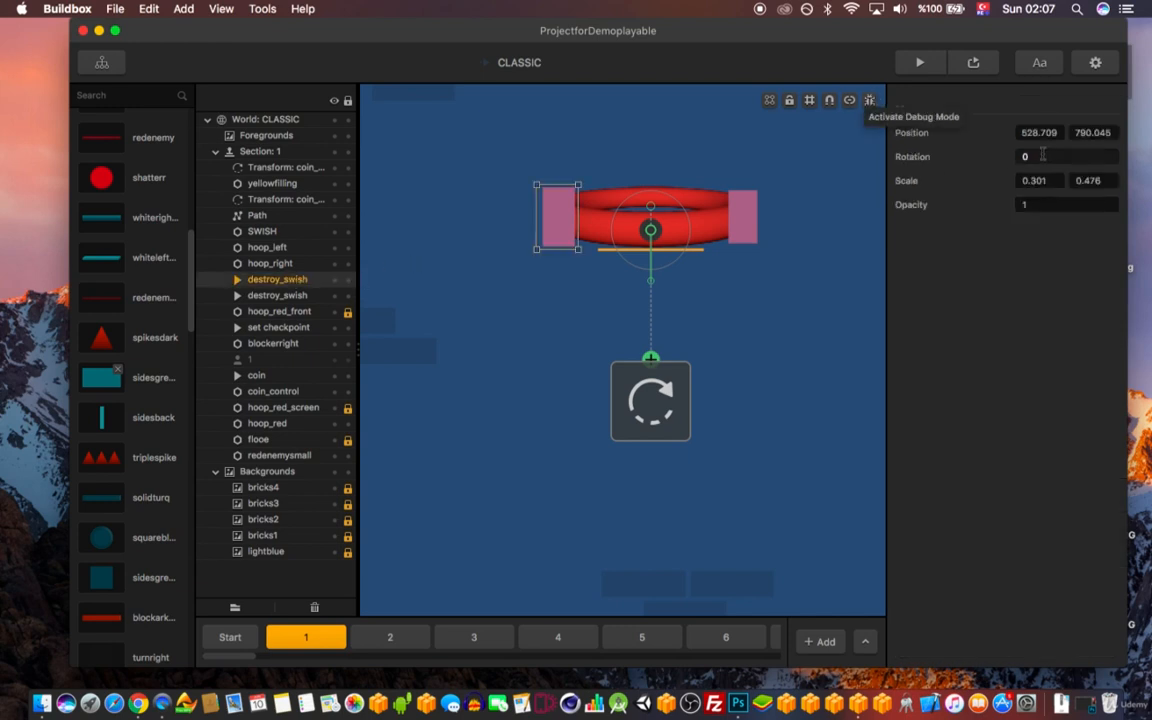
{"action": "scroll", "coordinate": [130, 250], "scroll_direction": "up", "scroll_amount": 10}
{"action": "left_click", "coordinate": [125, 96]}
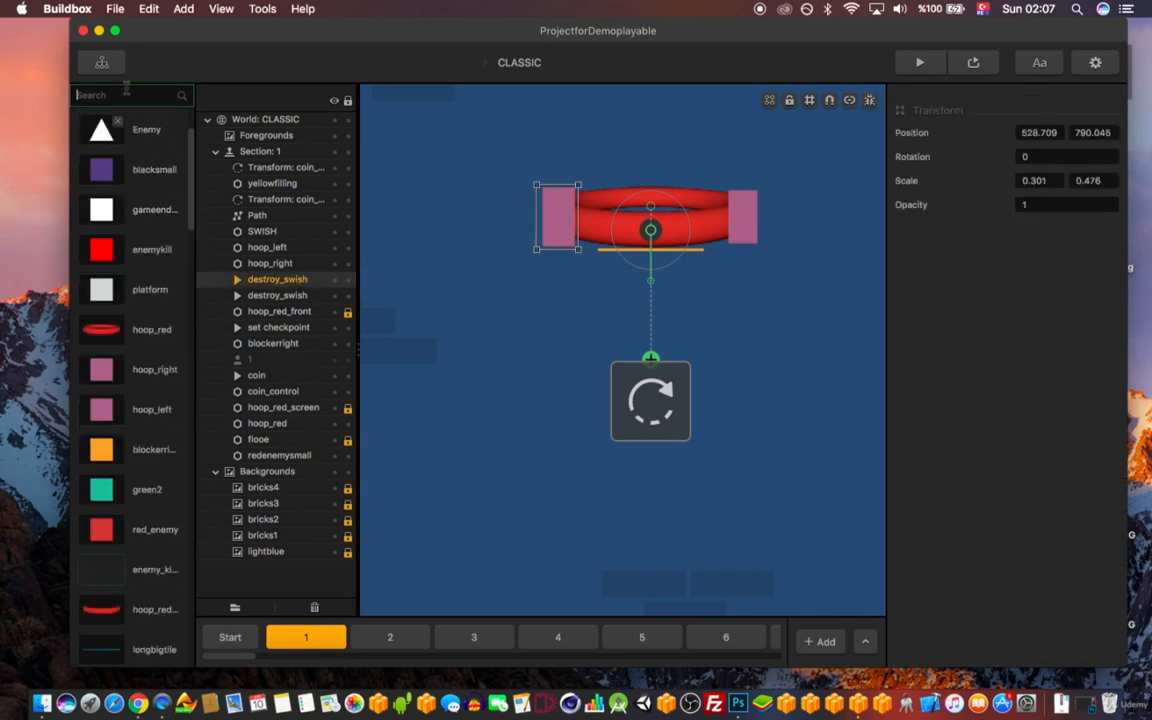
{"action": "type", "text": "dest"}
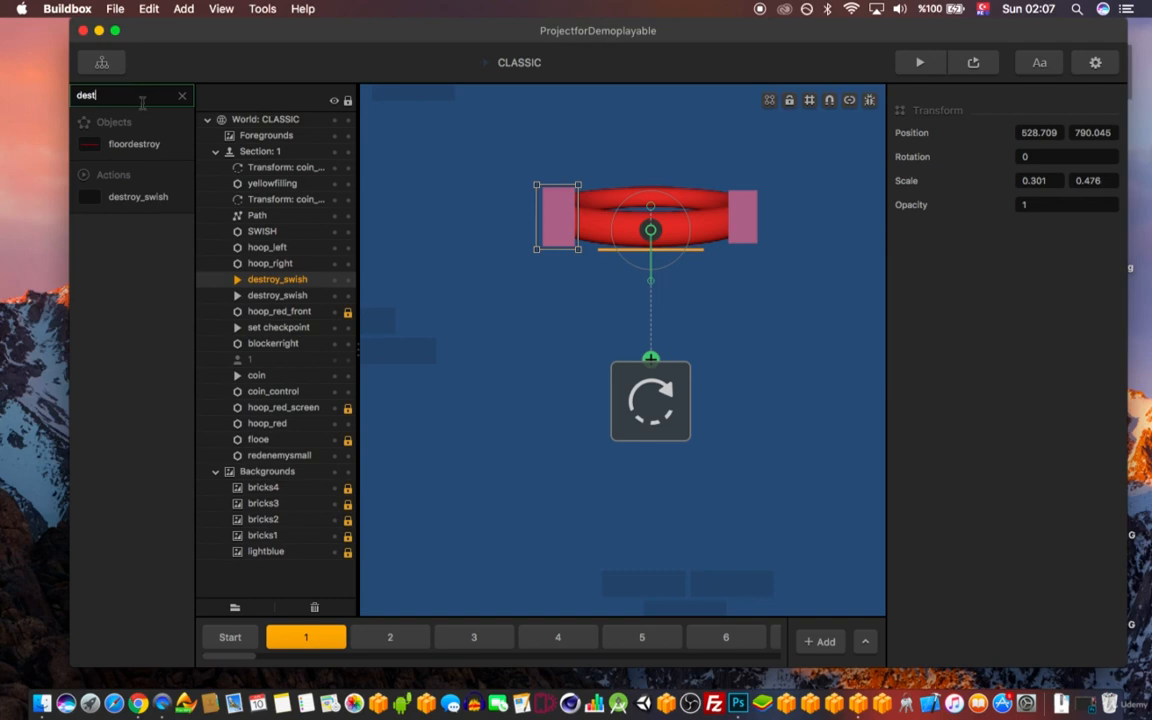
{"action": "left_click", "coordinate": [108, 197]}
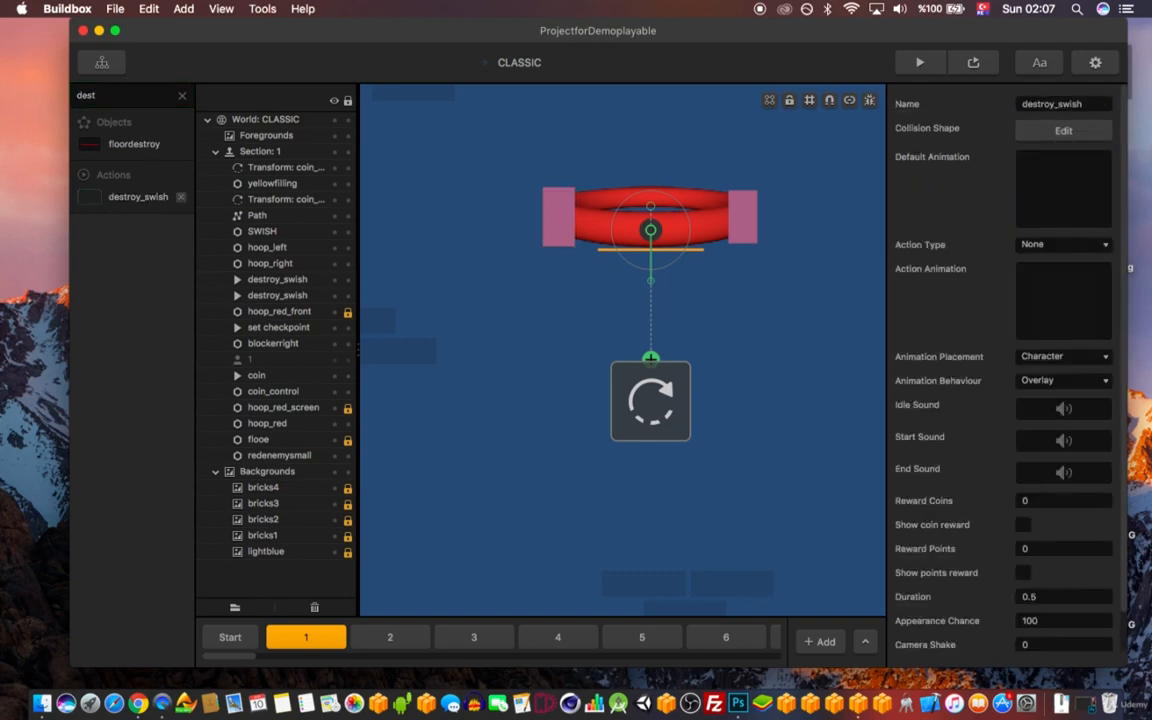
- Set the opacity of the destroy_swish action's default animation to 1 and examine it beside the hoop
{"action": "left_click", "coordinate": [1076, 158]}
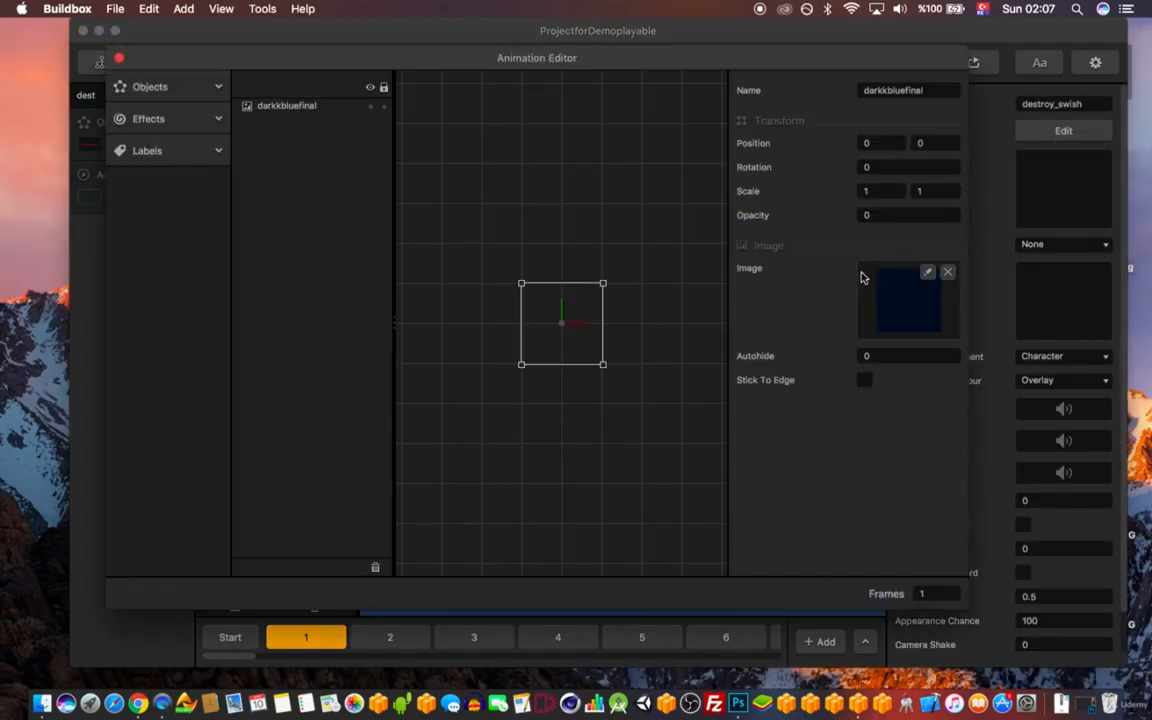
{"action": "left_click", "coordinate": [883, 215]}
{"action": "type", "text": "1"}
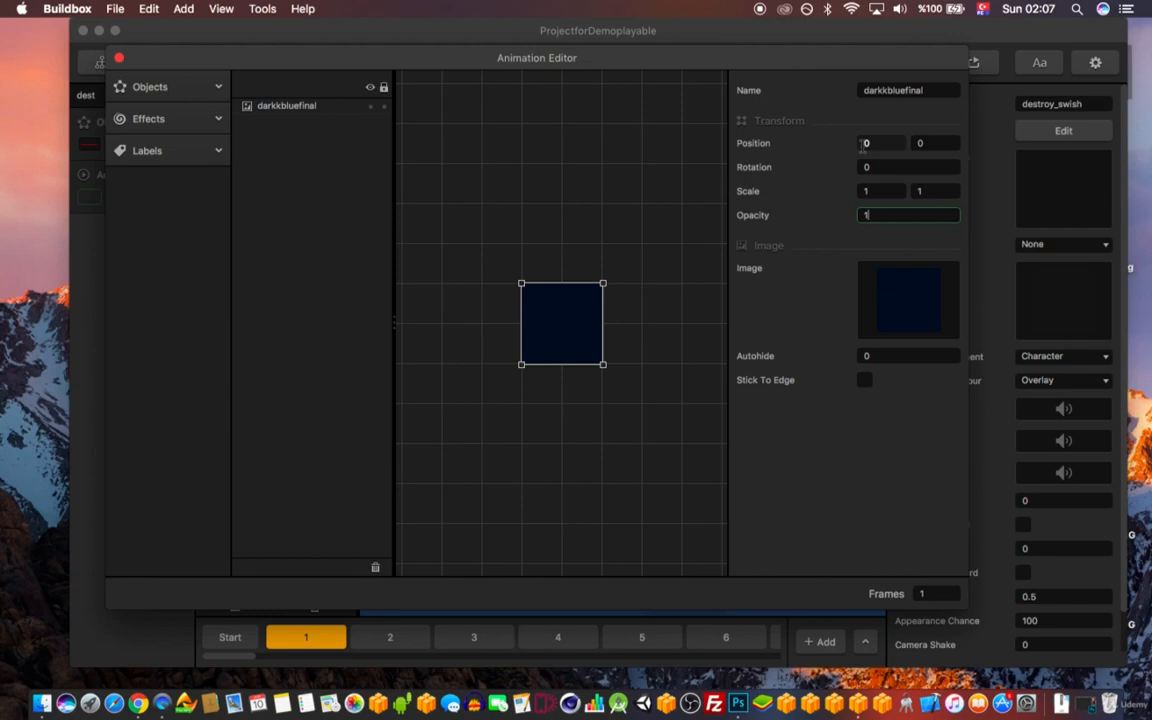
{"action": "left_click", "coordinate": [119, 58]}
{"action": "scroll", "coordinate": [586, 221], "scroll_direction": "up", "scroll_amount": 5}
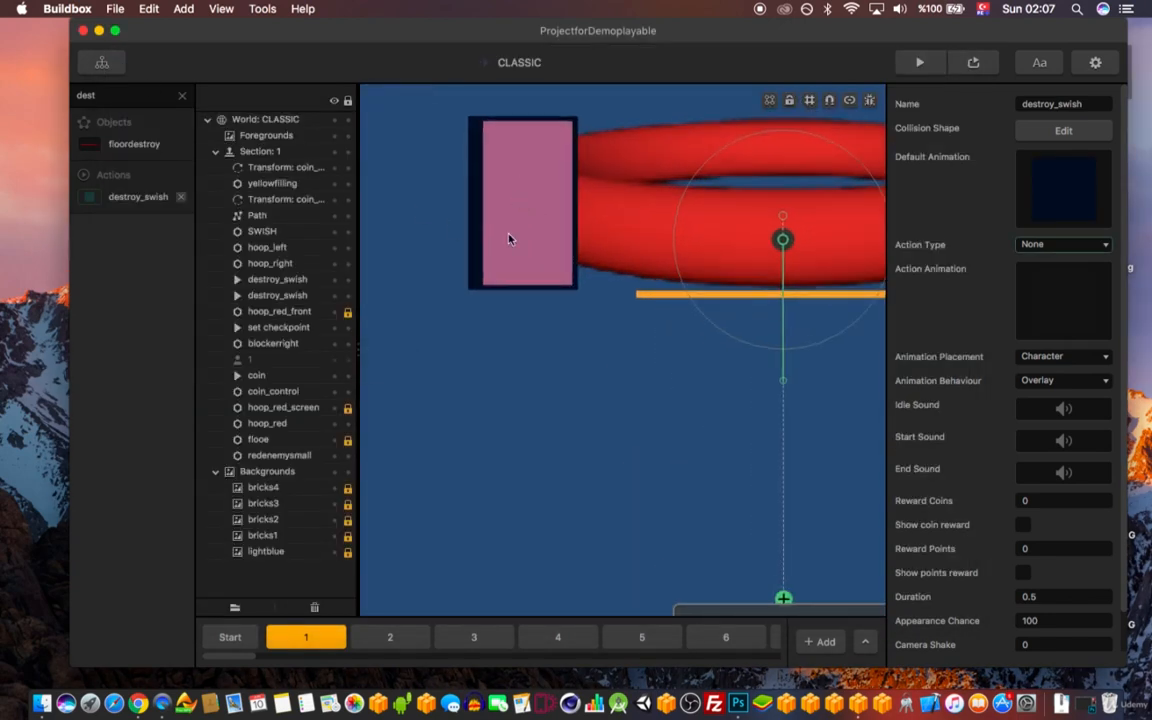
- Compare the hoop_right platform with the destroy_swish action surrounding the hoop's side block, and clear the asset search
{"action": "scroll", "coordinate": [537, 228], "scroll_direction": "down", "scroll_amount": 2}
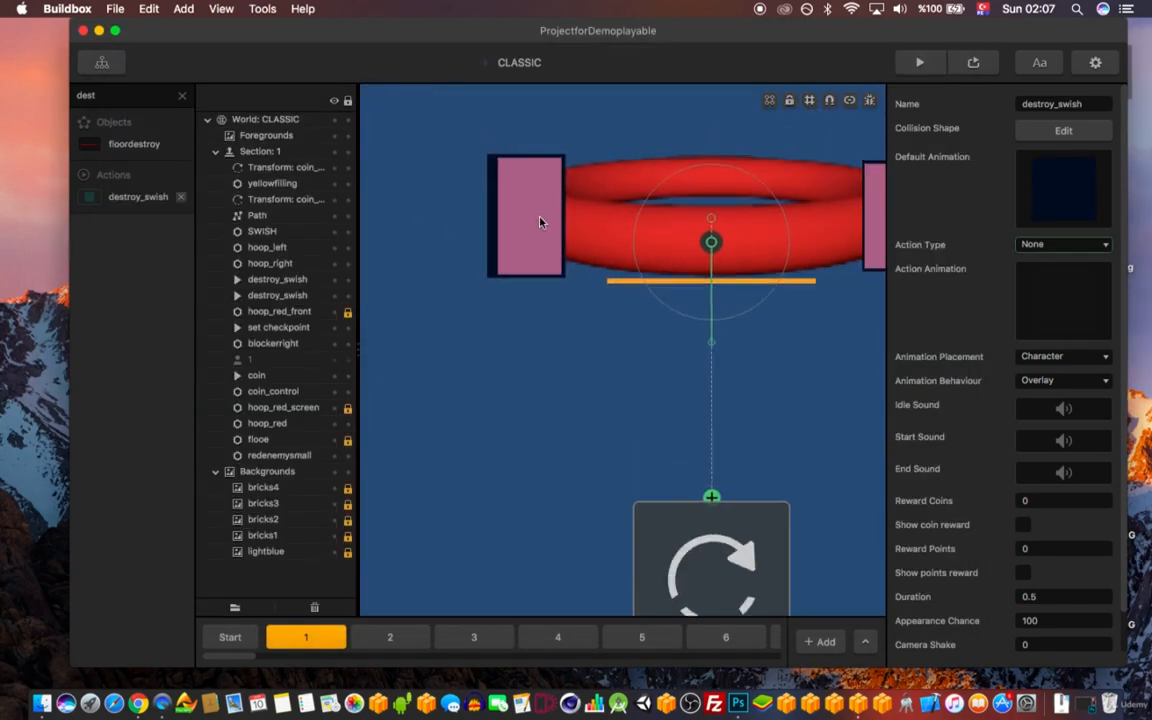
{"action": "scroll", "coordinate": [539, 217], "scroll_direction": "down", "scroll_amount": 1}
{"action": "left_click", "coordinate": [516, 237]}
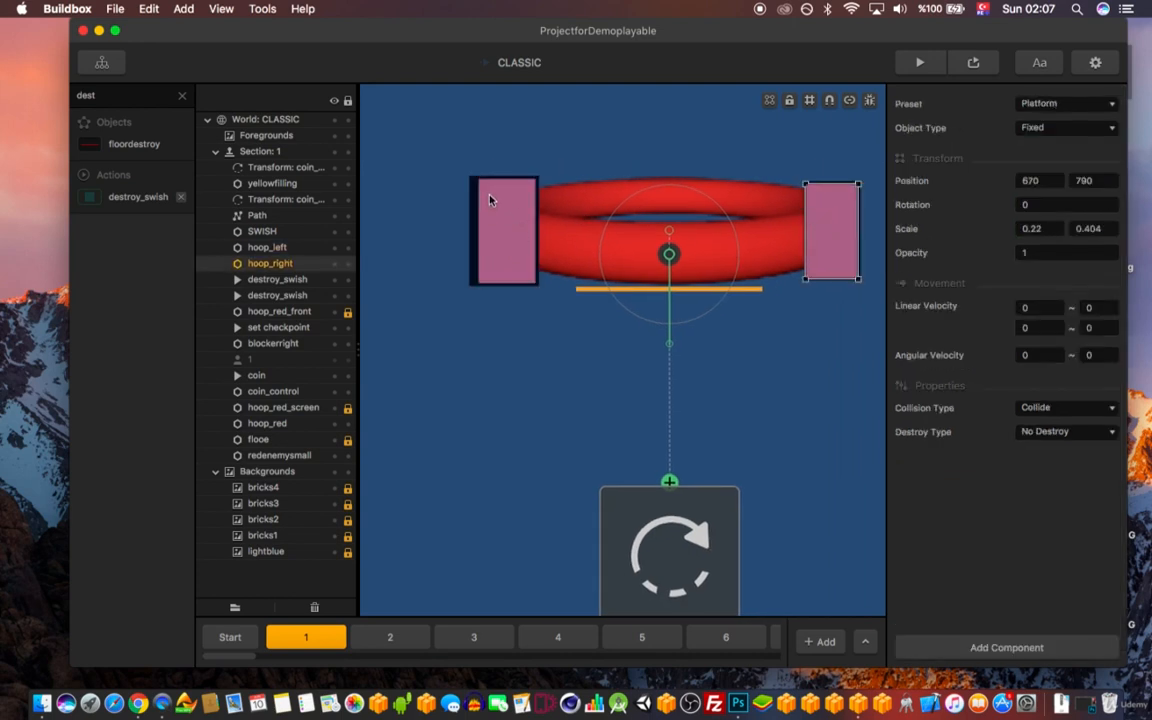
{"action": "scroll", "coordinate": [607, 230], "scroll_direction": "down", "scroll_amount": 1}
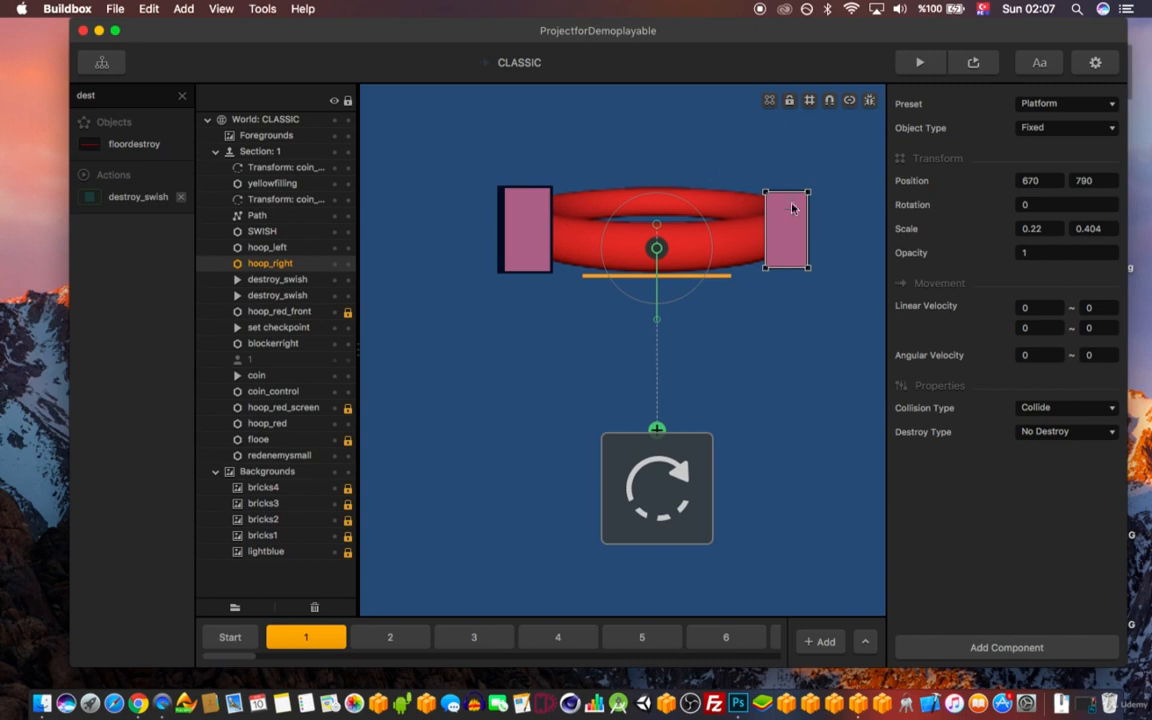
{"action": "scroll", "coordinate": [532, 214], "scroll_direction": "up", "scroll_amount": 2}
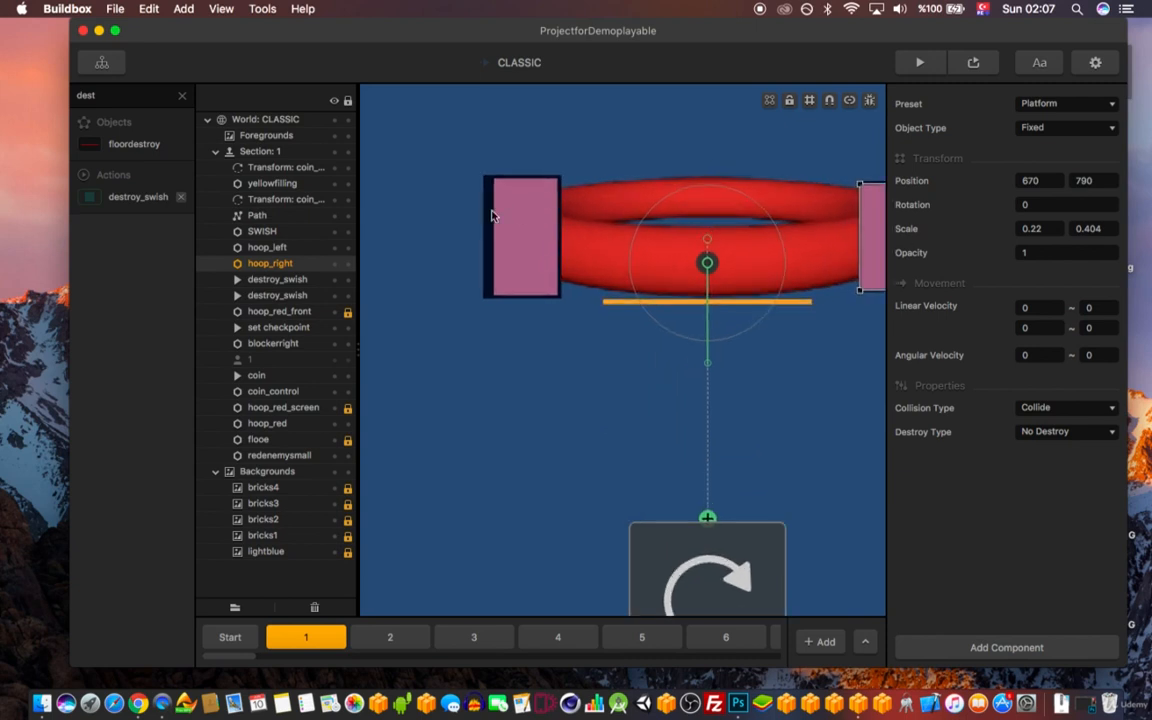
{"action": "left_click", "coordinate": [487, 191]}
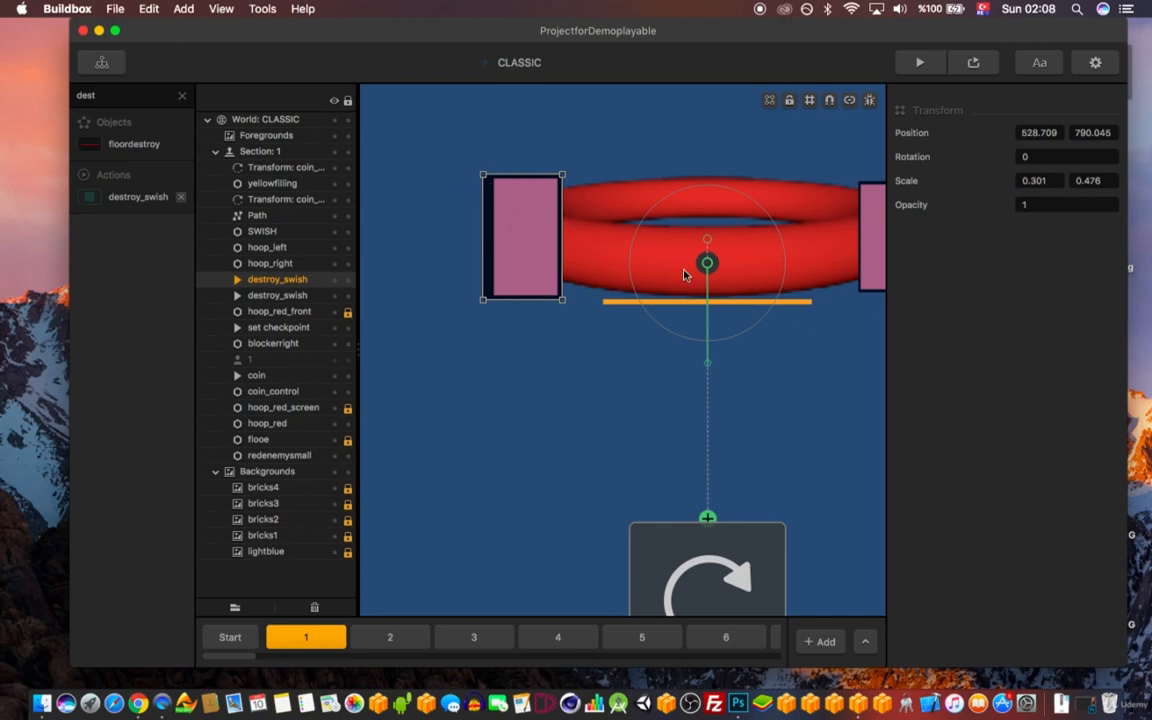
{"action": "scroll", "coordinate": [695, 267], "scroll_direction": "down", "scroll_amount": 5}
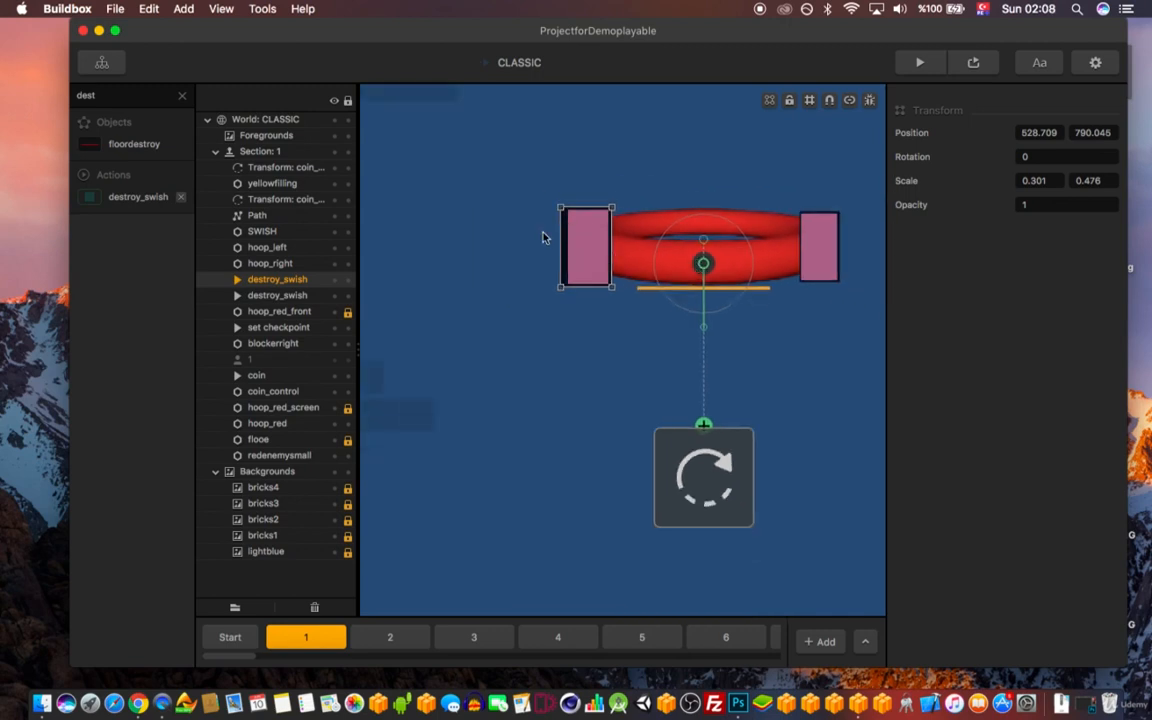
{"action": "right_click_drag", "start_coordinate": [655, 262], "coordinate": [594, 261]}
{"action": "scroll", "coordinate": [515, 242], "scroll_direction": "up", "scroll_amount": 2}
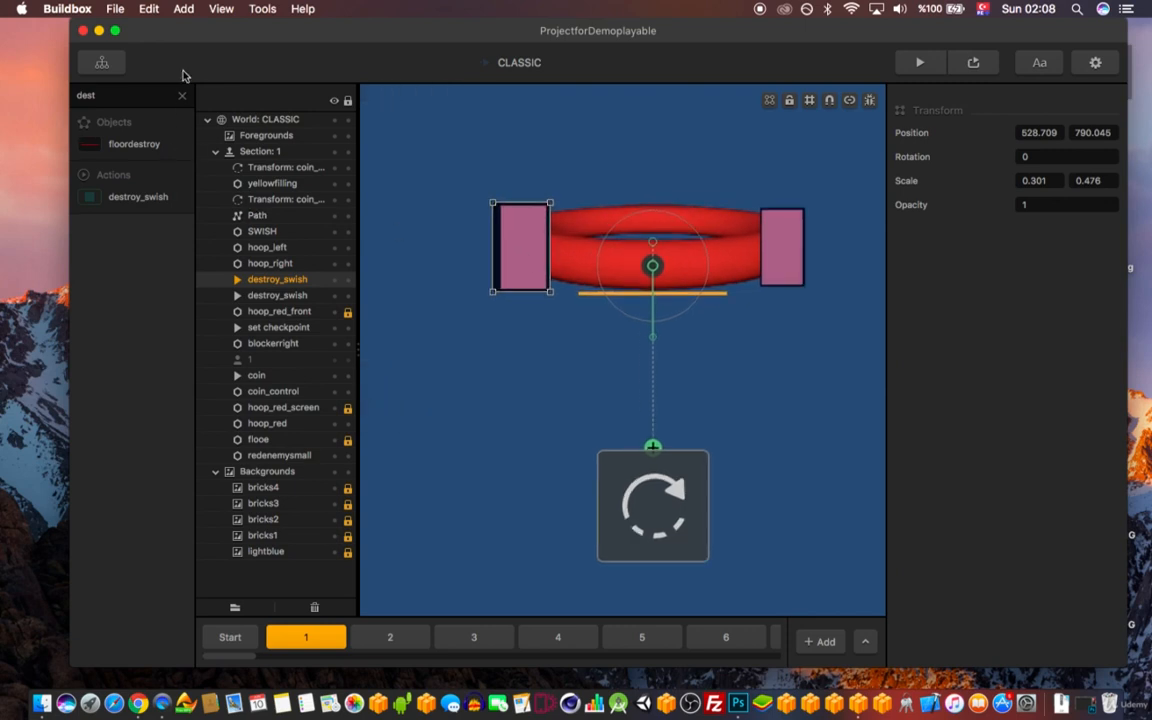
{"action": "left_click", "coordinate": [182, 95]}
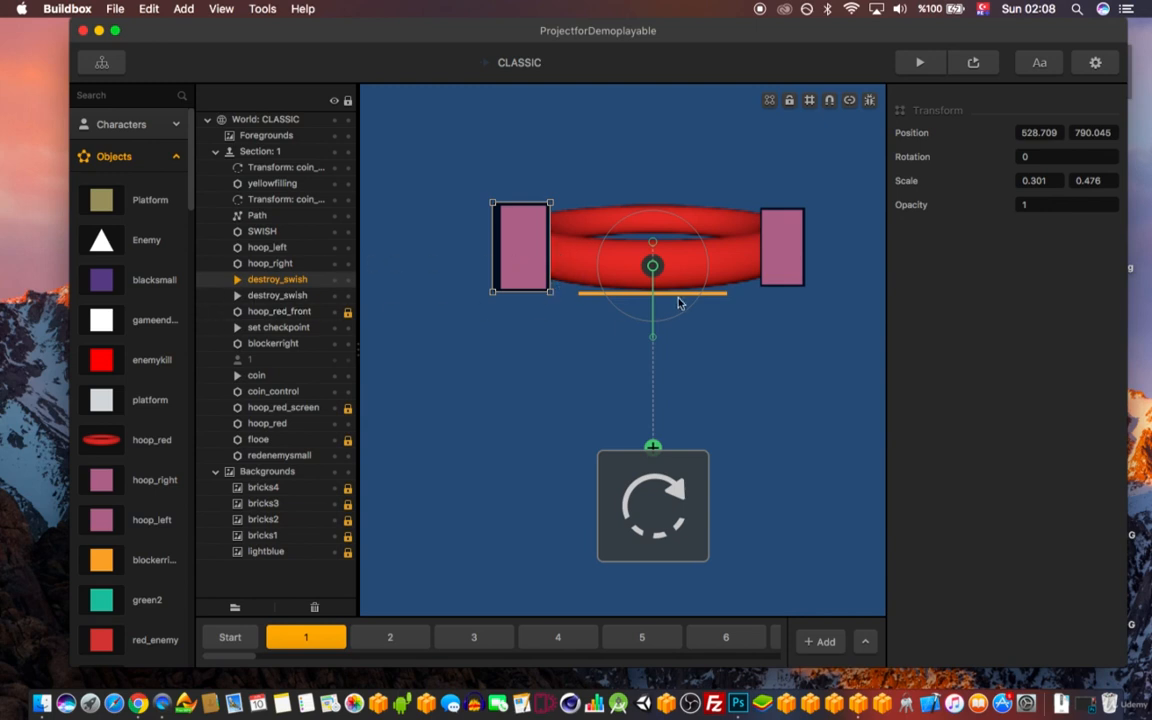
{"action": "scroll", "coordinate": [660, 300], "scroll_direction": "down", "scroll_amount": 2}
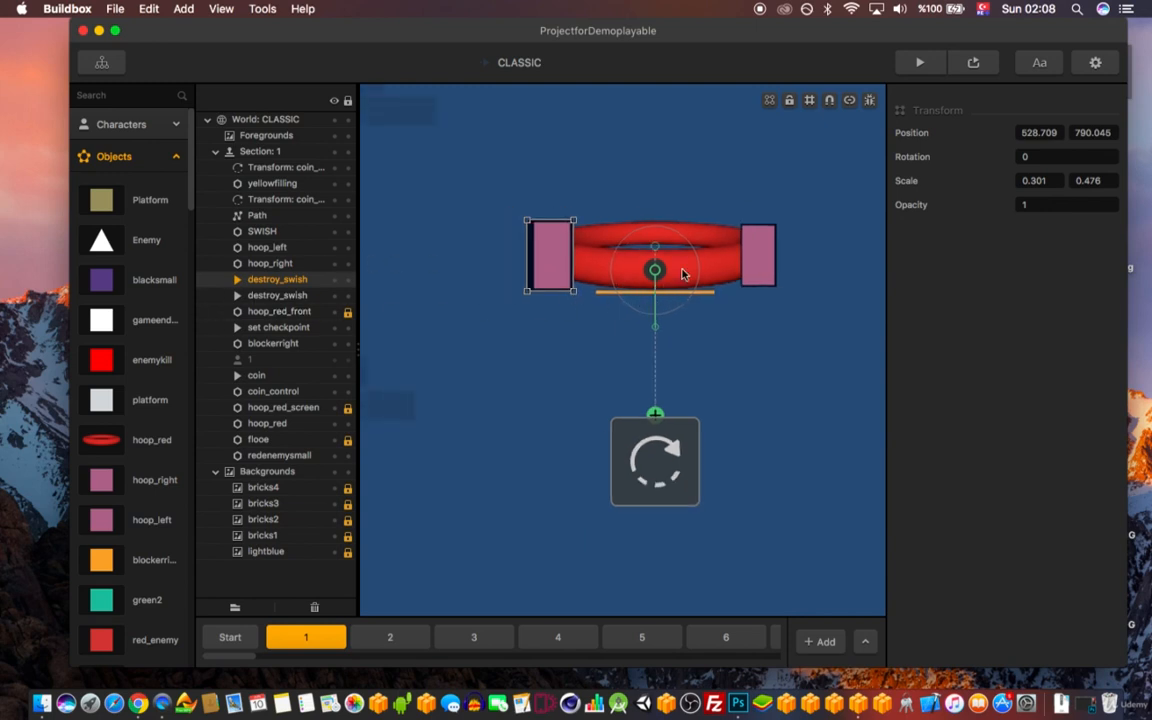
- Preview the game, shoot the ball at the first hoop, and close the preview
{"action": "left_click", "coordinate": [963, 63]}
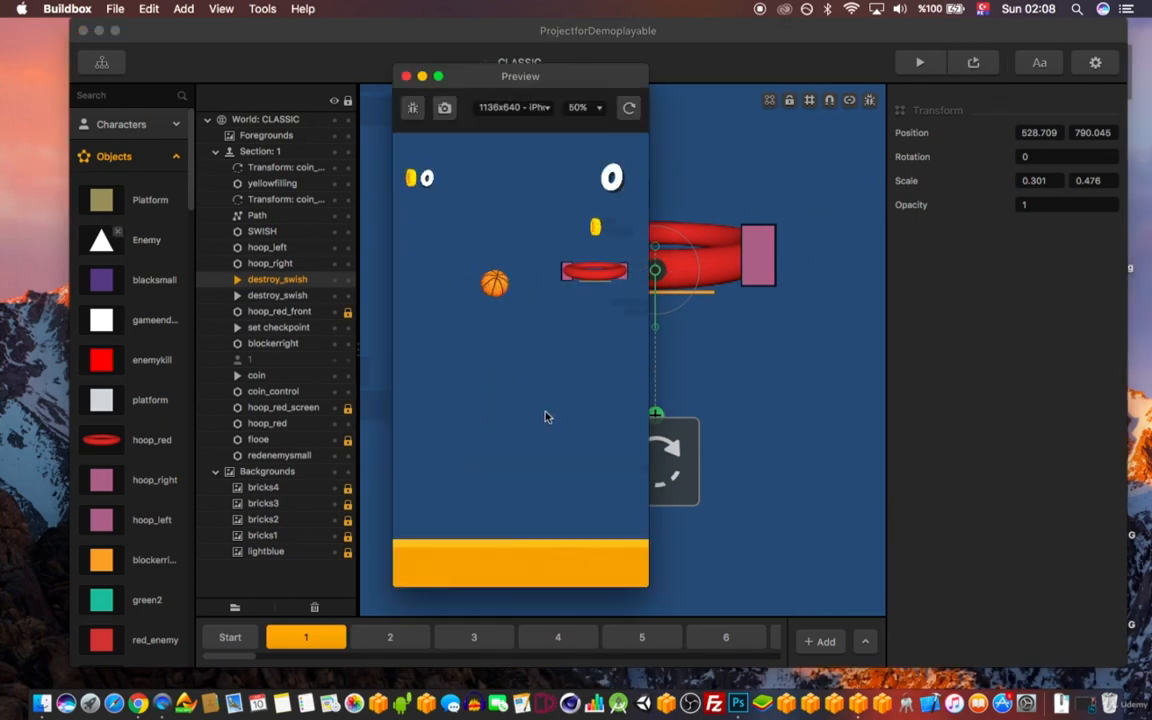
{"action": "left_click", "coordinate": [545, 417]}
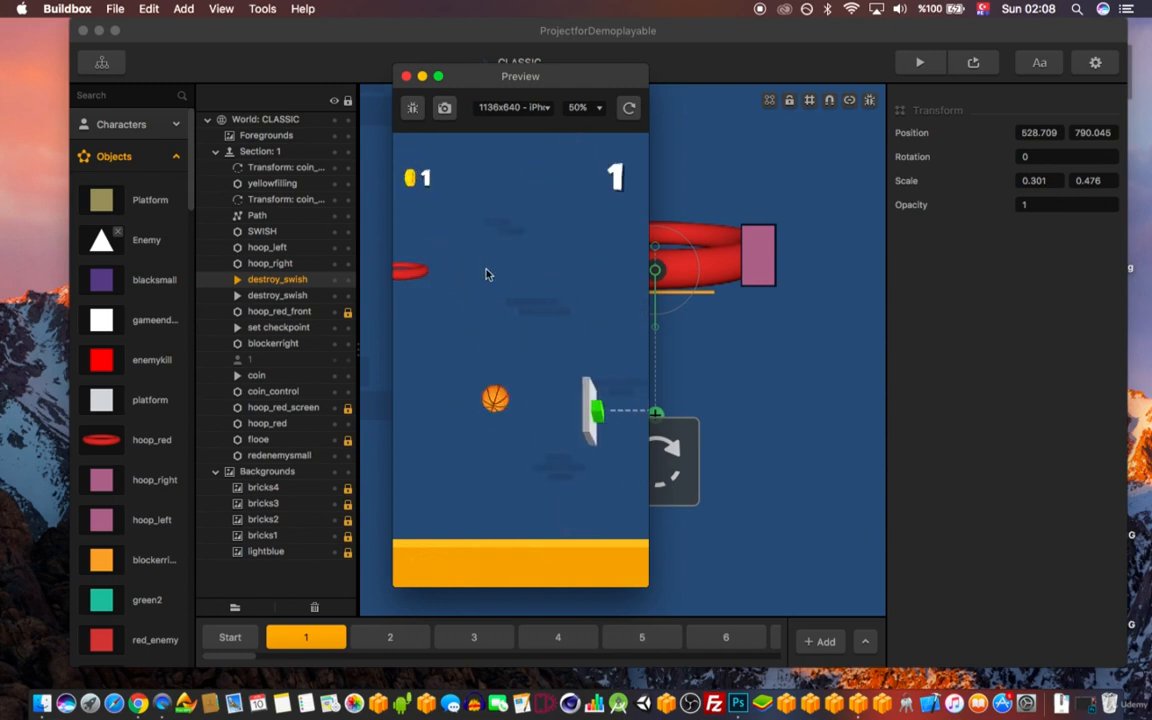
{"action": "left_click", "coordinate": [406, 77]}
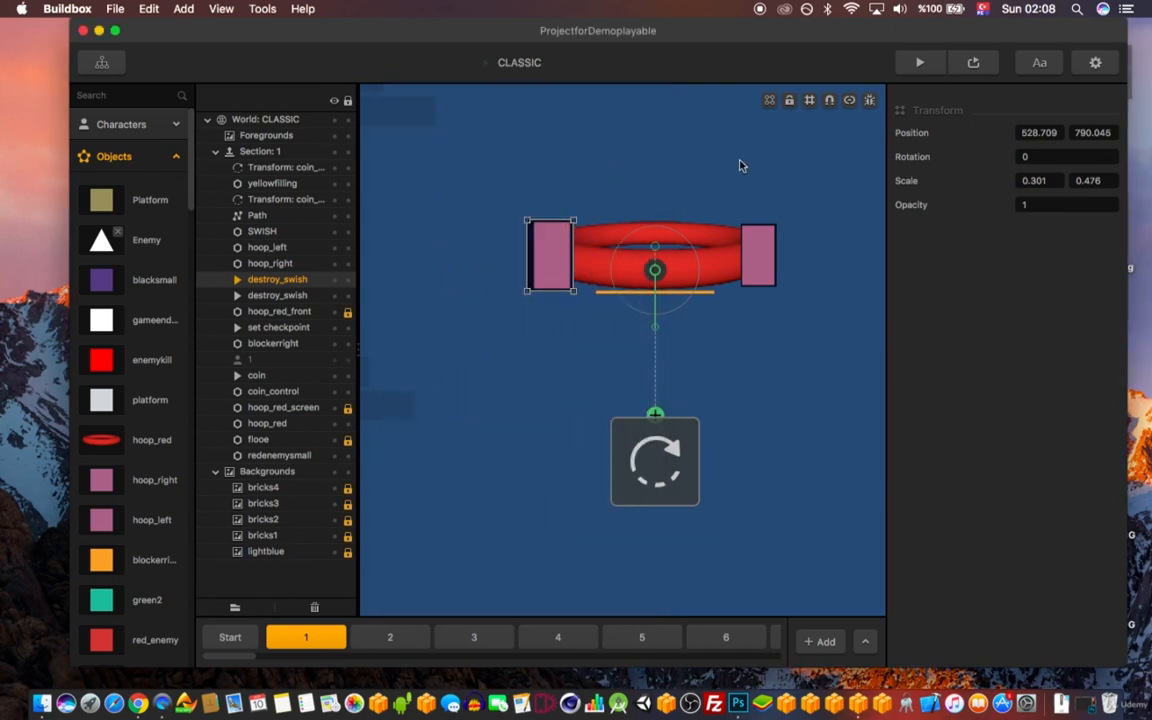
- Run the game preview again, aim for a swish through the first hoop, and close the preview
{"action": "left_click", "coordinate": [970, 63]}
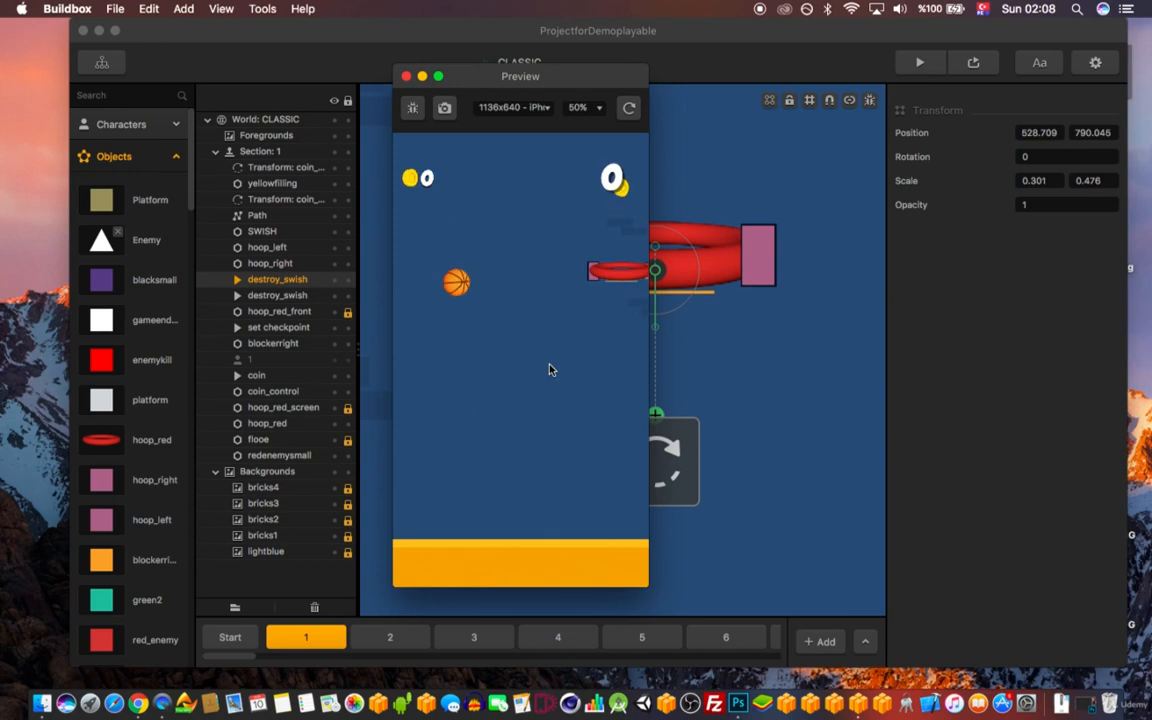
{"action": "left_click", "coordinate": [549, 369]}
{"action": "left_click", "coordinate": [549, 369]}
{"action": "left_click", "coordinate": [549, 369]}
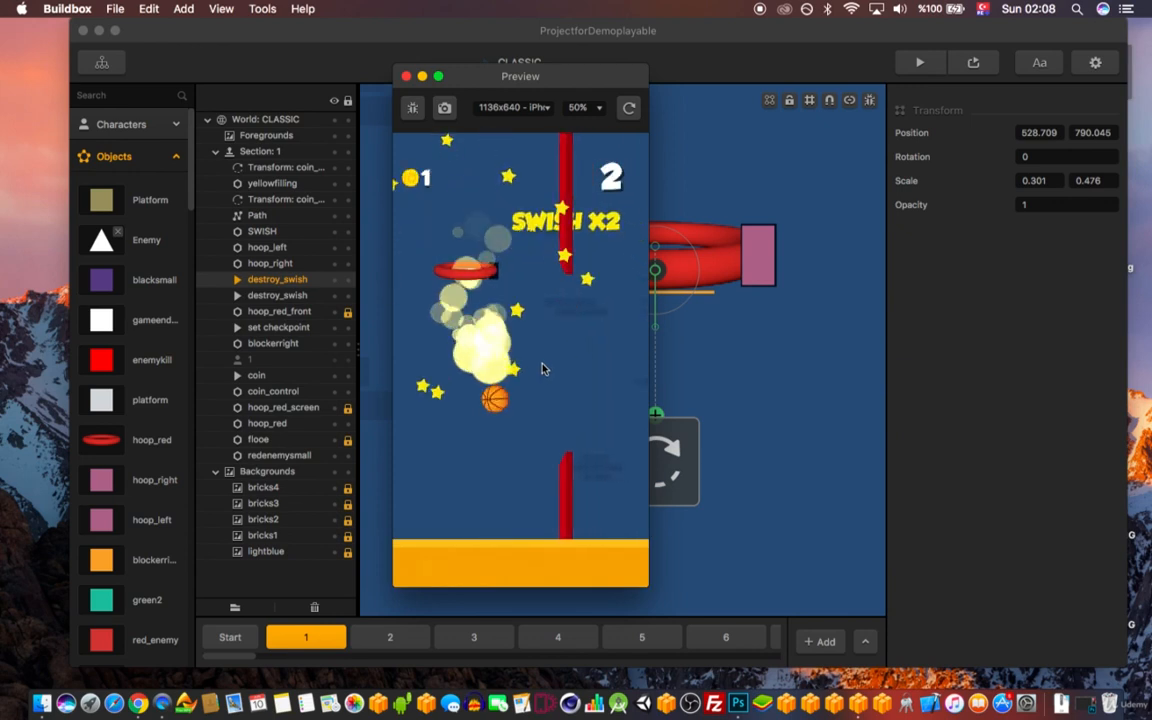
{"action": "left_click", "coordinate": [543, 369]}
{"action": "left_click", "coordinate": [406, 77]}
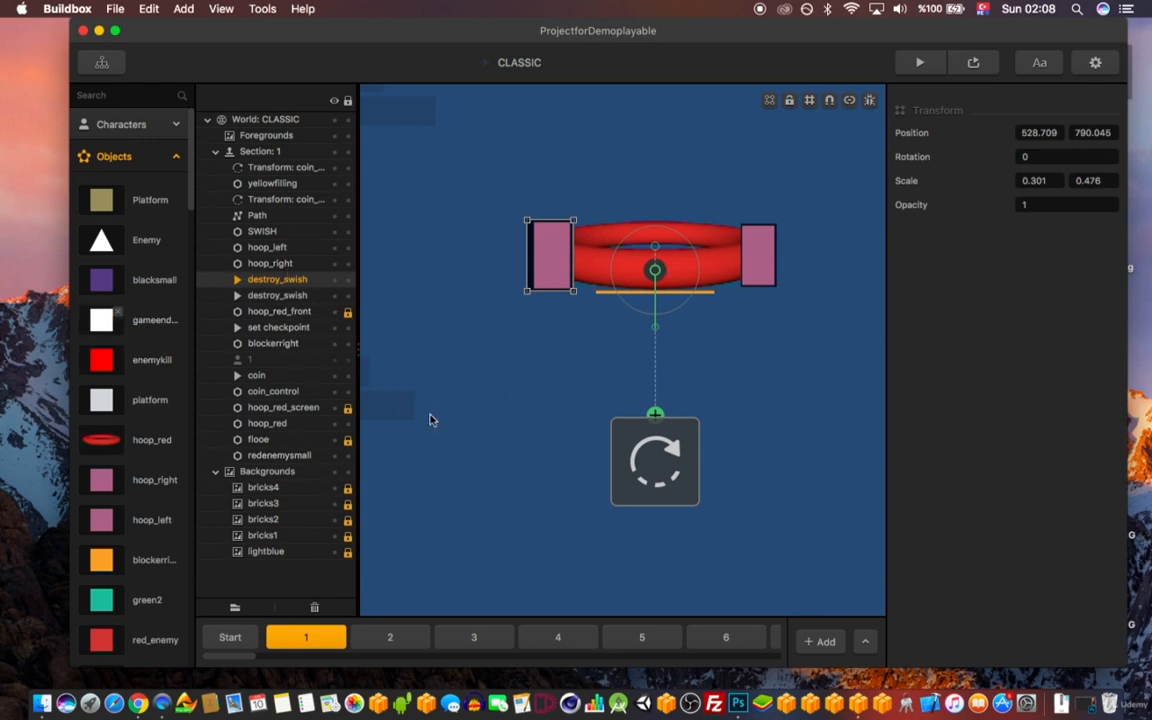
- Nudge hoop_red_screen down to Y position 795 and return it to 800
{"action": "left_click", "coordinate": [272, 410]}
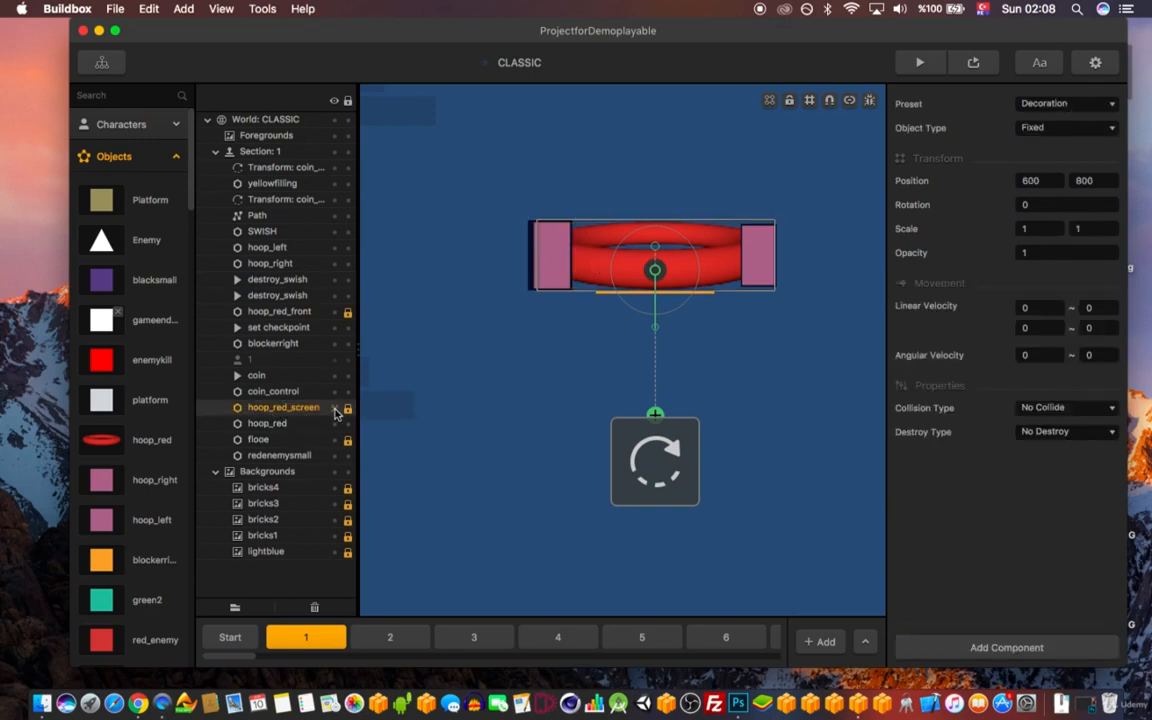
{"action": "key", "text": "Down"}
{"action": "key", "text": "Down"}
{"action": "key", "text": "Down"}
{"action": "key", "text": "Down"}
{"action": "key", "text": "Down"}
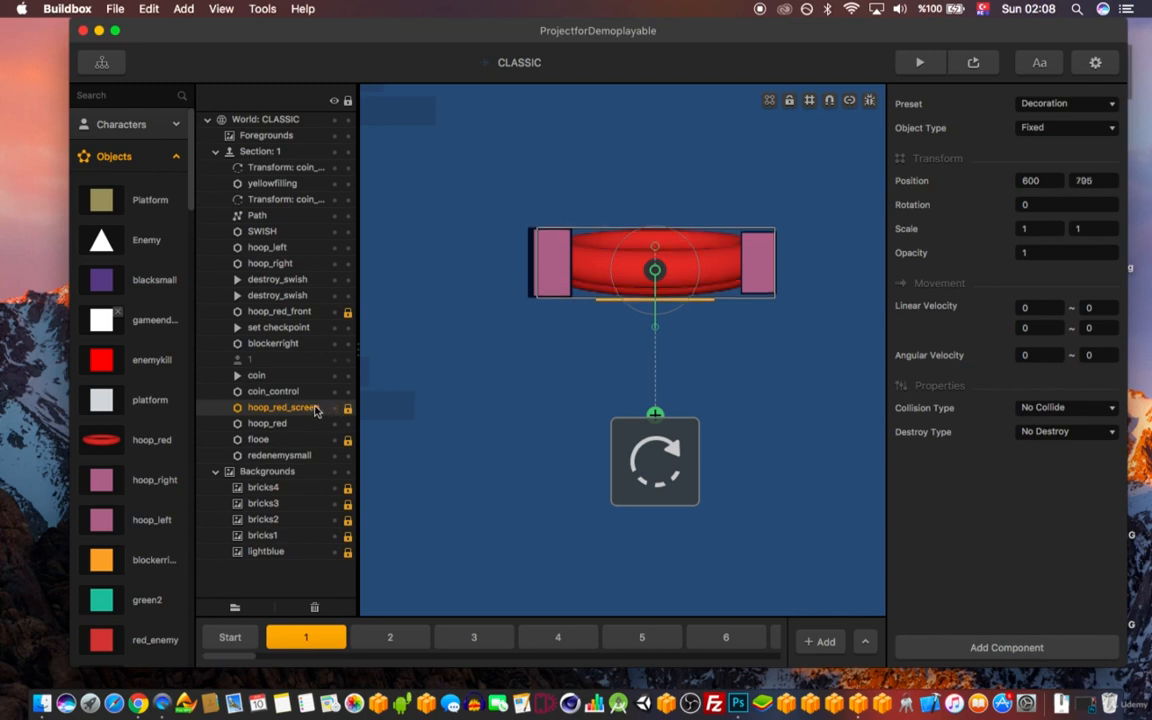
{"action": "key", "text": "Up"}
{"action": "key", "text": "Up"}
{"action": "key", "text": "Up"}
{"action": "key", "text": "Up"}
{"action": "key", "text": "Up"}
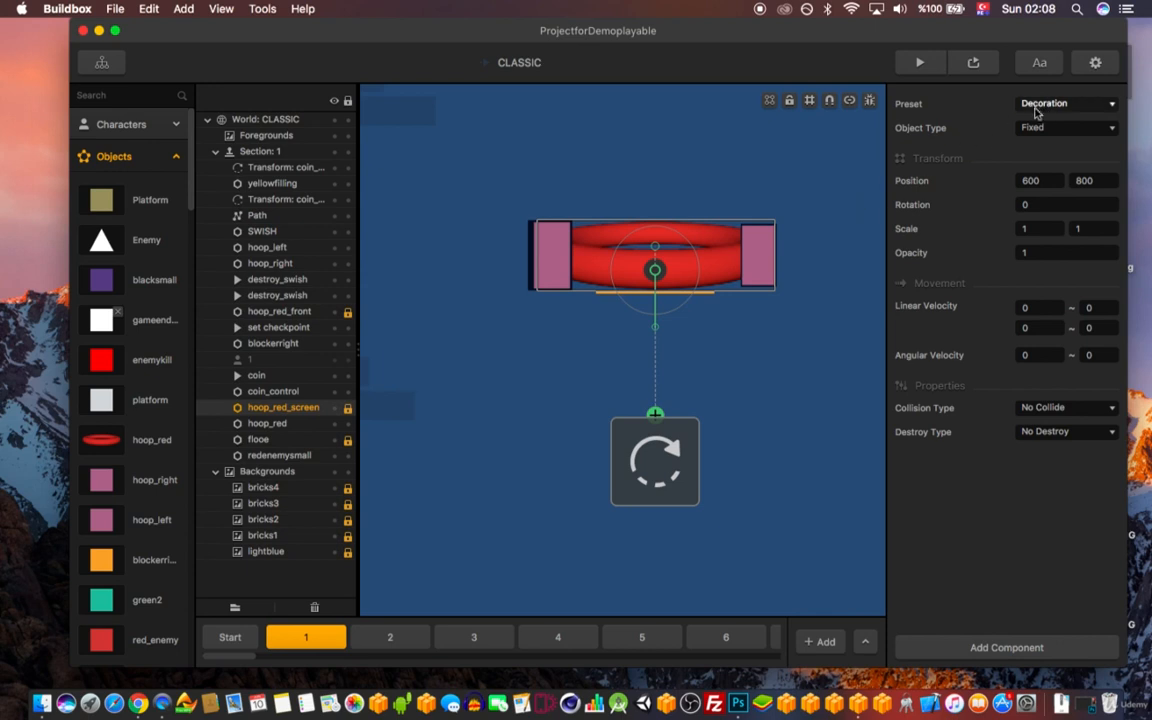
- Compare the placement and properties of hoop_red_front and hoop_red_screen in the scene
{"action": "left_click", "coordinate": [300, 312]}
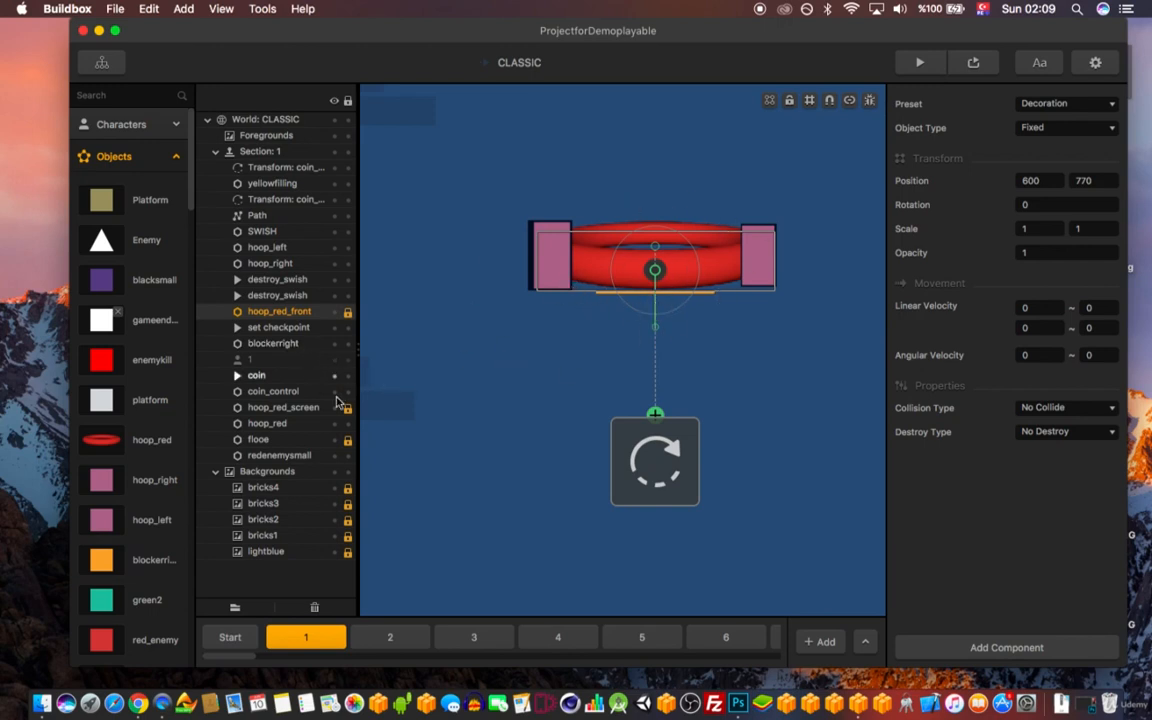
{"action": "left_click", "coordinate": [290, 408]}
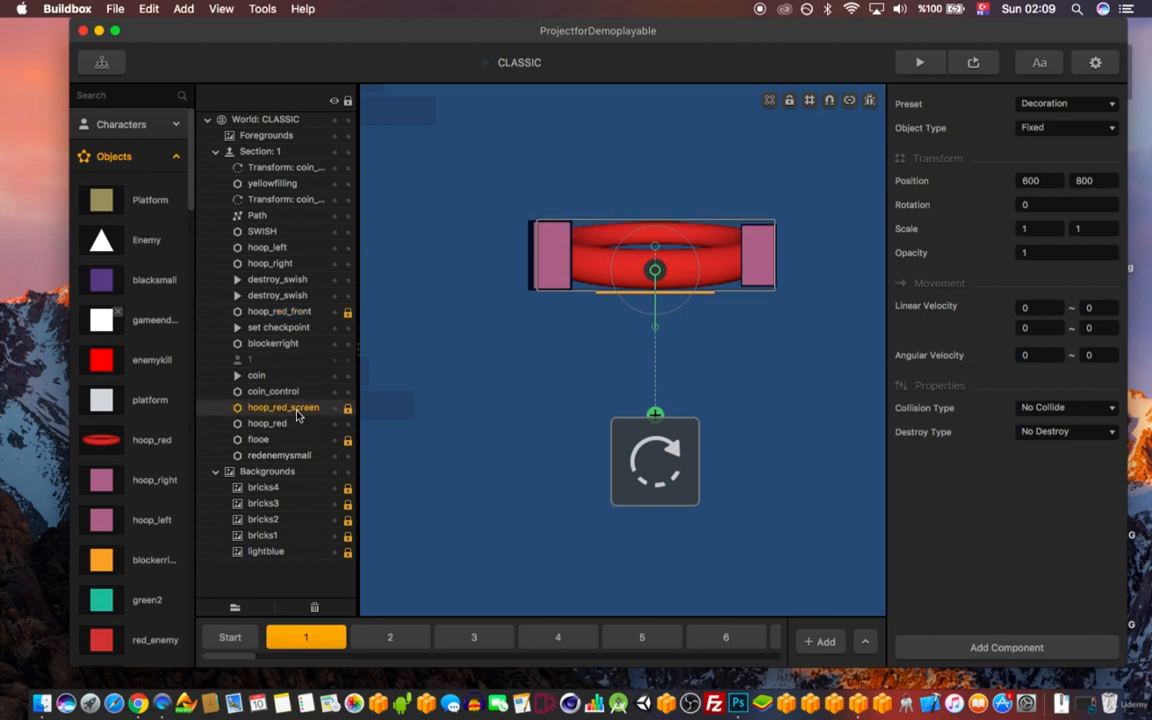
{"action": "left_click", "coordinate": [294, 313]}
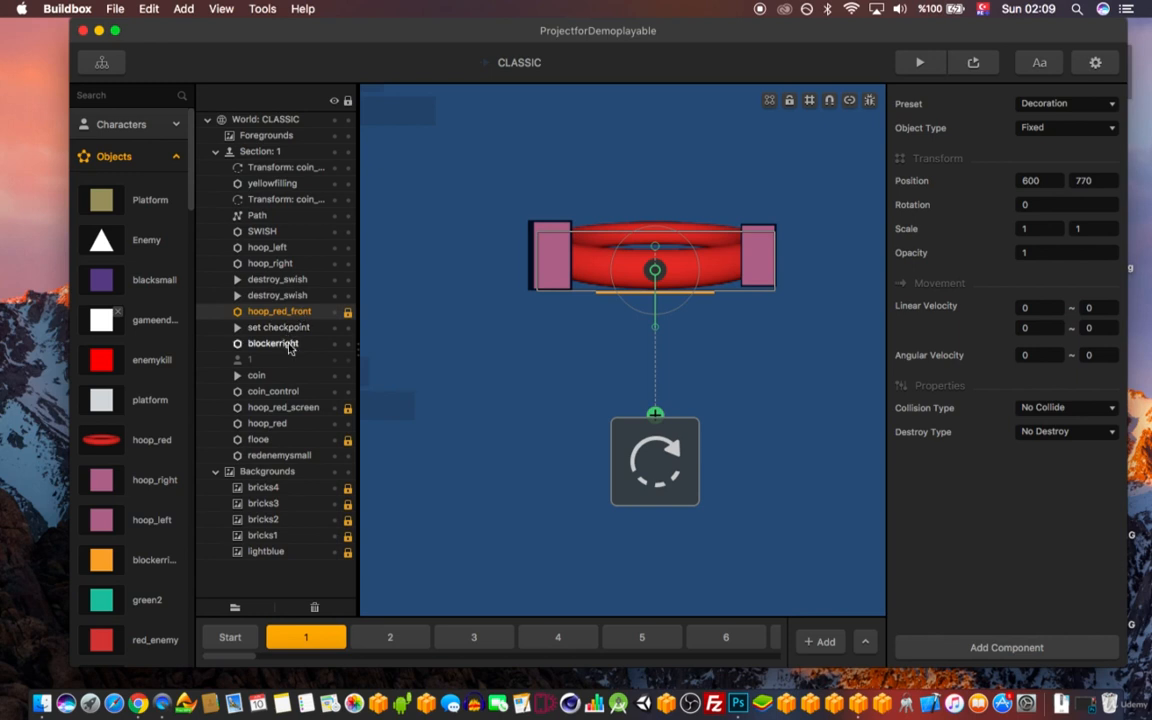
- Nudge the hoop_red enemy object up and down around the hoop and return it to Y position 800
{"action": "left_click", "coordinate": [279, 425]}
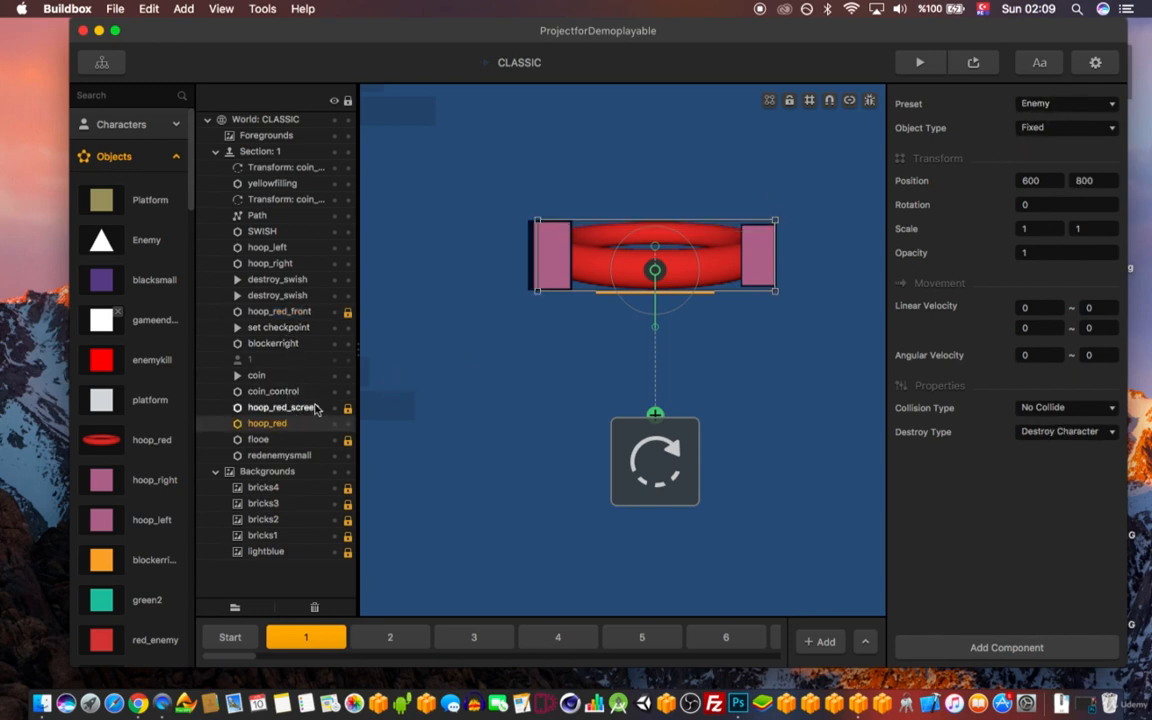
{"action": "key", "text": "Down"}
{"action": "key", "text": "Up"}
{"action": "key", "text": "Up"}
{"action": "key", "text": "Up"}
{"action": "key", "text": "Up"}
{"action": "key", "text": "Up"}
{"action": "key", "text": "Down"}
{"action": "key", "text": "Down"}
{"action": "key", "text": "Down"}
{"action": "key", "text": "Down"}
{"action": "key", "text": "Down"}
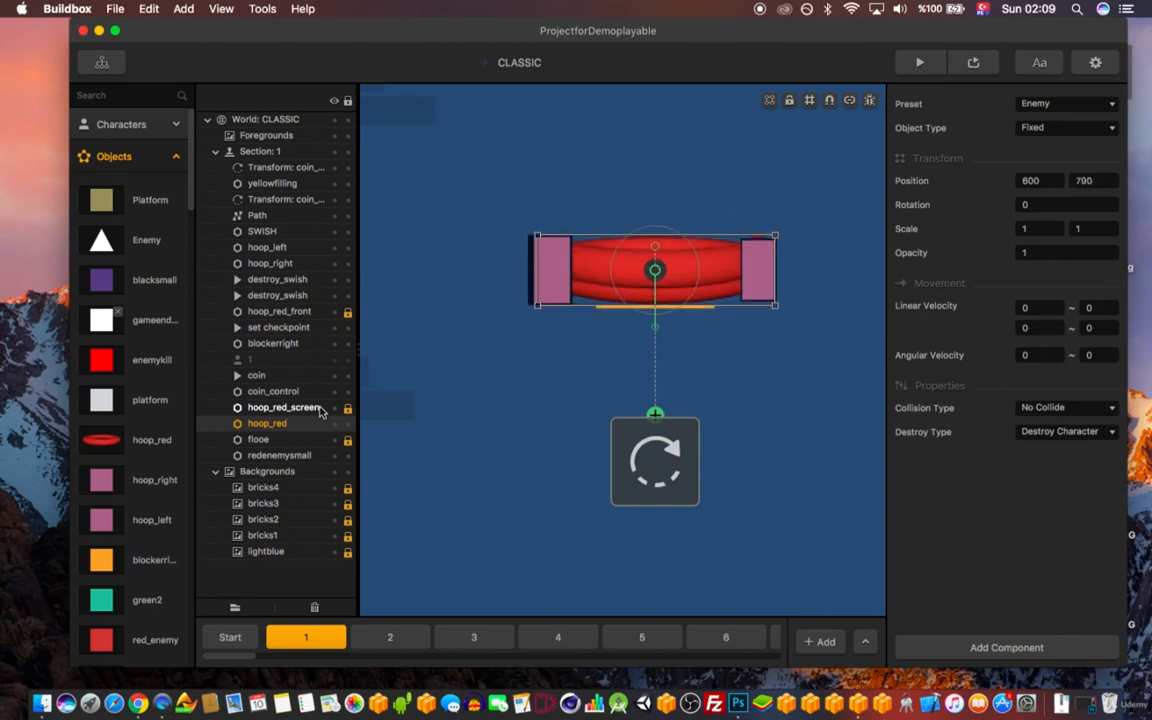
{"action": "key", "text": "Up"}
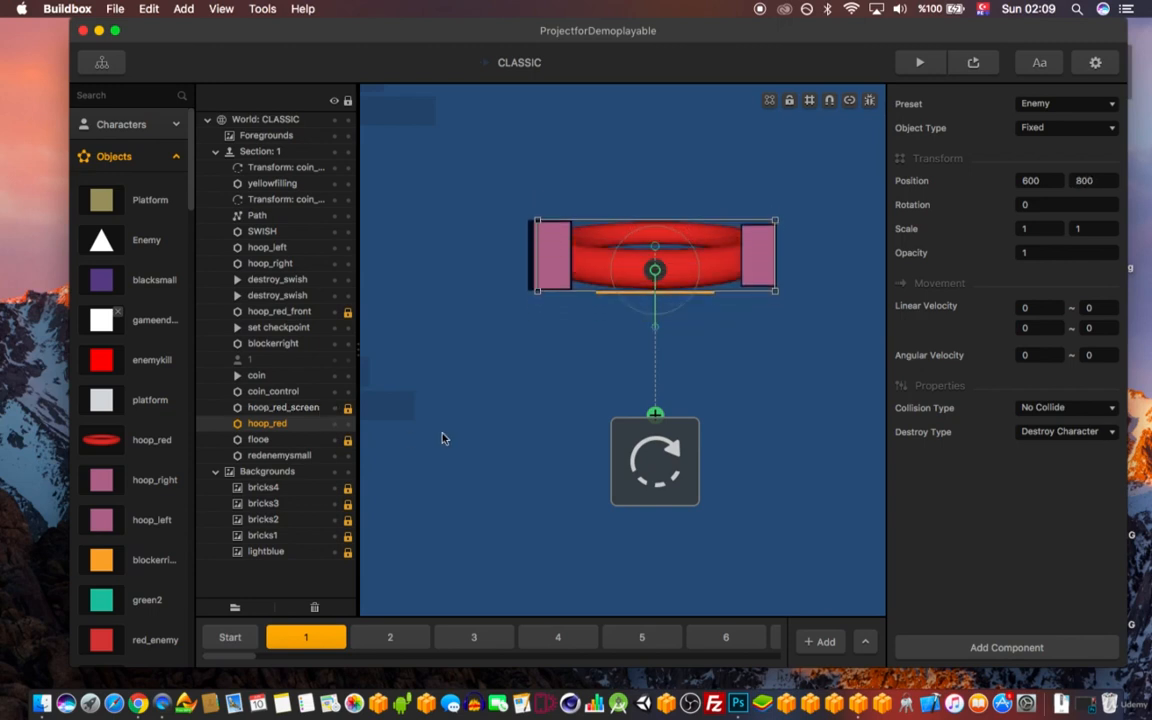
- Open hoop_red's default animation, examine the Scoree action attached beneath the hoop image, and close the editor
{"action": "left_click", "coordinate": [101, 441]}
{"action": "left_click", "coordinate": [1082, 188]}
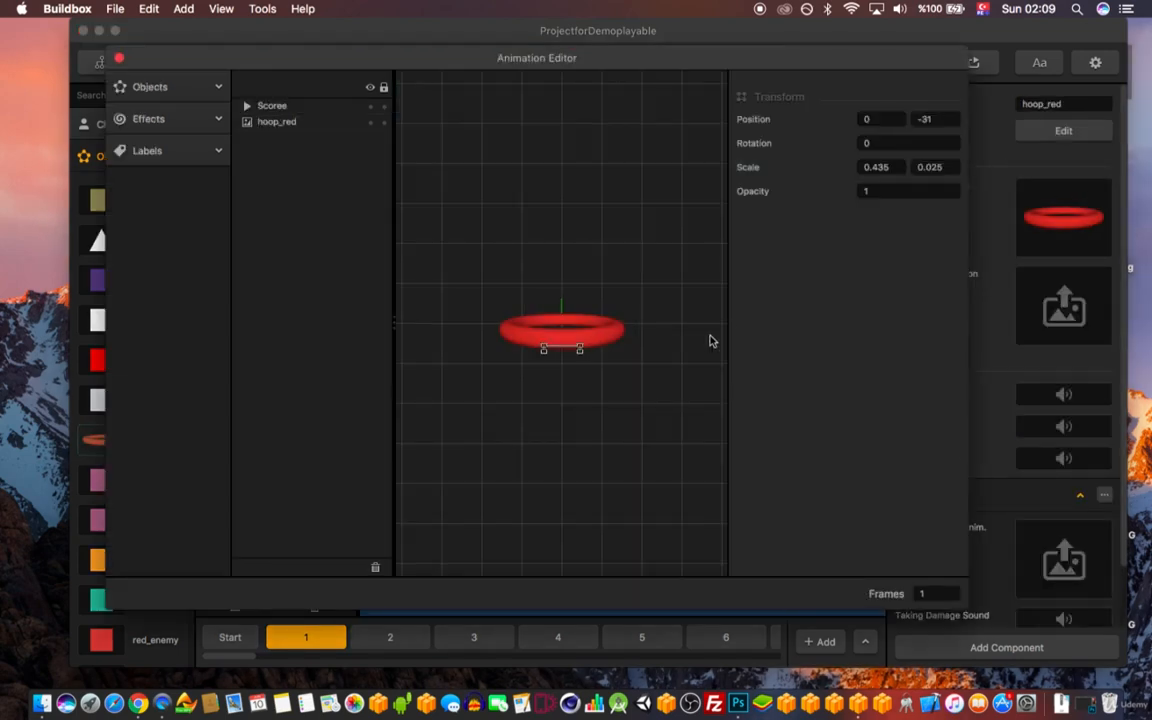
{"action": "scroll", "coordinate": [568, 367], "scroll_direction": "up", "scroll_amount": 5}
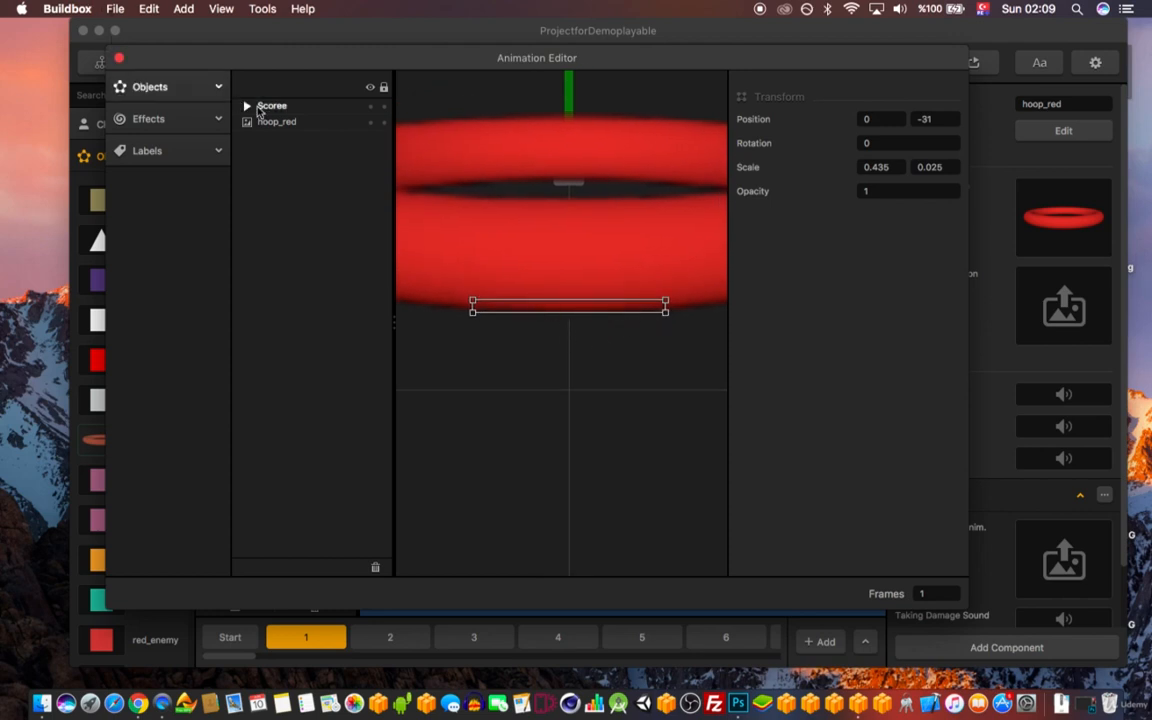
{"action": "left_click", "coordinate": [118, 58]}
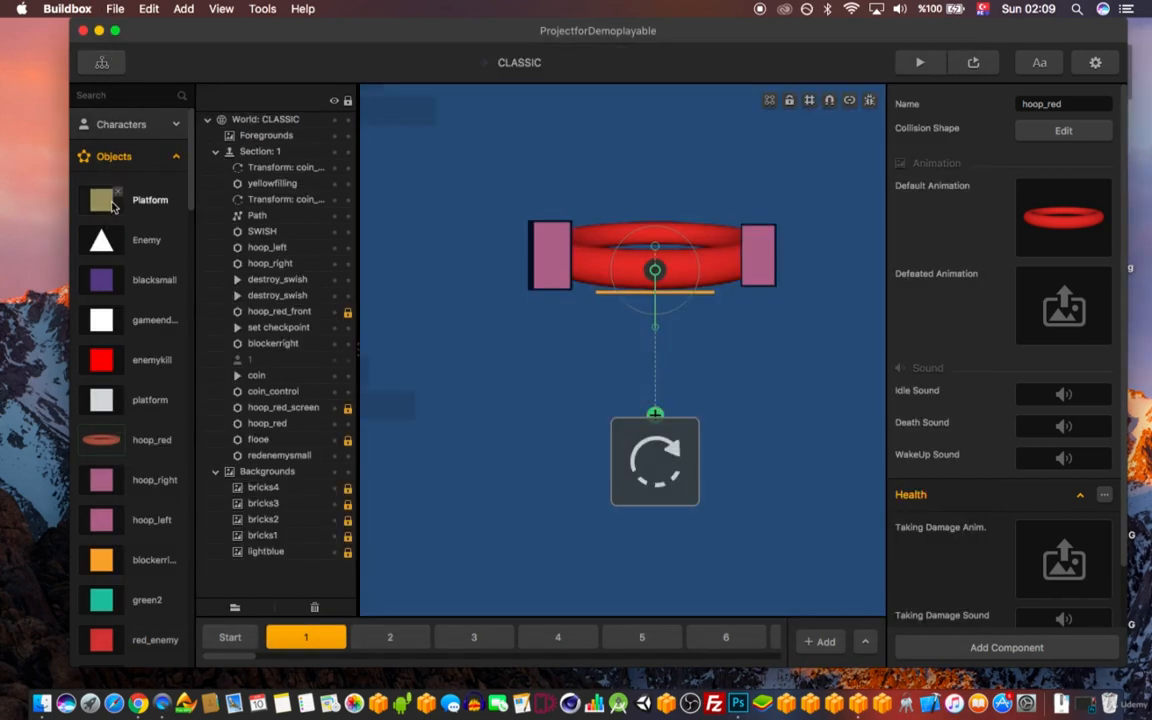
- Set the opacity of the Scoree action's default animation to 1 and examine the underside of the hoop
{"action": "left_click", "coordinate": [112, 155]}
{"action": "left_click", "coordinate": [110, 188]}
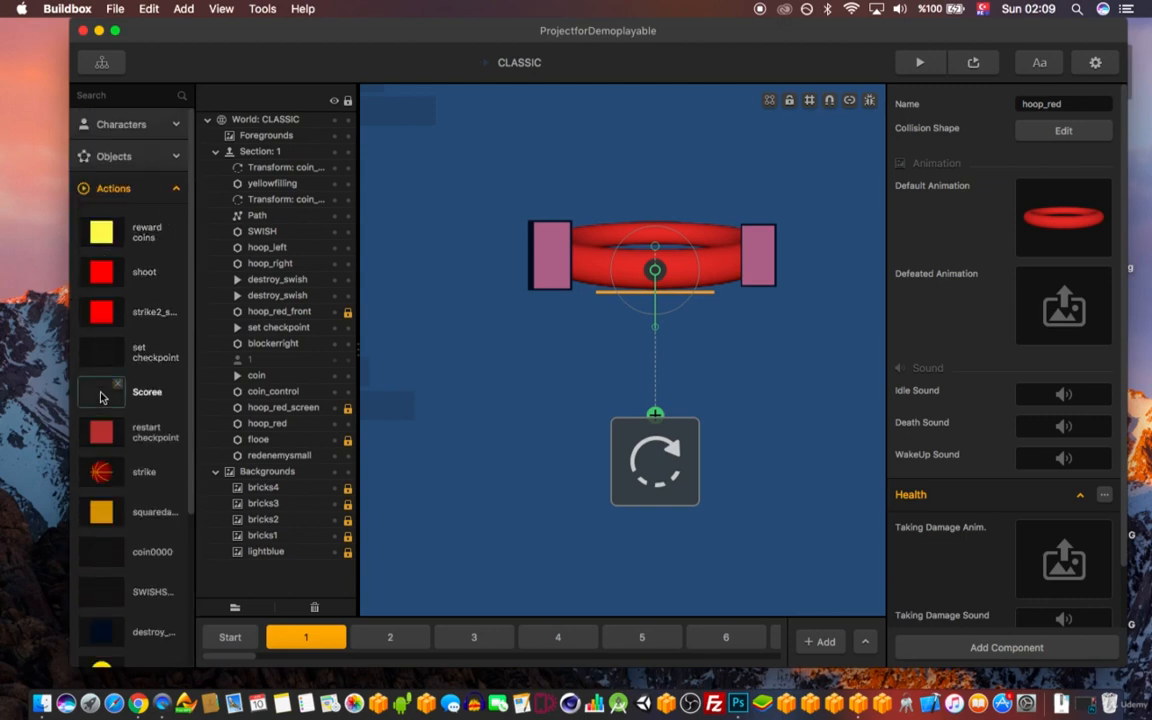
{"action": "left_click", "coordinate": [100, 350]}
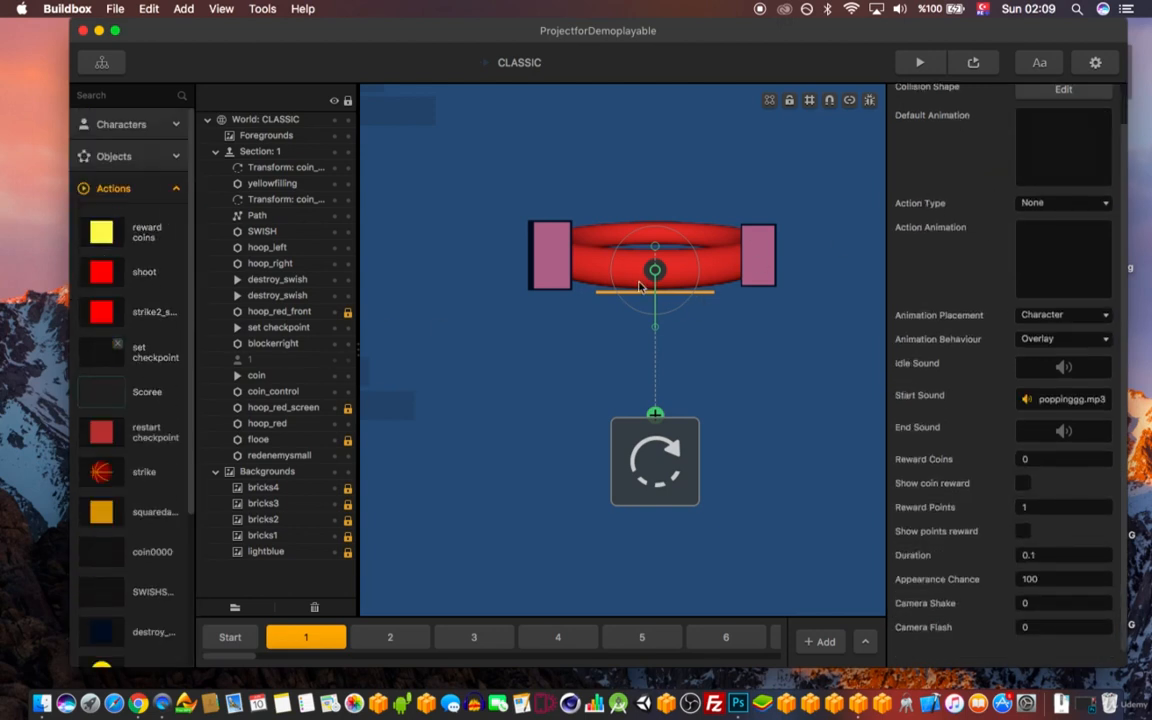
{"action": "scroll", "coordinate": [1078, 160], "scroll_direction": "up", "scroll_amount": 2}
{"action": "left_click", "coordinate": [1080, 162]}
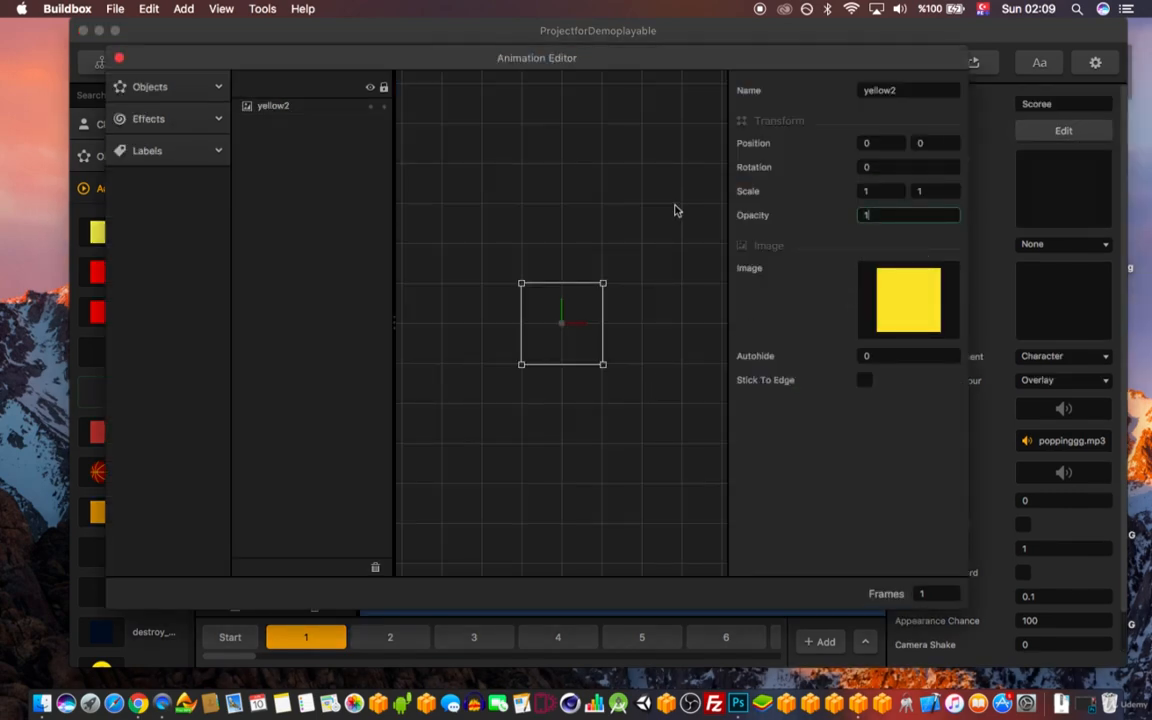
{"action": "left_click", "coordinate": [118, 58]}
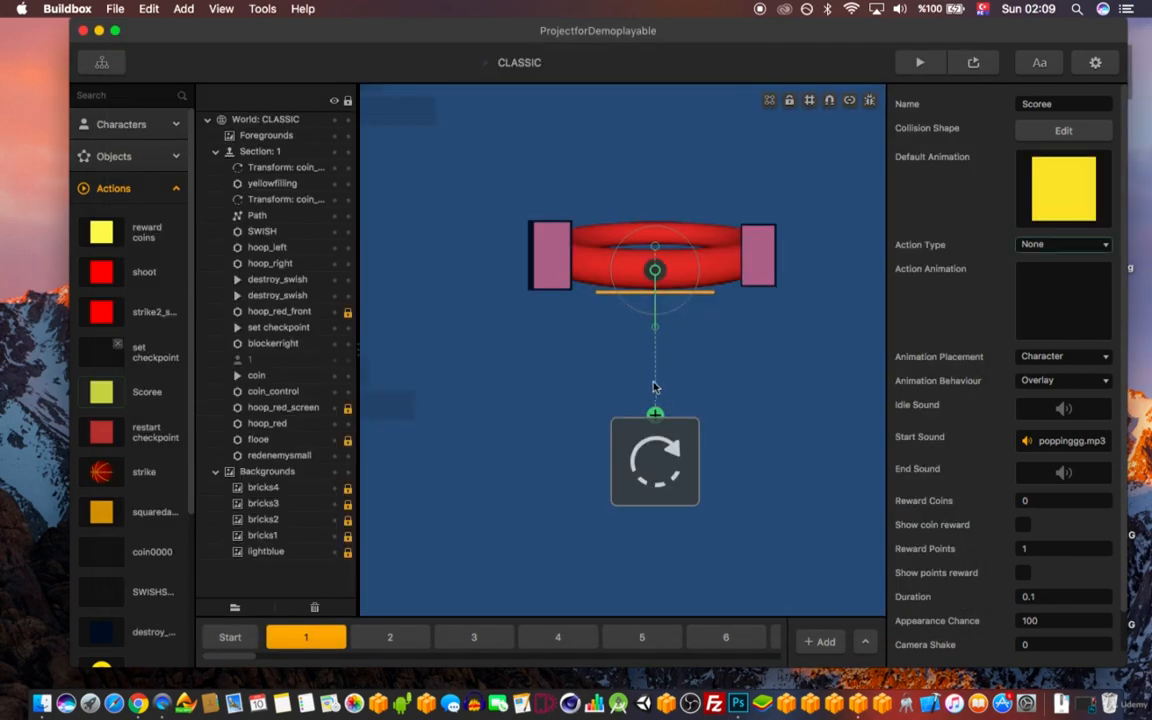
{"action": "scroll", "coordinate": [653, 388], "scroll_direction": "up", "scroll_amount": 5}
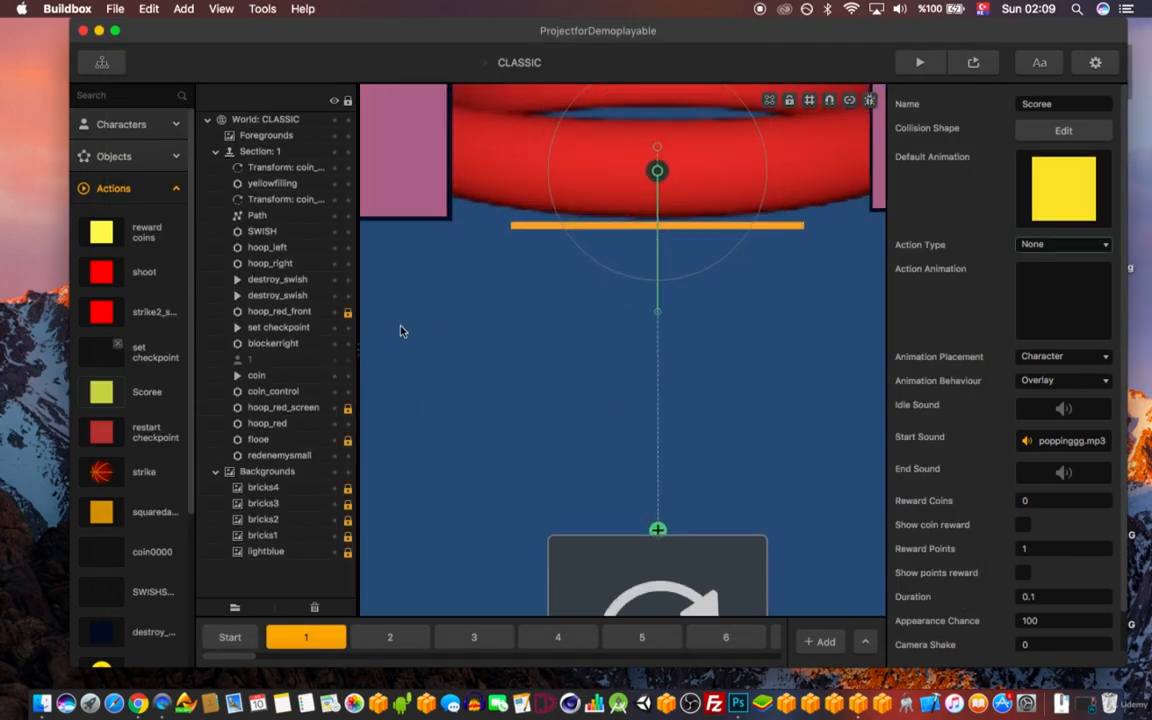
- Toggle the visibility of hoop_red_front and hoop_red_screen to check the layers over the hoop, and leave both shown
{"action": "left_click", "coordinate": [316, 408]}
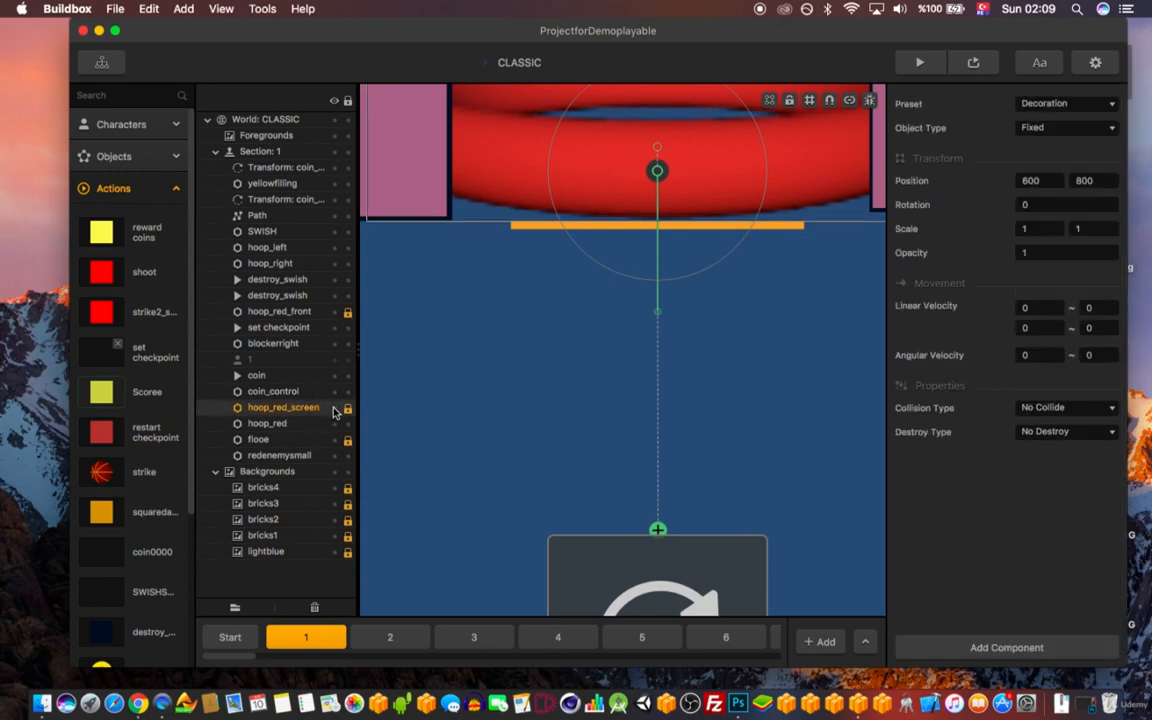
{"action": "left_click", "coordinate": [335, 313]}
{"action": "left_click", "coordinate": [336, 411]}
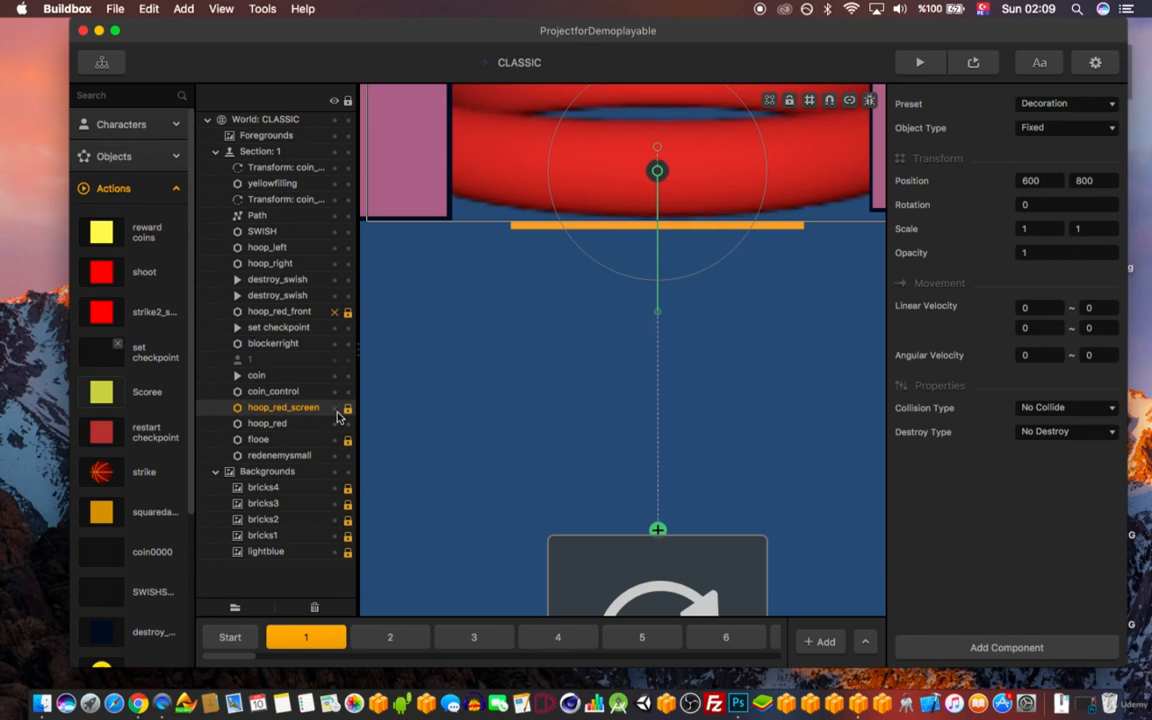
{"action": "left_click", "coordinate": [335, 314]}
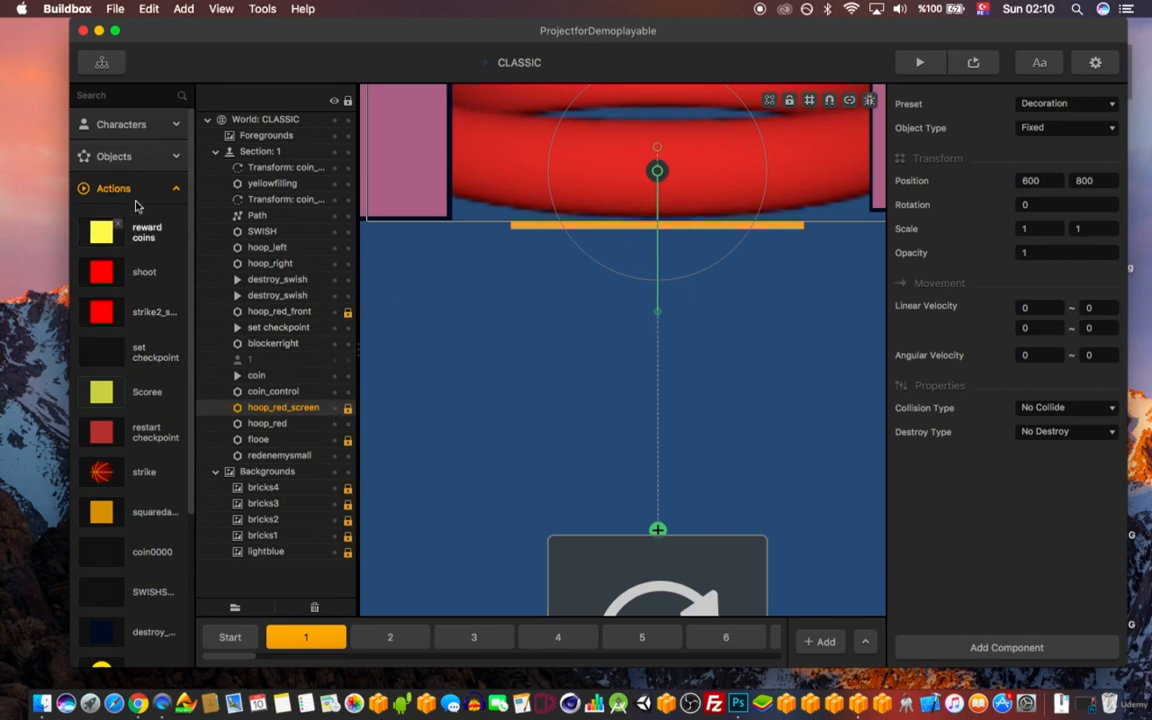
- Open the hoop_red object's default animation to review where the Scoree action sits beneath the ring, and close the editor
{"action": "left_click", "coordinate": [118, 156]}
{"action": "left_click", "coordinate": [110, 441]}
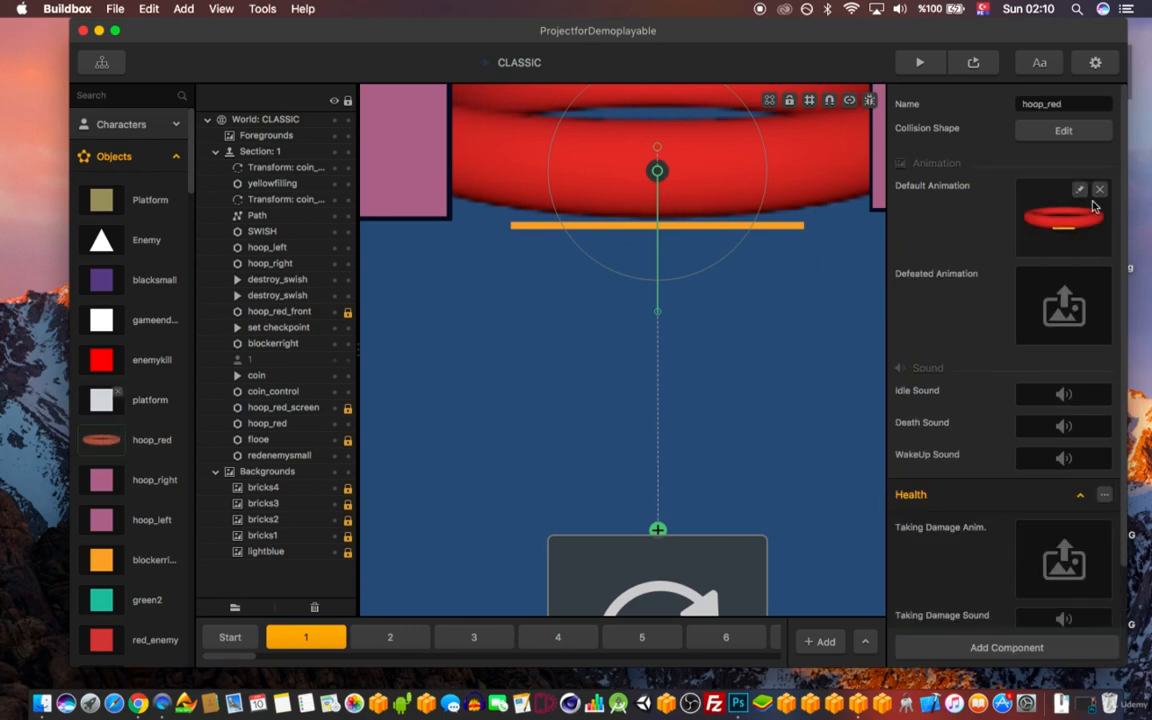
{"action": "left_click", "coordinate": [1081, 190]}
{"action": "scroll", "coordinate": [563, 314], "scroll_direction": "up", "scroll_amount": 5}
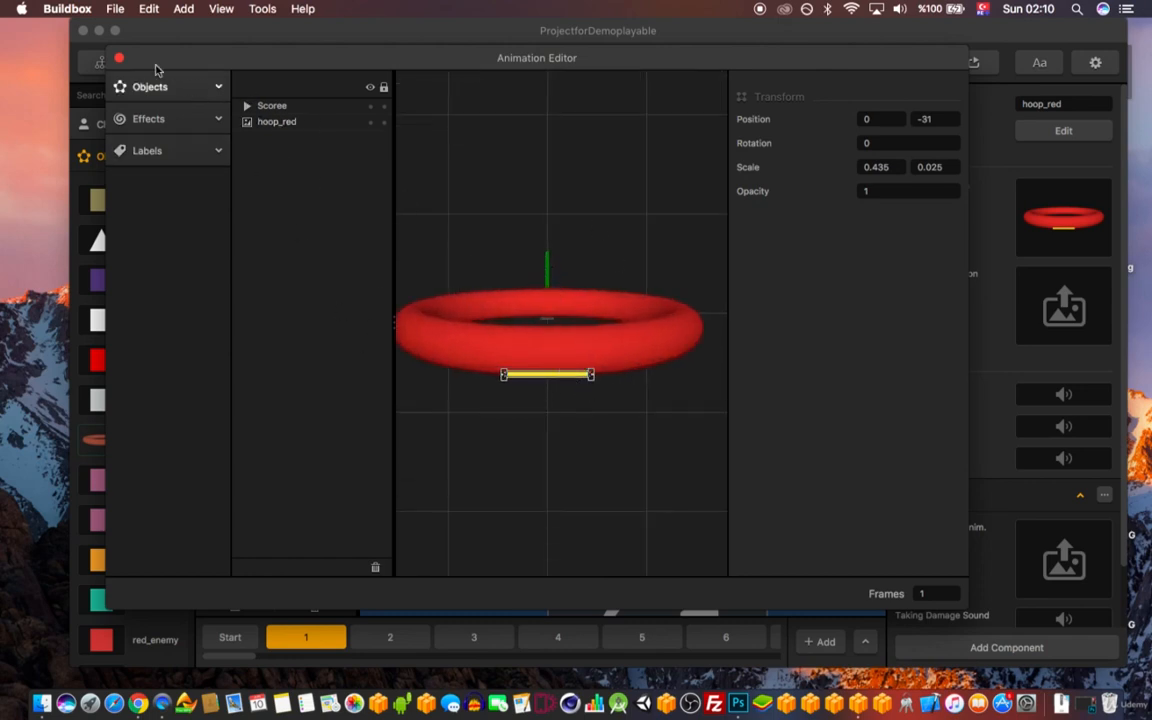
{"action": "left_click", "coordinate": [119, 58]}
- Examine the yellow Scoree strip and the orange bar on the underside of the hoop in the scene
{"action": "scroll", "coordinate": [642, 219], "scroll_direction": "up", "scroll_amount": 3}
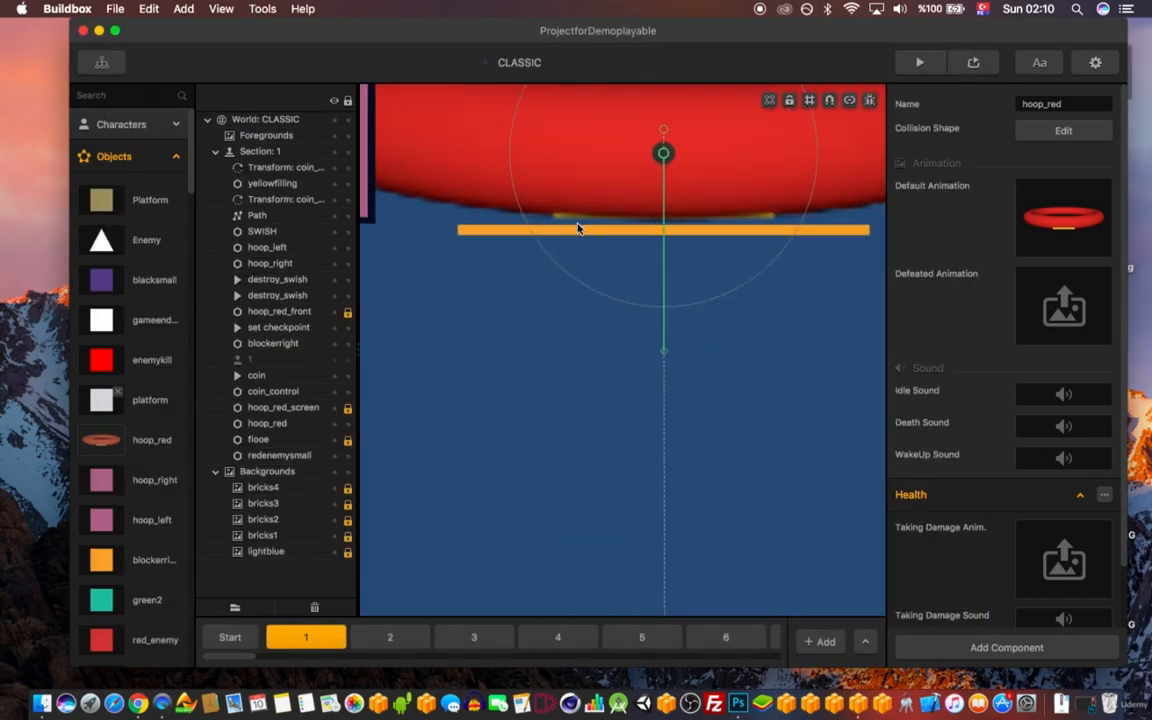
{"action": "scroll", "coordinate": [580, 228], "scroll_direction": "down", "scroll_amount": 5}
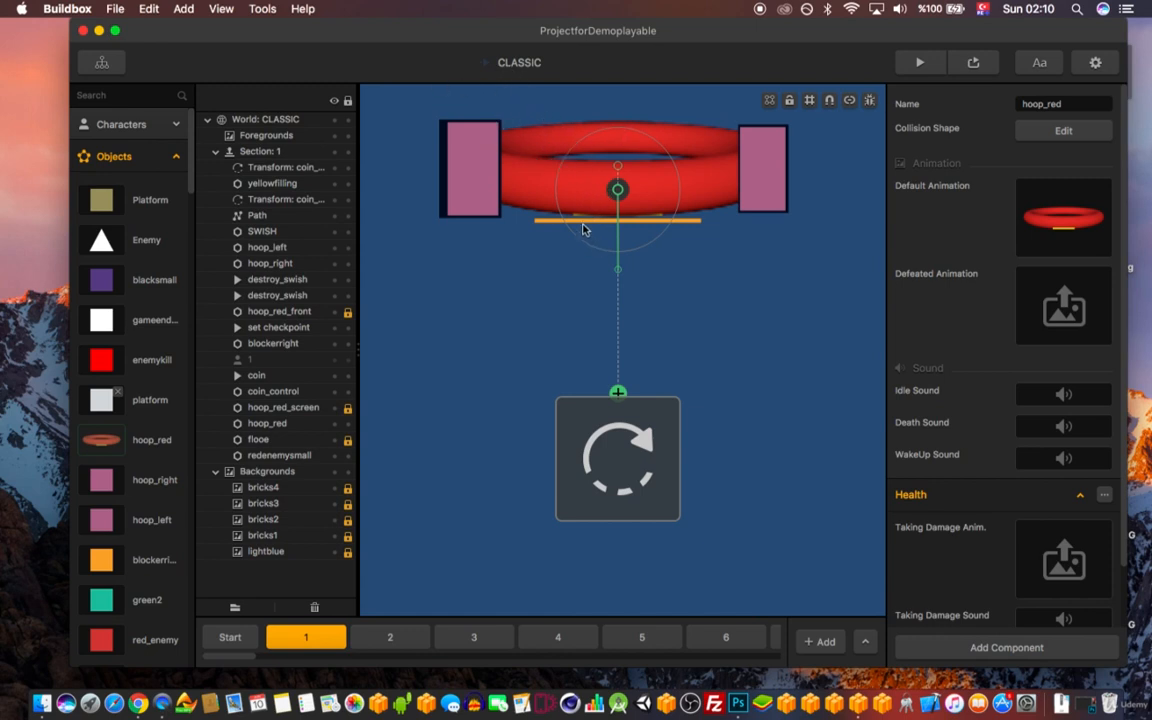
{"action": "scroll", "coordinate": [614, 247], "scroll_direction": "up", "scroll_amount": 3}
{"action": "scroll", "coordinate": [614, 247], "scroll_direction": "down", "scroll_amount": 3}
{"action": "scroll", "coordinate": [574, 196], "scroll_direction": "up", "scroll_amount": 6}
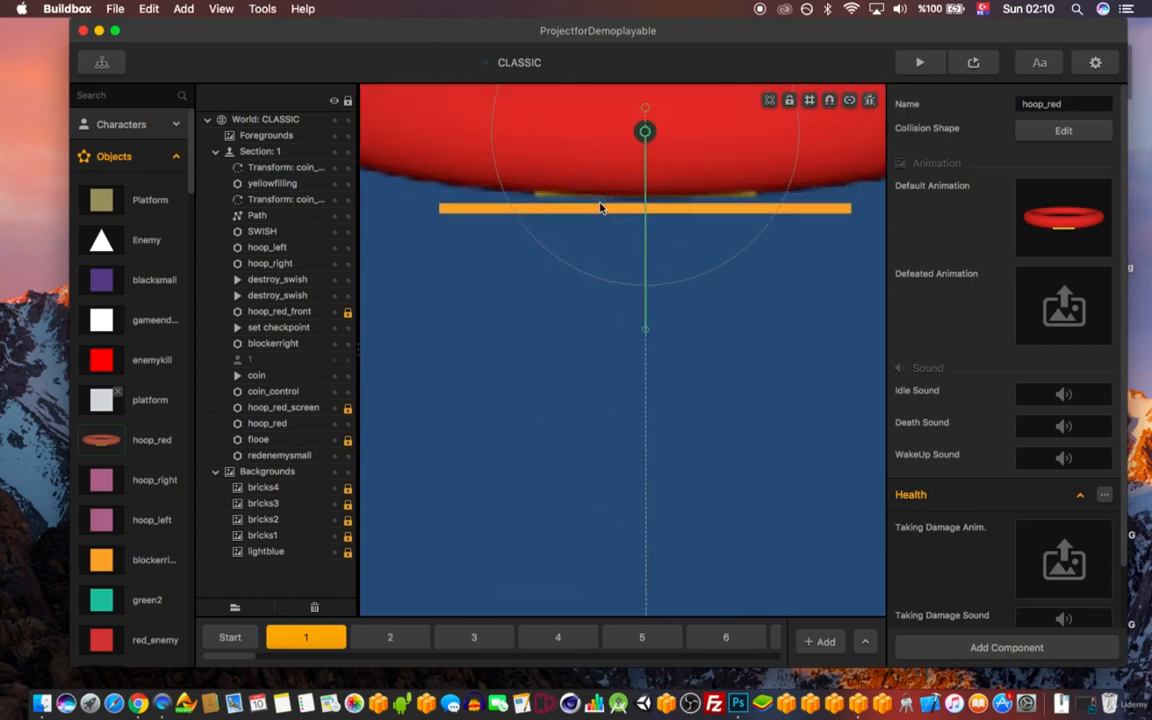
{"action": "scroll", "coordinate": [648, 200], "scroll_direction": "down", "scroll_amount": 4}
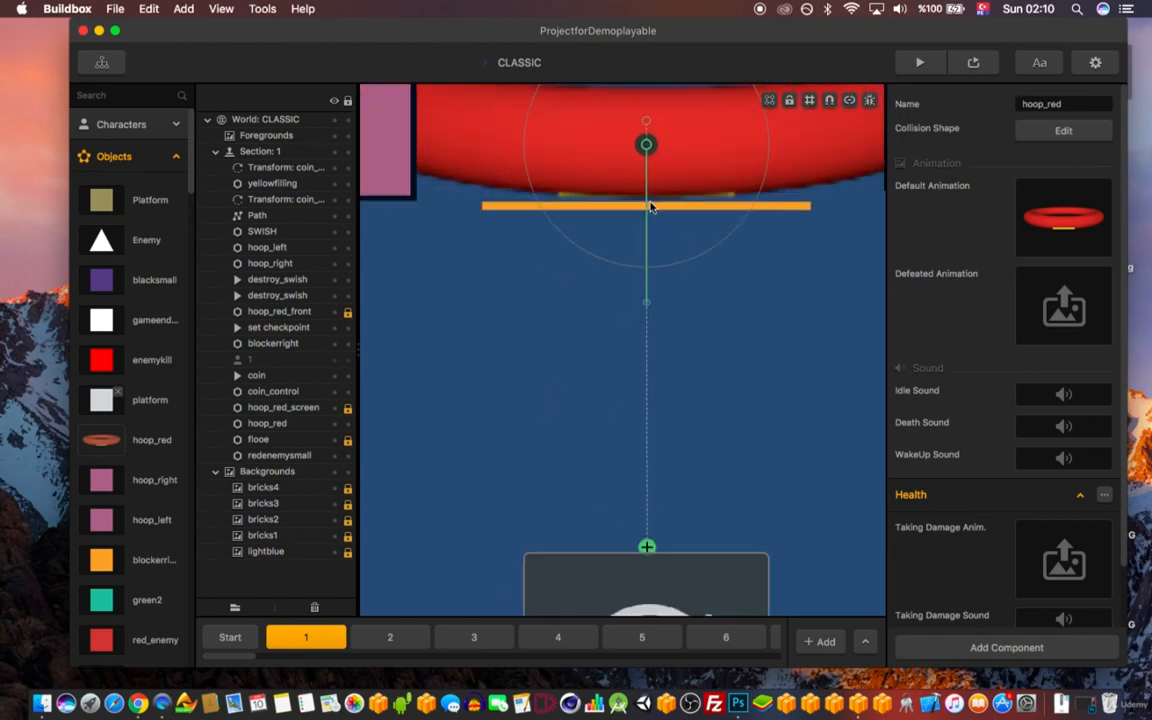
{"action": "scroll", "coordinate": [655, 187], "scroll_direction": "up", "scroll_amount": 4}
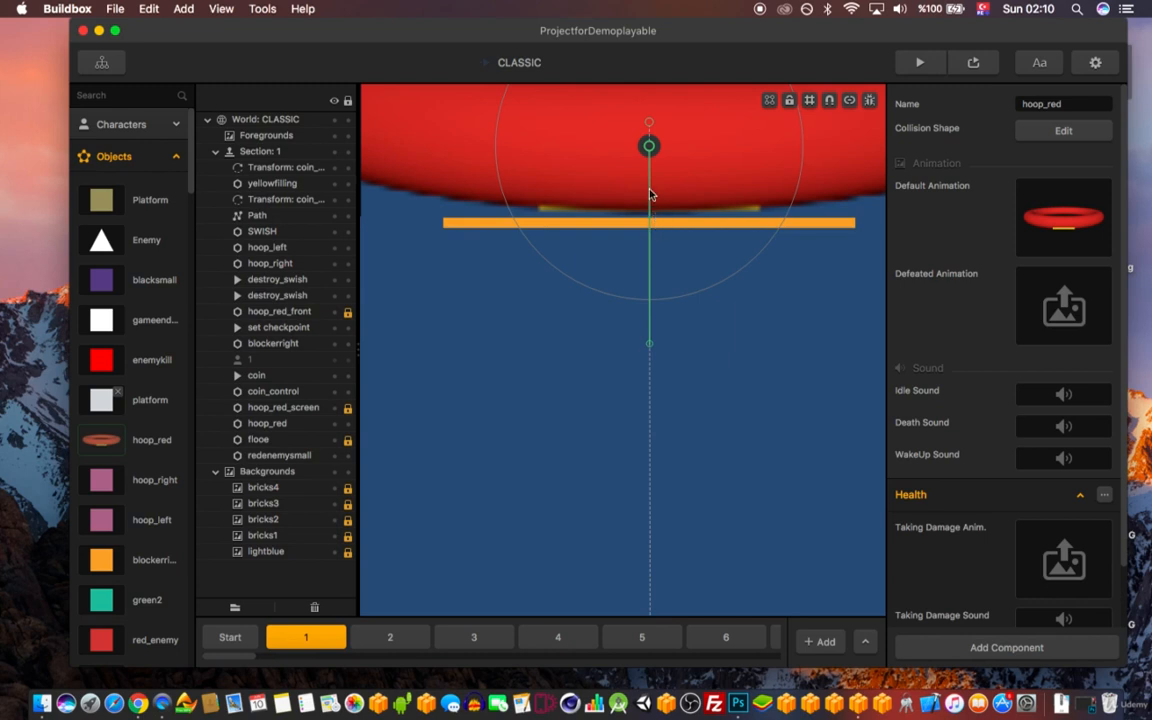
{"action": "scroll", "coordinate": [649, 193], "scroll_direction": "down", "scroll_amount": 2}
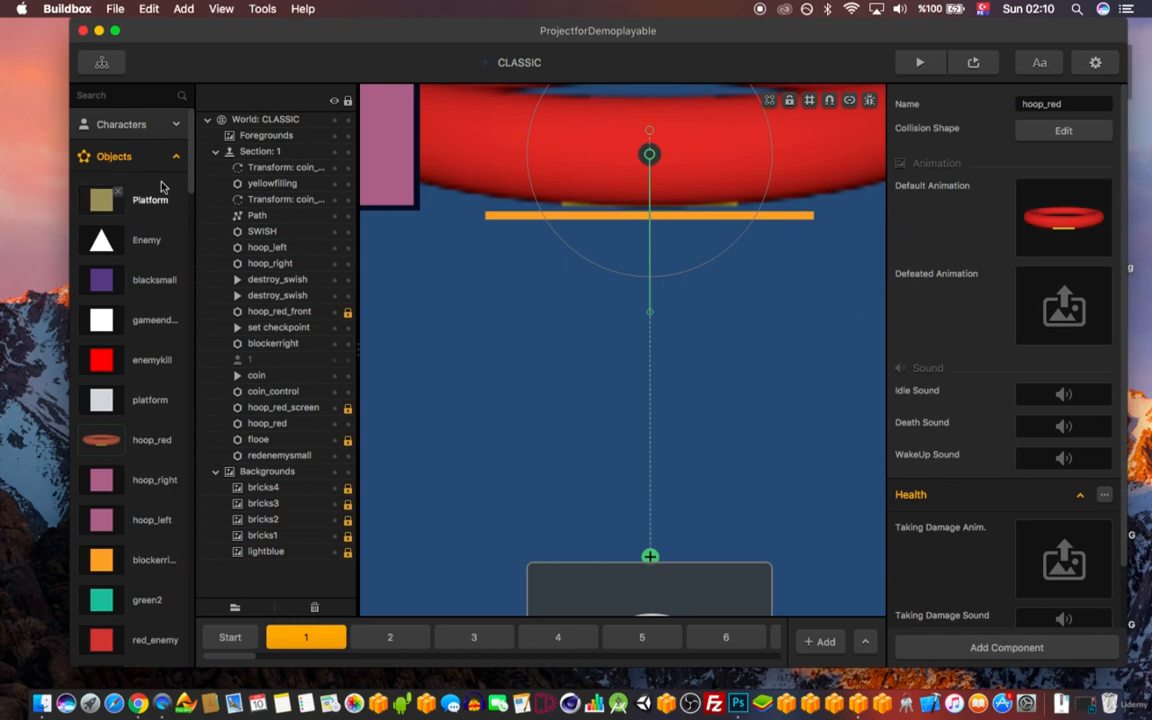
- Open the Scoree action's properties and examine its start sound and reward points settings
{"action": "left_click", "coordinate": [139, 136]}
{"action": "left_click", "coordinate": [126, 124]}
{"action": "left_click", "coordinate": [118, 155]}
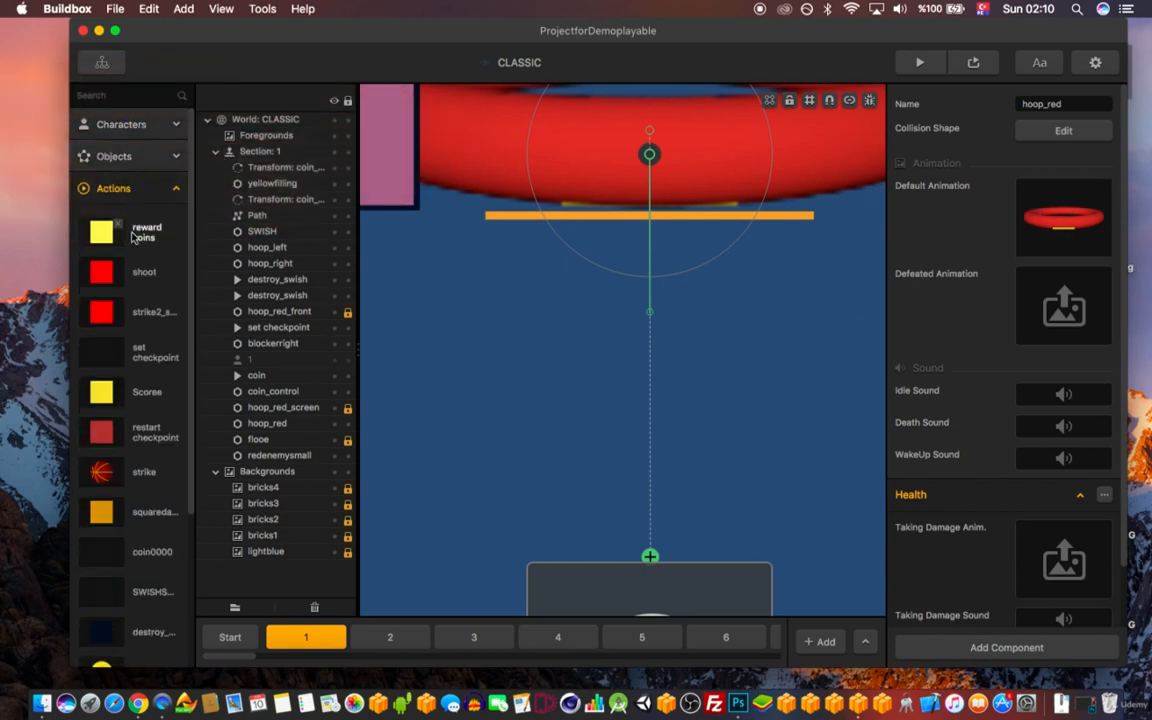
{"action": "left_click", "coordinate": [101, 391]}
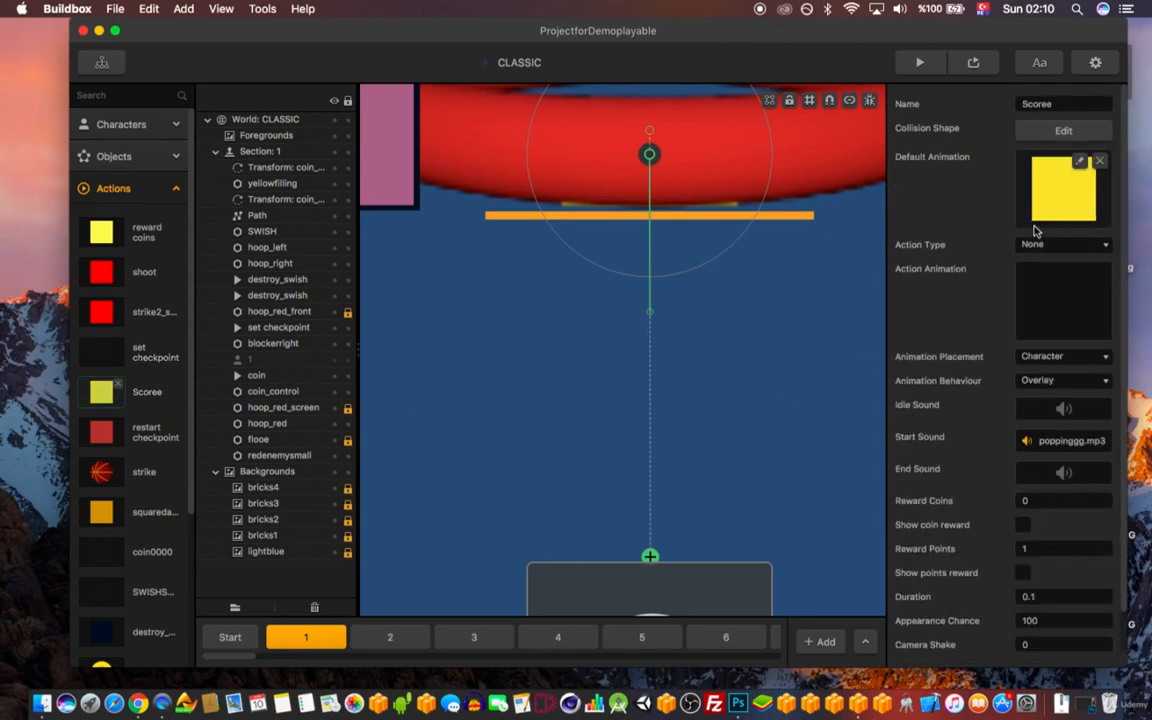
{"action": "scroll", "coordinate": [1063, 400], "scroll_direction": "down", "scroll_amount": 2}
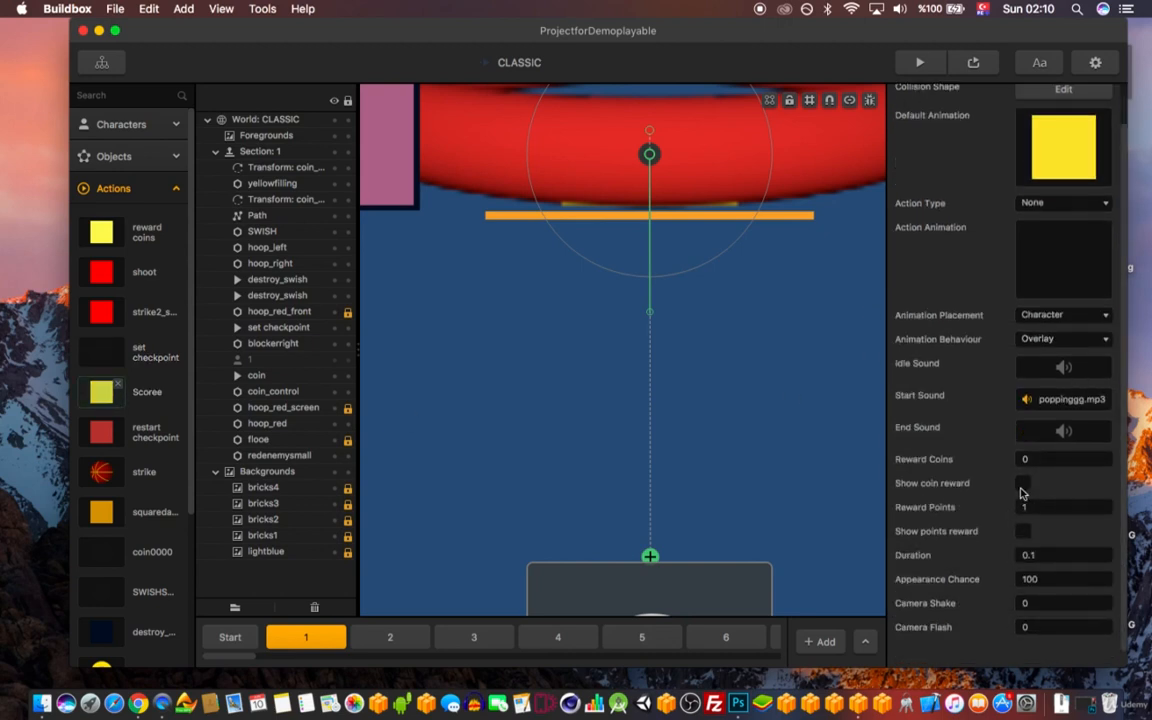
- Place a Scoree action in the scene beside the hoop at about position 503, 689, copy it, and remove it from the scene
{"action": "scroll", "coordinate": [700, 240], "scroll_direction": "down", "scroll_amount": 3}
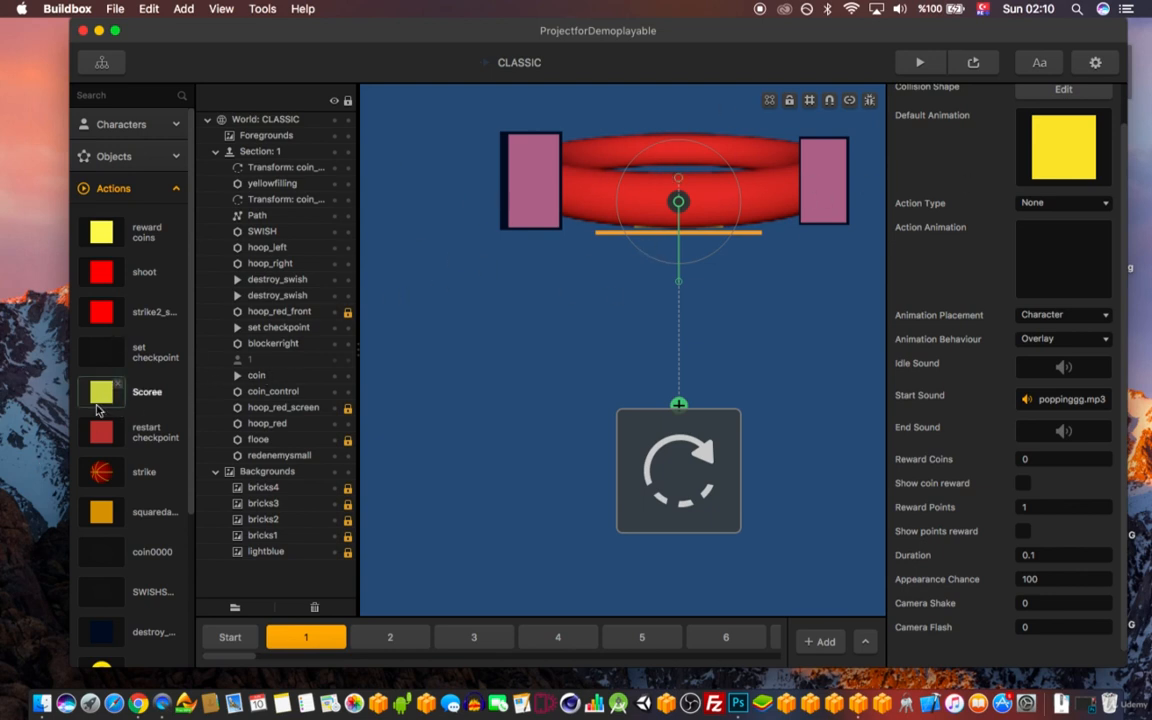
{"action": "left_click_drag", "start_coordinate": [97, 397], "coordinate": [494, 414]}
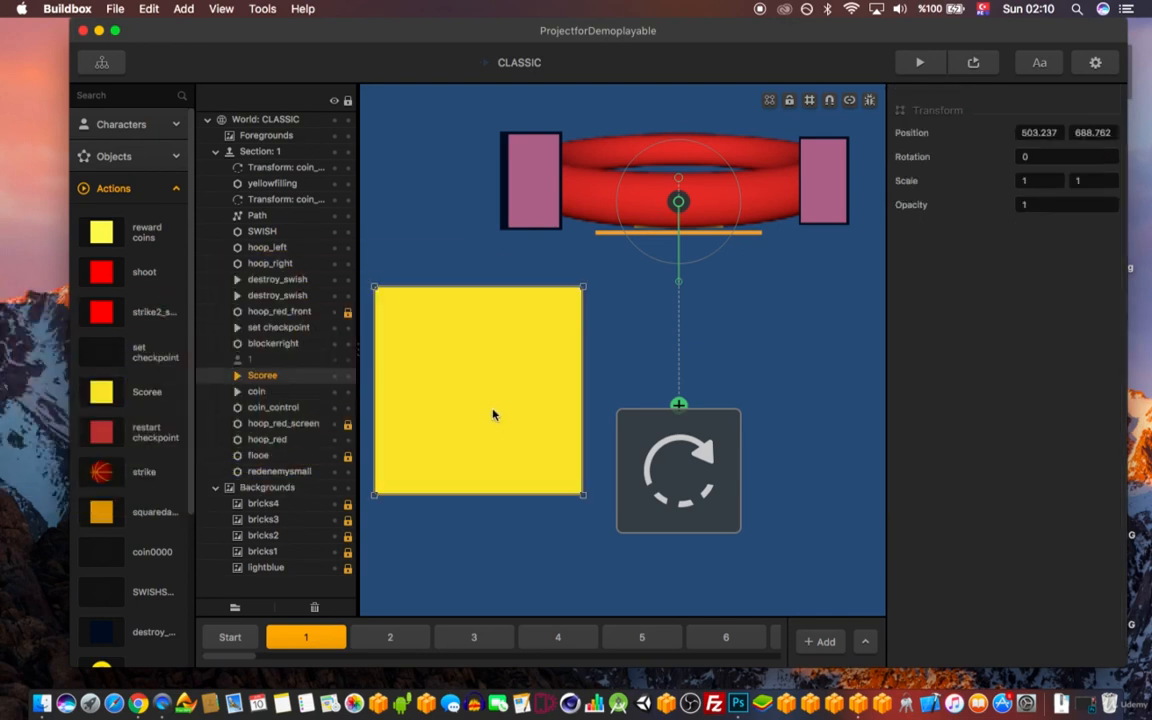
{"action": "scroll", "coordinate": [486, 378], "scroll_direction": "down", "scroll_amount": 4}
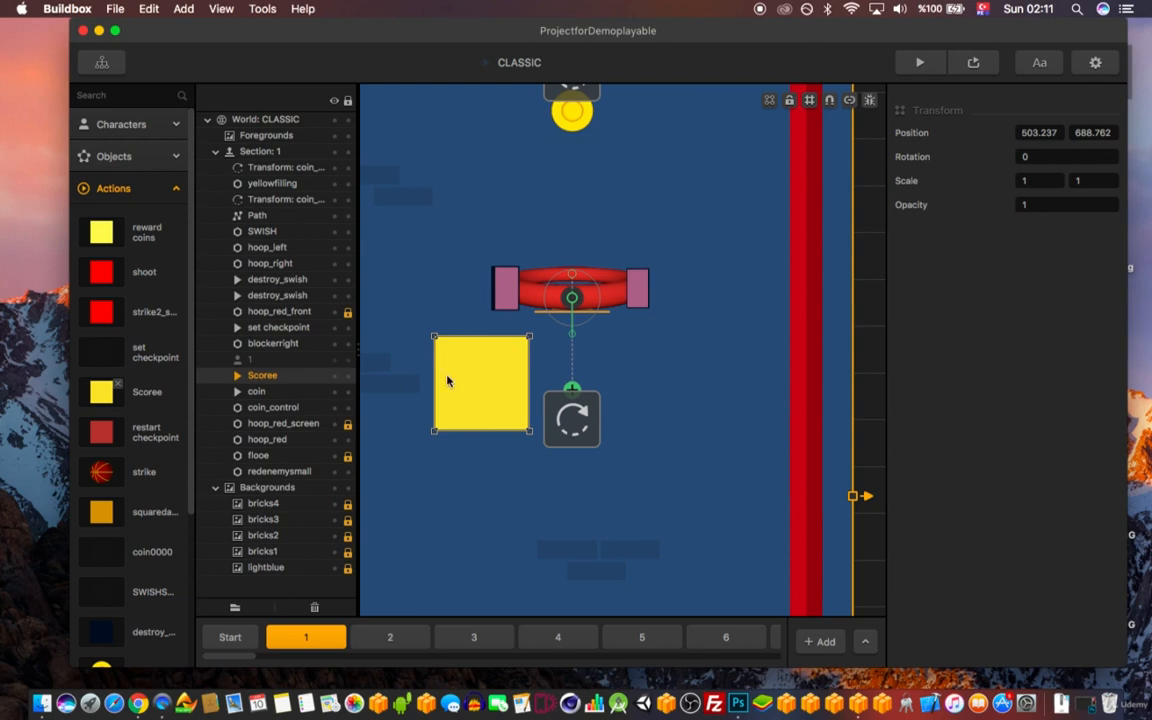
{"action": "key", "text": "BackSpace"}
- Open the hoop_red object's default animation and paste the copied Scoree action into it
{"action": "left_click", "coordinate": [110, 156]}
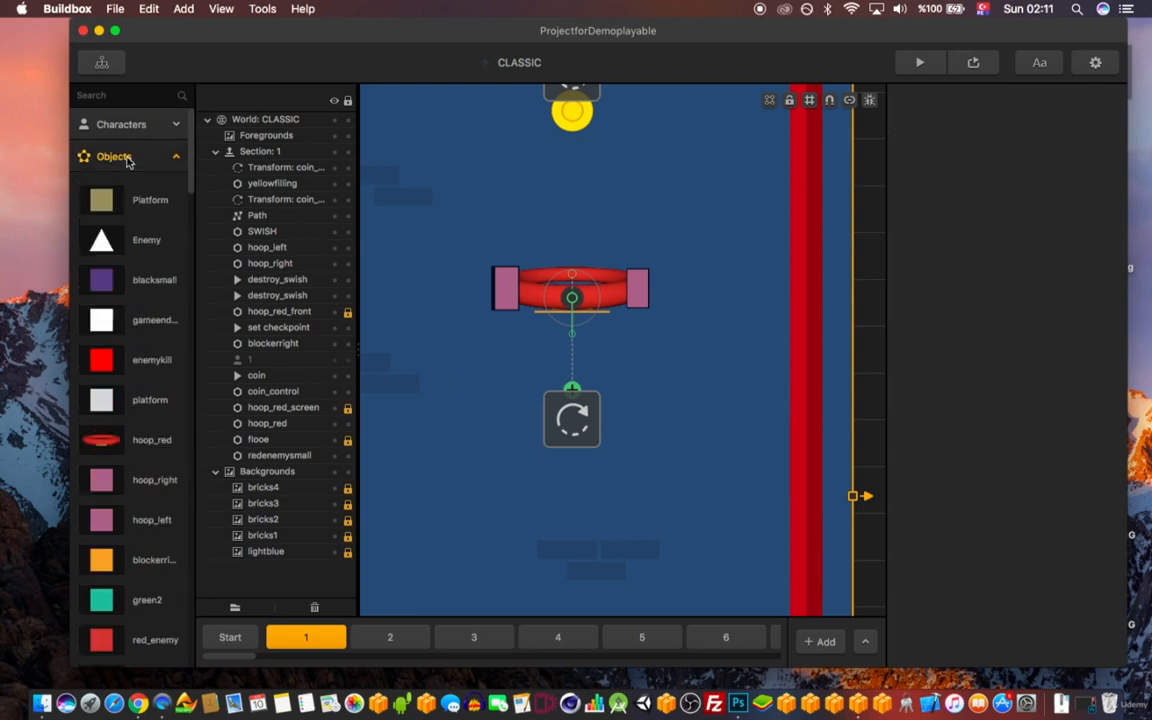
{"action": "left_click", "coordinate": [101, 440]}
{"action": "mouse_move", "coordinate": [1071, 216]}
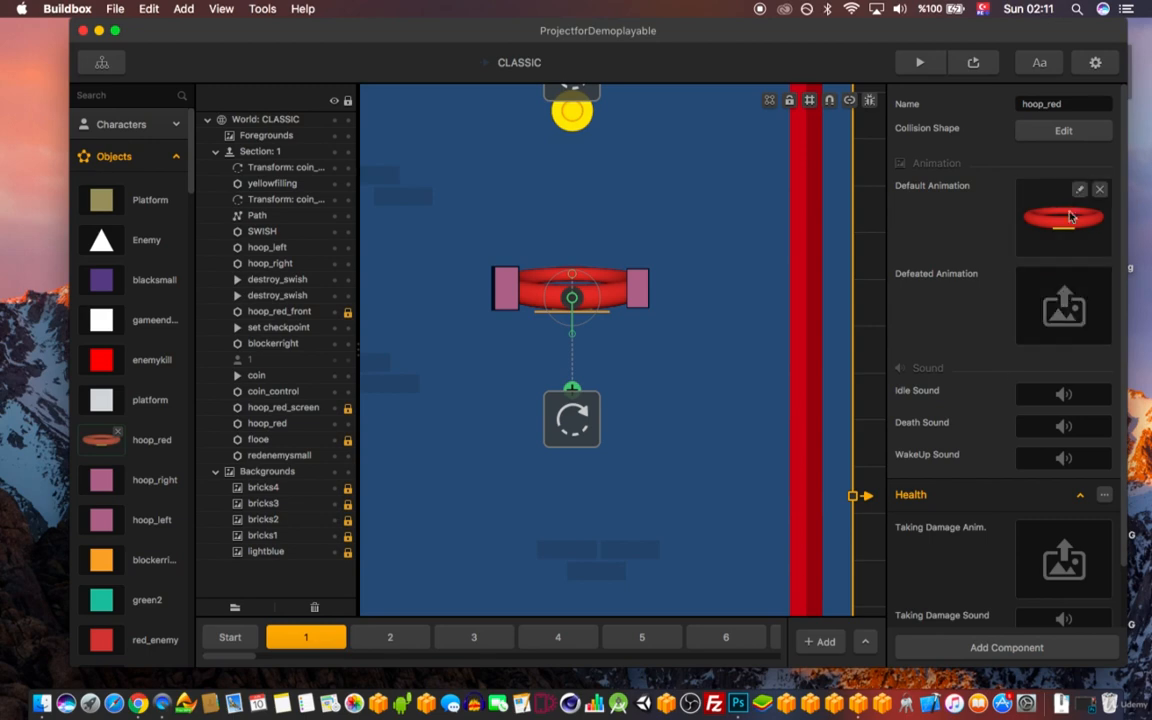
{"action": "left_click", "coordinate": [1082, 189]}
{"action": "scroll", "coordinate": [571, 400], "scroll_direction": "down", "scroll_amount": 3}
{"action": "left_click", "coordinate": [579, 410]}
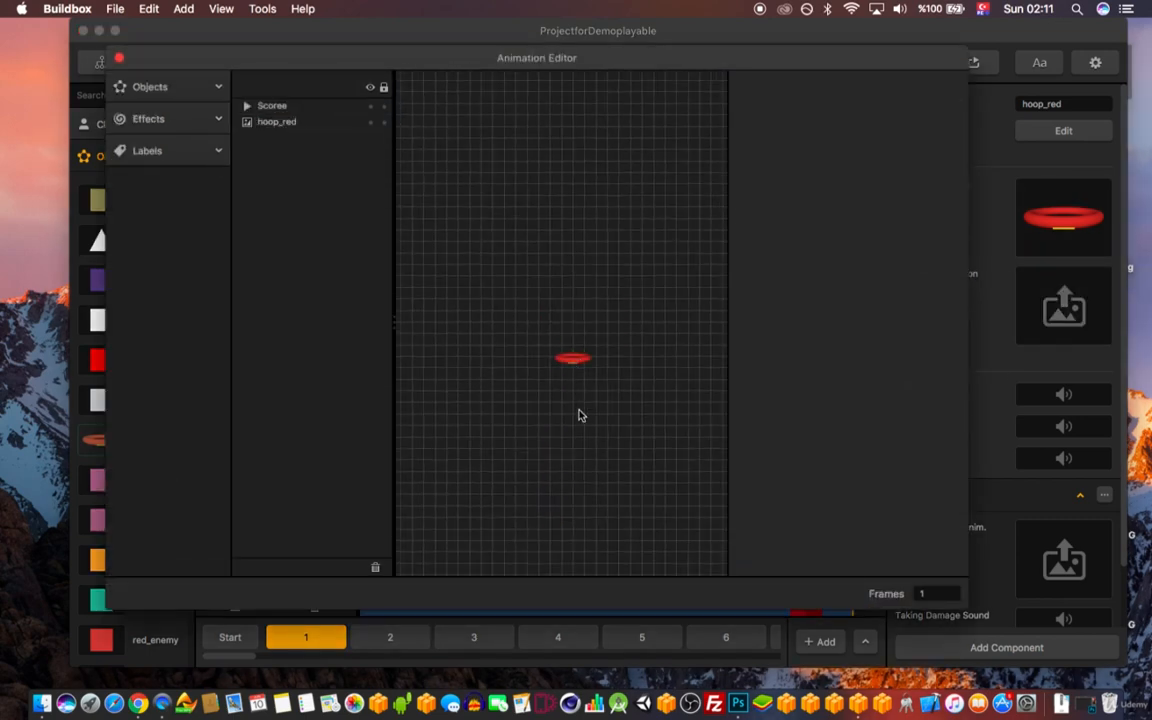
{"action": "key", "text": "super+v"}
- Flatten the pasted Scoree action into a thin bar scaled about 0.72 by 0.08 and place it just beneath the hoop
{"action": "scroll", "coordinate": [661, 229], "scroll_direction": "up", "scroll_amount": 3}
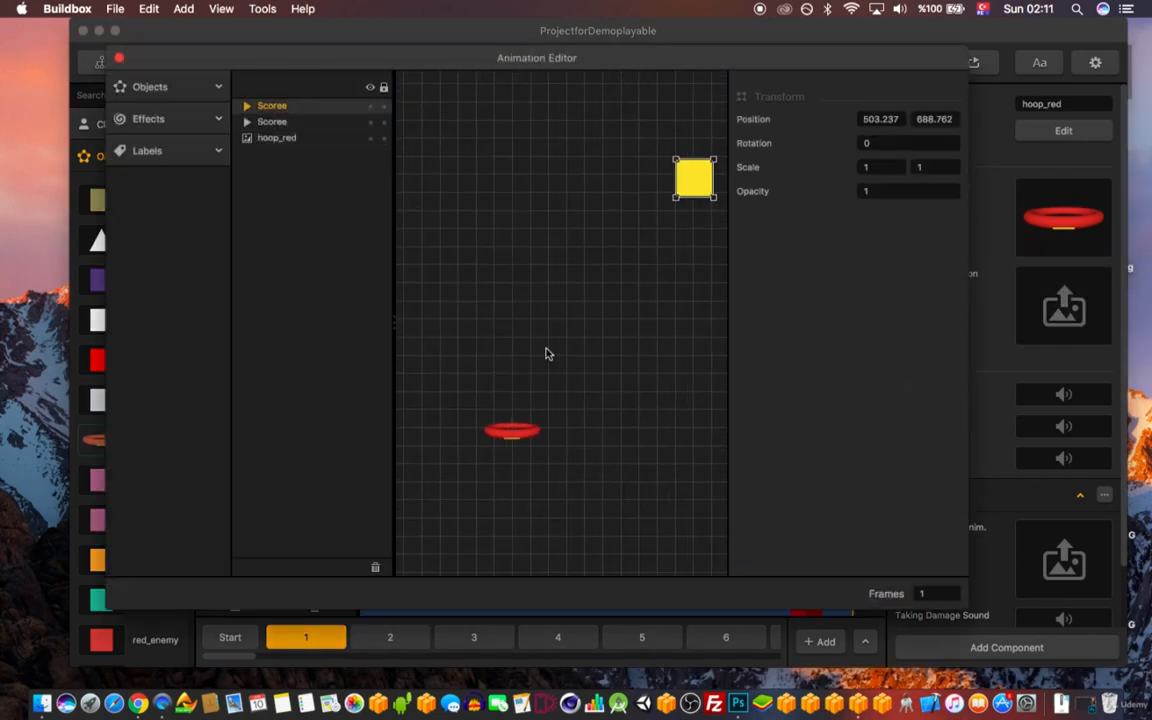
{"action": "left_click_drag", "start_coordinate": [364, 60], "coordinate": [435, 66]}
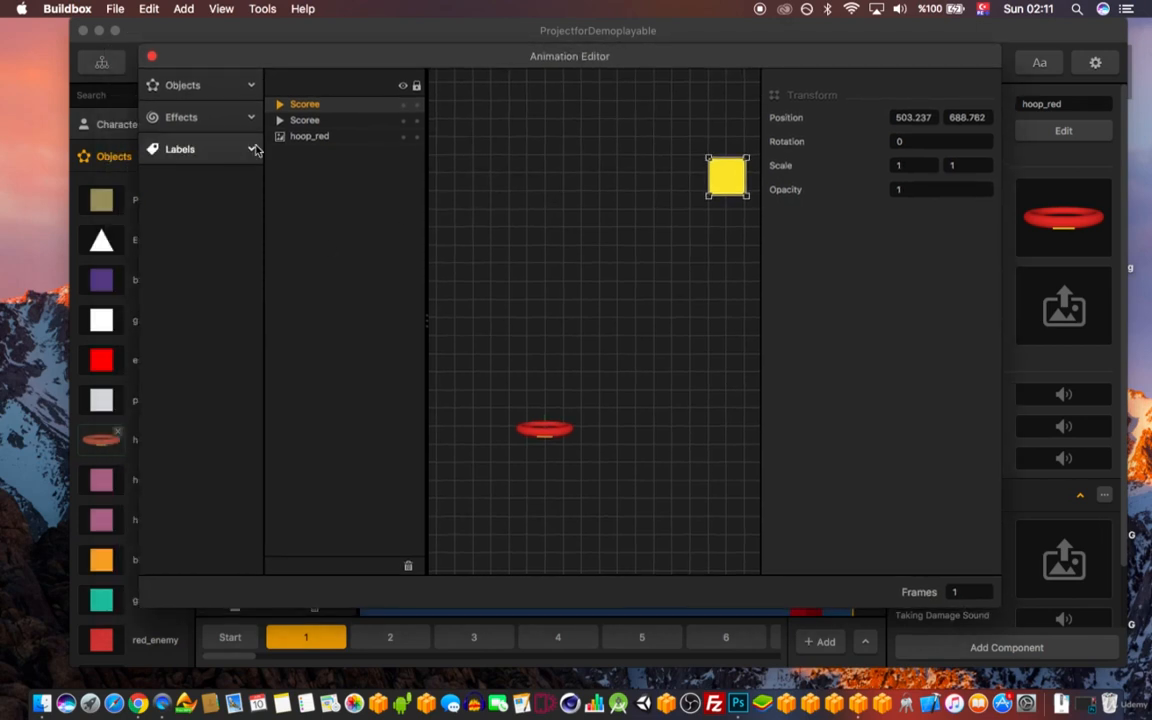
{"action": "left_click_drag", "start_coordinate": [720, 186], "coordinate": [613, 424]}
{"action": "scroll", "coordinate": [610, 425], "scroll_direction": "up", "scroll_amount": 4}
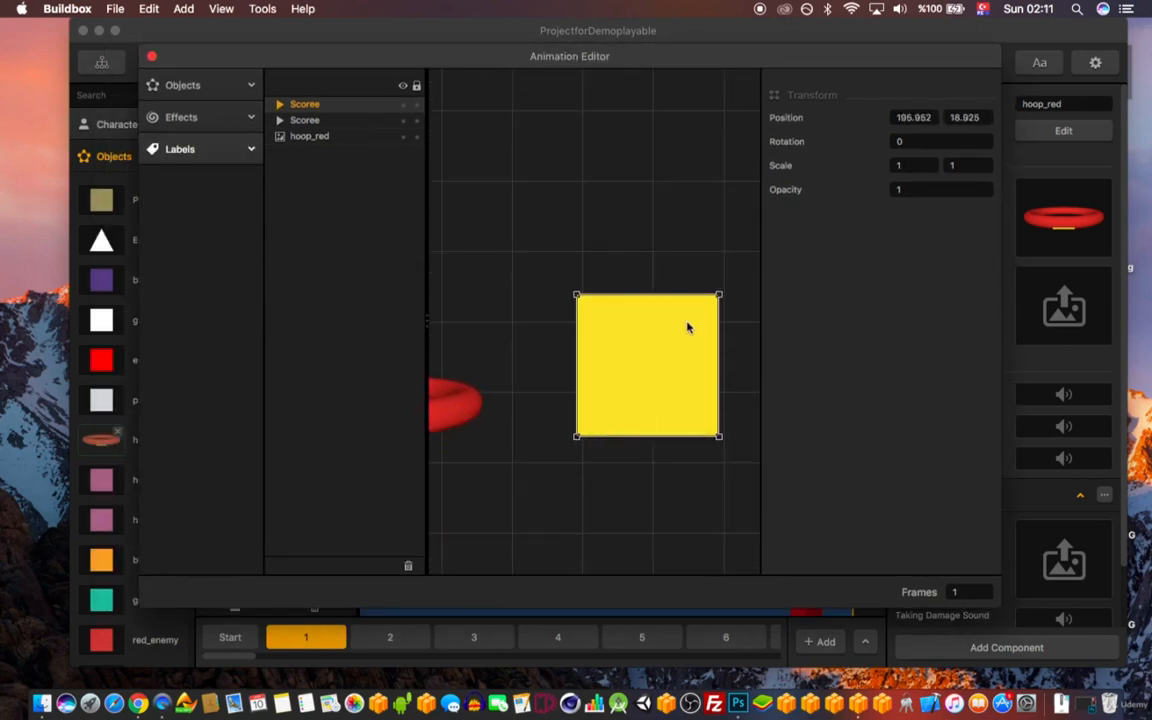
{"action": "left_click_drag", "start_coordinate": [716, 297], "coordinate": [678, 427]}
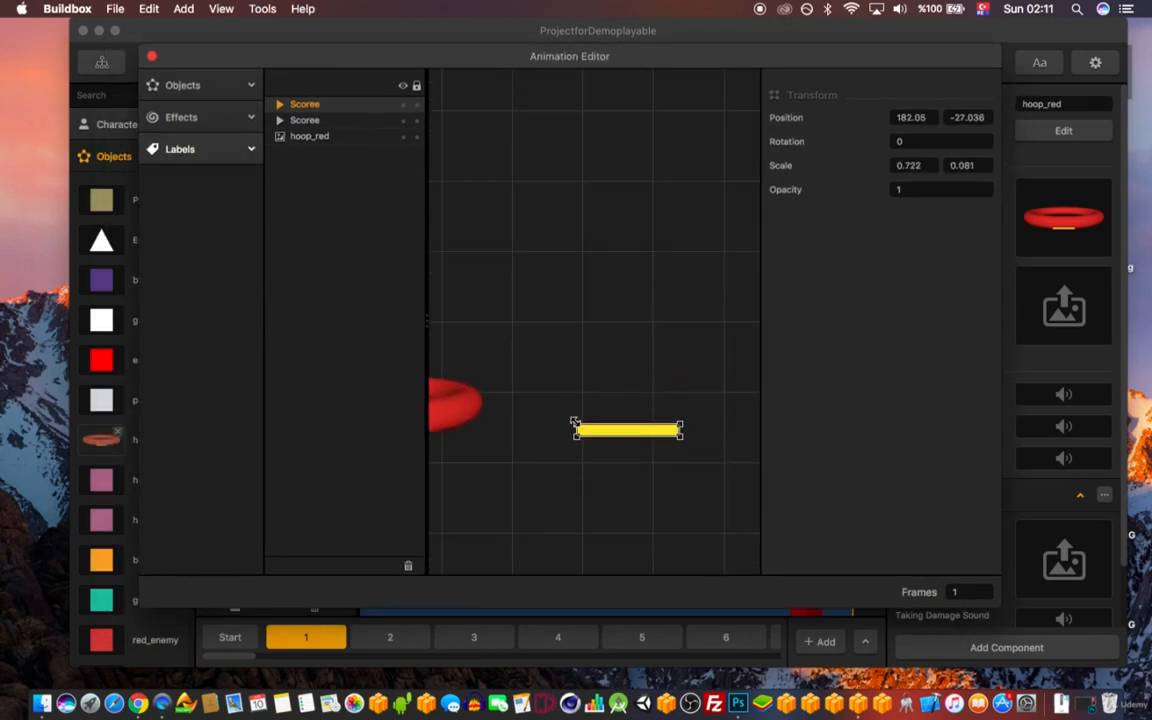
{"action": "right_click_drag", "start_coordinate": [586, 426], "coordinate": [671, 409]}
{"action": "scroll", "coordinate": [675, 418], "scroll_direction": "down", "scroll_amount": 2}
{"action": "left_click_drag", "start_coordinate": [700, 424], "coordinate": [515, 465]}
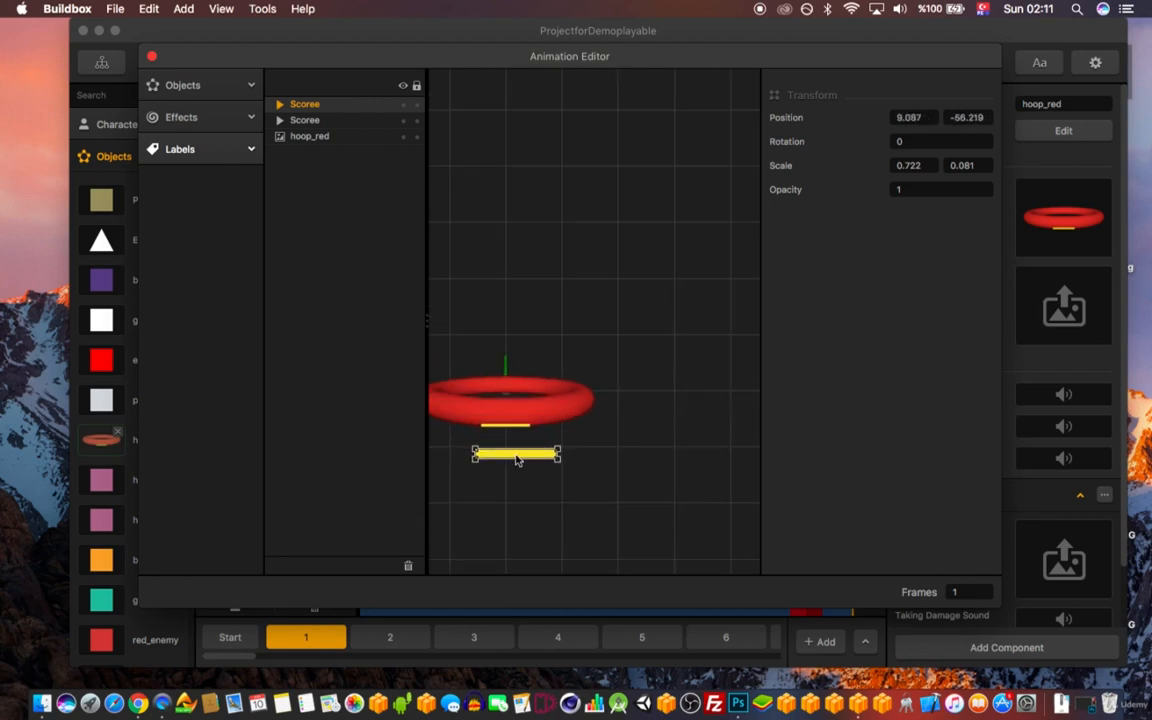
- Delete the extra Scoree bar from hoop_red's animation and close the editor
{"action": "left_click_drag", "start_coordinate": [525, 441], "coordinate": [518, 473]}
{"action": "key", "text": "Delete"}
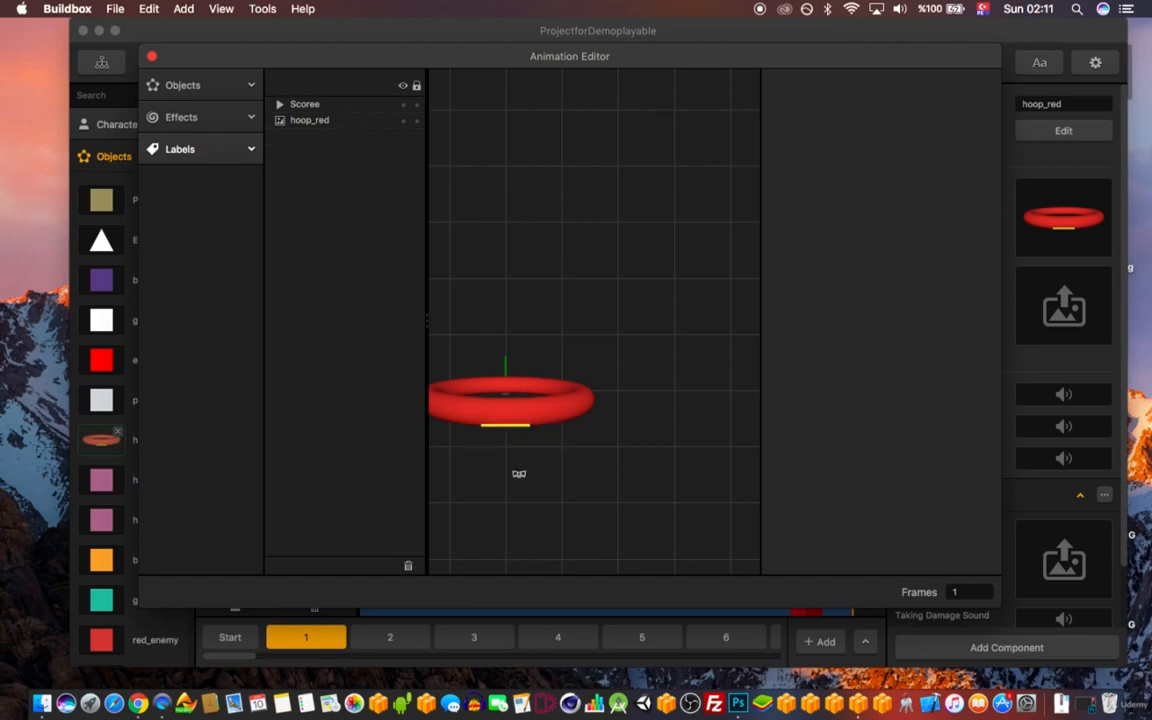
{"action": "left_click", "coordinate": [151, 56]}
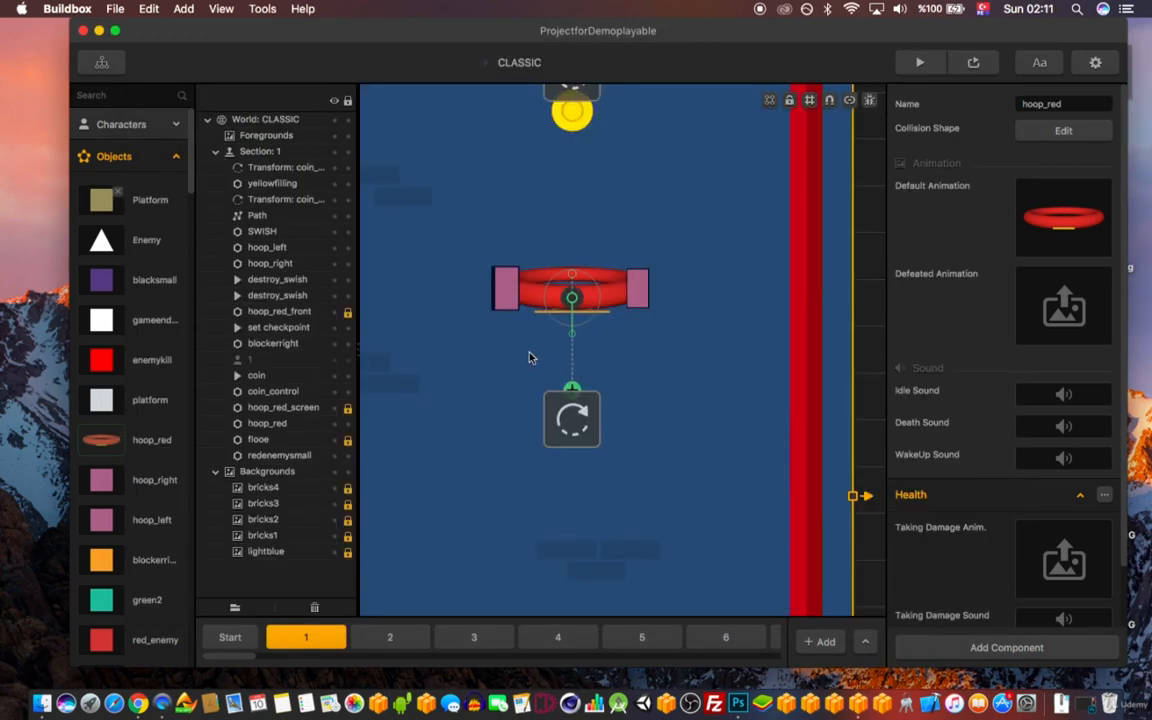
- Examine the hoop in the scene and open the properties of the Path at its centre
{"action": "scroll", "coordinate": [589, 310], "scroll_direction": "up", "scroll_amount": 5}
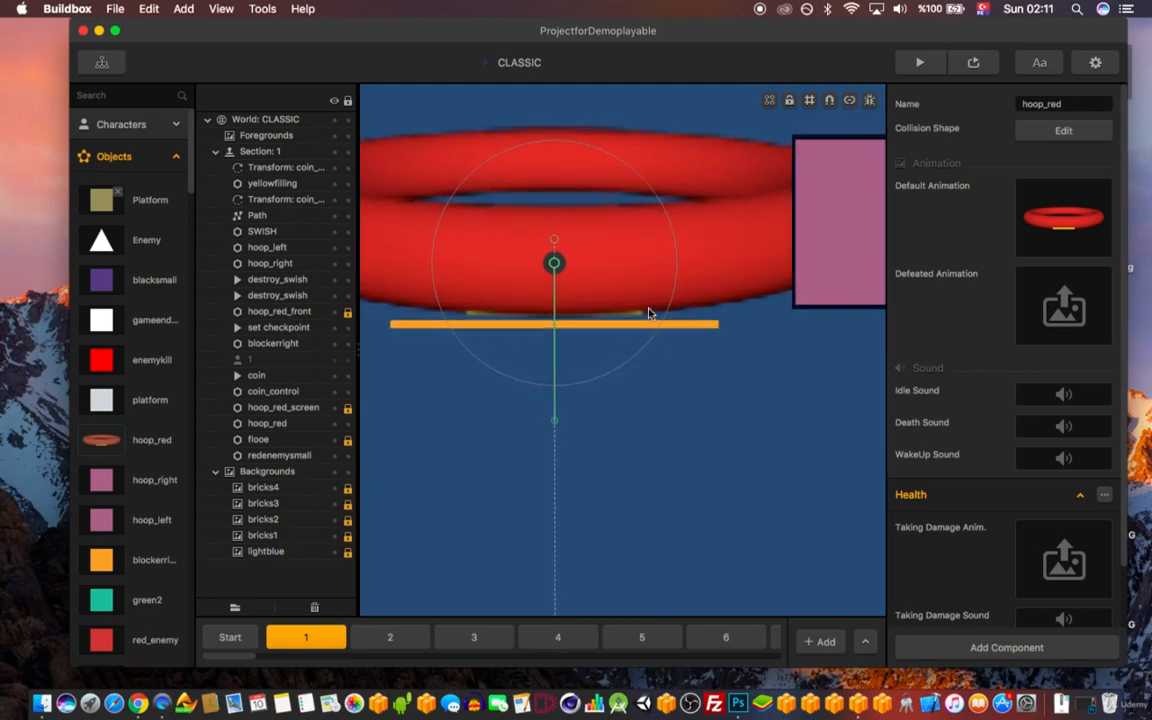
{"action": "scroll", "coordinate": [648, 313], "scroll_direction": "down", "scroll_amount": 5}
{"action": "scroll", "coordinate": [628, 275], "scroll_direction": "up", "scroll_amount": 3}
{"action": "scroll", "coordinate": [630, 300], "scroll_direction": "down", "scroll_amount": 2}
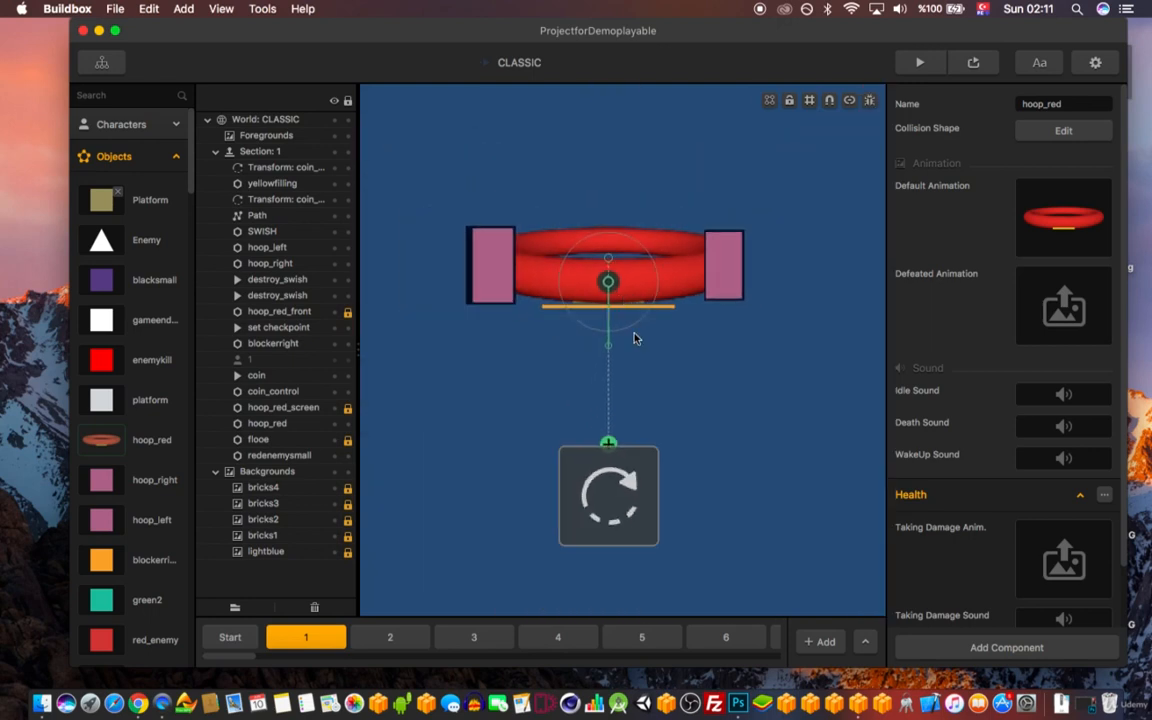
{"action": "scroll", "coordinate": [628, 330], "scroll_direction": "up", "scroll_amount": 3}
{"action": "scroll", "coordinate": [601, 289], "scroll_direction": "down", "scroll_amount": 3}
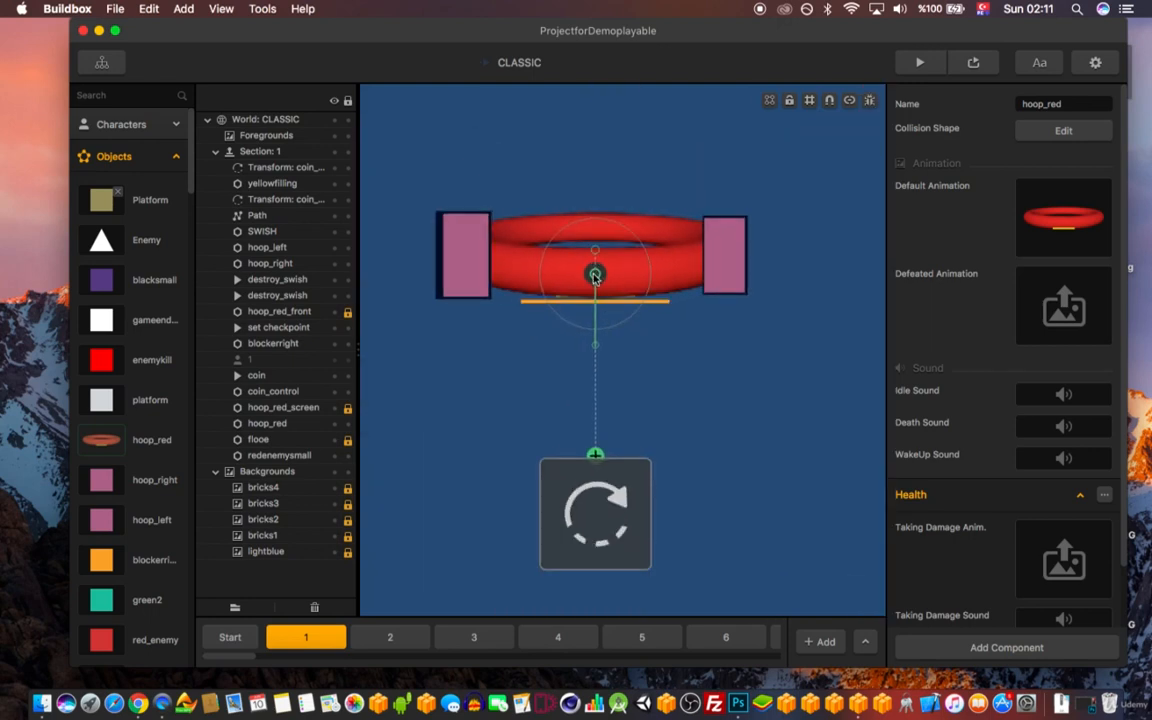
{"action": "left_click", "coordinate": [594, 276]}
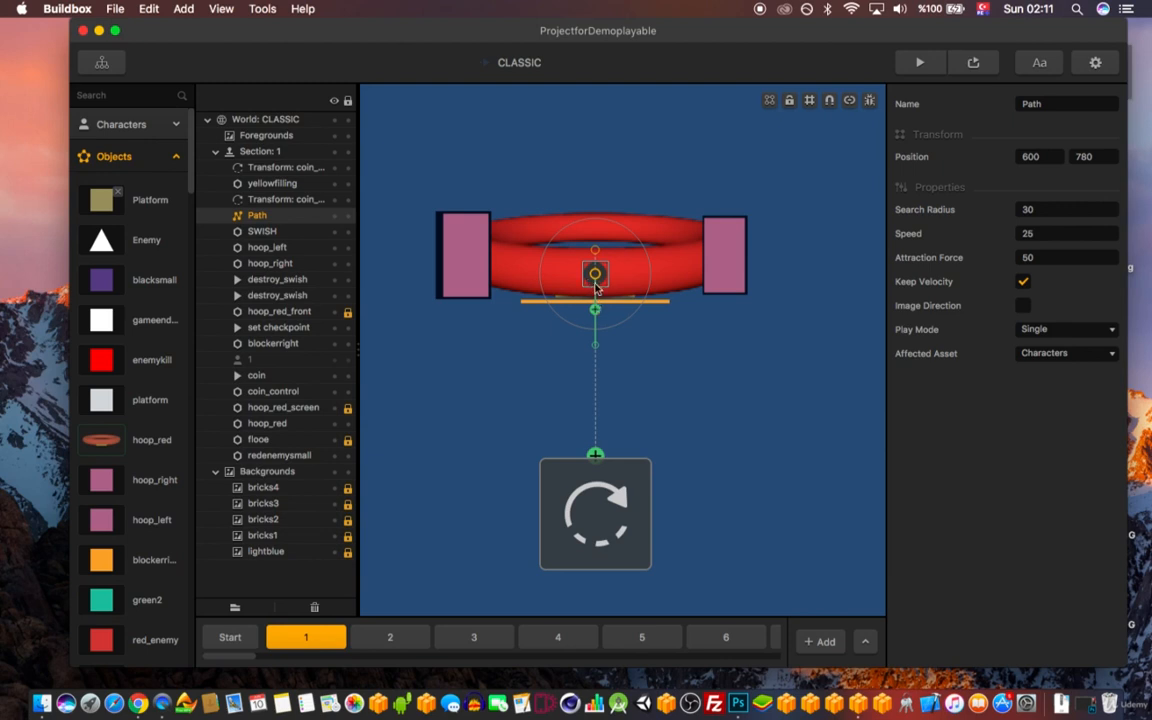
- Preview the game to watch the ball and hoop, and close the preview
{"action": "left_click", "coordinate": [973, 62]}
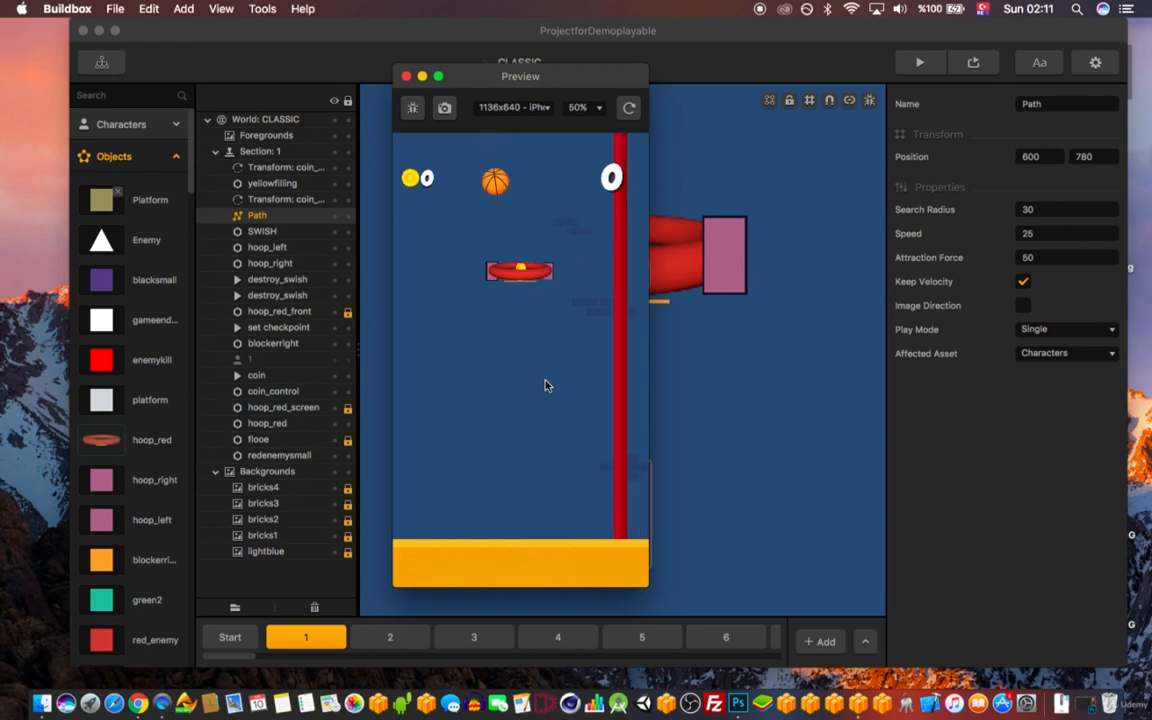
{"action": "left_click", "coordinate": [405, 77]}
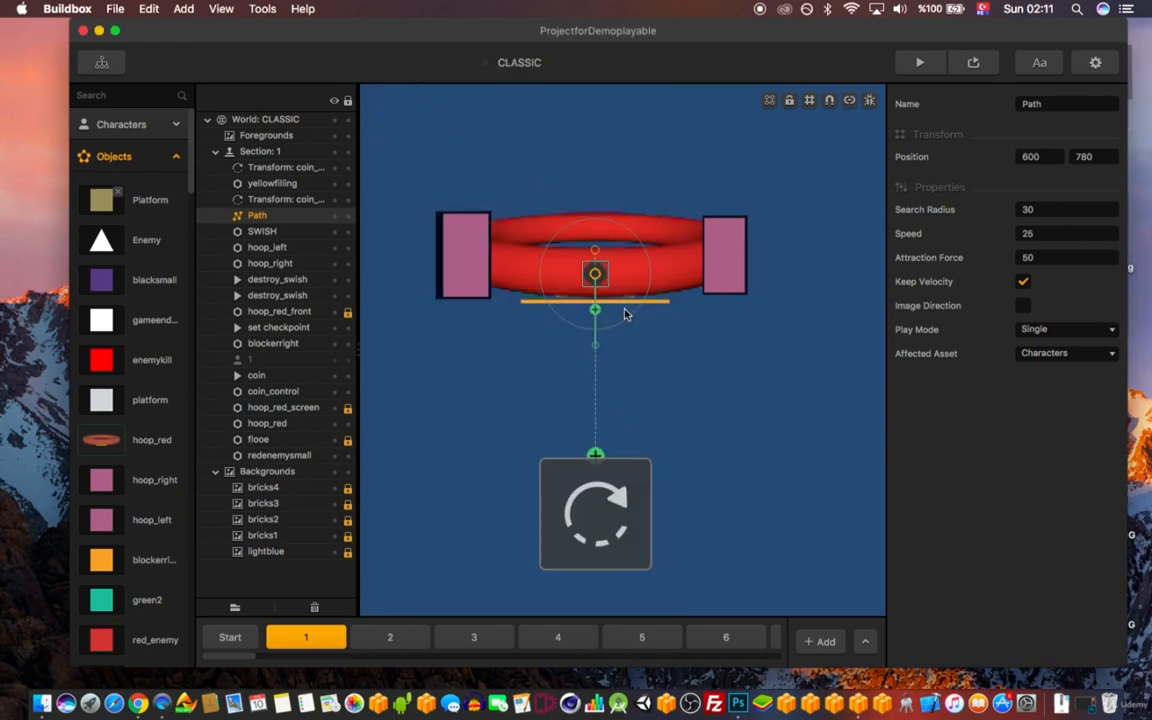
- Unlock hoop_red_front, move it down off the hoop to show it as a separate piece, and undo the move
{"action": "scroll", "coordinate": [620, 315], "scroll_direction": "down", "scroll_amount": 3}
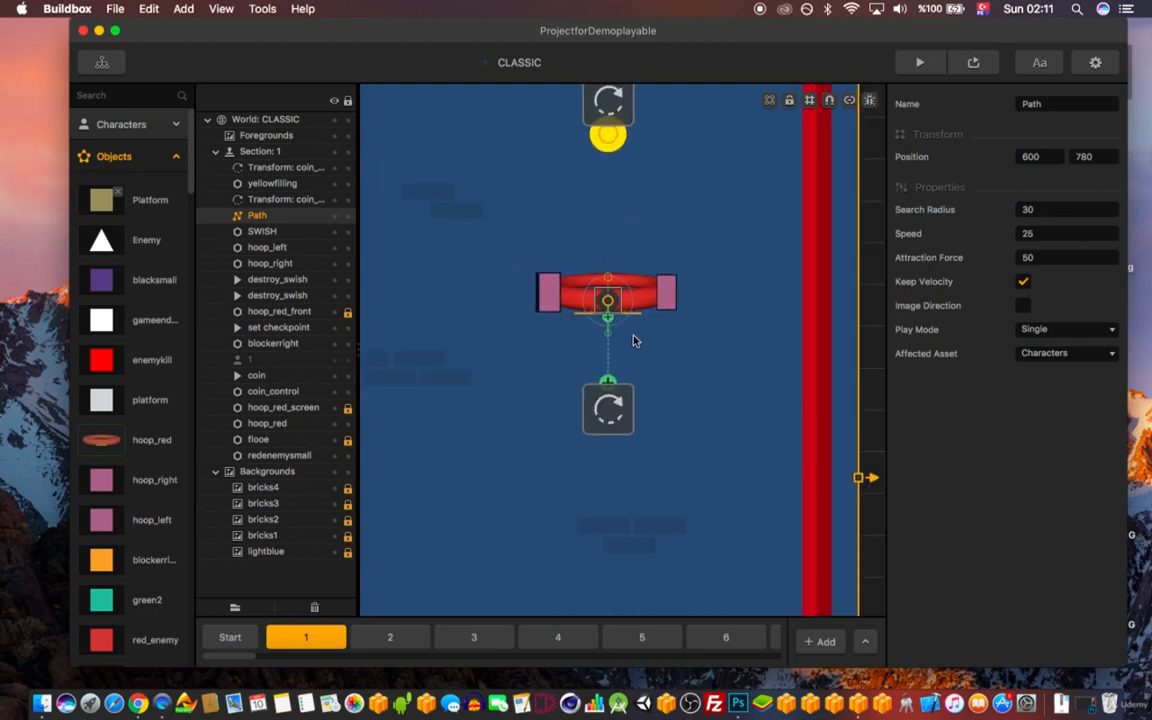
{"action": "scroll", "coordinate": [633, 341], "scroll_direction": "up", "scroll_amount": 3}
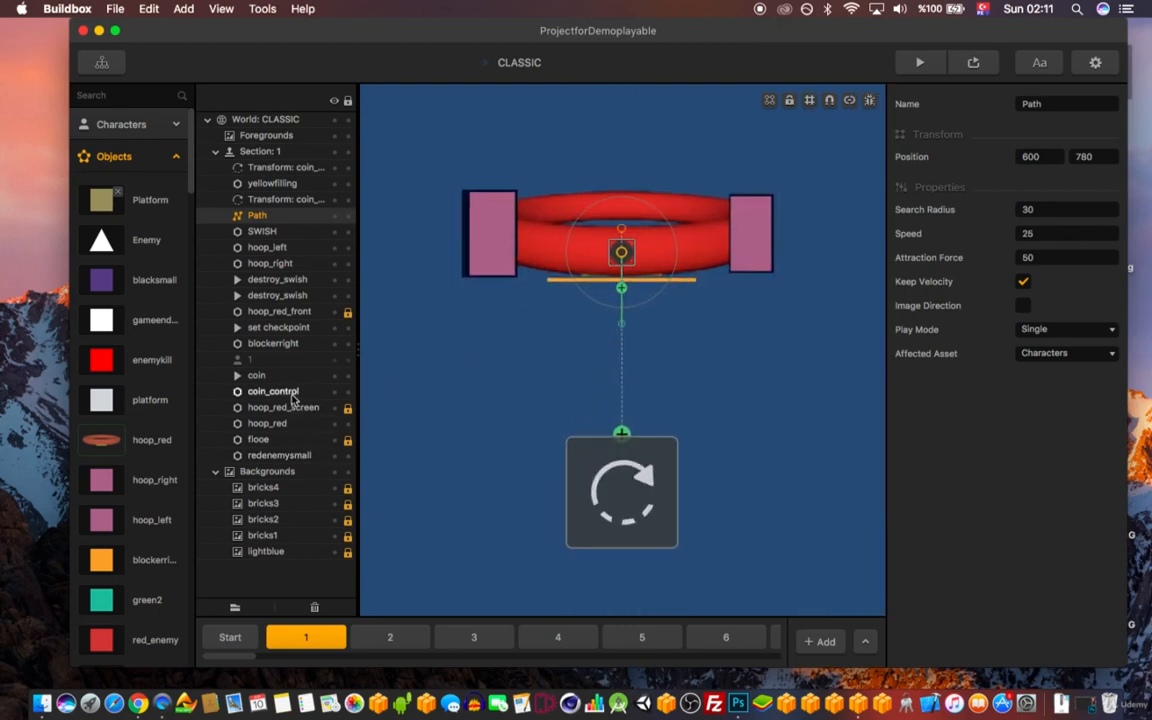
{"action": "left_click", "coordinate": [322, 313]}
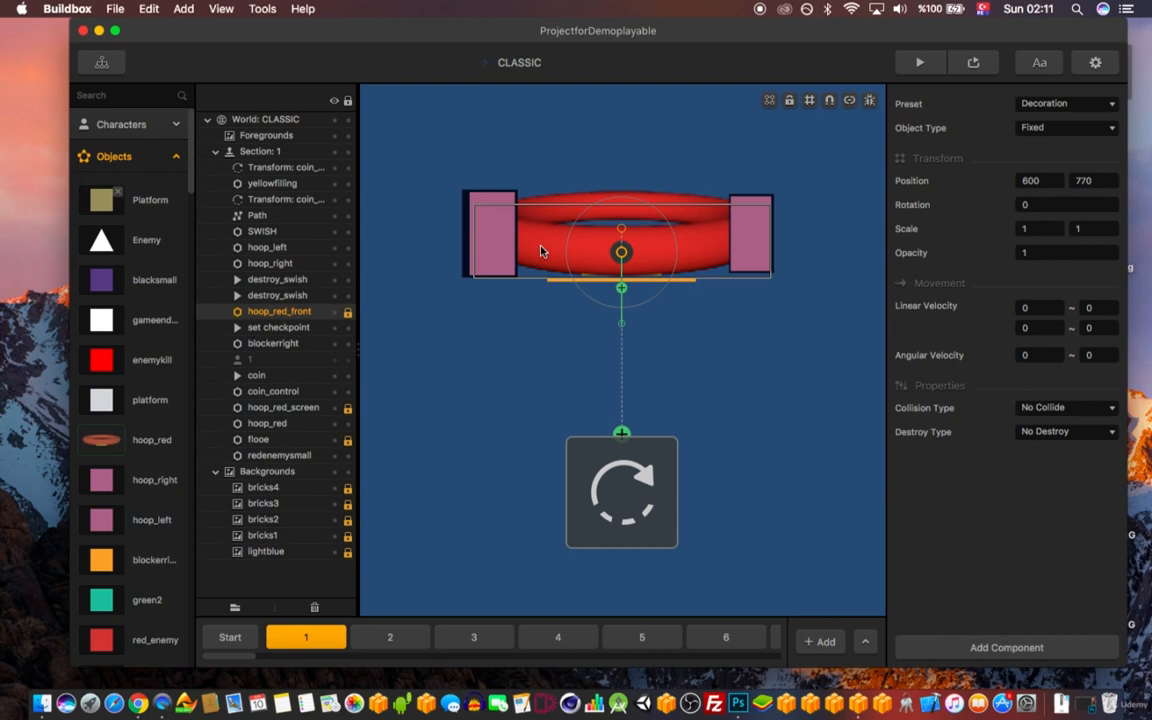
{"action": "left_click", "coordinate": [348, 314]}
{"action": "left_click_drag", "start_coordinate": [546, 262], "coordinate": [487, 389]}
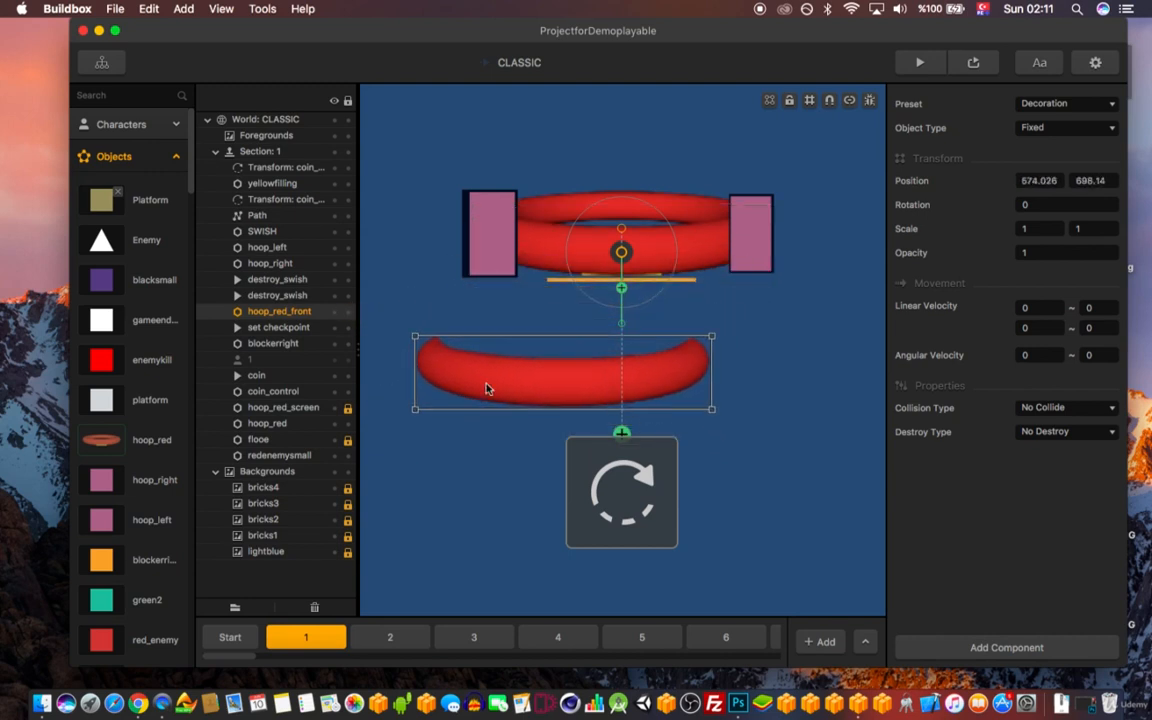
{"action": "key", "text": "super+z"}
{"action": "scroll", "coordinate": [595, 330], "scroll_direction": "down", "scroll_amount": 5}
{"action": "left_click_drag", "start_coordinate": [590, 325], "coordinate": [752, 342]}
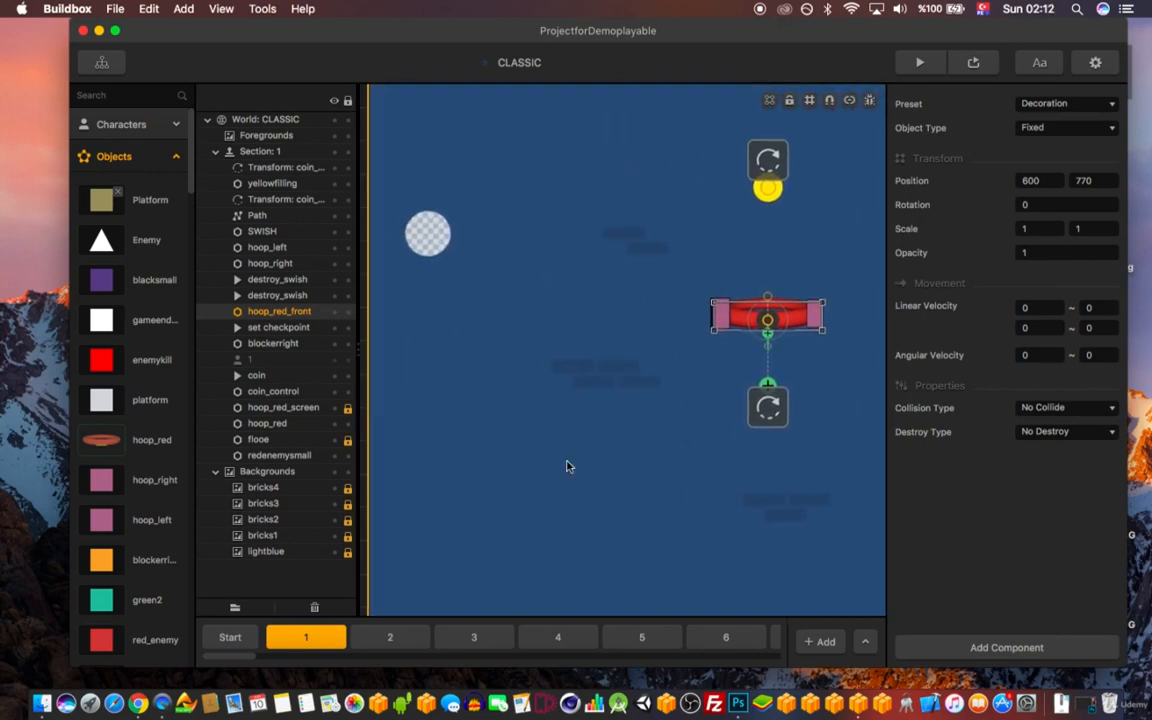
- Try to place ball character 1 in the scene above the hoop and dismiss the warning
{"action": "left_click", "coordinate": [121, 124]}
{"action": "left_click_drag", "start_coordinate": [101, 167], "coordinate": [701, 258]}
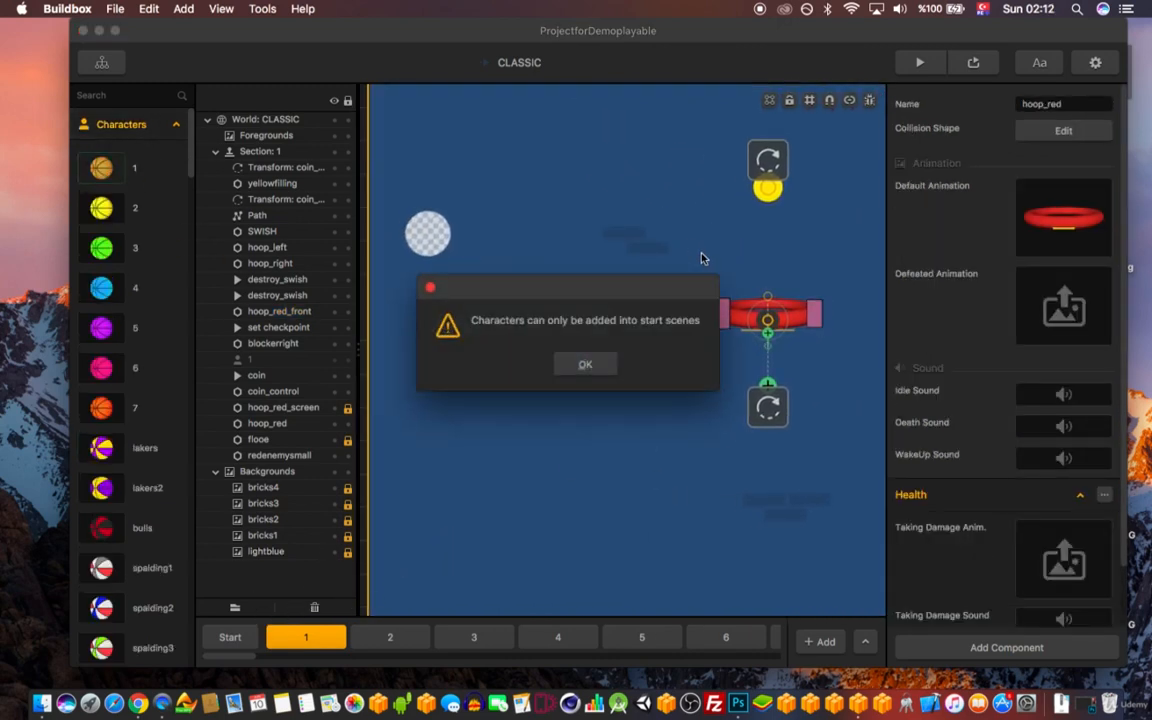
{"action": "left_click", "coordinate": [600, 364]}
- Move the ghosted ball placeholder into the hoop to show it between the front and back rims
{"action": "left_click_drag", "start_coordinate": [428, 236], "coordinate": [765, 318]}
{"action": "middle_click_drag", "start_coordinate": [765, 318], "coordinate": [614, 311]}
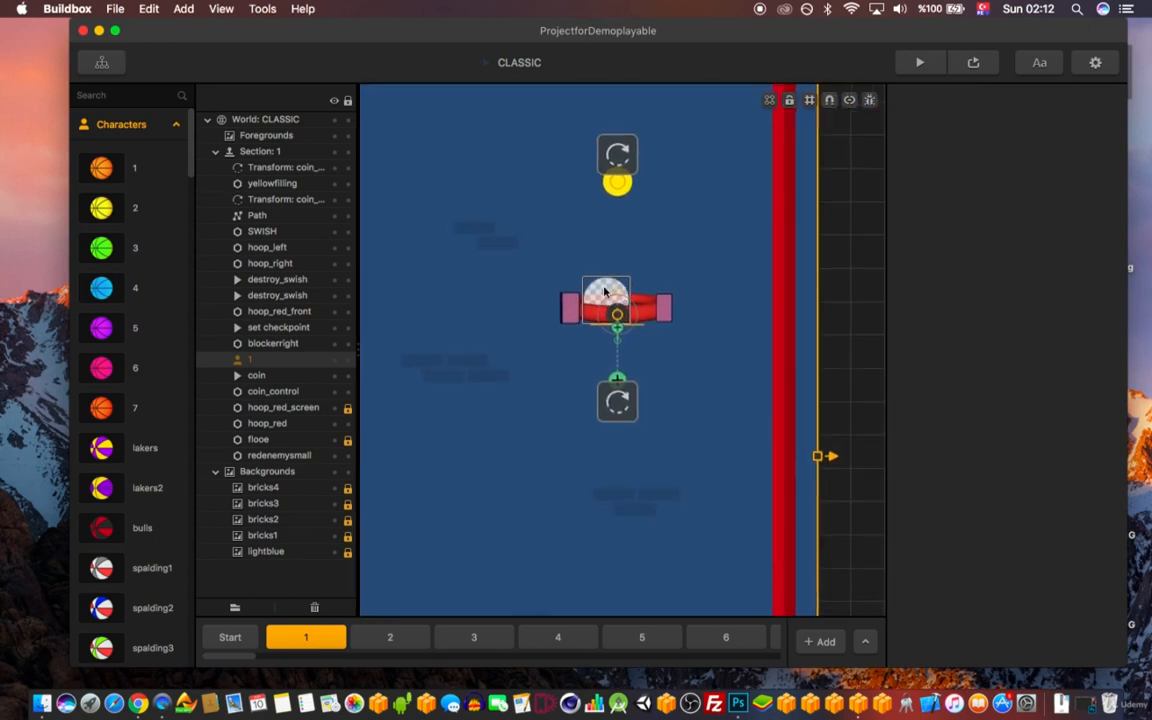
{"action": "left_click", "coordinate": [604, 291]}
{"action": "mouse_move", "coordinate": [604, 291]}
{"action": "left_mouse_down"}
{"action": "mouse_move", "coordinate": [571, 253]}
{"action": "mouse_move", "coordinate": [556, 255]}
{"action": "mouse_move", "coordinate": [605, 279]}
{"action": "left_mouse_up"}
{"action": "scroll", "coordinate": [607, 280], "scroll_direction": "up", "scroll_amount": 5}
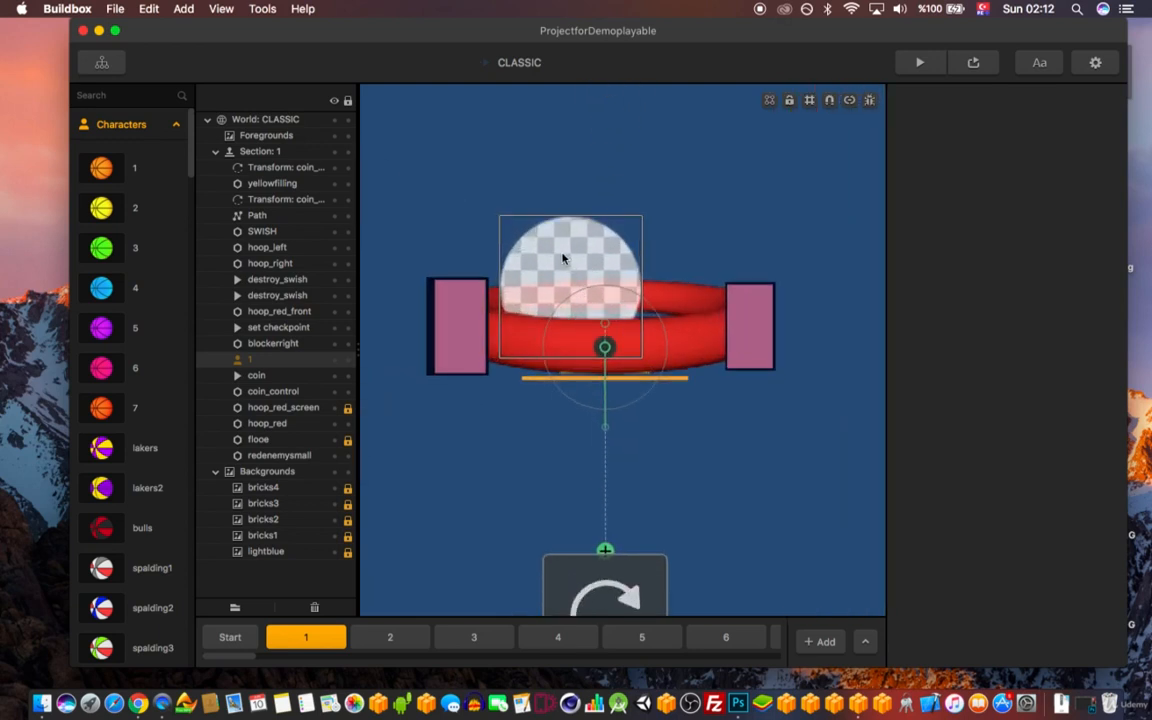
- Move the ball placeholder out of the hoop to the open area left of it
{"action": "left_click_drag", "start_coordinate": [566, 261], "coordinate": [489, 175]}
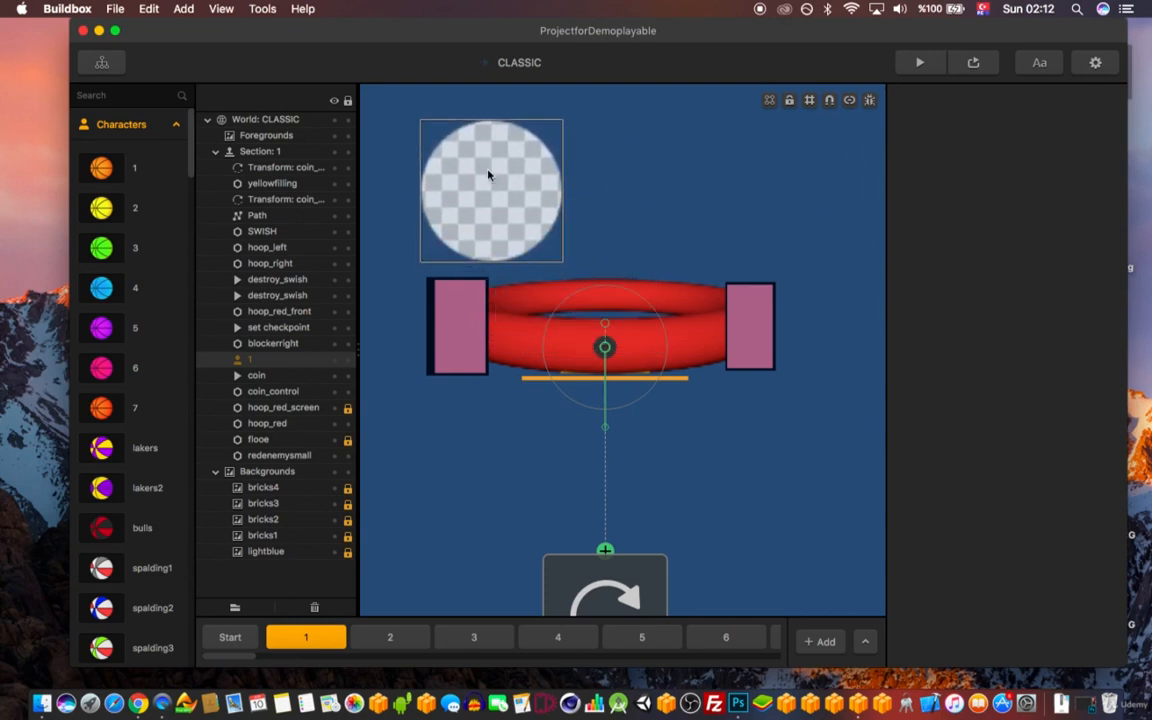
{"action": "scroll", "coordinate": [489, 175], "scroll_direction": "down", "scroll_amount": 5}
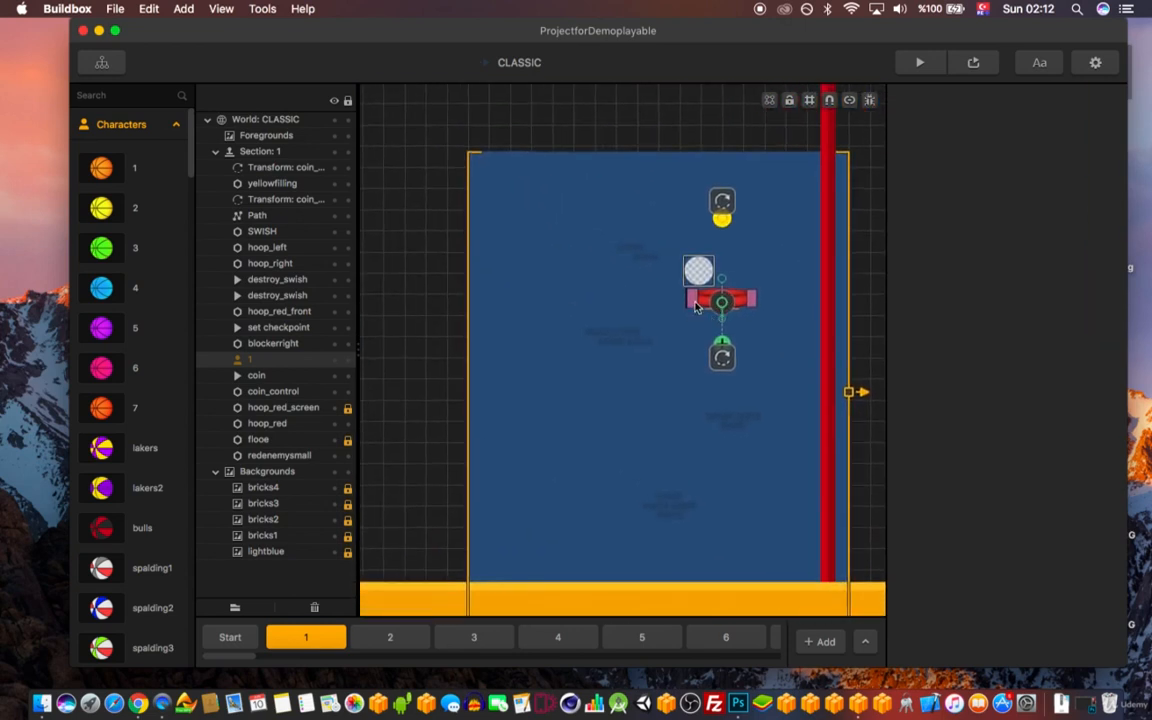
{"action": "left_click", "coordinate": [696, 306]}
{"action": "left_click", "coordinate": [690, 296]}
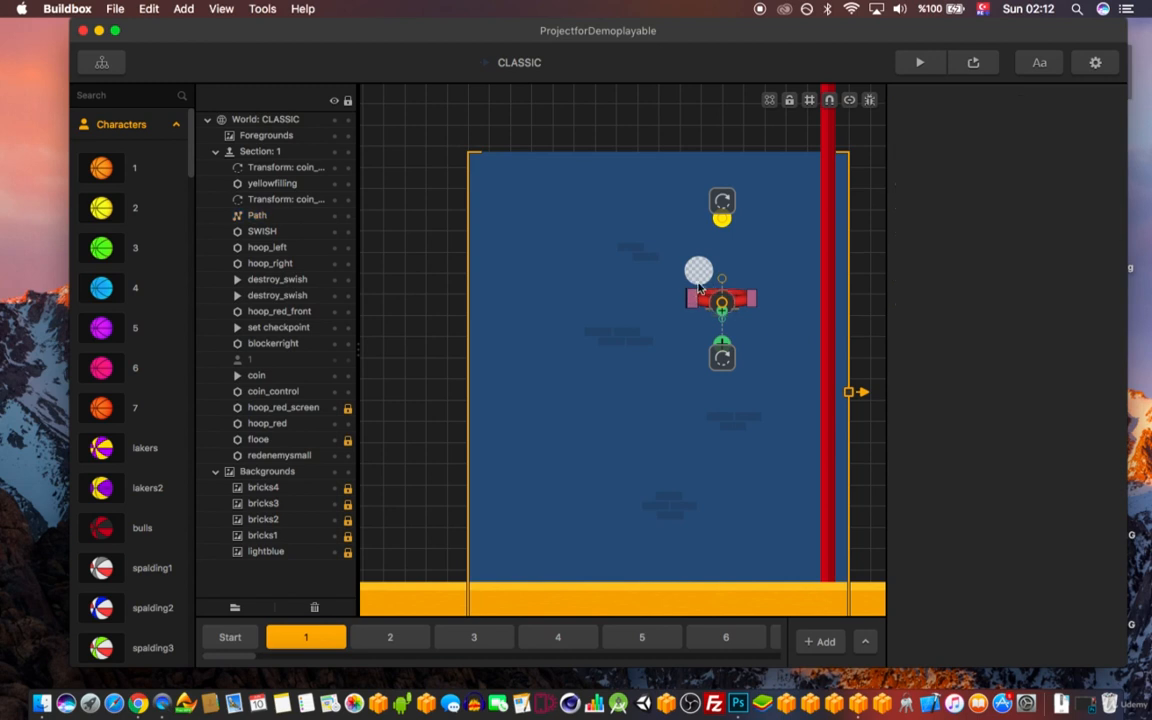
{"action": "left_click_drag", "start_coordinate": [698, 274], "coordinate": [552, 274]}
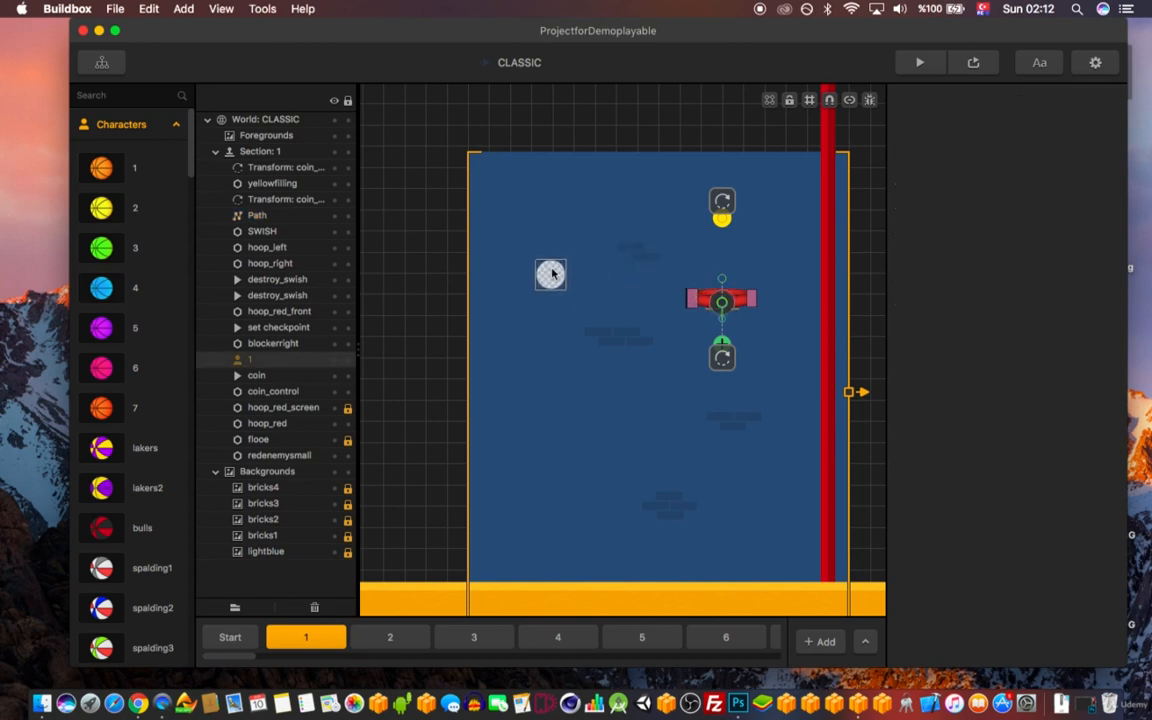
- Preview the game, play the ball through the first hoop, and close the preview
{"action": "scroll", "coordinate": [603, 307], "scroll_direction": "up", "scroll_amount": 10}
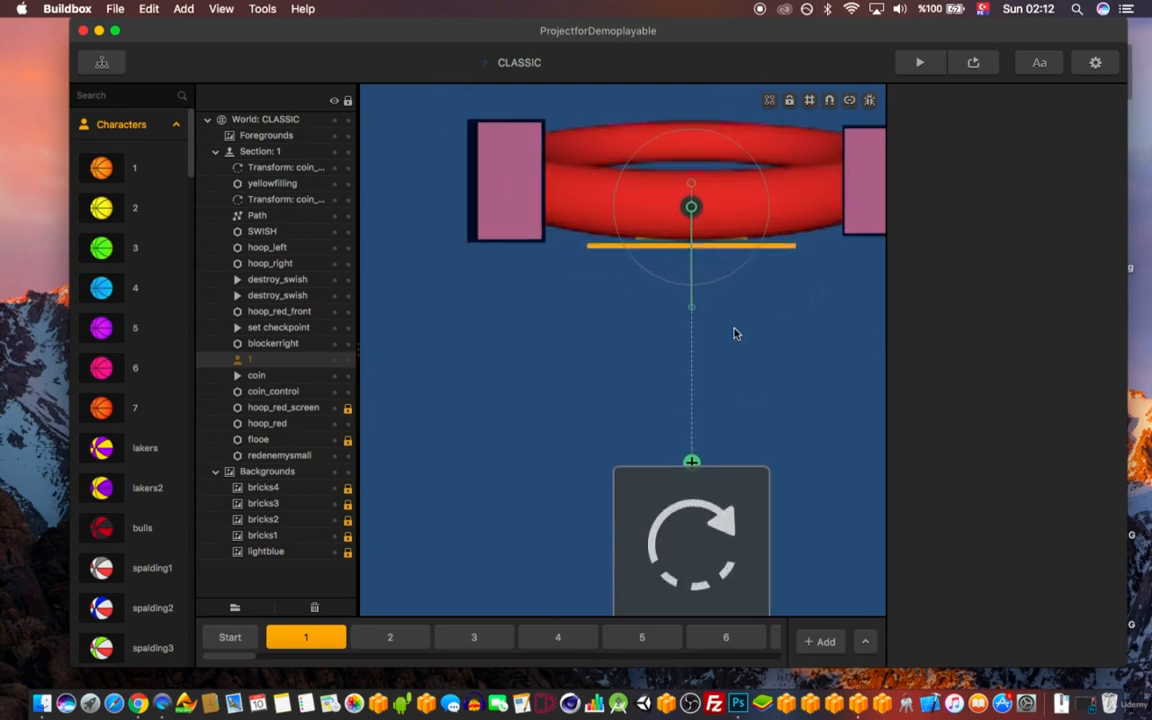
{"action": "scroll", "coordinate": [709, 294], "scroll_direction": "down", "scroll_amount": 10}
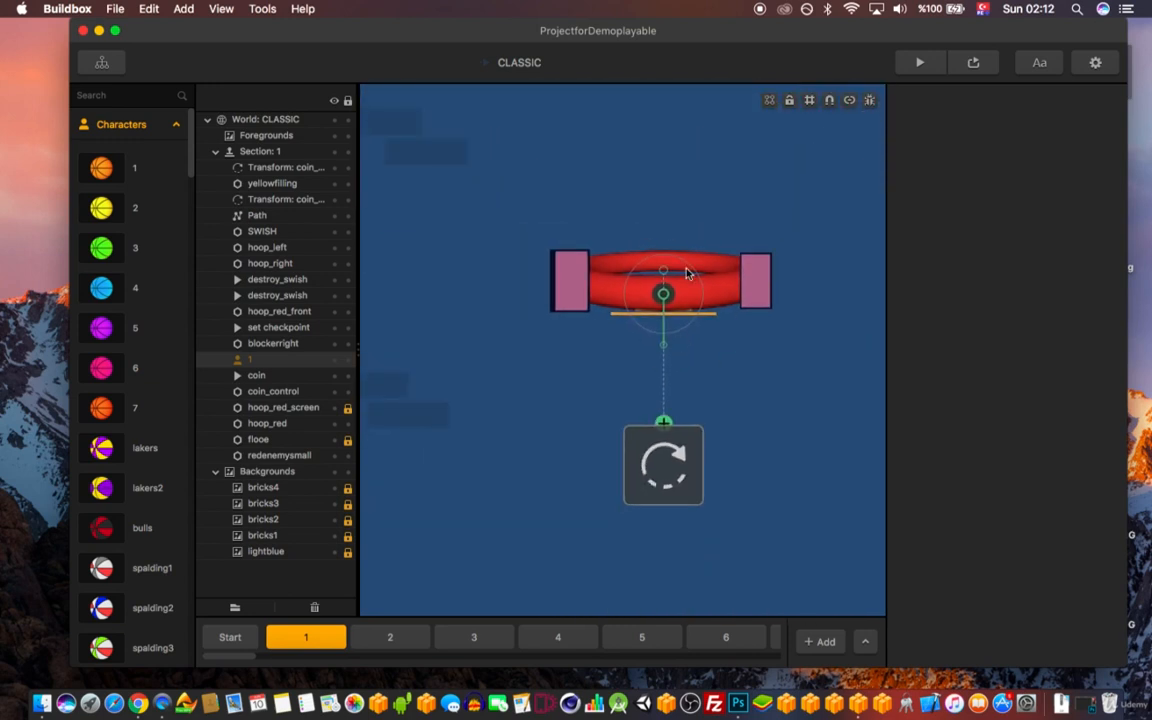
{"action": "scroll", "coordinate": [730, 285], "scroll_direction": "up", "scroll_amount": 4}
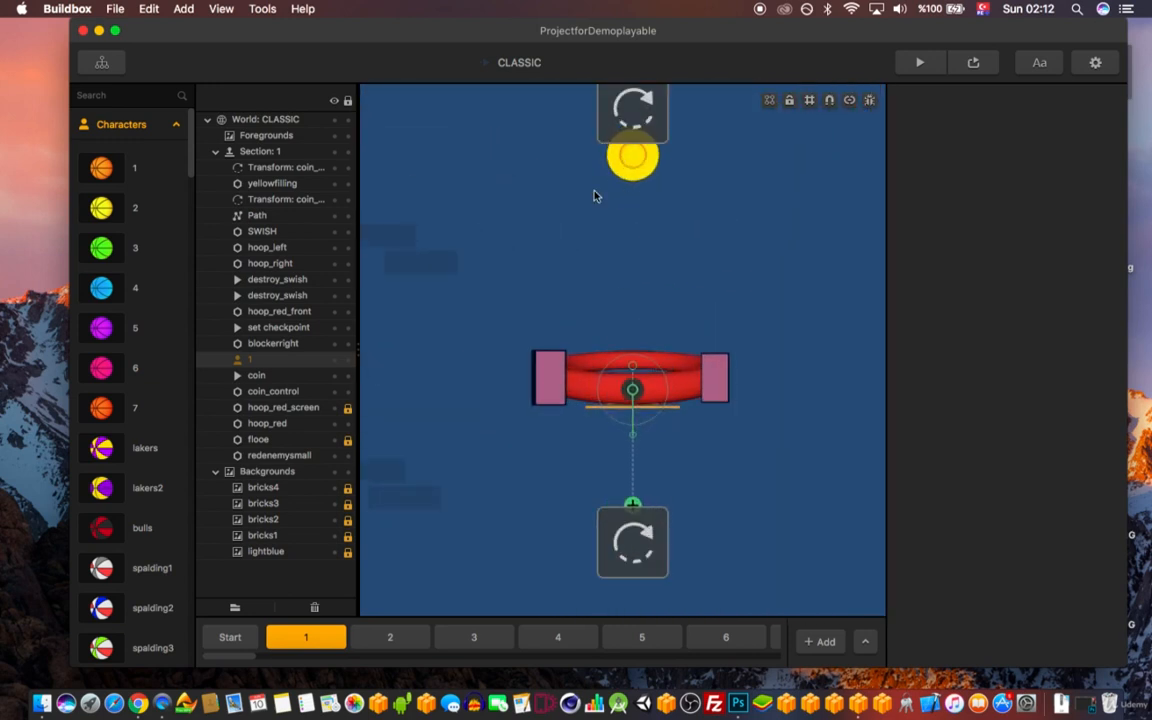
{"action": "left_click", "coordinate": [920, 62]}
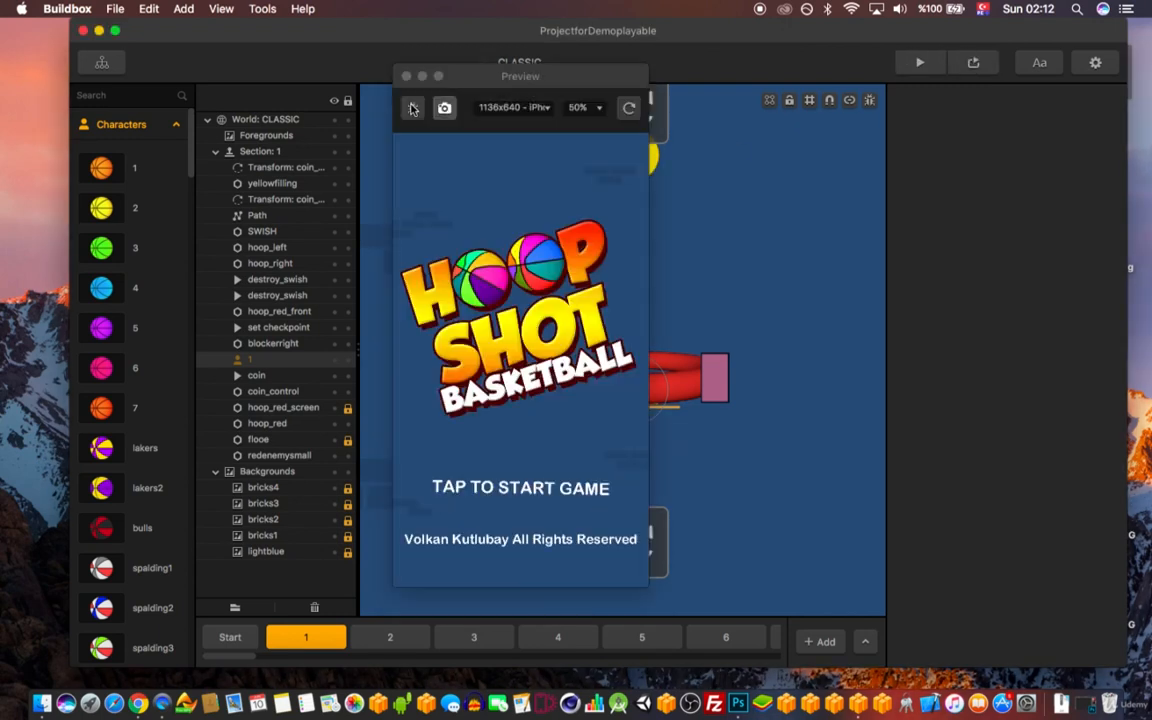
{"action": "left_click", "coordinate": [548, 450]}
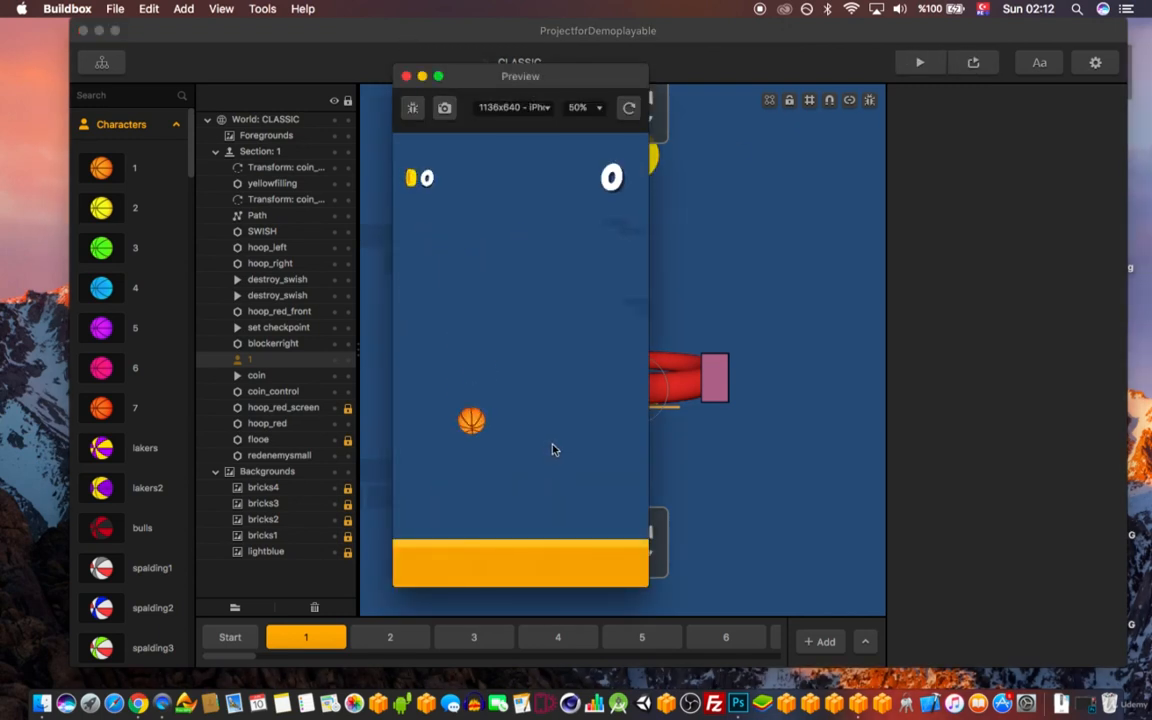
{"action": "left_click", "coordinate": [553, 450]}
{"action": "left_click", "coordinate": [557, 450]}
{"action": "left_click", "coordinate": [557, 451]}
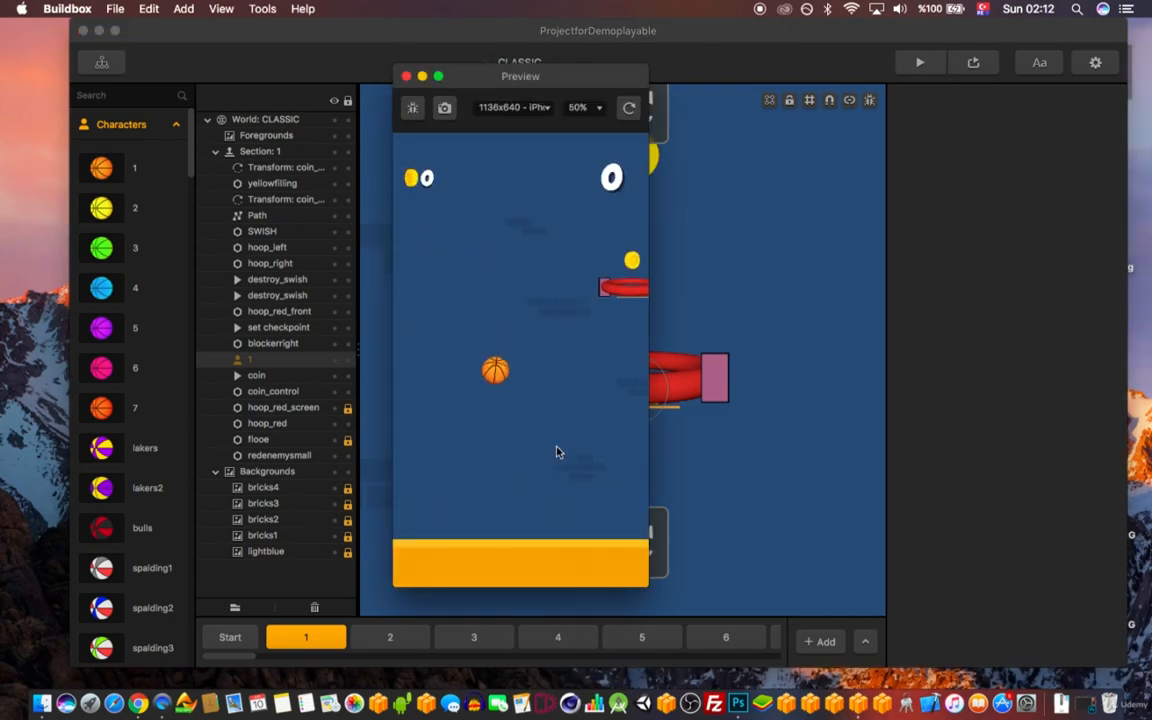
{"action": "left_click", "coordinate": [557, 447]}
{"action": "left_click", "coordinate": [557, 447]}
{"action": "left_click", "coordinate": [525, 408]}
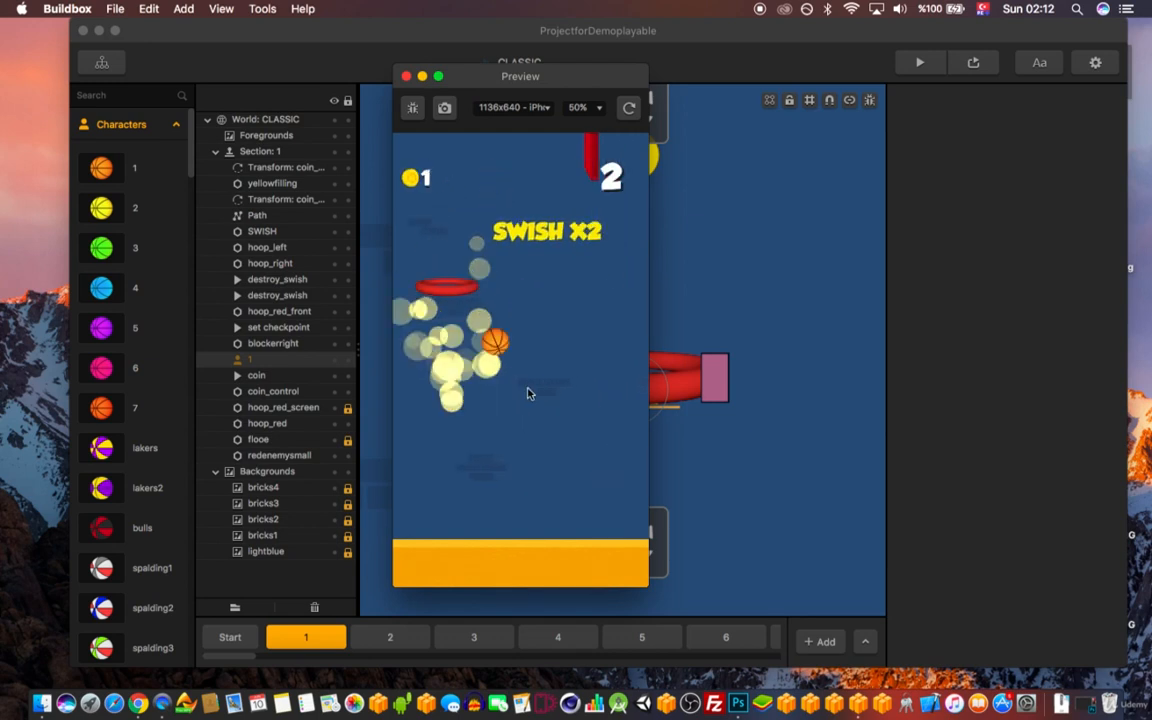
{"action": "left_click", "coordinate": [407, 76]}
- Place a sample coin action in the open area left of the hoop, and delete it
{"action": "scroll", "coordinate": [578, 204], "scroll_direction": "down", "scroll_amount": 5}
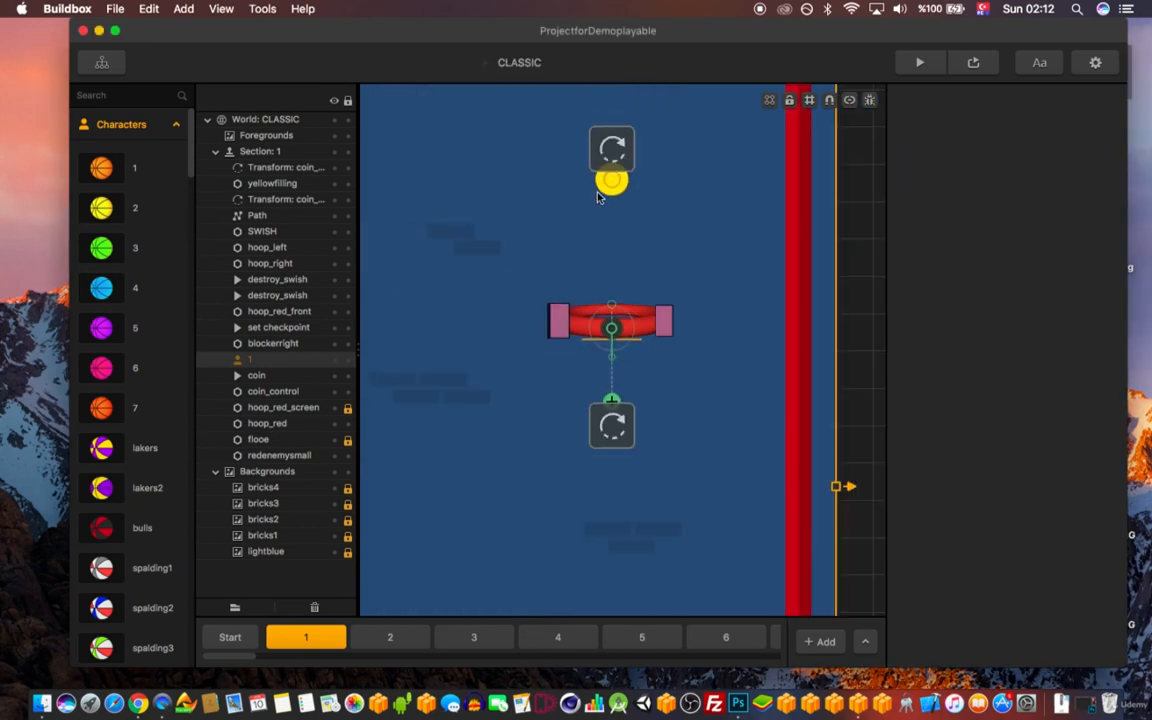
{"action": "left_click", "coordinate": [121, 124]}
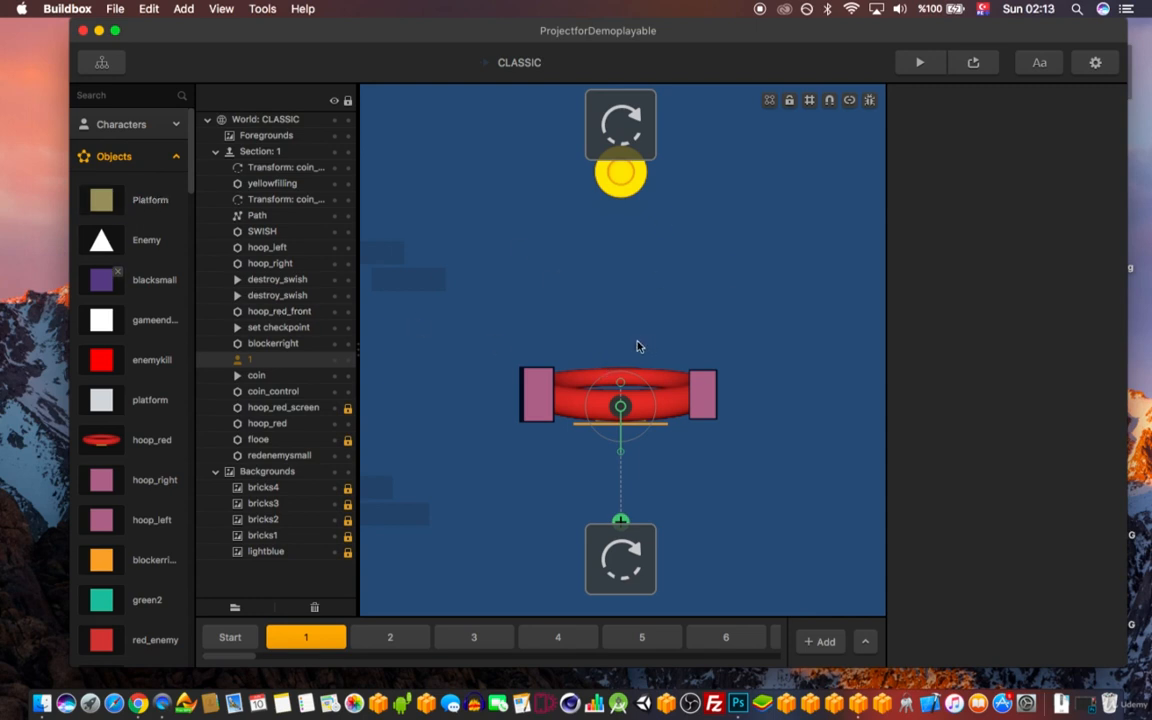
{"action": "scroll", "coordinate": [641, 344], "scroll_direction": "down", "scroll_amount": 3}
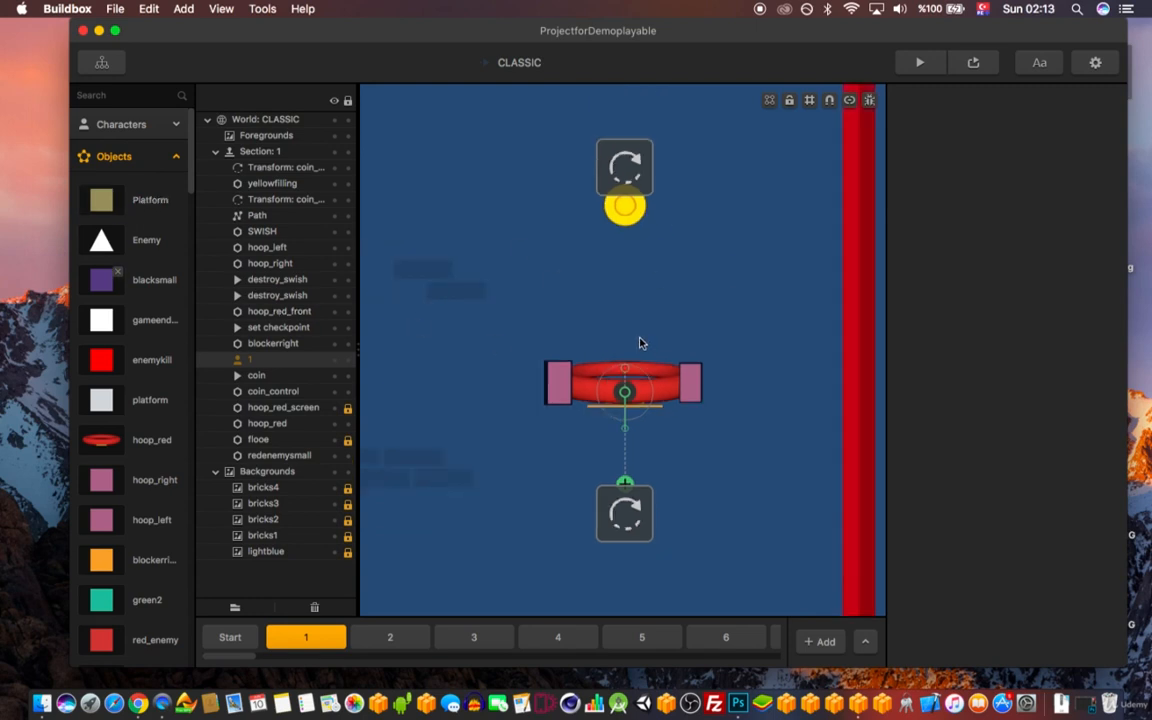
{"action": "left_click", "coordinate": [160, 158]}
{"action": "scroll", "coordinate": [141, 450], "scroll_direction": "down", "scroll_amount": 5}
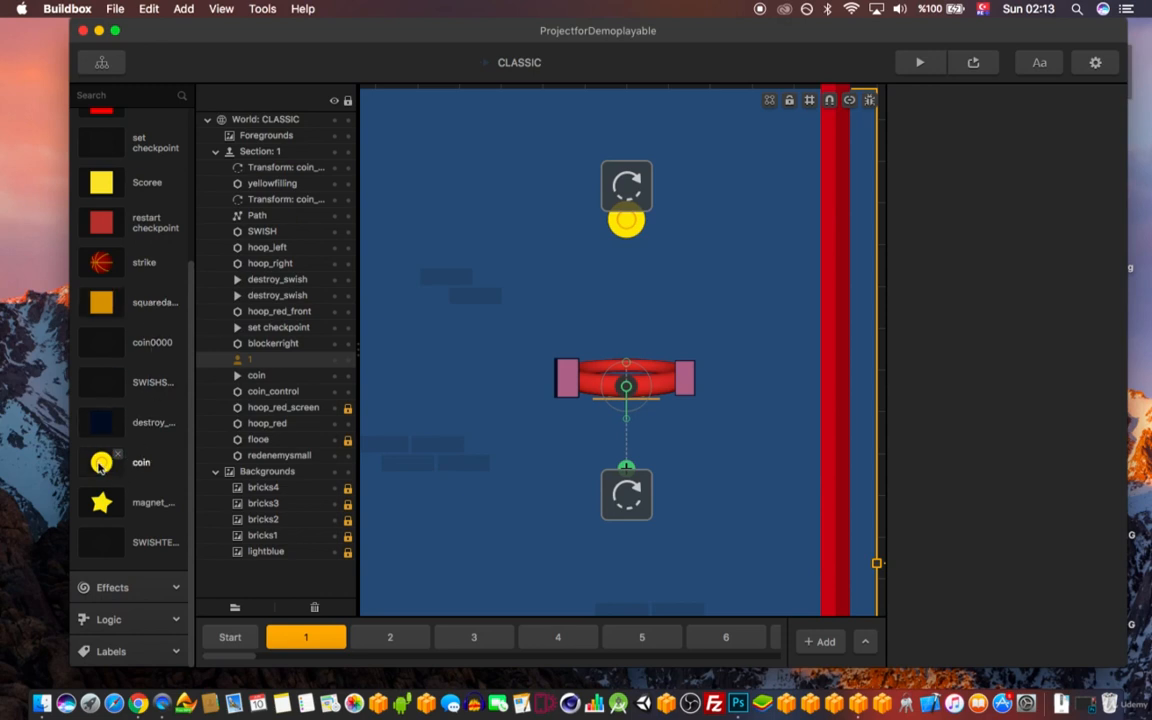
{"action": "left_click_drag", "start_coordinate": [100, 466], "coordinate": [484, 300]}
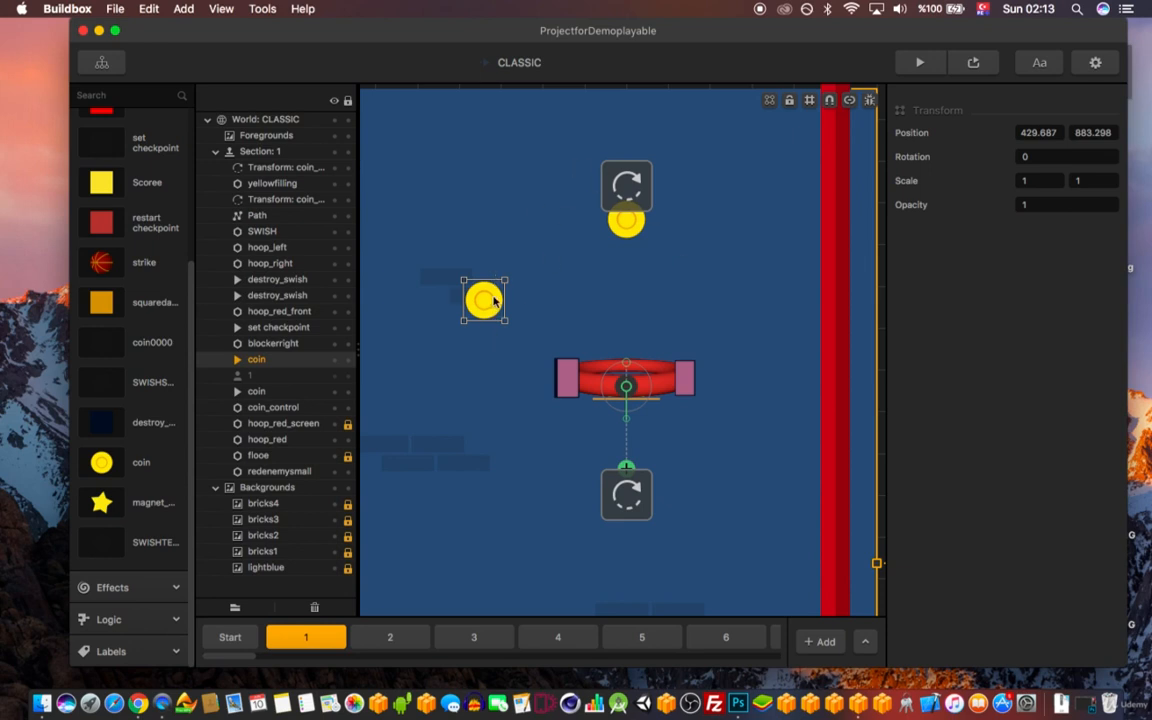
{"action": "key", "text": "BackSpace"}
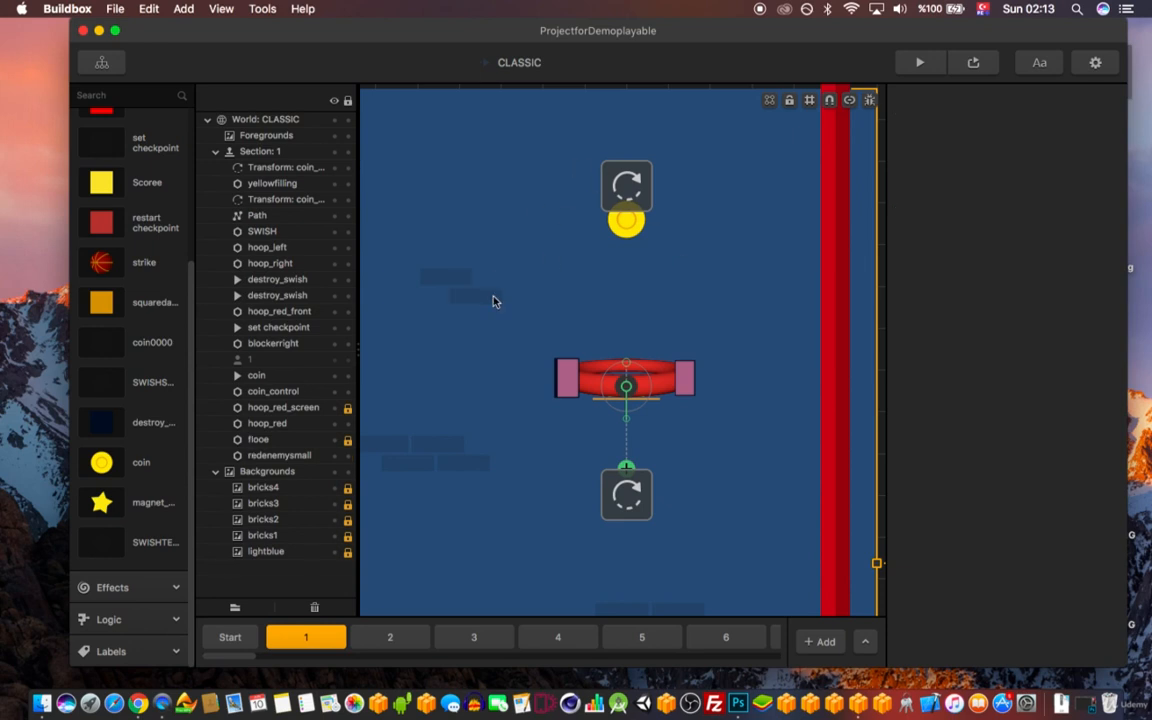
- Show the collision shapes briefly to locate and select the invisible coin_control bar beneath the coin
{"action": "scroll", "coordinate": [640, 275], "scroll_direction": "up", "scroll_amount": 5}
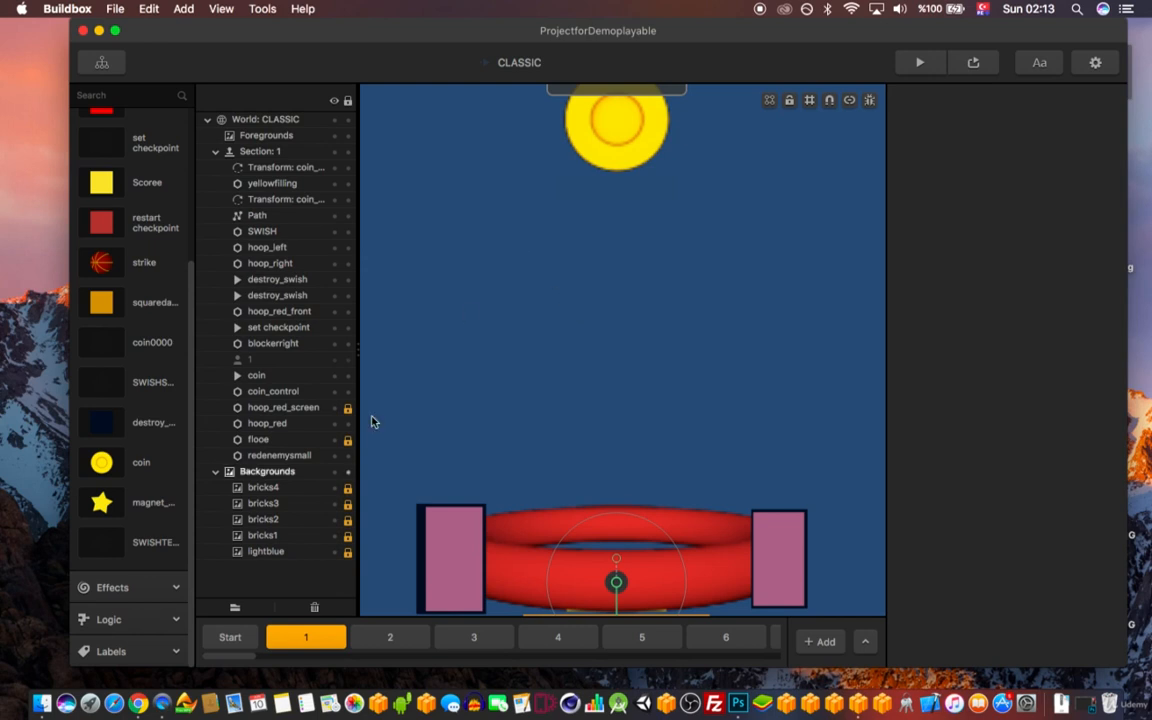
{"action": "left_click", "coordinate": [869, 100]}
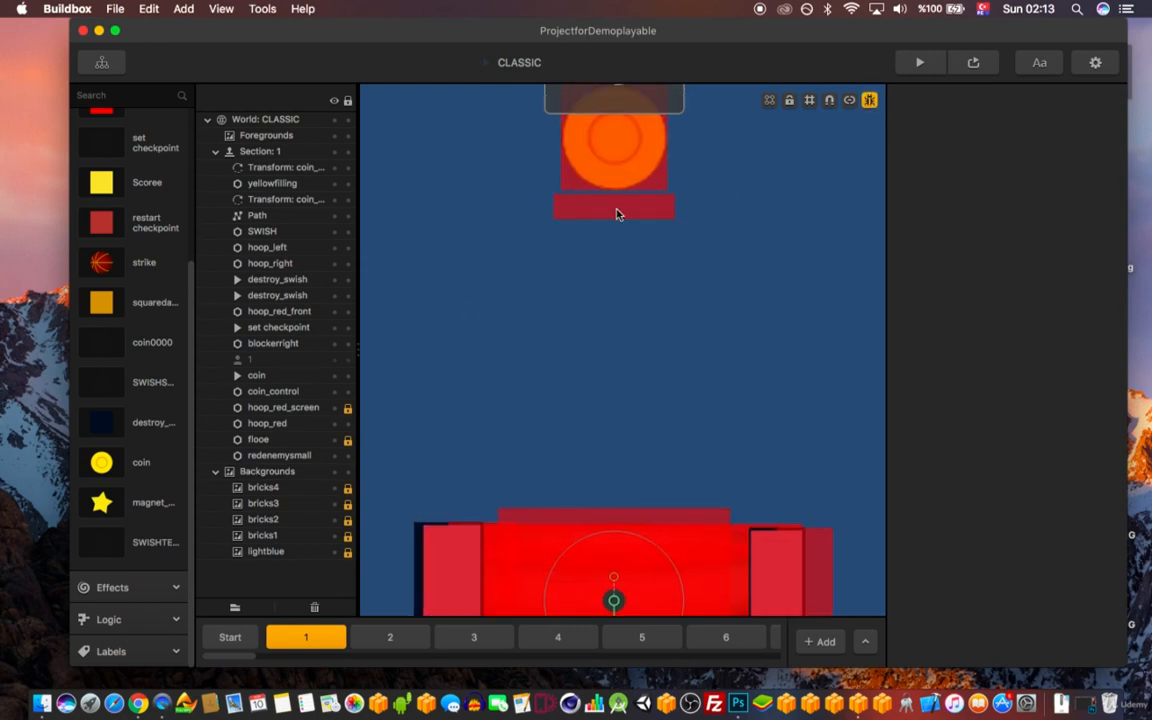
{"action": "left_click", "coordinate": [644, 215]}
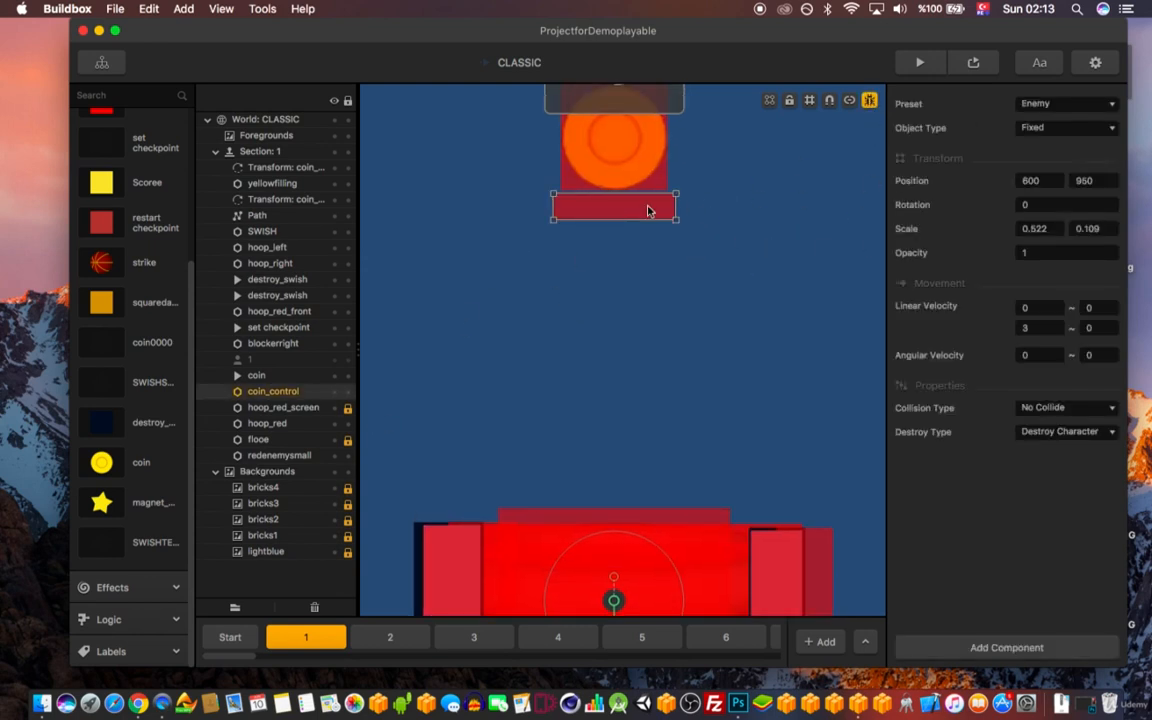
{"action": "left_click", "coordinate": [869, 100]}
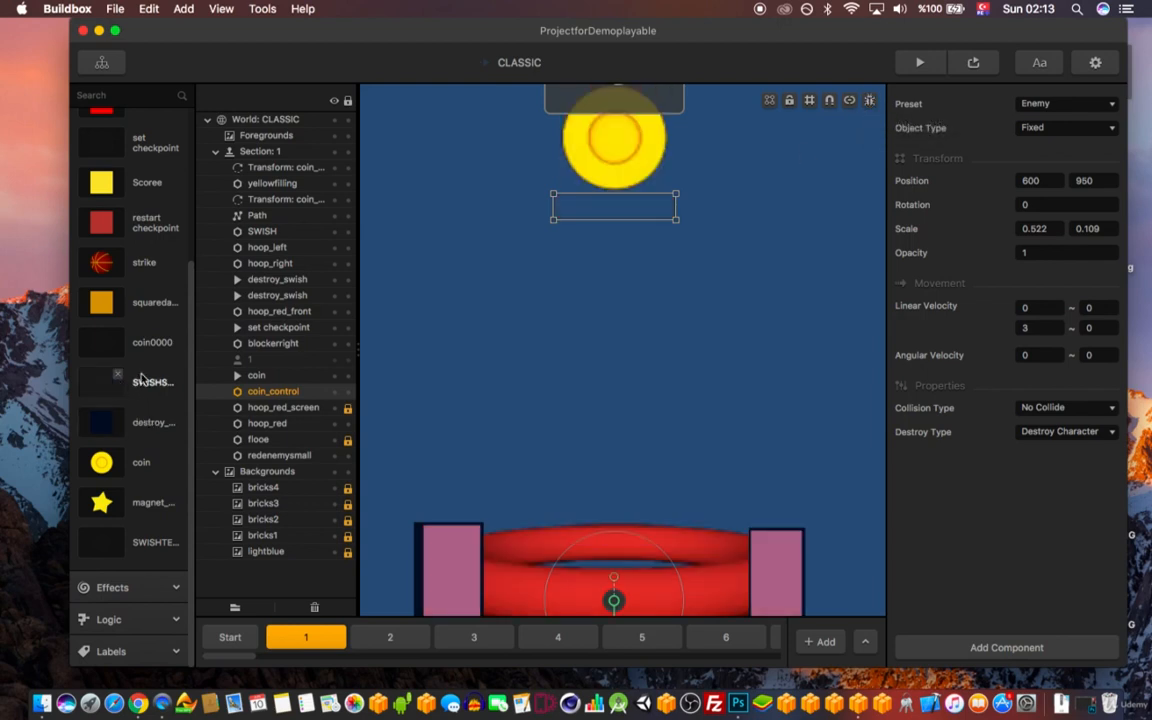
- Search the assets for "coin" and set the opacity of coin_control's yellow2 animation image to 1
{"action": "scroll", "coordinate": [125, 196], "scroll_direction": "up", "scroll_amount": 5}
{"action": "left_click", "coordinate": [116, 96]}
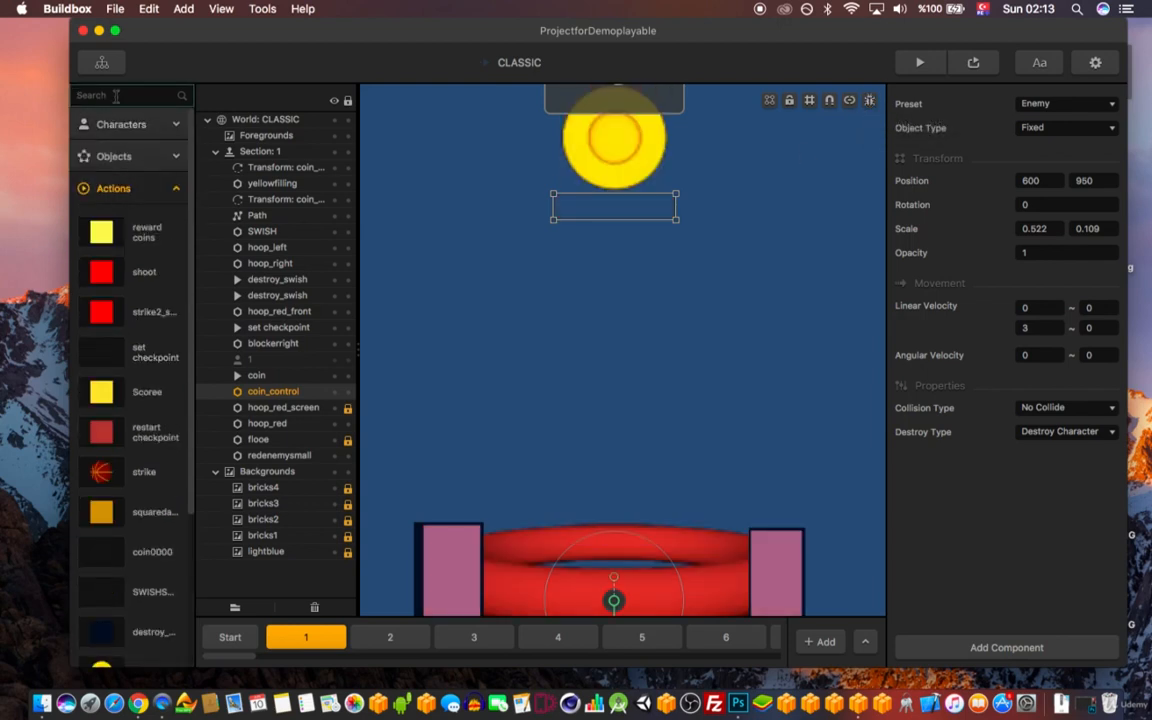
{"action": "type", "text": "coin"}
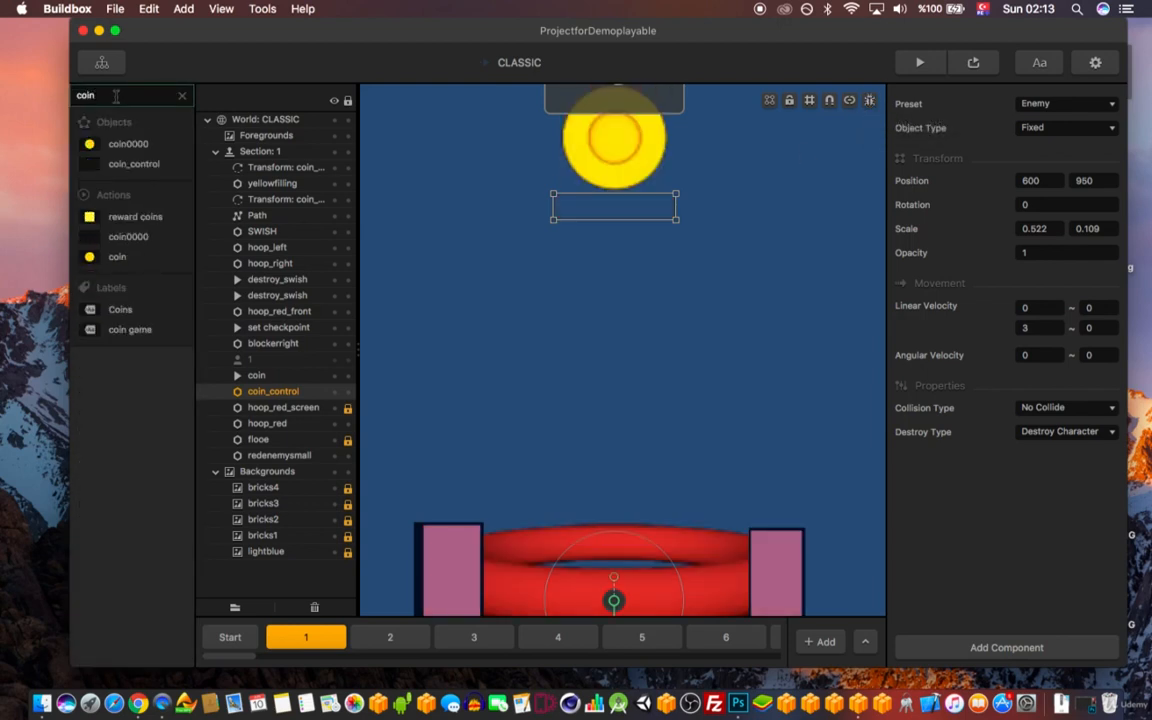
{"action": "left_click", "coordinate": [88, 166]}
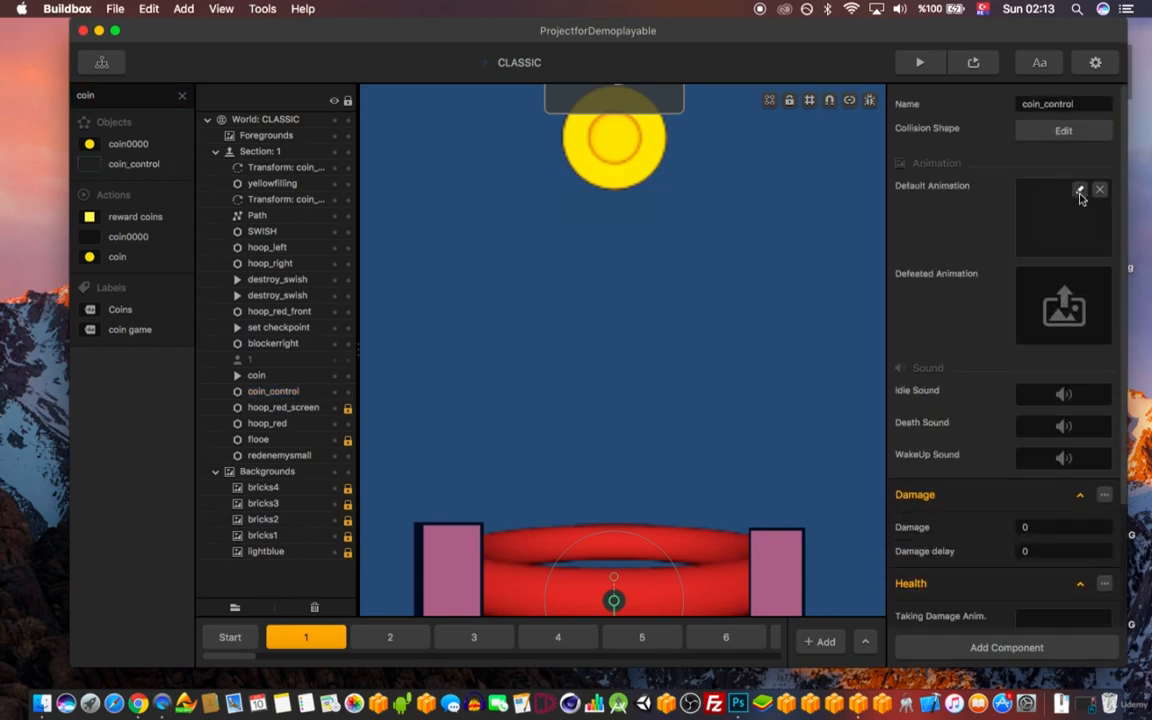
{"action": "left_click", "coordinate": [1079, 189]}
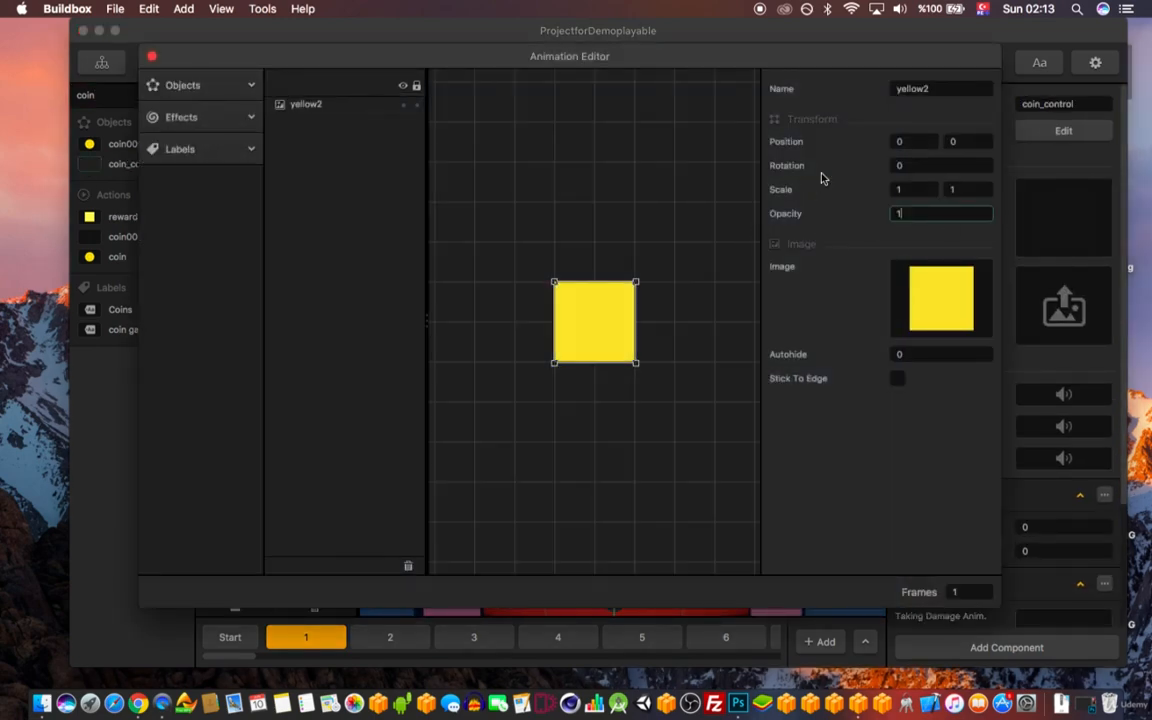
{"action": "left_click", "coordinate": [151, 56]}
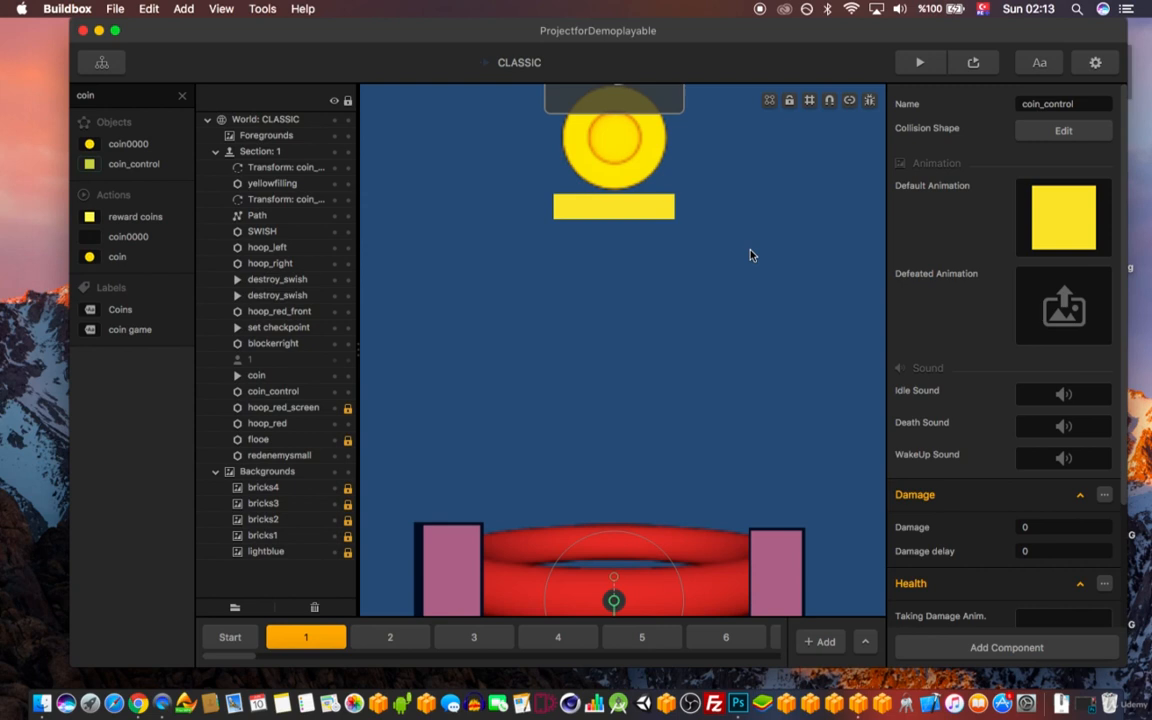
- Examine the properties of the coin_control bar under the coin and of the Transform below the hoop
{"action": "left_click", "coordinate": [636, 197]}
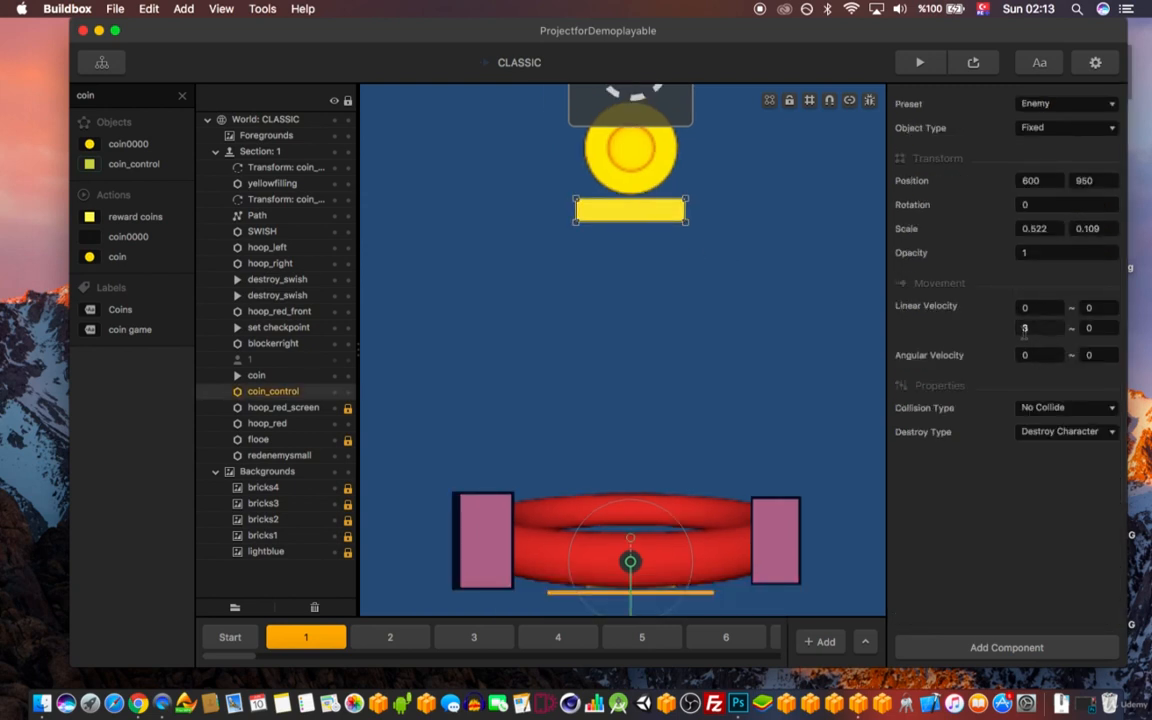
{"action": "scroll", "coordinate": [742, 309], "scroll_direction": "down", "scroll_amount": 5}
{"action": "left_click_drag", "start_coordinate": [730, 334], "coordinate": [716, 325]}
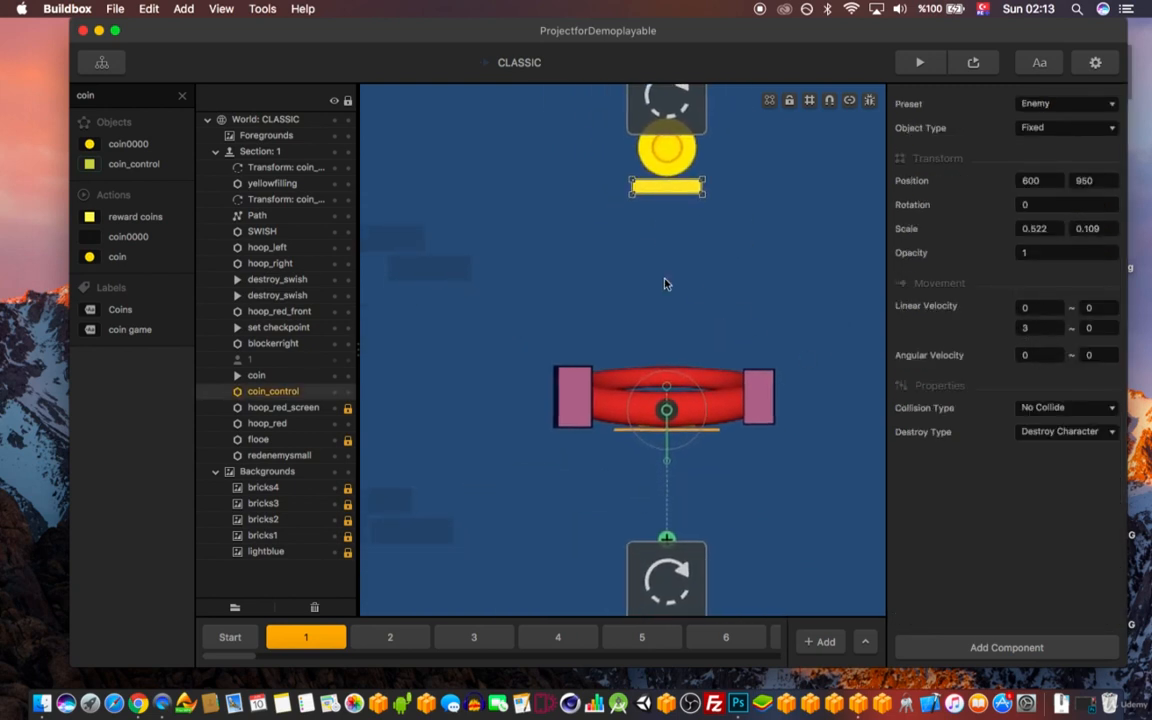
{"action": "left_click_drag", "start_coordinate": [731, 437], "coordinate": [687, 406]}
{"action": "left_click_drag", "start_coordinate": [681, 247], "coordinate": [669, 185]}
{"action": "left_click", "coordinate": [628, 472]}
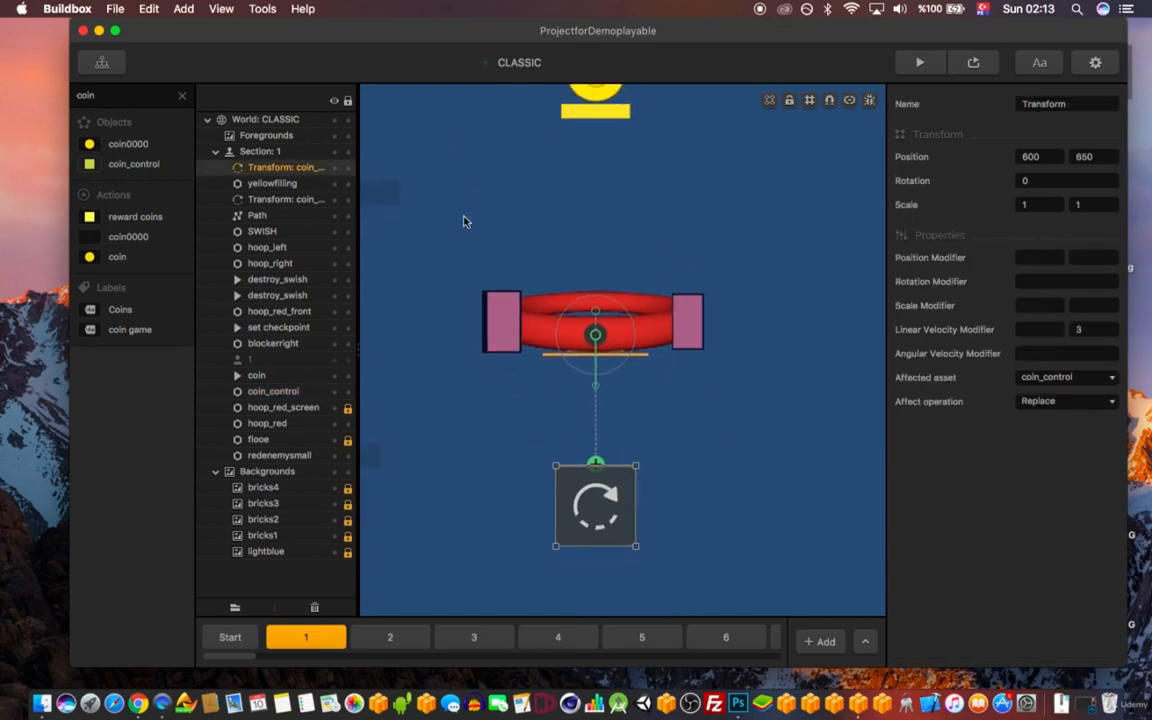
- Clear the asset search and add a Transform logic object above and left of the hoop, at about 499, 878
{"action": "left_click", "coordinate": [182, 97]}
{"action": "left_click", "coordinate": [121, 189]}
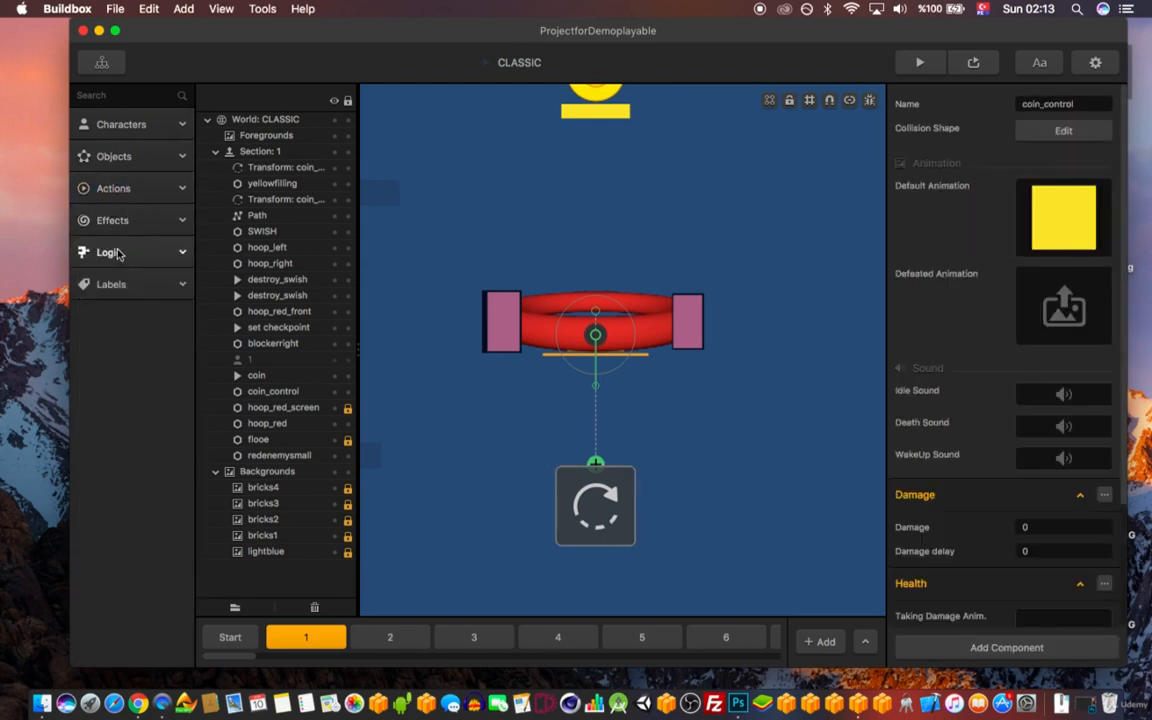
{"action": "left_click", "coordinate": [115, 253]}
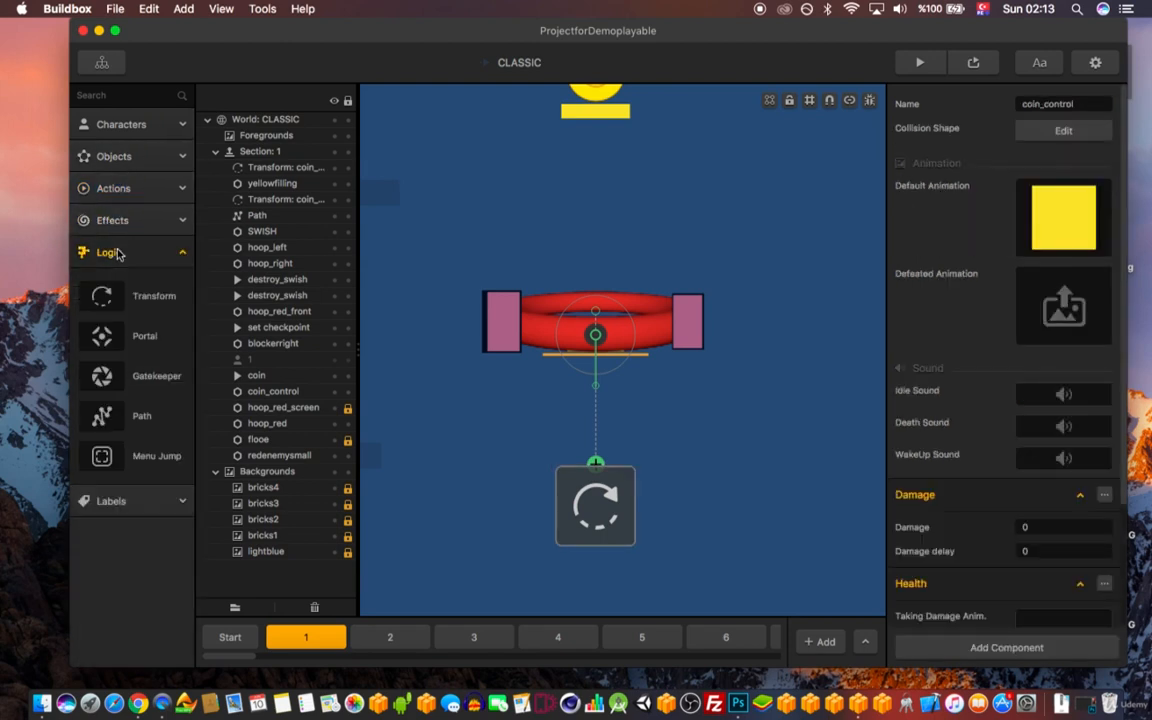
{"action": "left_click_drag", "start_coordinate": [101, 296], "coordinate": [453, 216]}
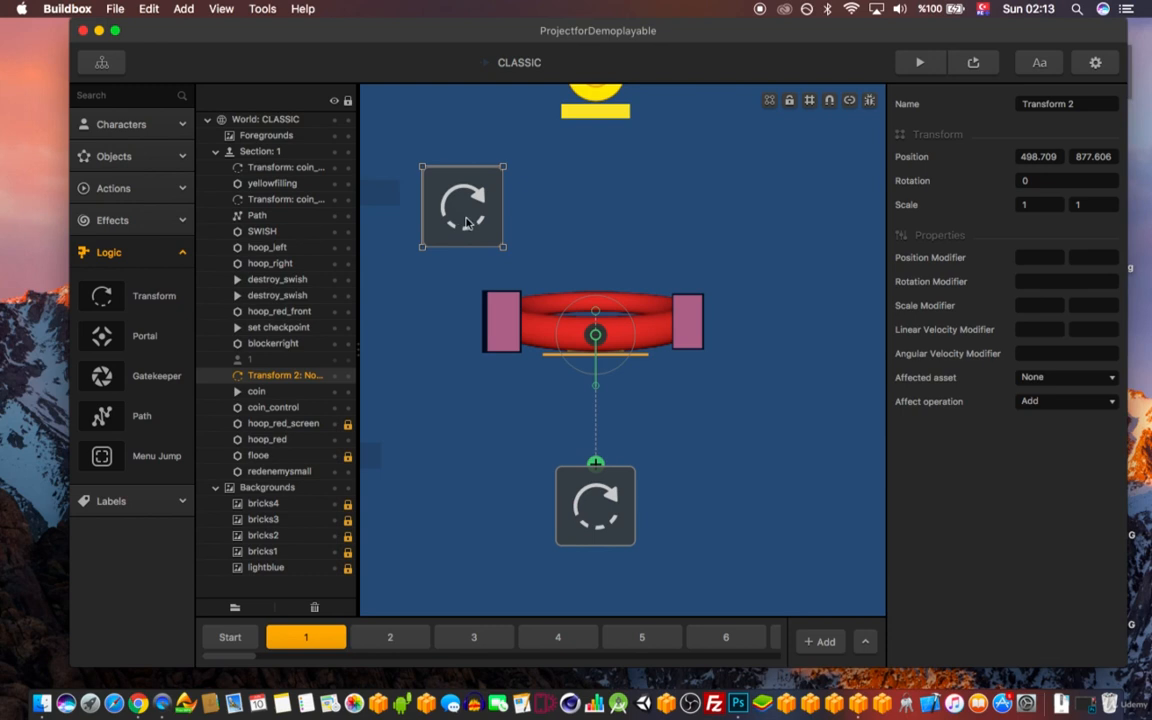
- Delete the extra Transform above the hoop and examine the linear velocity modifier of the Transform below the hoop
{"action": "key", "text": "Delete"}
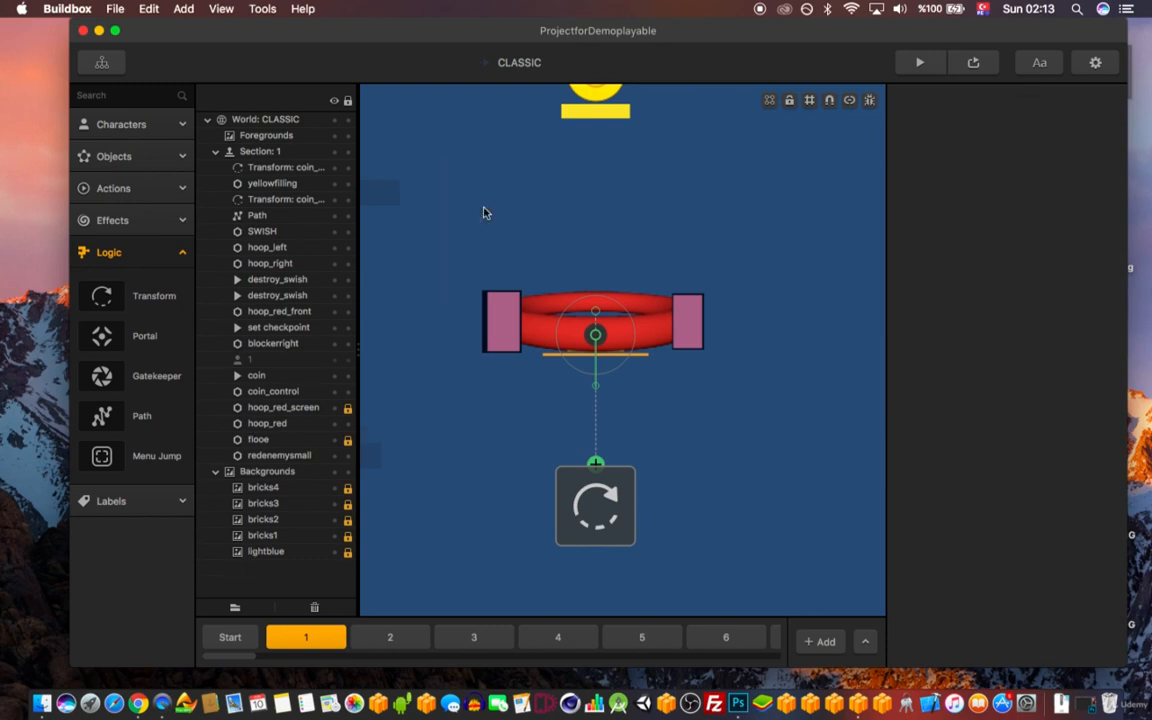
{"action": "left_click", "coordinate": [612, 475]}
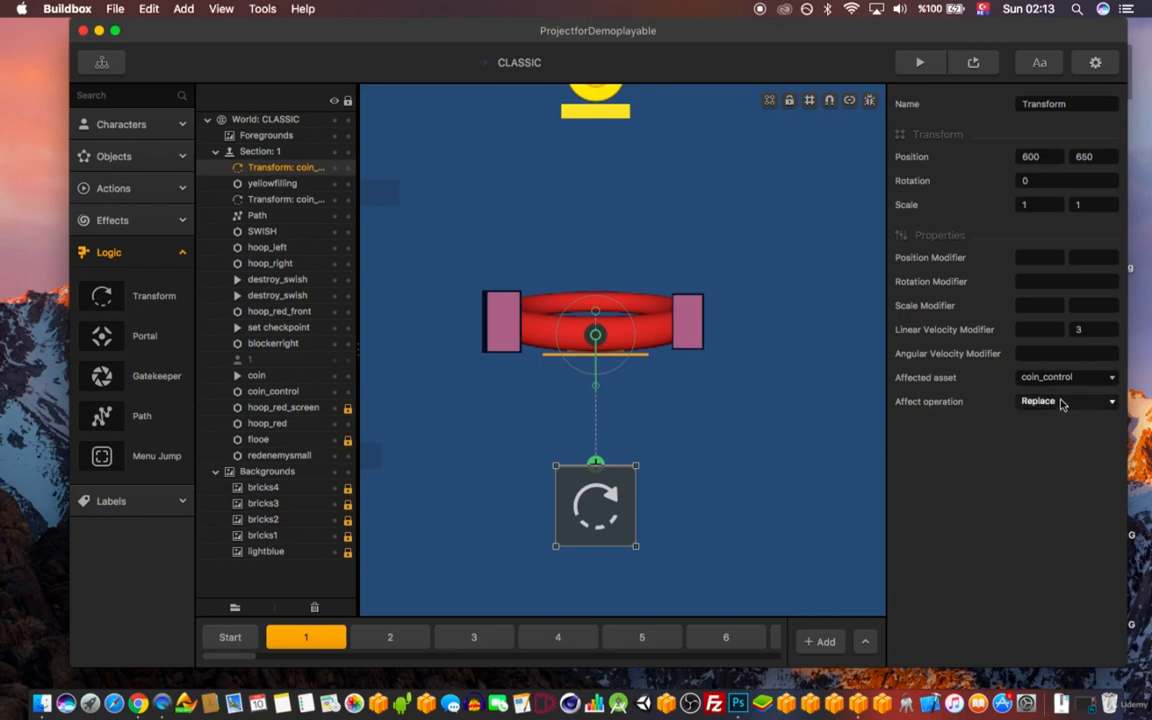
{"action": "left_click_drag", "start_coordinate": [1092, 331], "coordinate": [1069, 334]}
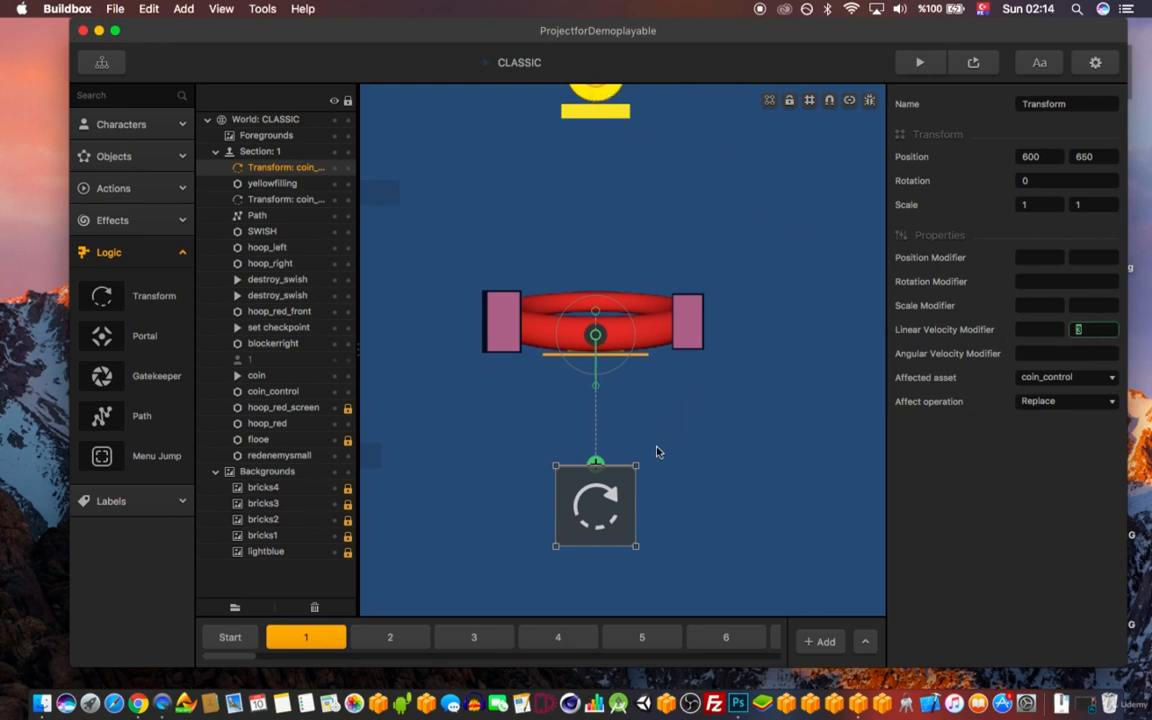
- Compare the velocity settings of the coin_control bar with those of the Transform above the coin
{"action": "right_click_drag", "start_coordinate": [752, 248], "coordinate": [762, 355]}
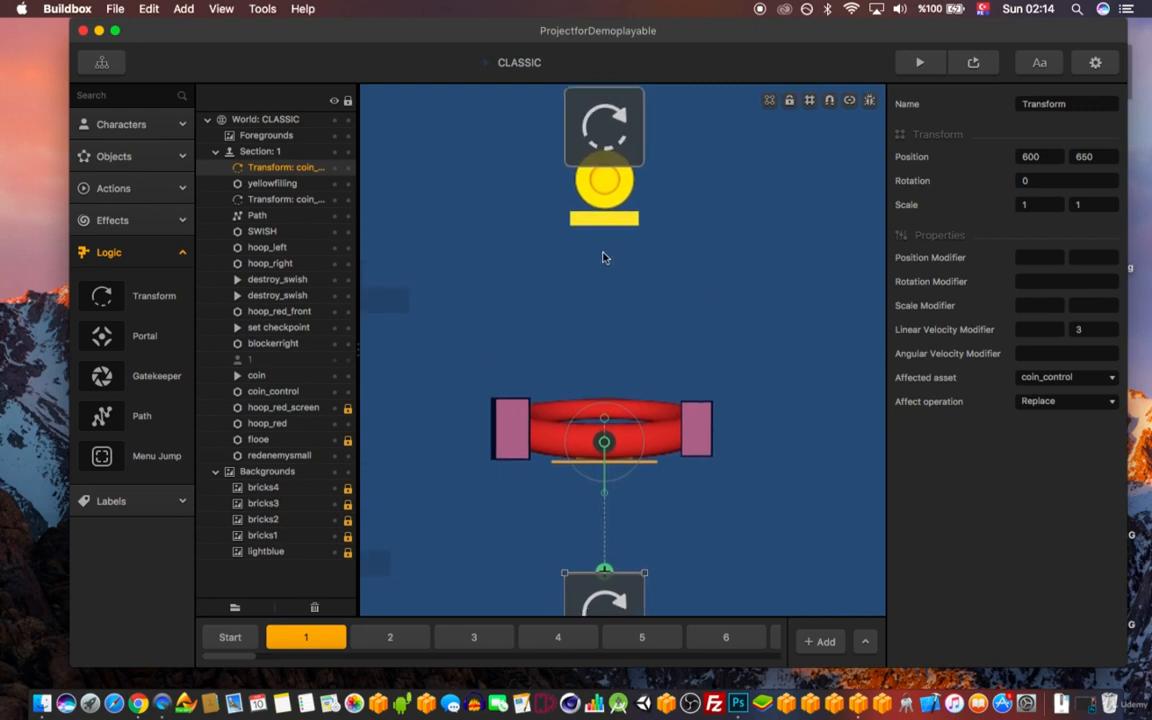
{"action": "left_click", "coordinate": [621, 219]}
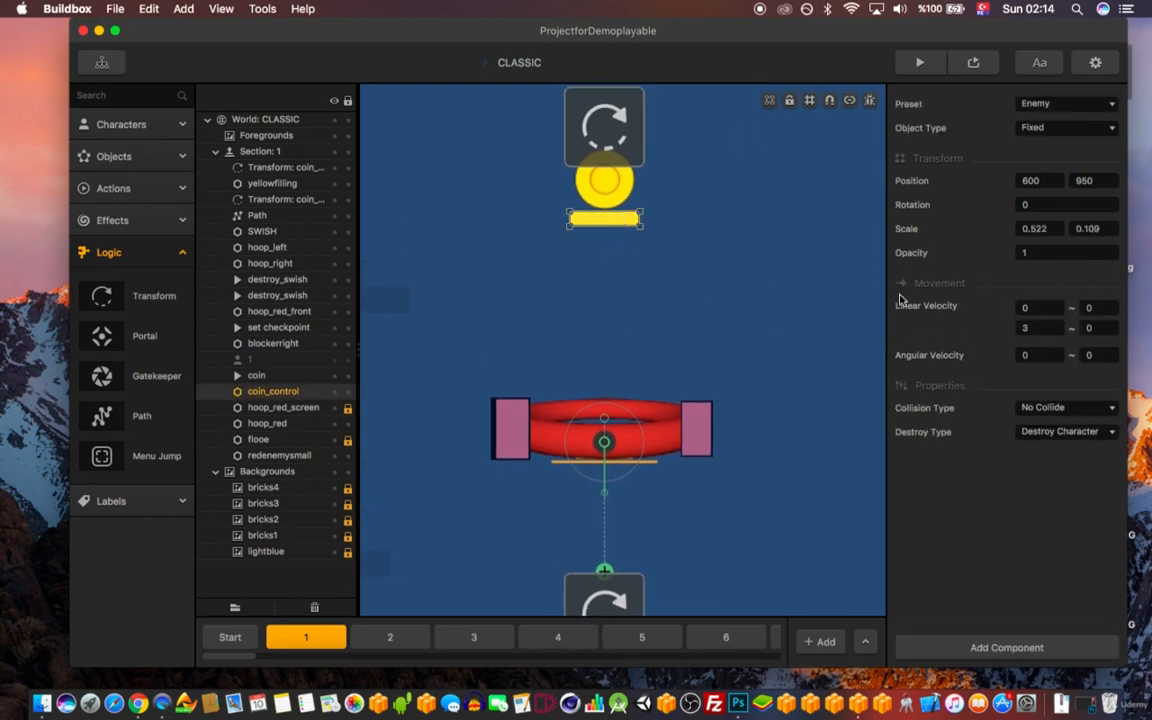
{"action": "left_click", "coordinate": [592, 111]}
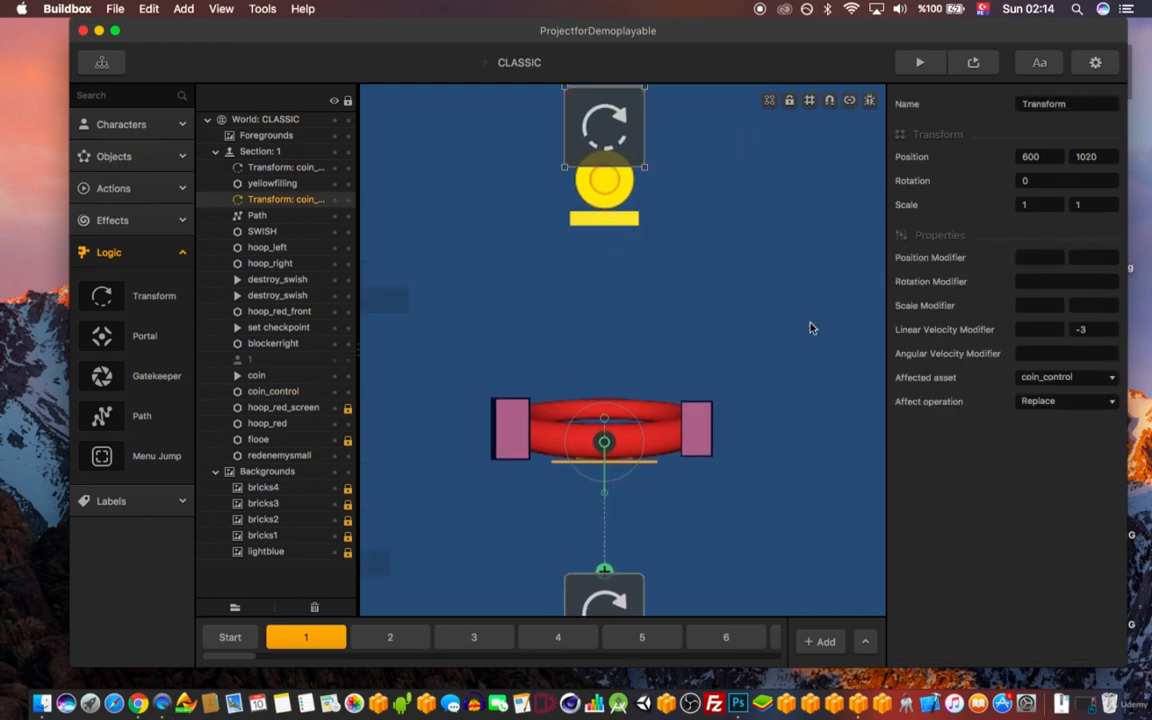
{"action": "scroll", "coordinate": [728, 319], "scroll_direction": "down", "scroll_amount": 2}
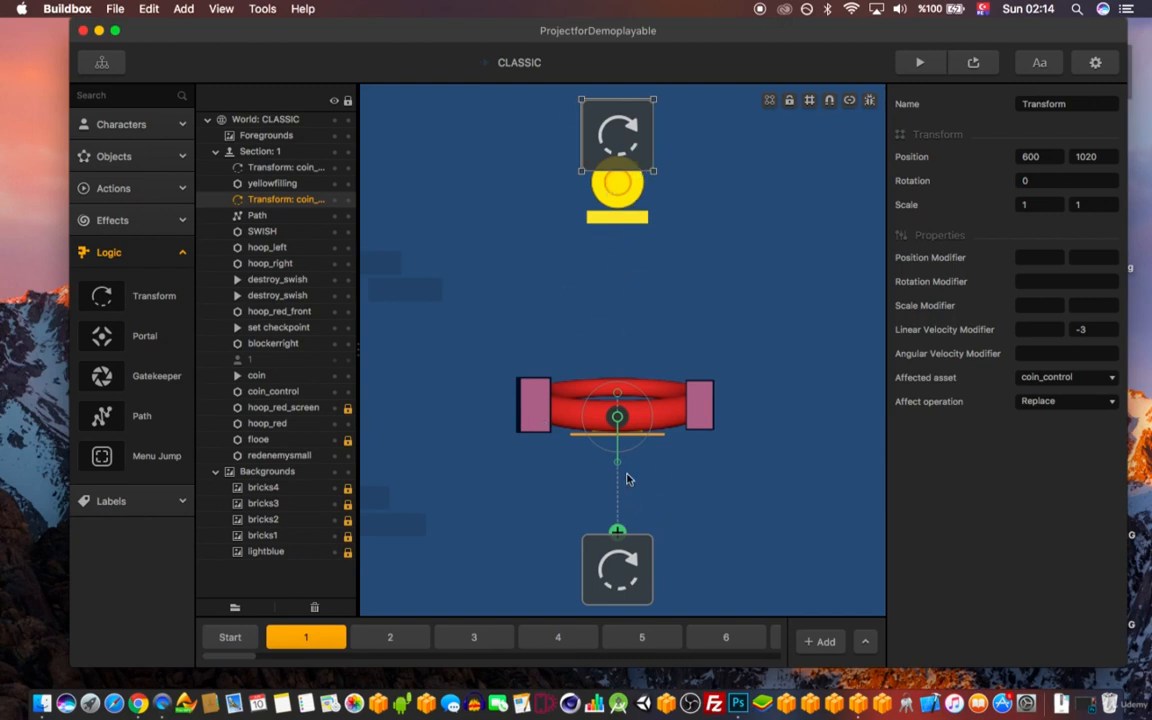
- Preview the game, shoot the ball through the hoop while watching the coin_control bar, and close the preview
{"action": "left_click", "coordinate": [919, 64]}
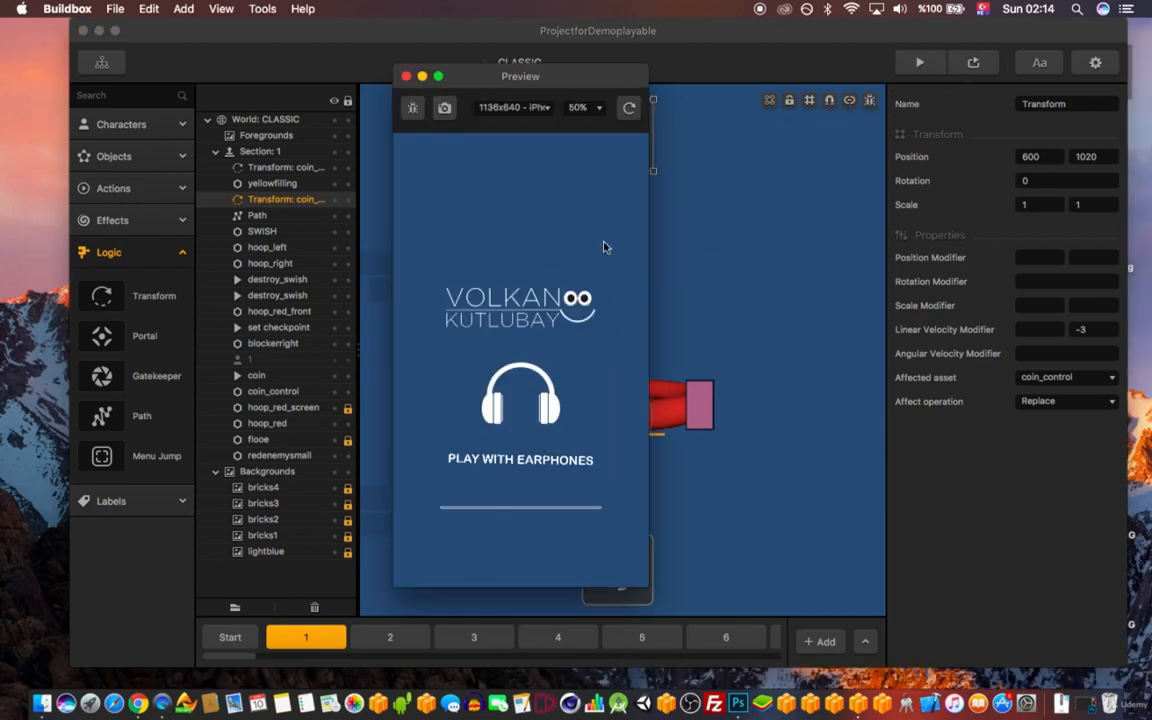
{"action": "left_click", "coordinate": [573, 296]}
{"action": "left_click", "coordinate": [573, 297]}
{"action": "left_click", "coordinate": [573, 297]}
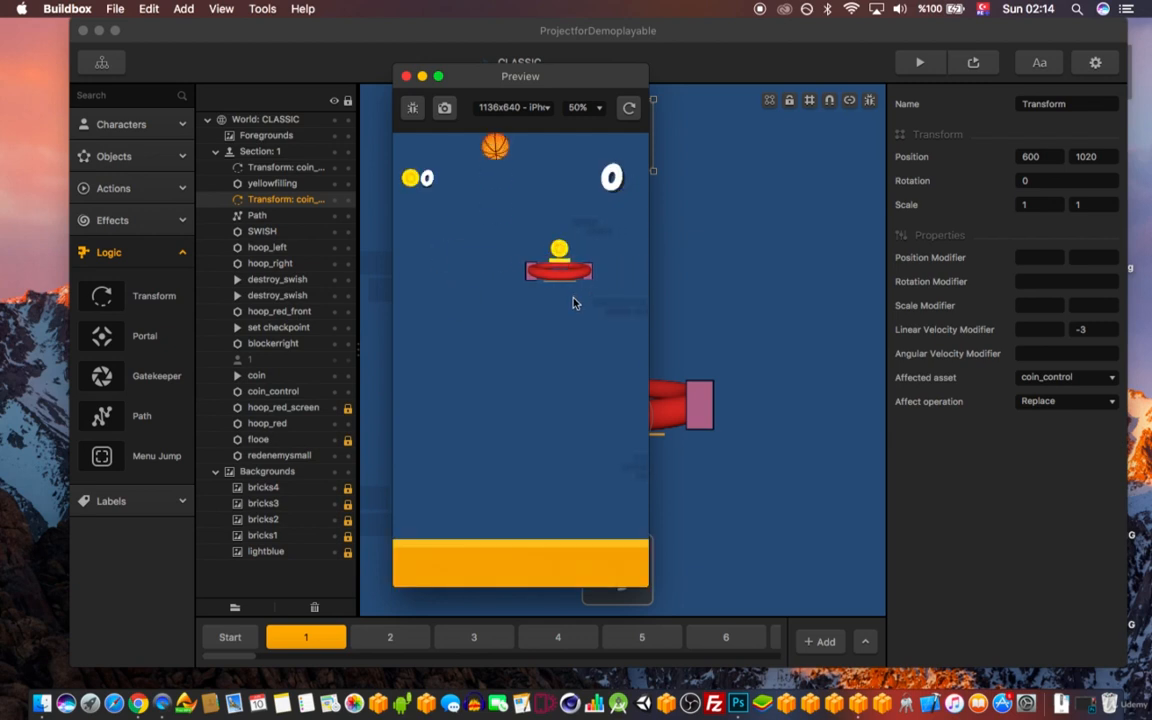
{"action": "left_click", "coordinate": [575, 312]}
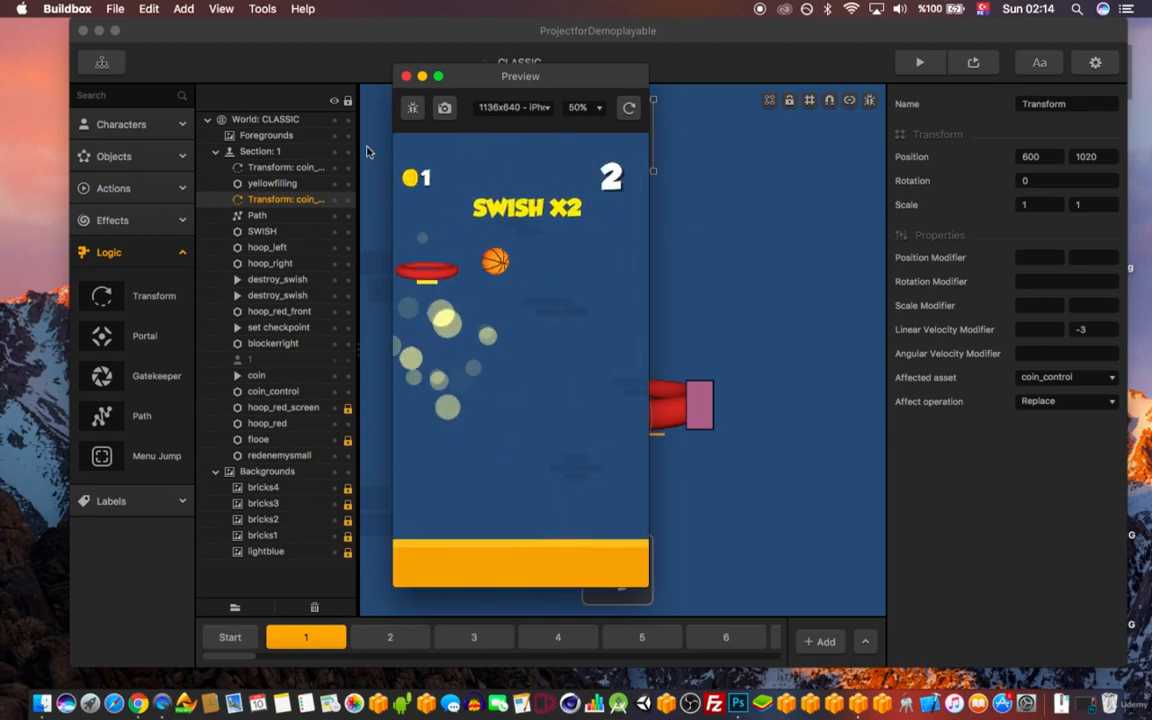
{"action": "left_click", "coordinate": [407, 77]}
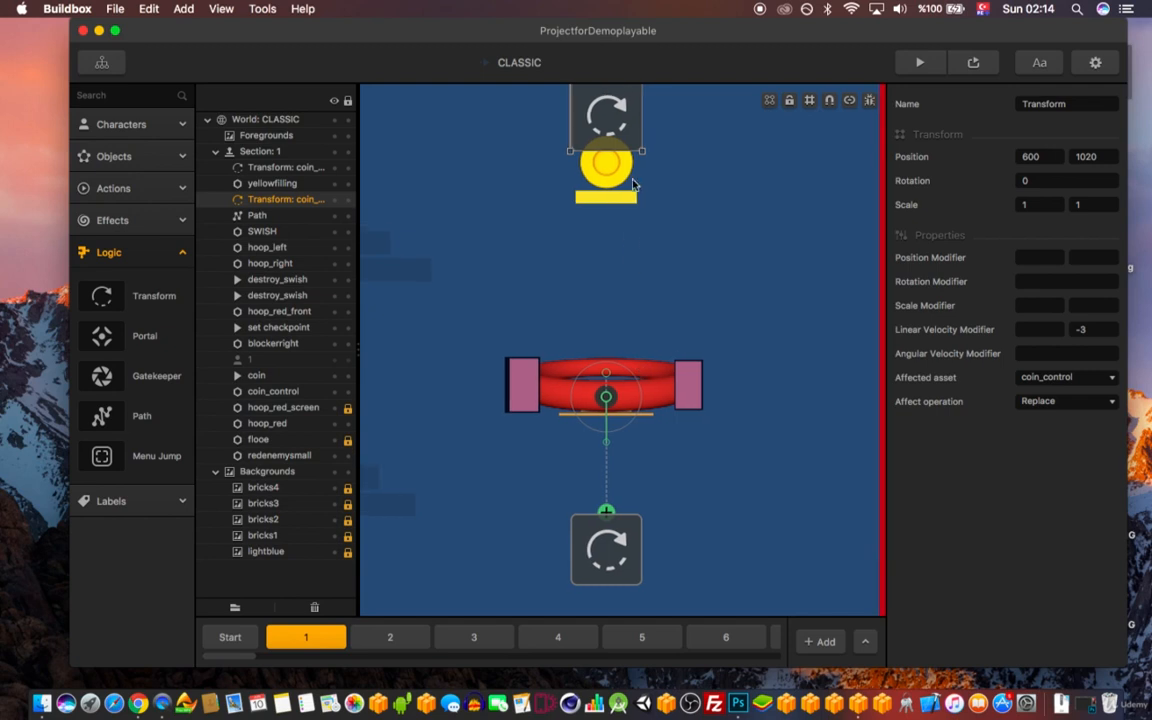
- Select the coin_control bar and review its properties and its placement relative to the hoop and both Transforms
{"action": "left_click", "coordinate": [604, 198]}
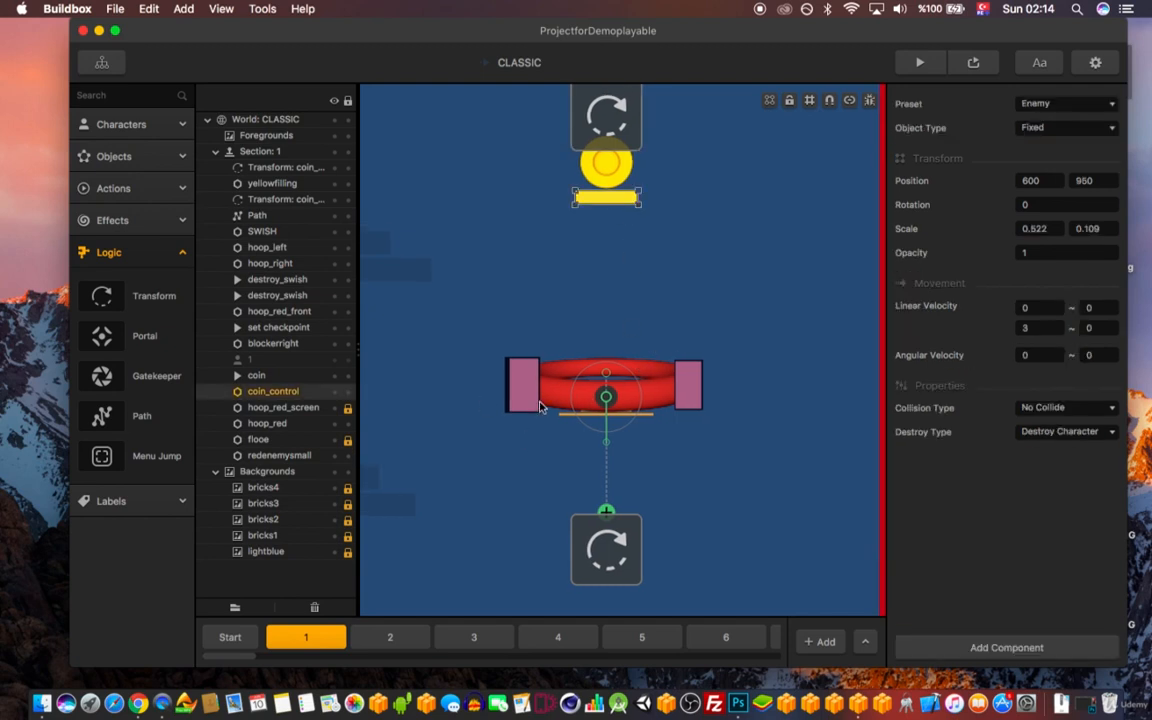
{"action": "scroll", "coordinate": [625, 248], "scroll_direction": "down", "scroll_amount": 5}
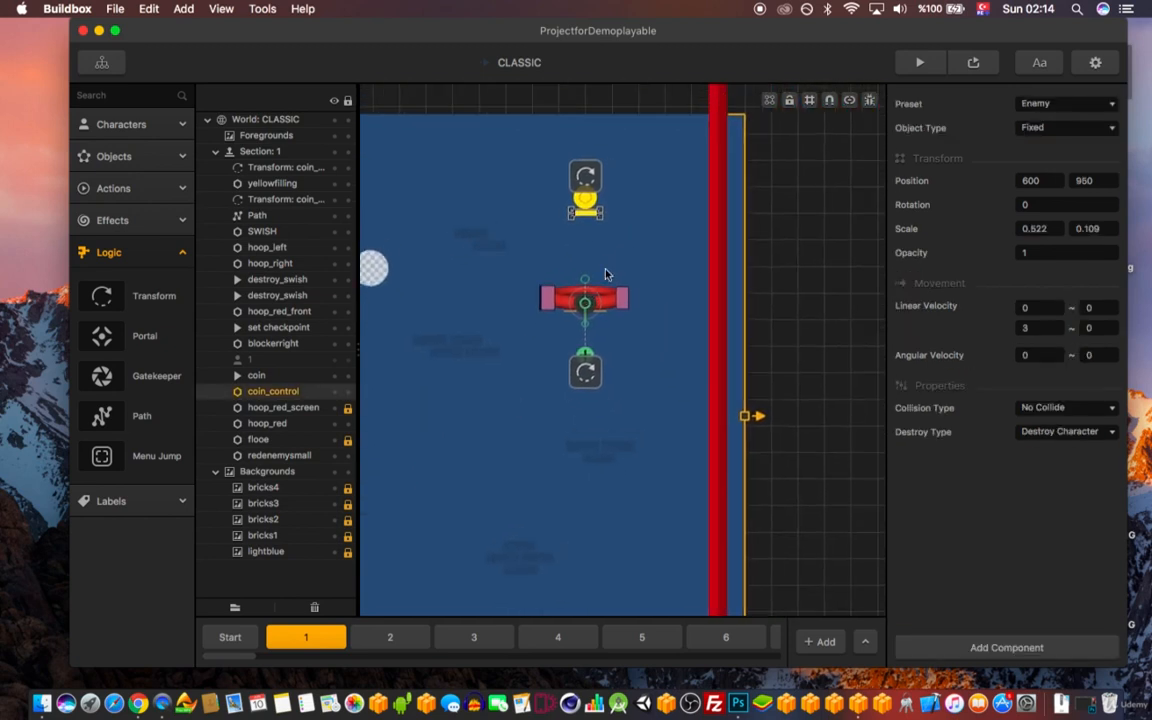
{"action": "scroll", "coordinate": [625, 310], "scroll_direction": "up", "scroll_amount": 4}
{"action": "scroll", "coordinate": [627, 316], "scroll_direction": "down", "scroll_amount": 4}
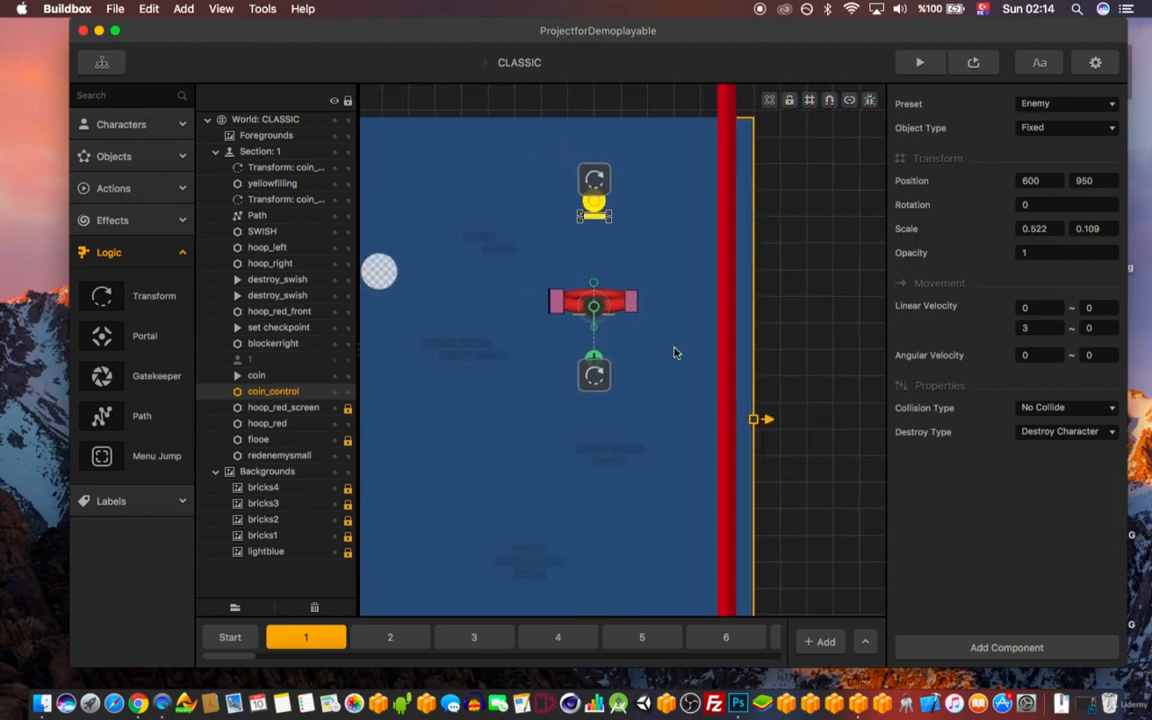
{"action": "scroll", "coordinate": [768, 390], "scroll_direction": "down", "scroll_amount": 1}
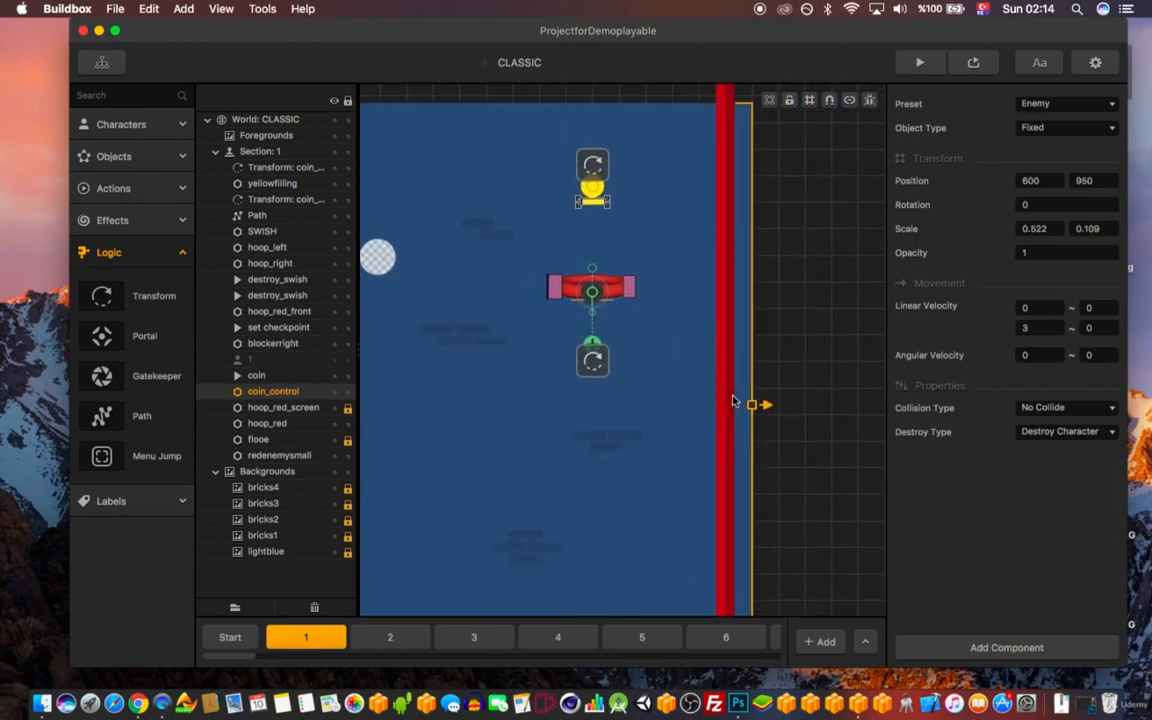
- Browse the object assets and select the vertical red wall in the scene to identify which object it is
{"action": "left_click", "coordinate": [110, 252]}
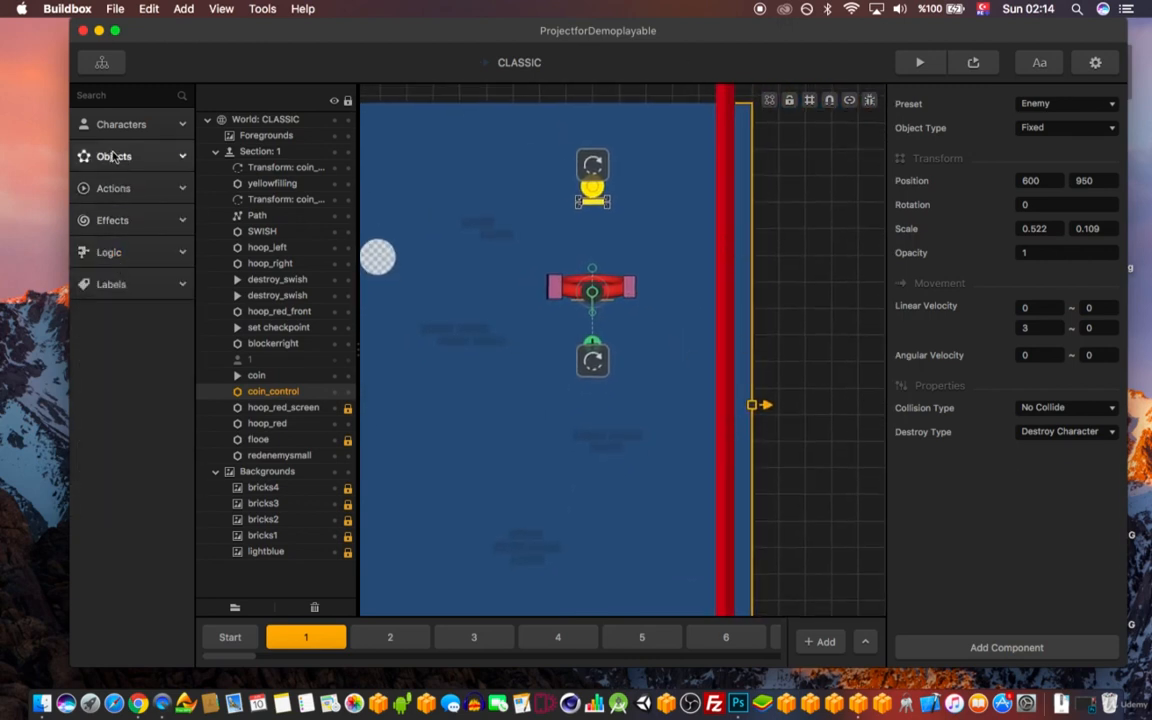
{"action": "left_click", "coordinate": [113, 156]}
{"action": "scroll", "coordinate": [130, 350], "scroll_direction": "down", "scroll_amount": 3}
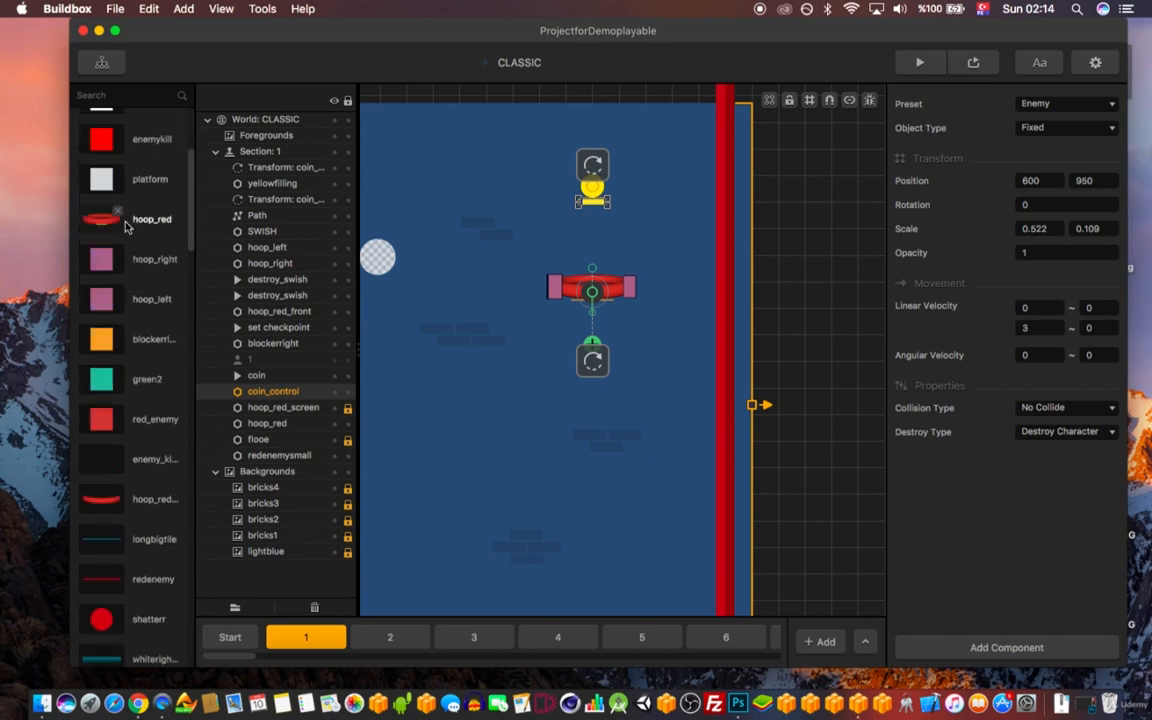
{"action": "left_click", "coordinate": [728, 188]}
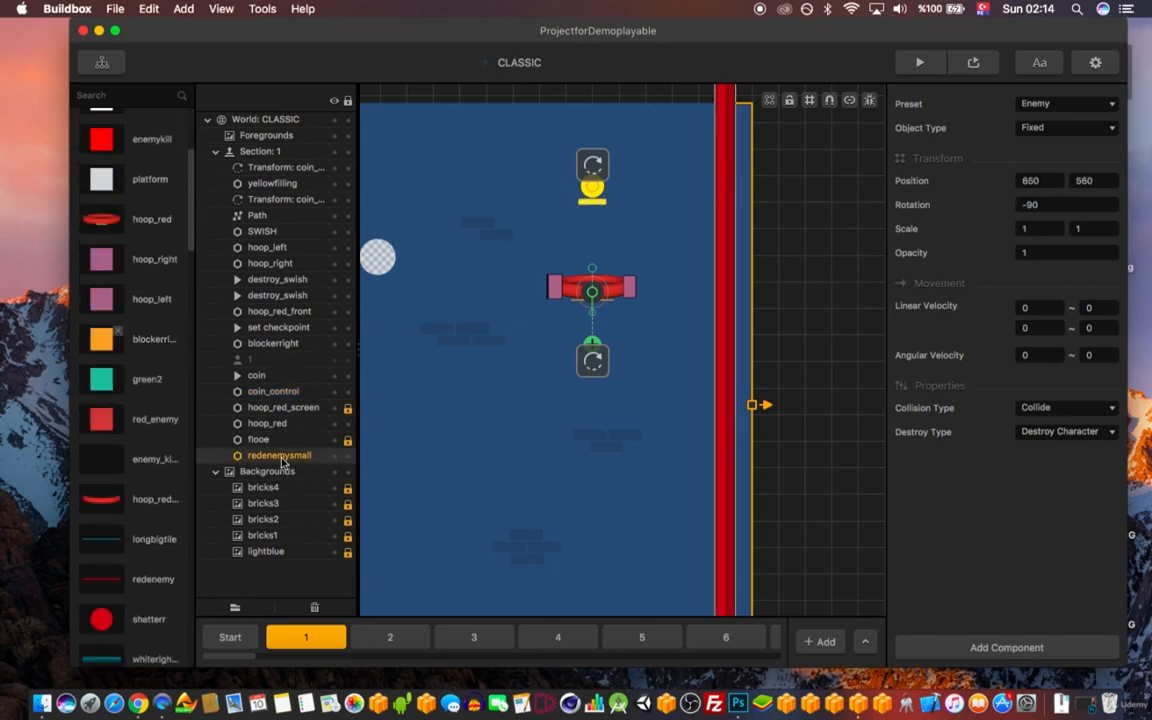
{"action": "scroll", "coordinate": [628, 321], "scroll_direction": "down", "scroll_amount": 3}
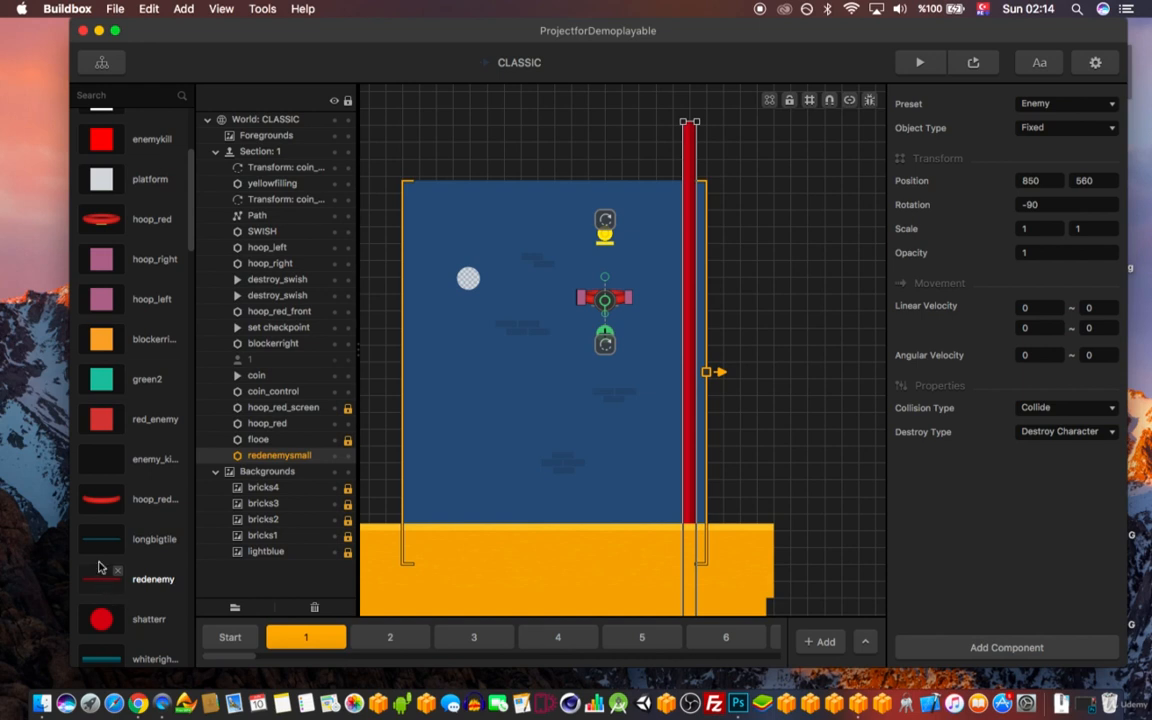
- Search the assets for "redenemy" and show the asset properties of redenemysmall
{"action": "scroll", "coordinate": [99, 567], "scroll_direction": "up", "scroll_amount": 5}
{"action": "left_click", "coordinate": [127, 95]}
{"action": "type", "text": "red "}
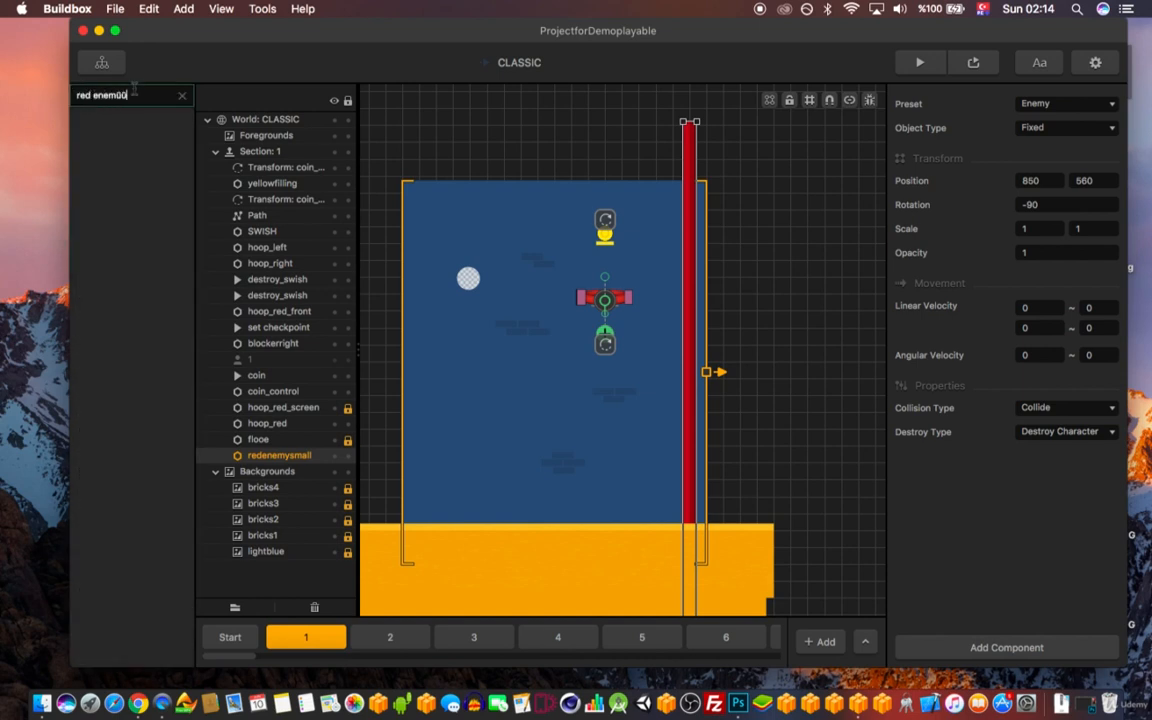
{"action": "type", "text": "en"}
{"action": "key", "text": "BackSpace"}
{"action": "key", "text": "BackSpace"}
{"action": "key", "text": "BackSpace"}
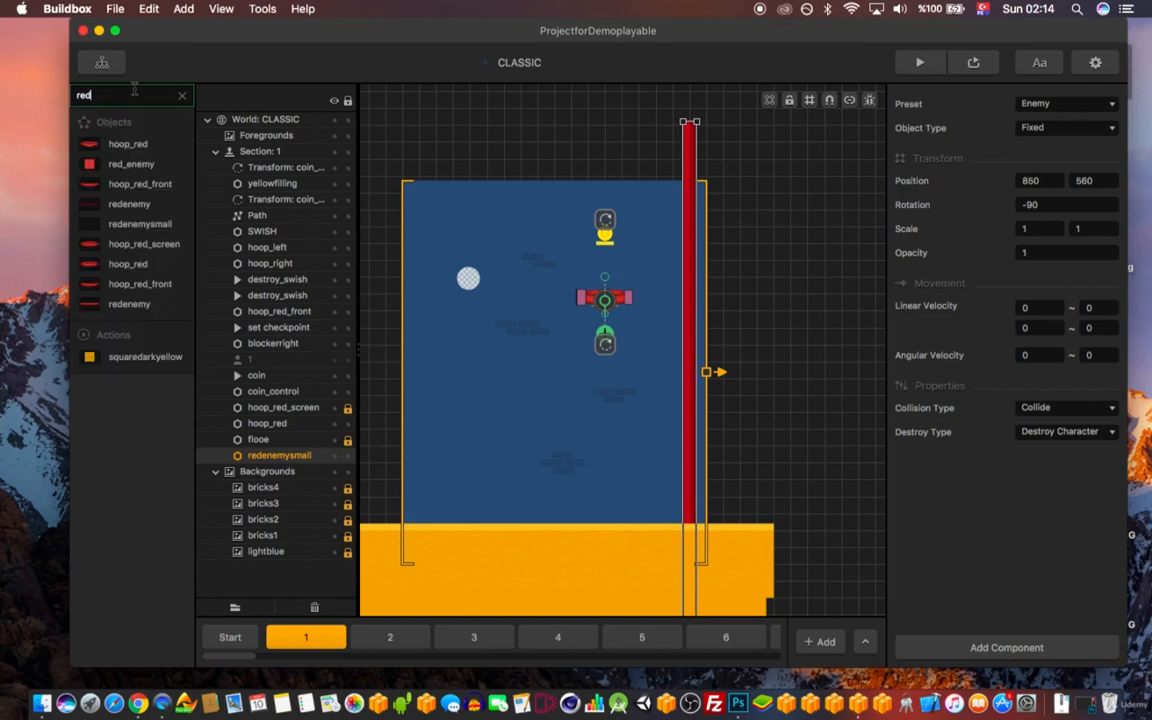
{"action": "type", "text": "enemy"}
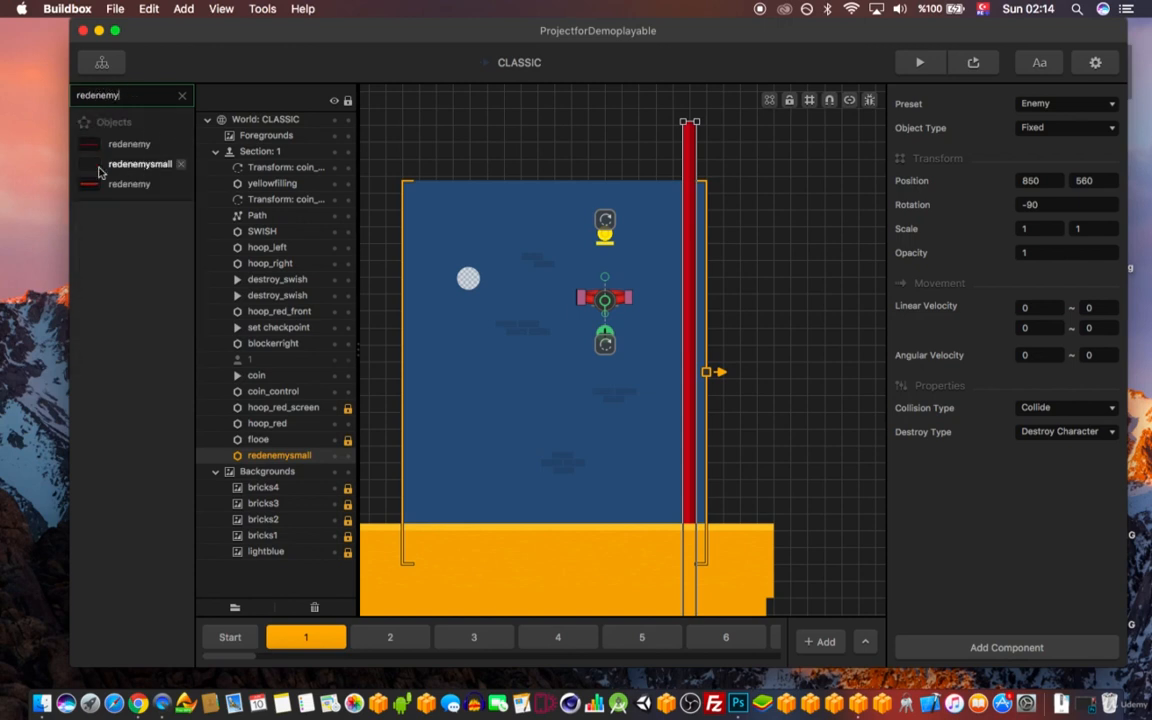
{"action": "left_click", "coordinate": [140, 163]}
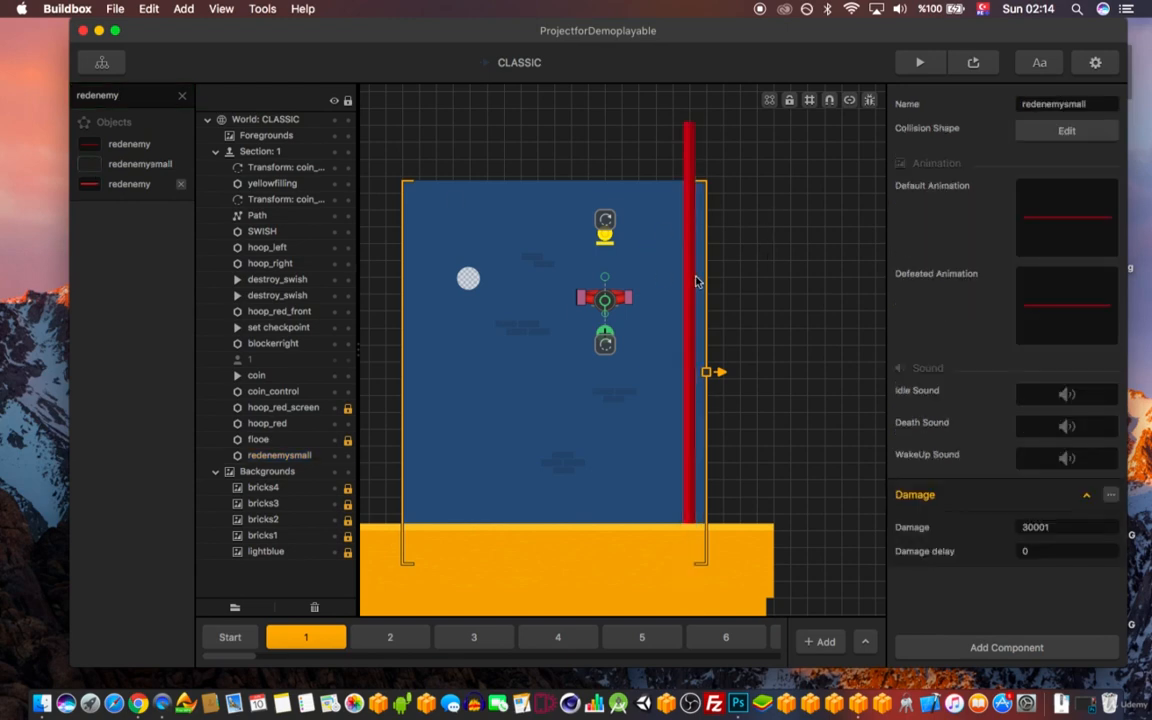
- Inspect both floordestroy pieces in redenemysmall's defeated animation, including their linear velocities, and close the Animation Editor
{"action": "scroll", "coordinate": [697, 282], "scroll_direction": "up", "scroll_amount": 2}
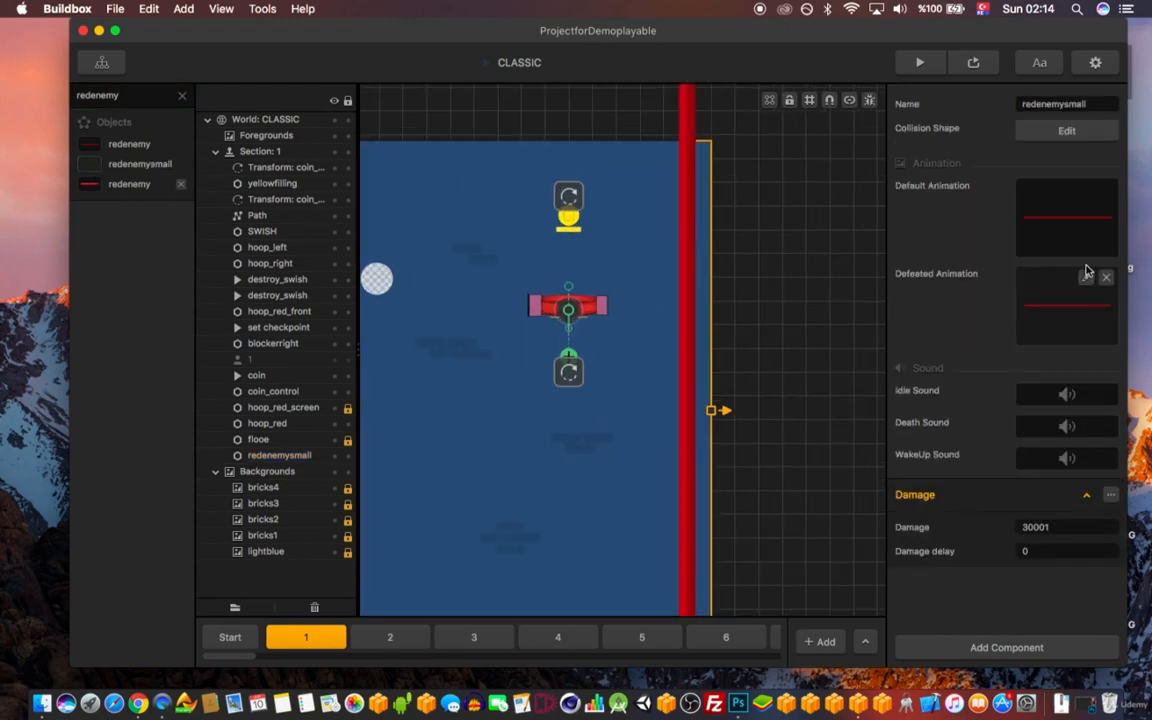
{"action": "left_click", "coordinate": [1083, 270]}
{"action": "scroll", "coordinate": [643, 307], "scroll_direction": "down", "scroll_amount": 2}
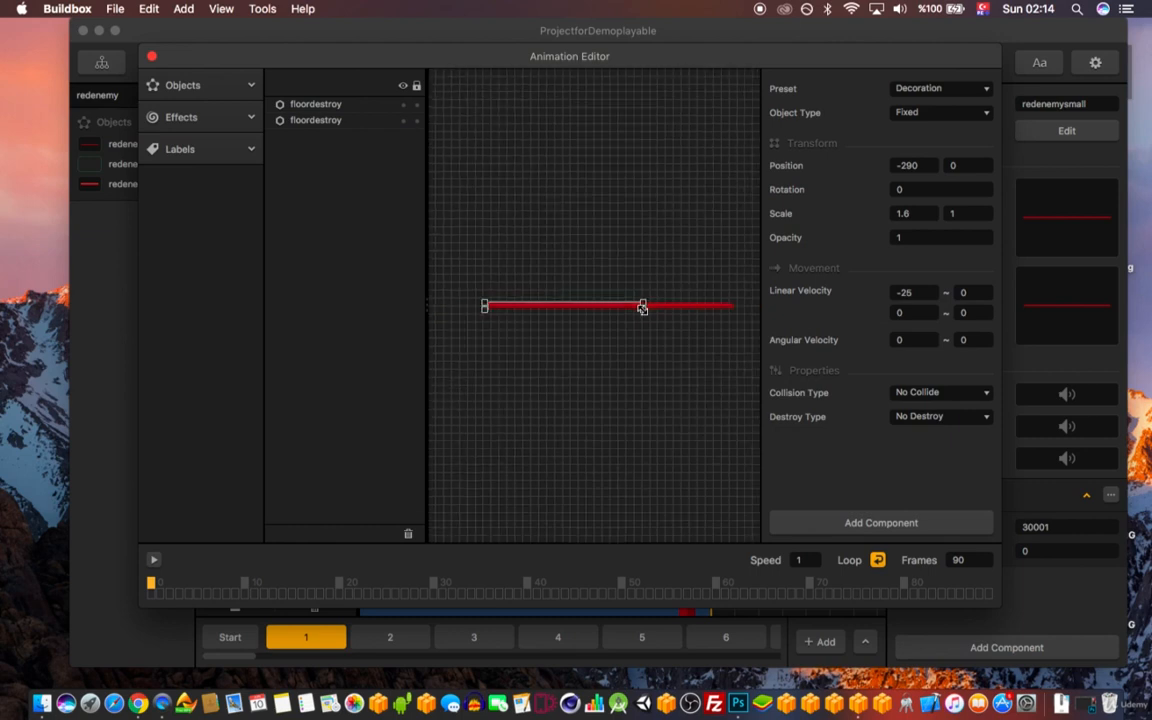
{"action": "scroll", "coordinate": [630, 320], "scroll_direction": "up", "scroll_amount": 4}
{"action": "scroll", "coordinate": [572, 386], "scroll_direction": "up", "scroll_amount": 3}
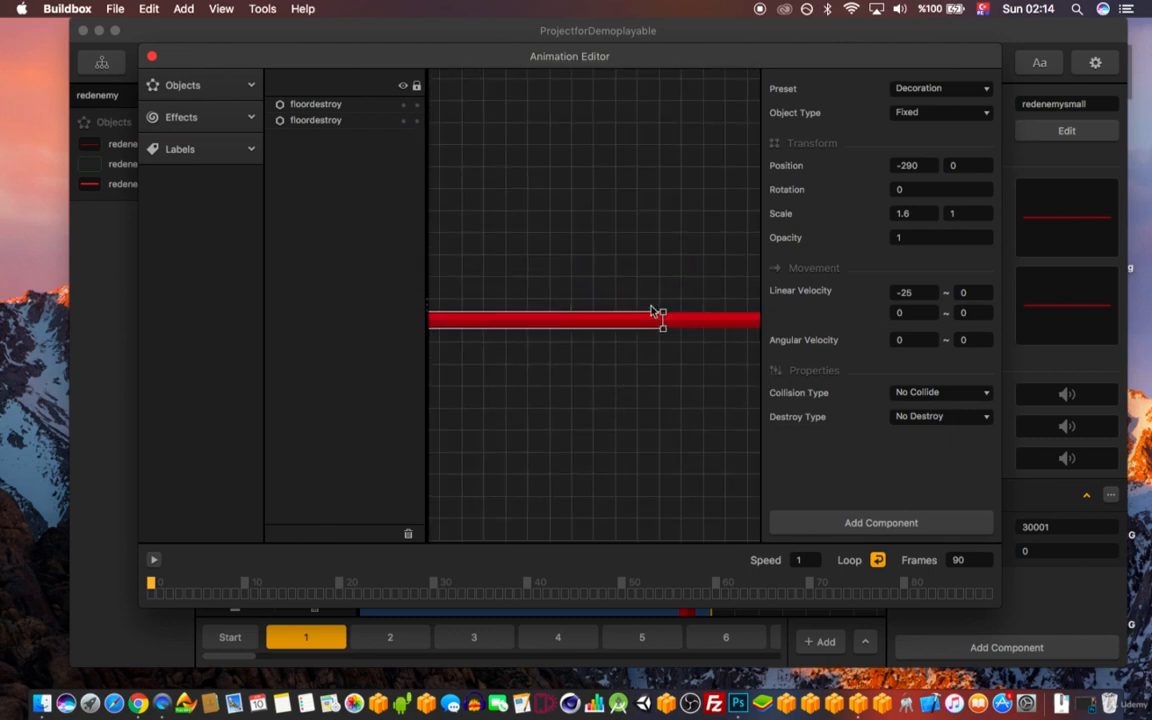
{"action": "left_click", "coordinate": [684, 309]}
{"action": "left_click", "coordinate": [686, 323]}
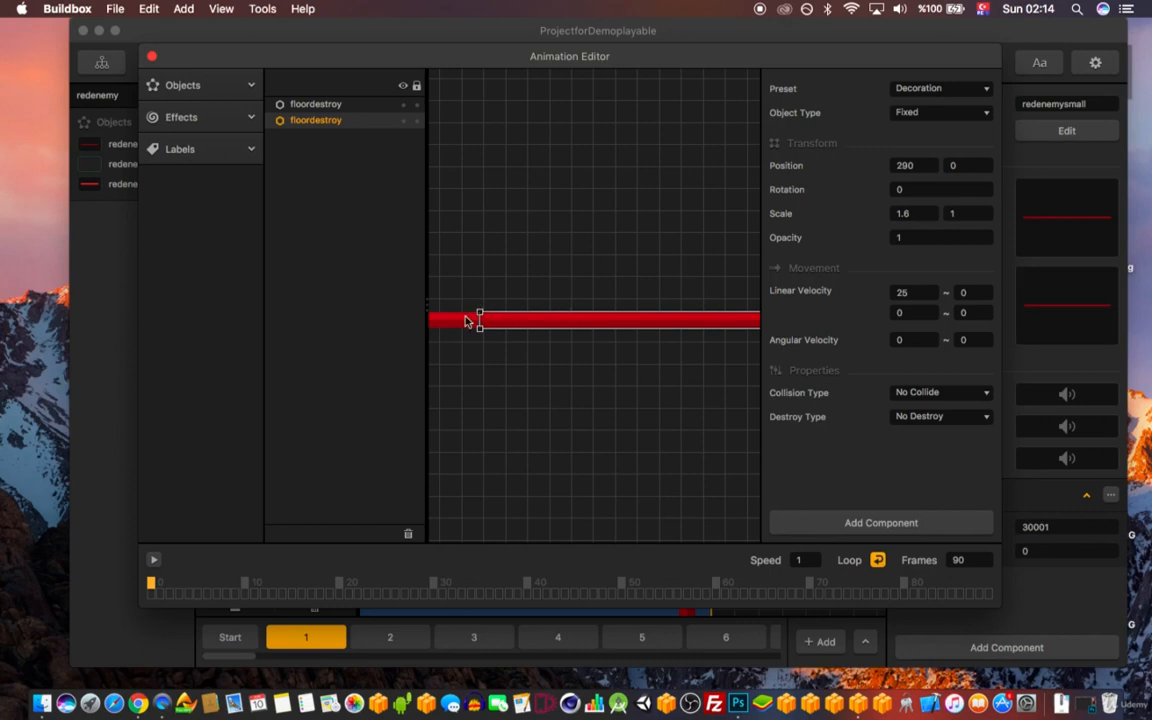
{"action": "left_click", "coordinate": [661, 322]}
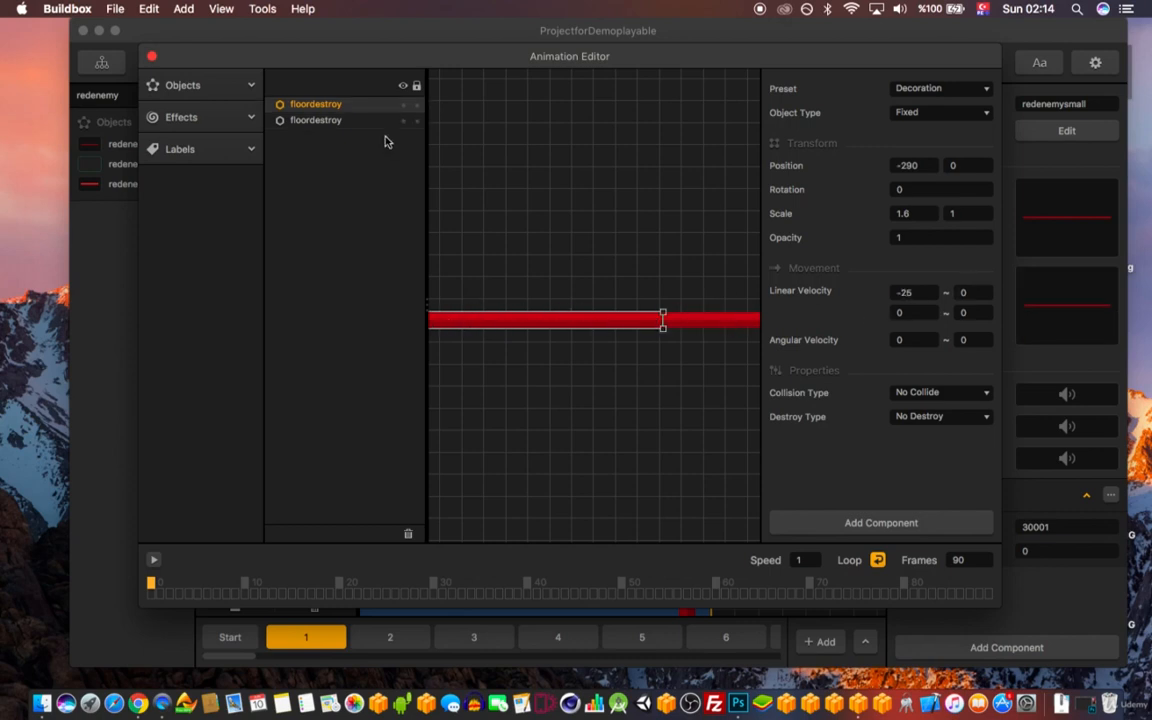
{"action": "left_click", "coordinate": [151, 56]}
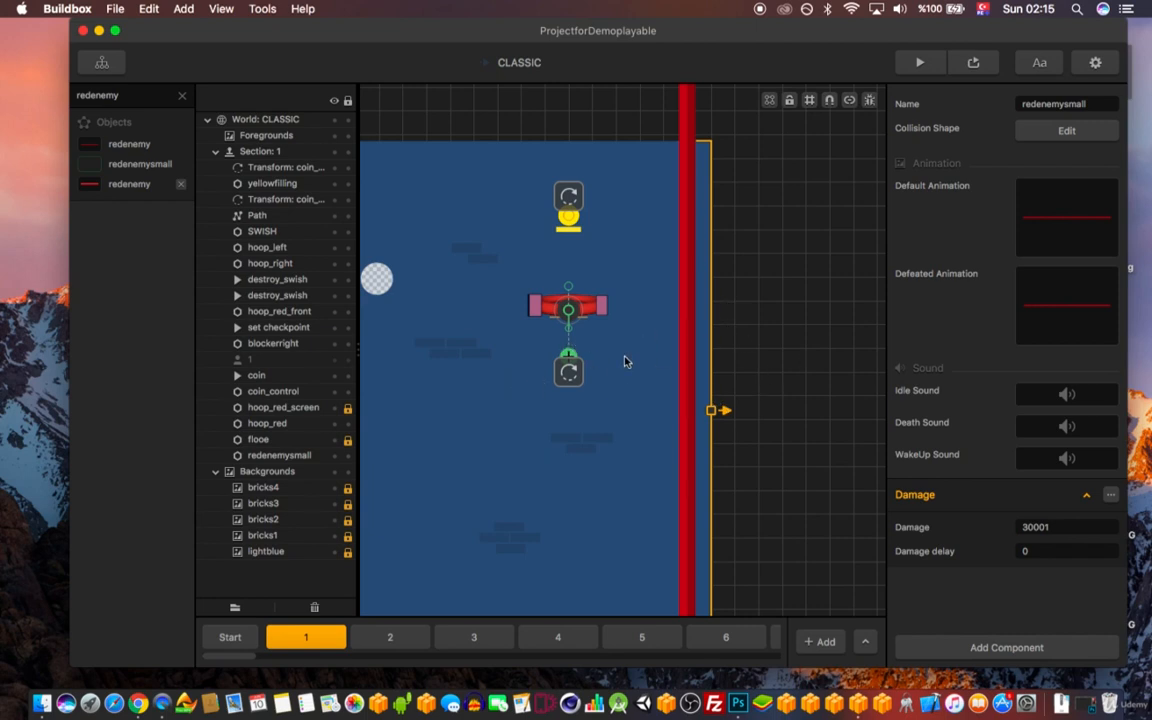
- Select the red wall in the scene and examine its properties and extent across the section
{"action": "left_click", "coordinate": [689, 306]}
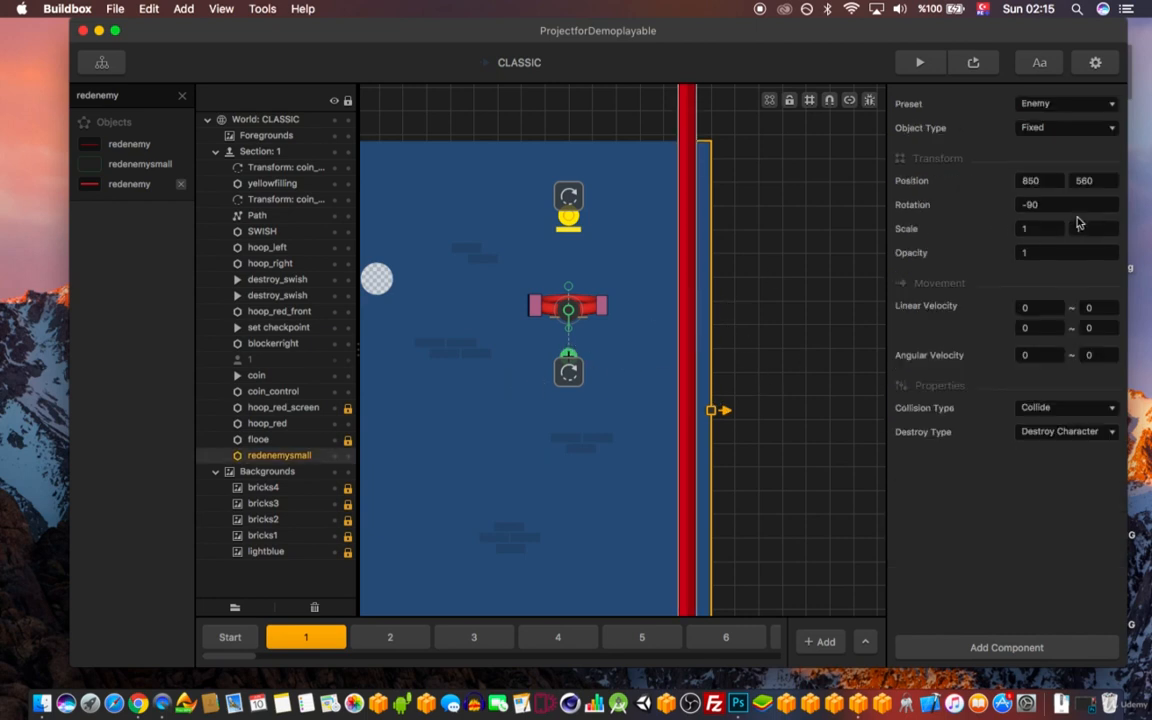
{"action": "scroll", "coordinate": [712, 334], "scroll_direction": "down", "scroll_amount": 3}
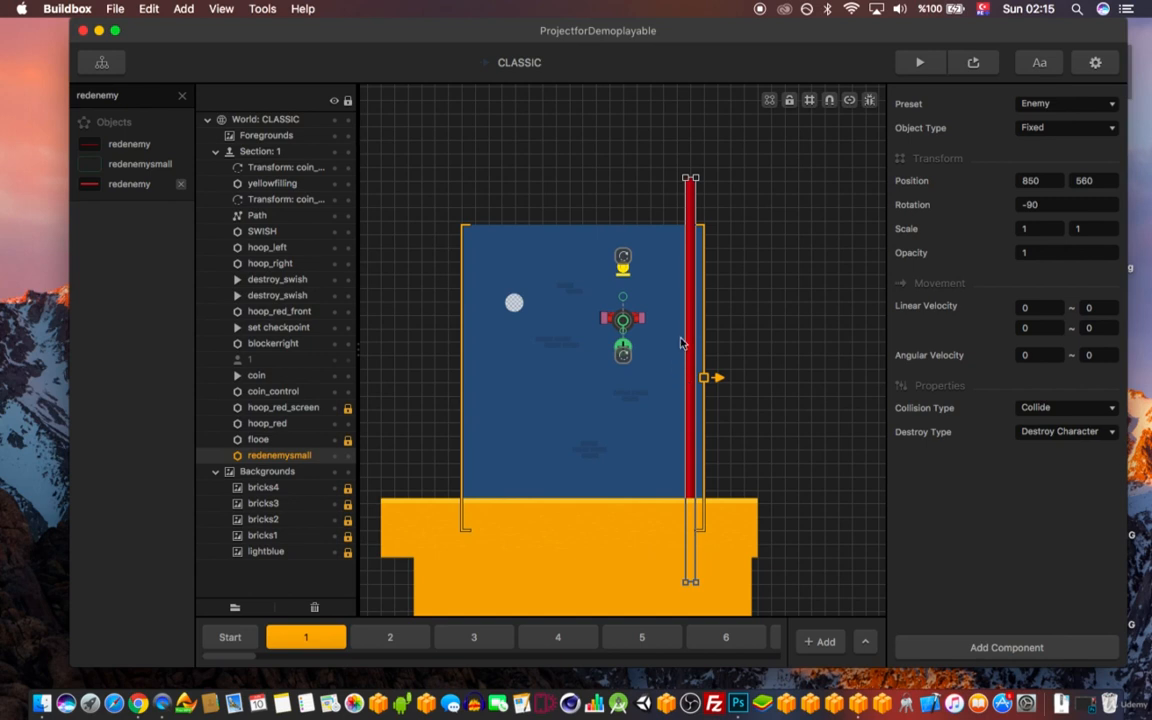
{"action": "scroll", "coordinate": [682, 343], "scroll_direction": "up", "scroll_amount": 3}
{"action": "scroll", "coordinate": [705, 325], "scroll_direction": "down", "scroll_amount": 1}
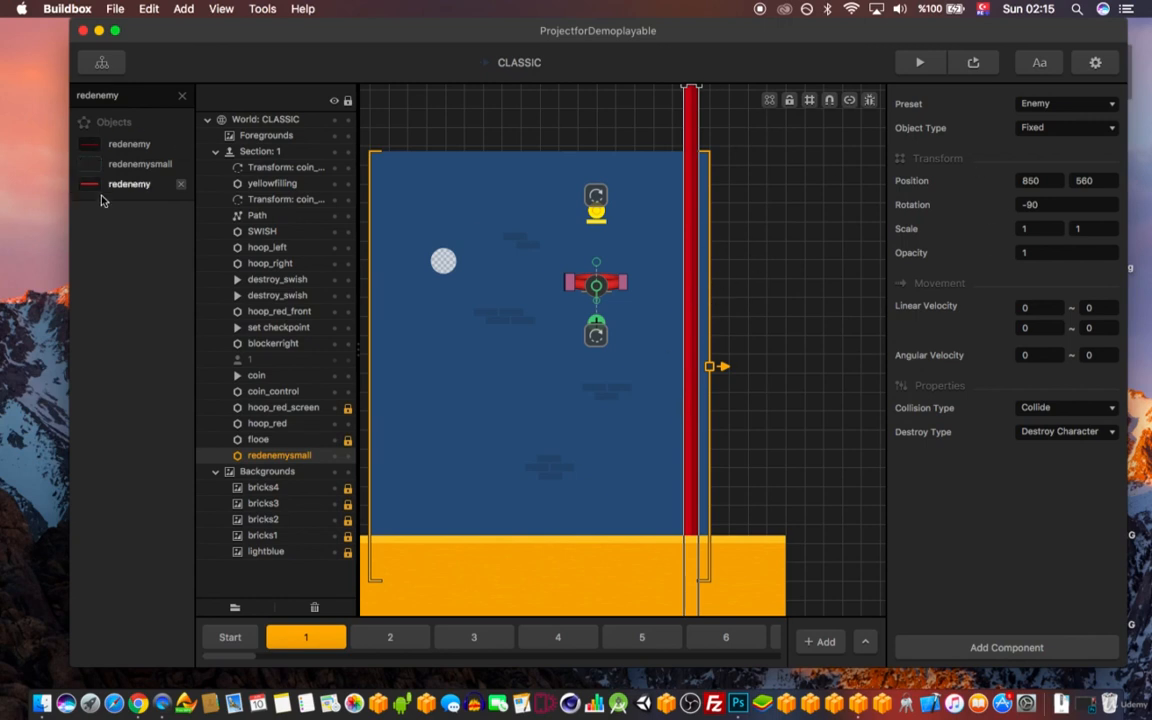
- Reopen redenemysmall's defeated animation, check the vertical linear velocity of its floordestroy piece, and return to the scene
{"action": "left_click", "coordinate": [85, 163]}
{"action": "left_click", "coordinate": [1087, 278]}
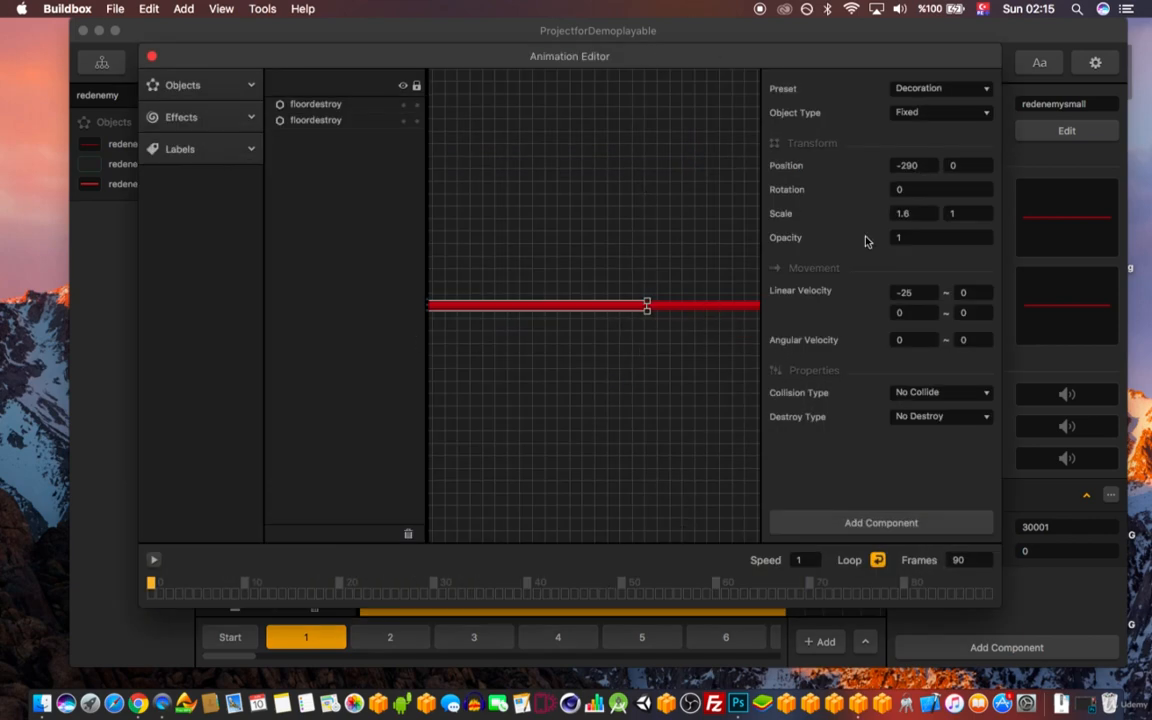
{"action": "left_click_drag", "start_coordinate": [925, 312], "coordinate": [866, 305]}
{"action": "left_click", "coordinate": [152, 56]}
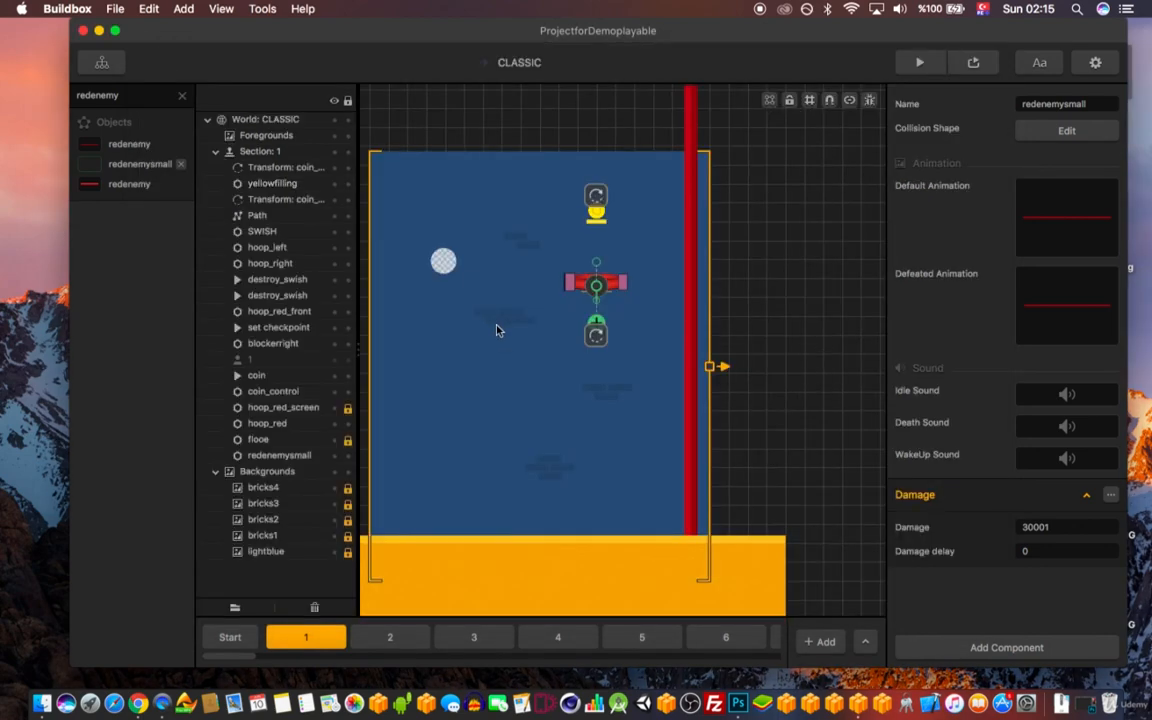
{"action": "scroll", "coordinate": [545, 328], "scroll_direction": "down", "scroll_amount": 3}
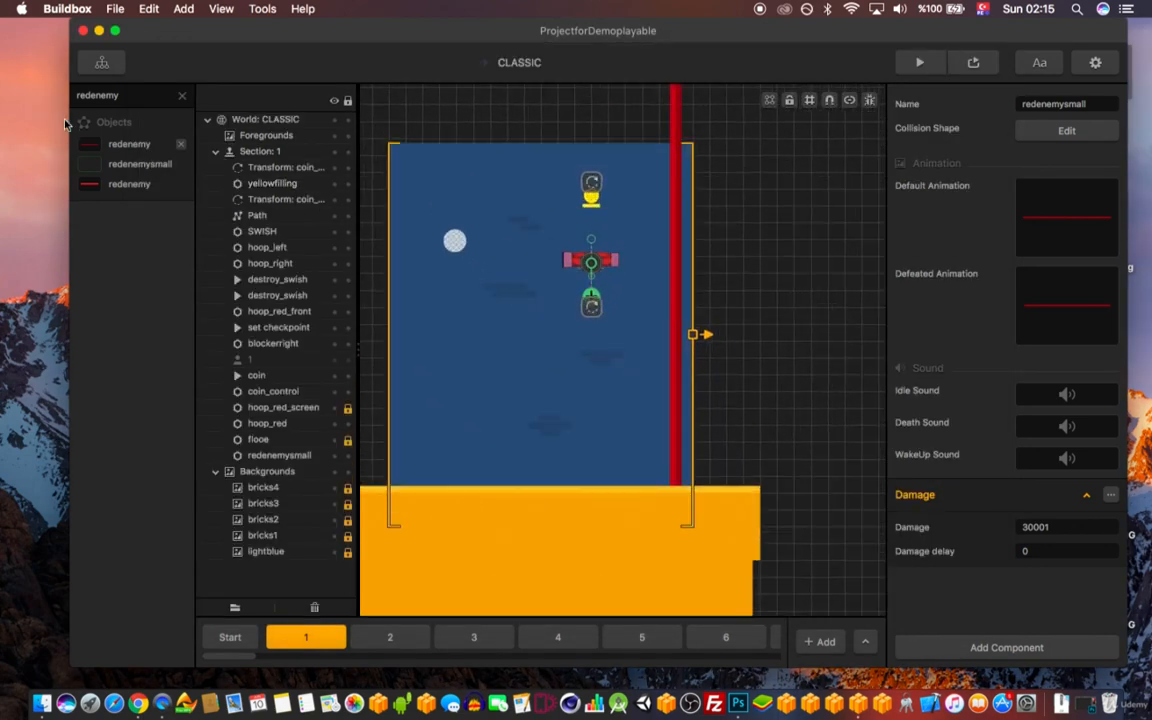
- Clear the asset search and check the Damage value of the redenemy object
{"action": "left_click", "coordinate": [181, 95]}
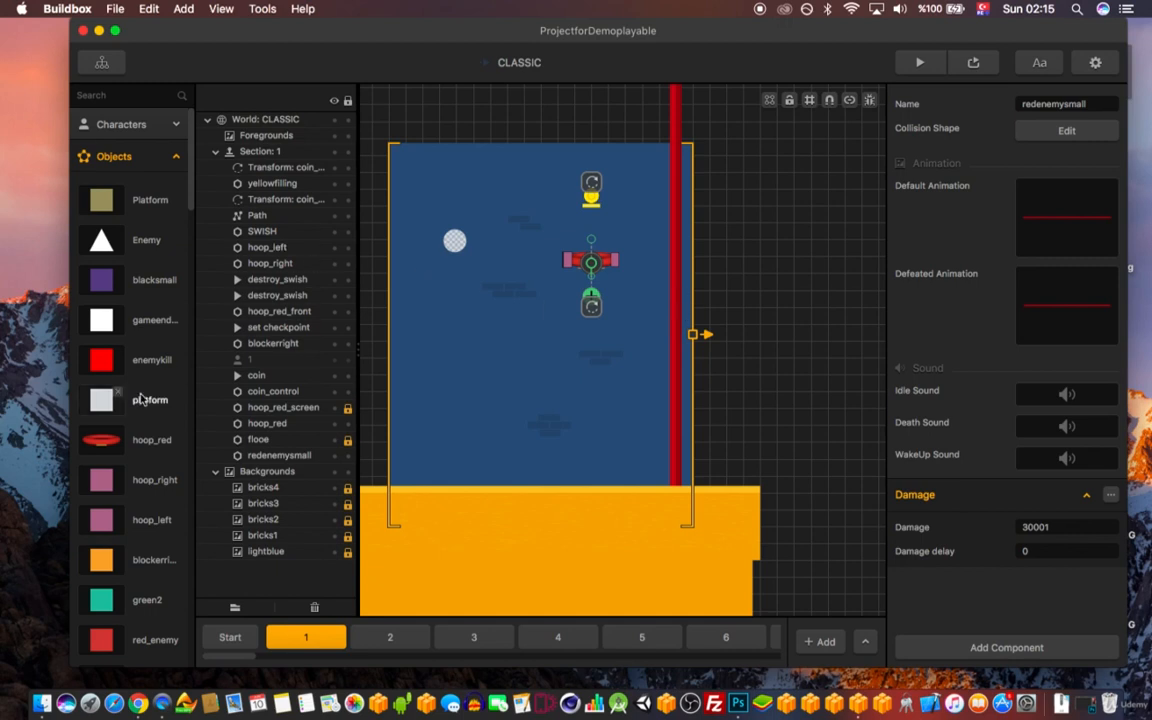
{"action": "scroll", "coordinate": [115, 362], "scroll_direction": "down", "scroll_amount": 5}
{"action": "left_click", "coordinate": [108, 370]}
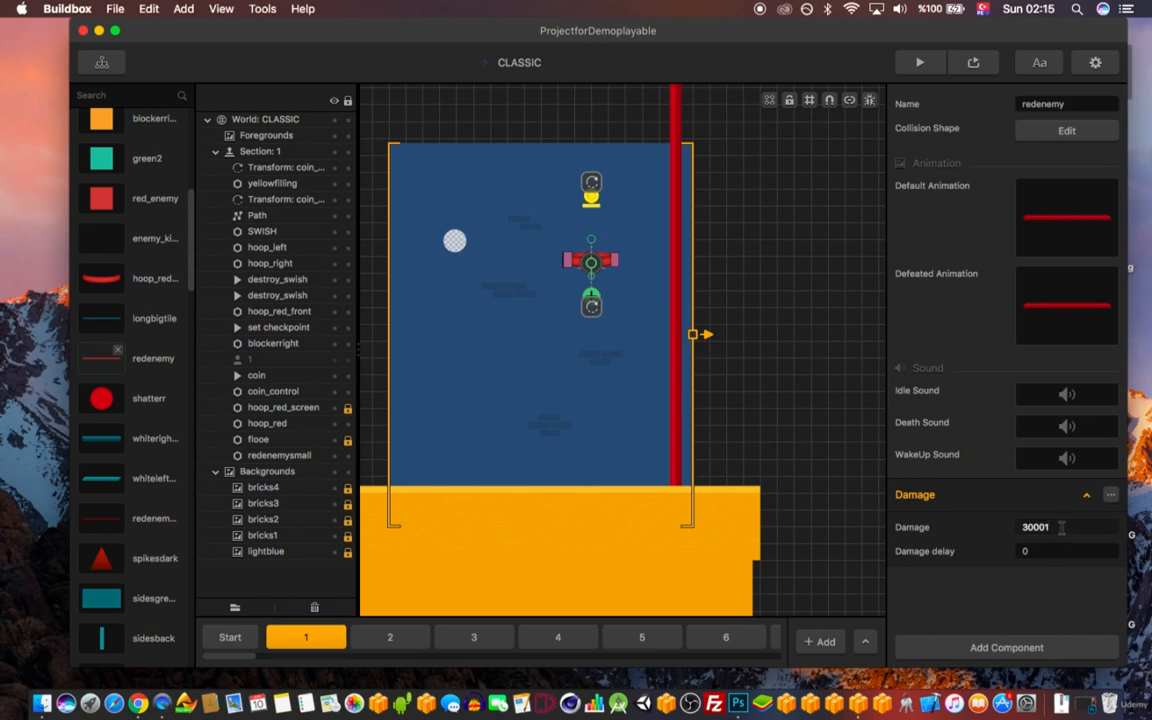
{"action": "scroll", "coordinate": [648, 268], "scroll_direction": "up", "scroll_amount": 4}
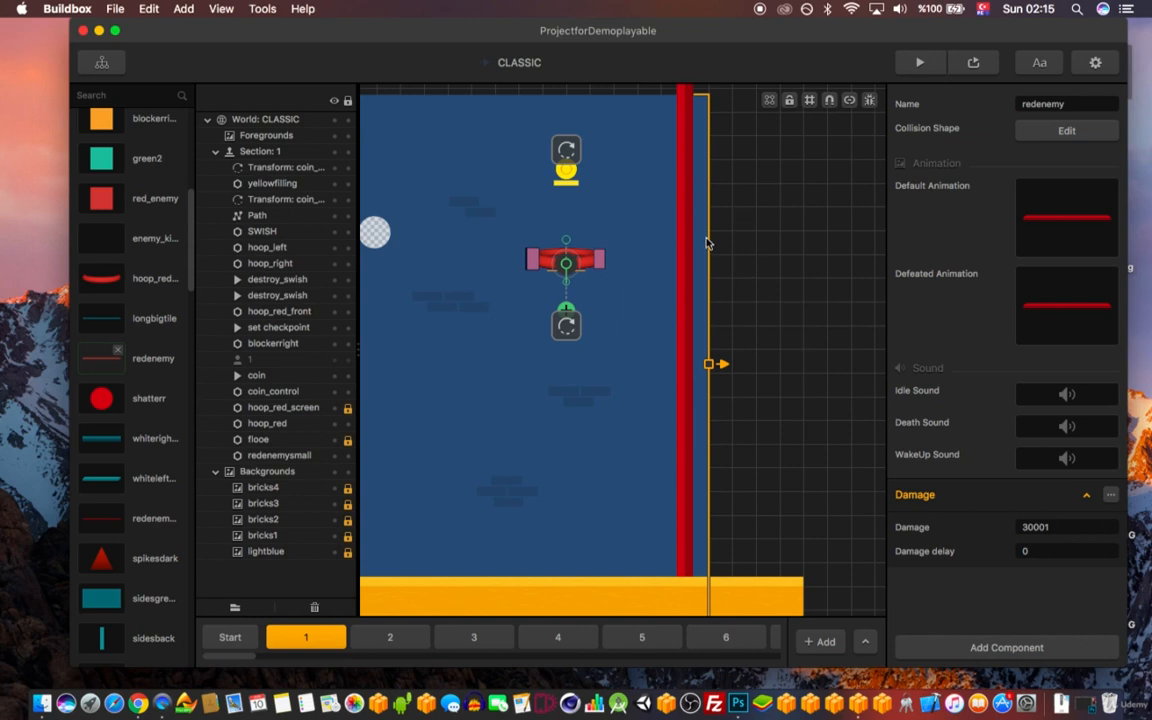
{"action": "left_click", "coordinate": [1068, 527]}
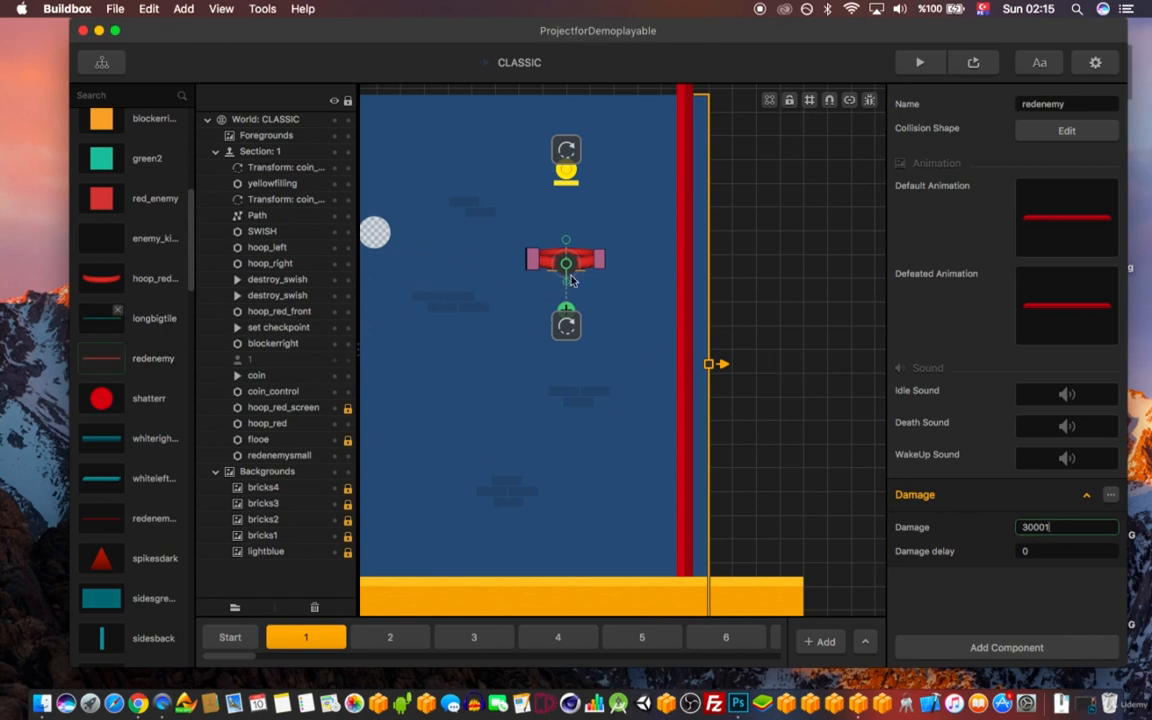
- Open the default animation of hoop_red, select its Scoree action, and close the Animation Editor
{"action": "scroll", "coordinate": [120, 313], "scroll_direction": "up", "scroll_amount": 6}
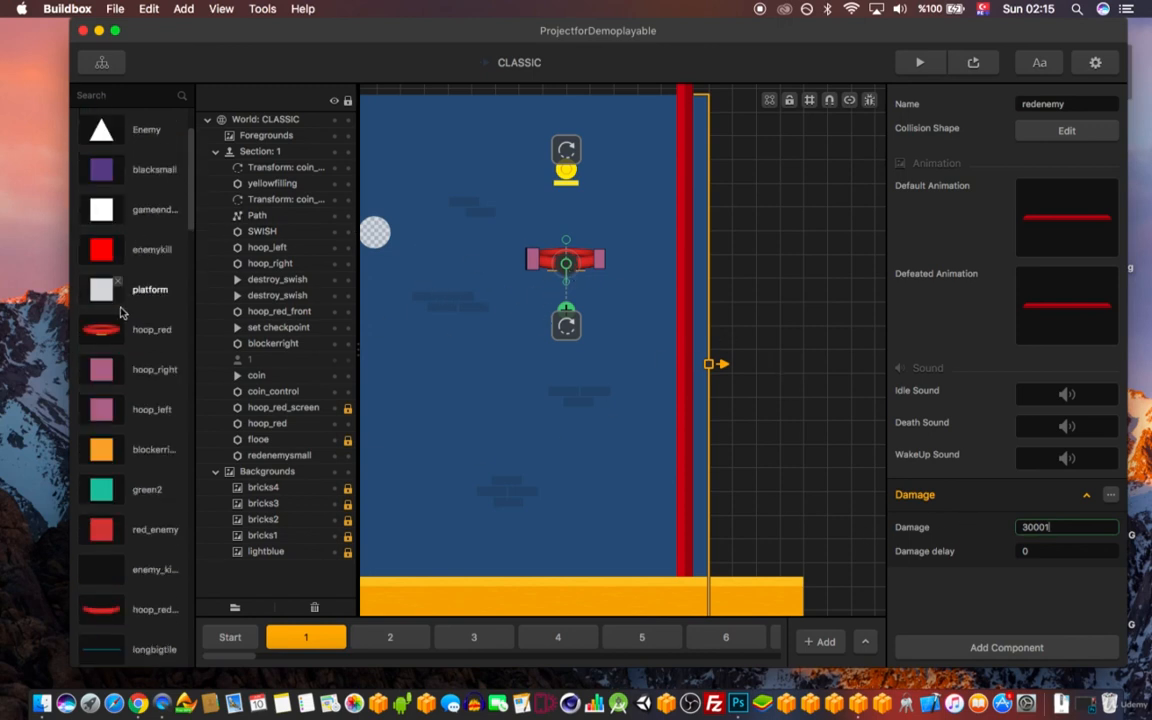
{"action": "left_click", "coordinate": [112, 327]}
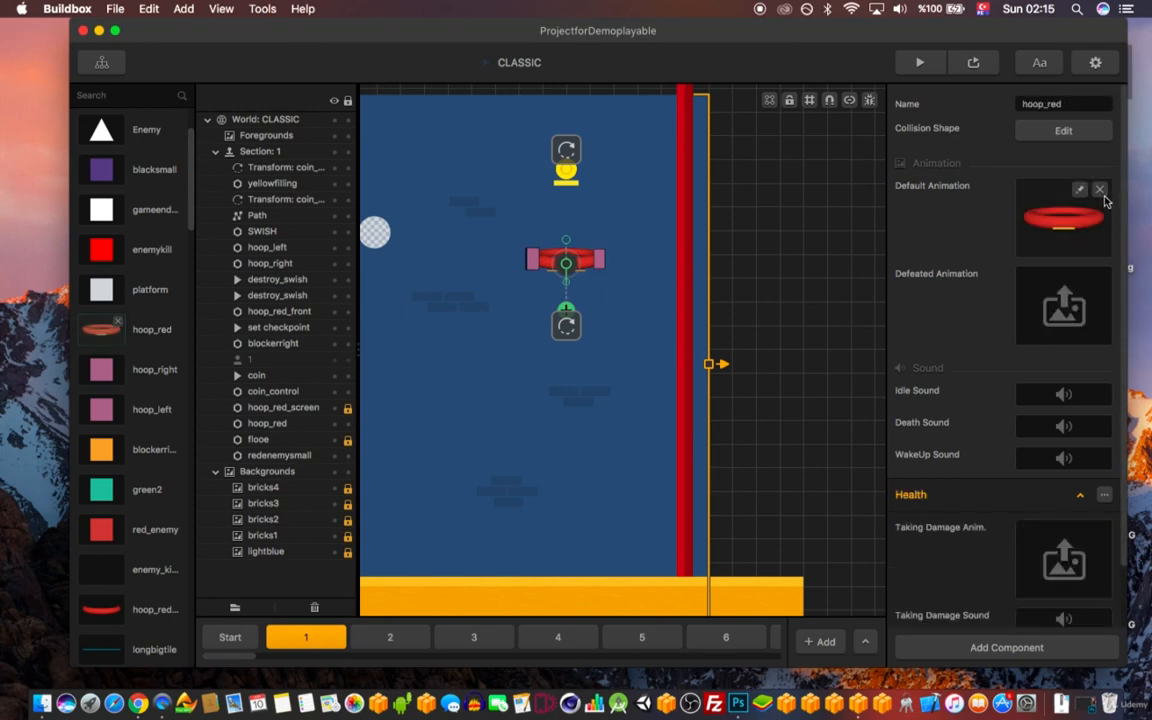
{"action": "left_click", "coordinate": [1079, 189]}
{"action": "scroll", "coordinate": [640, 354], "scroll_direction": "up", "scroll_amount": 5}
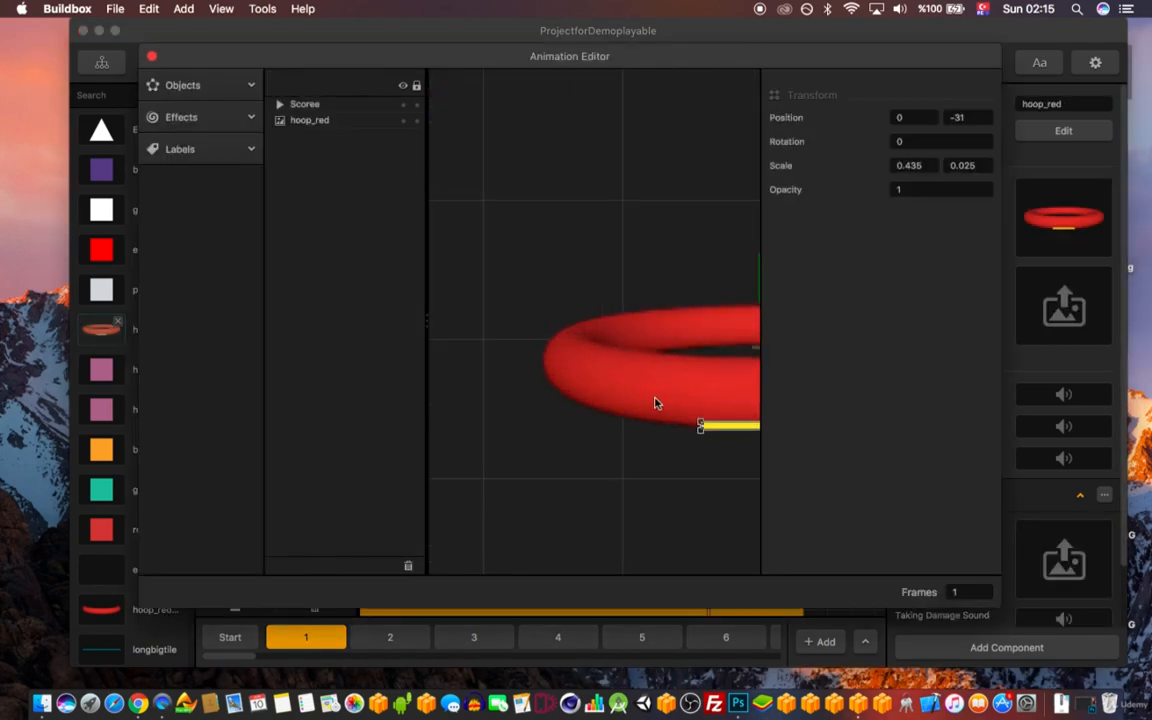
{"action": "left_click", "coordinate": [318, 106]}
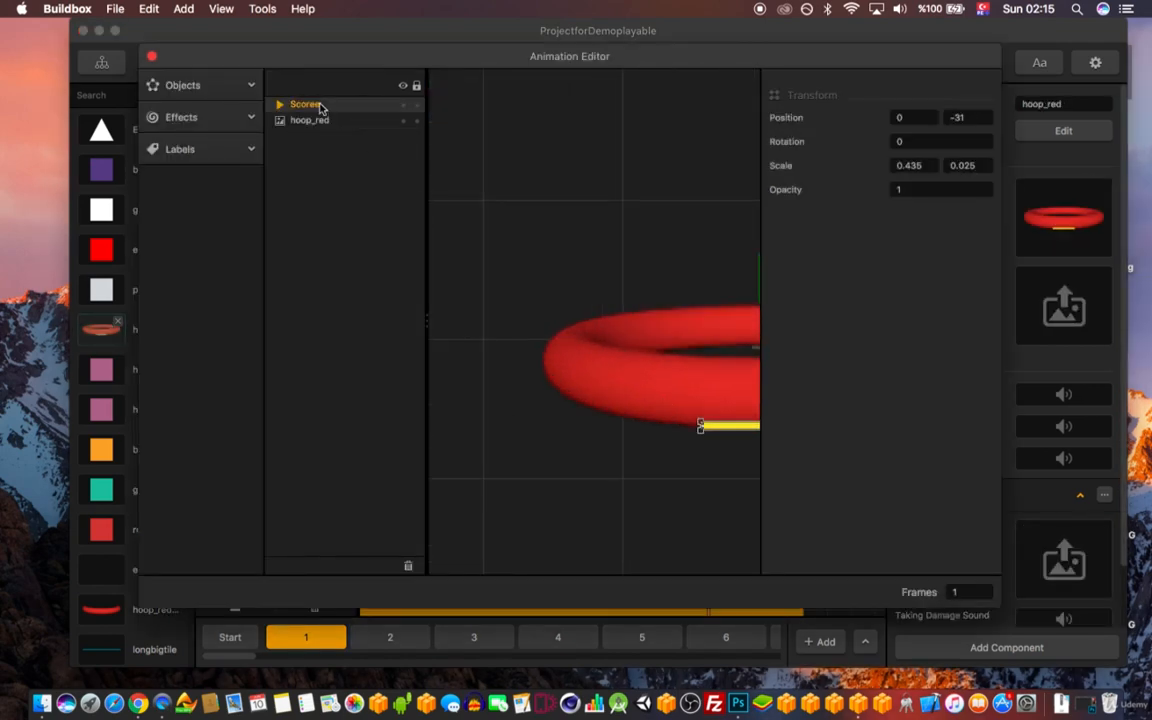
{"action": "left_click", "coordinate": [149, 59]}
- Find the Scoree action among the action assets and show its properties
{"action": "scroll", "coordinate": [146, 130], "scroll_direction": "up", "scroll_amount": 3}
{"action": "left_click", "coordinate": [138, 157]}
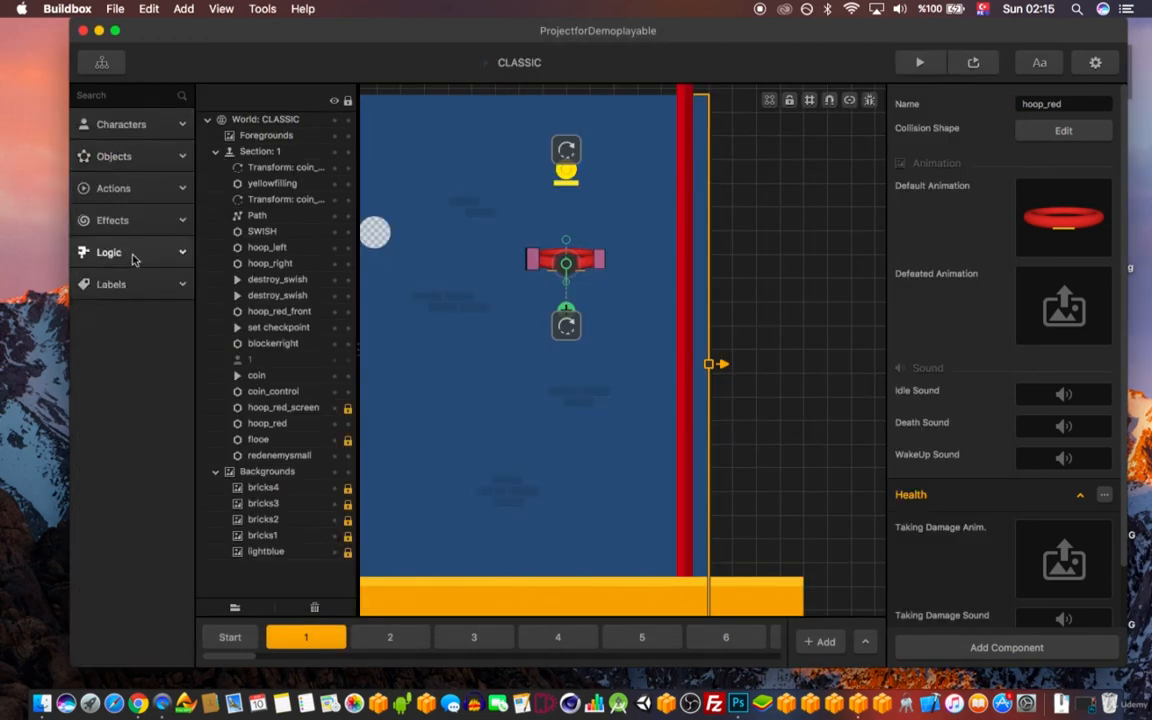
{"action": "left_click", "coordinate": [116, 190]}
{"action": "scroll", "coordinate": [117, 452], "scroll_direction": "down", "scroll_amount": 5}
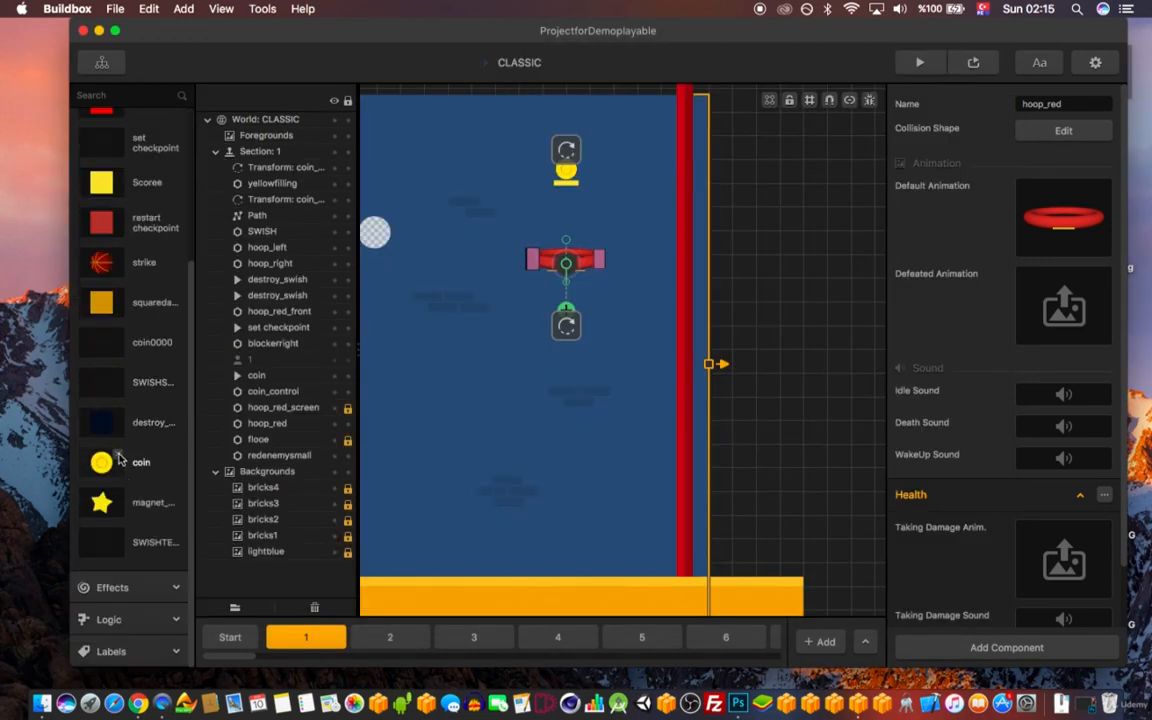
{"action": "scroll", "coordinate": [170, 320], "scroll_direction": "up", "scroll_amount": 2}
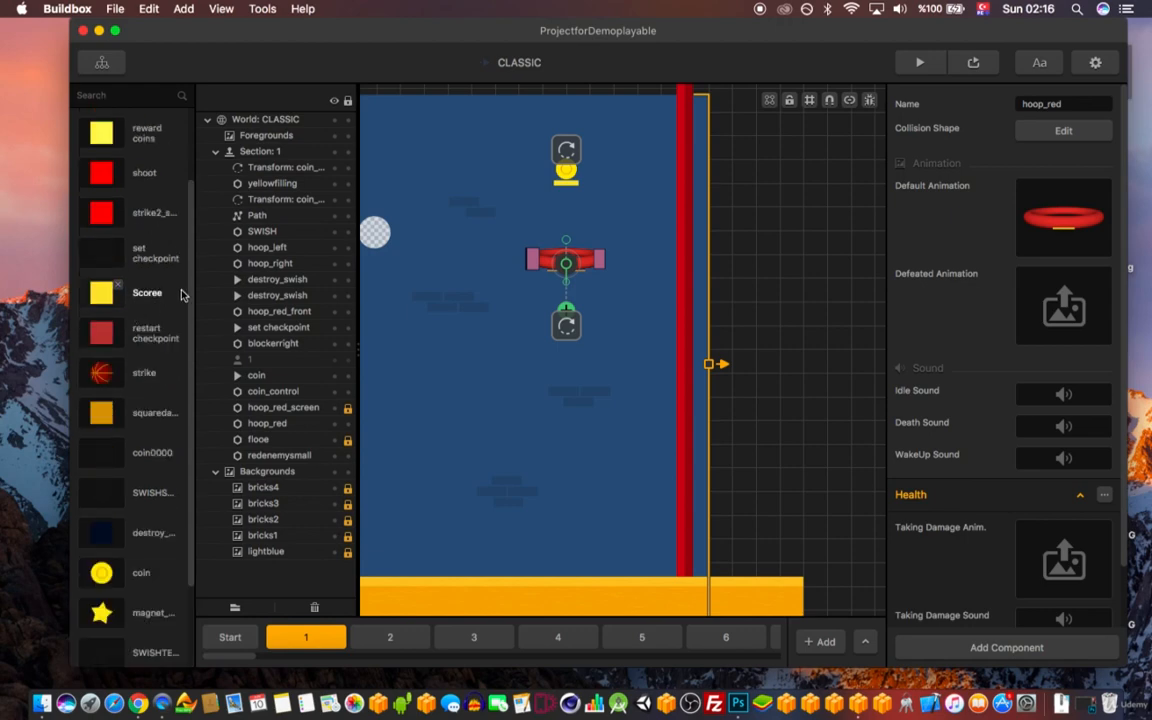
{"action": "scroll", "coordinate": [181, 293], "scroll_direction": "up", "scroll_amount": 2}
{"action": "left_click", "coordinate": [101, 392]}
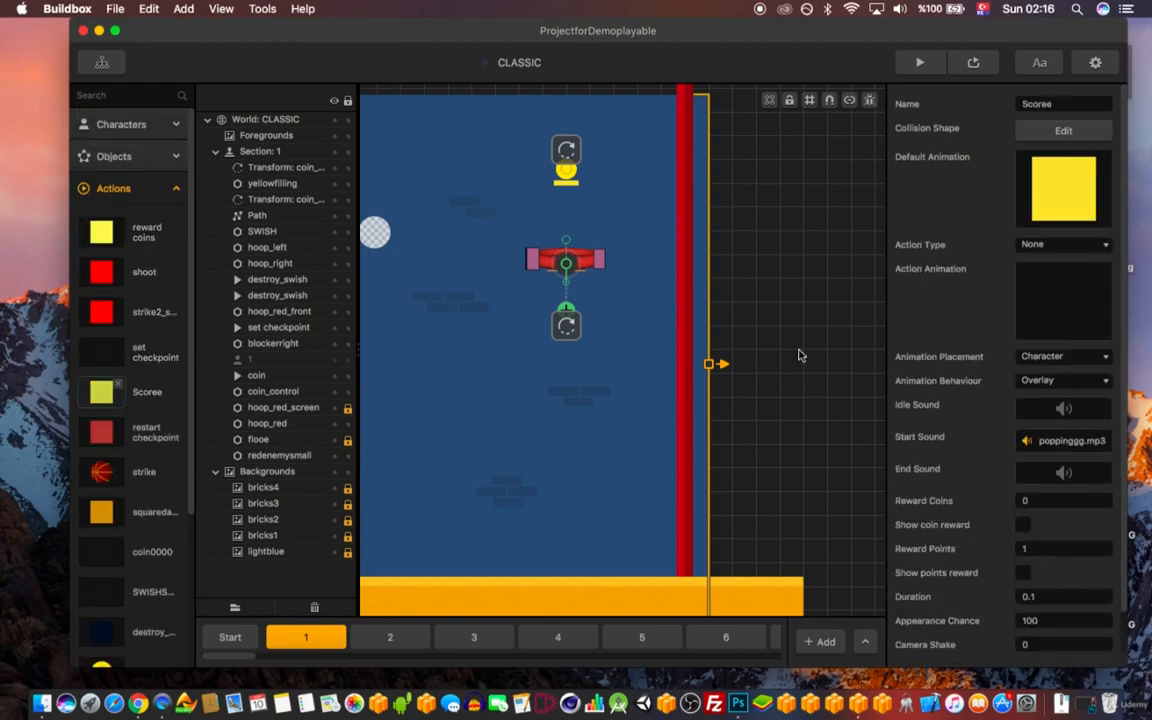
- Open Scoree's action animation and examine the enemy_killer object's properties, including its destroy type and spawner settings
{"action": "left_click", "coordinate": [1083, 274]}
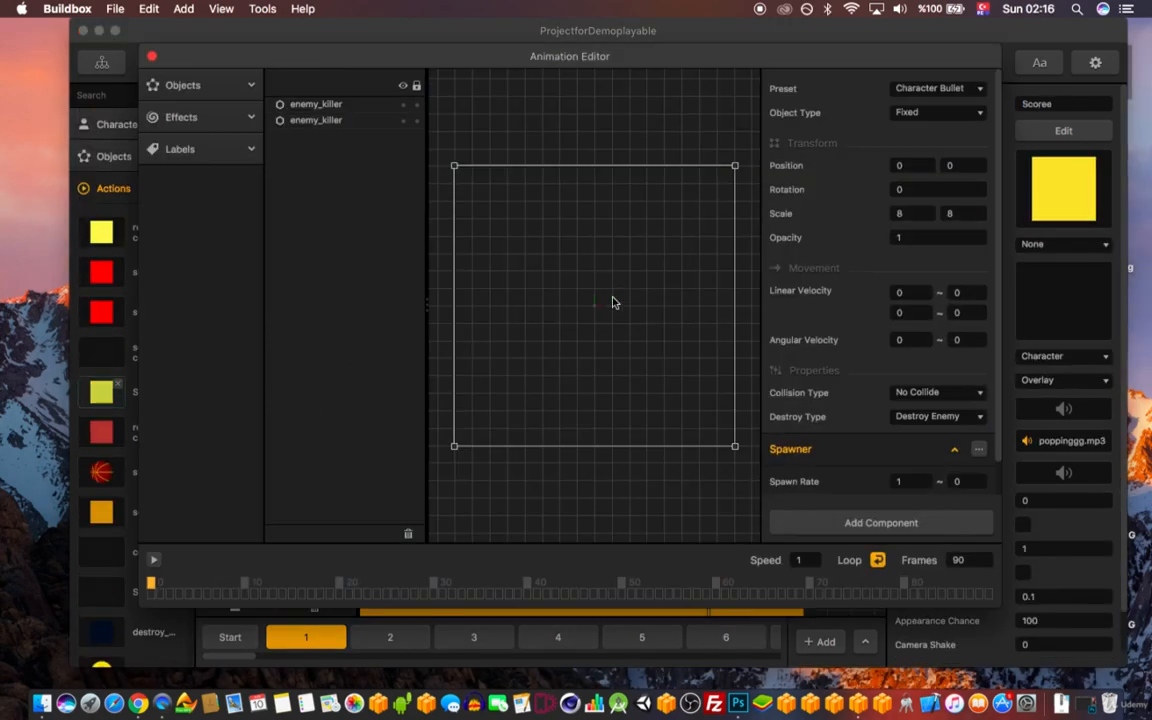
{"action": "left_click", "coordinate": [339, 121]}
{"action": "left_click", "coordinate": [318, 104]}
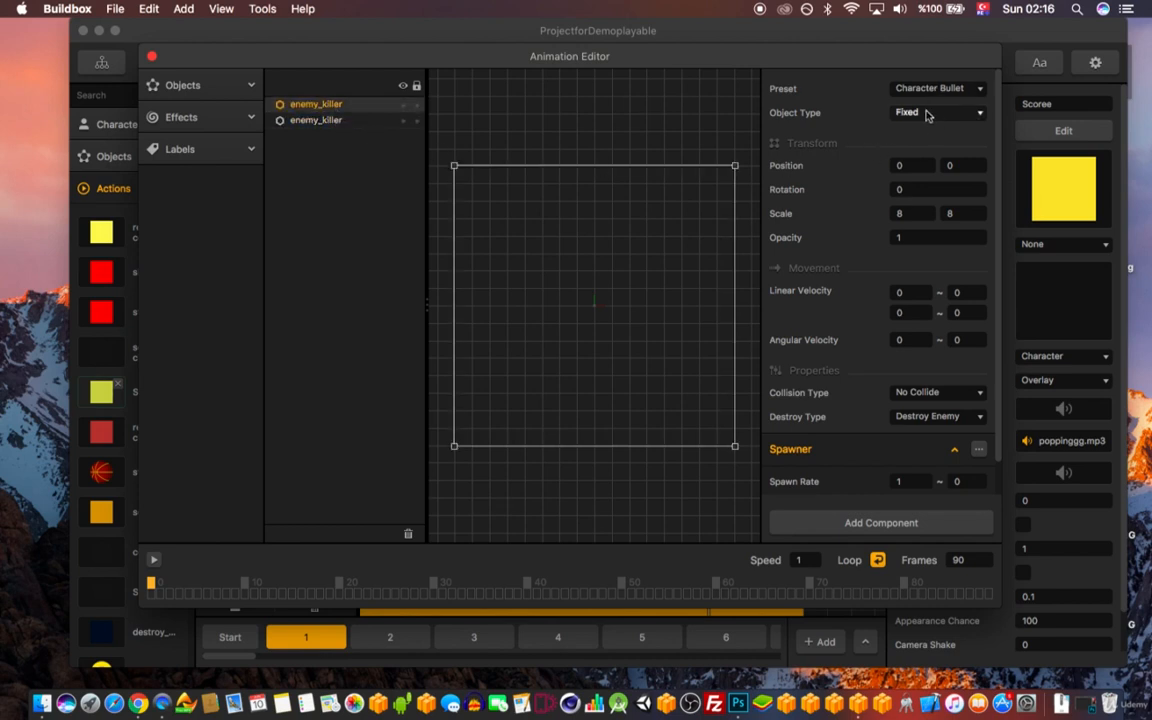
{"action": "scroll", "coordinate": [957, 192], "scroll_direction": "down", "scroll_amount": 2}
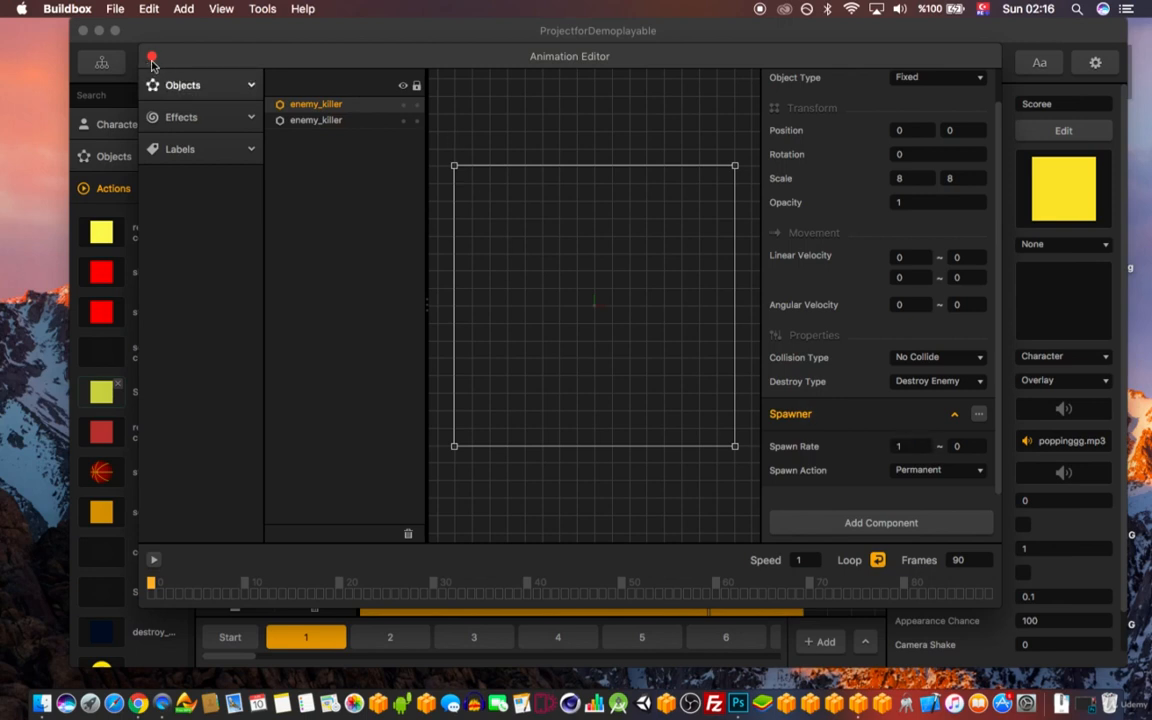
- Compare the two enemy_killer objects in Scoree's action animation, and return to the scene
{"action": "left_click", "coordinate": [310, 120]}
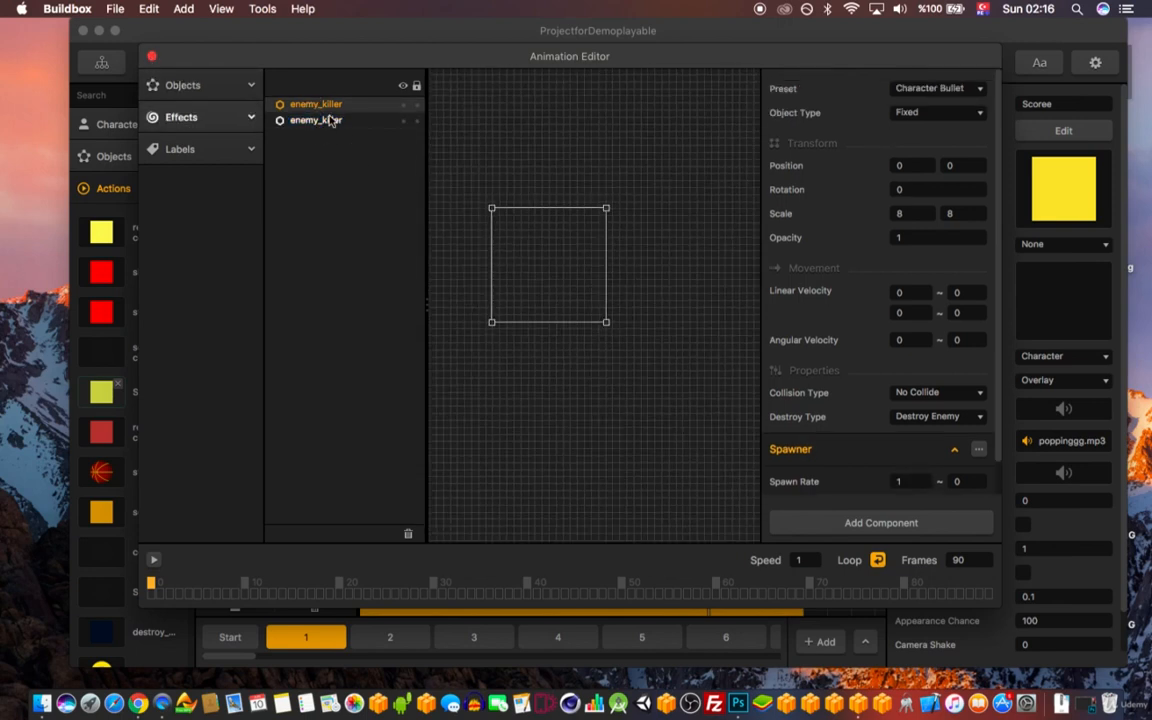
{"action": "left_click", "coordinate": [318, 120]}
{"action": "left_click", "coordinate": [330, 104]}
{"action": "left_click", "coordinate": [332, 121]}
{"action": "left_click", "coordinate": [330, 105]}
{"action": "left_click", "coordinate": [183, 85]}
{"action": "left_click", "coordinate": [151, 55]}
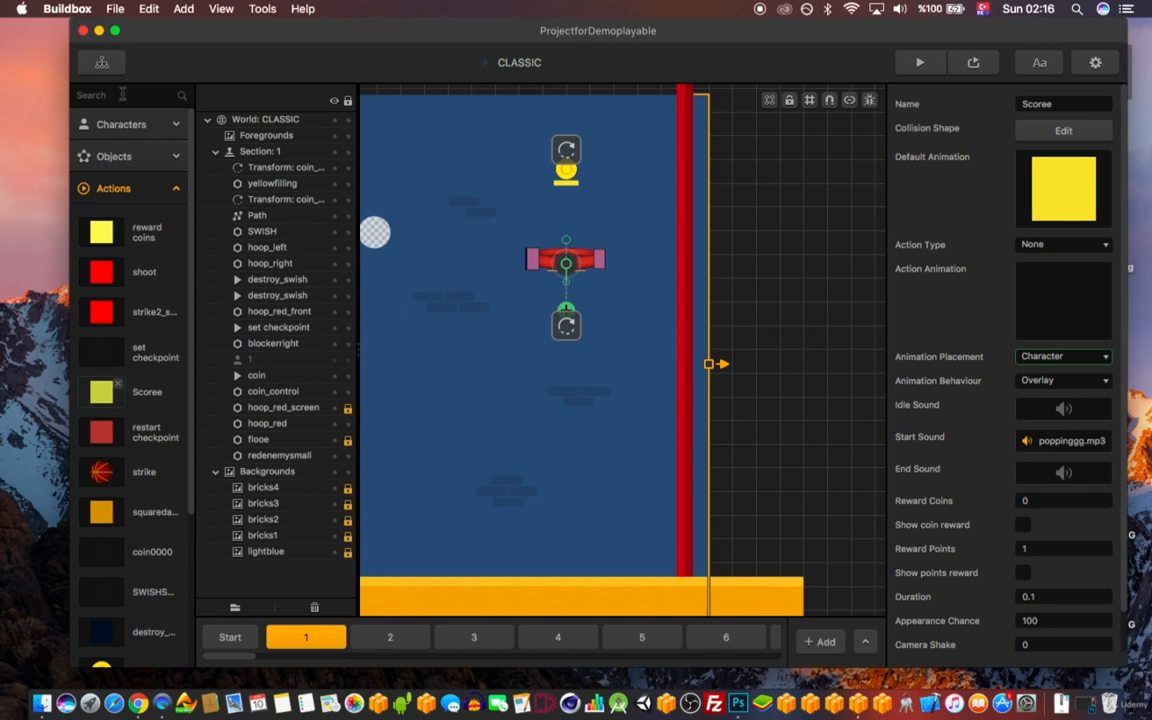
- Search the assets for "enemy" and show the properties of enemy_killer
{"action": "left_click", "coordinate": [127, 92]}
{"action": "type", "text": "enemy "}
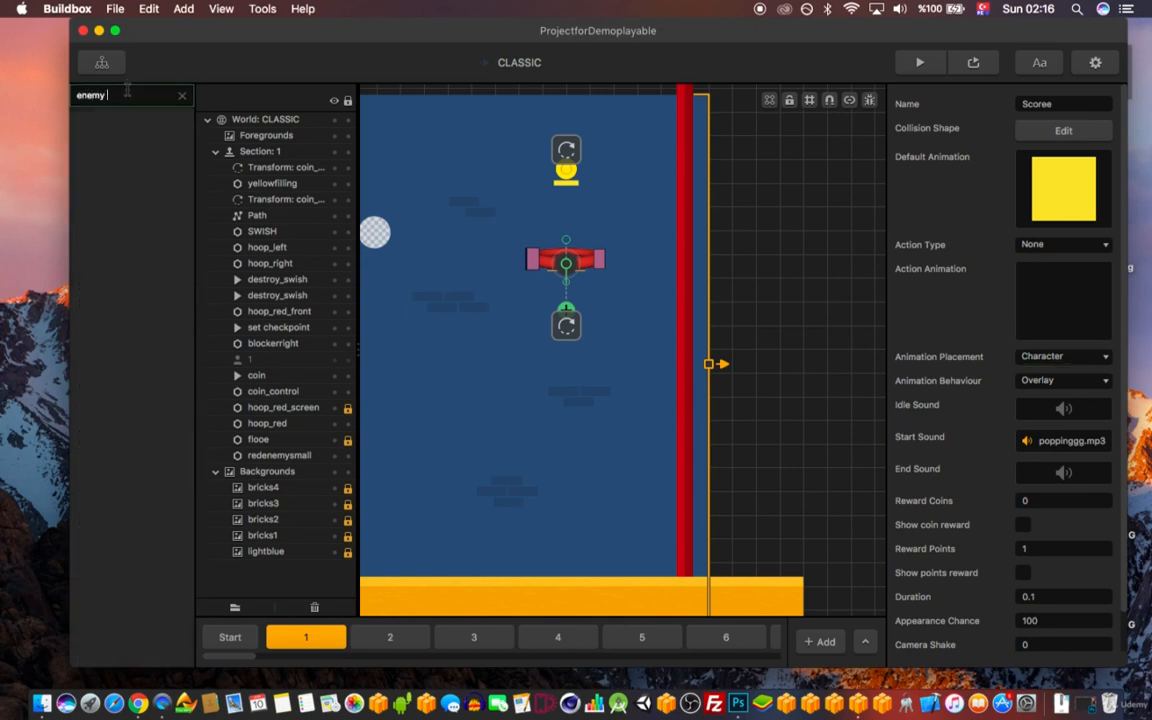
{"action": "type", "text": "k"}
{"action": "key", "text": "BackSpace"}
{"action": "key", "text": "BackSpace"}
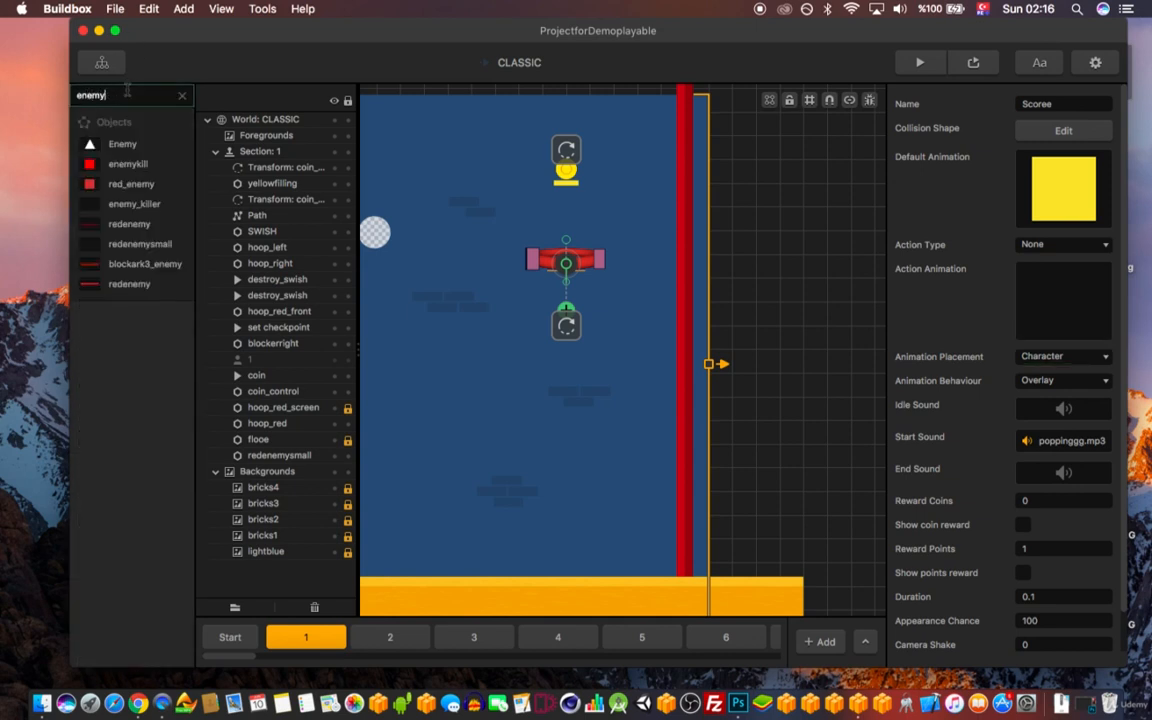
{"action": "type", "text": "ki"}
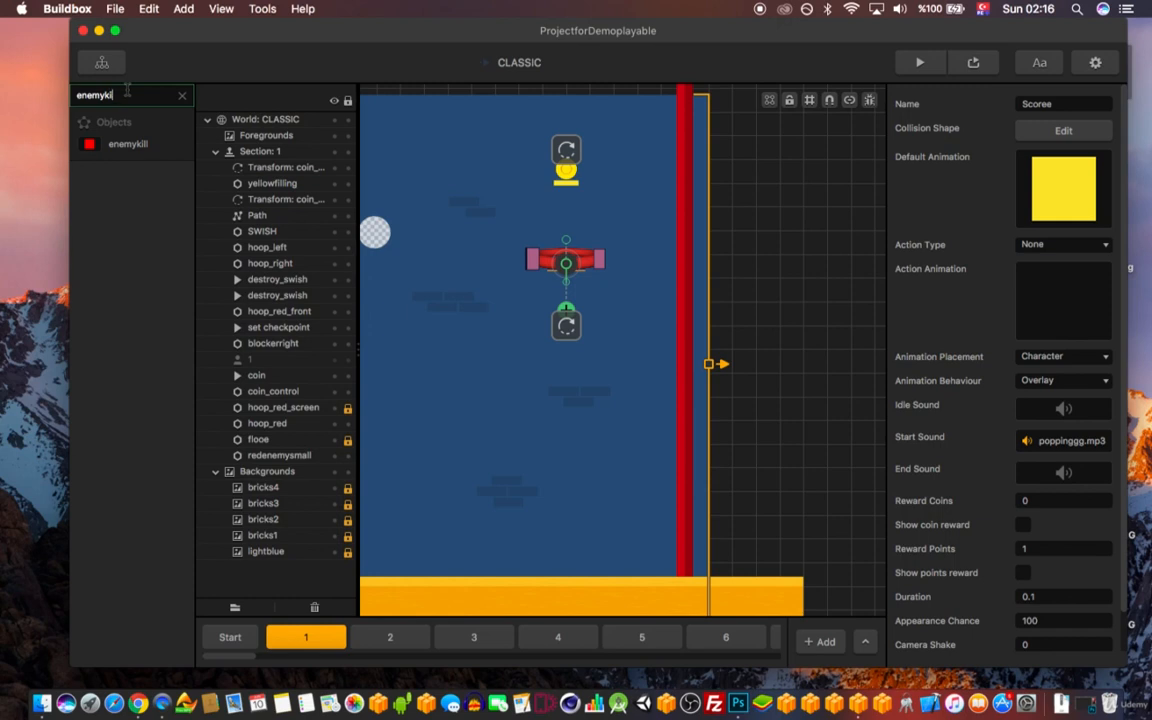
{"action": "key", "text": "BackSpace"}
{"action": "key", "text": "BackSpace"}
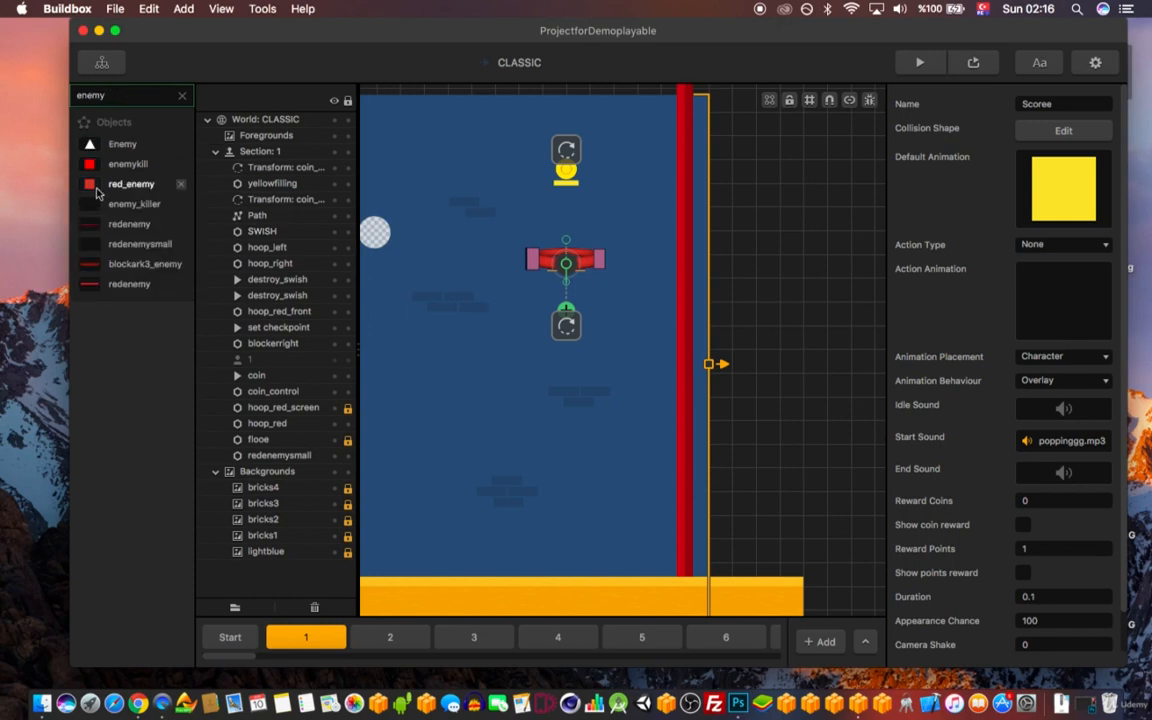
{"action": "left_click", "coordinate": [134, 203]}
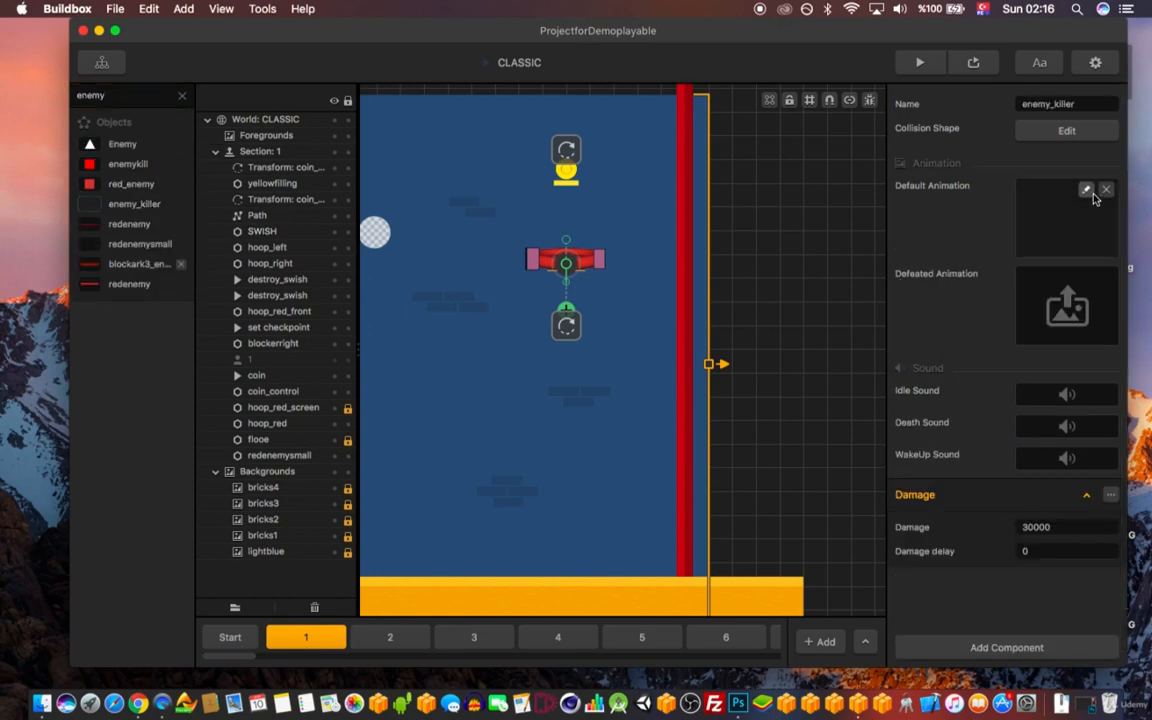
- Set the opacity of the black image in enemy_killer's default animation to 1, and return to the full list of objects
{"action": "left_click", "coordinate": [1090, 190]}
{"action": "left_click", "coordinate": [914, 215]}
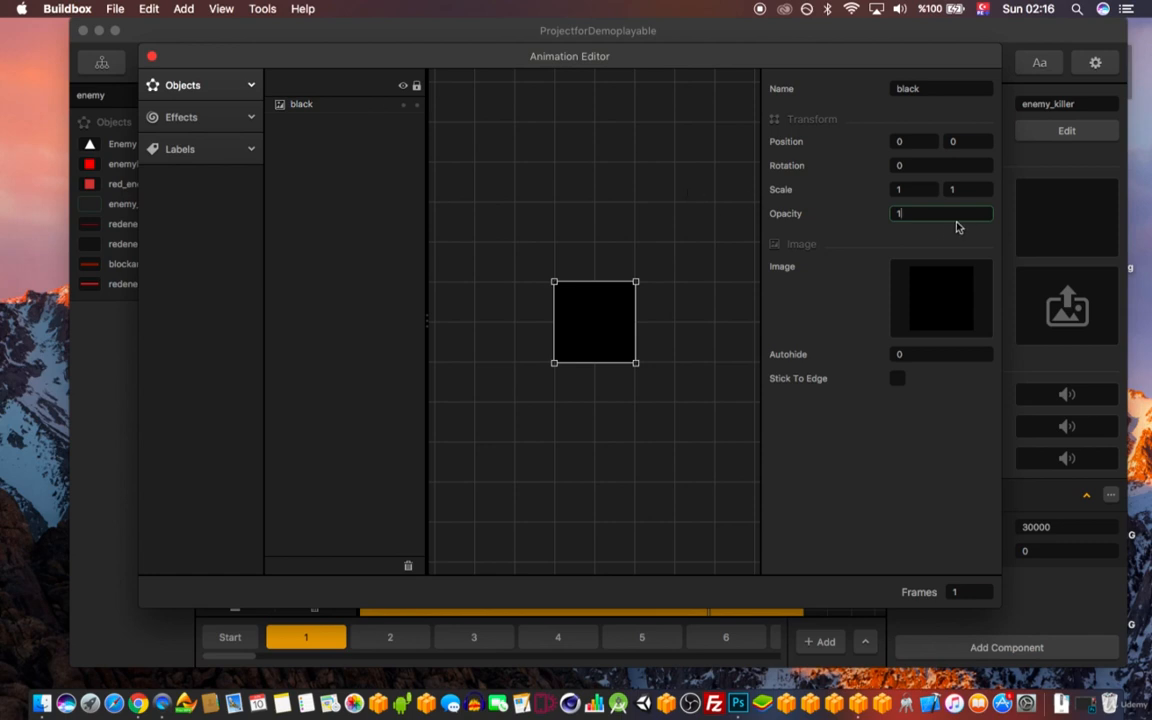
{"action": "left_click", "coordinate": [151, 56]}
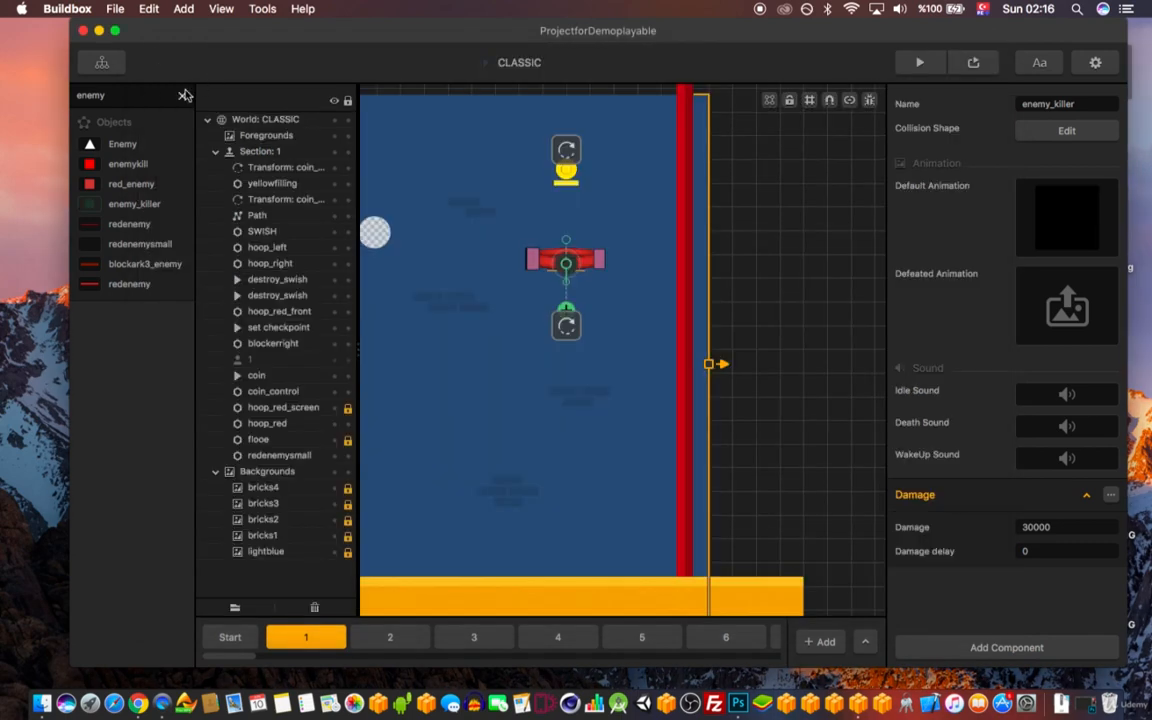
{"action": "left_click", "coordinate": [182, 96]}
{"action": "left_click", "coordinate": [115, 157]}
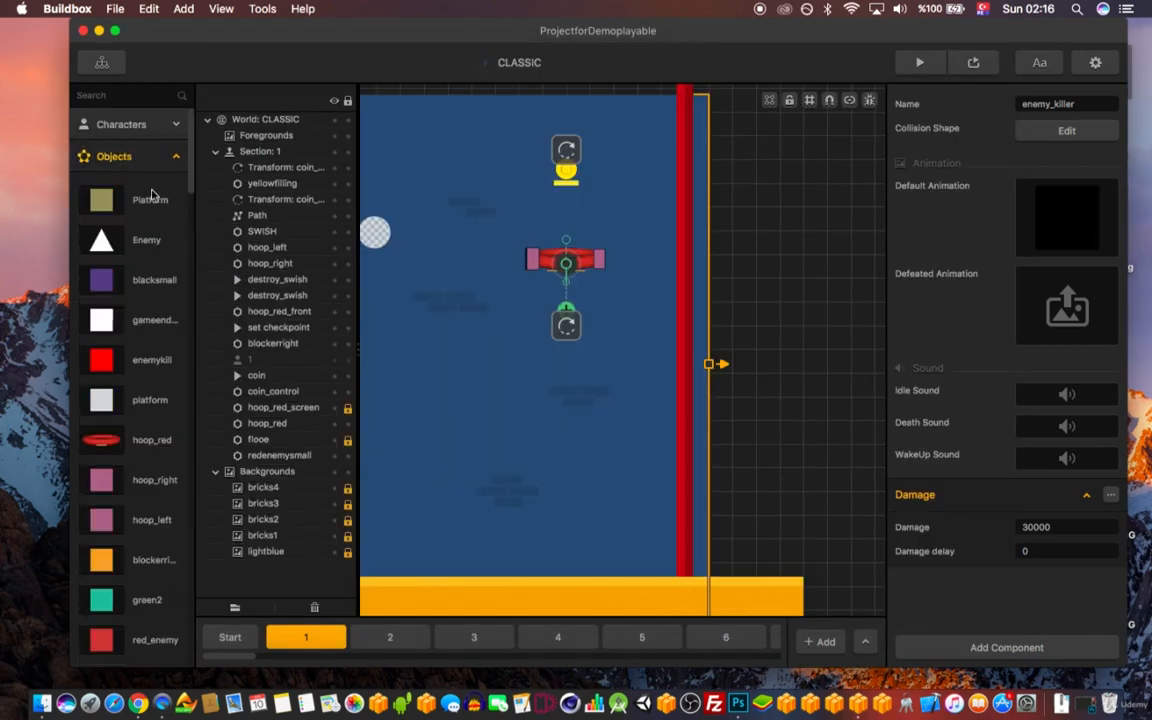
- Find the Scoree object in the objects library and open its action animation
{"action": "scroll", "coordinate": [138, 300], "scroll_direction": "down", "scroll_amount": 5}
{"action": "scroll", "coordinate": [149, 213], "scroll_direction": "up", "scroll_amount": 5}
{"action": "left_click", "coordinate": [138, 156]}
{"action": "scroll", "coordinate": [90, 360], "scroll_direction": "down", "scroll_amount": 5}
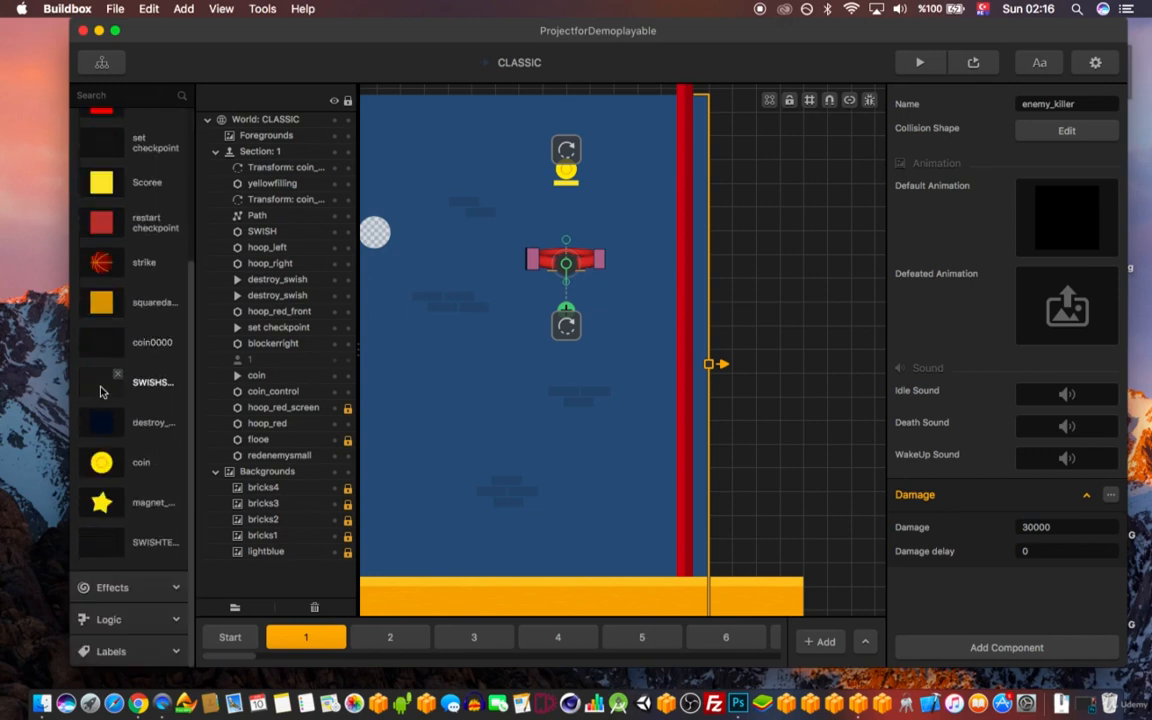
{"action": "left_click", "coordinate": [101, 182]}
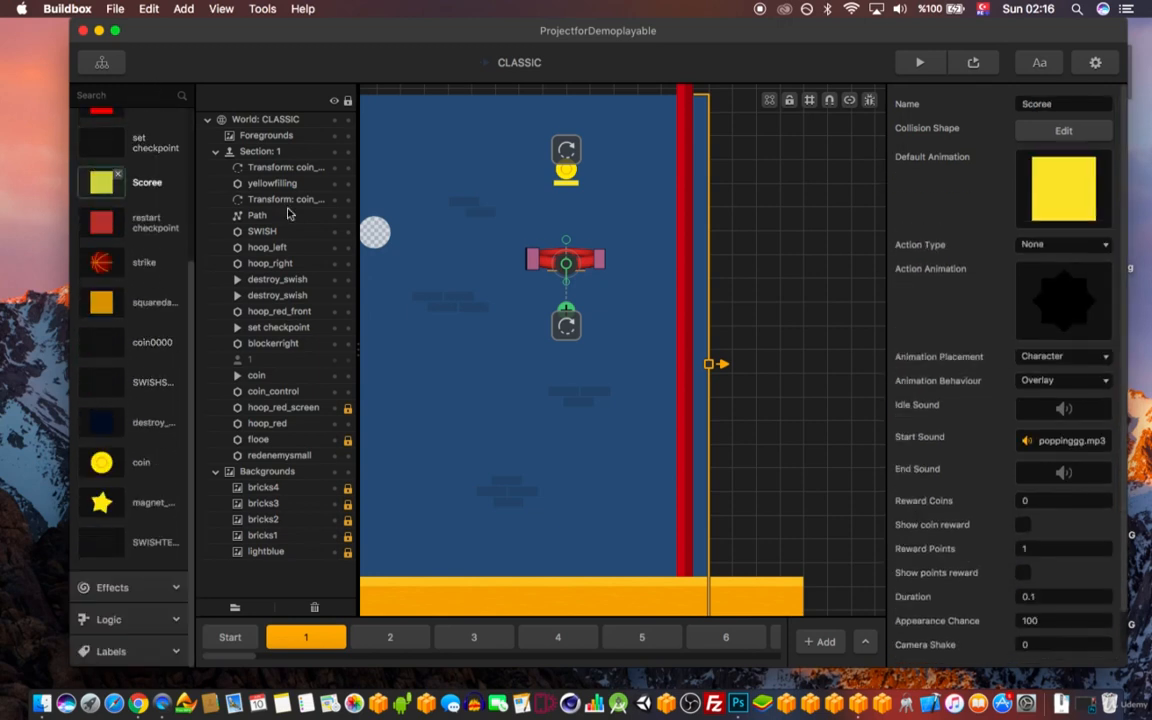
{"action": "double_click", "coordinate": [1064, 295]}
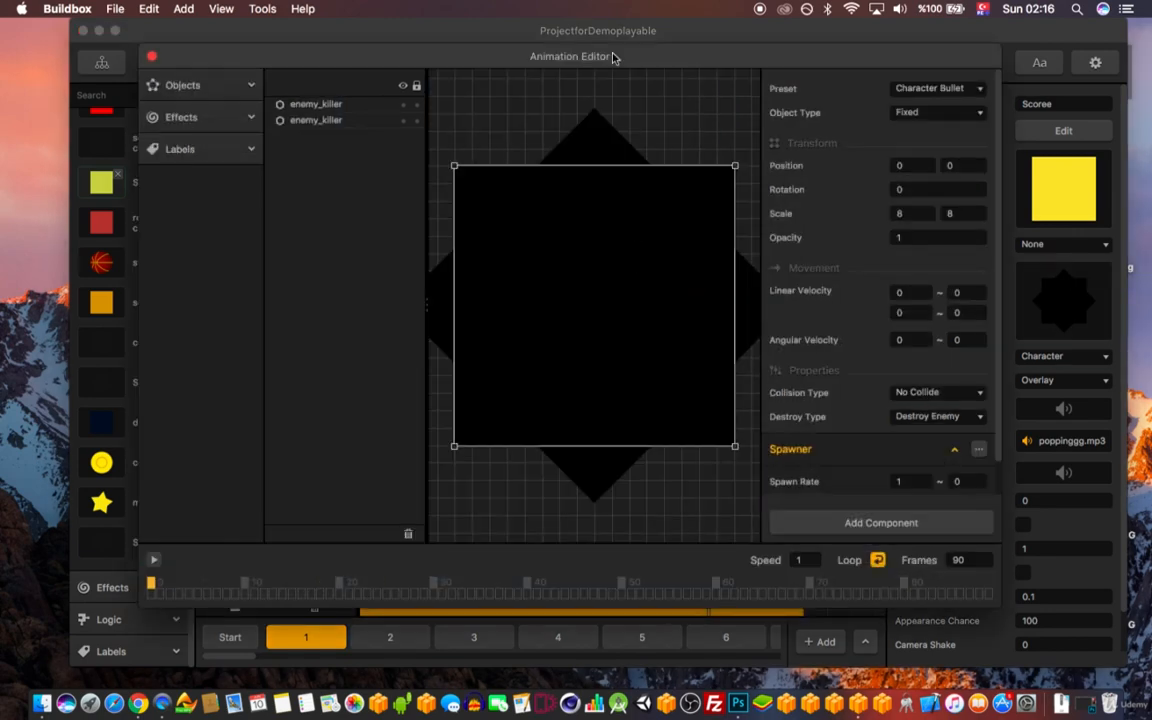
- Inspect the two overlapping enemy_killer shapes in Scoree's action animation, including their rotation and scale, and close the editor
{"action": "scroll", "coordinate": [591, 226], "scroll_direction": "down", "scroll_amount": 2}
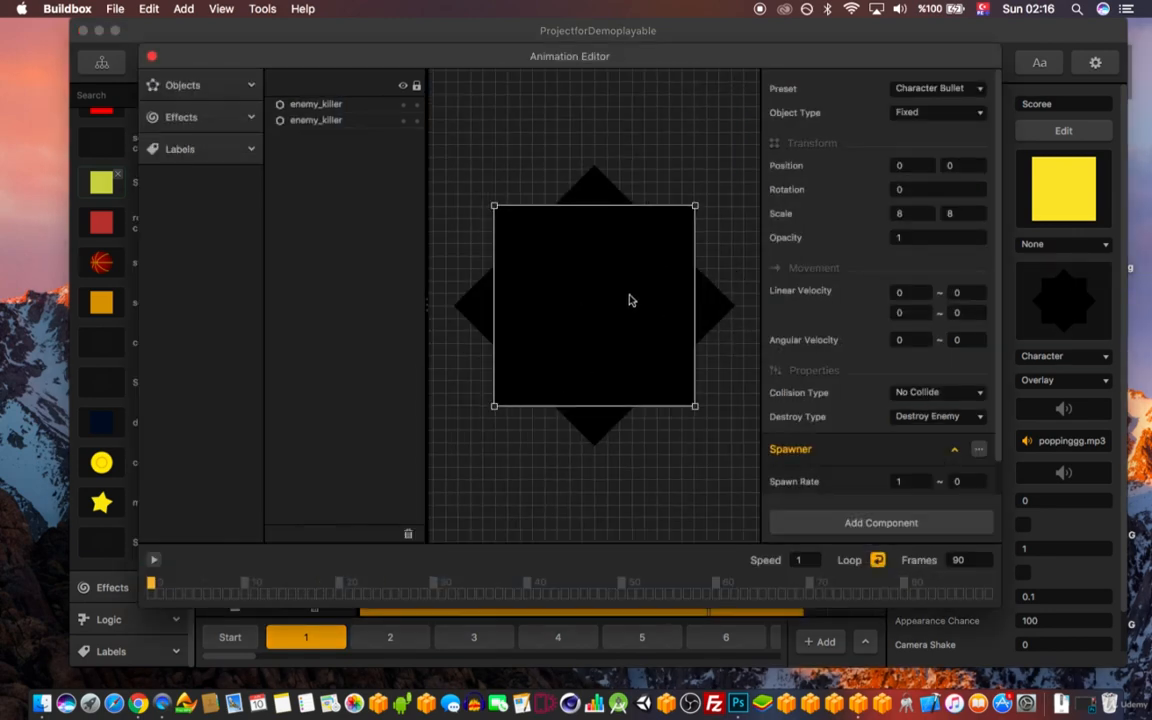
{"action": "left_click", "coordinate": [637, 184]}
{"action": "left_click", "coordinate": [613, 200]}
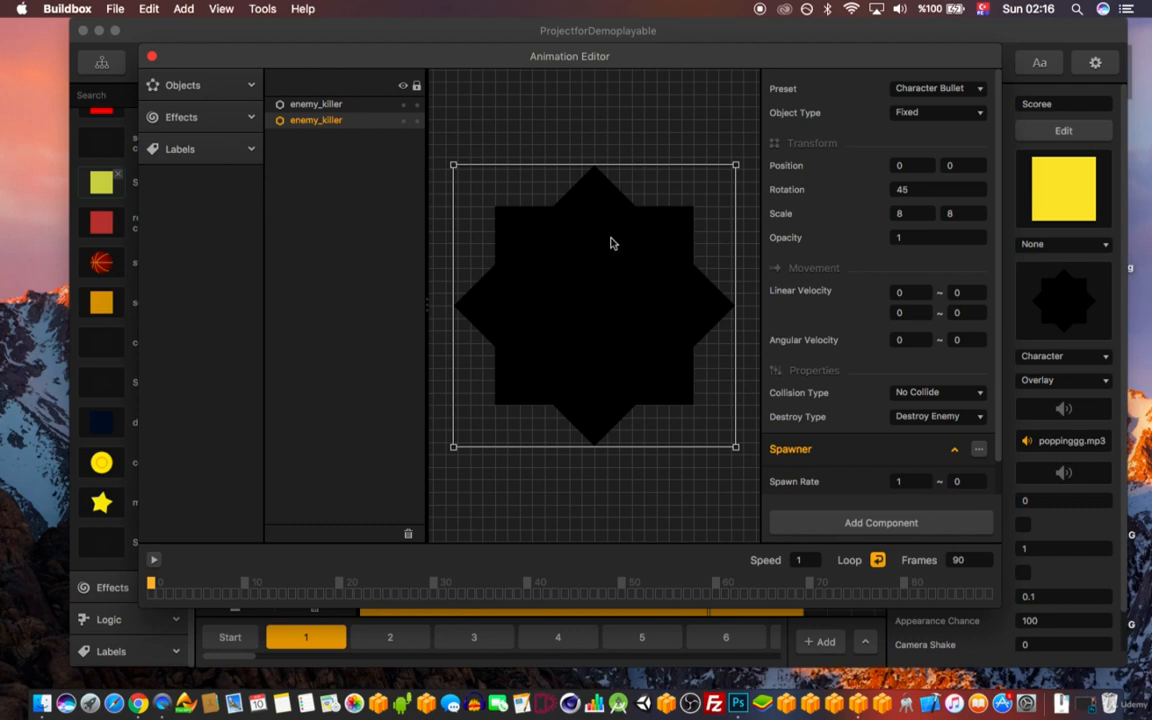
{"action": "scroll", "coordinate": [612, 244], "scroll_direction": "up", "scroll_amount": 2}
{"action": "left_click", "coordinate": [629, 265]}
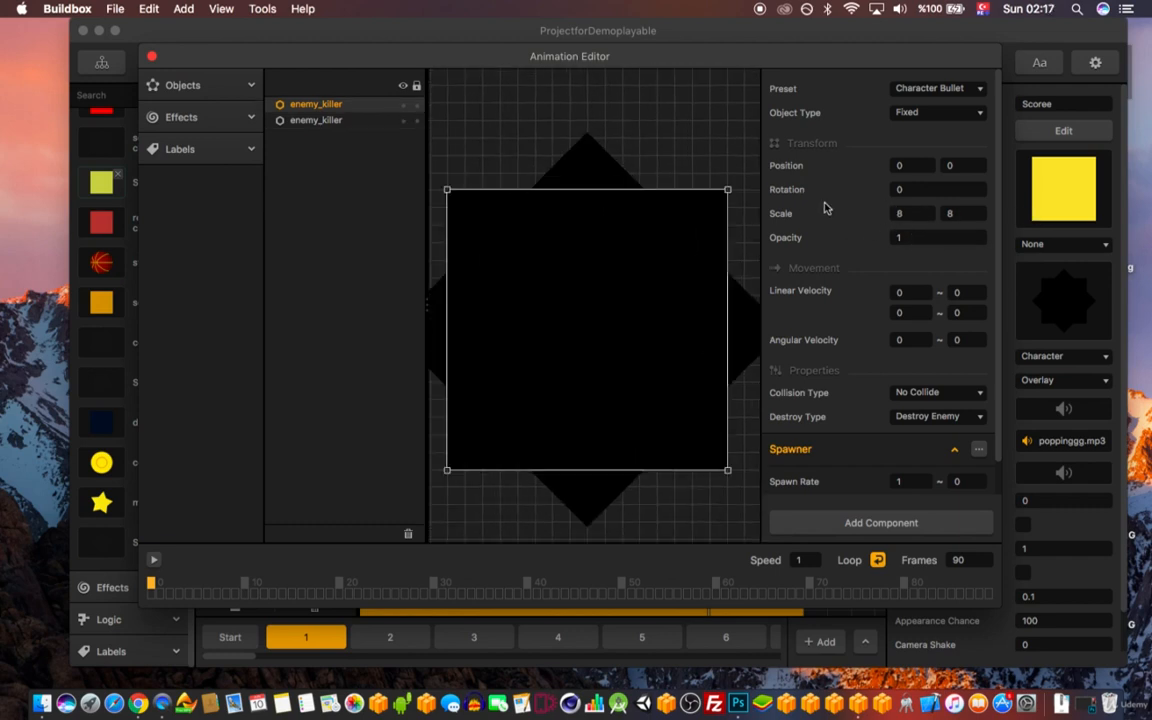
{"action": "left_click_drag", "start_coordinate": [270, 63], "coordinate": [340, 80]}
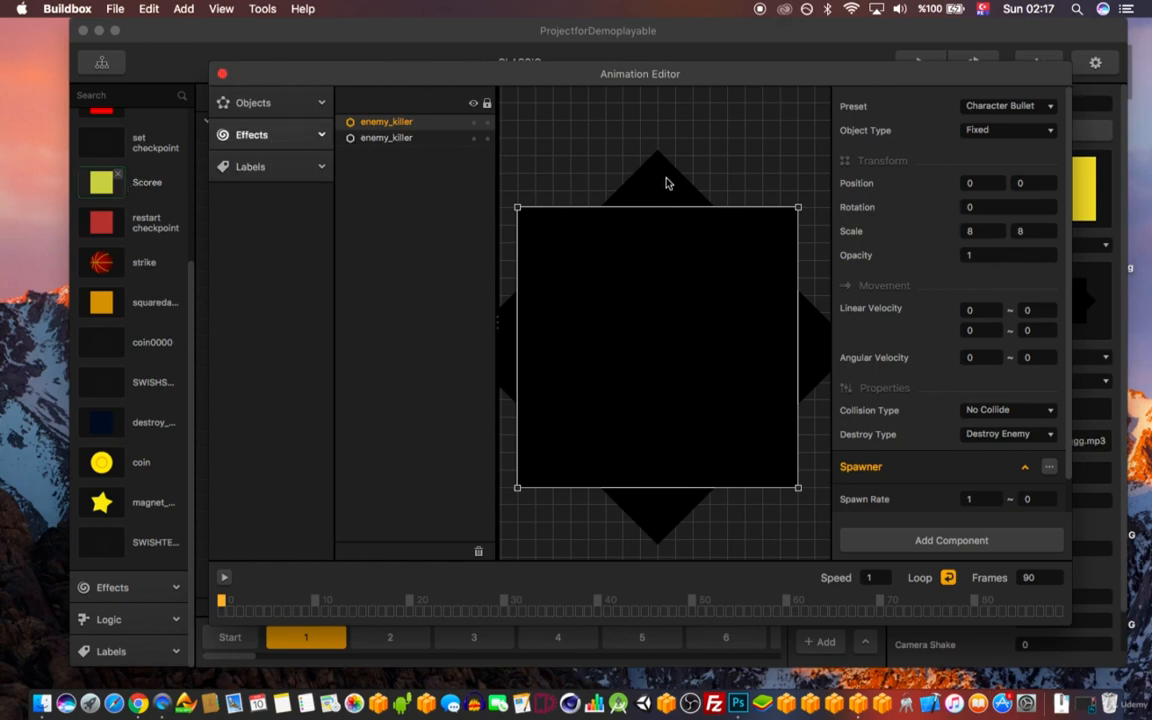
{"action": "left_click", "coordinate": [224, 78]}
- Run the game preview, play the basketball through several hoops and close the preview
{"action": "left_click", "coordinate": [920, 62]}
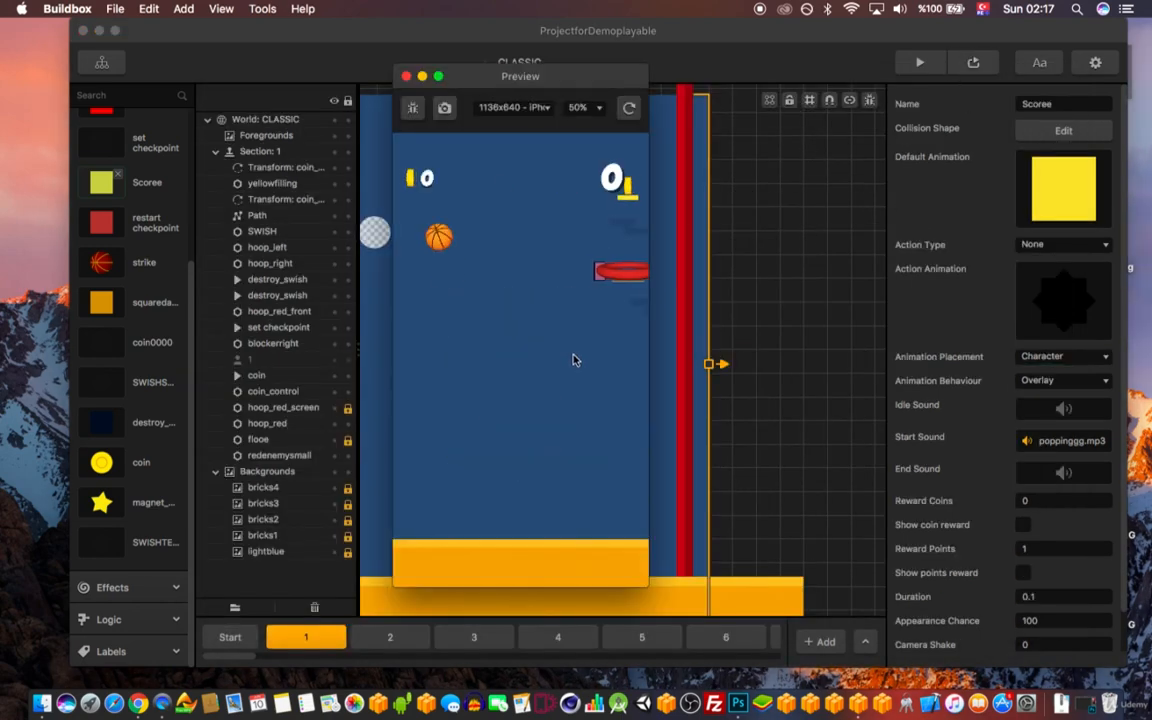
{"action": "left_click", "coordinate": [573, 360]}
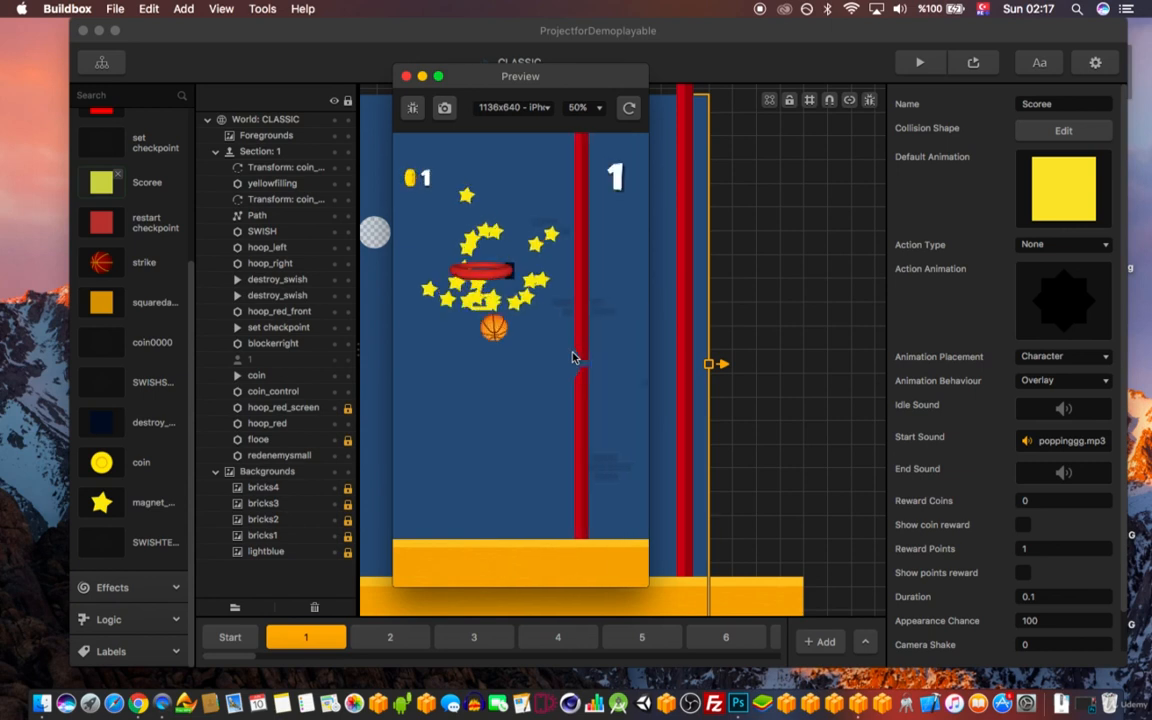
{"action": "left_click", "coordinate": [573, 353]}
{"action": "left_click", "coordinate": [572, 353]}
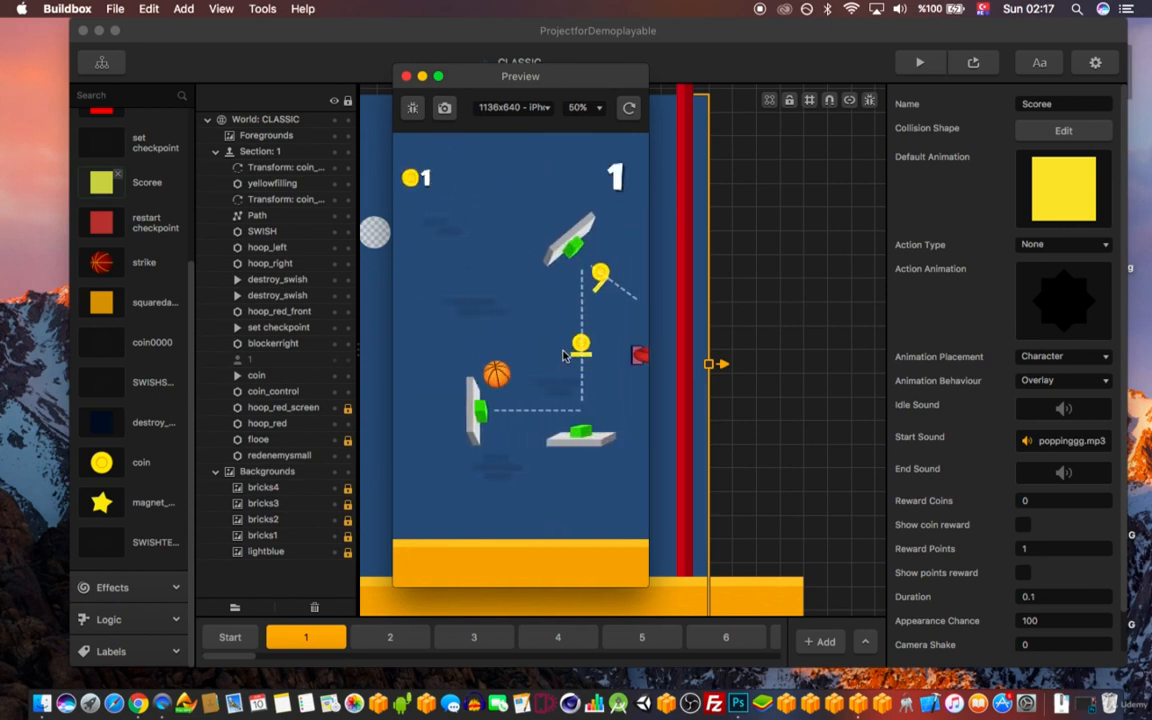
{"action": "left_click", "coordinate": [564, 354]}
{"action": "left_click", "coordinate": [521, 378]}
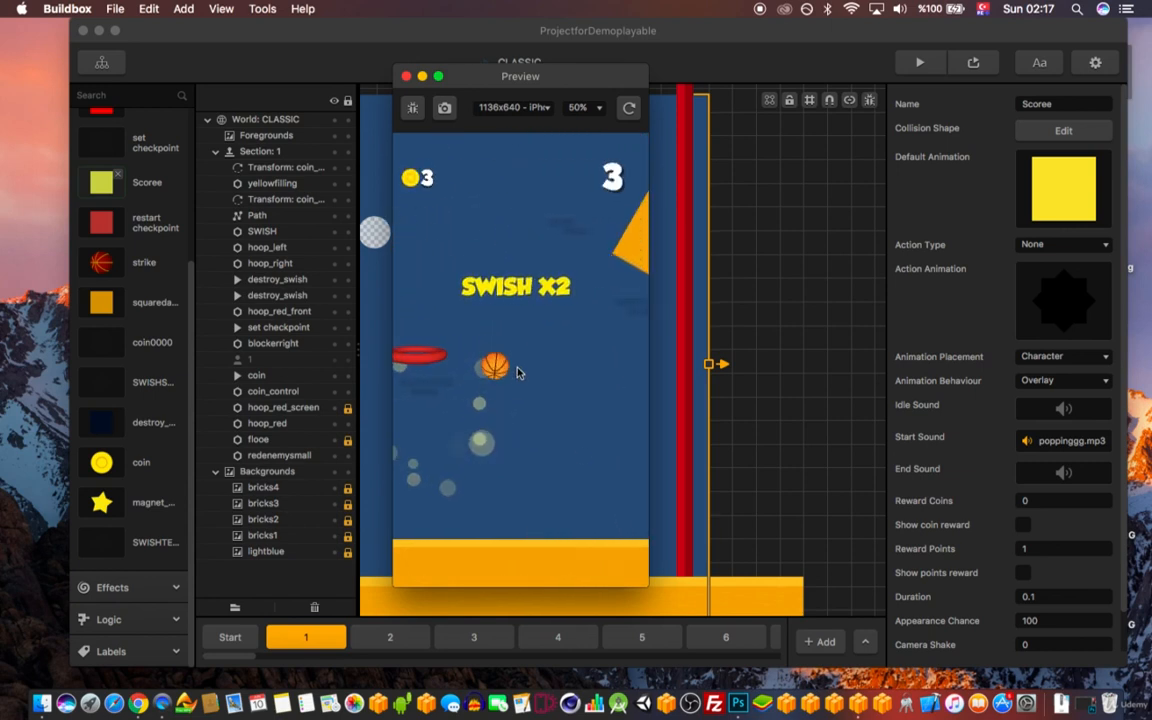
{"action": "left_click", "coordinate": [488, 338]}
{"action": "left_click", "coordinate": [506, 328]}
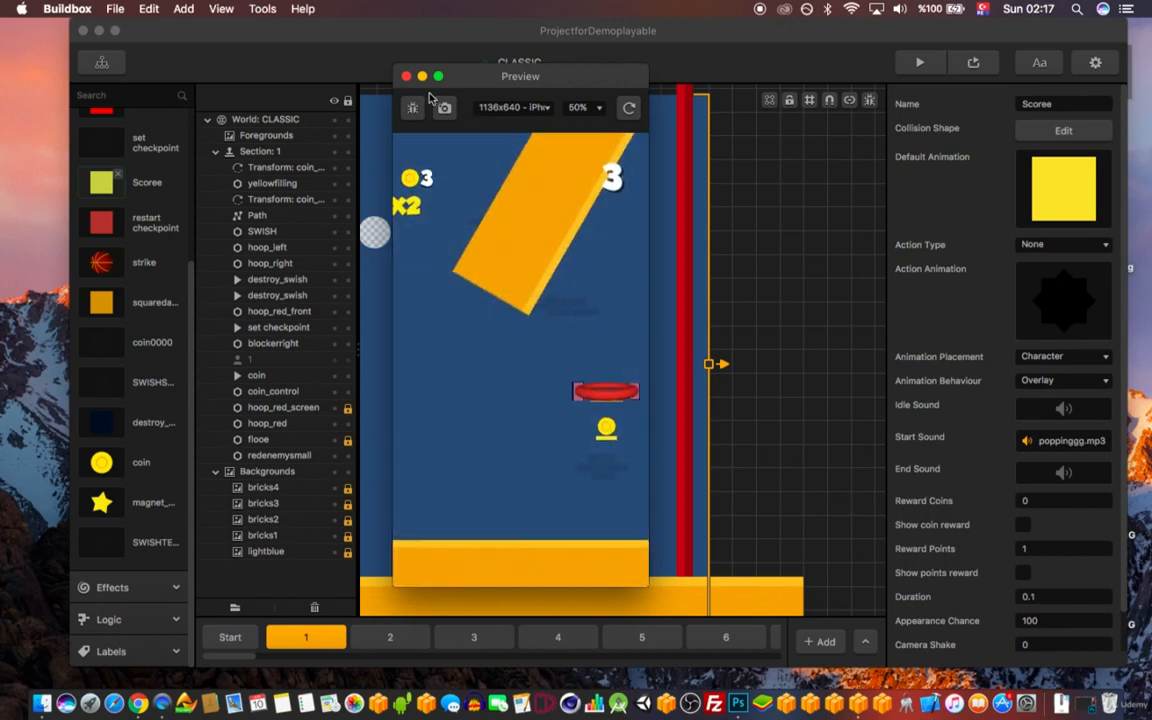
{"action": "left_click", "coordinate": [406, 76]}
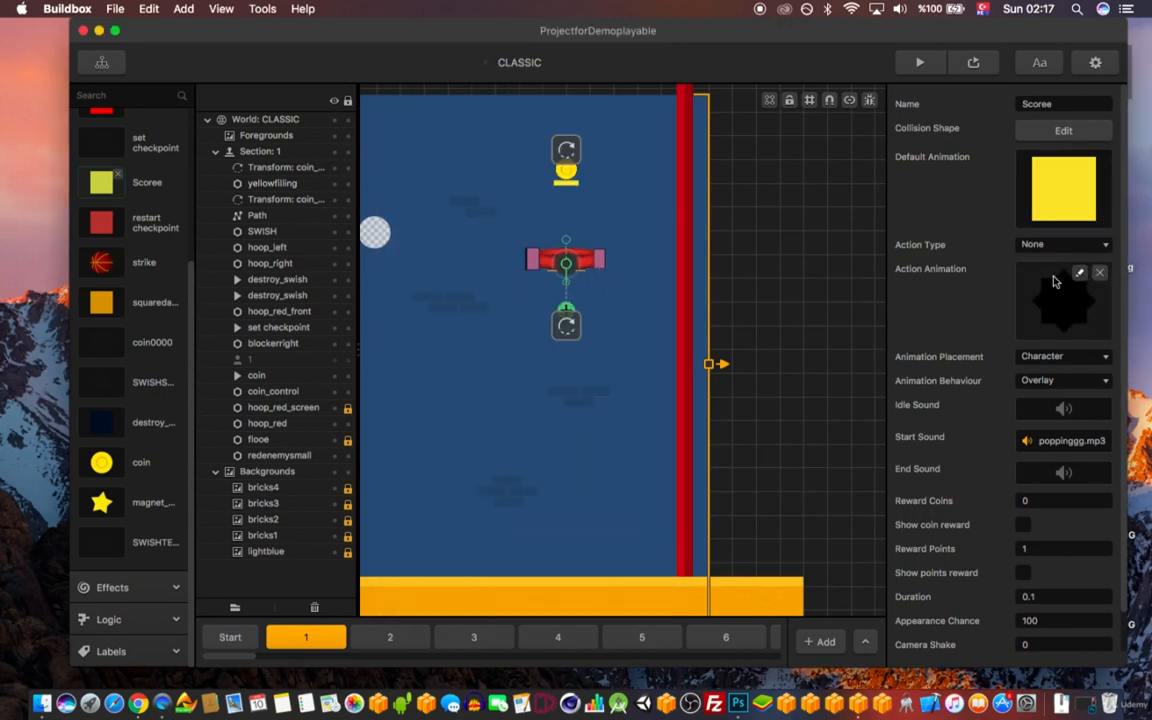
- Reopen Scoree's action animation for a quick check and close it again
{"action": "left_click", "coordinate": [1079, 273]}
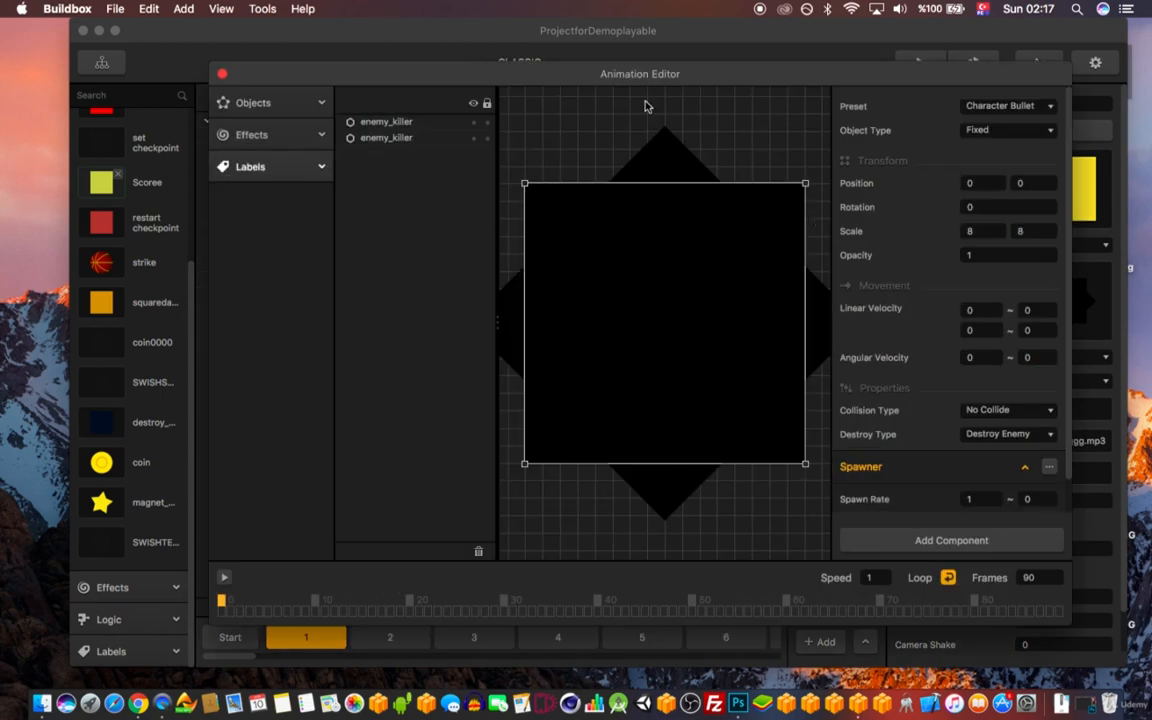
{"action": "left_click", "coordinate": [222, 76]}
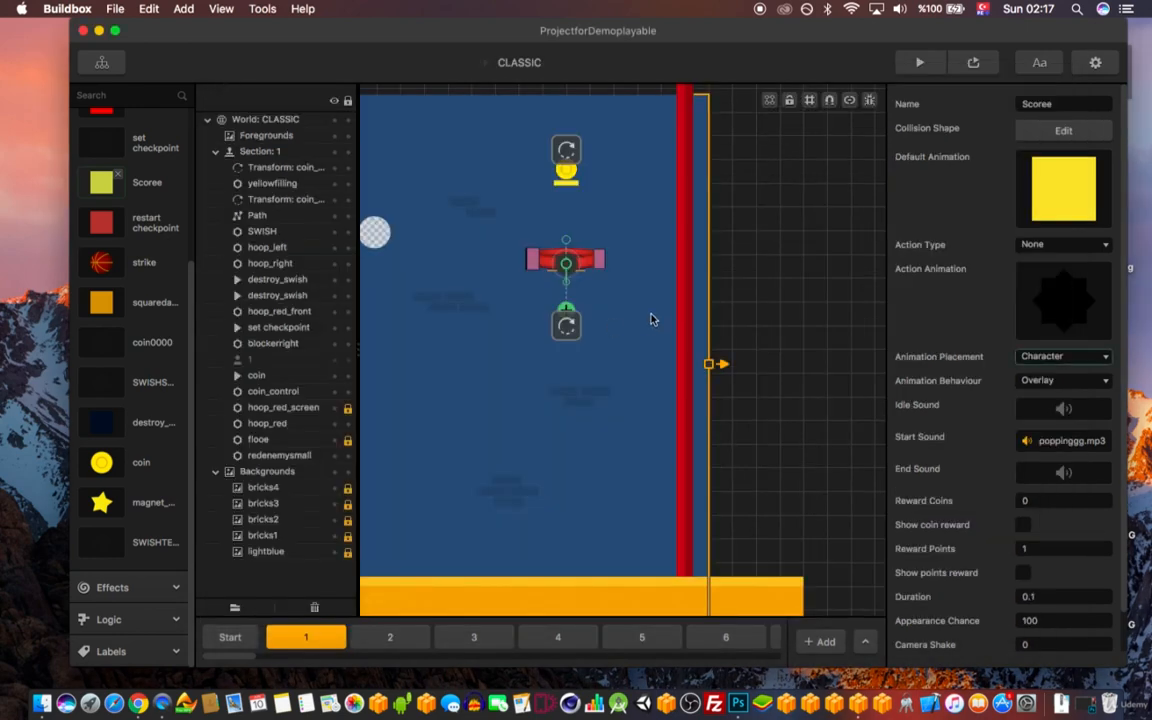
- Examine the hoop and coin layouts of scenes 4, 5 and 6 in the CLASSIC world
{"action": "left_click", "coordinate": [558, 637]}
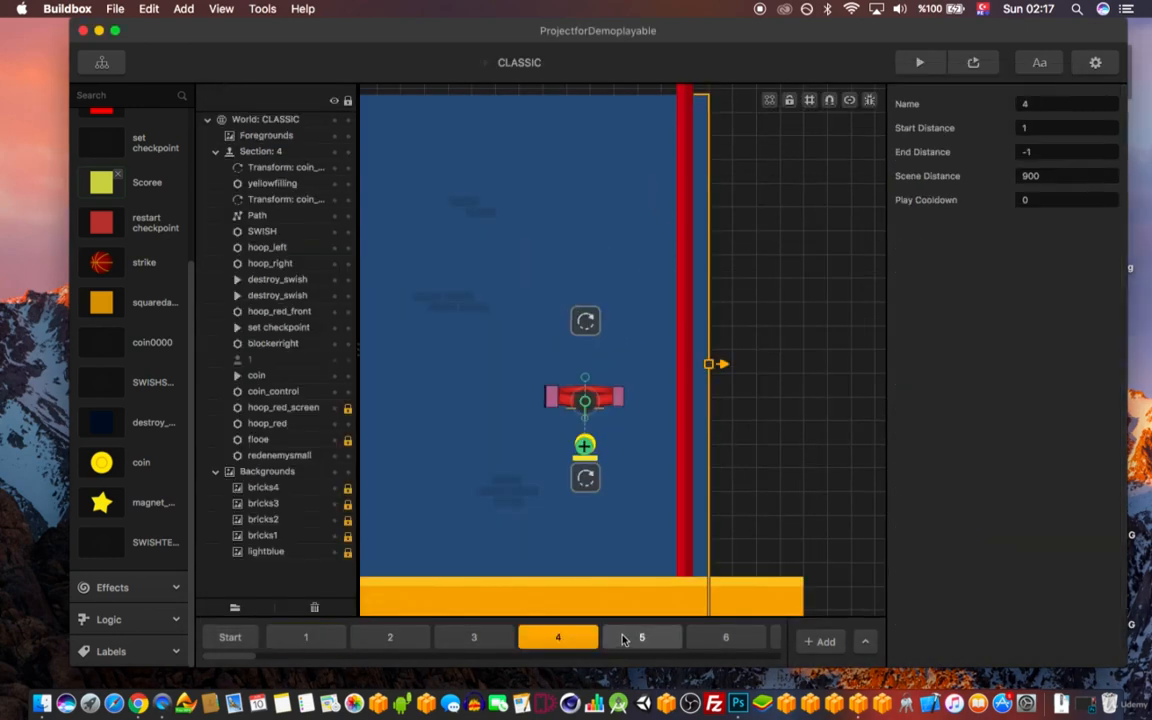
{"action": "left_click", "coordinate": [642, 637]}
{"action": "scroll", "coordinate": [615, 476], "scroll_direction": "down", "scroll_amount": 2}
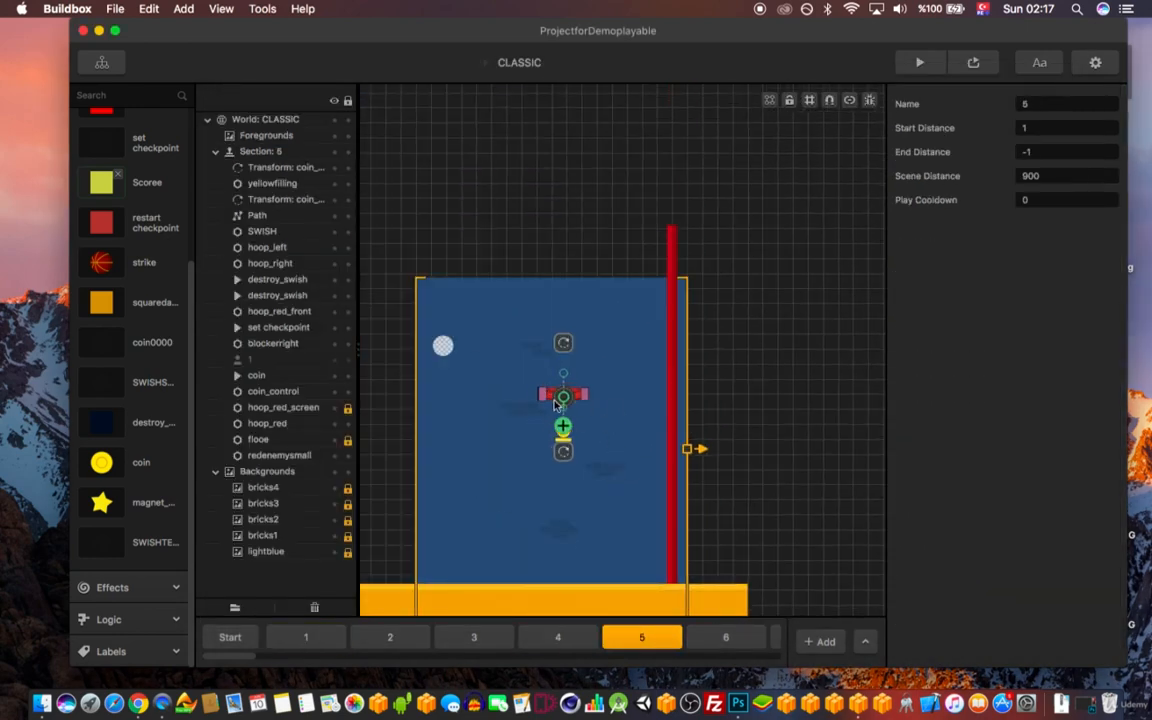
{"action": "scroll", "coordinate": [556, 404], "scroll_direction": "up", "scroll_amount": 5}
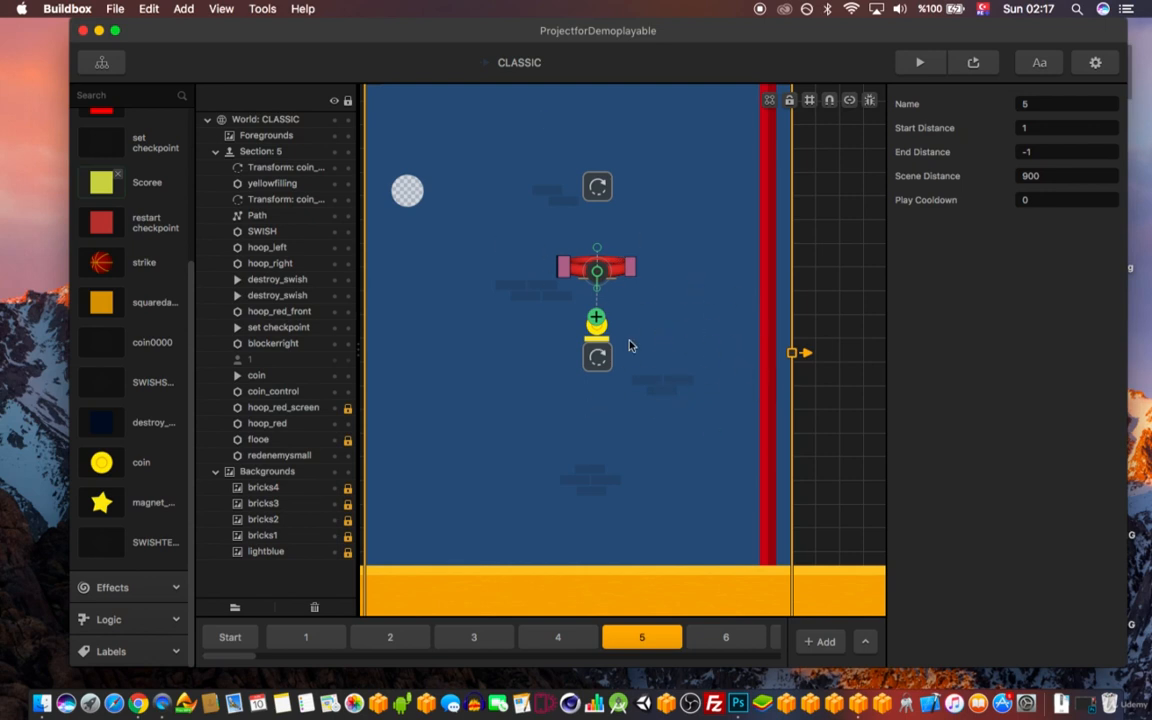
{"action": "left_click", "coordinate": [726, 637]}
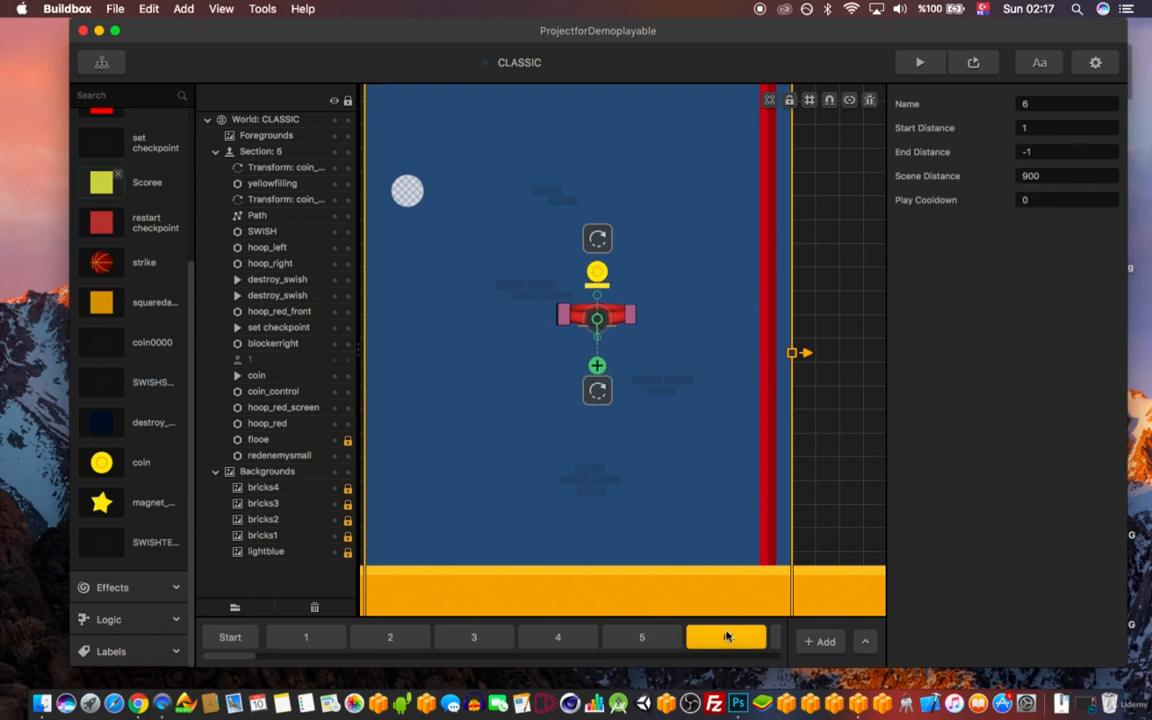
{"action": "scroll", "coordinate": [640, 420], "scroll_direction": "down", "scroll_amount": 2}
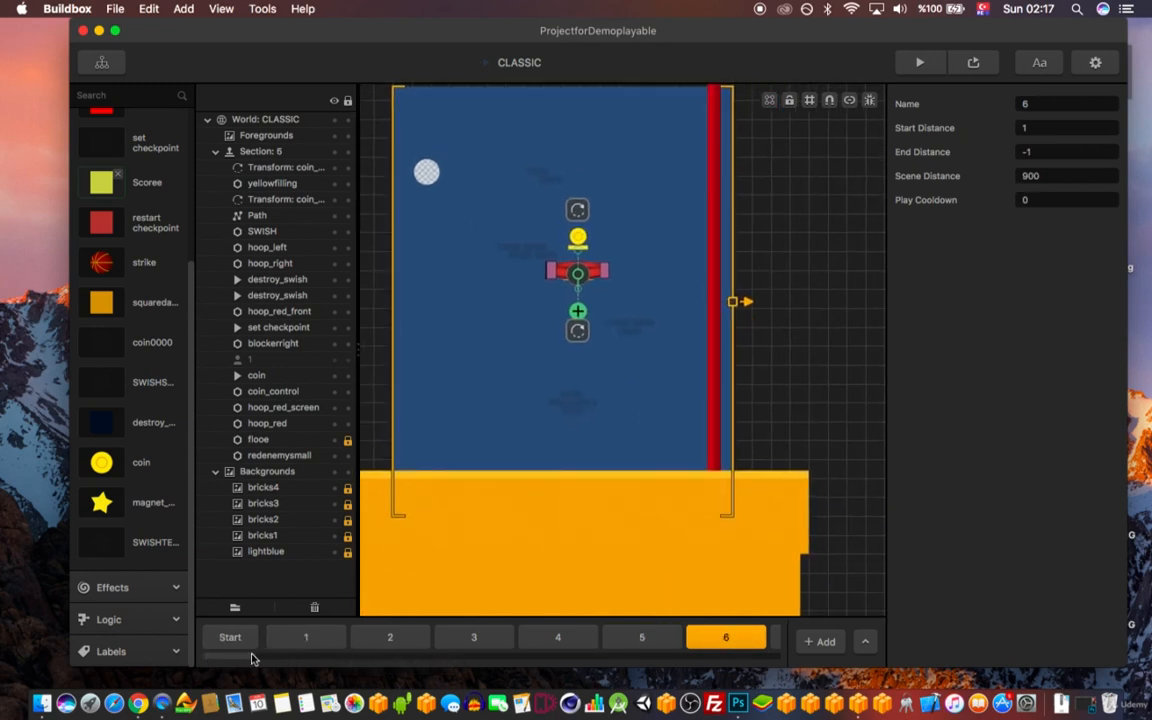
- Browse scenes 11 to 14 and return to scene 13 with the slanted orange blocks
{"action": "left_click_drag", "start_coordinate": [252, 658], "coordinate": [316, 660]}
{"action": "left_click", "coordinate": [432, 637]}
{"action": "left_click", "coordinate": [502, 637]}
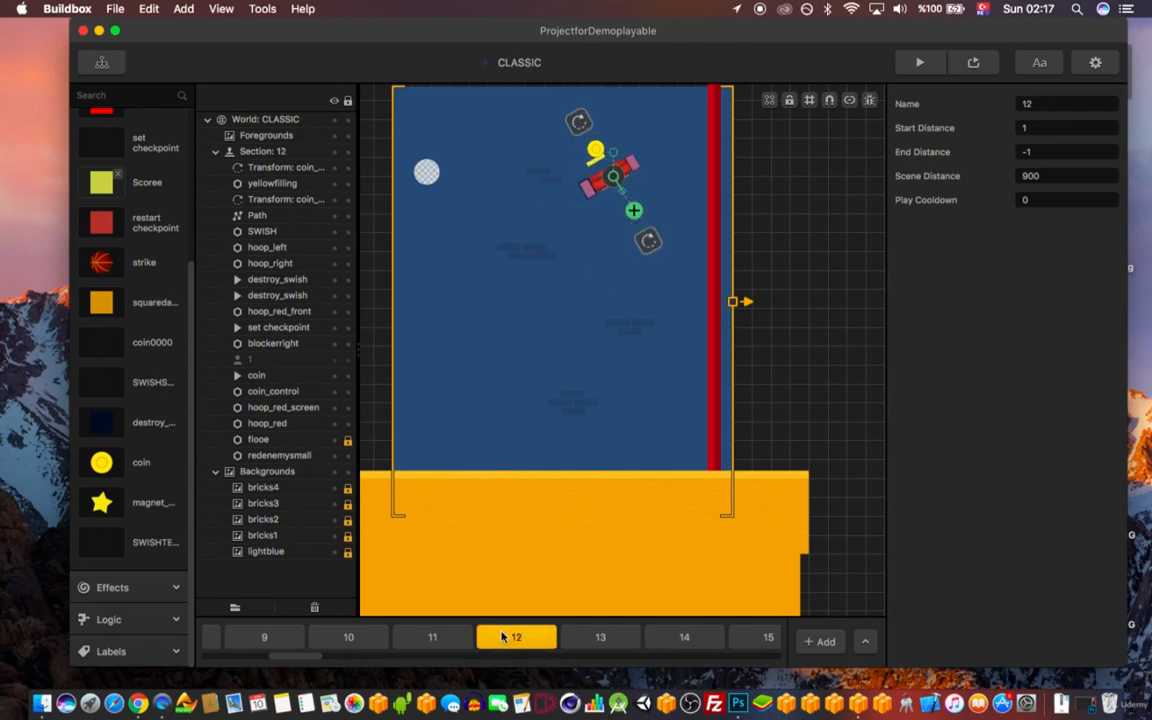
{"action": "scroll", "coordinate": [605, 224], "scroll_direction": "up", "scroll_amount": 3}
{"action": "left_click", "coordinate": [600, 637]}
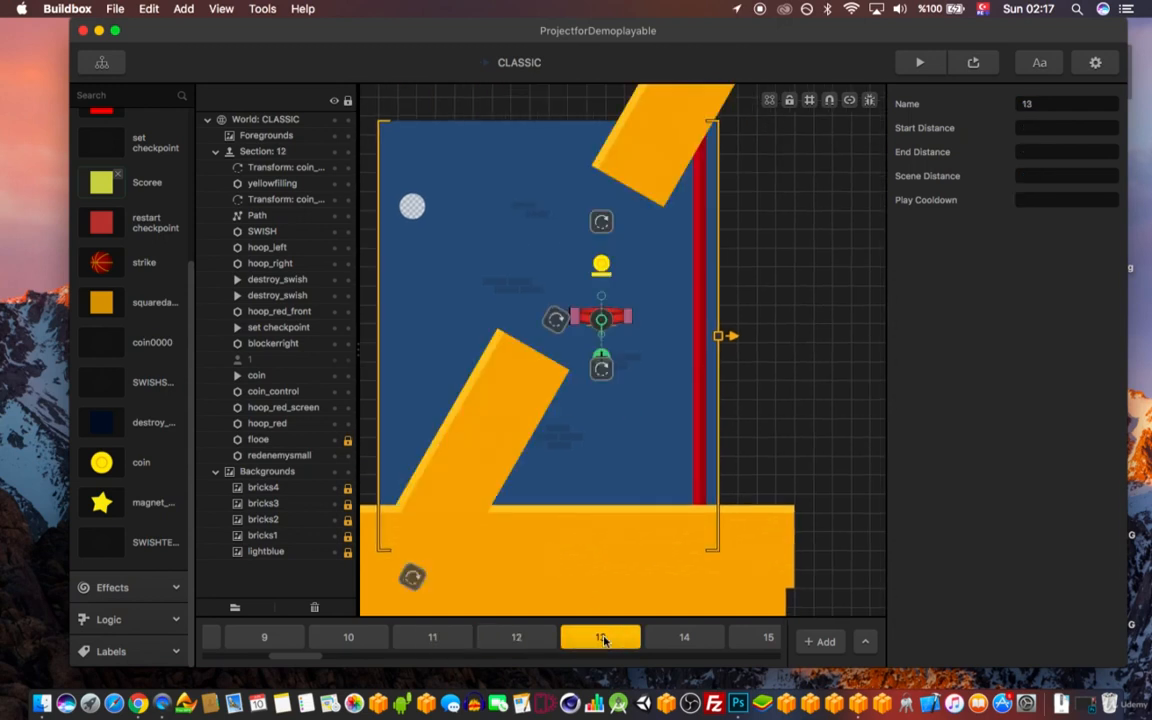
{"action": "left_click", "coordinate": [665, 637]}
{"action": "left_click", "coordinate": [598, 638]}
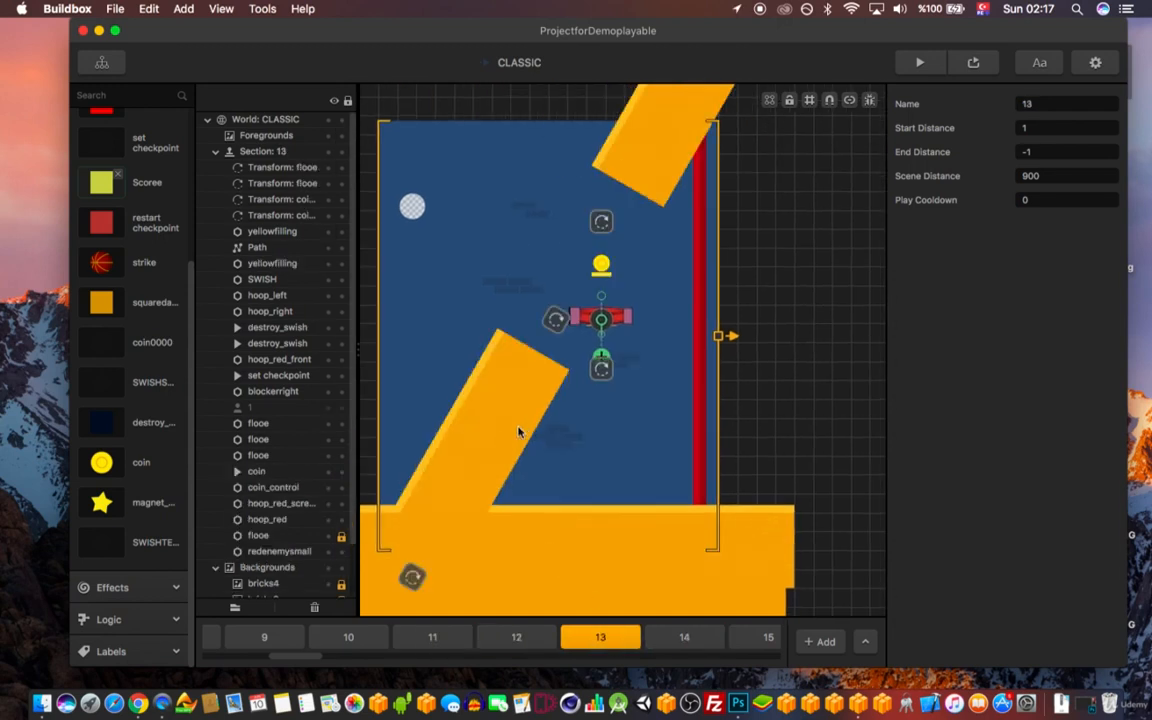
- Select the lower slanted flooe block in scene 13, check its object connections and hide the connection display
{"action": "left_click", "coordinate": [489, 453]}
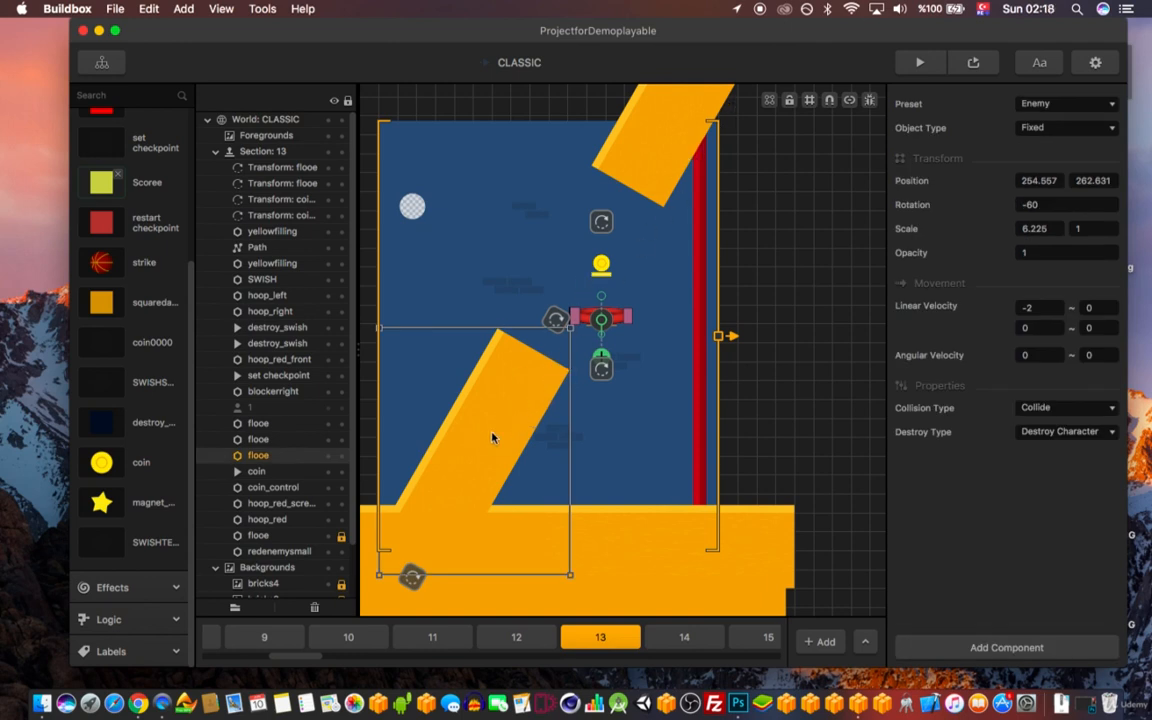
{"action": "scroll", "coordinate": [543, 375], "scroll_direction": "down", "scroll_amount": 5}
{"action": "middle_click_drag", "start_coordinate": [565, 307], "coordinate": [631, 293]}
{"action": "scroll", "coordinate": [575, 357], "scroll_direction": "up", "scroll_amount": 5}
{"action": "scroll", "coordinate": [584, 362], "scroll_direction": "down", "scroll_amount": 1}
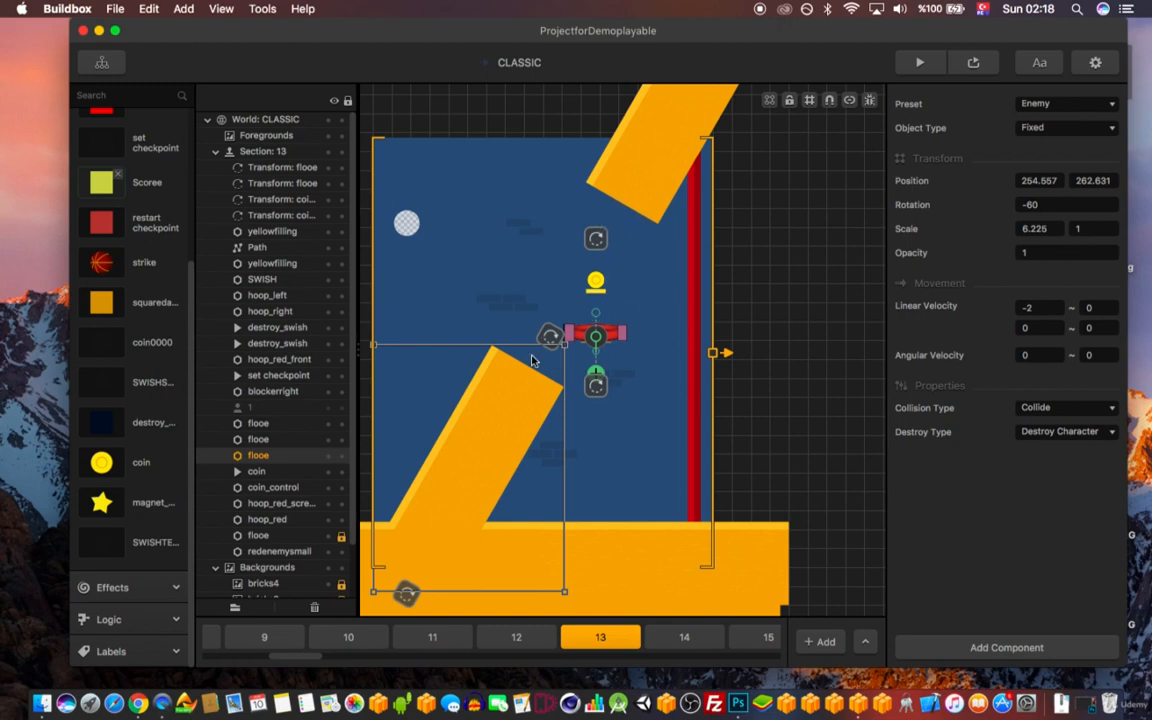
{"action": "key", "text": "l"}
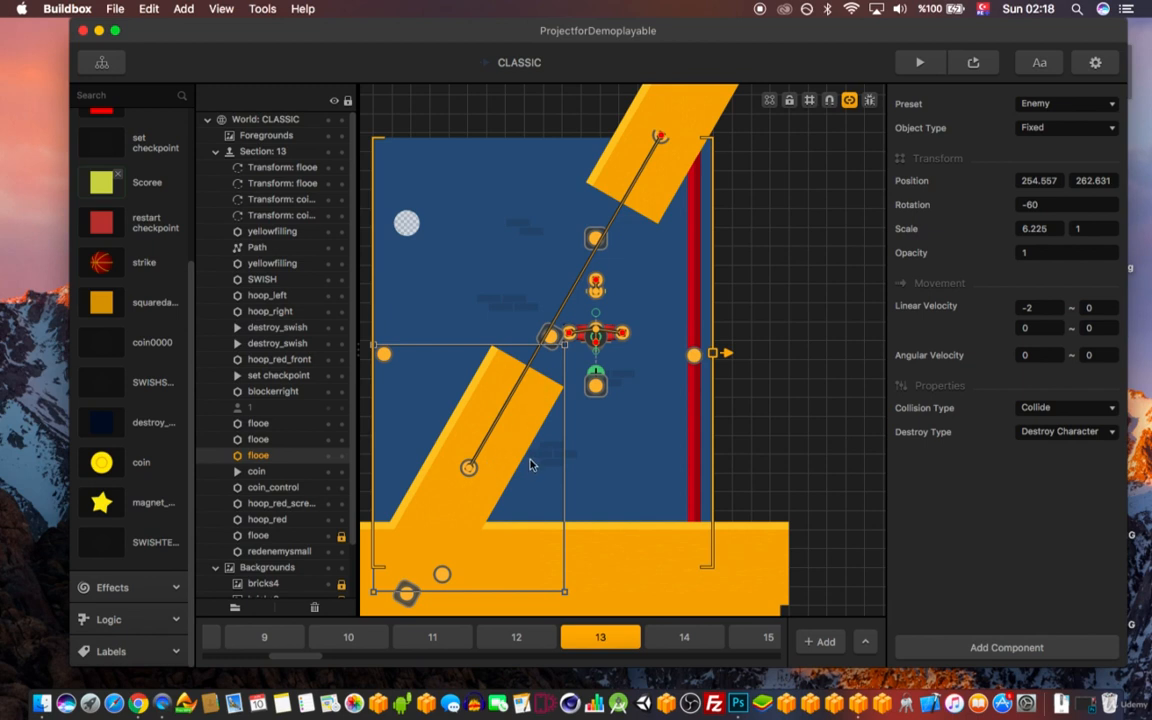
{"action": "key", "text": "l"}
{"action": "key", "text": "l"}
{"action": "key", "text": "l"}
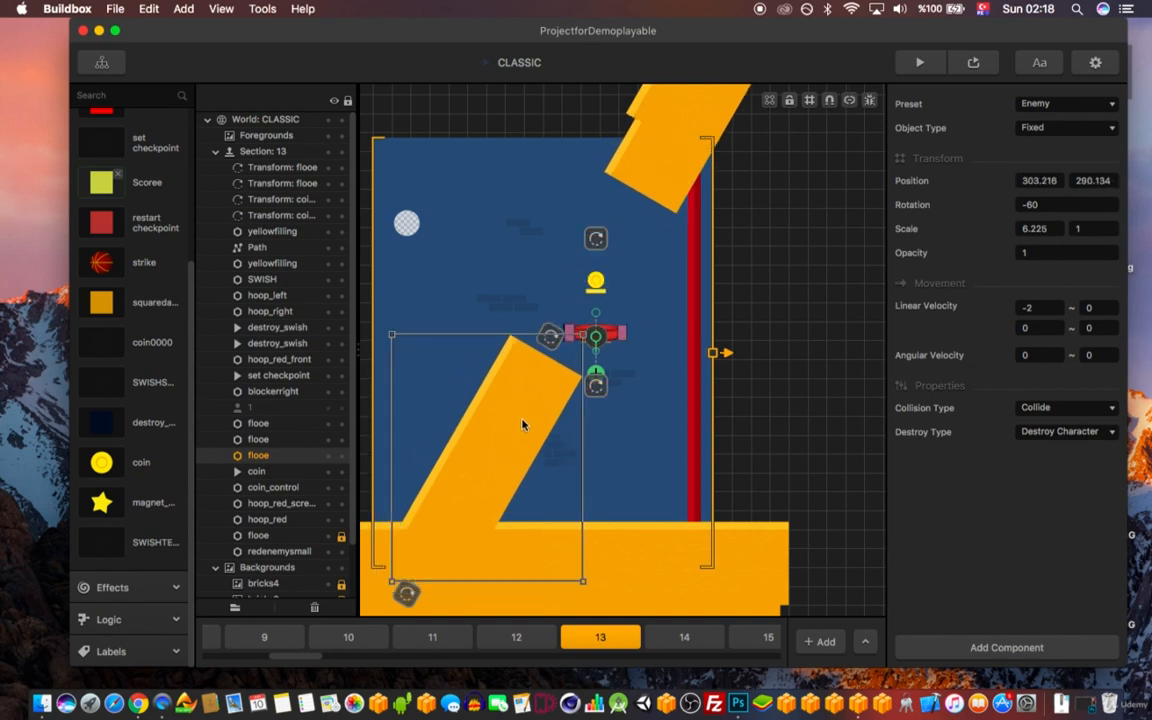
- Try moving the lower and upper slanted flooe blocks in scene 13, undoing each move
{"action": "left_click_drag", "start_coordinate": [529, 404], "coordinate": [504, 442]}
{"action": "key", "text": "super+z"}
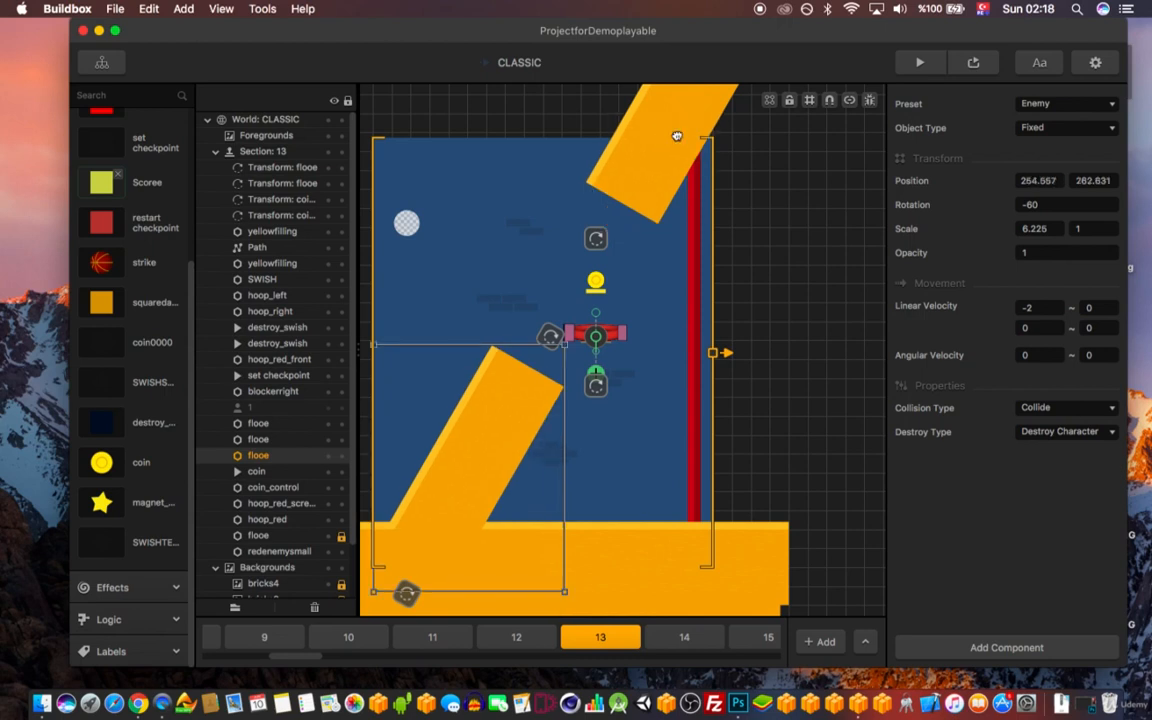
{"action": "left_click_drag", "start_coordinate": [678, 137], "coordinate": [640, 249]}
{"action": "scroll", "coordinate": [641, 247], "scroll_direction": "down", "scroll_amount": 5}
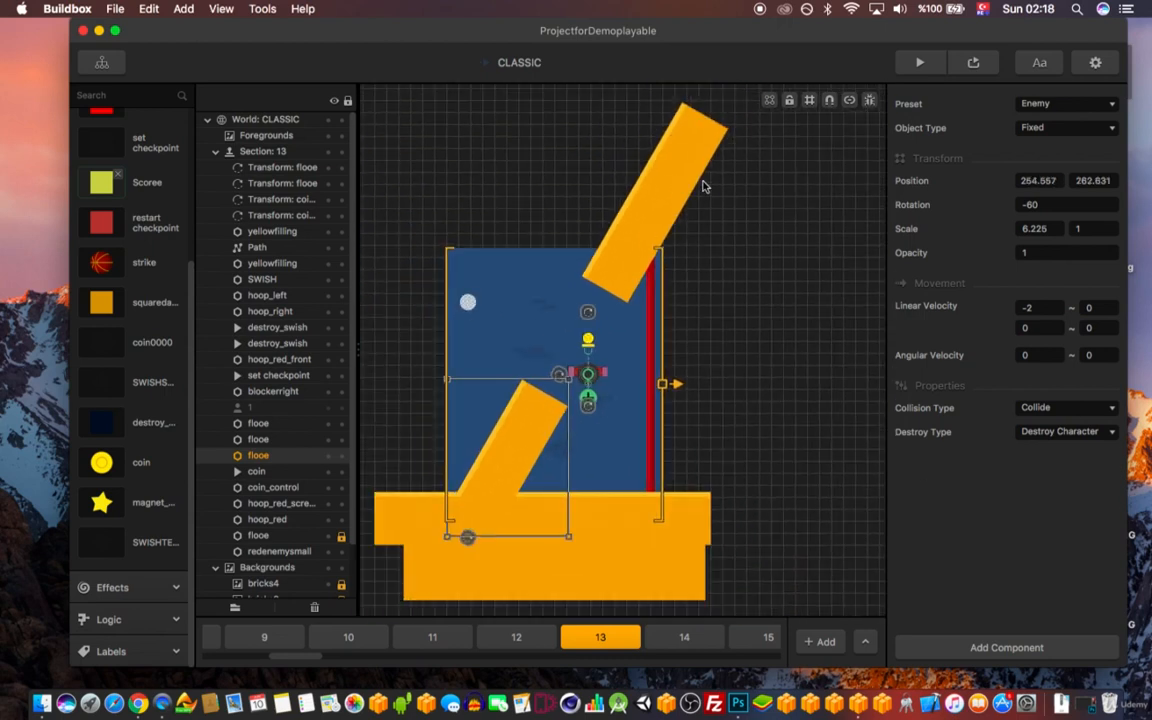
{"action": "left_click_drag", "start_coordinate": [690, 168], "coordinate": [716, 163]}
{"action": "key", "text": "super+z"}
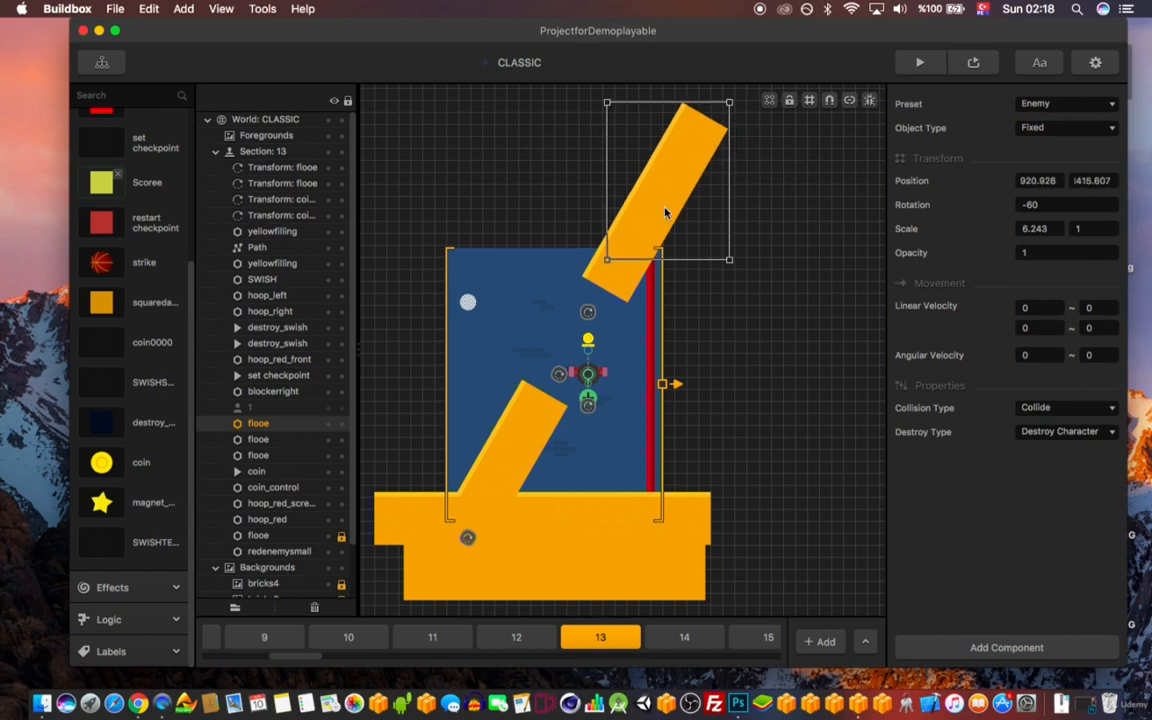
- Start the preview of scene 13 and set the preview device to 2436x1125 - iPhoneX
{"action": "left_click", "coordinate": [919, 62]}
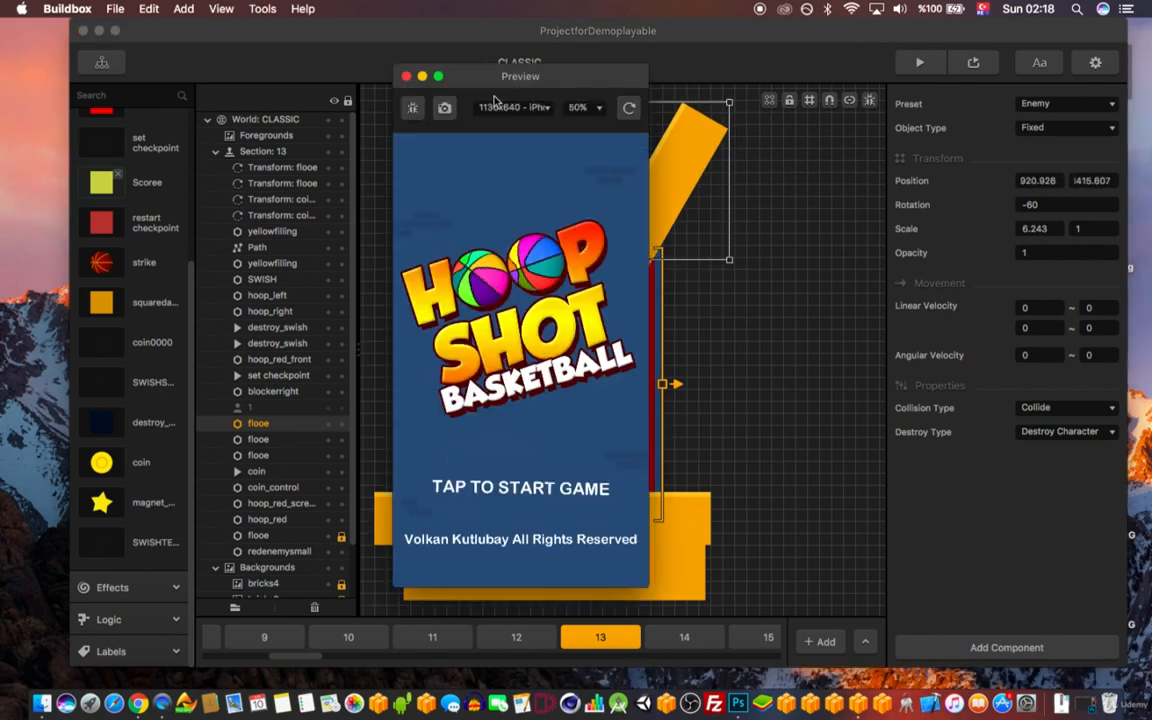
{"action": "left_click", "coordinate": [406, 76]}
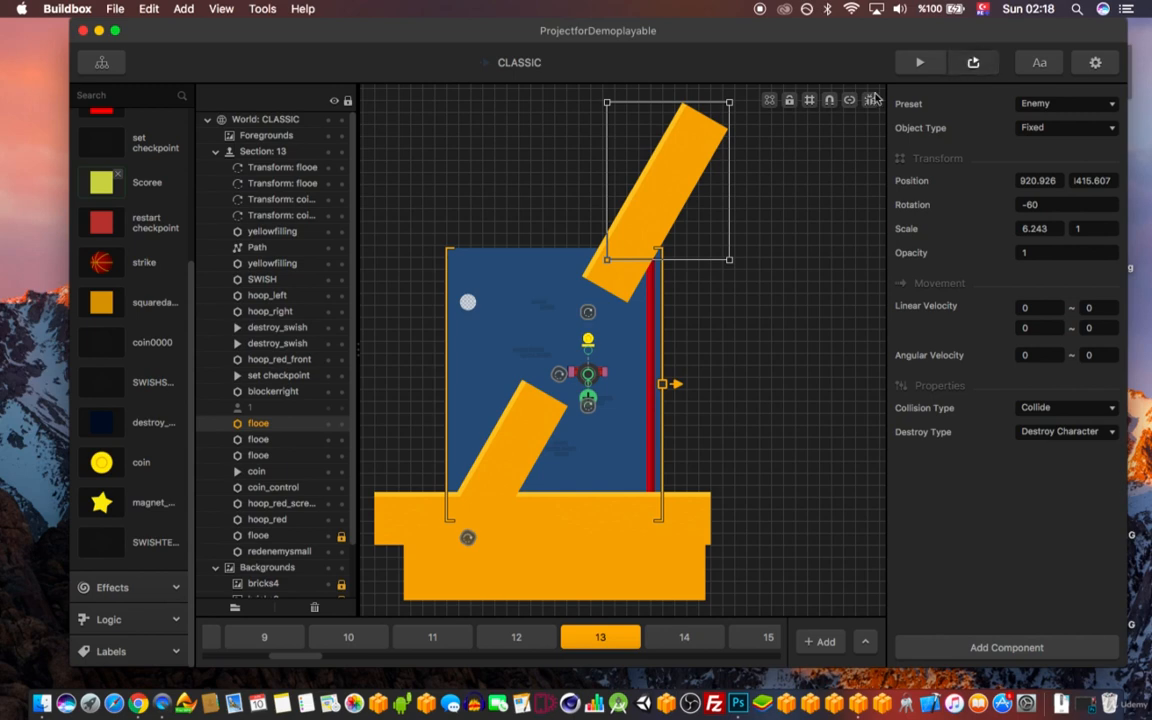
{"action": "left_click", "coordinate": [919, 62]}
{"action": "left_click", "coordinate": [527, 108]}
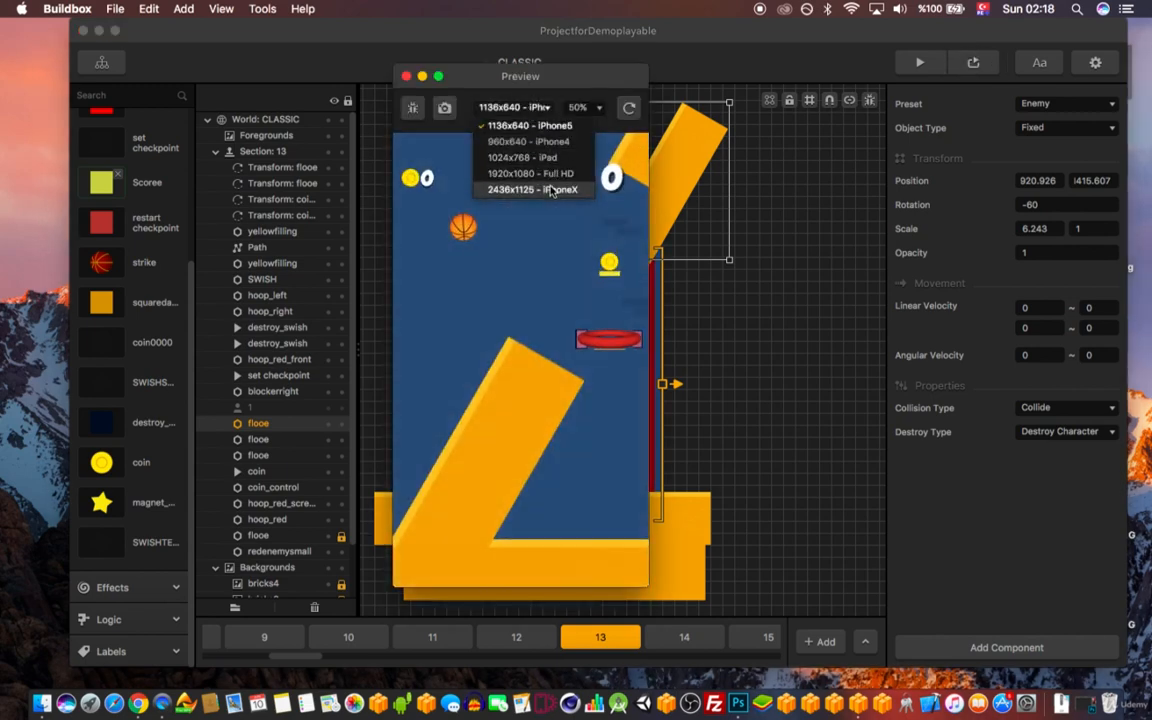
{"action": "left_click", "coordinate": [541, 192]}
- Play scene 13 in the preview by shooting the ball at the hoops, and close the preview
{"action": "left_click", "coordinate": [537, 472]}
{"action": "left_click", "coordinate": [504, 250]}
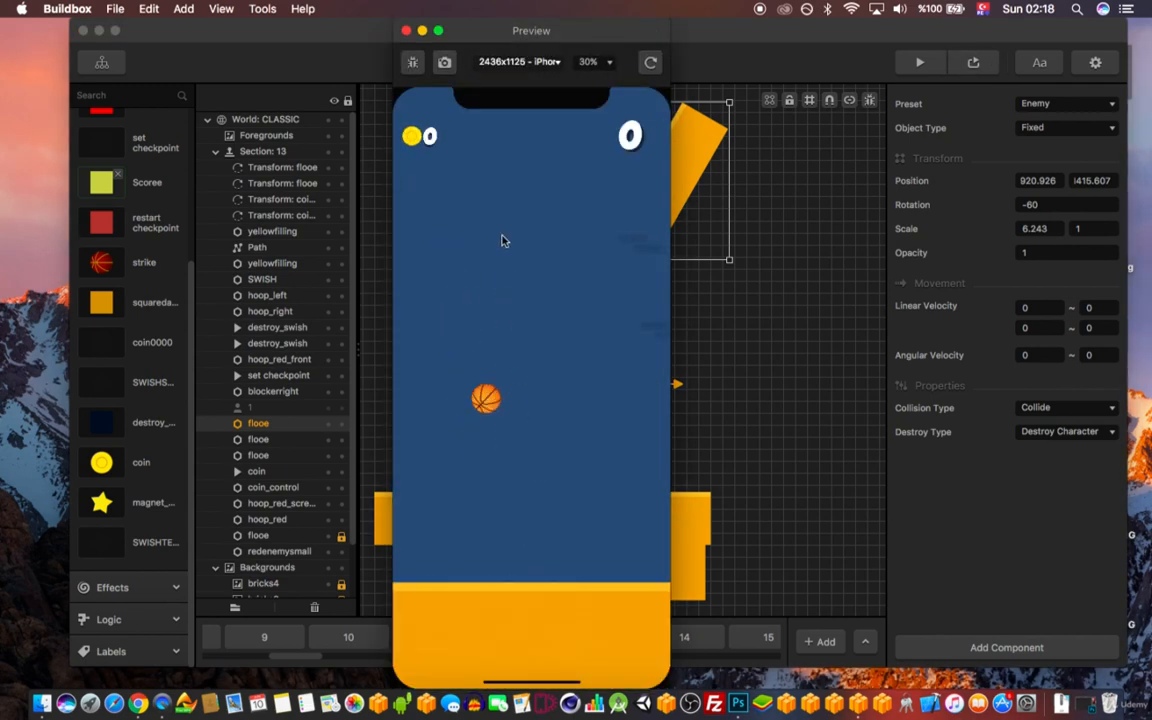
{"action": "left_click", "coordinate": [618, 198]}
{"action": "left_click", "coordinate": [606, 190]}
{"action": "left_click", "coordinate": [576, 366]}
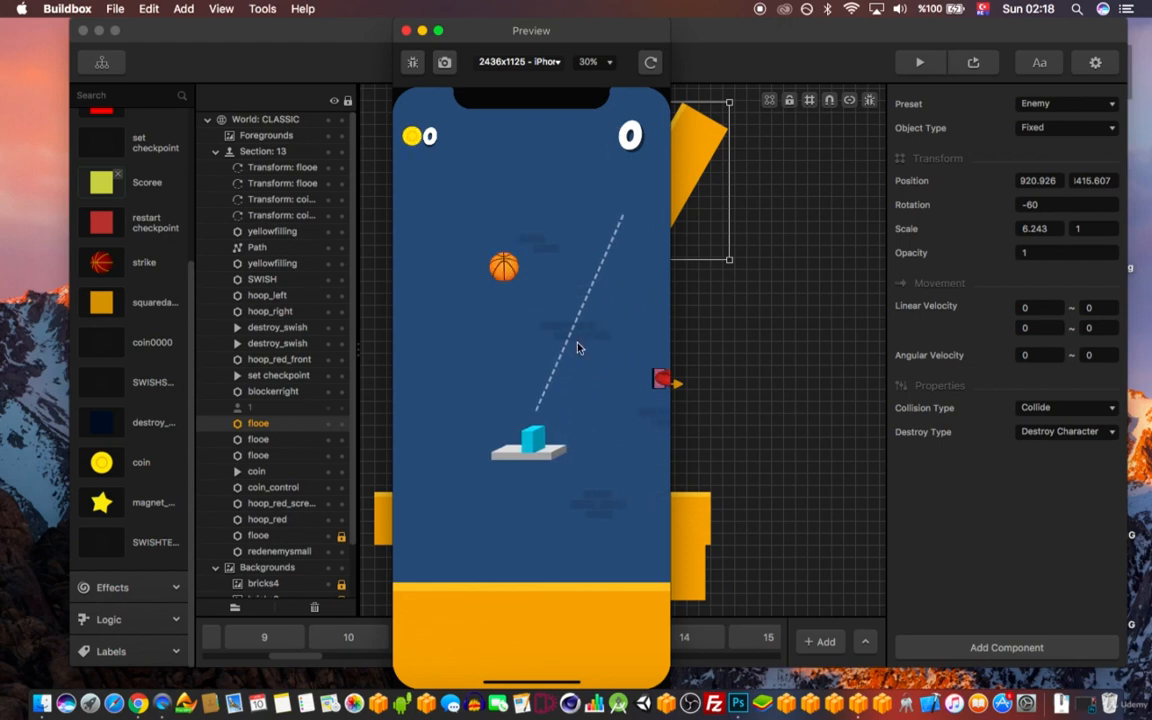
{"action": "left_click", "coordinate": [575, 325]}
{"action": "left_click", "coordinate": [571, 307]}
{"action": "left_click", "coordinate": [406, 31]}
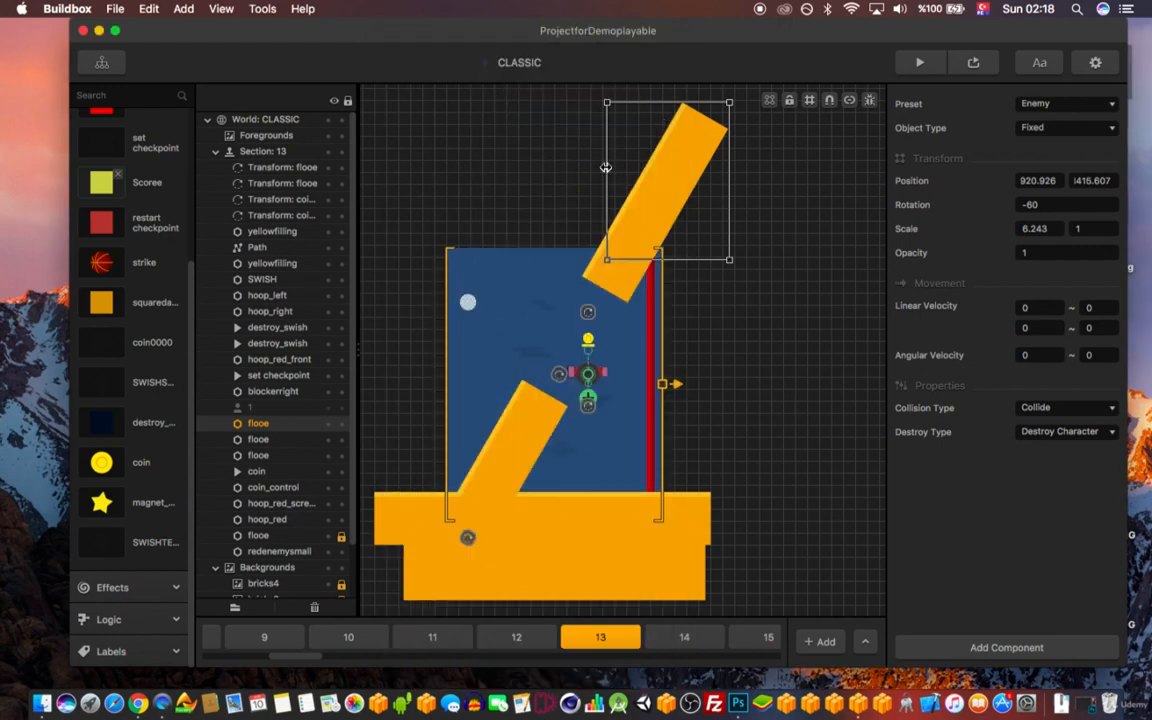
- Try moving the upper slanted flooe block of scene 13 away from and back toward the scene, and undo the moves
{"action": "left_click_drag", "start_coordinate": [632, 209], "coordinate": [739, 219]}
{"action": "left_click", "coordinate": [629, 196]}
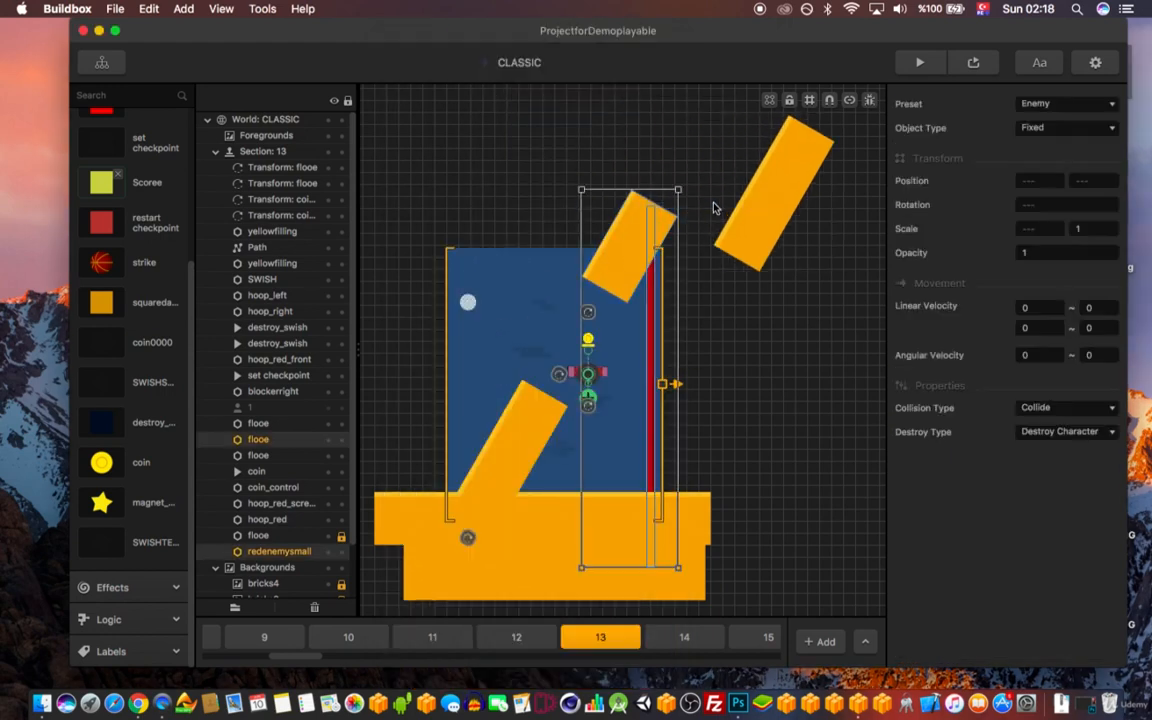
{"action": "left_click", "coordinate": [728, 237]}
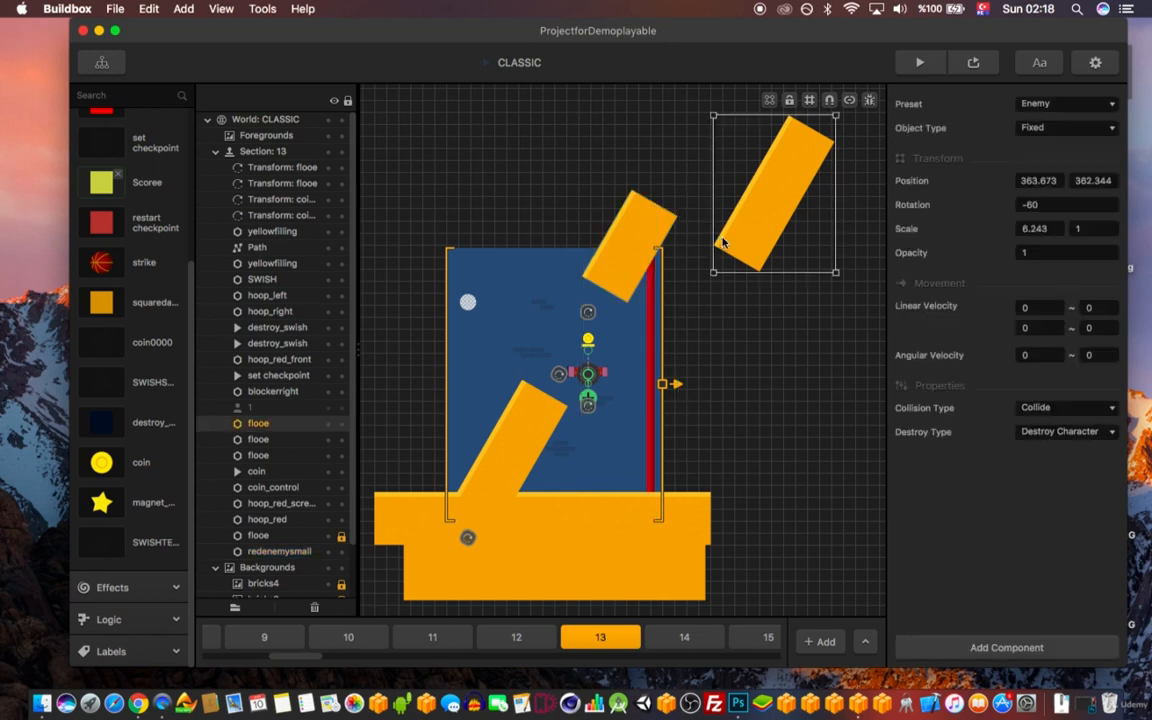
{"action": "left_click_drag", "start_coordinate": [722, 239], "coordinate": [650, 240]}
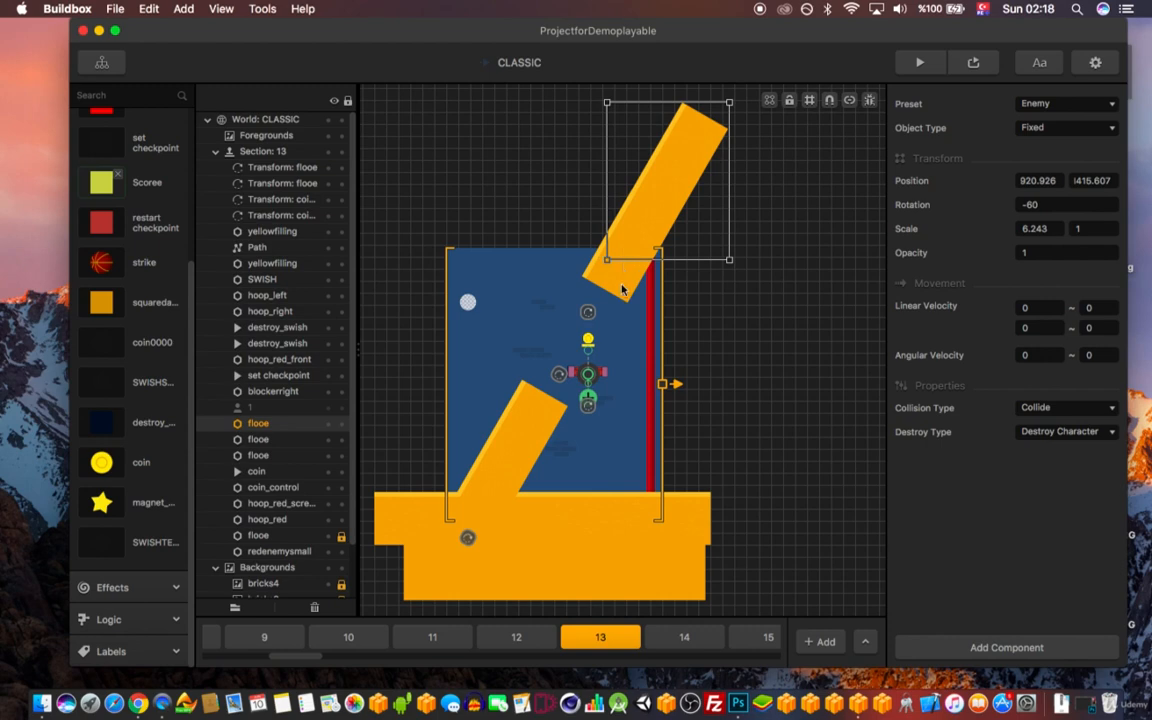
- Try moving the lower slanted flooe block of scene 13 and undo the move
{"action": "scroll", "coordinate": [640, 298], "scroll_direction": "down", "scroll_amount": 1}
{"action": "scroll", "coordinate": [658, 323], "scroll_direction": "up", "scroll_amount": 4}
{"action": "scroll", "coordinate": [644, 349], "scroll_direction": "down", "scroll_amount": 7}
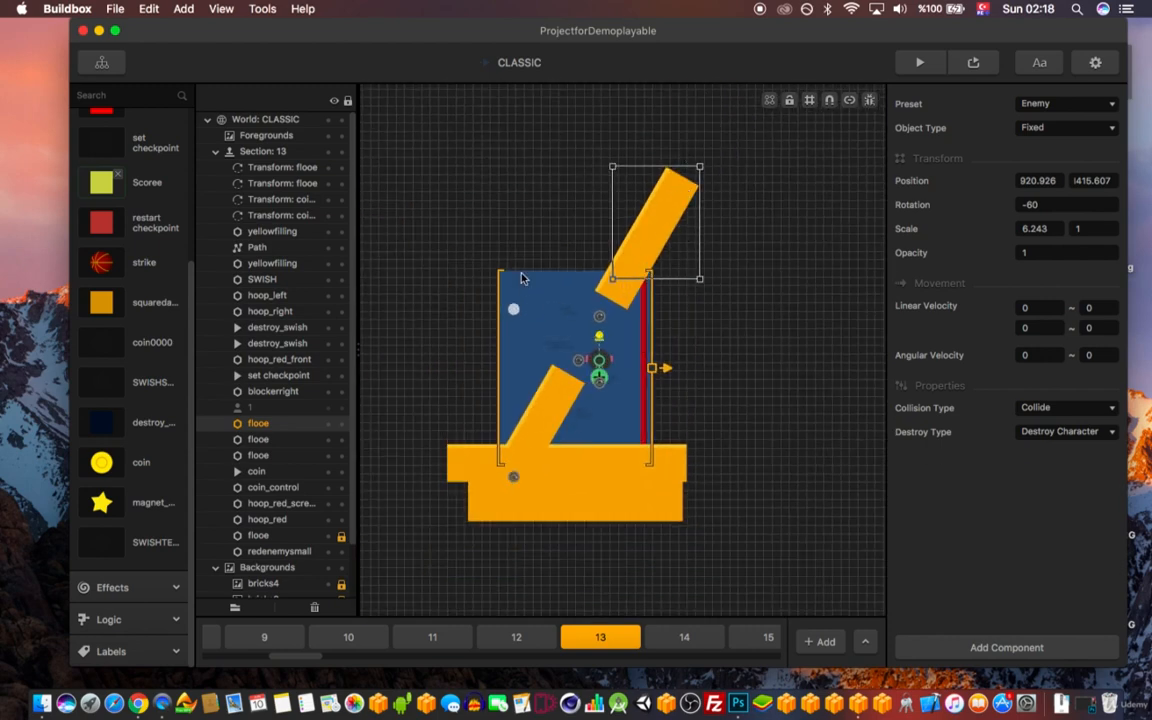
{"action": "scroll", "coordinate": [610, 290], "scroll_direction": "up", "scroll_amount": 5}
{"action": "scroll", "coordinate": [638, 299], "scroll_direction": "down", "scroll_amount": 3}
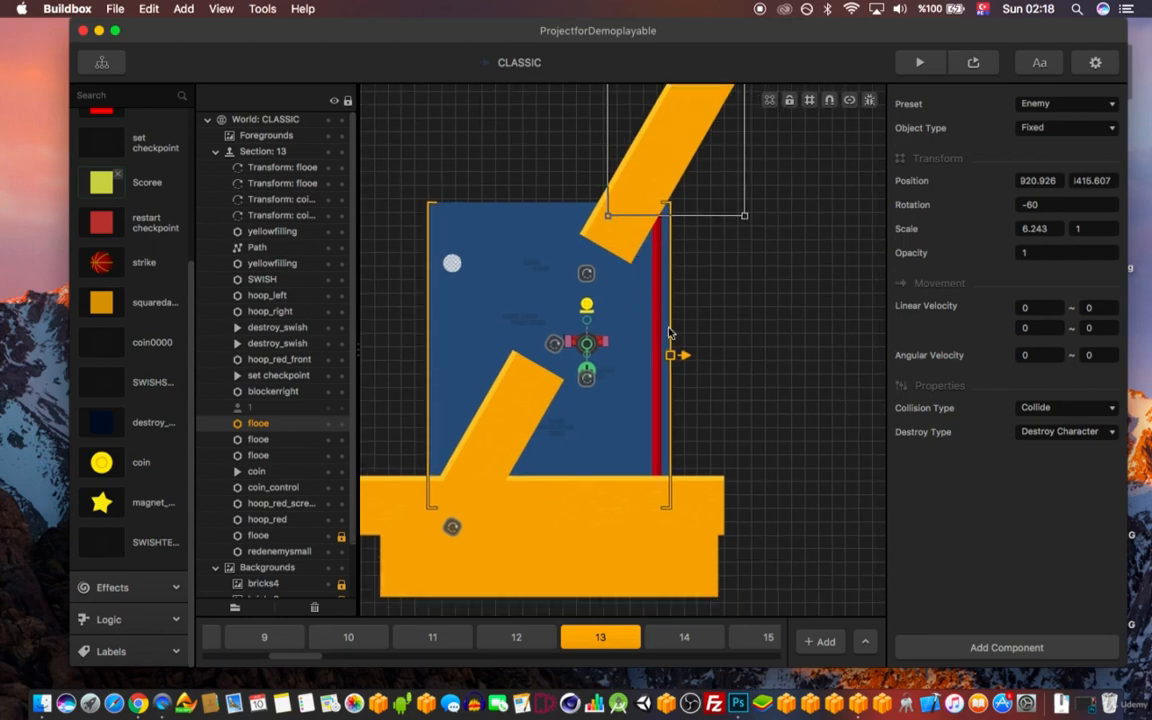
{"action": "scroll", "coordinate": [670, 333], "scroll_direction": "up", "scroll_amount": 3}
{"action": "scroll", "coordinate": [640, 337], "scroll_direction": "down", "scroll_amount": 4}
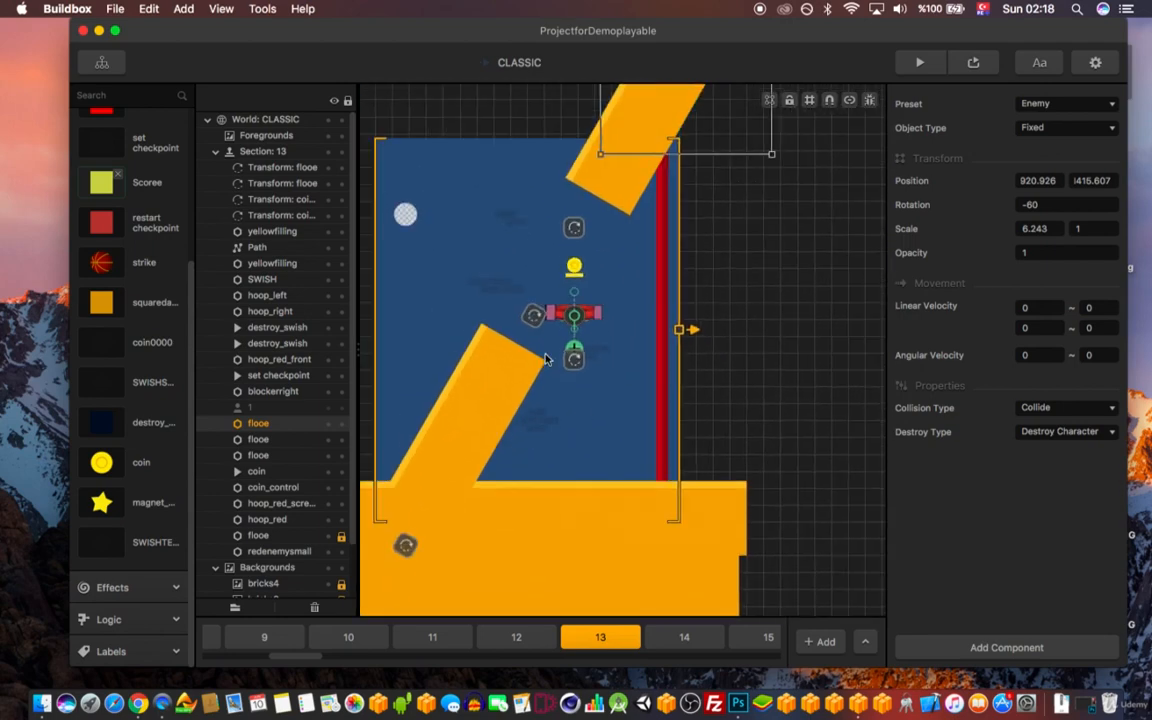
{"action": "left_click_drag", "start_coordinate": [508, 396], "coordinate": [446, 372]}
{"action": "key", "text": "super+z"}
- Compare the linear velocity modifiers of the two Transform objects that affect flooe in scene 13
{"action": "scroll", "coordinate": [550, 372], "scroll_direction": "up", "scroll_amount": 5}
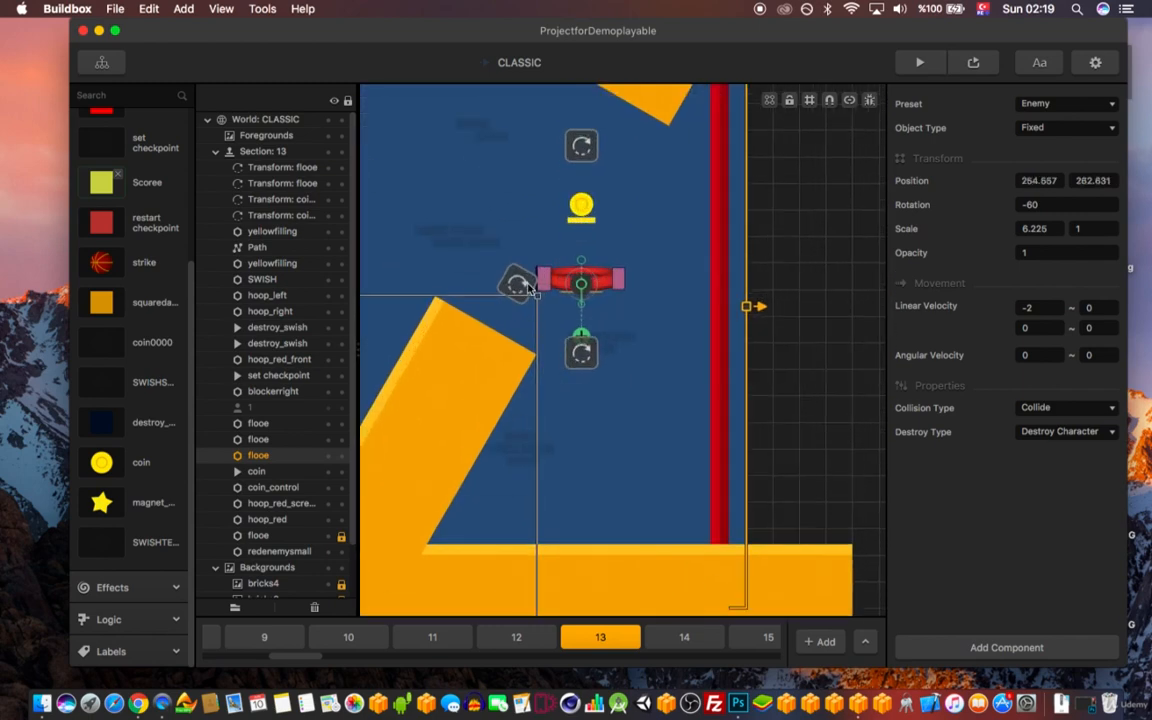
{"action": "left_click", "coordinate": [511, 280]}
{"action": "scroll", "coordinate": [593, 372], "scroll_direction": "down", "scroll_amount": 2}
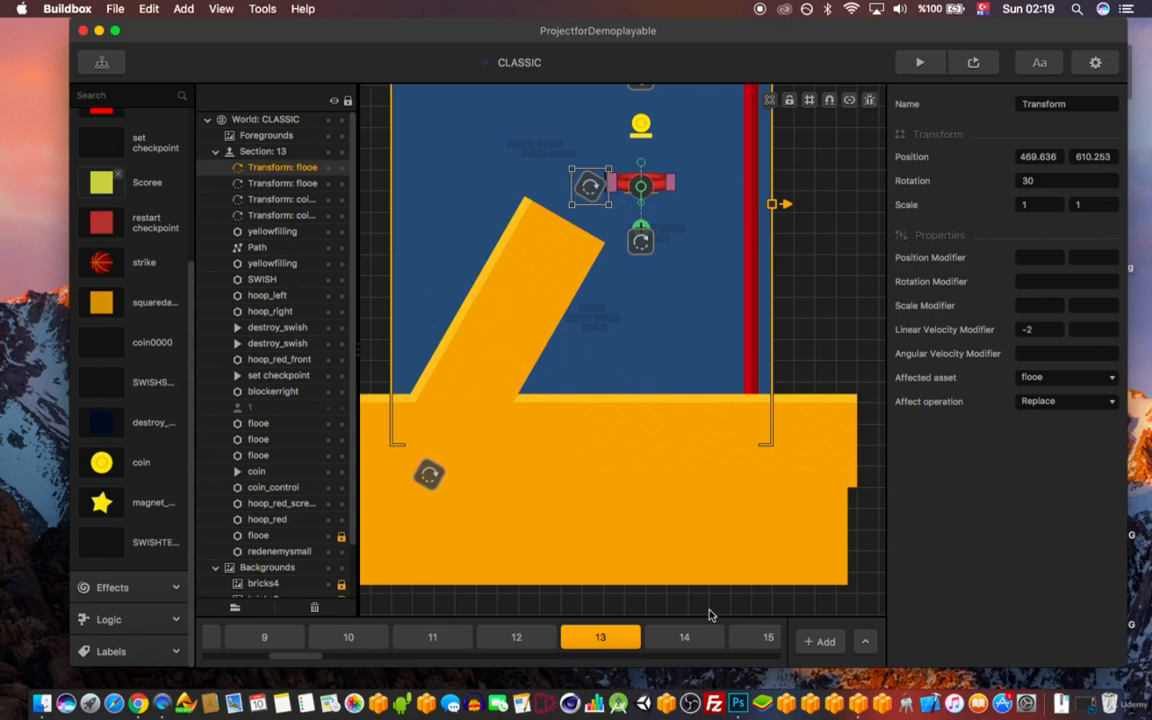
{"action": "left_click", "coordinate": [429, 476]}
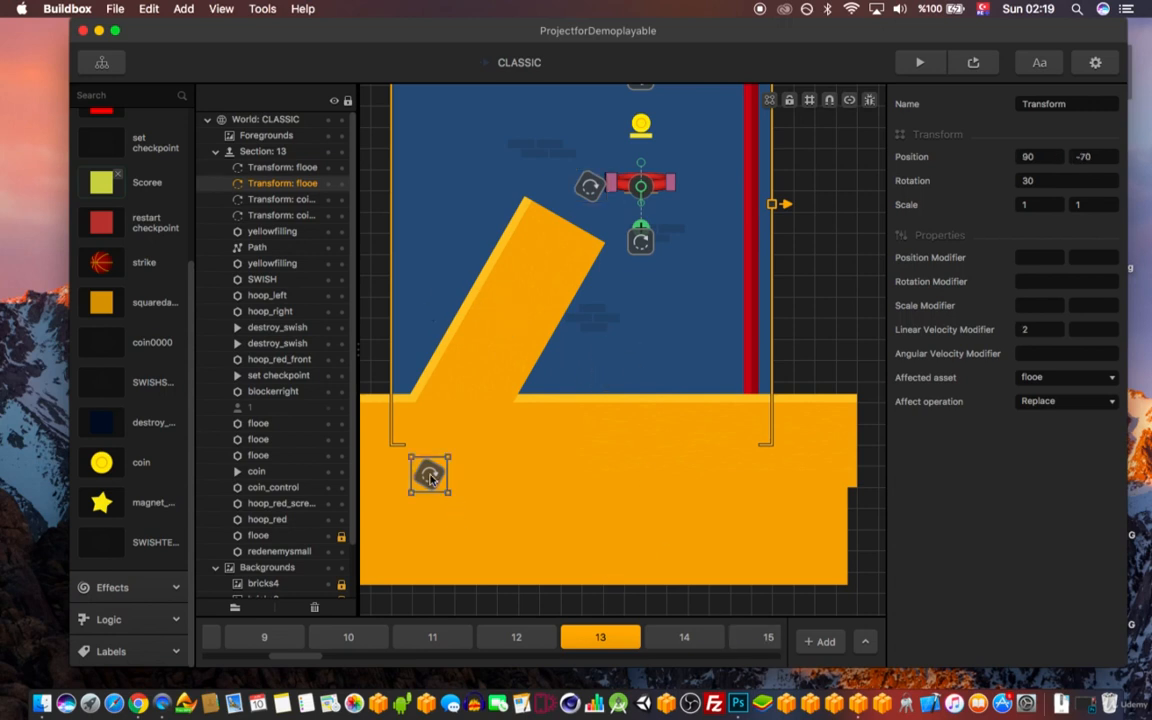
{"action": "left_click", "coordinate": [601, 188]}
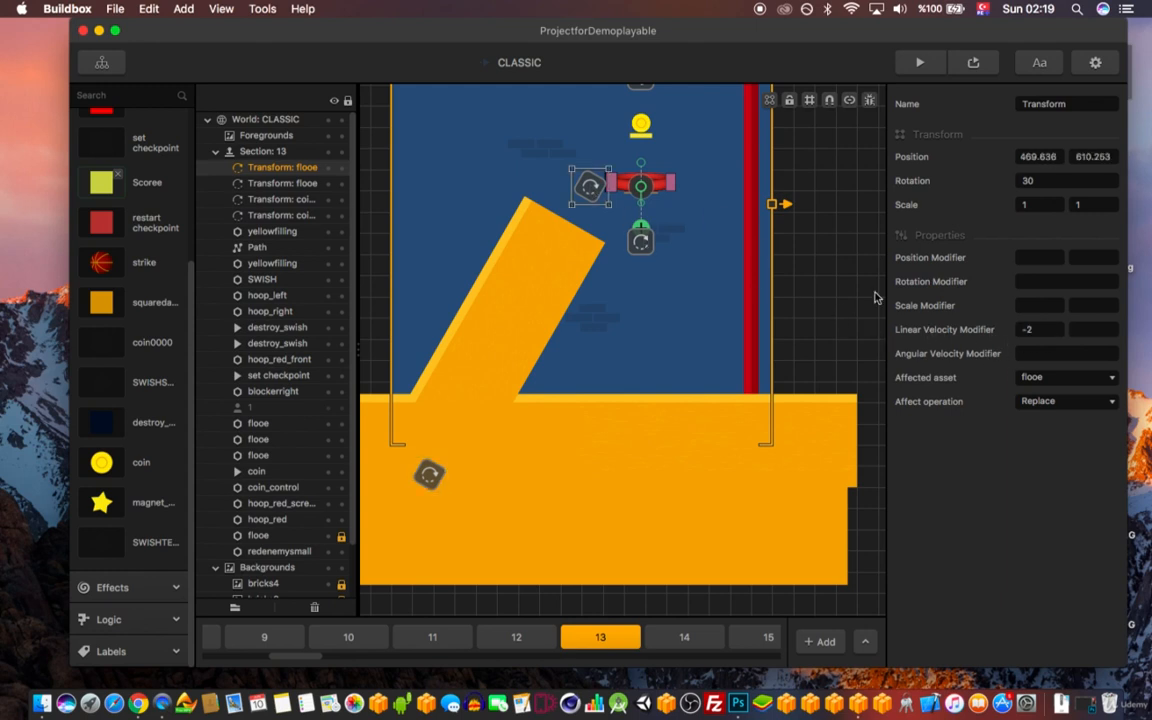
- Select the lower slanted flooe block in scene 13 and examine its horizontal linear velocity setting
{"action": "left_click", "coordinate": [504, 300]}
{"action": "scroll", "coordinate": [610, 262], "scroll_direction": "up", "scroll_amount": 2}
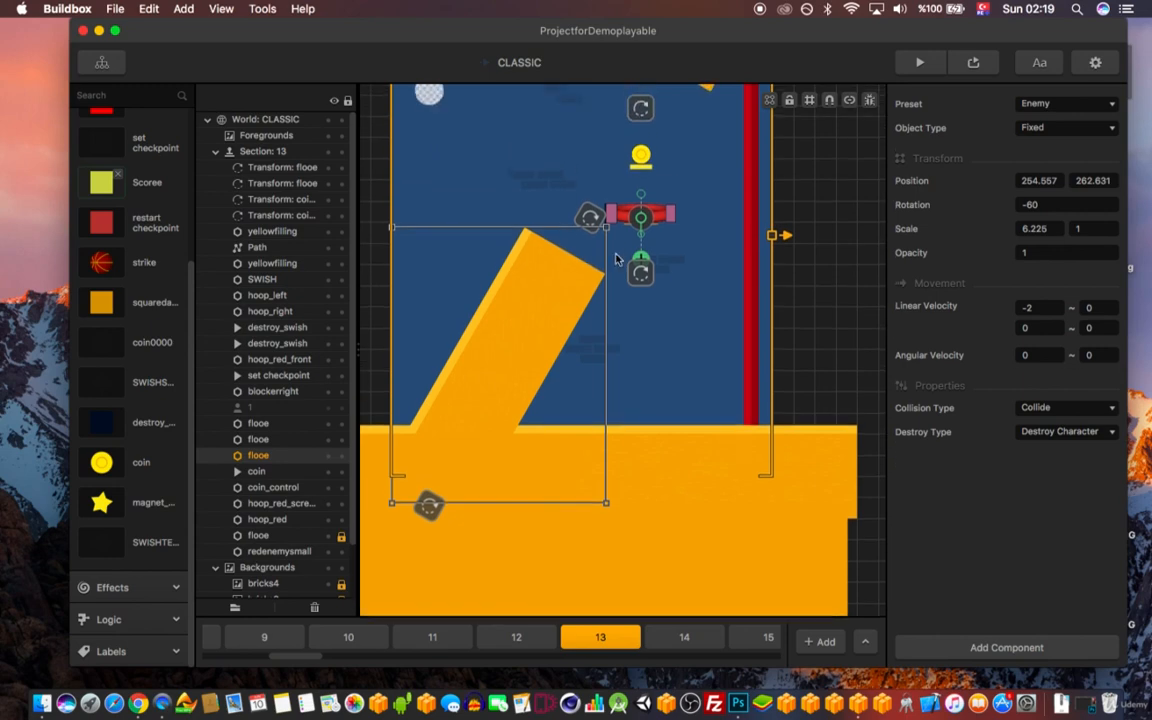
{"action": "scroll", "coordinate": [612, 280], "scroll_direction": "down", "scroll_amount": 5}
{"action": "scroll", "coordinate": [621, 291], "scroll_direction": "up", "scroll_amount": 4}
{"action": "scroll", "coordinate": [621, 305], "scroll_direction": "down", "scroll_amount": 3}
{"action": "left_click_drag", "start_coordinate": [646, 312], "coordinate": [657, 316]}
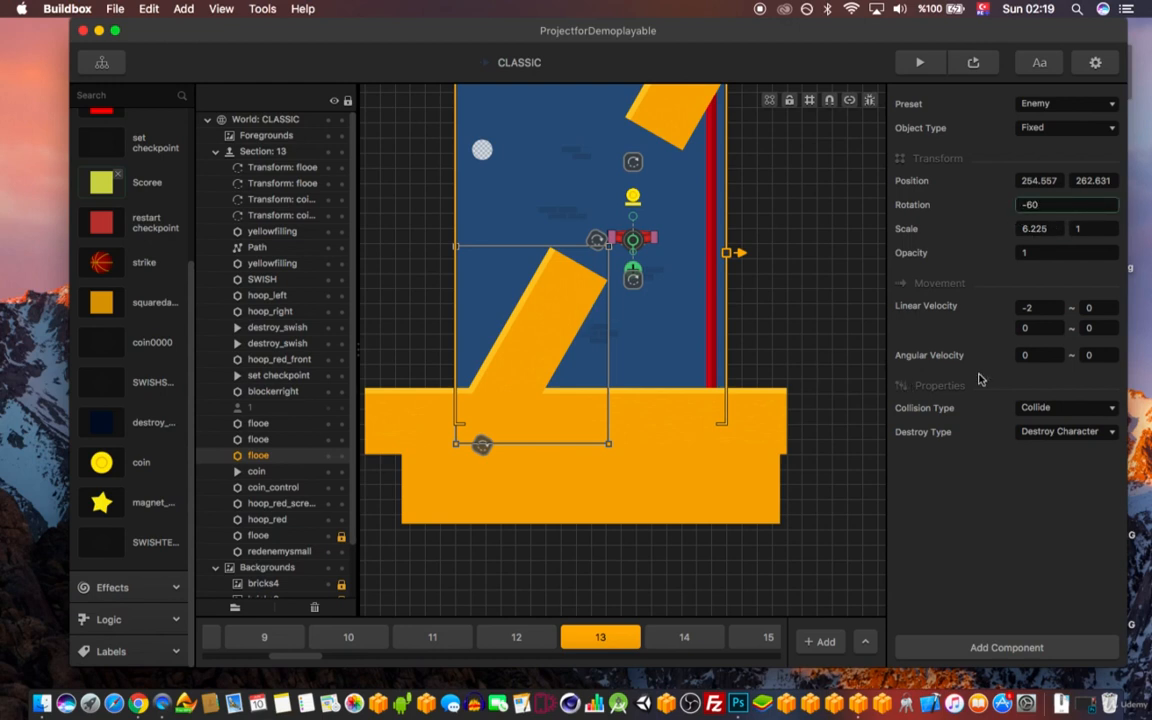
{"action": "left_click", "coordinate": [1030, 308]}
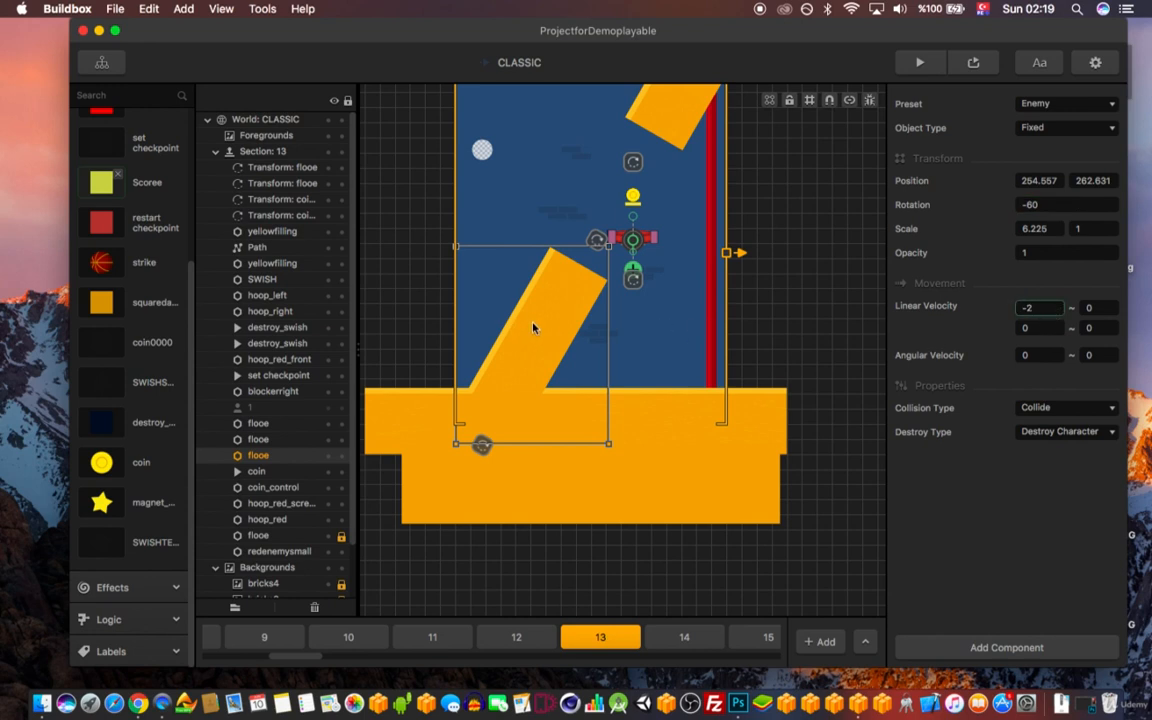
- Try shifting the lower slanted flooe block down along its slant, and undo the move
{"action": "left_click_drag", "start_coordinate": [533, 328], "coordinate": [491, 403]}
{"action": "key", "text": "super+z"}
{"action": "right_click_drag", "start_coordinate": [629, 275], "coordinate": [611, 325]}
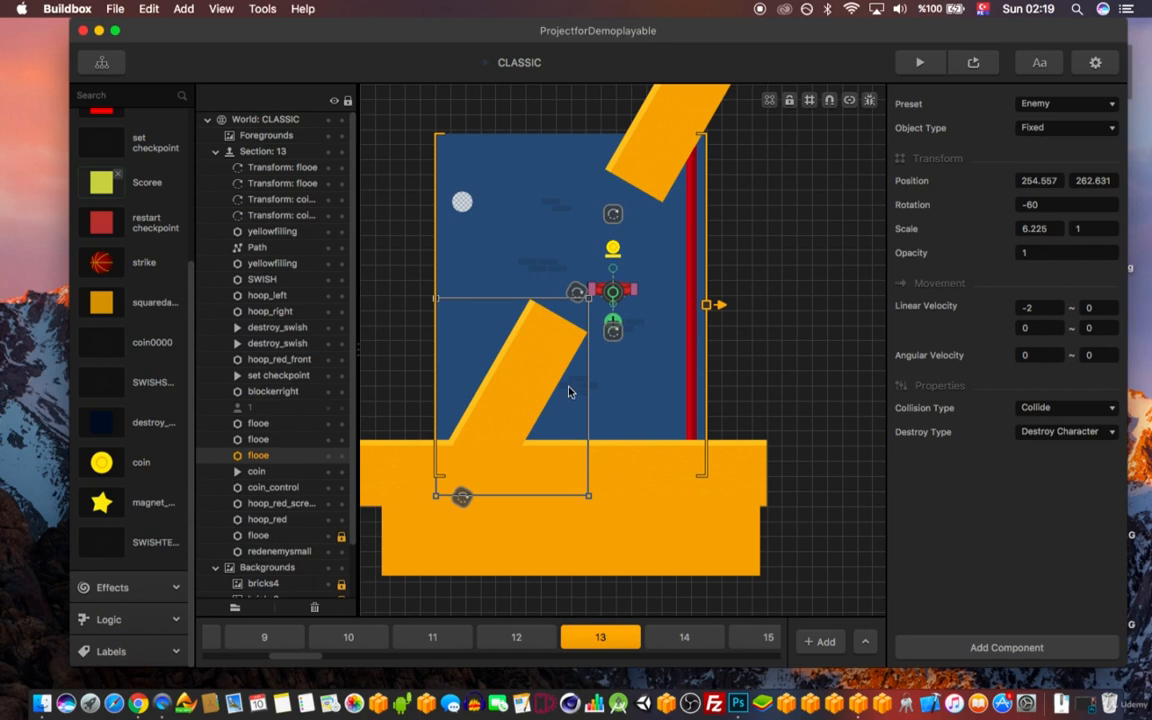
{"action": "right_click_drag", "start_coordinate": [573, 391], "coordinate": [599, 361]}
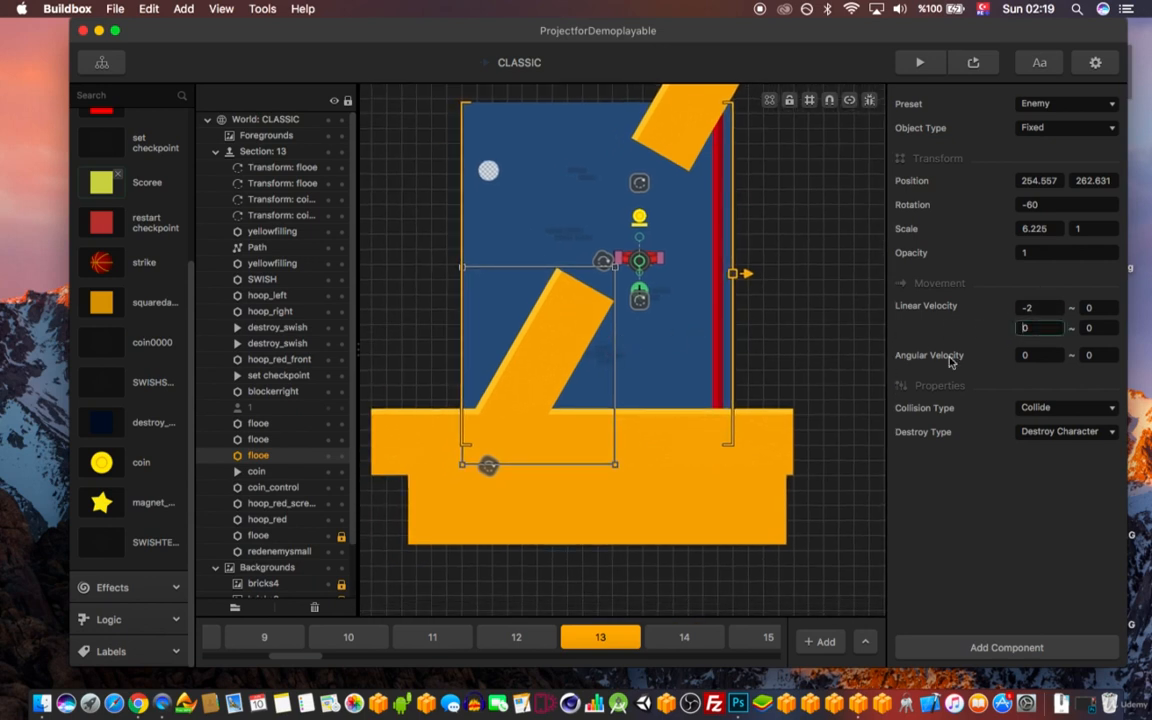
- Check the vertical linear velocity setting of the lower slanted flooe block
{"action": "left_click", "coordinate": [1045, 327]}
{"action": "double_click", "coordinate": [1045, 327]}
{"action": "right_click_drag", "start_coordinate": [648, 388], "coordinate": [662, 370]}
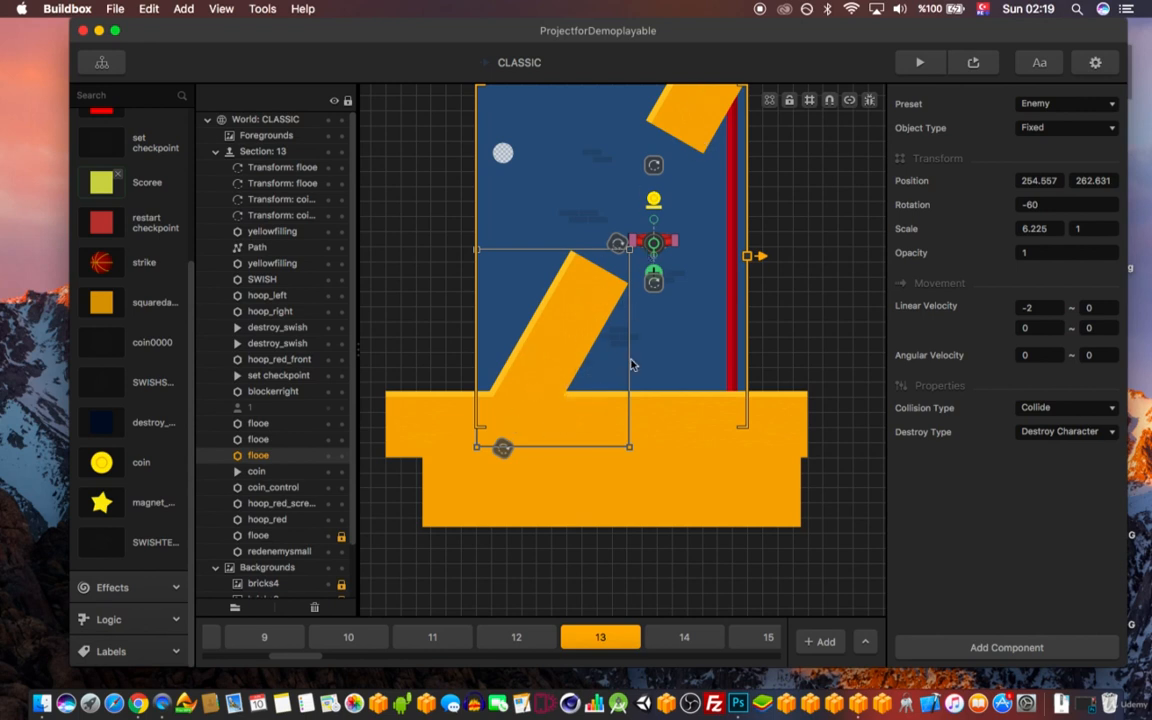
{"action": "right_click_drag", "start_coordinate": [603, 438], "coordinate": [604, 420]}
{"action": "scroll", "coordinate": [608, 412], "scroll_direction": "down", "scroll_amount": 1}
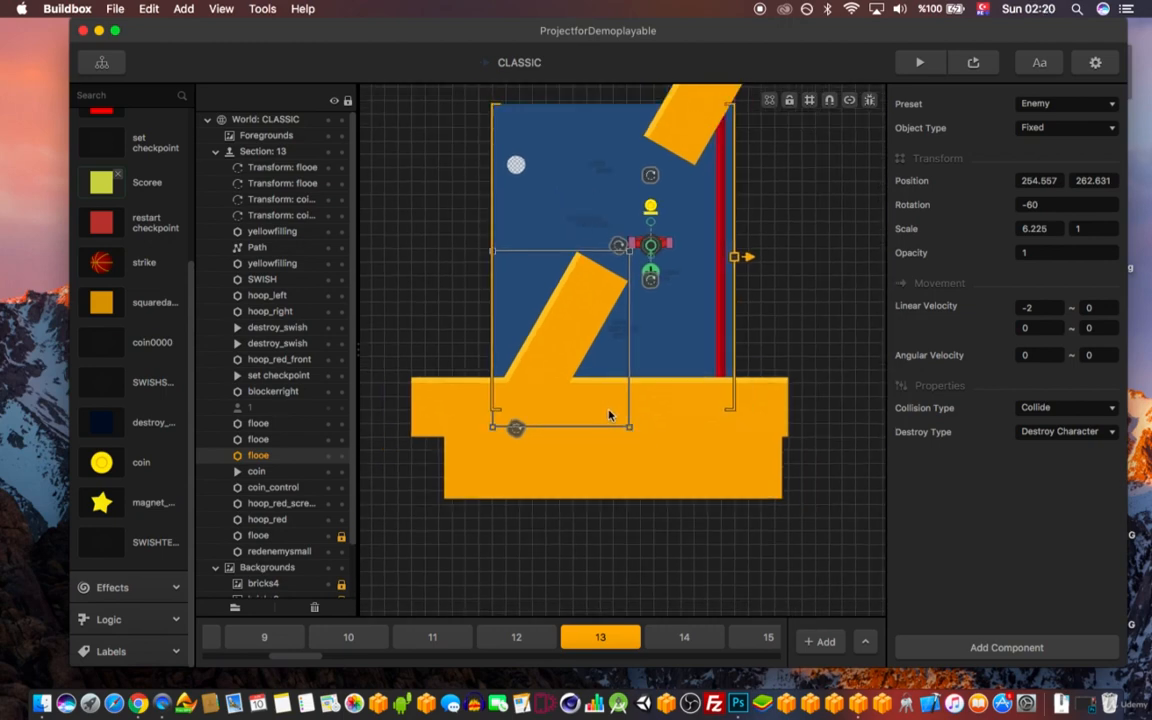
- Deselect the slanted block and select the locked flooe ground object in scene 13 to examine its properties
{"action": "scroll", "coordinate": [608, 412], "scroll_direction": "up", "scroll_amount": 2}
{"action": "right_click_drag", "start_coordinate": [613, 321], "coordinate": [613, 389]}
{"action": "scroll", "coordinate": [613, 389], "scroll_direction": "down", "scroll_amount": 1}
{"action": "left_click", "coordinate": [648, 450]}
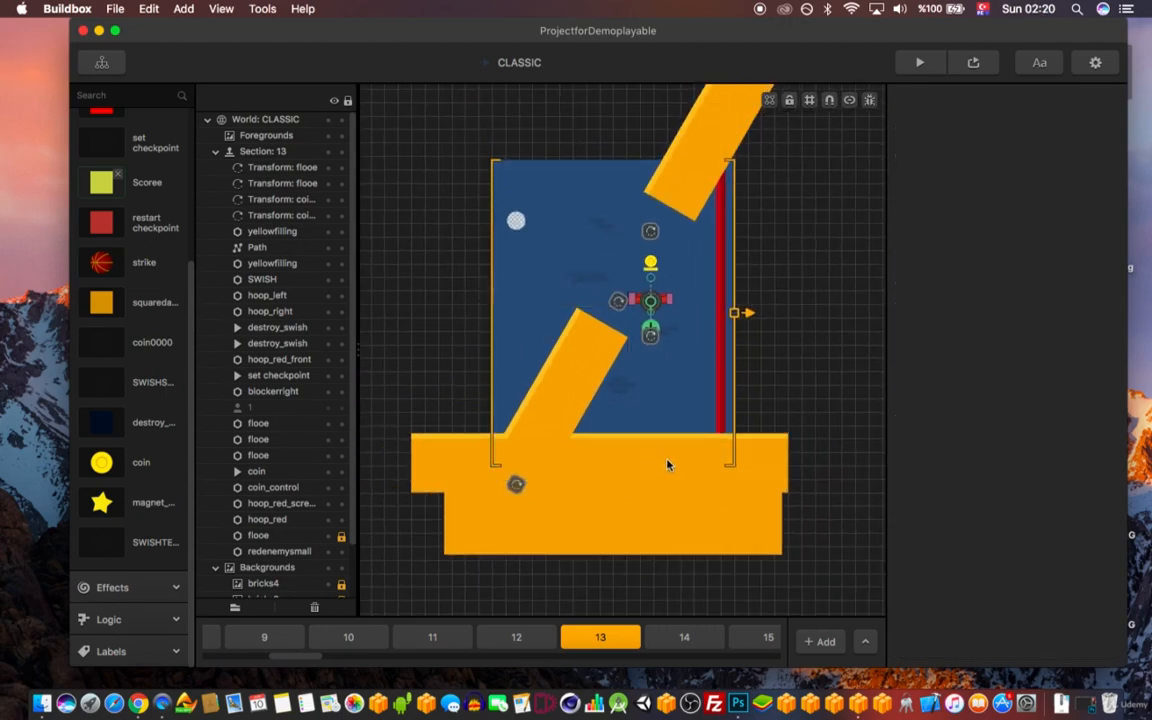
{"action": "left_click", "coordinate": [282, 538]}
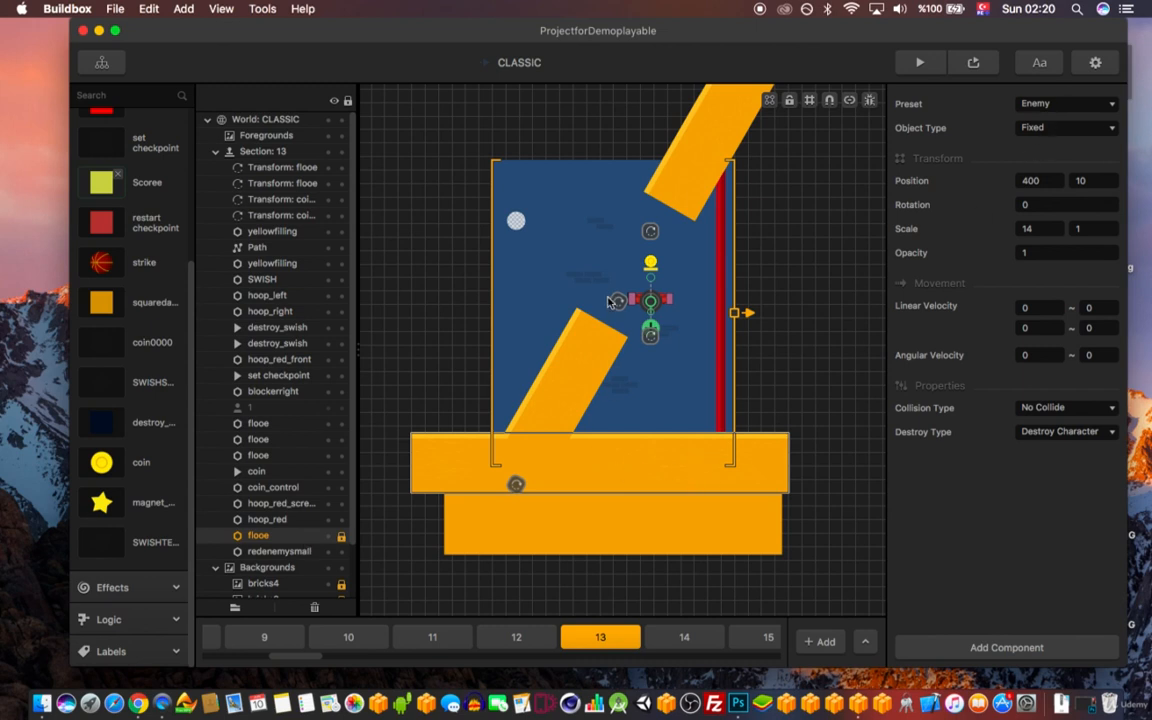
- Browse scenes 14 to 19 to examine their obstacle layouts
{"action": "left_click", "coordinate": [672, 641]}
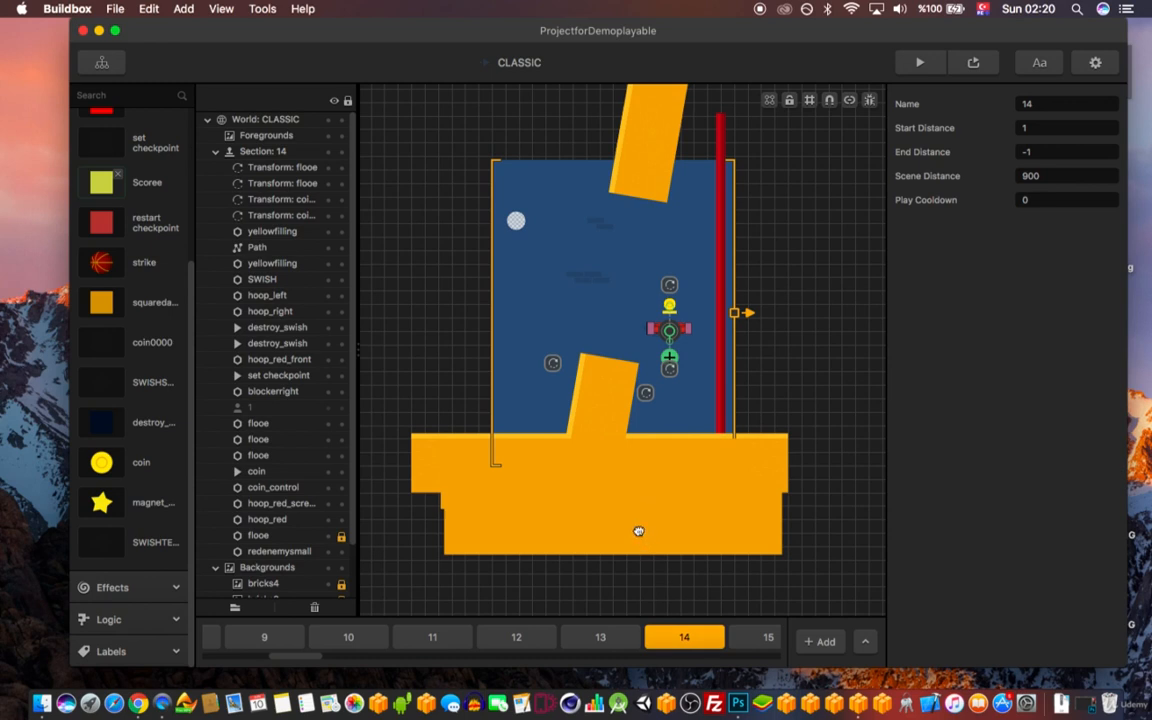
{"action": "left_click", "coordinate": [738, 643]}
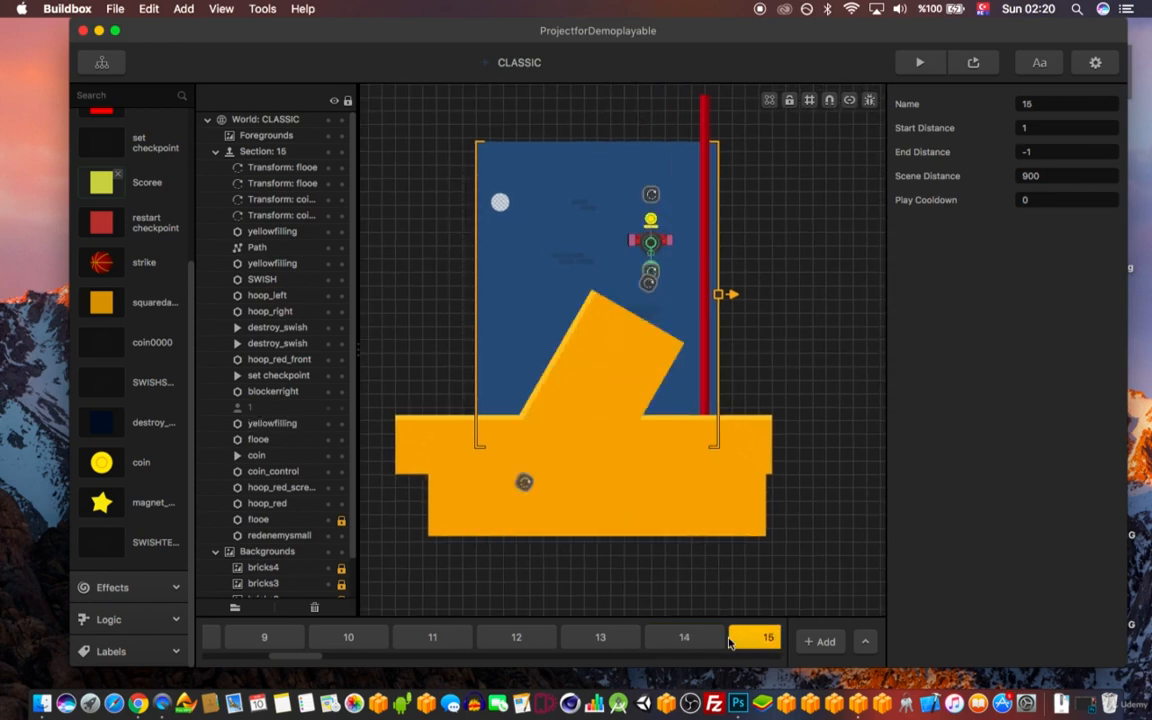
{"action": "scroll", "coordinate": [706, 648], "scroll_direction": "right", "scroll_amount": 5}
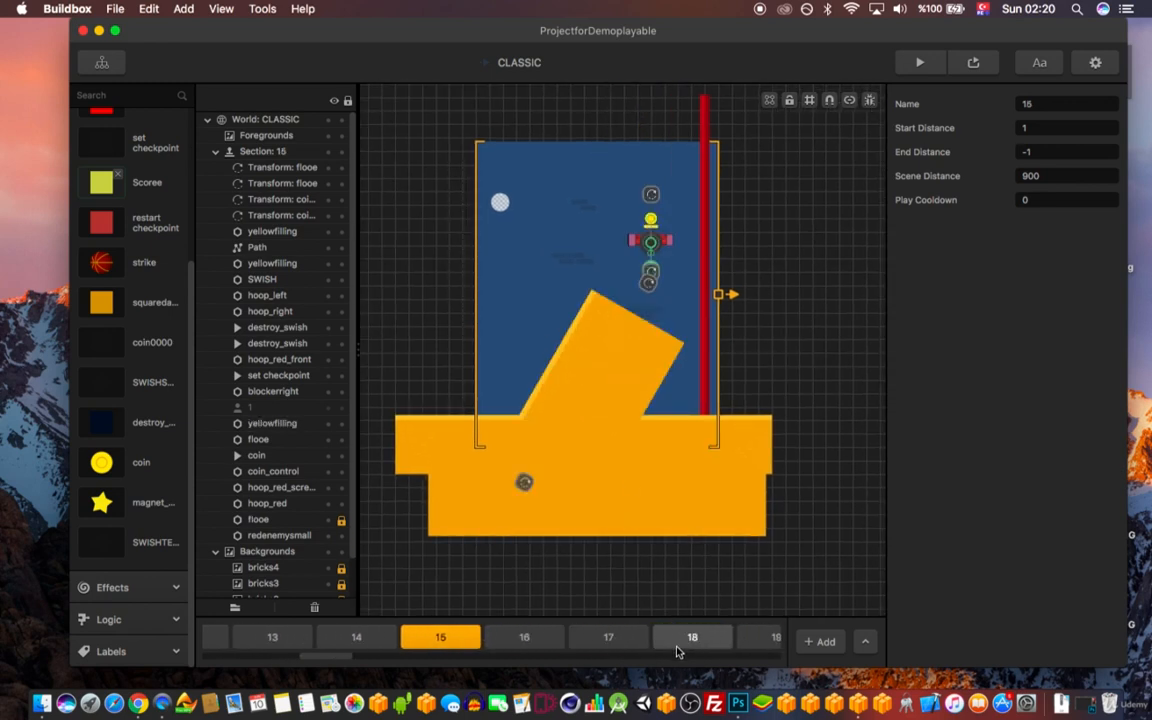
{"action": "left_click", "coordinate": [495, 642]}
{"action": "left_click", "coordinate": [560, 638]}
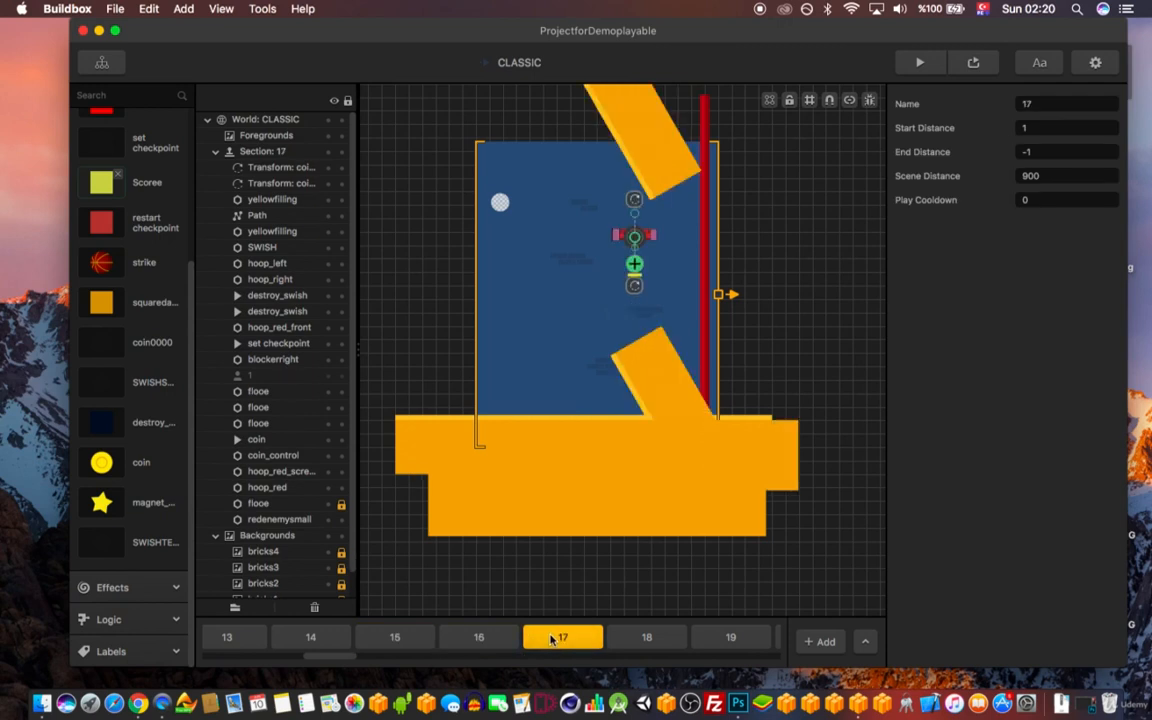
{"action": "left_click", "coordinate": [649, 638]}
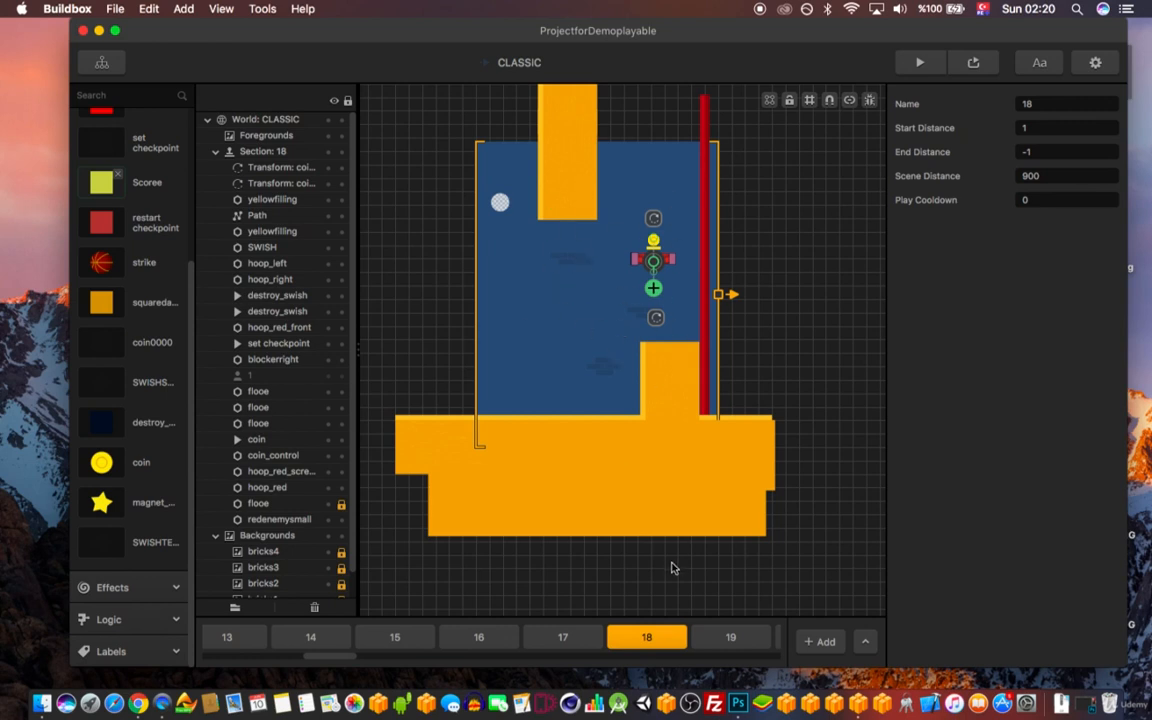
{"action": "left_click", "coordinate": [730, 637]}
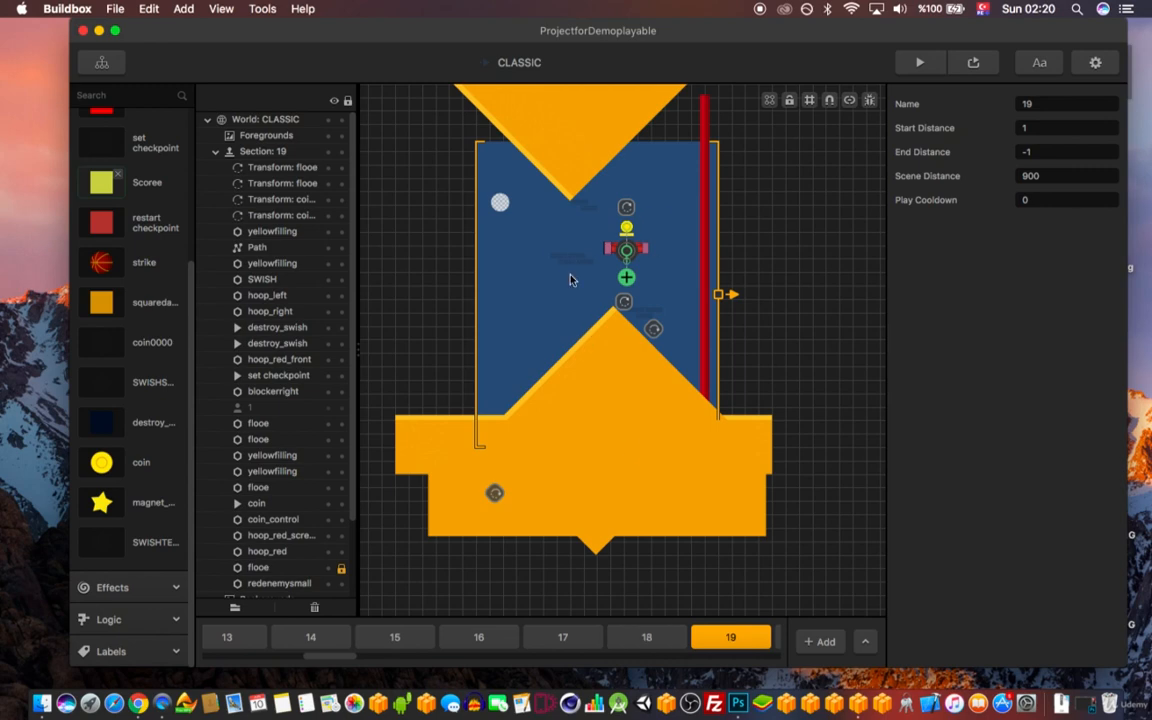
- Examine the wide yellowfilling decoration that fills the ground in scene 19, and clear the selection
{"action": "scroll", "coordinate": [694, 598], "scroll_direction": "down", "scroll_amount": 3}
{"action": "scroll", "coordinate": [674, 495], "scroll_direction": "up", "scroll_amount": 4}
{"action": "left_click", "coordinate": [610, 446]}
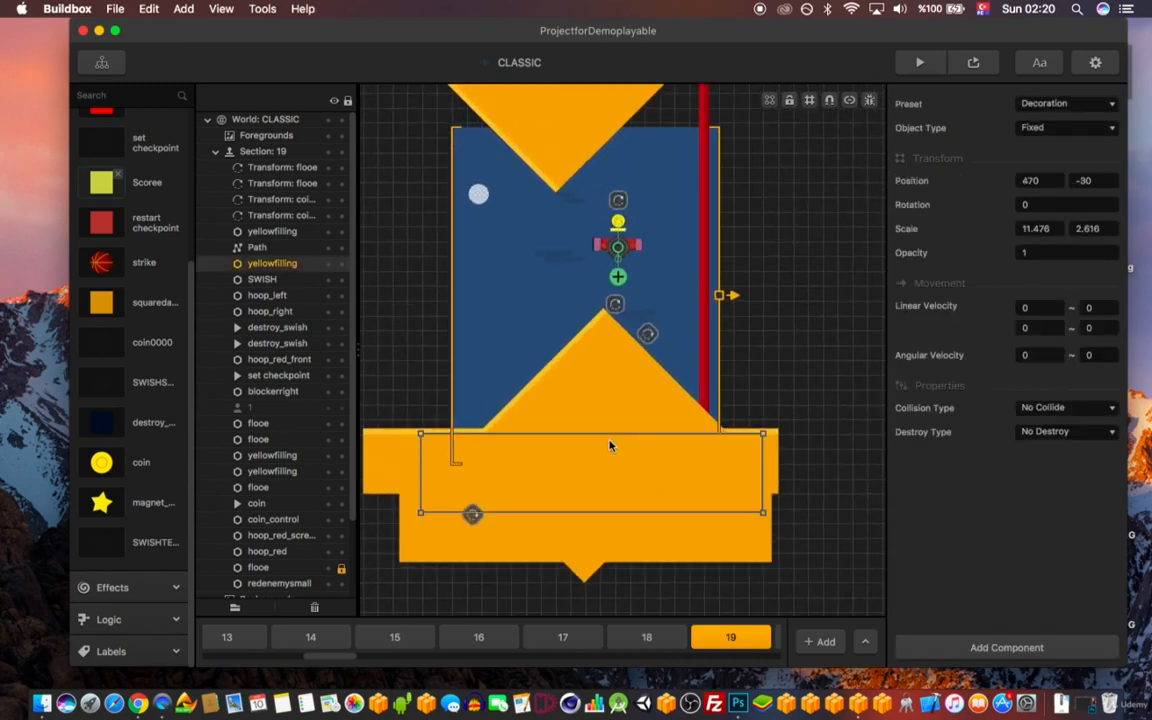
{"action": "scroll", "coordinate": [680, 480], "scroll_direction": "down", "scroll_amount": 3}
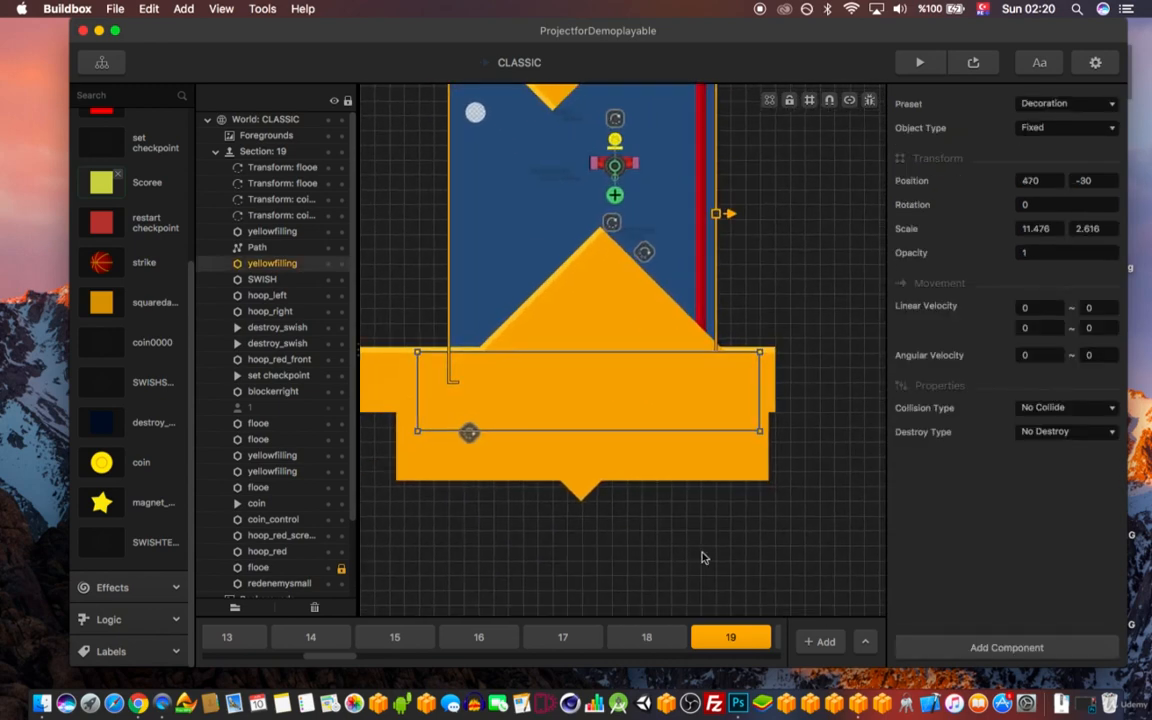
{"action": "left_click", "coordinate": [752, 308]}
{"action": "scroll", "coordinate": [540, 340], "scroll_direction": "up", "scroll_amount": 3}
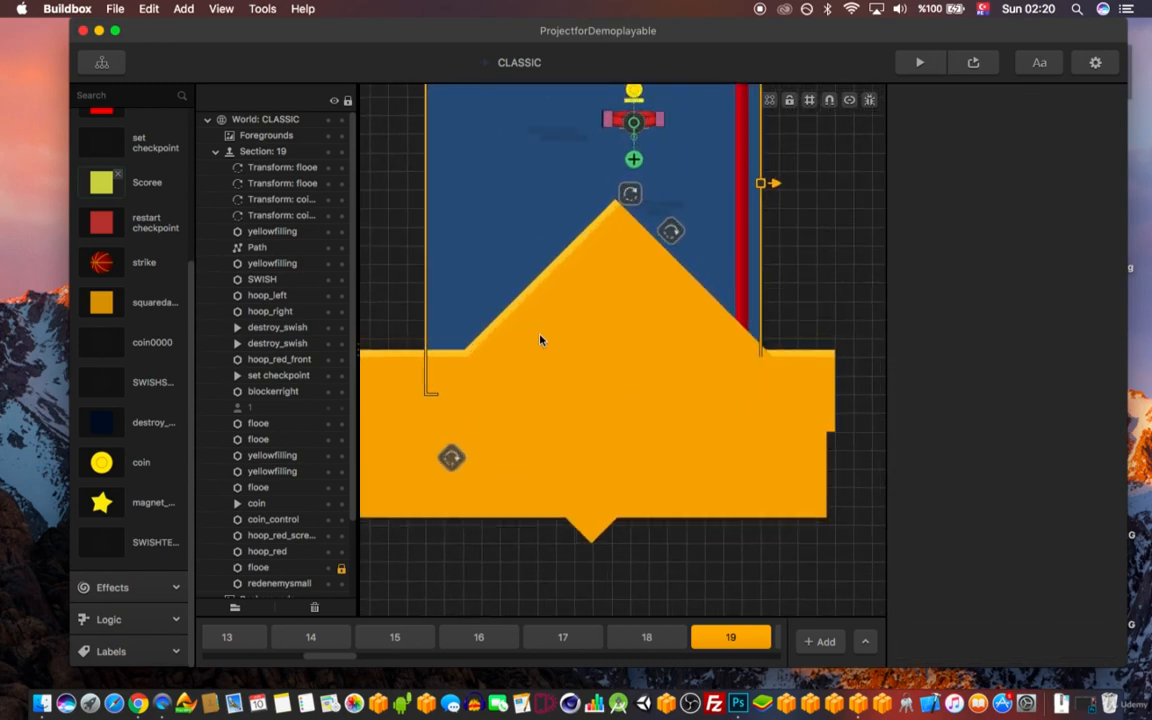
- Preview scene 19 with its triangular obstacles and close the preview
{"action": "left_click", "coordinate": [968, 57]}
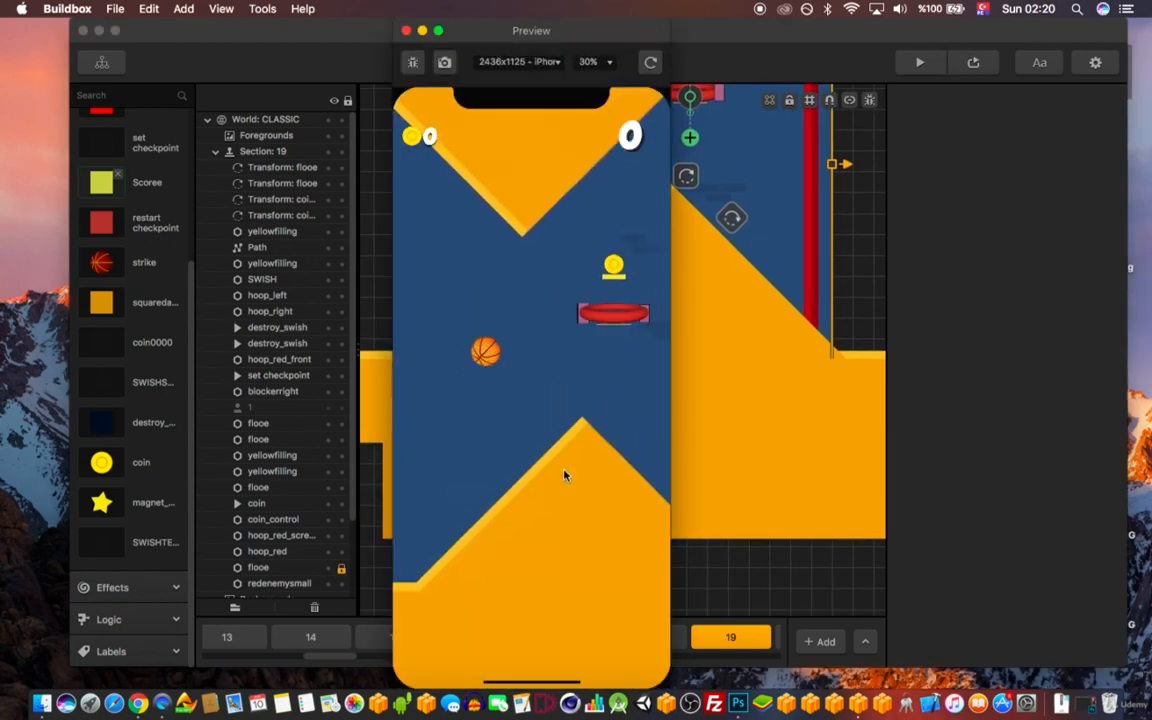
{"action": "left_click", "coordinate": [564, 475]}
{"action": "left_click", "coordinate": [406, 30]}
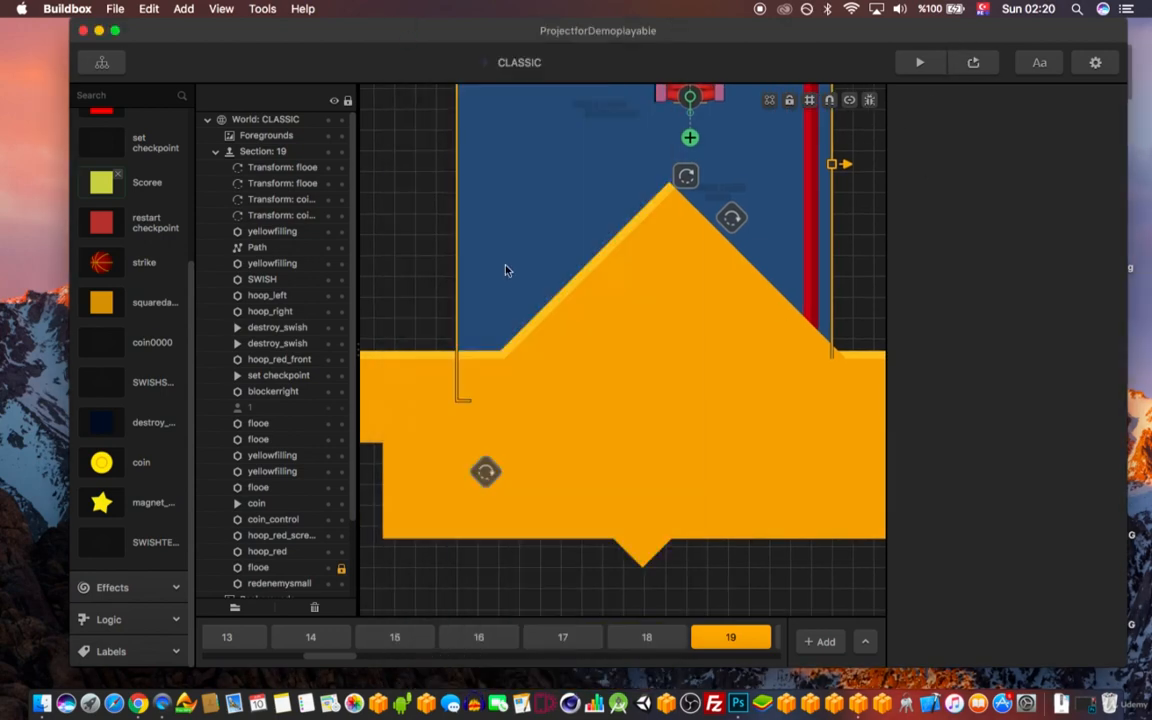
- Try moving the triangular yellowfilling block and the wide yellowfilling ground decoration in scene 19, undoing each move
{"action": "left_click", "coordinate": [638, 285]}
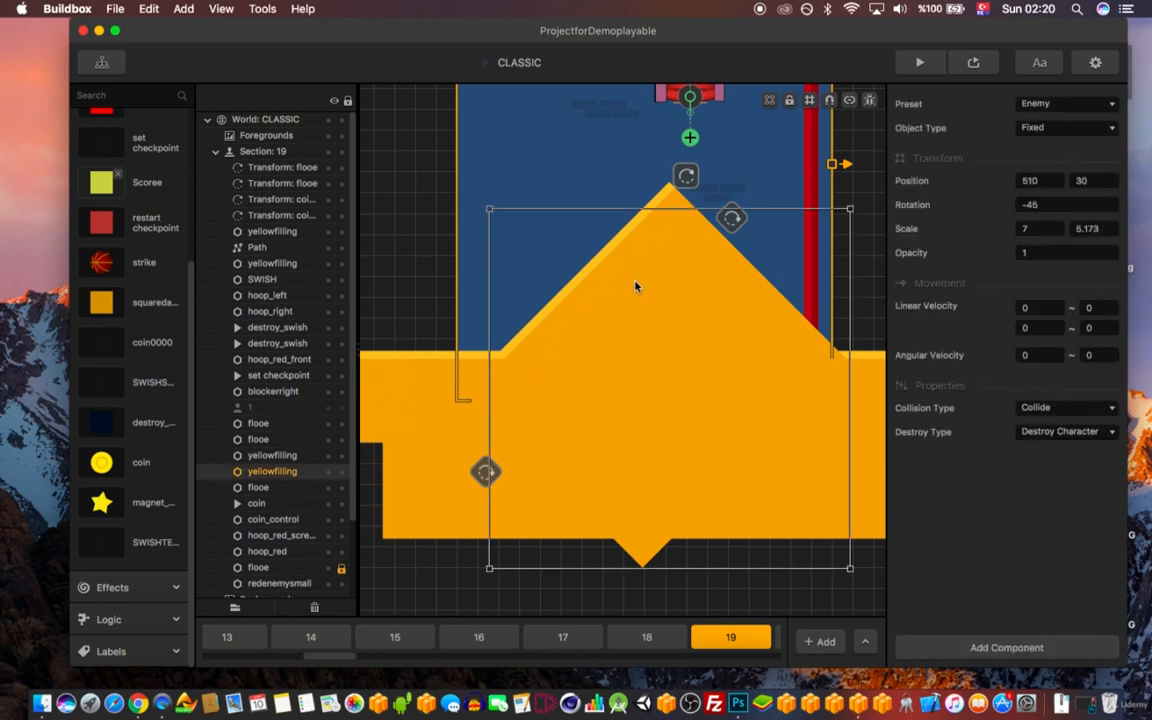
{"action": "left_click_drag", "start_coordinate": [638, 285], "coordinate": [600, 320]}
{"action": "left_click", "coordinate": [577, 409]}
{"action": "mouse_move", "coordinate": [561, 407]}
{"action": "left_mouse_down"}
{"action": "mouse_move", "coordinate": [537, 496]}
{"action": "mouse_move", "coordinate": [541, 427]}
{"action": "mouse_move", "coordinate": [578, 416]}
{"action": "left_mouse_up"}
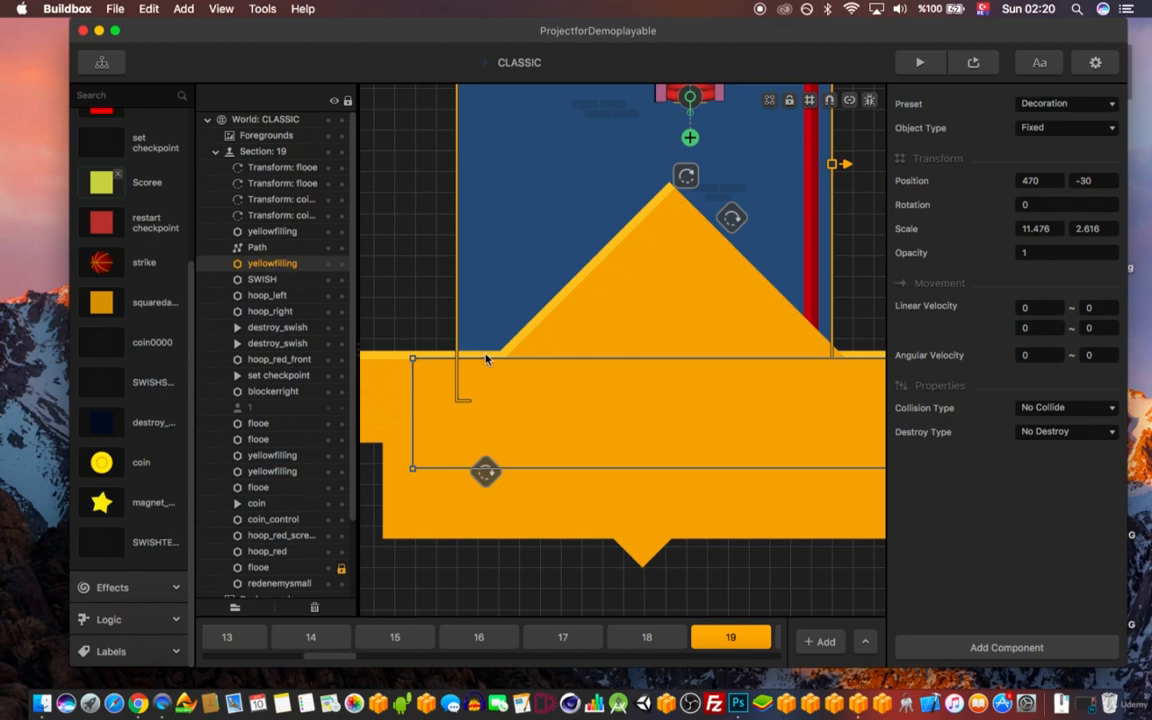
- Try moving the wide yellowfilling ground decoration and the -45° flooe obstacle in scene 19, undoing each move
{"action": "left_click_drag", "start_coordinate": [568, 405], "coordinate": [581, 448]}
{"action": "key", "text": "super+z"}
{"action": "scroll", "coordinate": [540, 401], "scroll_direction": "up", "scroll_amount": 4}
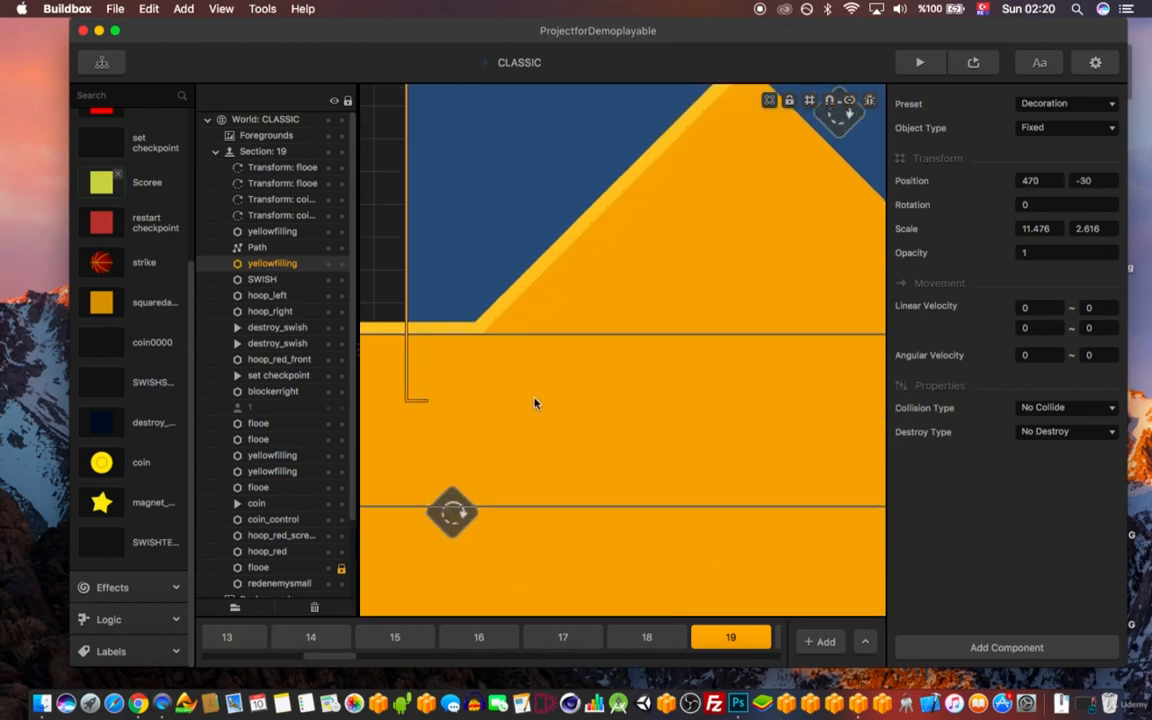
{"action": "left_click", "coordinate": [573, 267]}
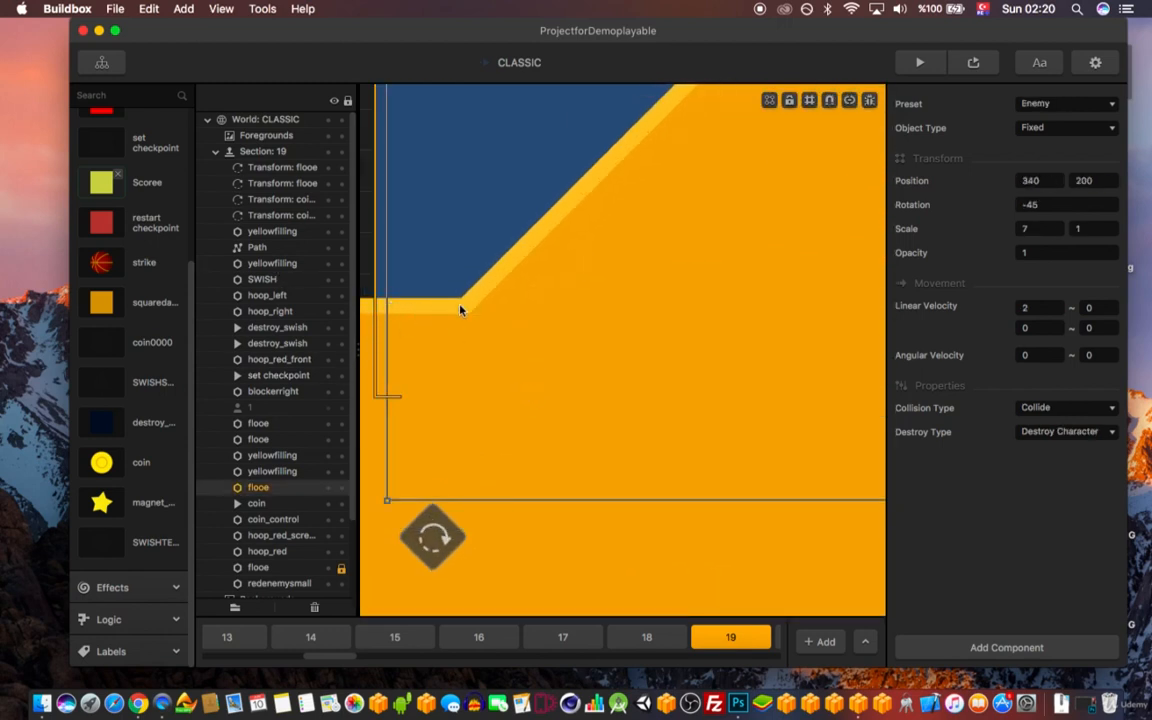
{"action": "left_click_drag", "start_coordinate": [658, 198], "coordinate": [594, 275]}
{"action": "key", "text": "super+z"}
{"action": "key", "text": "super+z"}
- Preview scene 19 by shooting the ball between the triangular obstacles, and close the preview
{"action": "left_click", "coordinate": [919, 62]}
{"action": "left_click", "coordinate": [543, 470]}
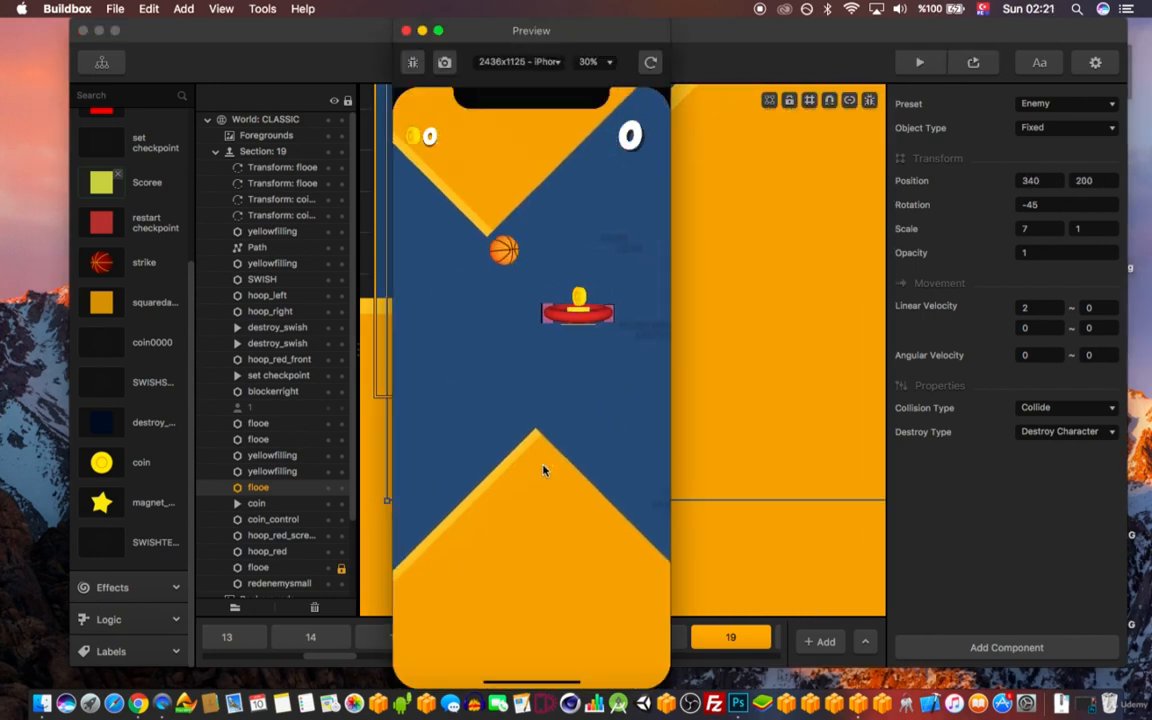
{"action": "left_click", "coordinate": [541, 476]}
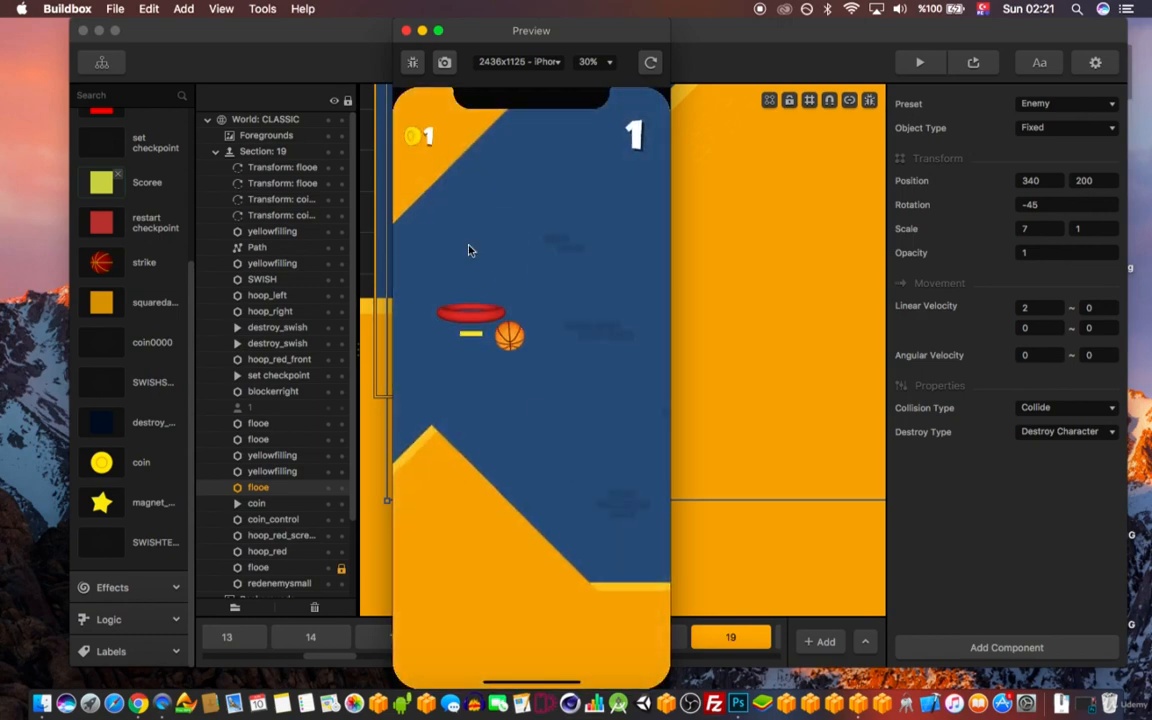
{"action": "left_click", "coordinate": [407, 31]}
- Browse scenes 20 to 25 to examine their hoop and obstacle layouts
{"action": "scroll", "coordinate": [598, 310], "scroll_direction": "down", "scroll_amount": 10}
{"action": "scroll", "coordinate": [698, 390], "scroll_direction": "up", "scroll_amount": 5}
{"action": "right_click_drag", "start_coordinate": [699, 391], "coordinate": [684, 486]}
{"action": "scroll", "coordinate": [652, 426], "scroll_direction": "down", "scroll_amount": 6}
{"action": "right_click_drag", "start_coordinate": [653, 426], "coordinate": [644, 448]}
{"action": "scroll", "coordinate": [653, 413], "scroll_direction": "up", "scroll_amount": 5}
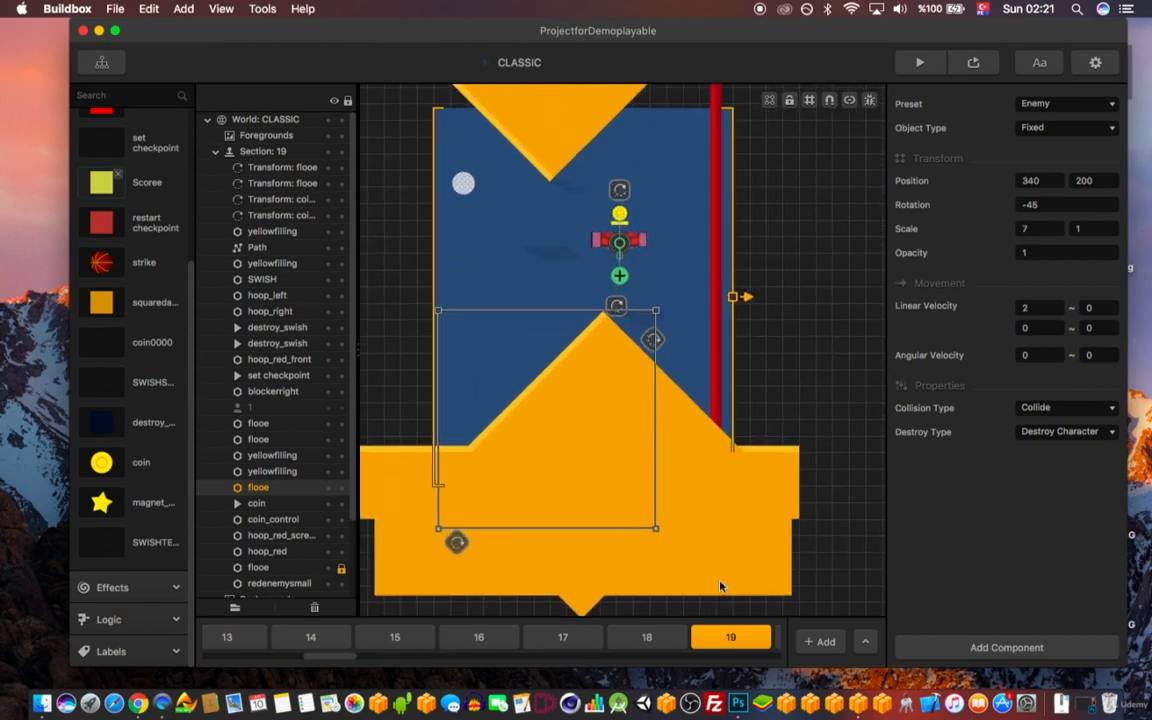
{"action": "scroll", "coordinate": [665, 640], "scroll_direction": "right", "scroll_amount": 3}
{"action": "left_click", "coordinate": [641, 640]}
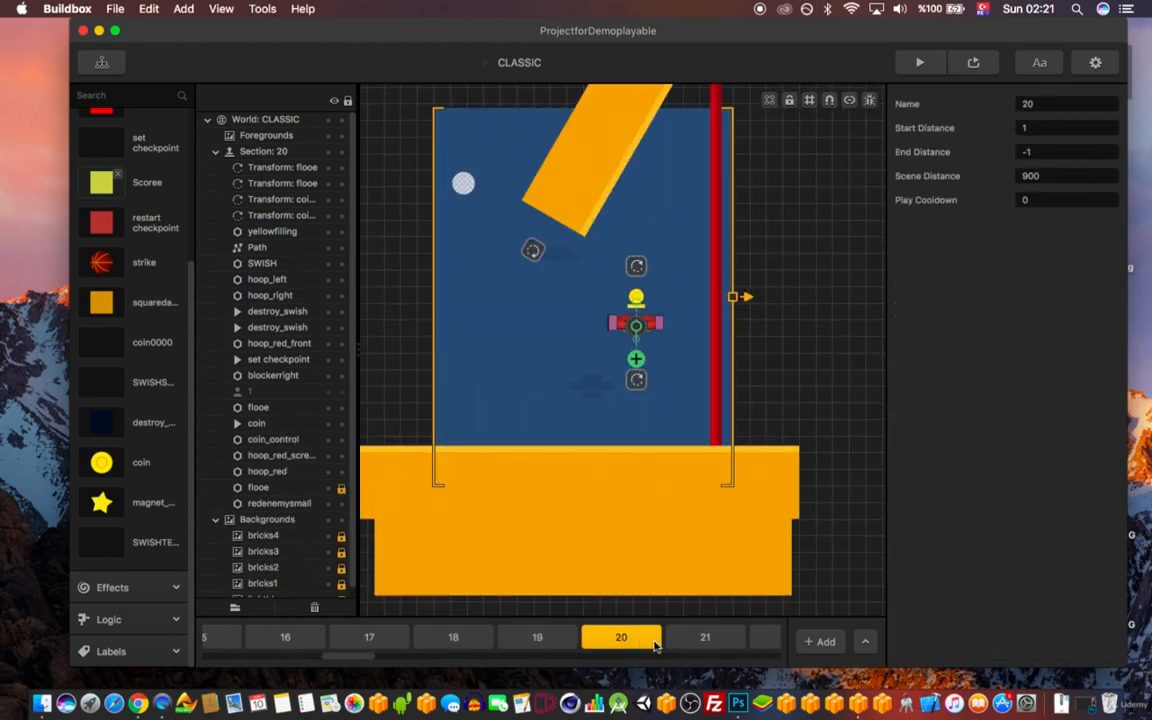
{"action": "left_click", "coordinate": [686, 642]}
{"action": "scroll", "coordinate": [669, 641], "scroll_direction": "right", "scroll_amount": 5}
{"action": "left_click", "coordinate": [557, 643]}
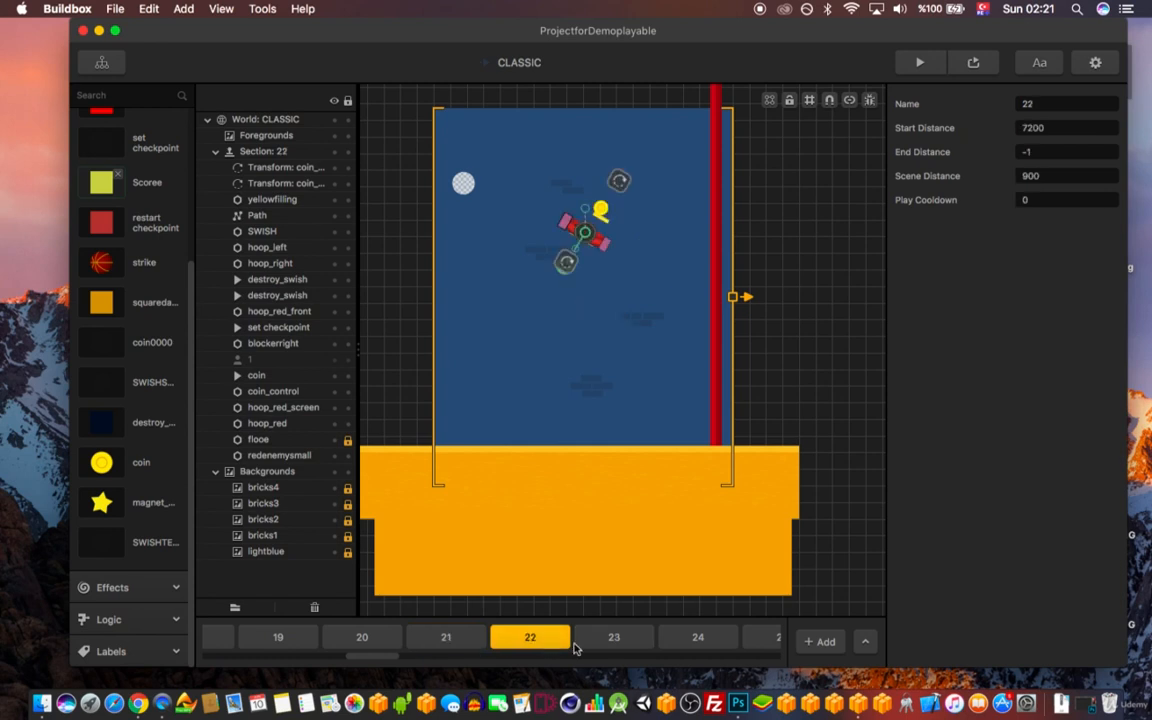
{"action": "left_click", "coordinate": [612, 640]}
{"action": "scroll", "coordinate": [553, 645], "scroll_direction": "right", "scroll_amount": 3}
{"action": "left_click", "coordinate": [445, 641]}
{"action": "left_click", "coordinate": [503, 643]}
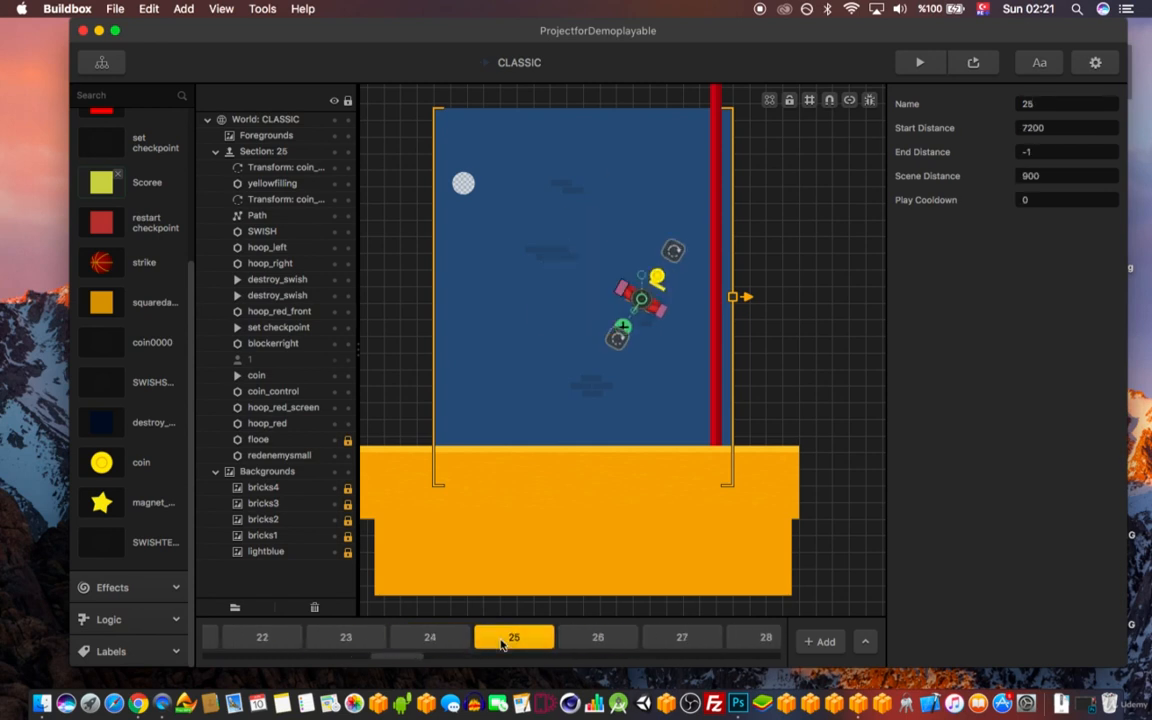
- Open scene 26 with its two slanted white platforms, run it in the preview and close the preview
{"action": "scroll", "coordinate": [503, 643], "scroll_direction": "right", "scroll_amount": 3}
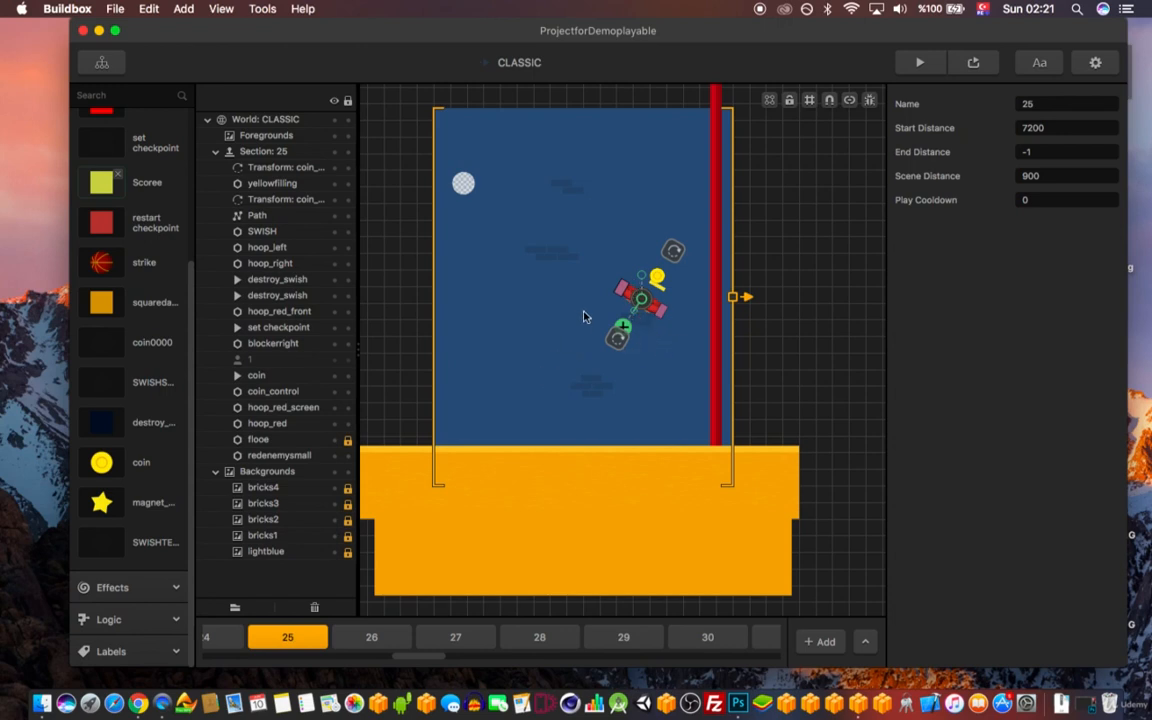
{"action": "left_click", "coordinate": [376, 636]}
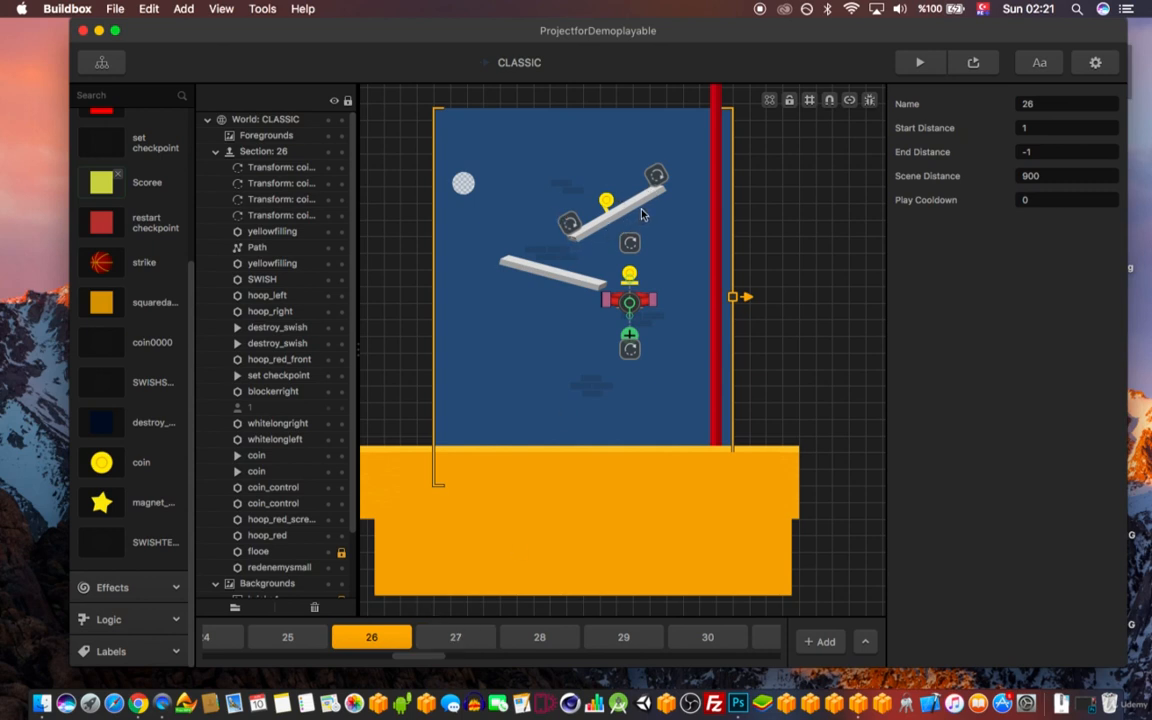
{"action": "scroll", "coordinate": [643, 213], "scroll_direction": "up", "scroll_amount": 2}
{"action": "left_click", "coordinate": [973, 62]}
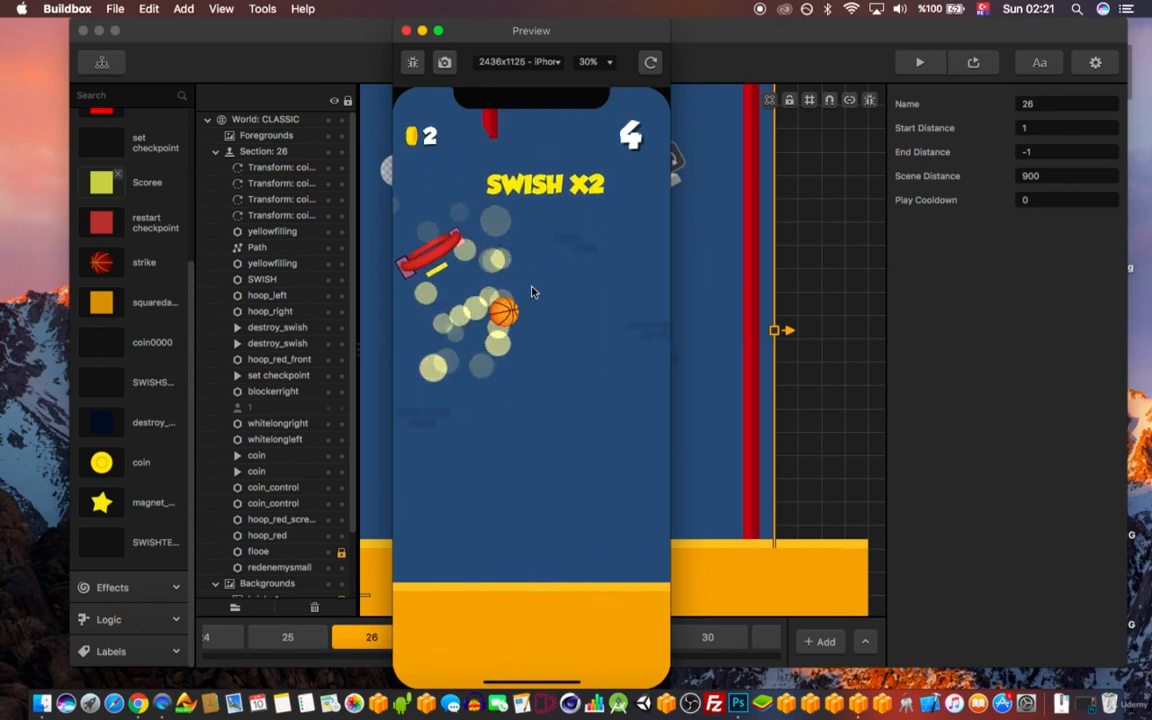
{"action": "left_click", "coordinate": [407, 31]}
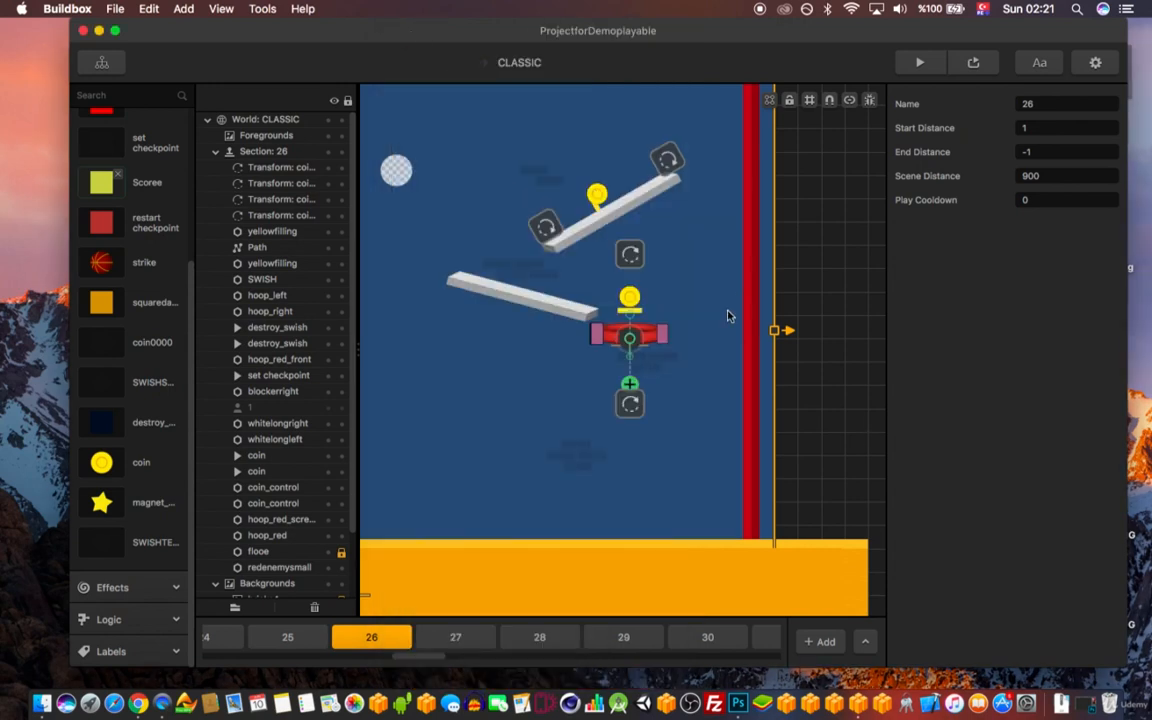
- Examine the upper slanted whitelongright platform in scene 26 and the Advanced Move components of character 1
{"action": "left_click", "coordinate": [610, 215]}
{"action": "scroll", "coordinate": [130, 260], "scroll_direction": "up", "scroll_amount": 5}
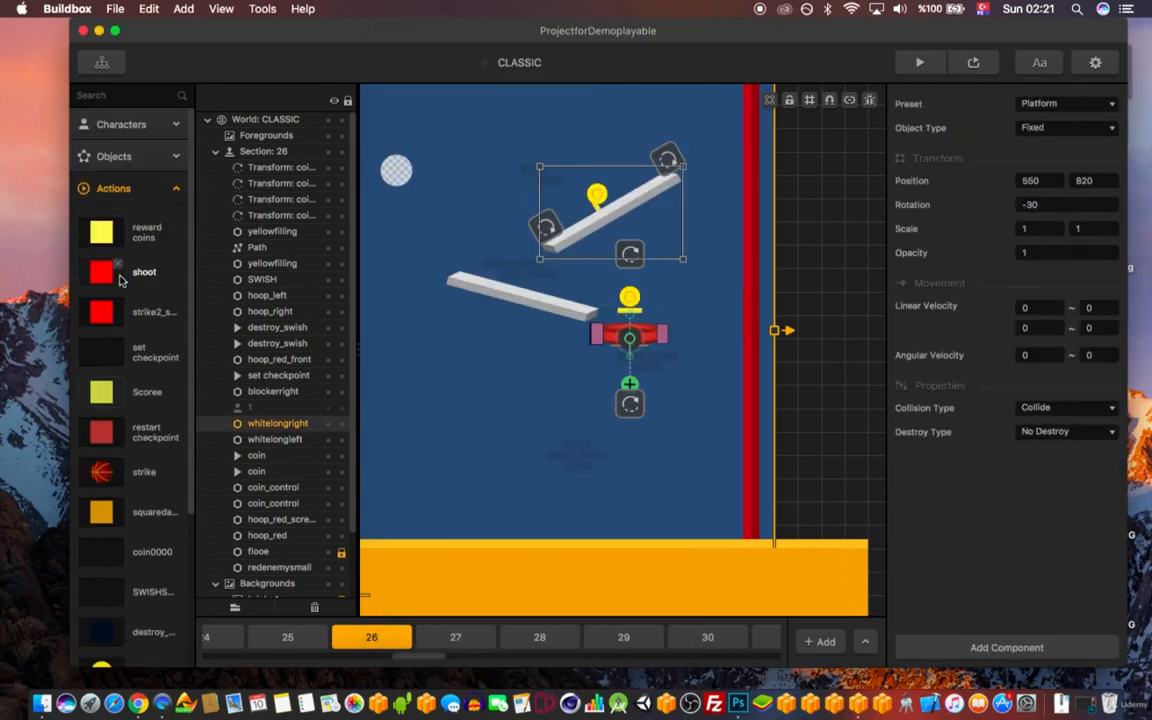
{"action": "left_click", "coordinate": [121, 124]}
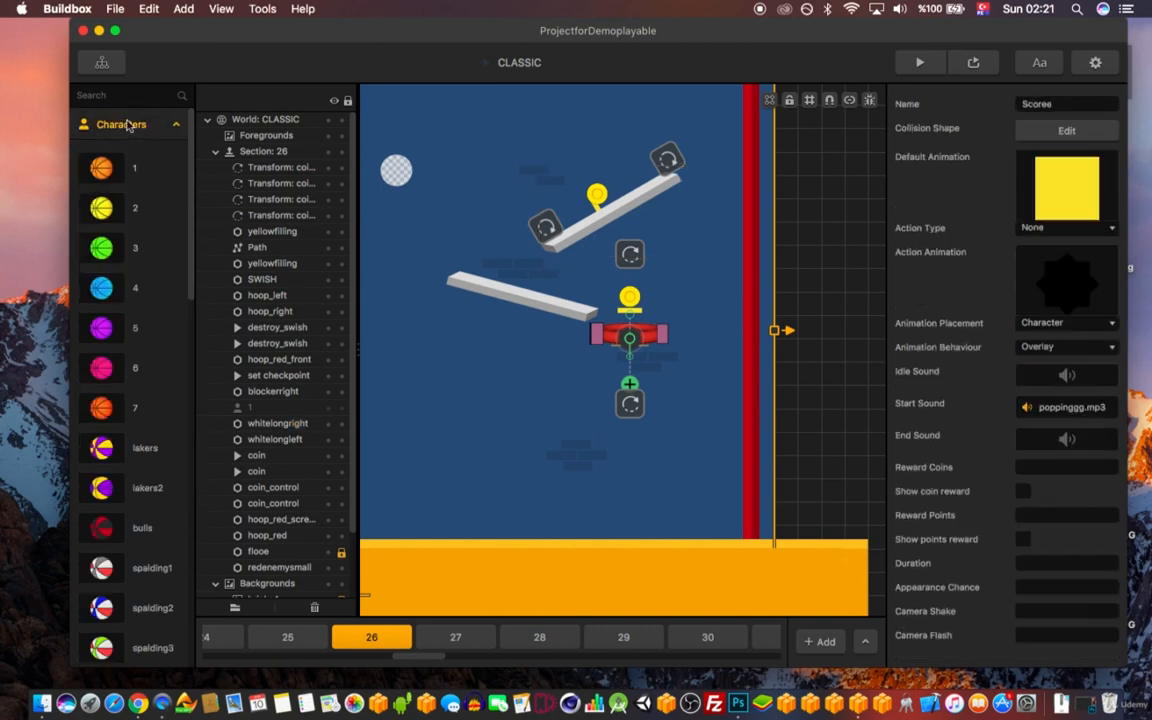
{"action": "left_click", "coordinate": [101, 167]}
{"action": "scroll", "coordinate": [975, 360], "scroll_direction": "down", "scroll_amount": 5}
{"action": "scroll", "coordinate": [981, 382], "scroll_direction": "down", "scroll_amount": 15}
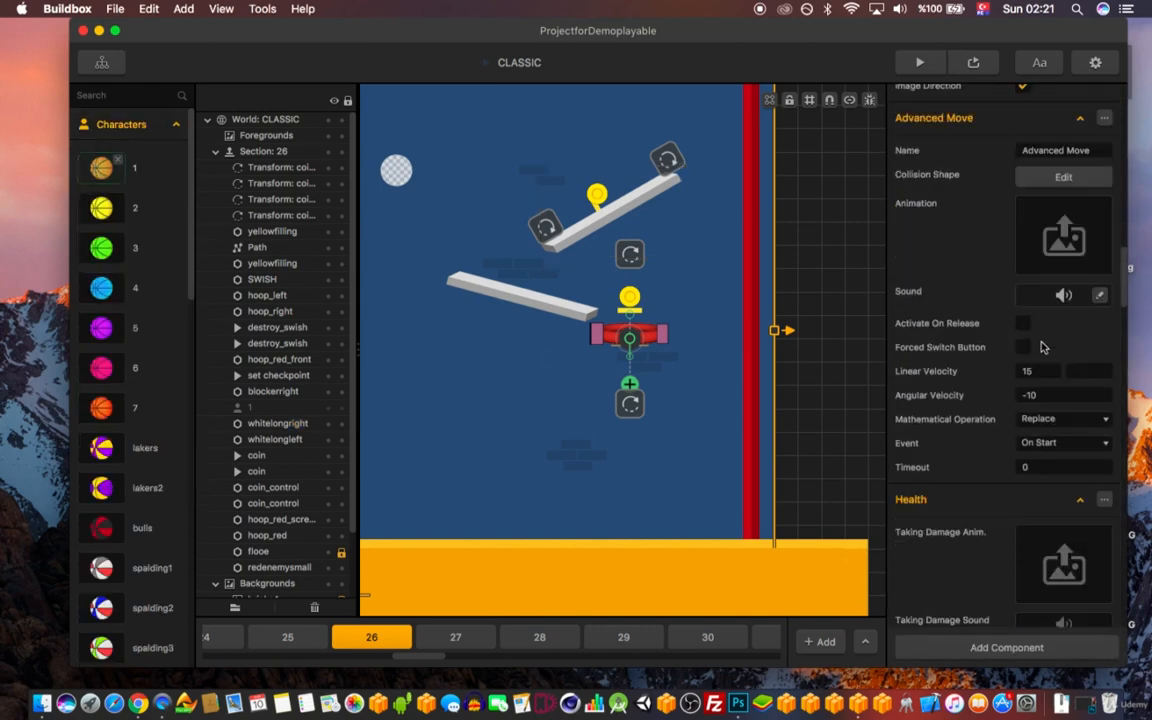
{"action": "scroll", "coordinate": [1072, 420], "scroll_direction": "down", "scroll_amount": 5}
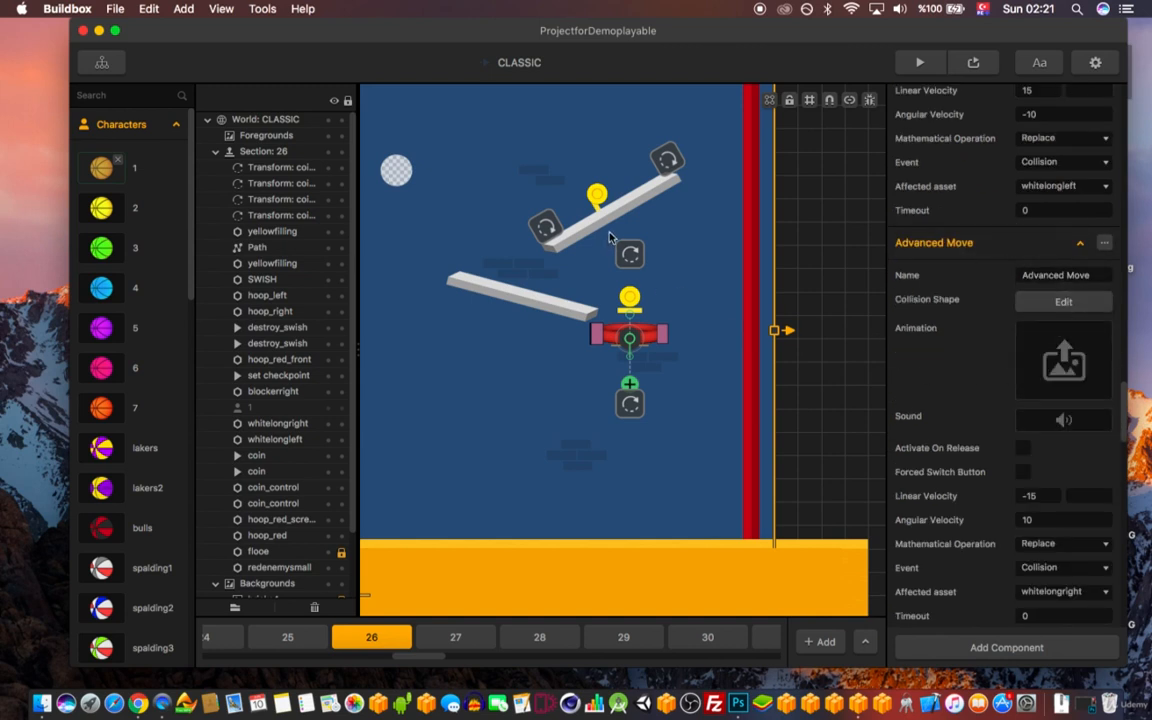
{"action": "scroll", "coordinate": [1071, 512], "scroll_direction": "down", "scroll_amount": 2}
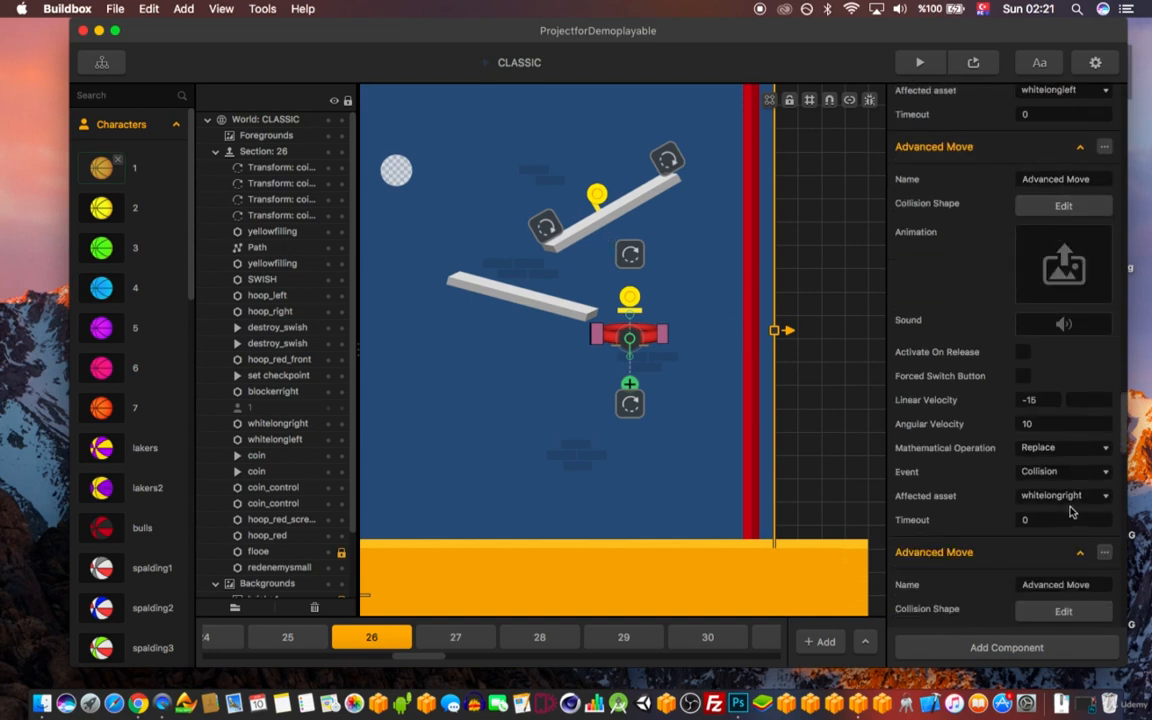
- Recheck the whitelongright platform and review character 1's Advanced Move component whose affected asset is whitelongleft
{"action": "left_click", "coordinate": [583, 233]}
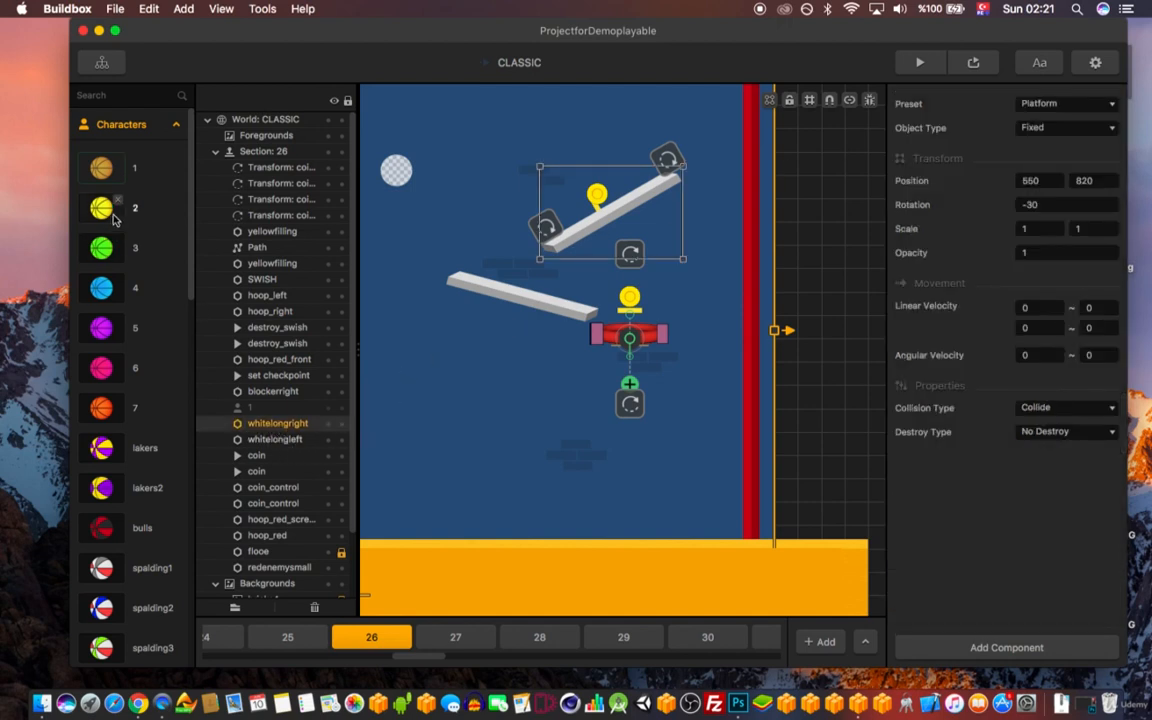
{"action": "left_click", "coordinate": [101, 170]}
{"action": "scroll", "coordinate": [1025, 278], "scroll_direction": "down", "scroll_amount": 10}
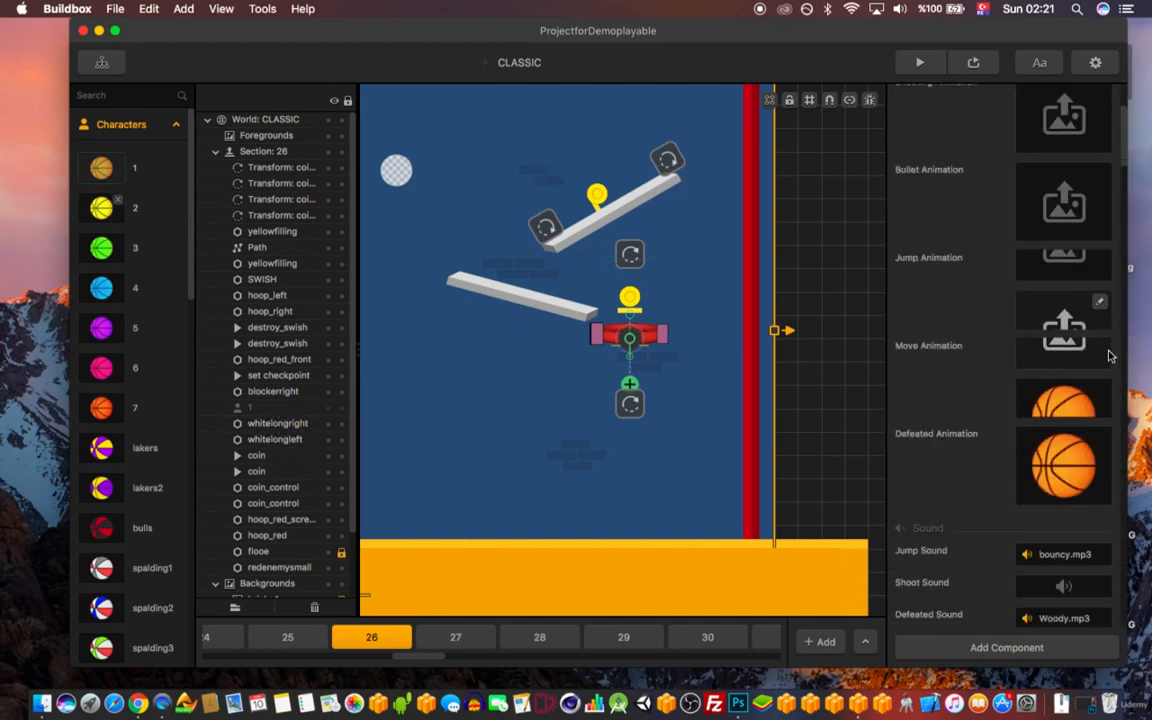
{"action": "scroll", "coordinate": [1030, 400], "scroll_direction": "down", "scroll_amount": 15}
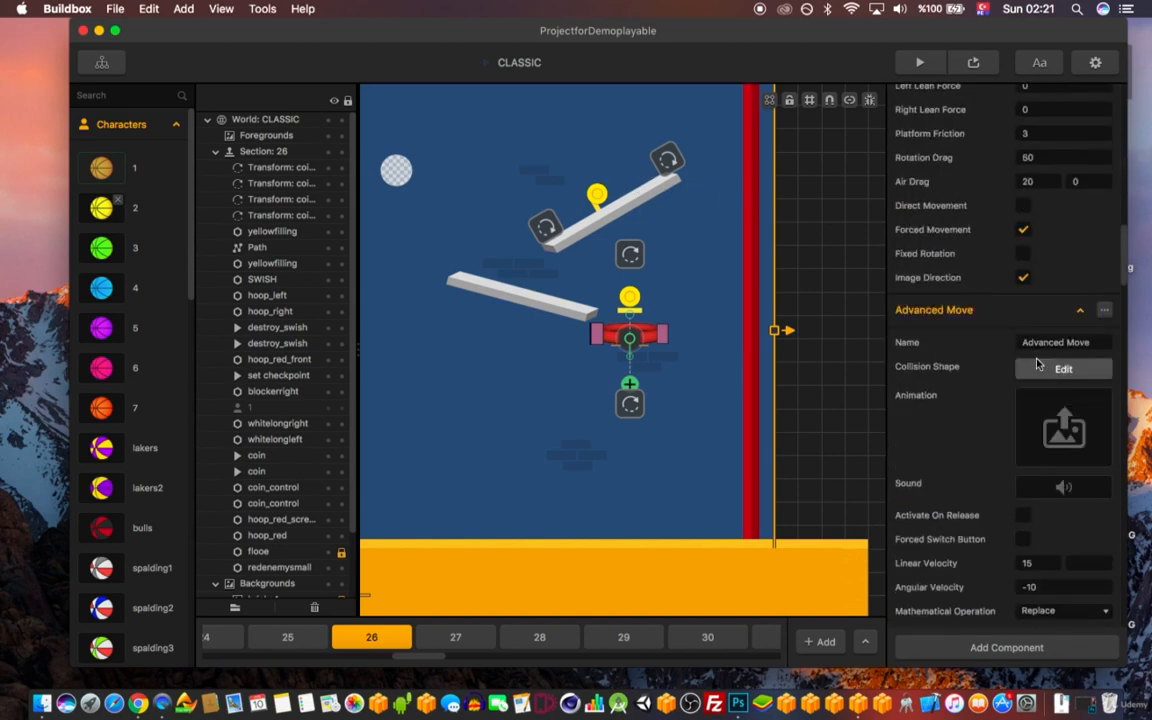
{"action": "scroll", "coordinate": [1020, 375], "scroll_direction": "down", "scroll_amount": 5}
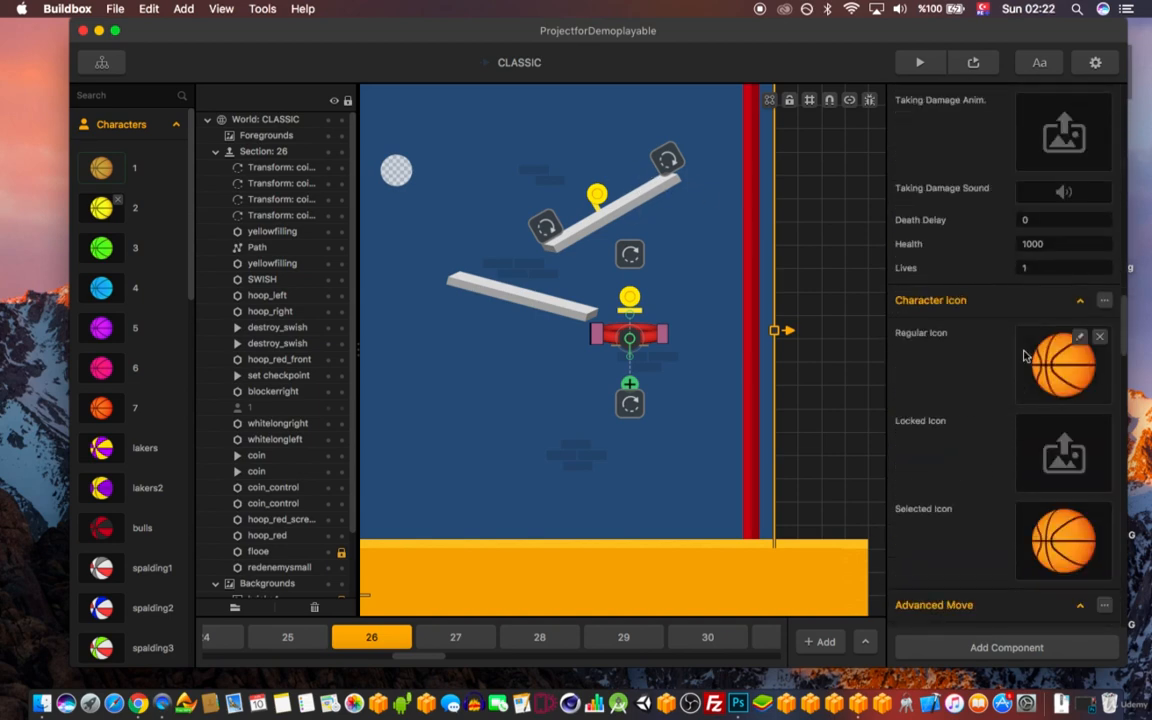
{"action": "scroll", "coordinate": [1030, 378], "scroll_direction": "down", "scroll_amount": 8}
{"action": "scroll", "coordinate": [1030, 378], "scroll_direction": "down", "scroll_amount": 5}
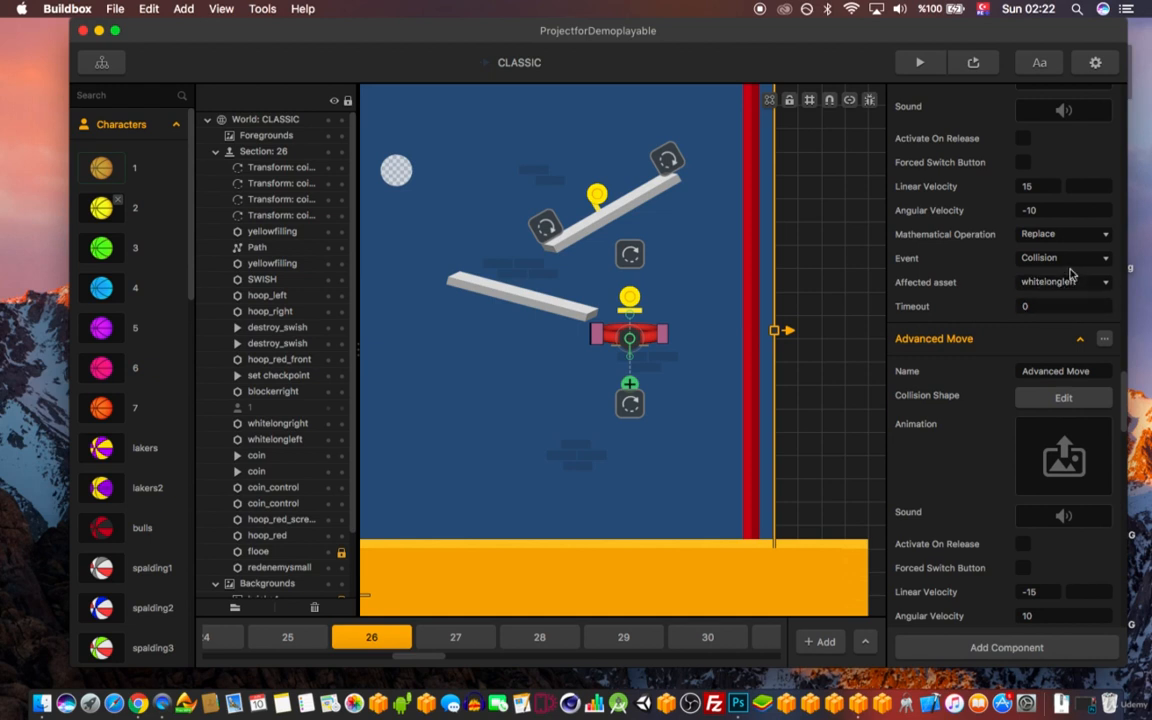
{"action": "scroll", "coordinate": [1053, 279], "scroll_direction": "up", "scroll_amount": 3}
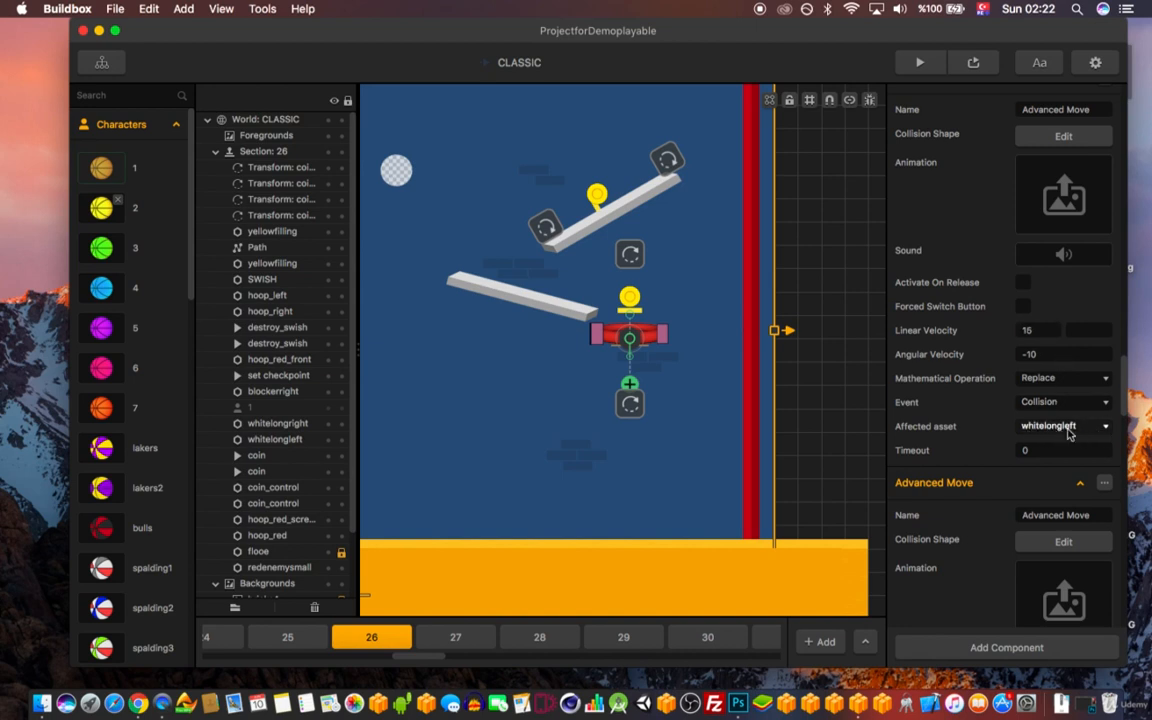
- Examine the lower whitelongleft platform and compare character 1's collision Advanced Move settings for whitelongleft and whitelongright
{"action": "left_click", "coordinate": [502, 296]}
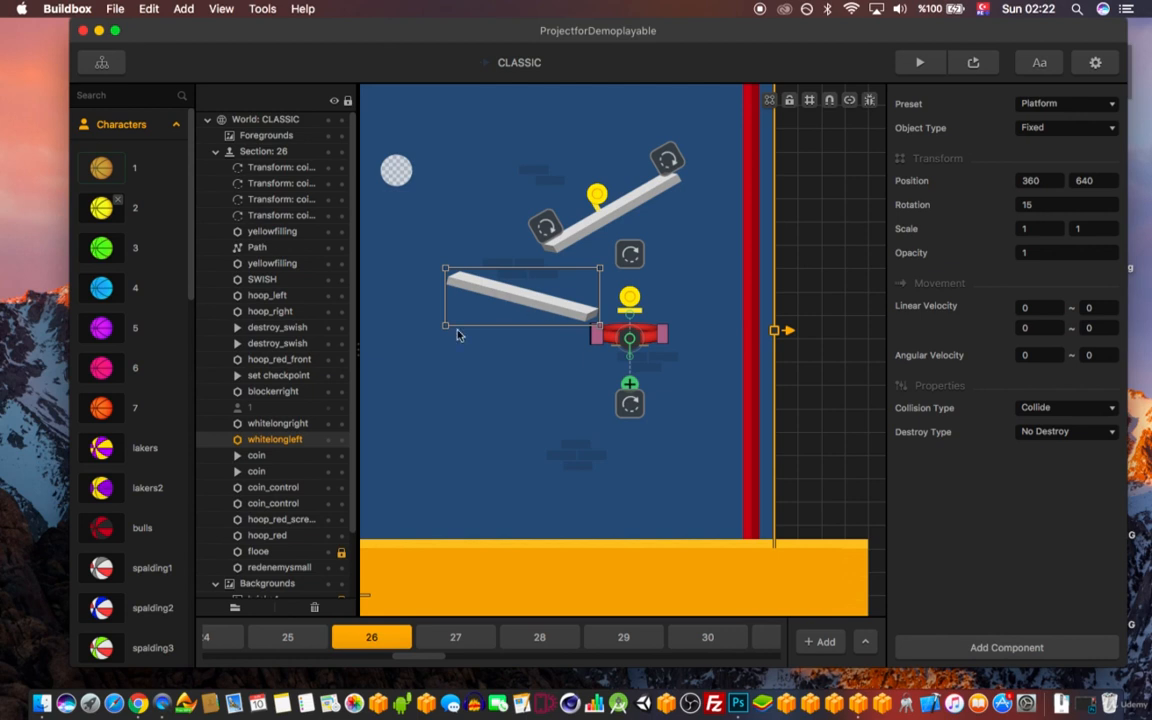
{"action": "left_click", "coordinate": [102, 175]}
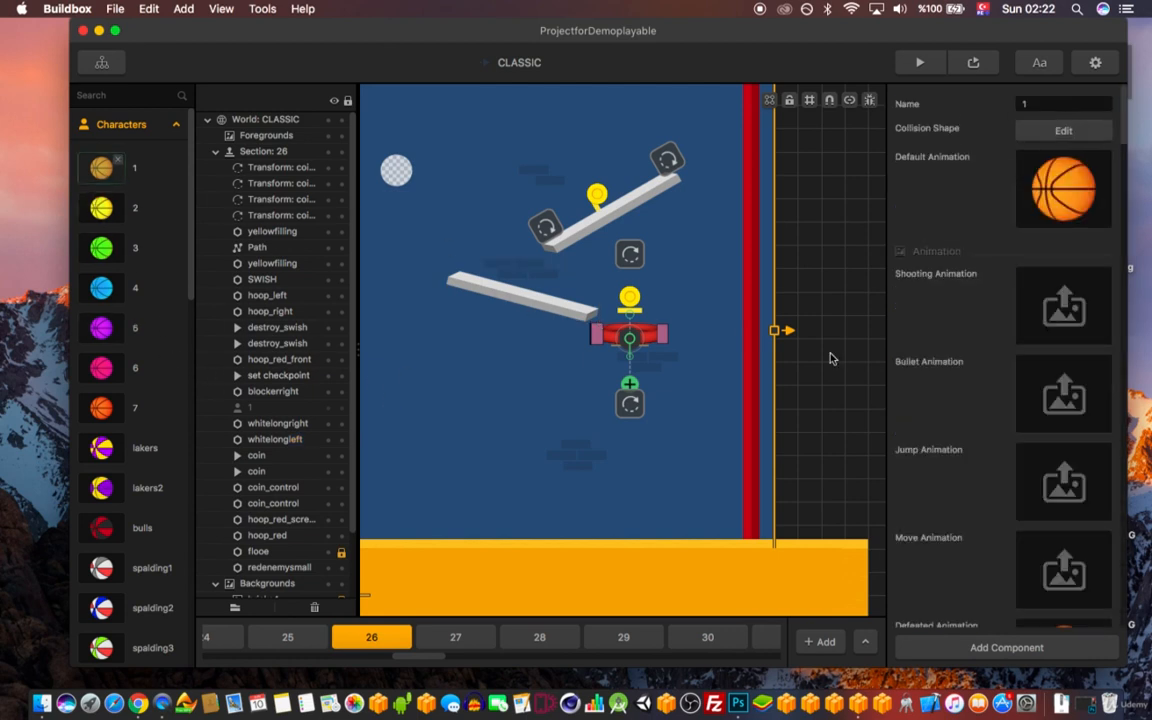
{"action": "left_click_drag", "start_coordinate": [1129, 113], "coordinate": [1117, 389]}
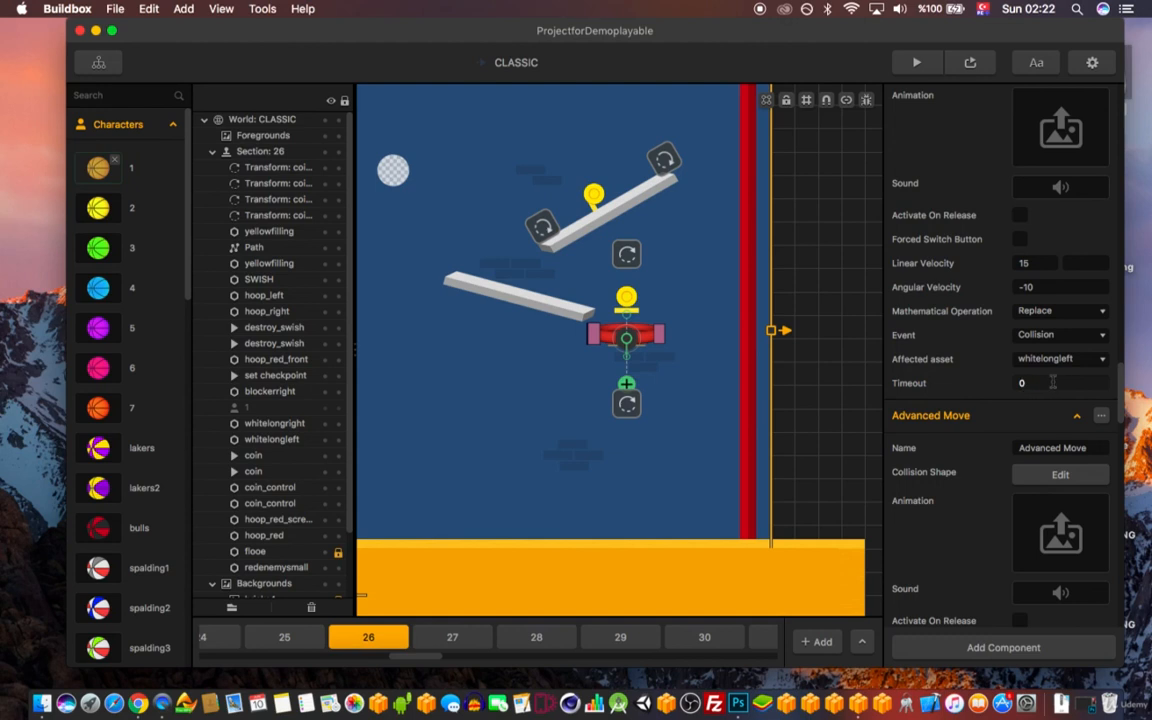
{"action": "scroll", "coordinate": [1053, 374], "scroll_direction": "down", "scroll_amount": 5}
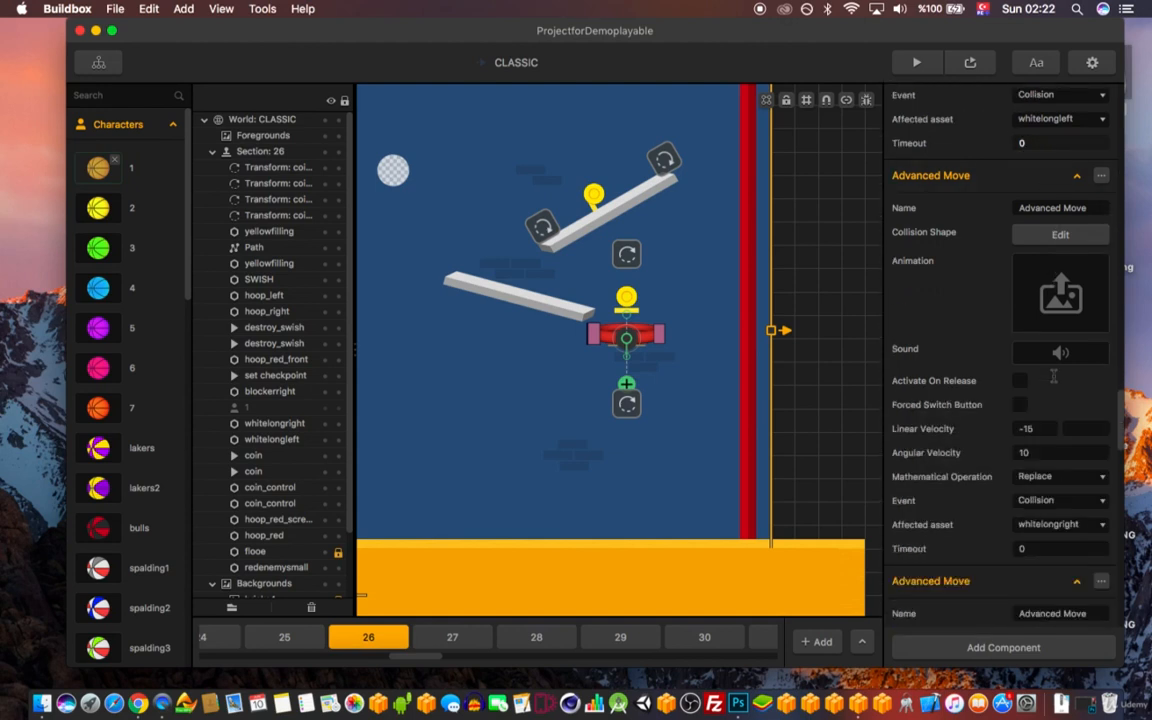
{"action": "scroll", "coordinate": [1058, 370], "scroll_direction": "up", "scroll_amount": 2}
{"action": "scroll", "coordinate": [1060, 374], "scroll_direction": "down", "scroll_amount": 2}
{"action": "scroll", "coordinate": [600, 300], "scroll_direction": "down", "scroll_amount": 2}
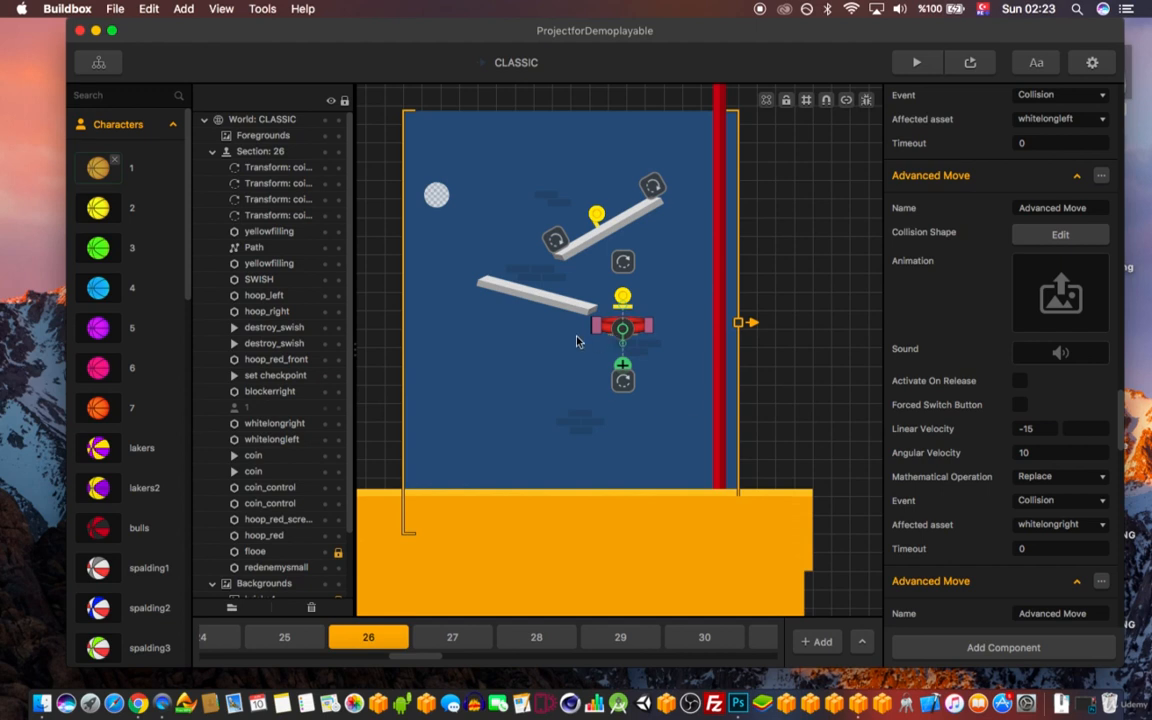
- Try the whitelongleft platform just above the ground at about 702, 234 in the preview, undoing the move
{"action": "left_click_drag", "start_coordinate": [562, 310], "coordinate": [684, 456]}
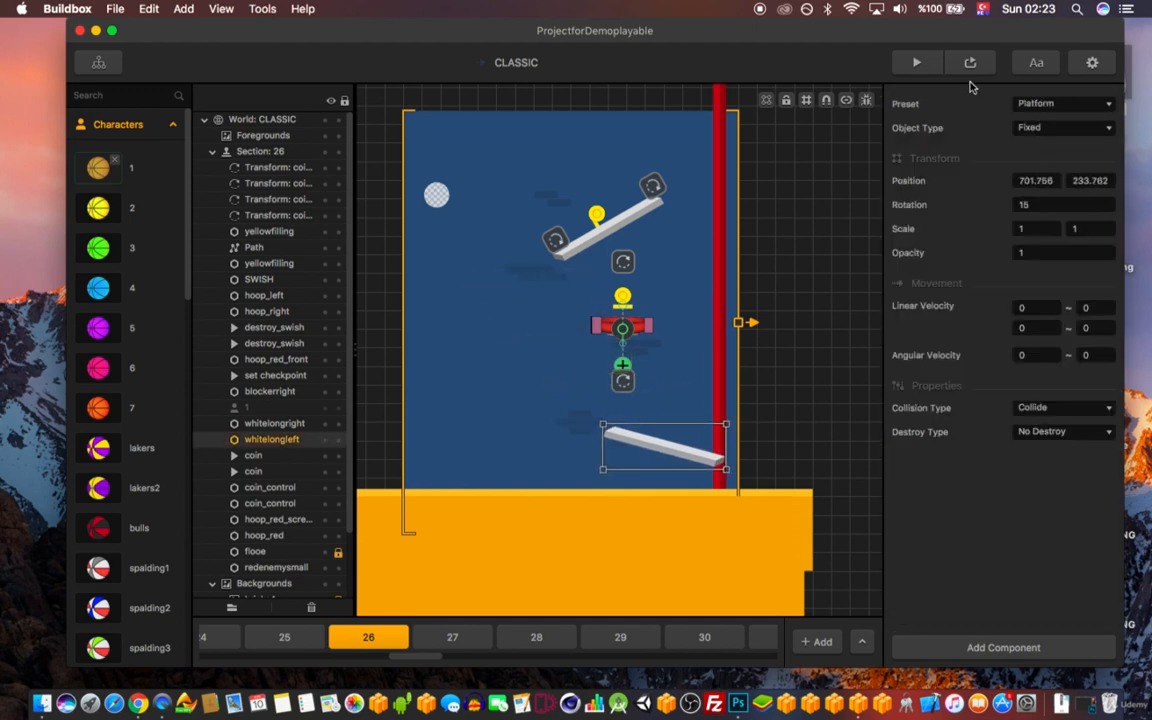
{"action": "left_click", "coordinate": [916, 62]}
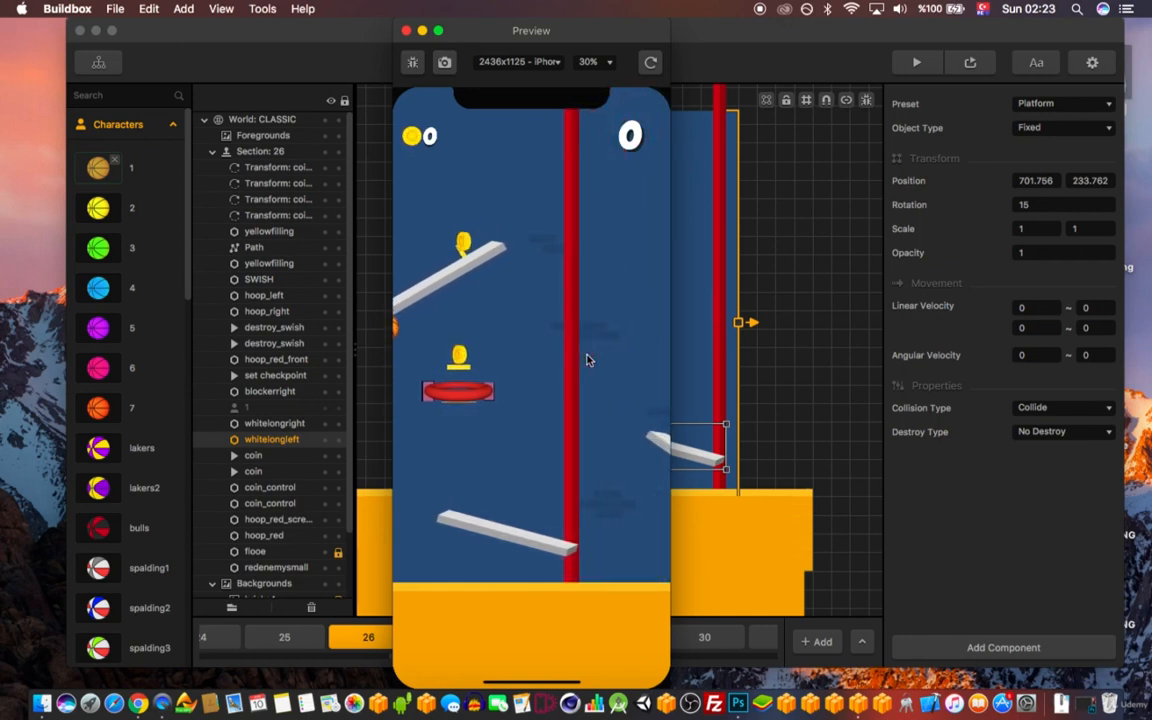
{"action": "left_click", "coordinate": [405, 31]}
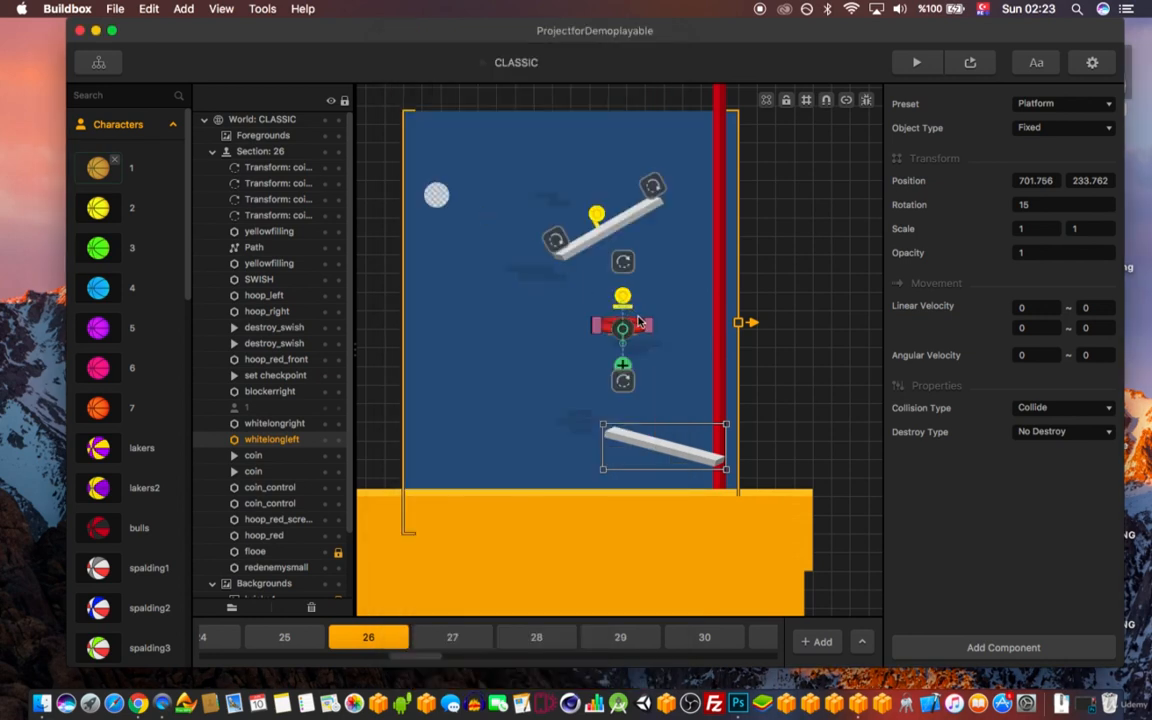
{"action": "key", "text": "super+z"}
{"action": "key", "text": "super+z"}
{"action": "key", "text": "super+z"}
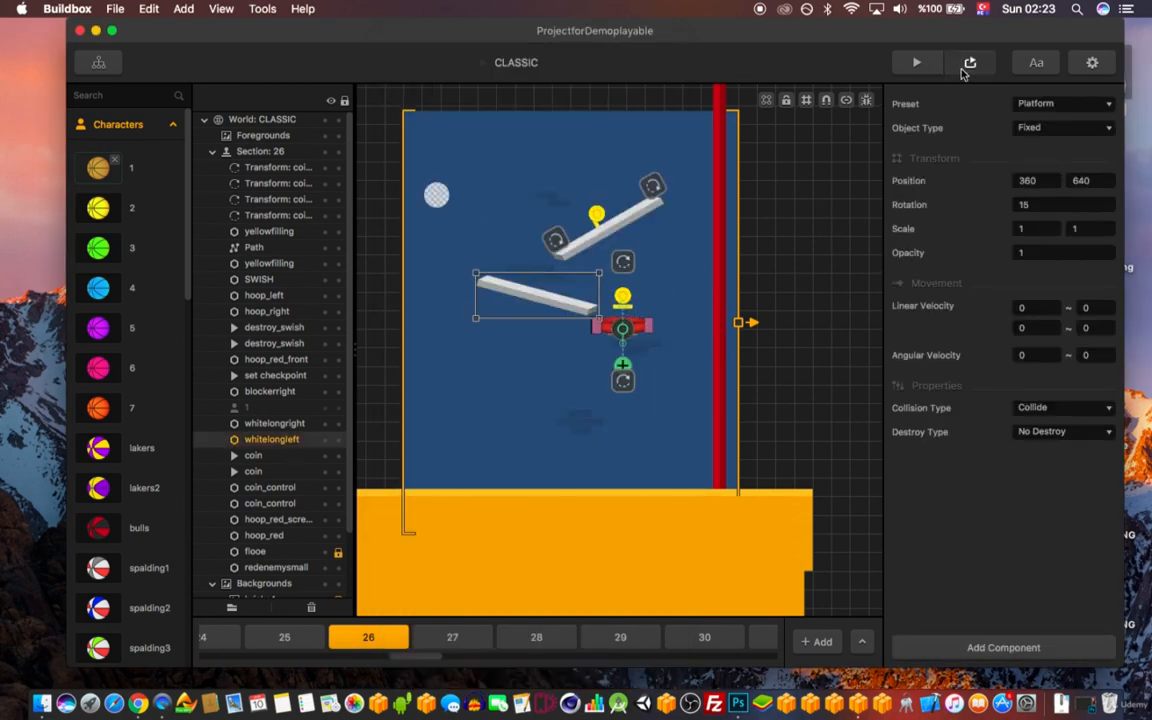
- Preview scene 26 with the whitelongleft platform at its original position, shoot the ball and close the preview
{"action": "left_click", "coordinate": [916, 62]}
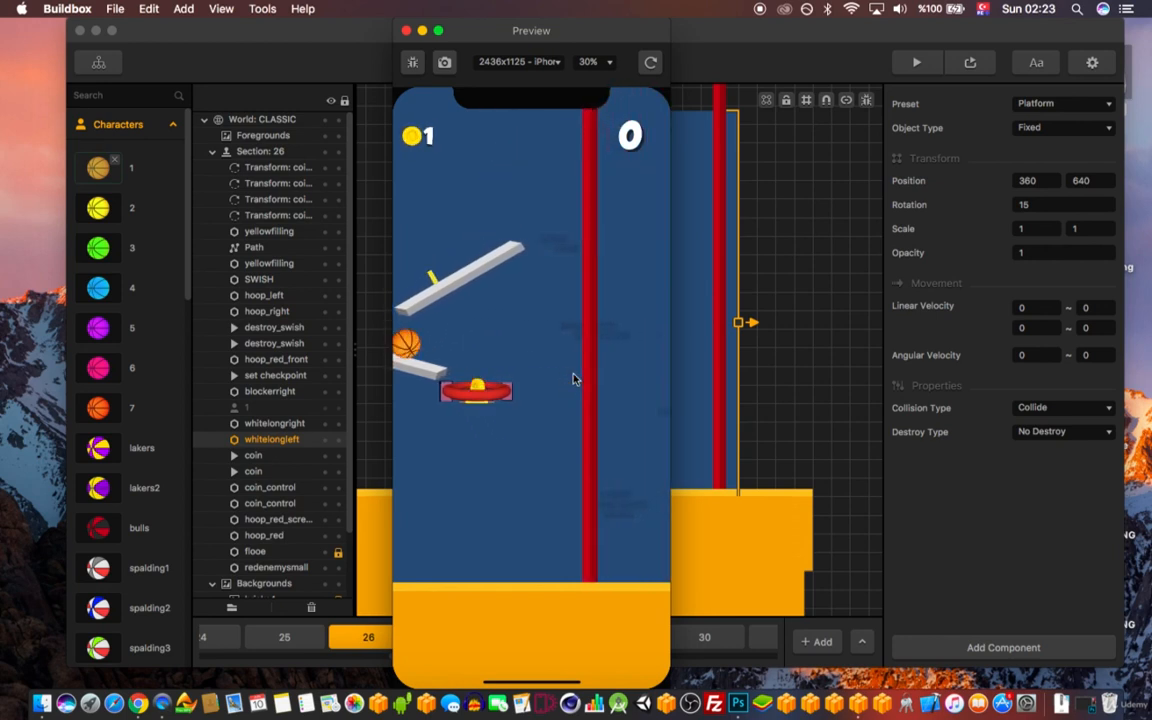
{"action": "left_click", "coordinate": [574, 376]}
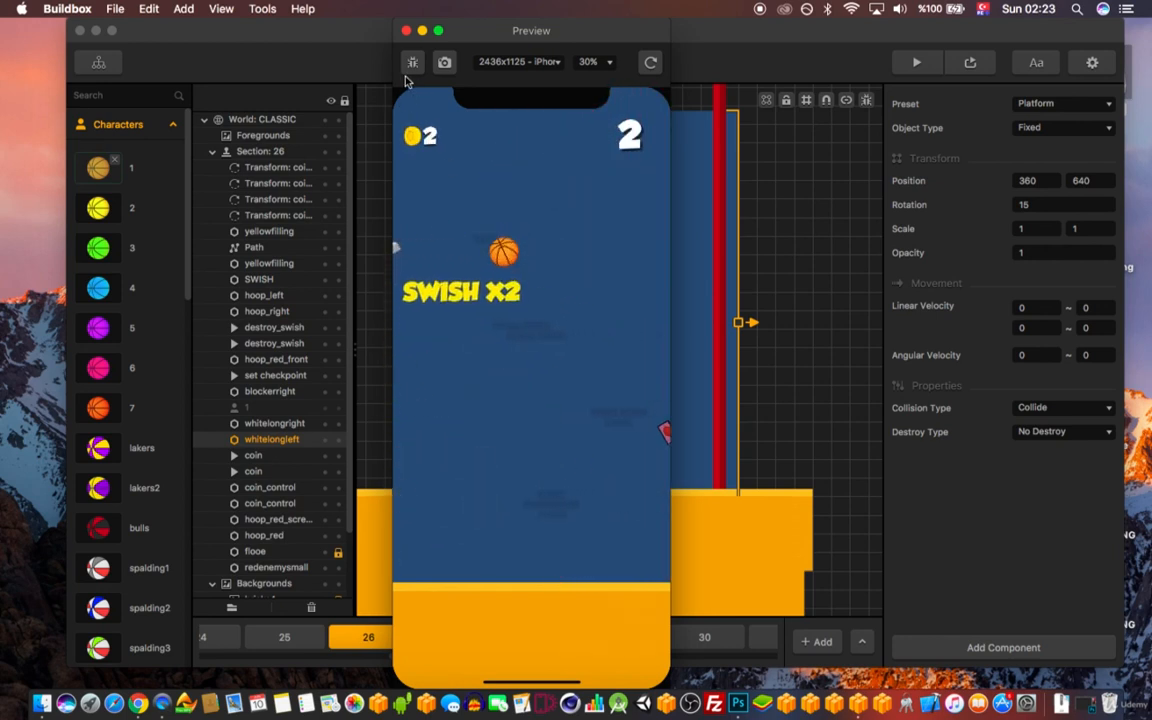
{"action": "left_click", "coordinate": [406, 32]}
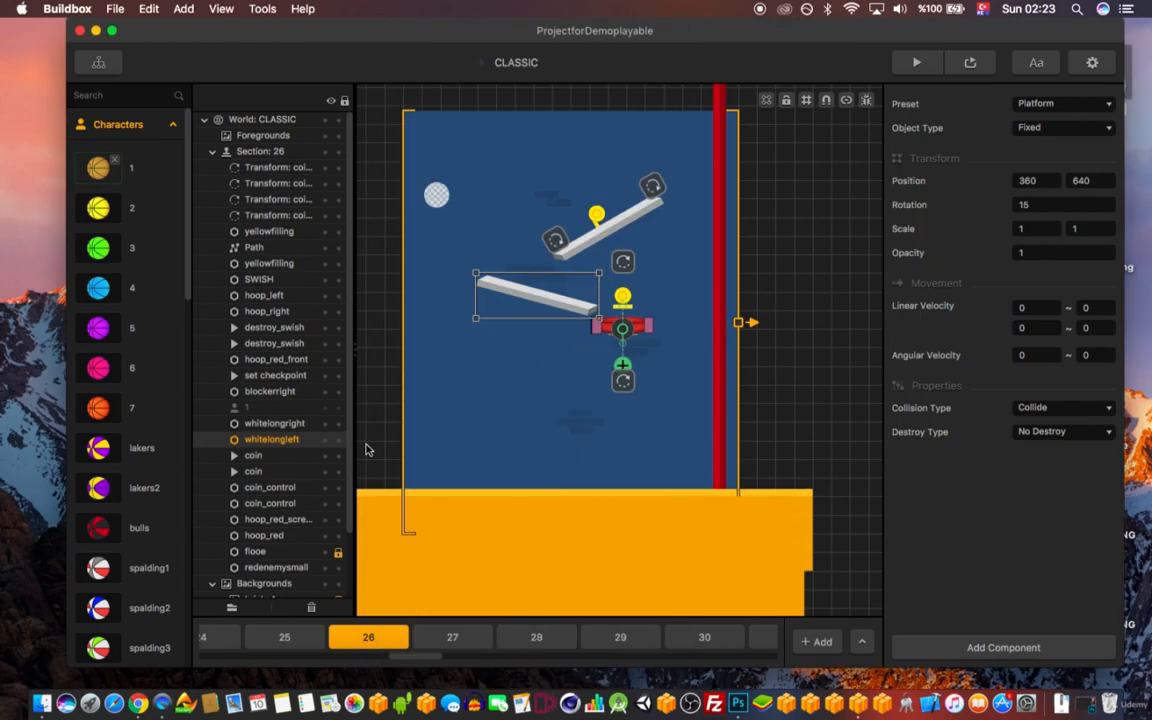
- Review character 1's collision-based Advanced Move component whose affected asset is leftmedium
{"action": "left_click", "coordinate": [101, 169]}
{"action": "scroll", "coordinate": [975, 308], "scroll_direction": "down", "scroll_amount": 5}
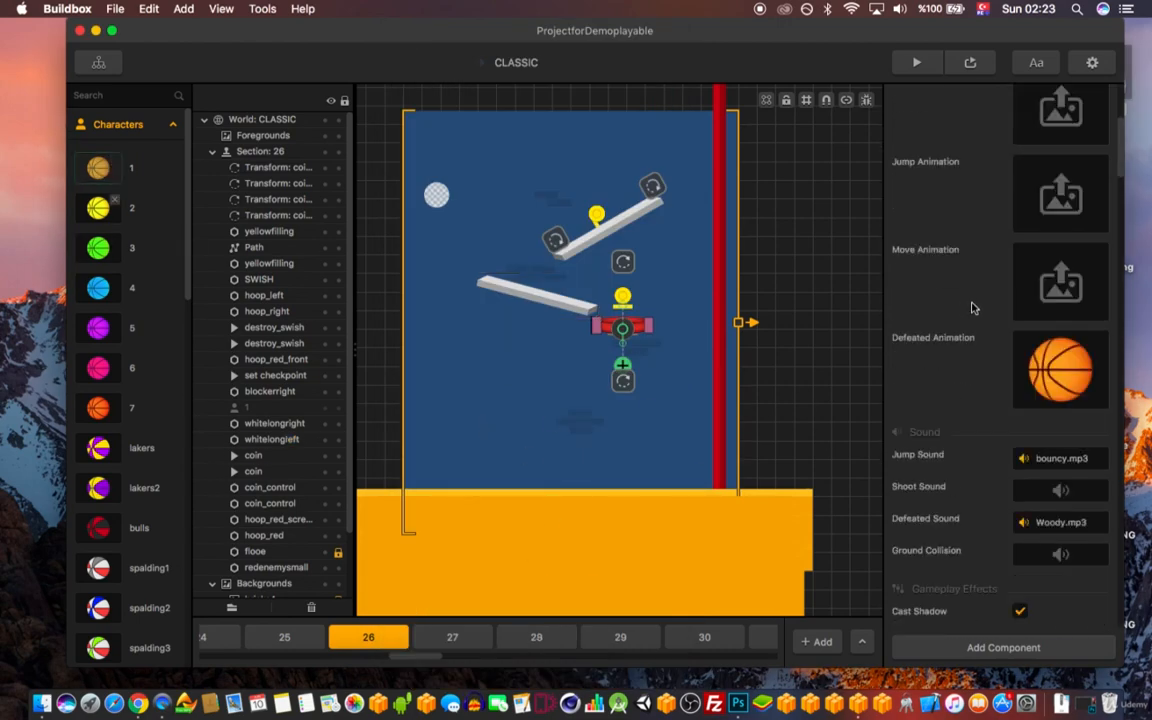
{"action": "scroll", "coordinate": [975, 308], "scroll_direction": "down", "scroll_amount": 10}
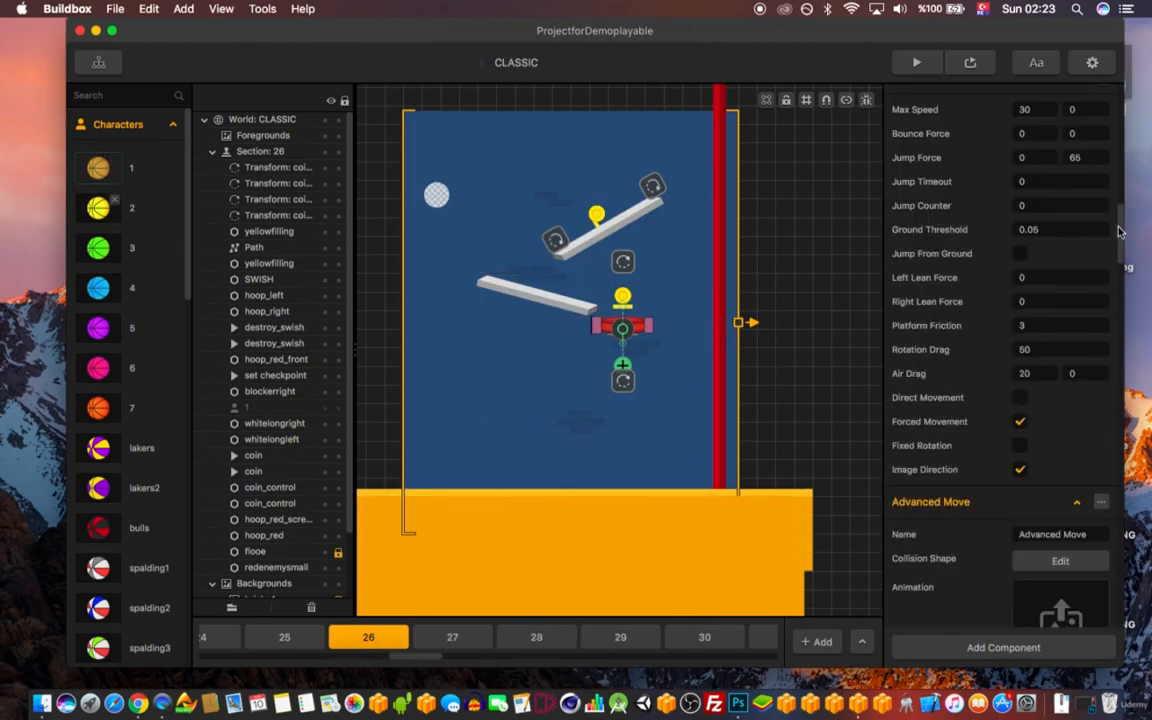
{"action": "left_click_drag", "start_coordinate": [1119, 231], "coordinate": [1119, 519]}
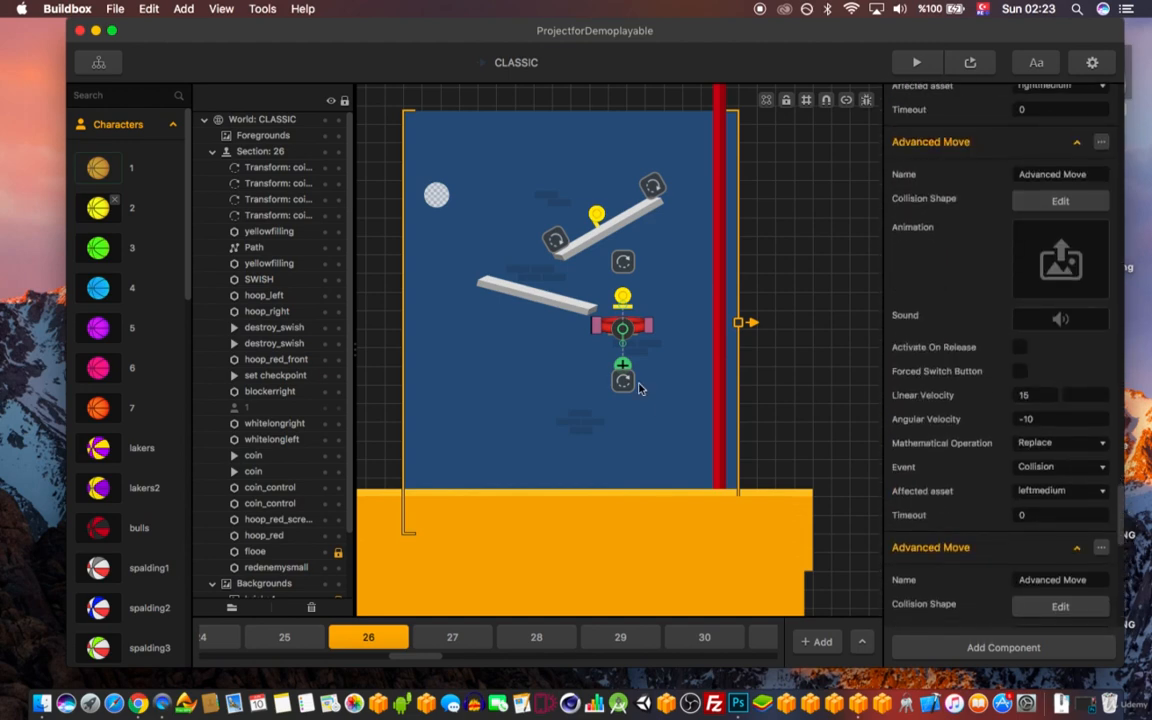
- Open scene 27 and examine the linear velocity and destroy settings of the coin_control stand on the middle platform
{"action": "left_click", "coordinate": [458, 640]}
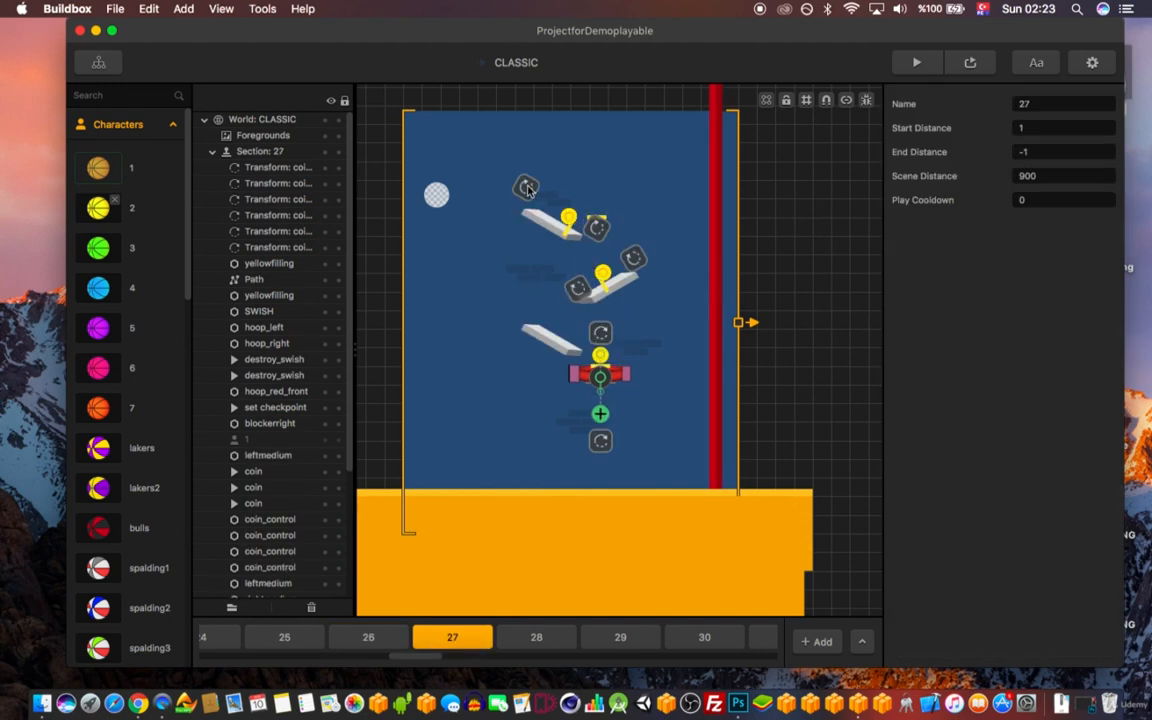
{"action": "scroll", "coordinate": [593, 292], "scroll_direction": "up", "scroll_amount": 3}
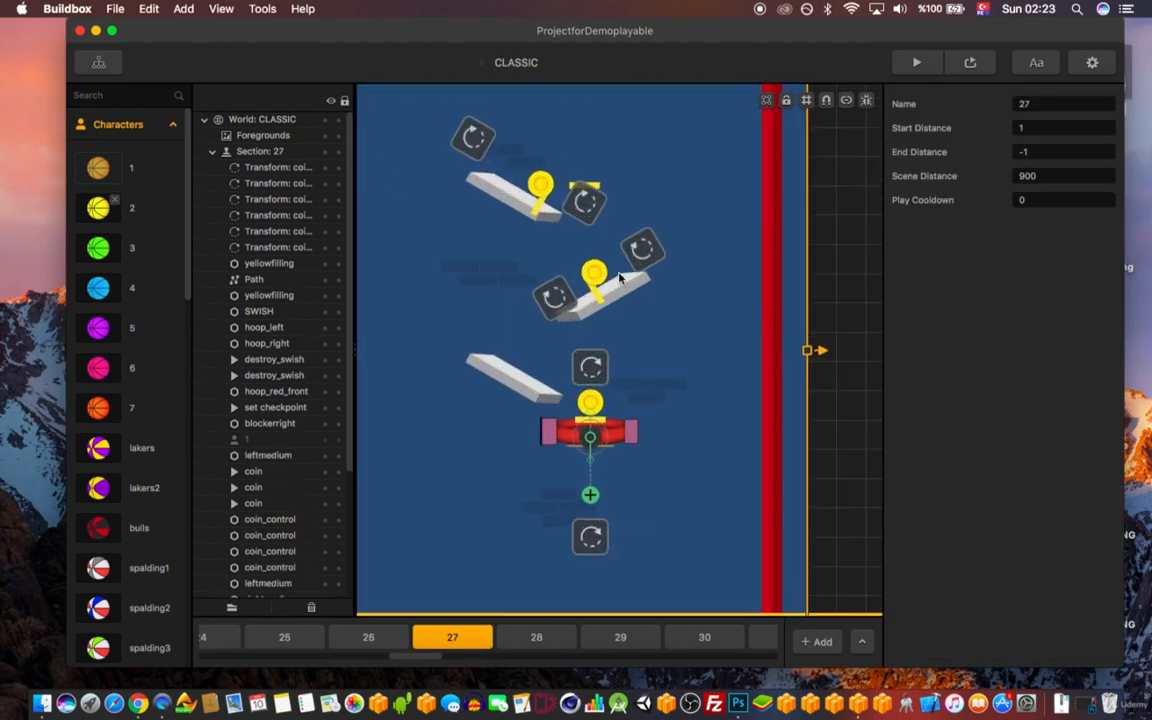
{"action": "scroll", "coordinate": [572, 255], "scroll_direction": "down", "scroll_amount": 3}
{"action": "scroll", "coordinate": [575, 265], "scroll_direction": "up", "scroll_amount": 5}
{"action": "scroll", "coordinate": [576, 262], "scroll_direction": "up", "scroll_amount": 3}
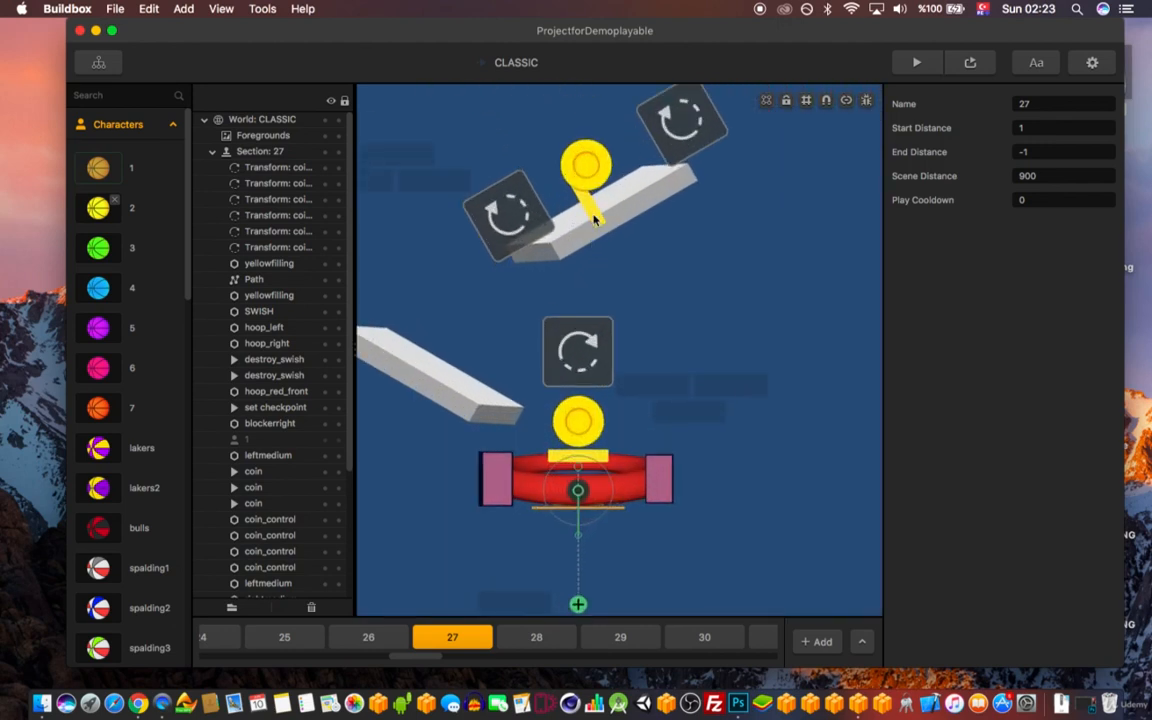
{"action": "left_click", "coordinate": [587, 205]}
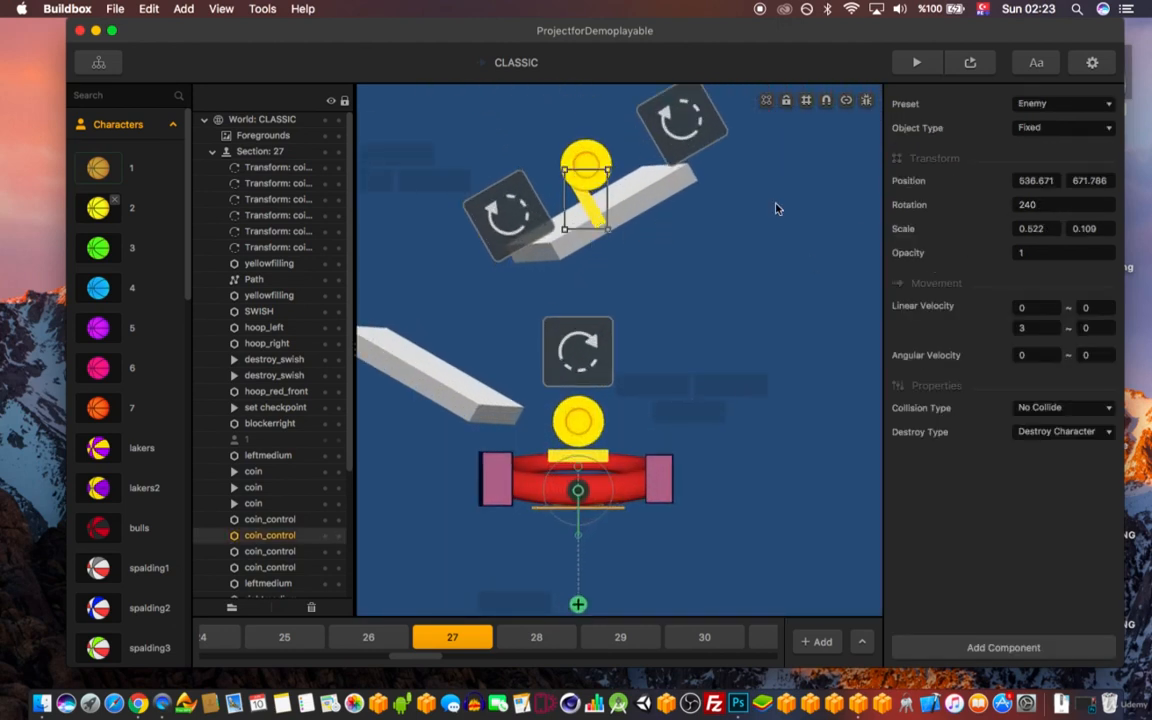
{"action": "left_click", "coordinate": [1027, 328]}
{"action": "scroll", "coordinate": [548, 495], "scroll_direction": "down", "scroll_amount": 5}
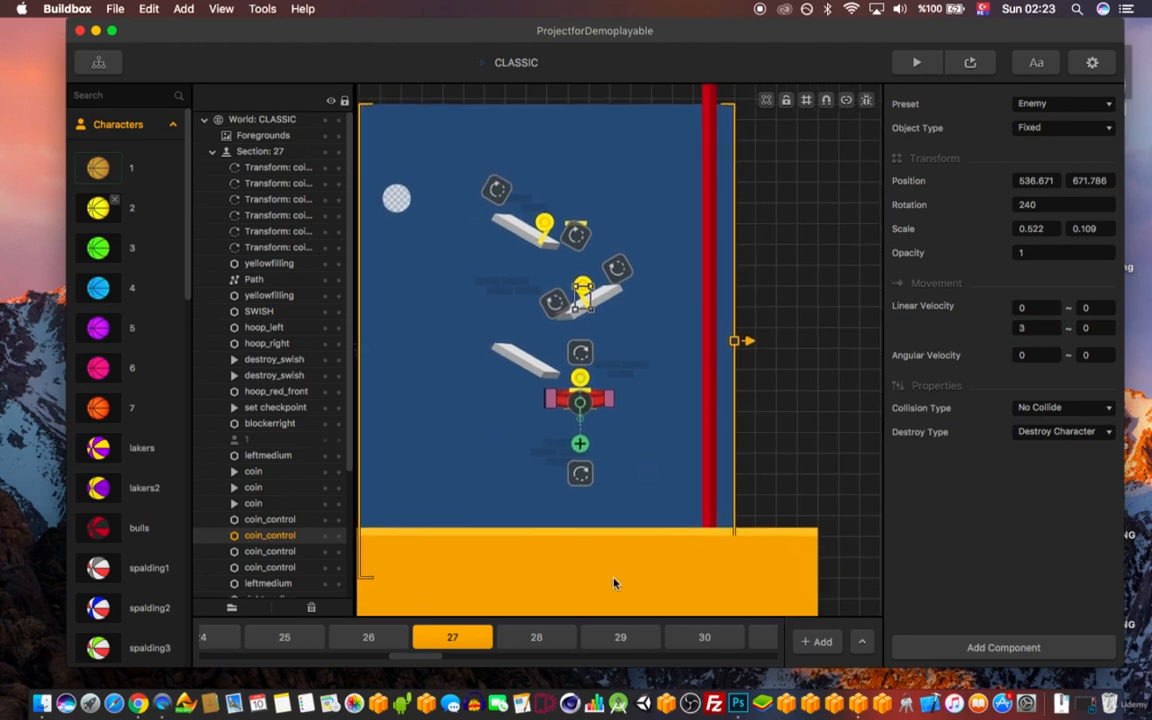
- Look through the obstacle layouts of scenes 28, 29 and 30
{"action": "left_click", "coordinate": [550, 640]}
{"action": "left_click", "coordinate": [612, 634]}
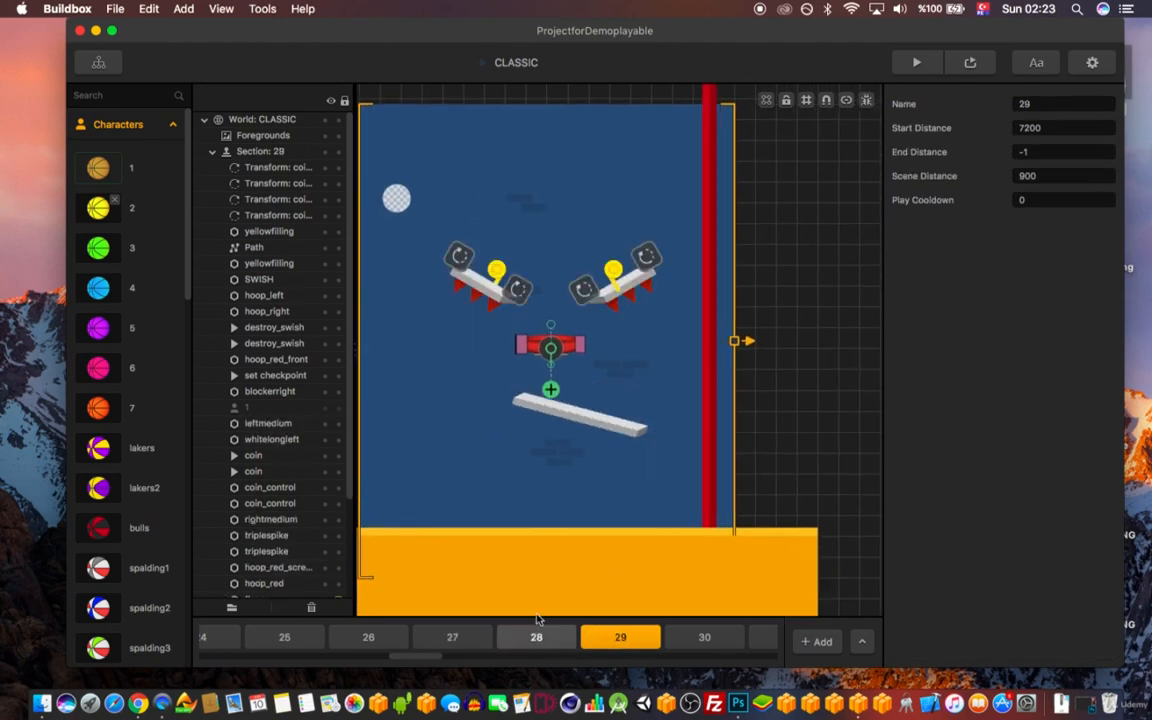
{"action": "left_click", "coordinate": [700, 637]}
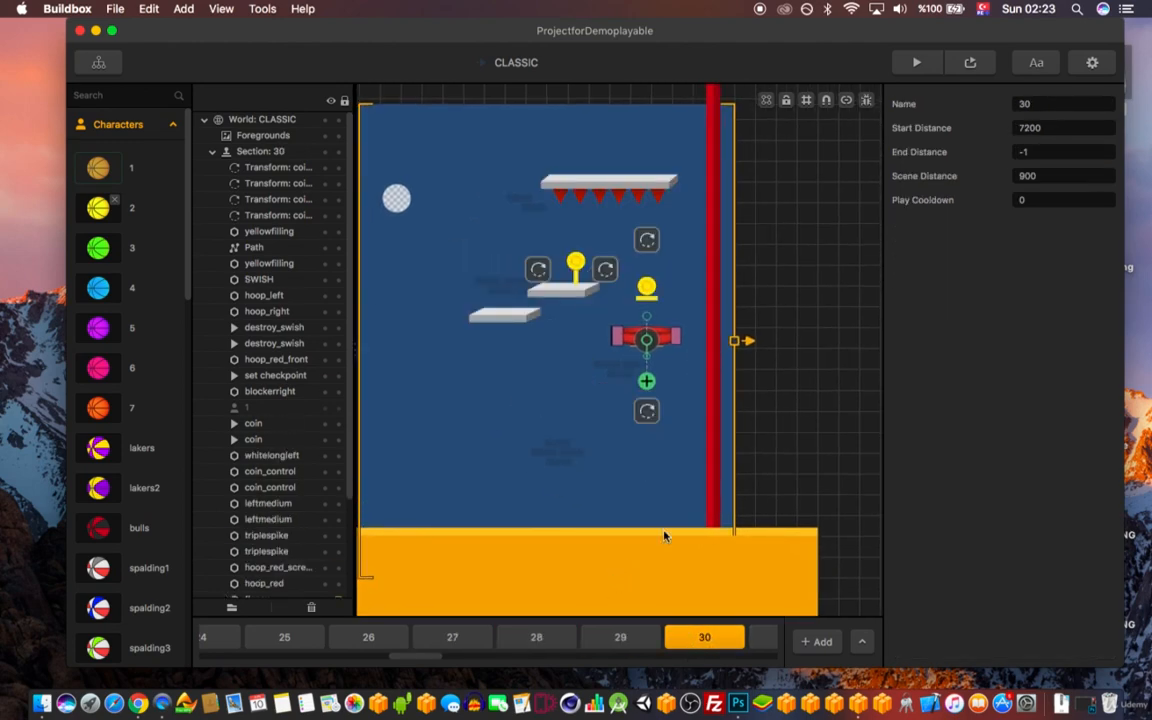
{"action": "scroll", "coordinate": [663, 532], "scroll_direction": "down", "scroll_amount": 3}
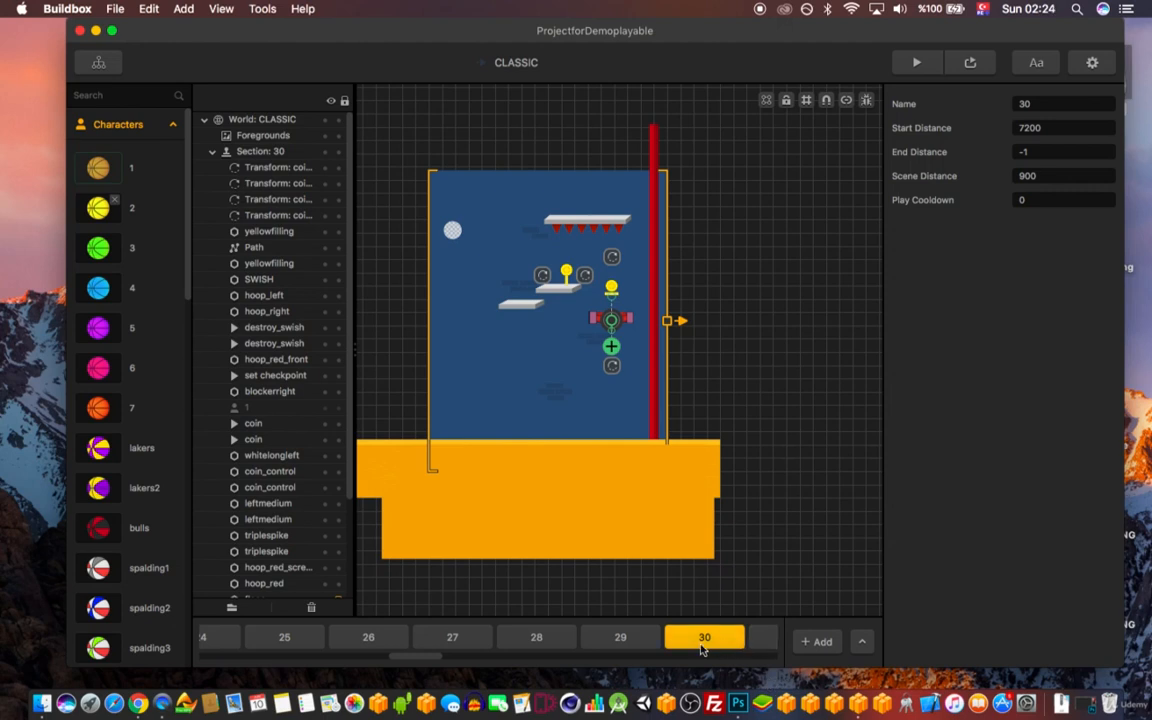
- Look through the obstacle layouts of scenes 31, 32, 34 and 35
{"action": "scroll", "coordinate": [699, 643], "scroll_direction": "right", "scroll_amount": 5}
{"action": "left_click", "coordinate": [373, 640]}
{"action": "left_click", "coordinate": [436, 642]}
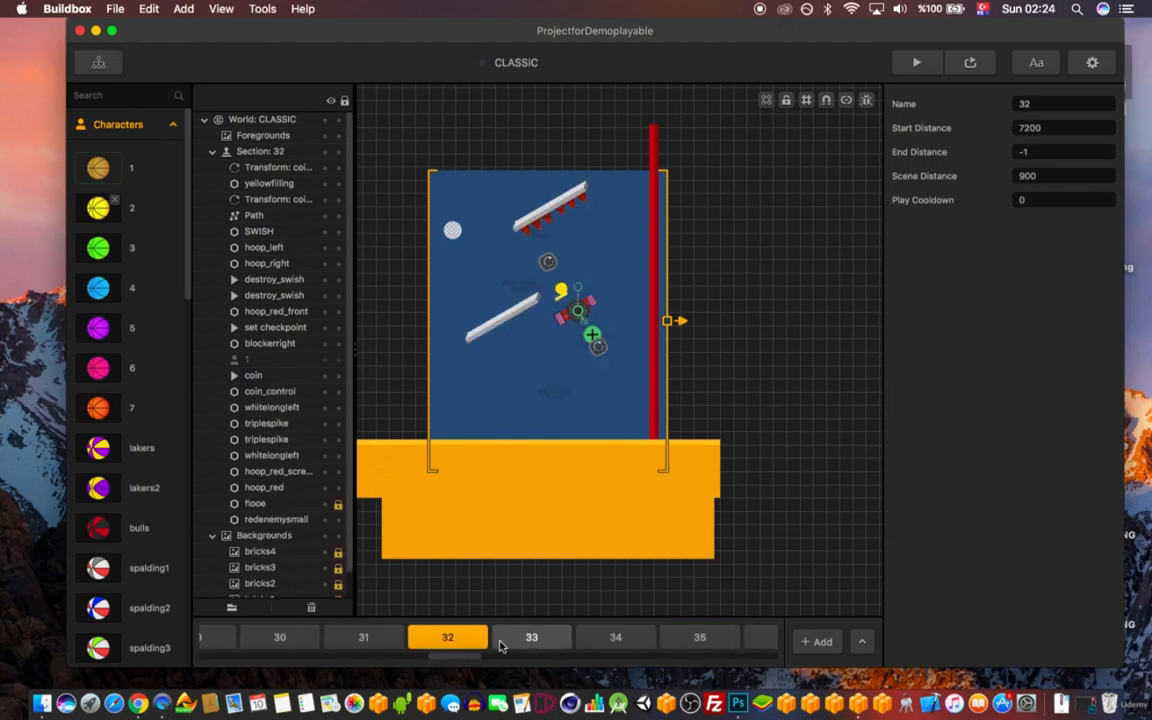
{"action": "left_click", "coordinate": [625, 642]}
{"action": "left_click", "coordinate": [700, 645]}
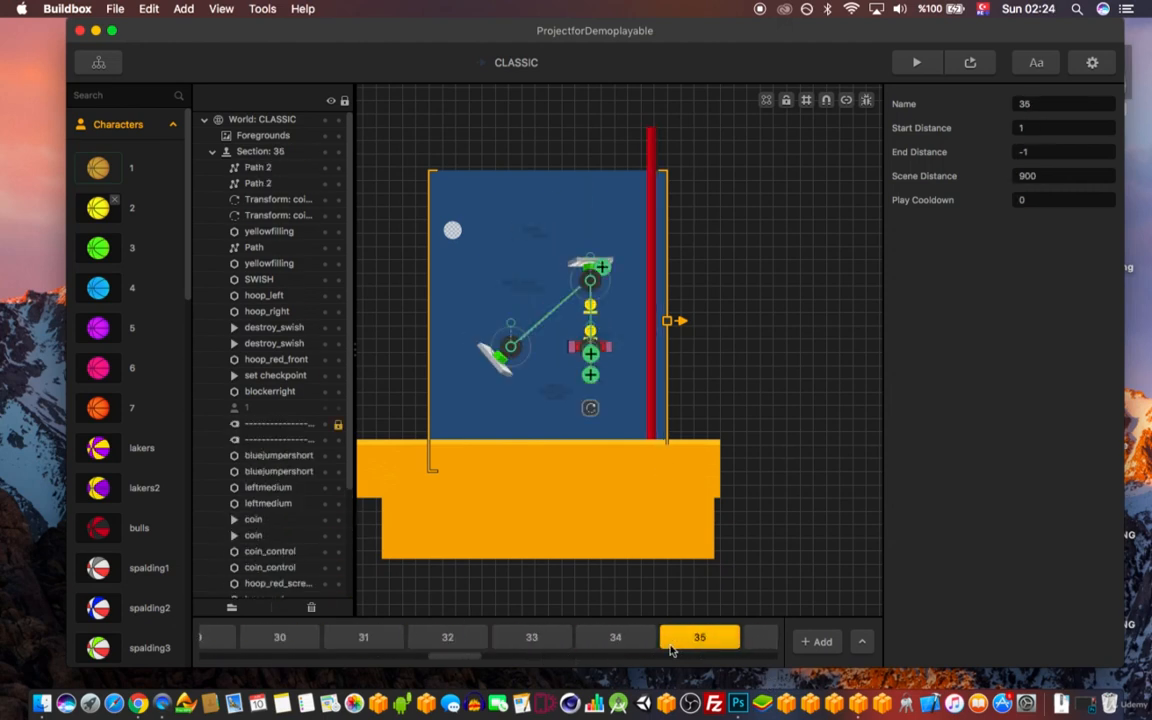
{"action": "left_click", "coordinate": [650, 642]}
{"action": "left_click", "coordinate": [690, 640]}
- Examine the Path 2 settings beside the lower green jumper in scene 35 and the route it gives the ball
{"action": "scroll", "coordinate": [521, 360], "scroll_direction": "up", "scroll_amount": 5}
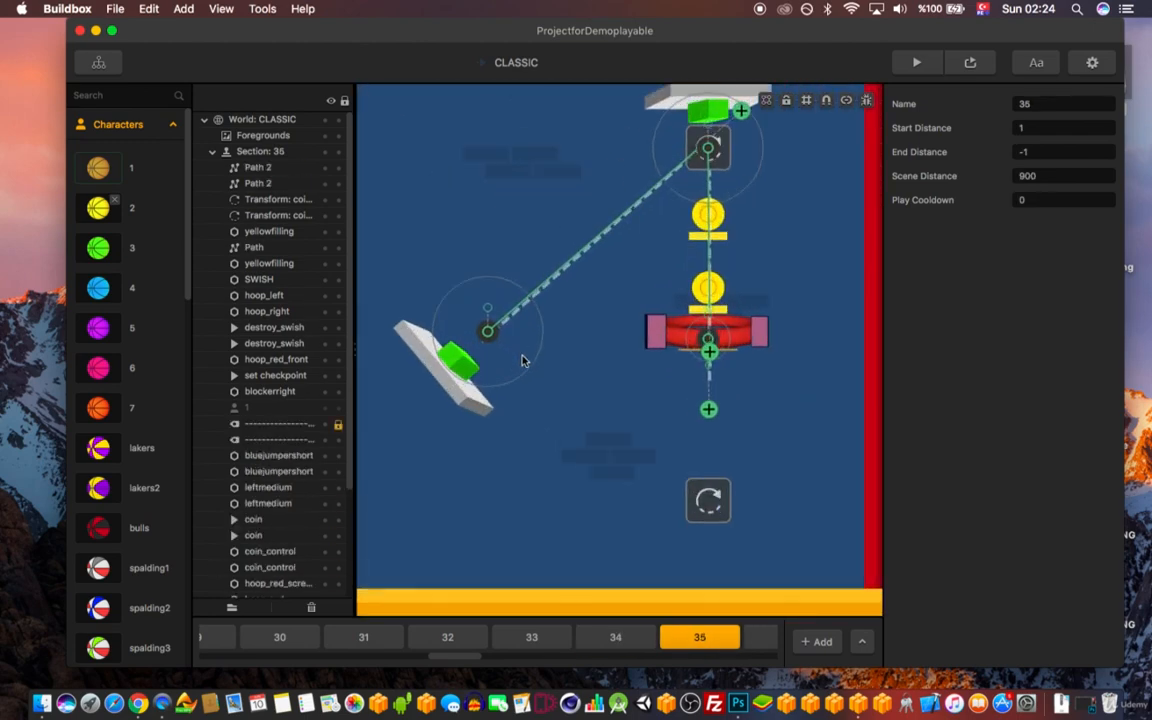
{"action": "left_click", "coordinate": [458, 350]}
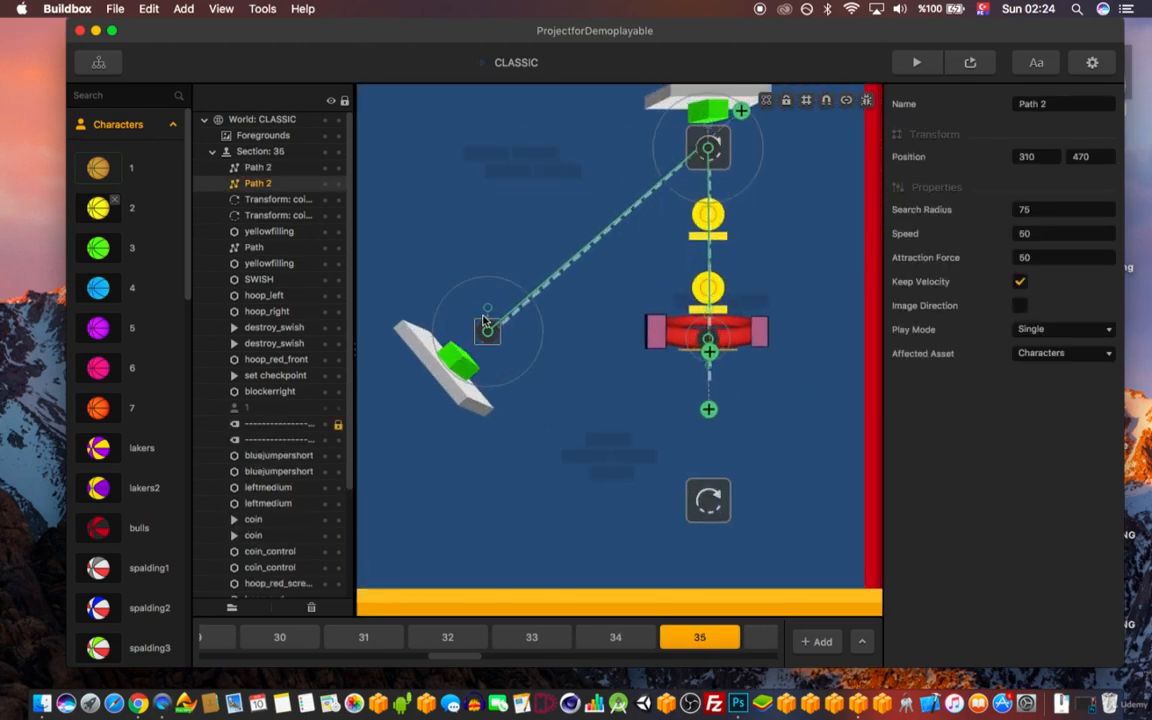
{"action": "scroll", "coordinate": [502, 340], "scroll_direction": "down", "scroll_amount": 2}
{"action": "scroll", "coordinate": [470, 340], "scroll_direction": "up", "scroll_amount": 2}
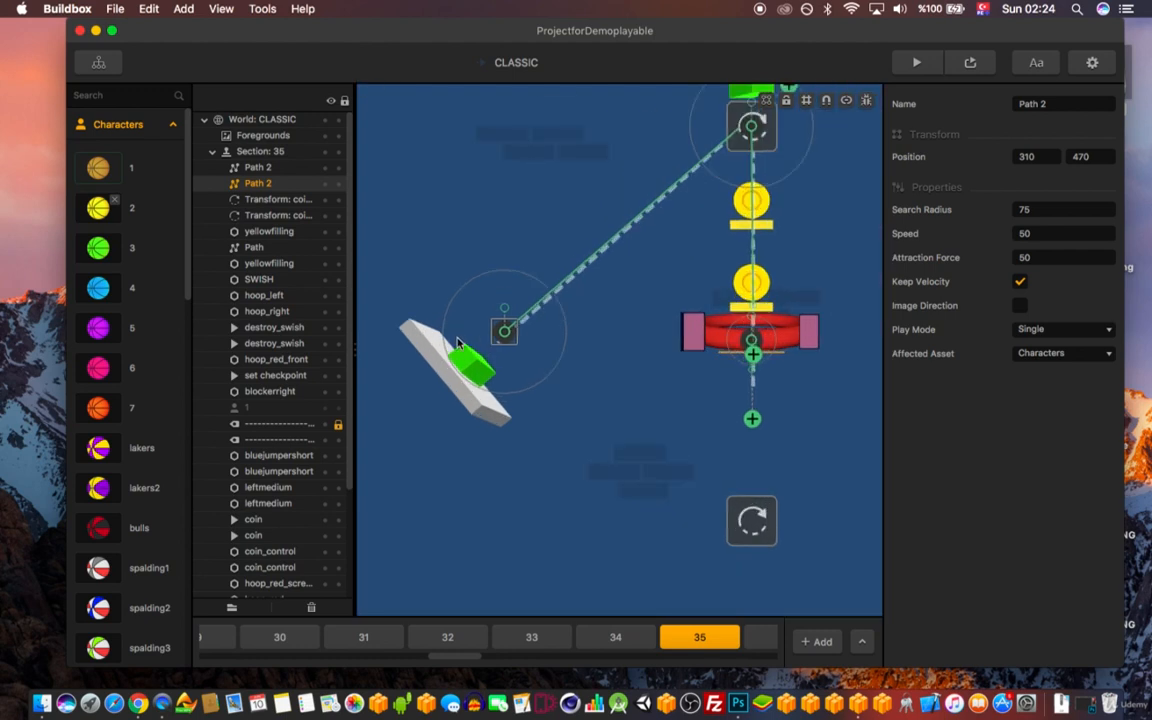
{"action": "right_click_drag", "start_coordinate": [587, 299], "coordinate": [560, 343]}
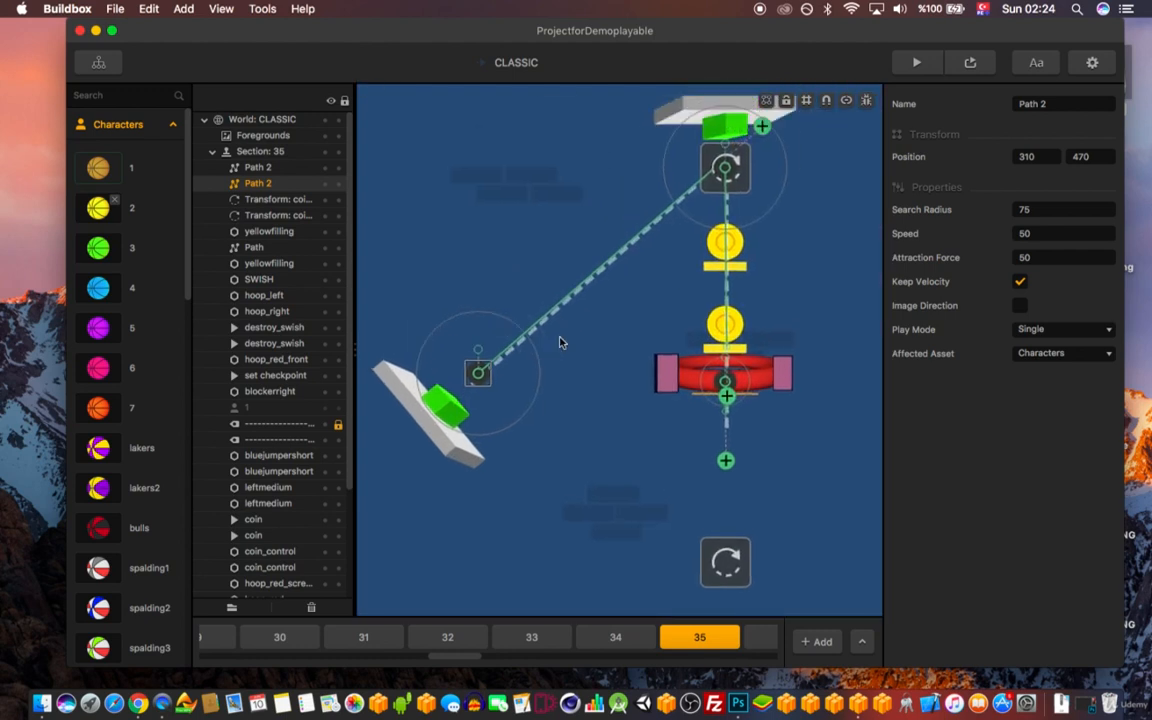
- Play scene 35 in the preview, close it and review the path layout between the green jumpers
{"action": "left_click", "coordinate": [916, 62]}
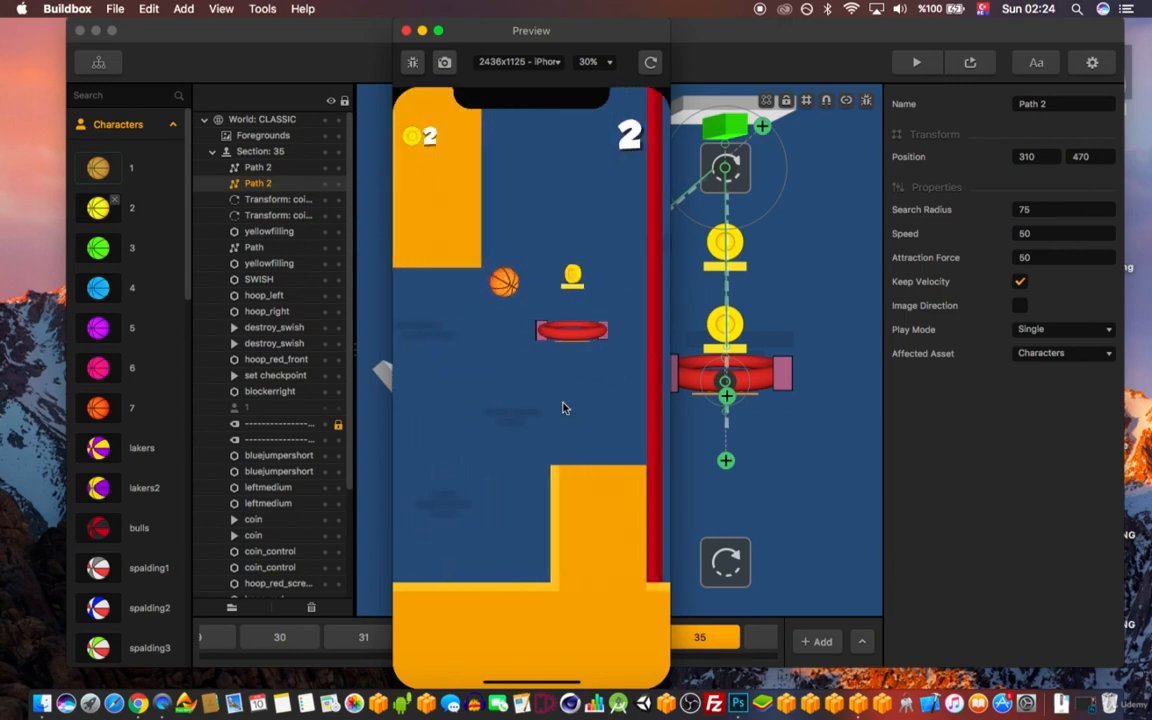
{"action": "left_click", "coordinate": [407, 31]}
{"action": "scroll", "coordinate": [594, 205], "scroll_direction": "down", "scroll_amount": 6}
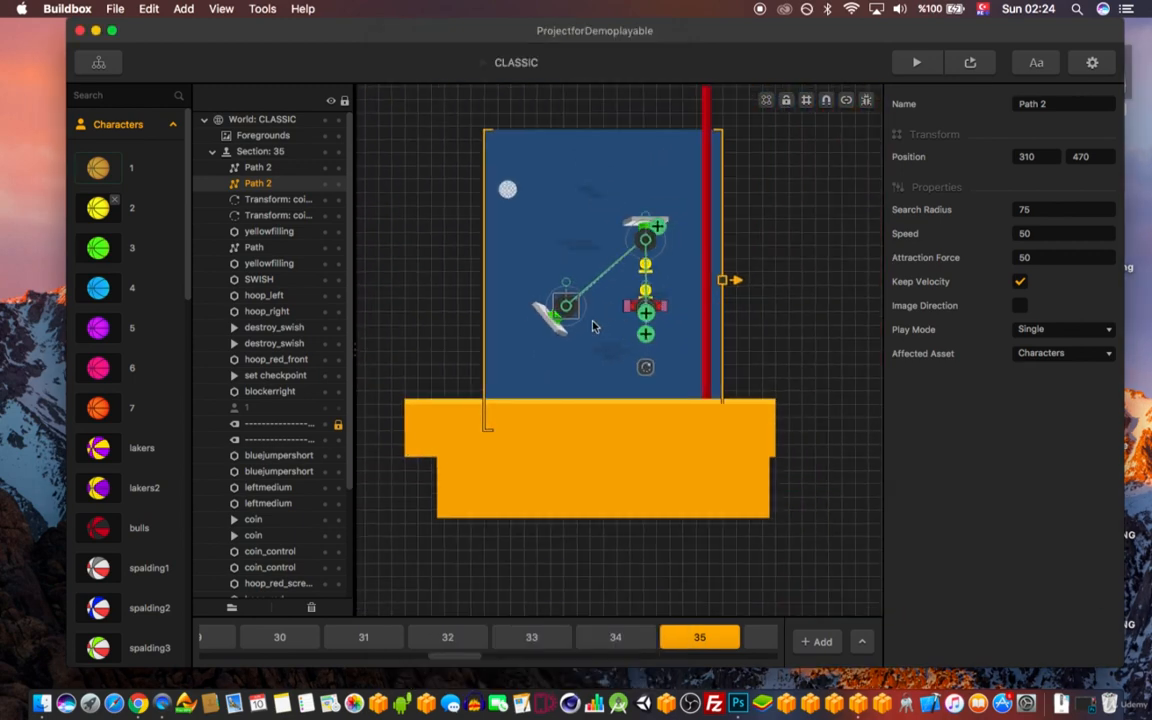
{"action": "scroll", "coordinate": [591, 330], "scroll_direction": "up", "scroll_amount": 5}
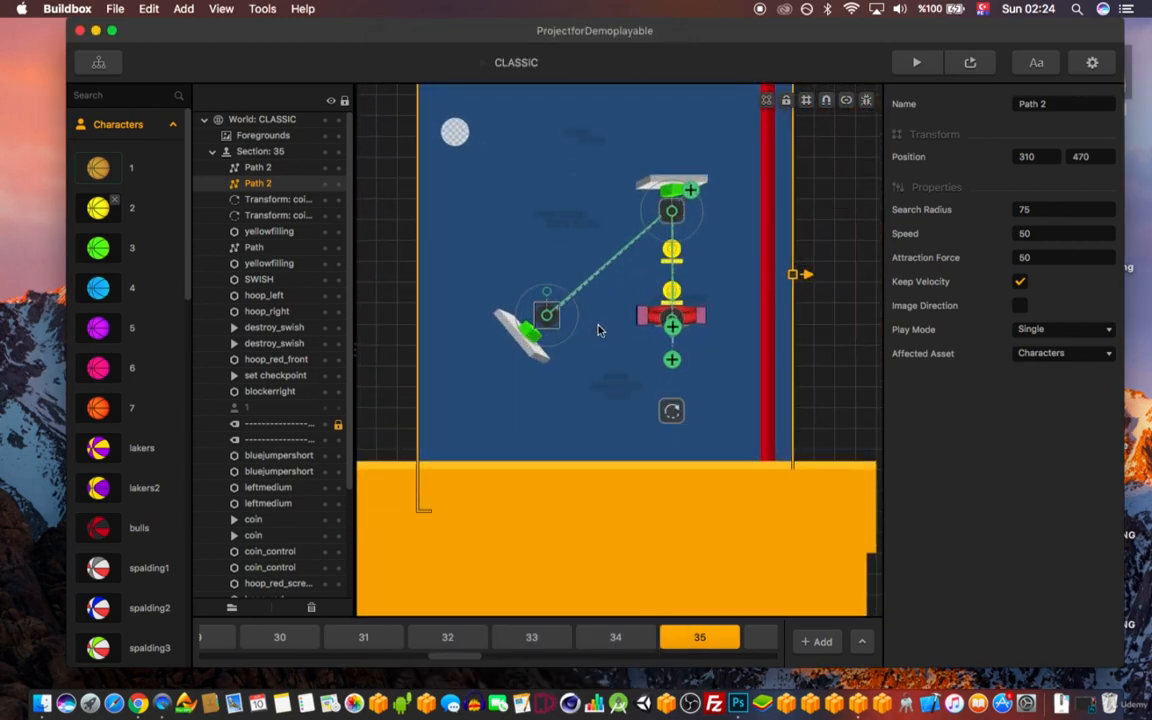
{"action": "scroll", "coordinate": [598, 357], "scroll_direction": "up", "scroll_amount": 2}
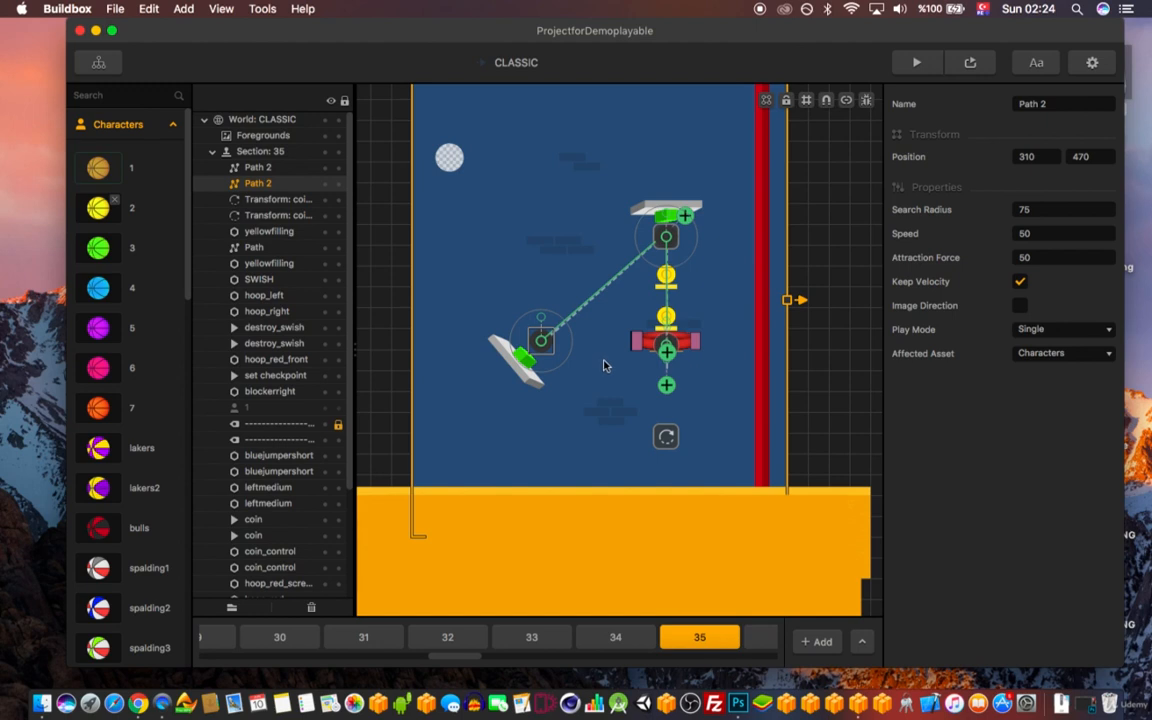
{"action": "scroll", "coordinate": [605, 353], "scroll_direction": "down", "scroll_amount": 1}
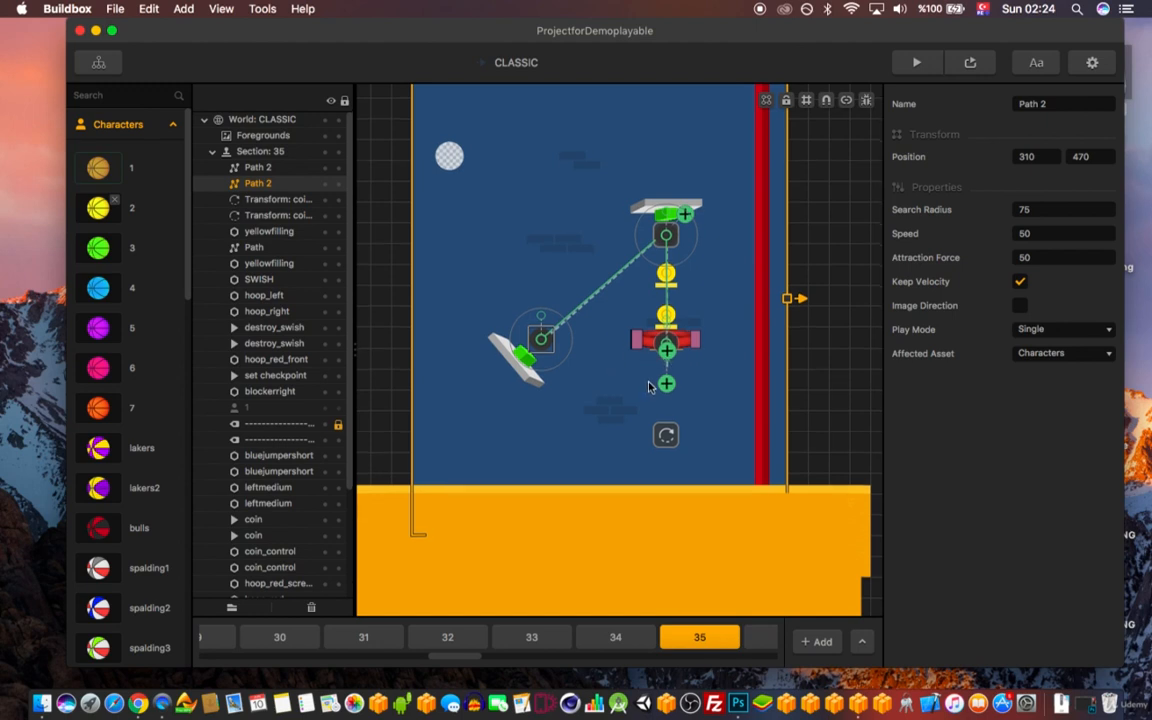
- Open scene 36, play it in the preview and close the preview
{"action": "left_click", "coordinate": [757, 638]}
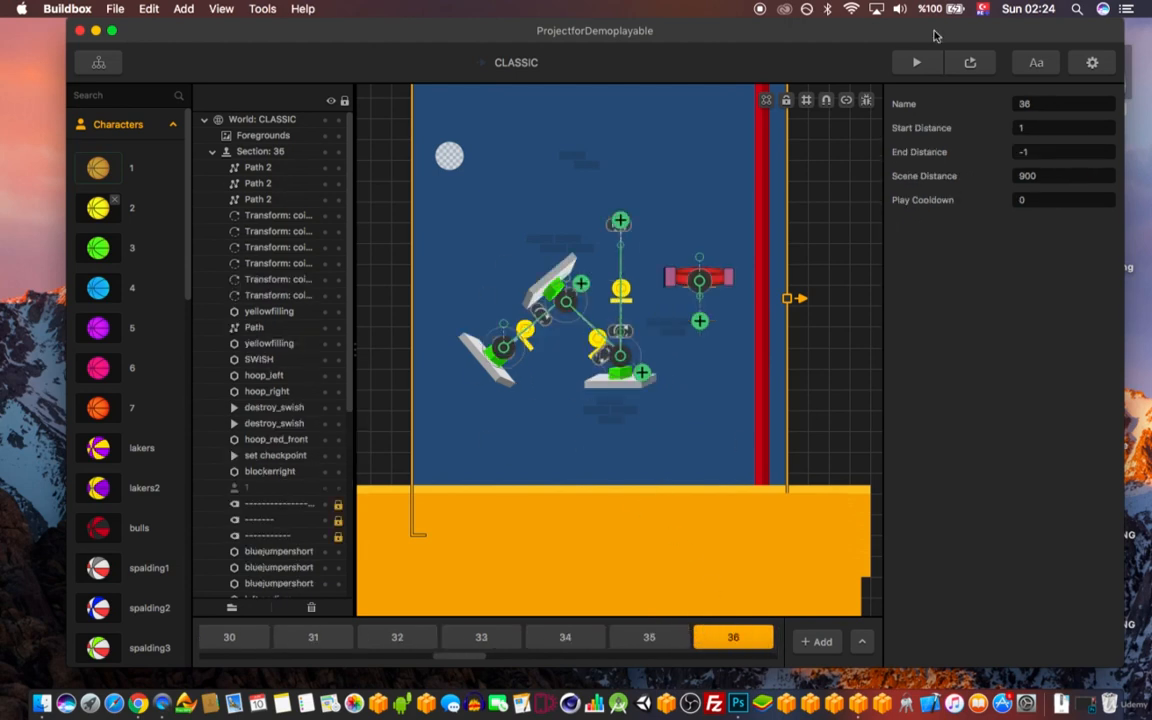
{"action": "left_click", "coordinate": [916, 62]}
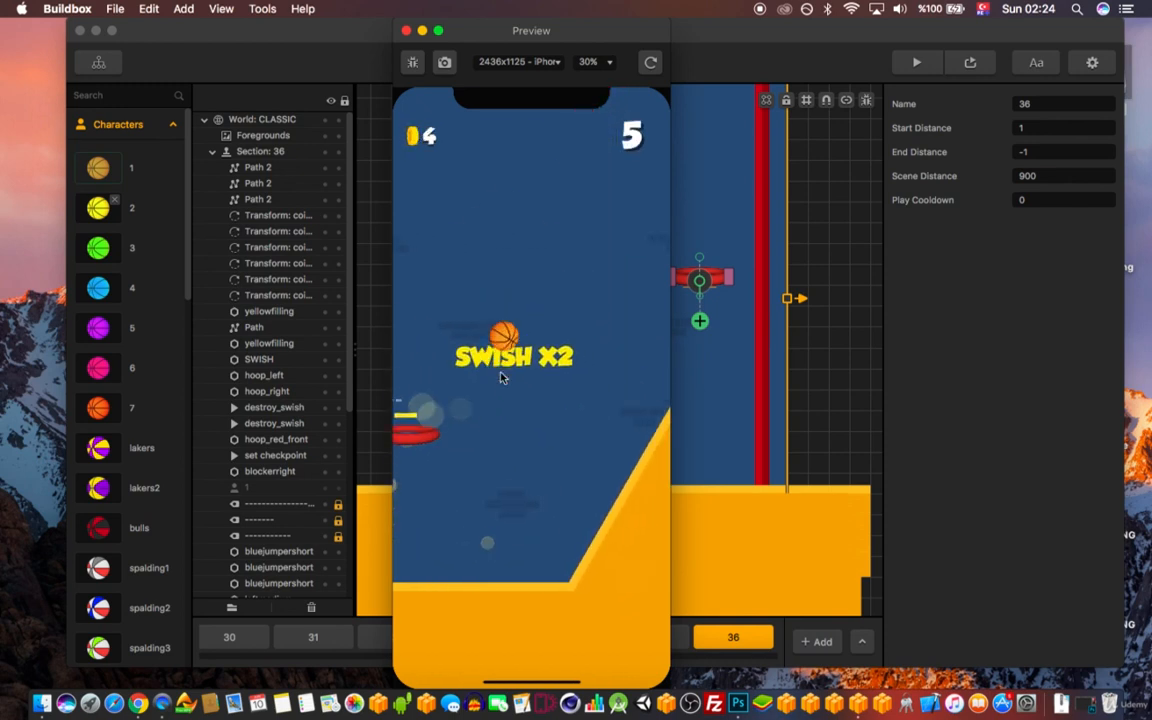
{"action": "left_click", "coordinate": [406, 30]}
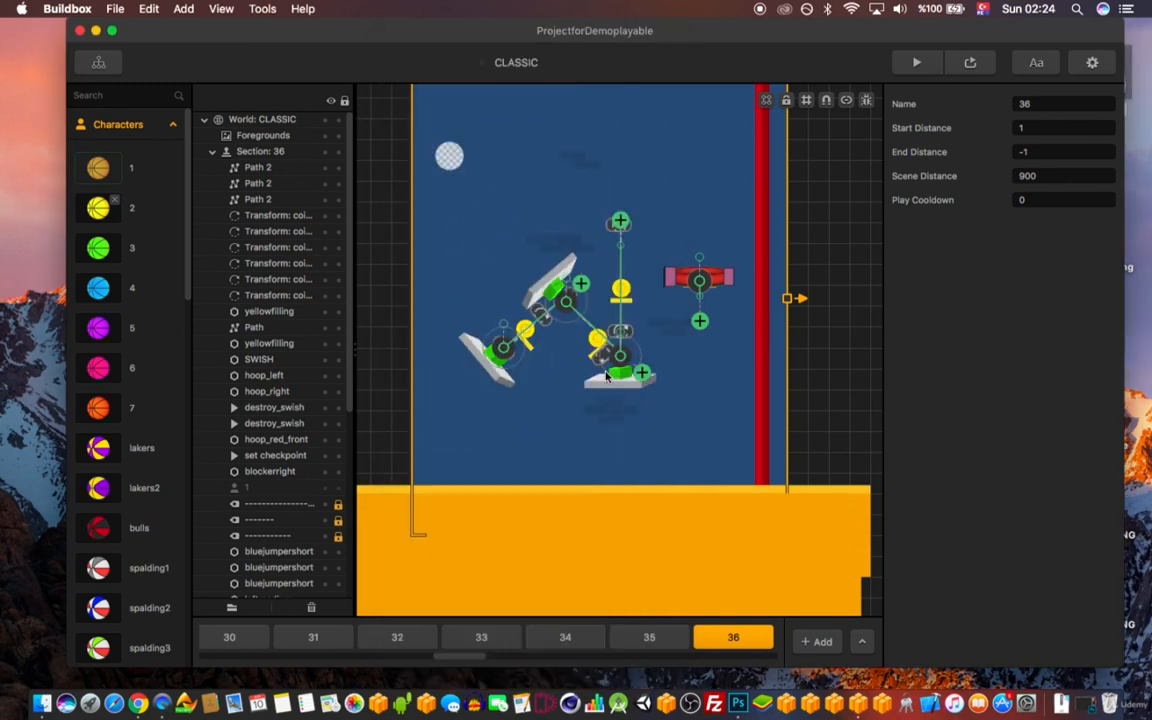
- Examine scene 36's three green jumpers and the settings of the Path 2 that starts at the first jumper
{"action": "scroll", "coordinate": [634, 390], "scroll_direction": "up", "scroll_amount": 5}
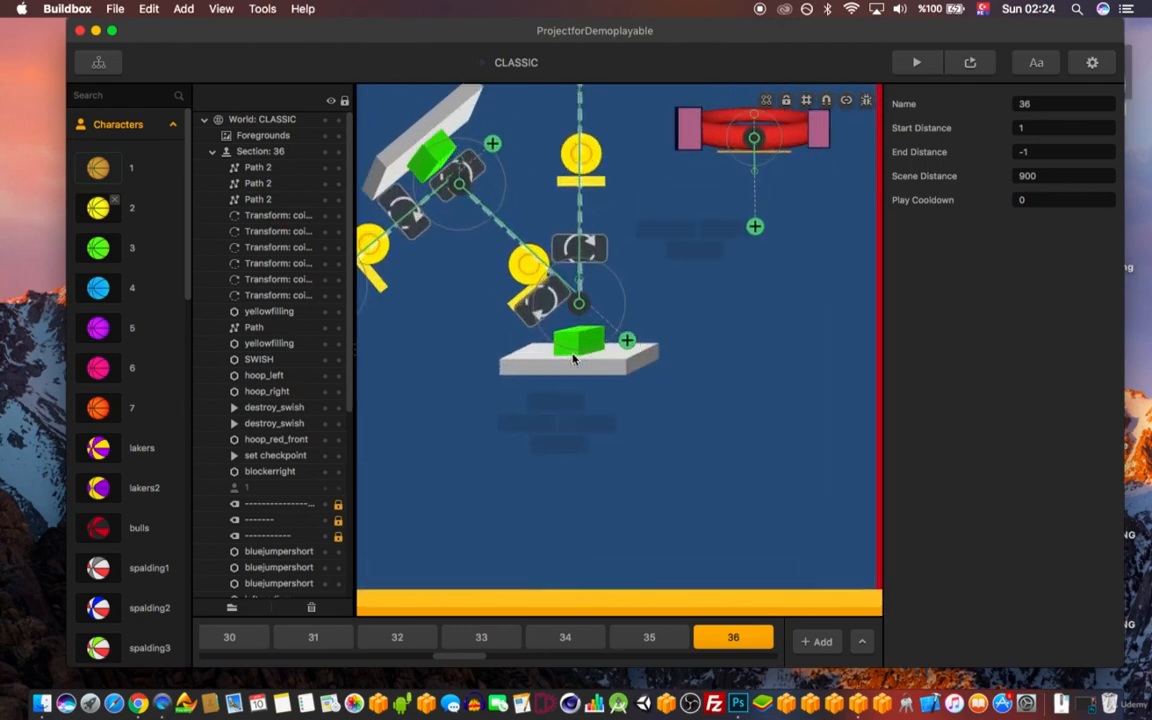
{"action": "scroll", "coordinate": [600, 295], "scroll_direction": "down", "scroll_amount": 3}
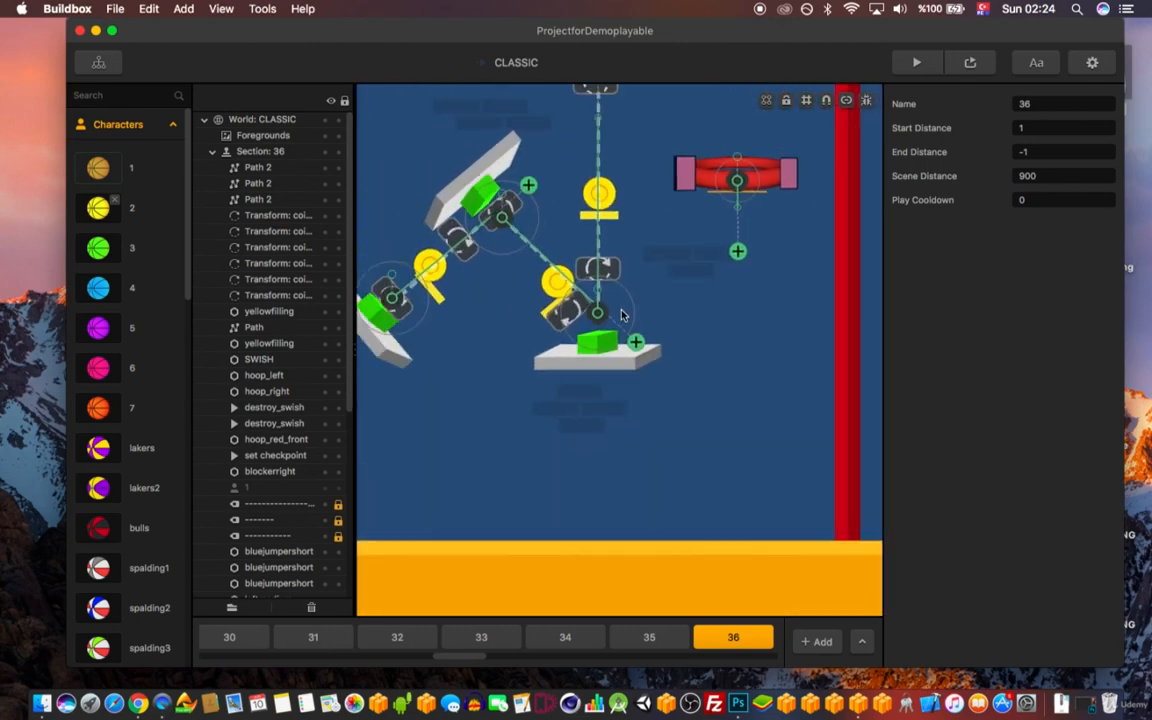
{"action": "scroll", "coordinate": [455, 297], "scroll_direction": "up", "scroll_amount": 4}
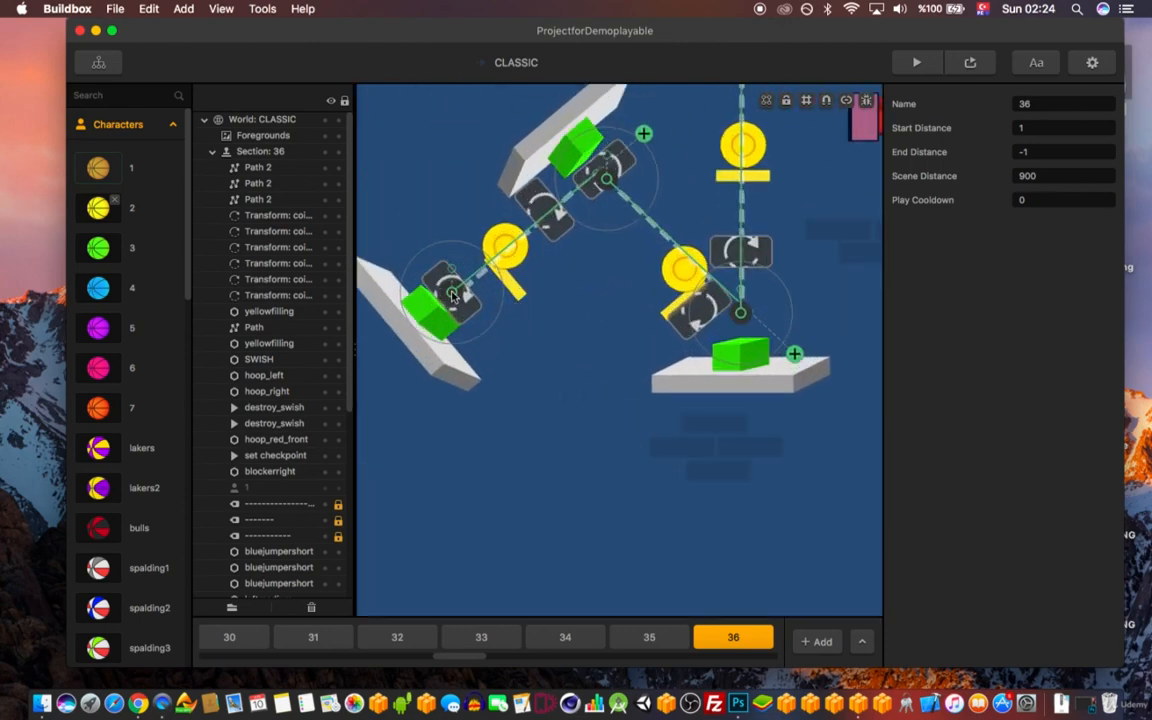
{"action": "left_click", "coordinate": [453, 293]}
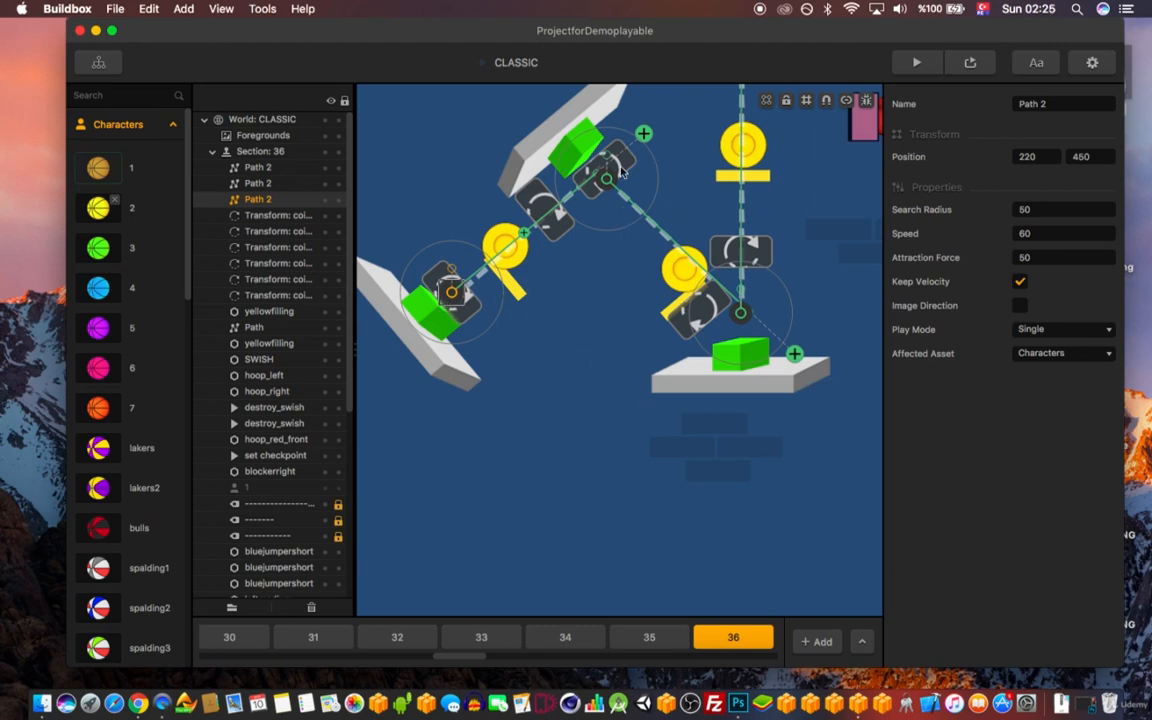
{"action": "scroll", "coordinate": [621, 170], "scroll_direction": "up", "scroll_amount": 2}
{"action": "scroll", "coordinate": [610, 230], "scroll_direction": "down", "scroll_amount": 5}
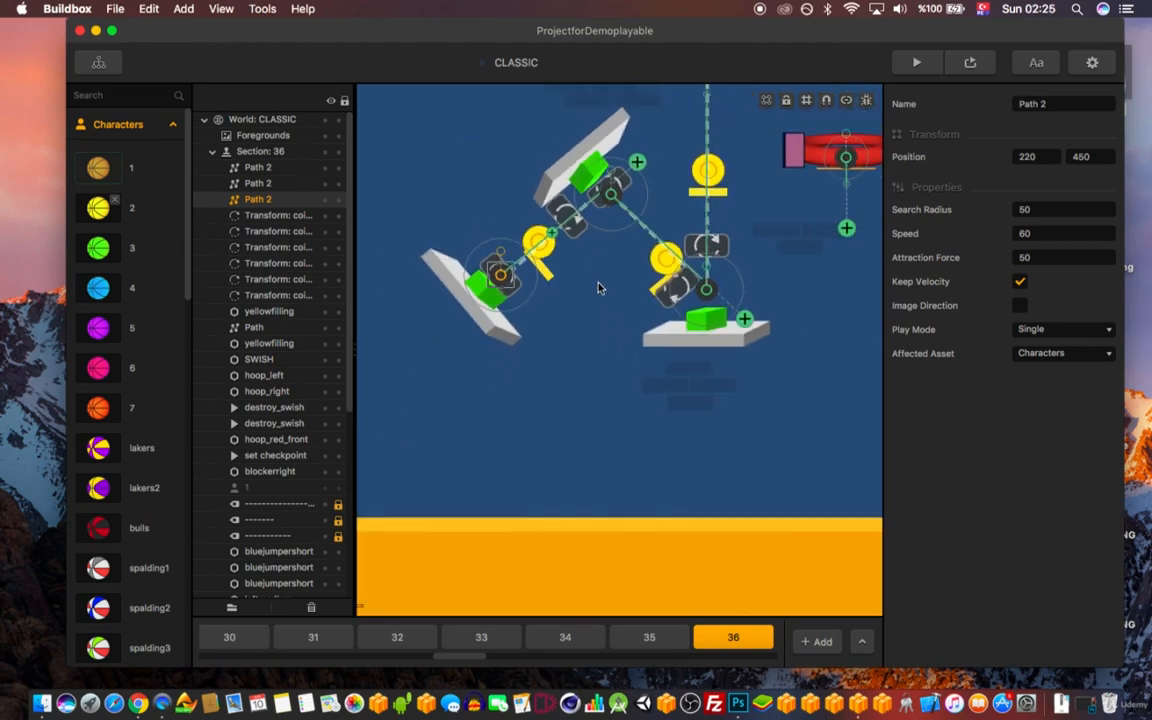
{"action": "scroll", "coordinate": [598, 288], "scroll_direction": "down", "scroll_amount": 5}
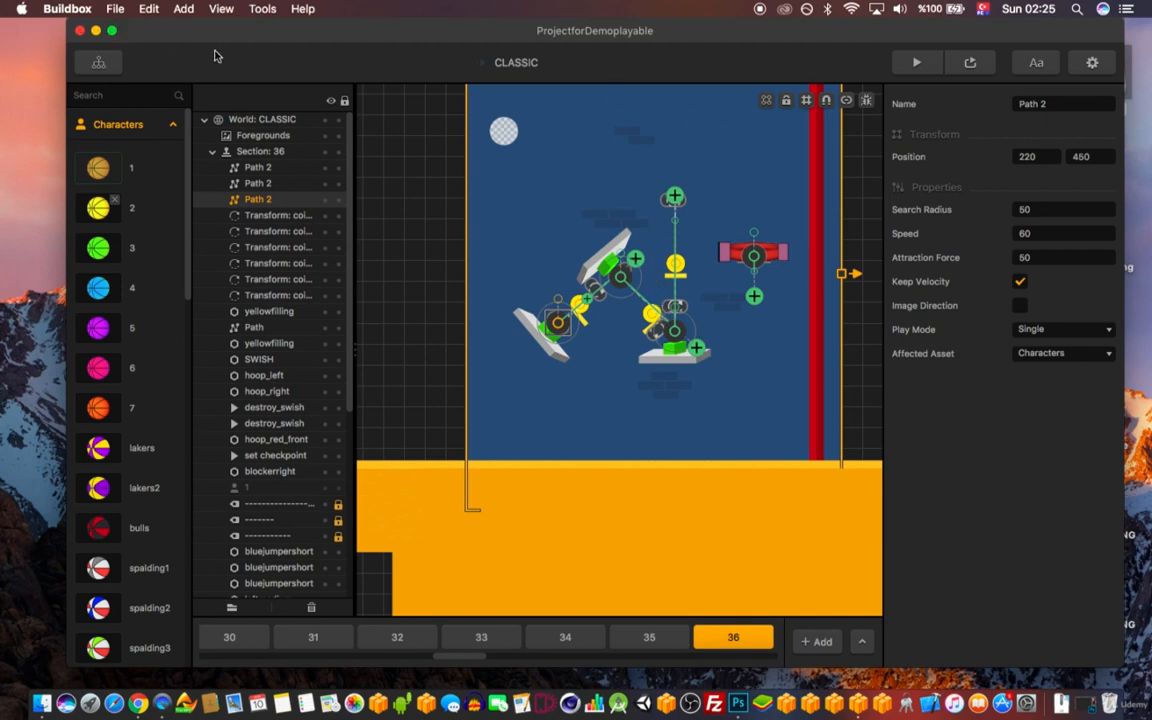
{"action": "left_click_drag", "start_coordinate": [787, 31], "coordinate": [798, 31]}
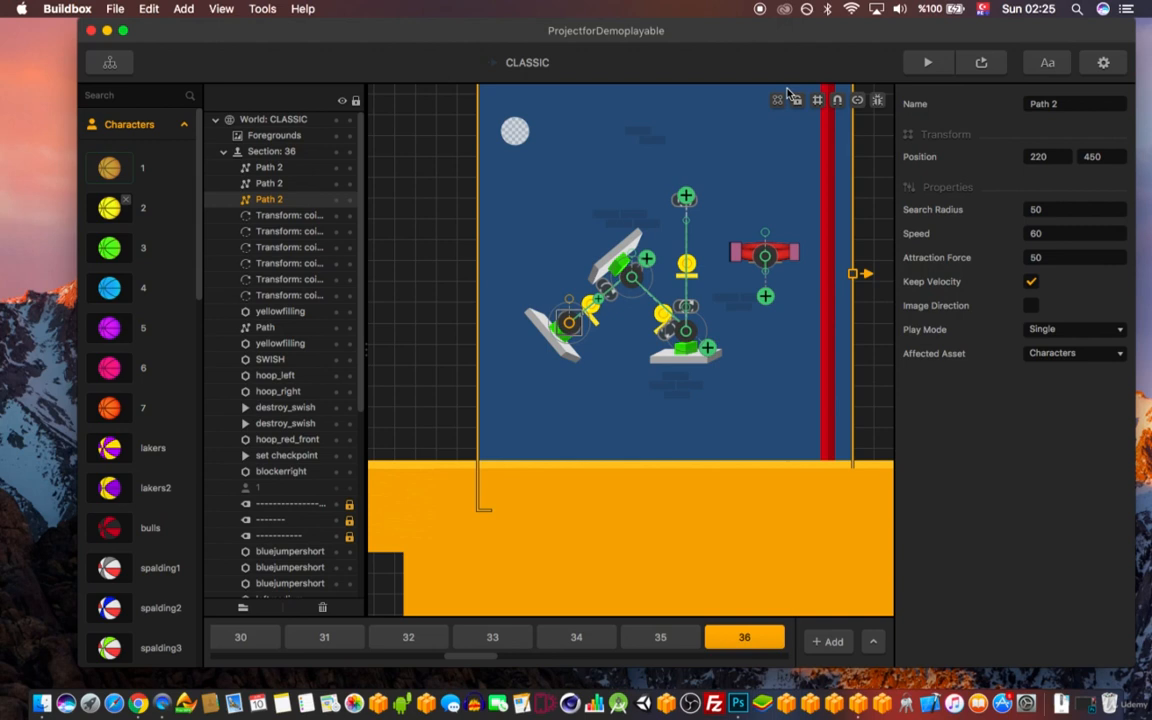
{"action": "scroll", "coordinate": [787, 95], "scroll_direction": "up", "scroll_amount": 3}
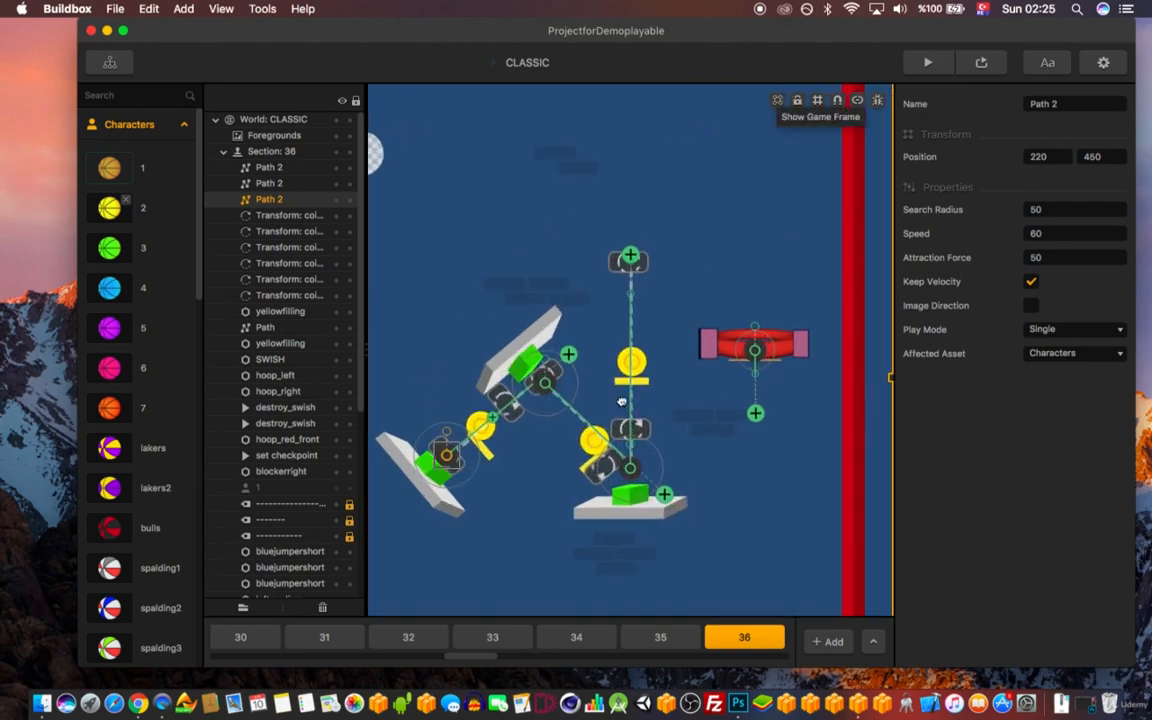
{"action": "left_click_drag", "start_coordinate": [621, 401], "coordinate": [686, 306]}
{"action": "scroll", "coordinate": [668, 301], "scroll_direction": "down", "scroll_amount": 2}
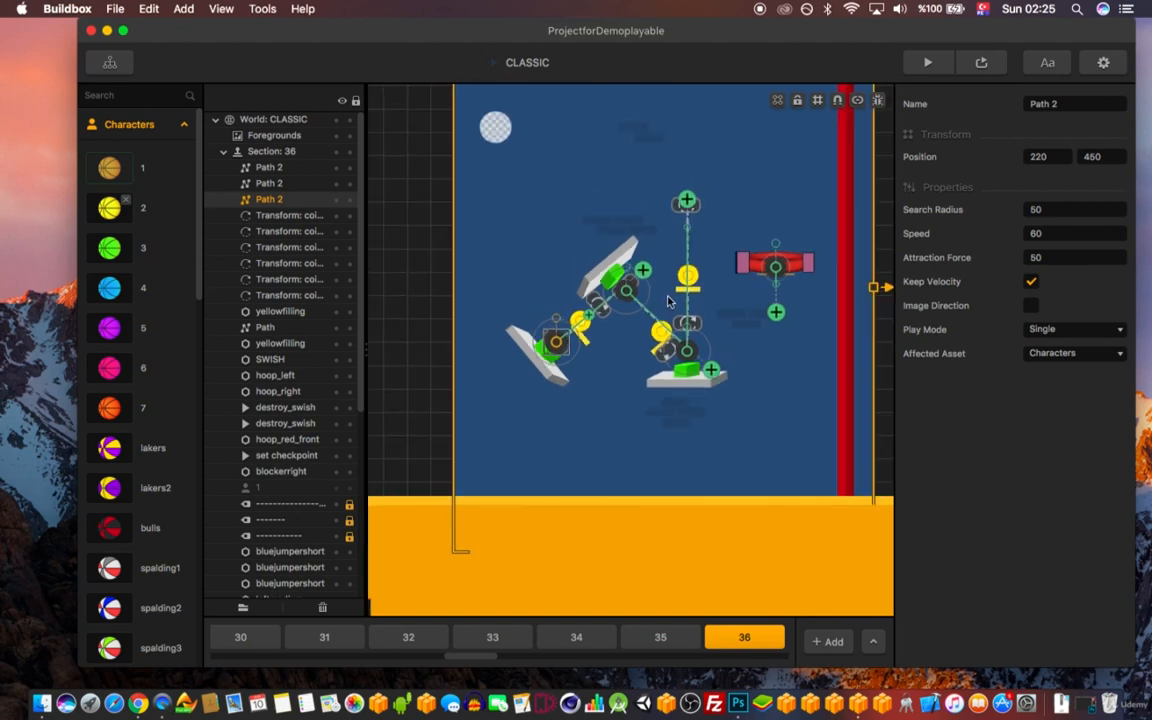
{"action": "left_click_drag", "start_coordinate": [619, 357], "coordinate": [617, 336]}
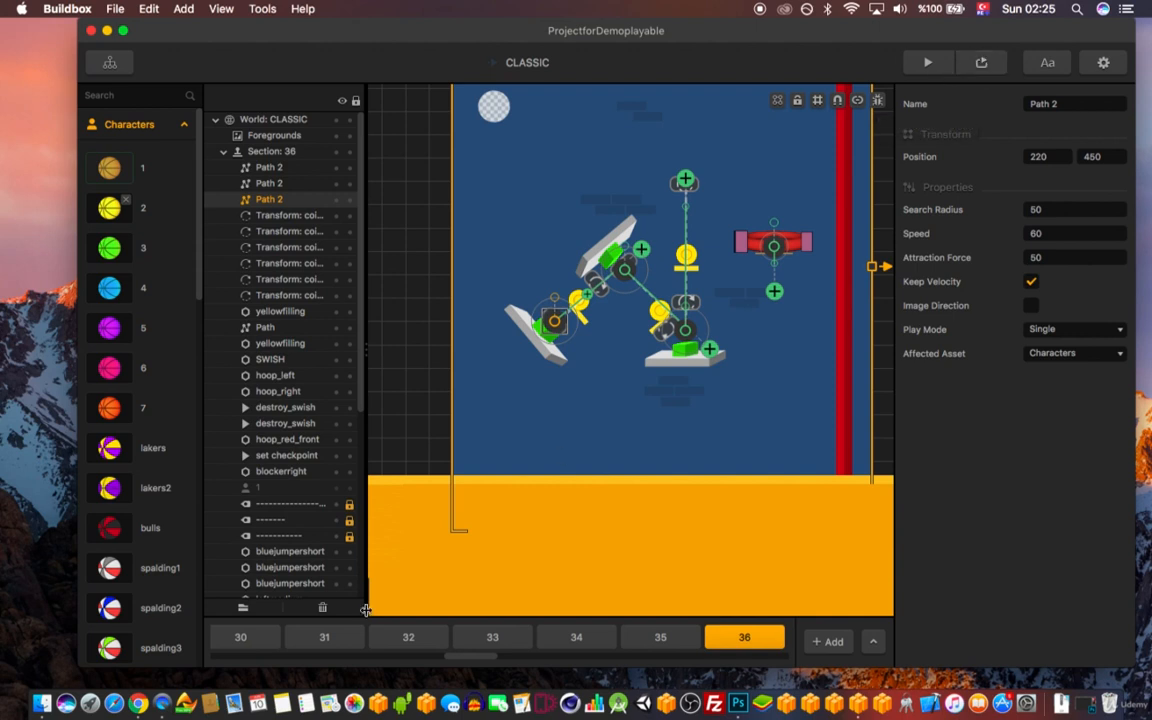
- Play scene 36 in the preview again and close the preview
{"action": "left_click", "coordinate": [981, 62]}
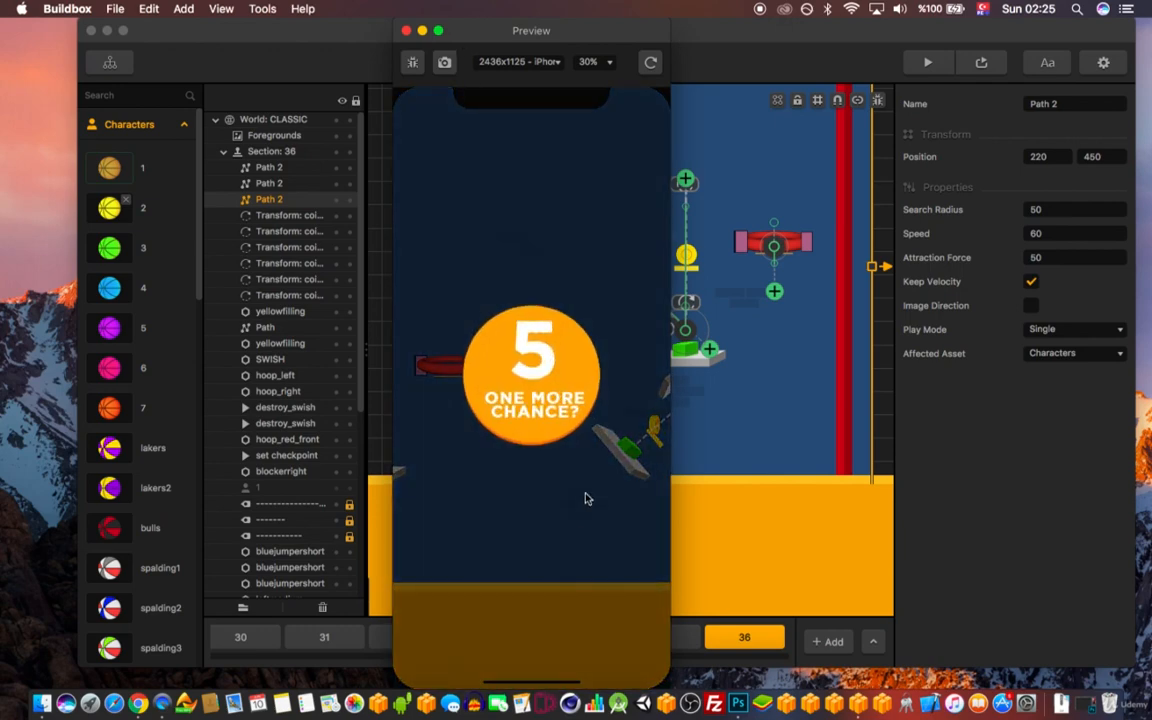
{"action": "left_click", "coordinate": [582, 510]}
{"action": "left_click", "coordinate": [570, 492]}
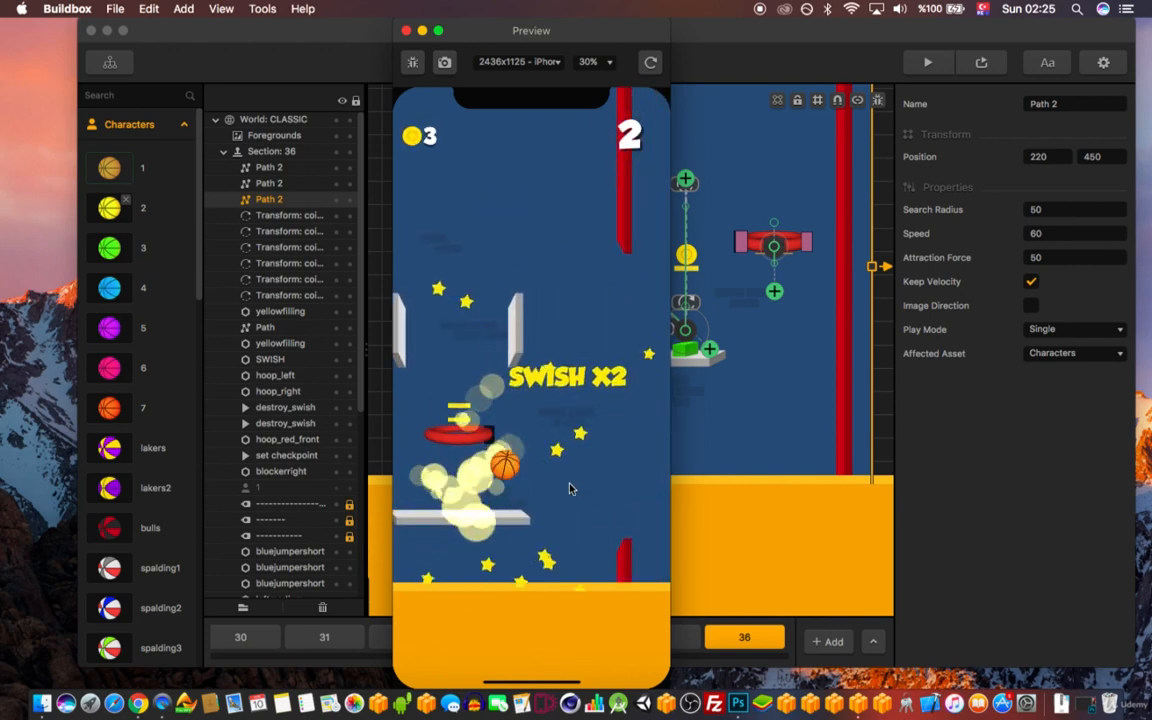
{"action": "left_click", "coordinate": [495, 427]}
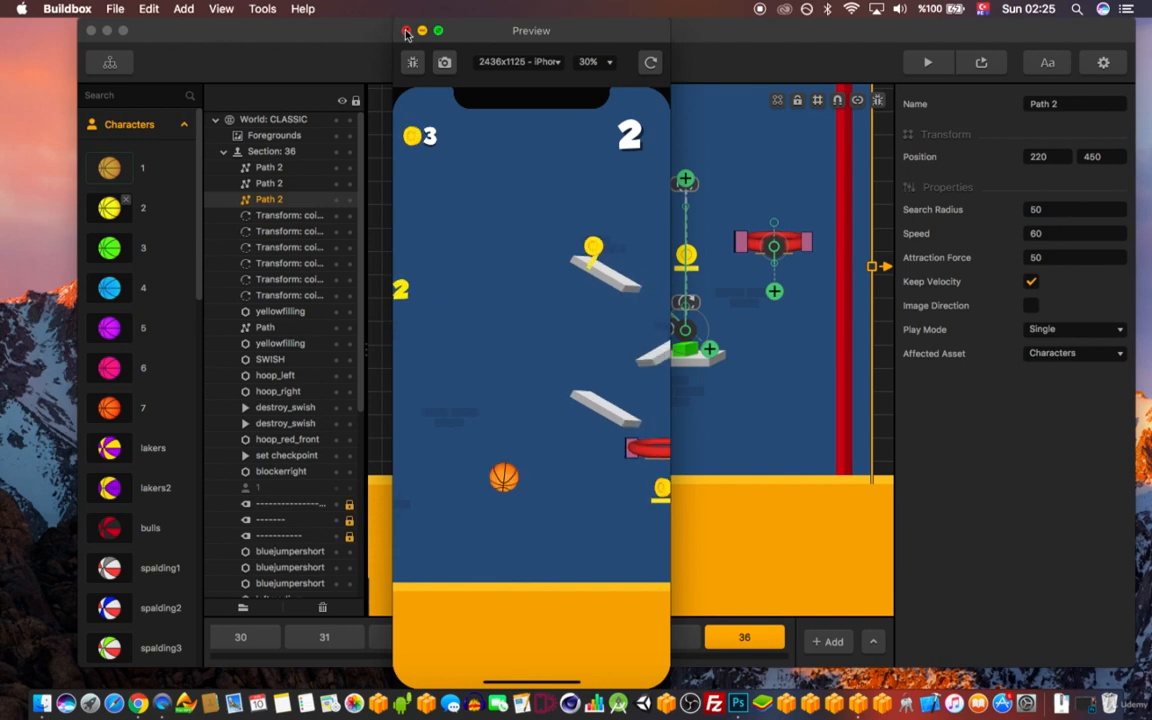
{"action": "left_click", "coordinate": [406, 30]}
- Check the Scoree action's animation settings and open the hoop_red object's Defeated Animation for editing
{"action": "left_click", "coordinate": [140, 124]}
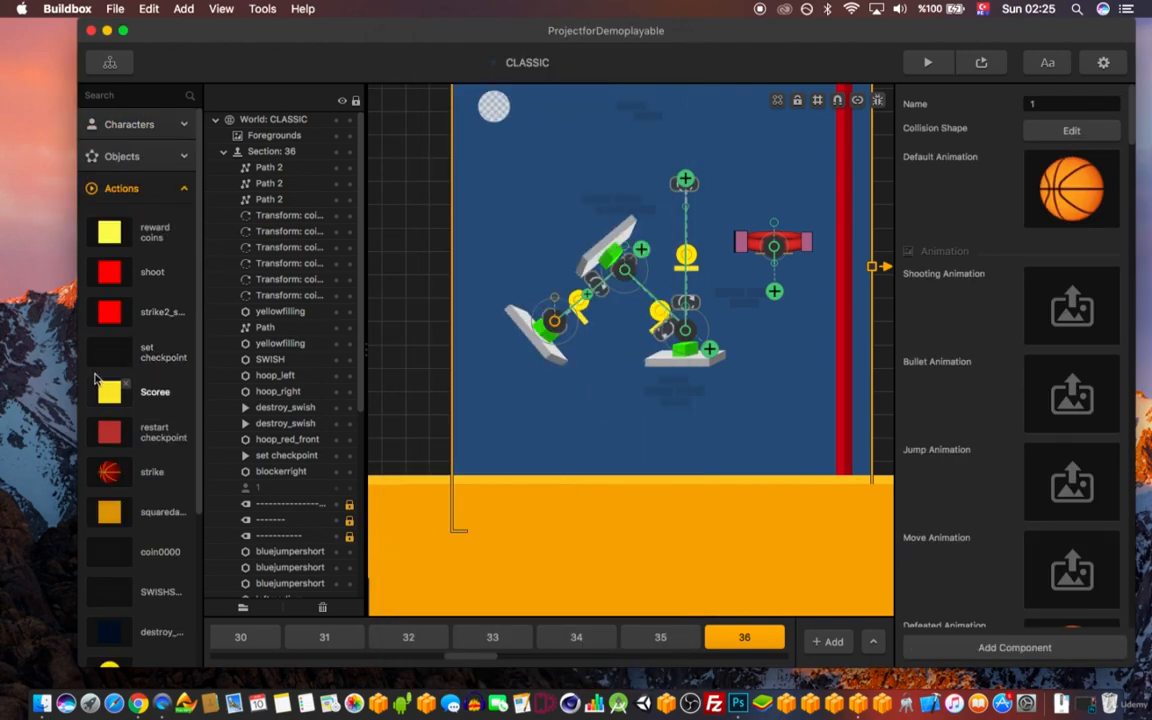
{"action": "left_click", "coordinate": [110, 400]}
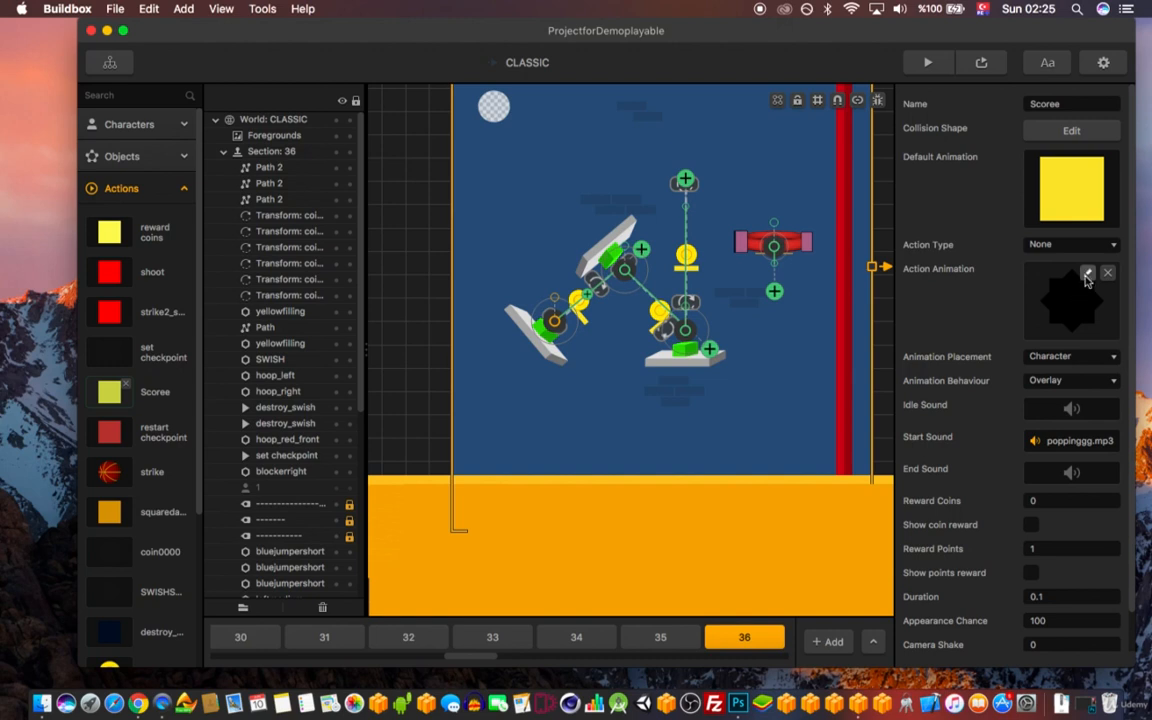
{"action": "left_click", "coordinate": [130, 156]}
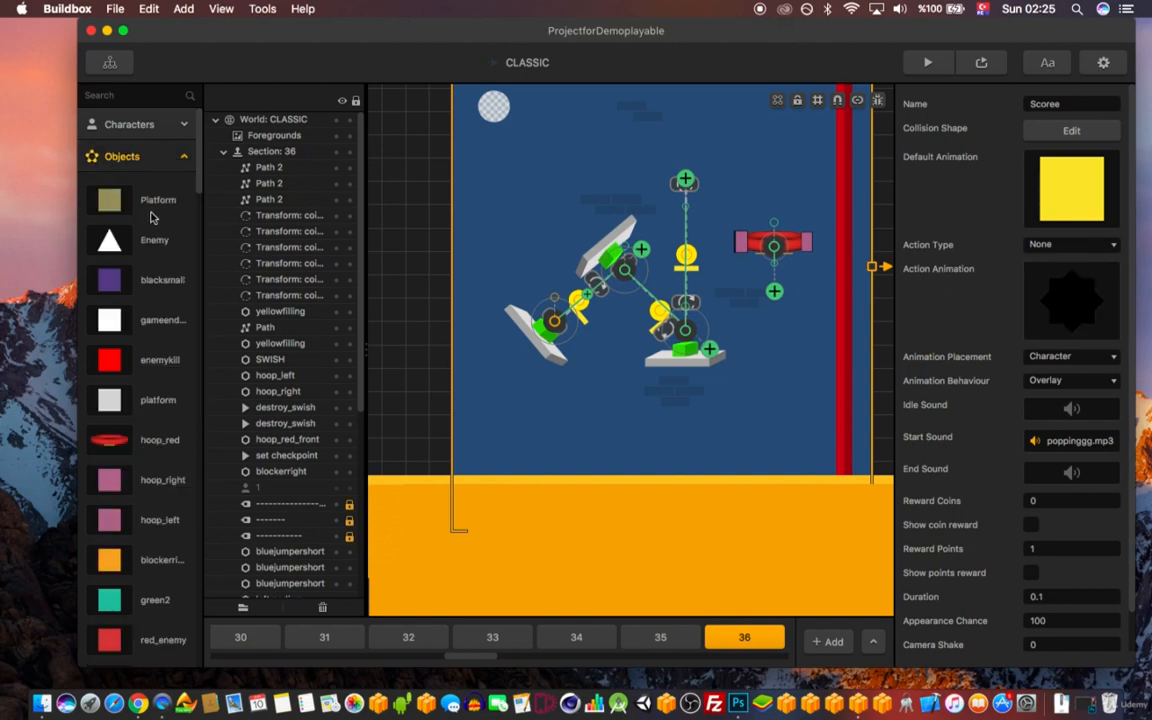
{"action": "left_click", "coordinate": [120, 440]}
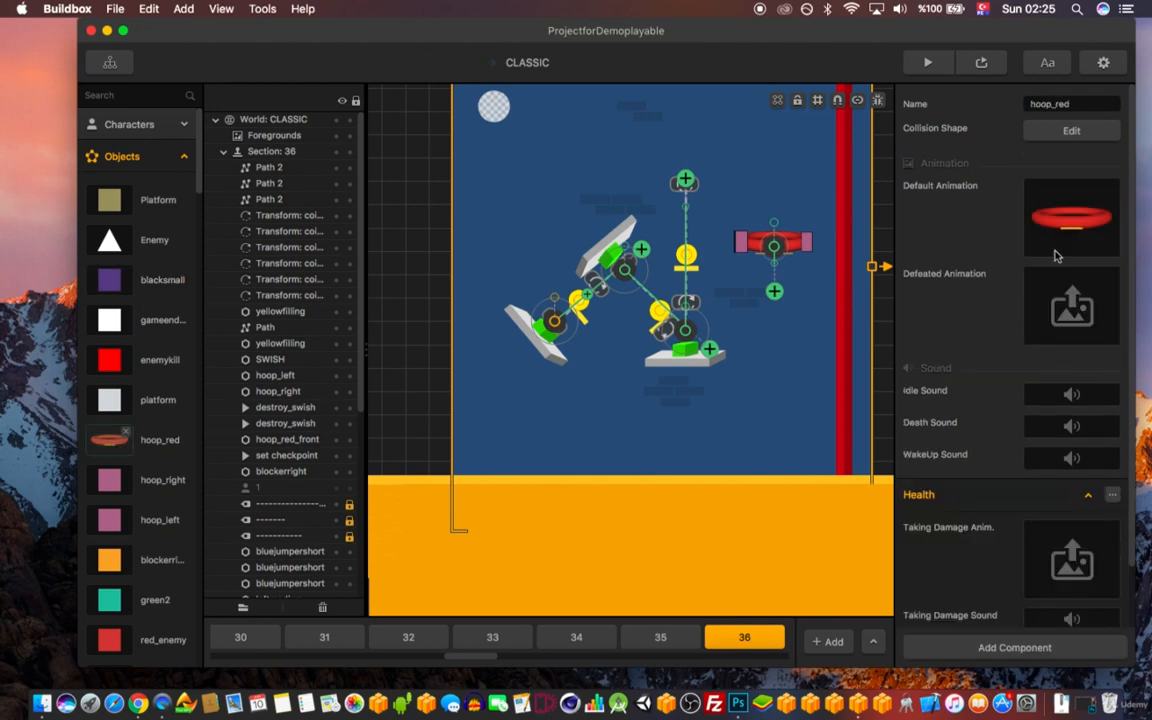
{"action": "mouse_move", "coordinate": [1040, 218]}
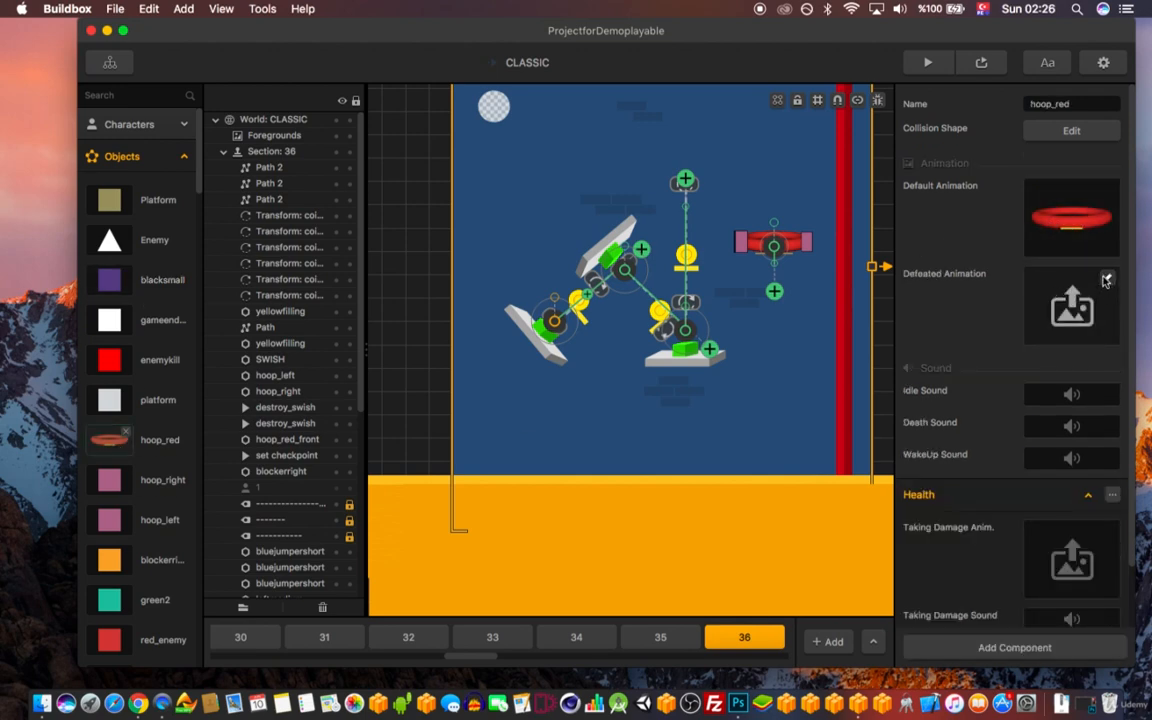
{"action": "left_click", "coordinate": [1106, 279]}
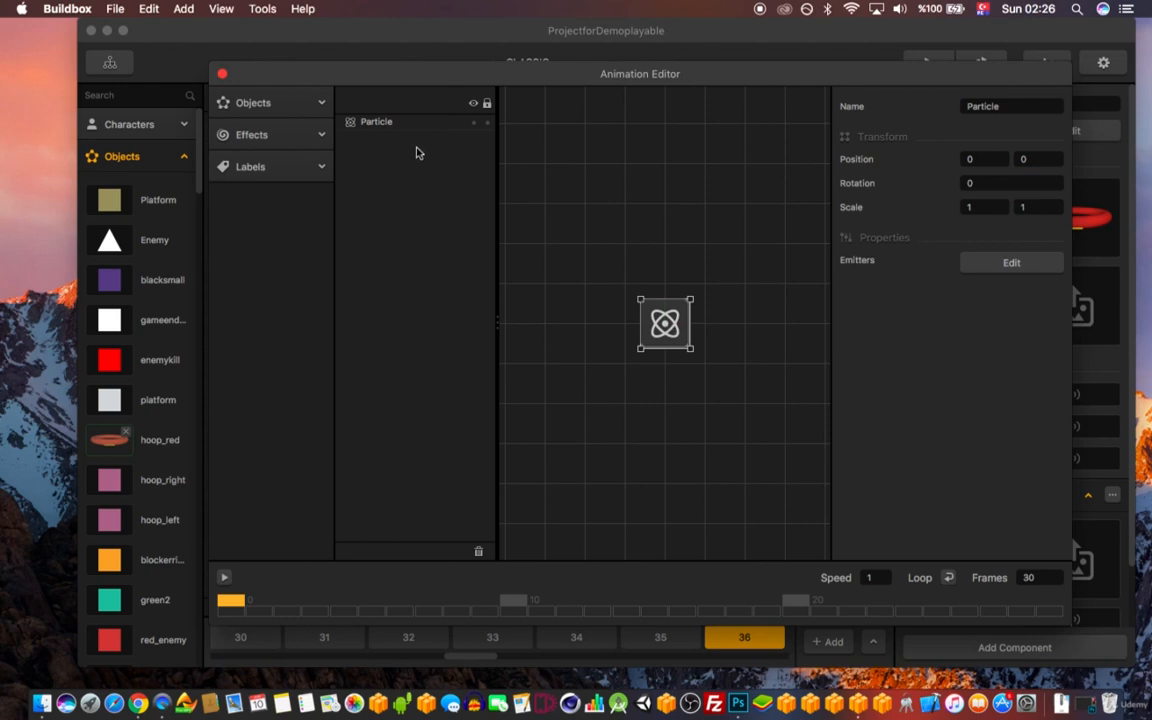
- Examine the star texture and emitter properties of the particle in hoop_red's Defeated Animation, and close the editors
{"action": "left_click", "coordinate": [286, 139]}
{"action": "left_click", "coordinate": [292, 139]}
{"action": "left_click", "coordinate": [1000, 263]}
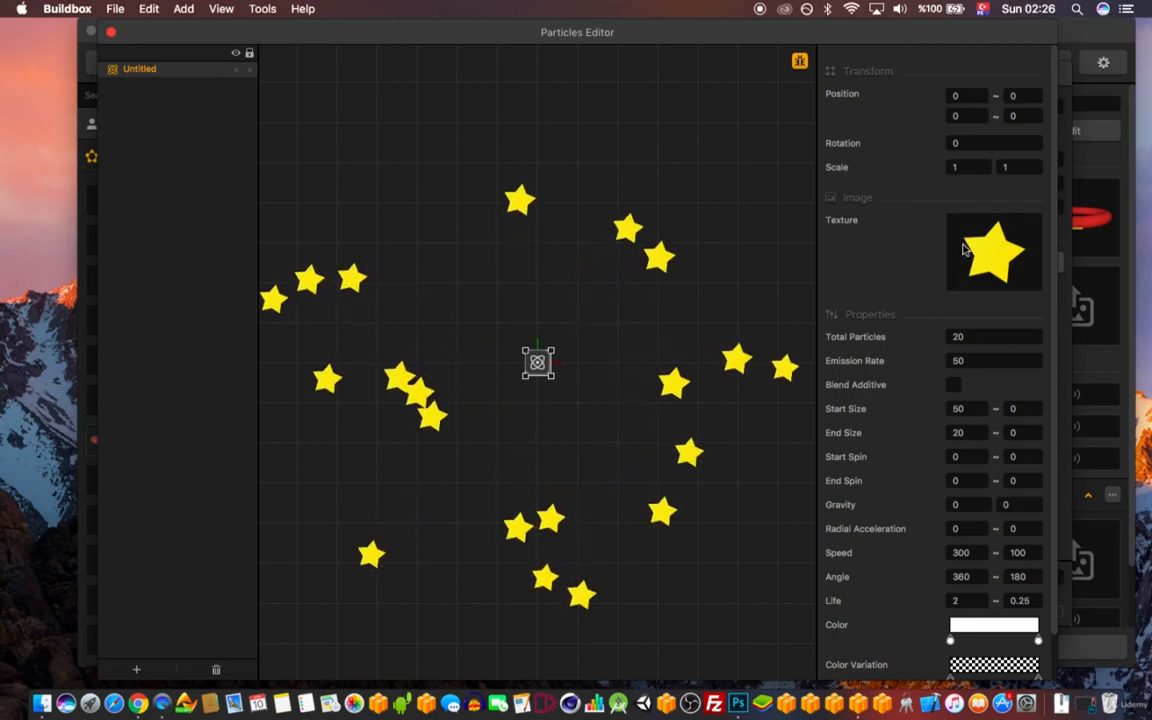
{"action": "mouse_move", "coordinate": [1038, 227]}
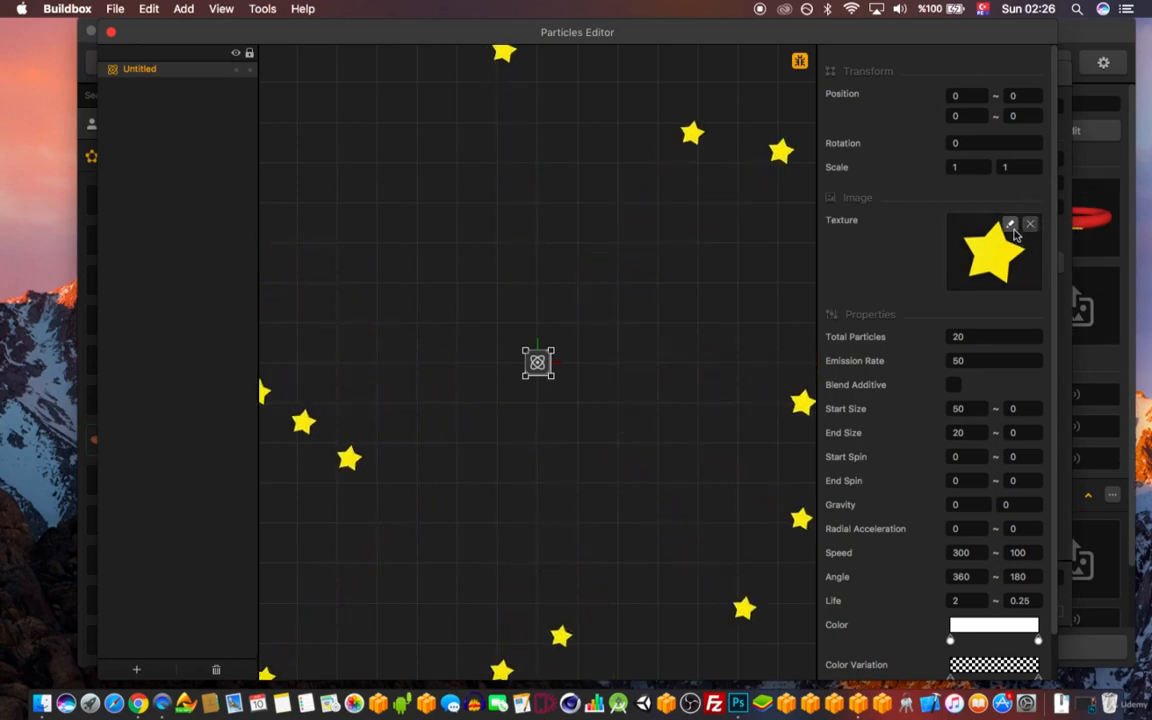
{"action": "scroll", "coordinate": [947, 500], "scroll_direction": "down", "scroll_amount": 2}
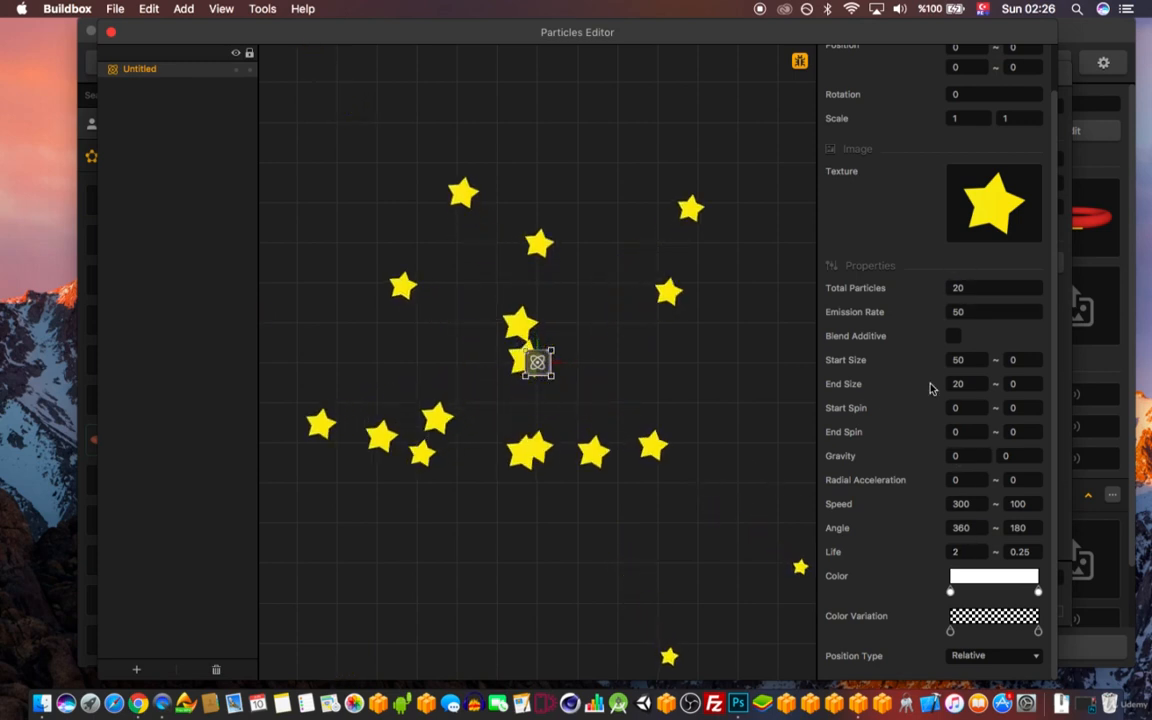
{"action": "left_click", "coordinate": [112, 32]}
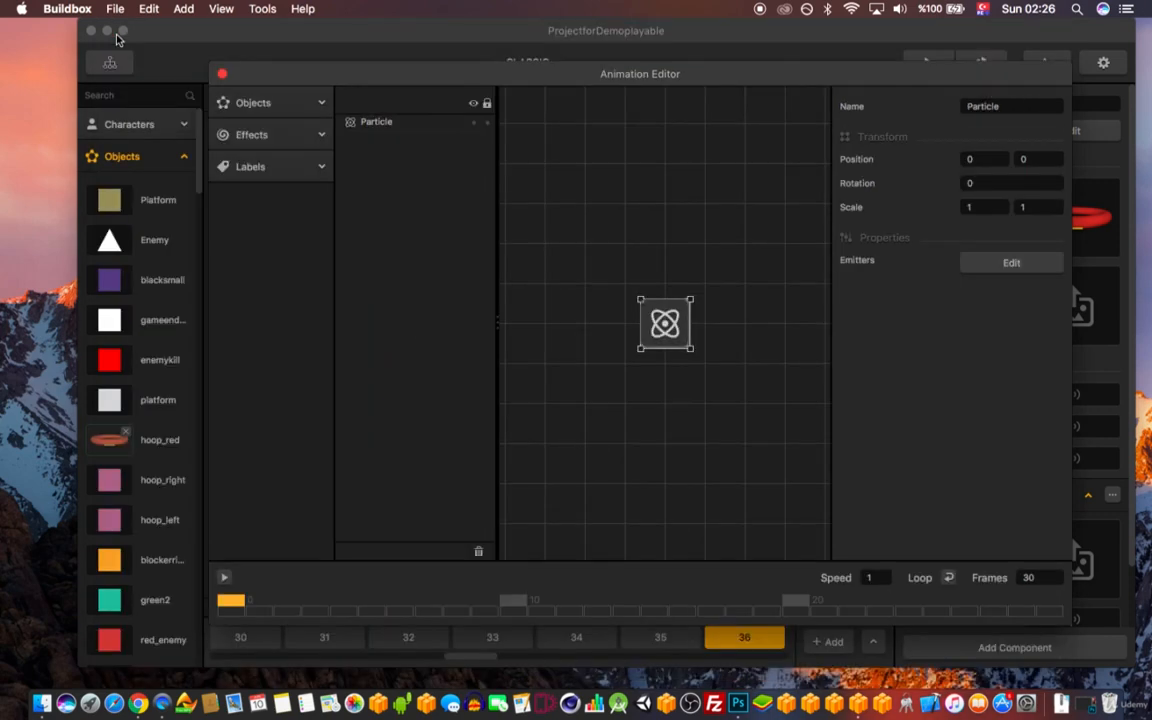
{"action": "left_click", "coordinate": [222, 76]}
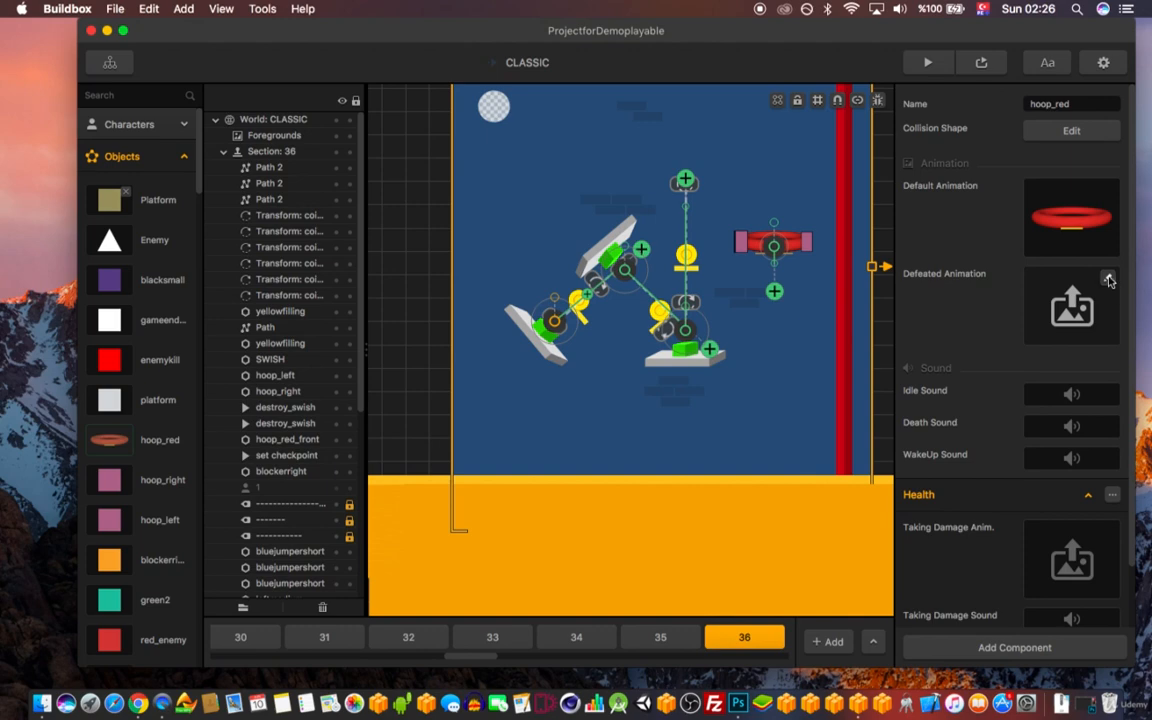
{"action": "left_click", "coordinate": [1108, 279]}
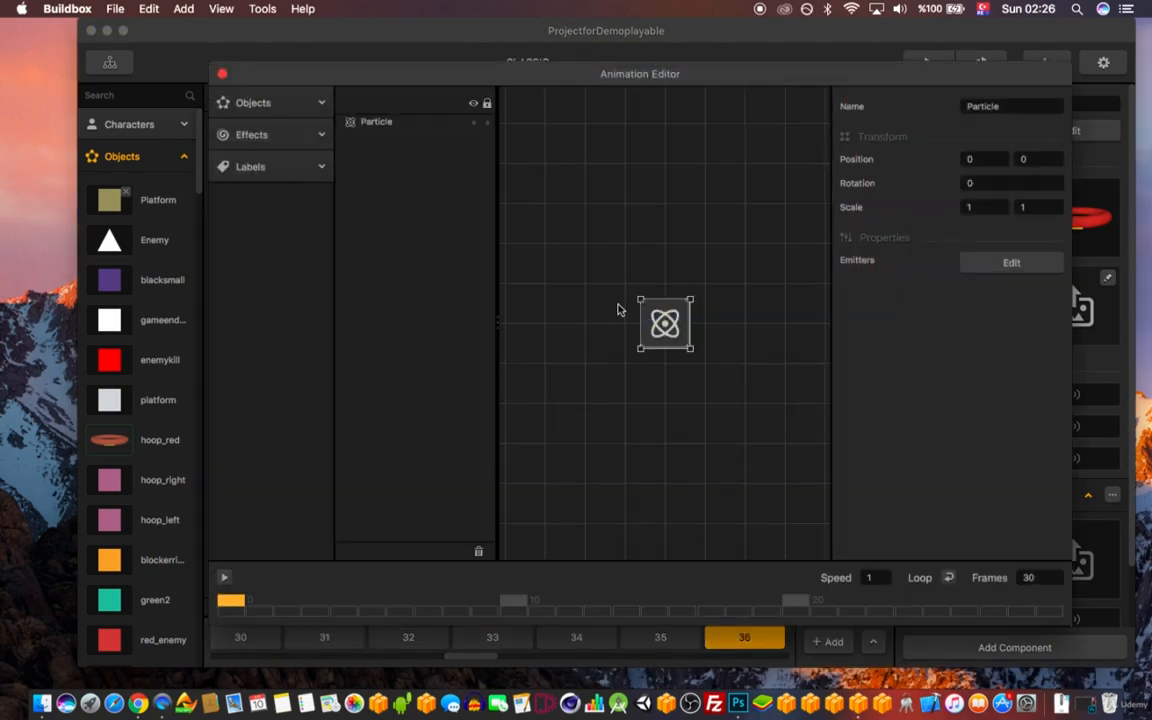
{"action": "left_click", "coordinate": [222, 77]}
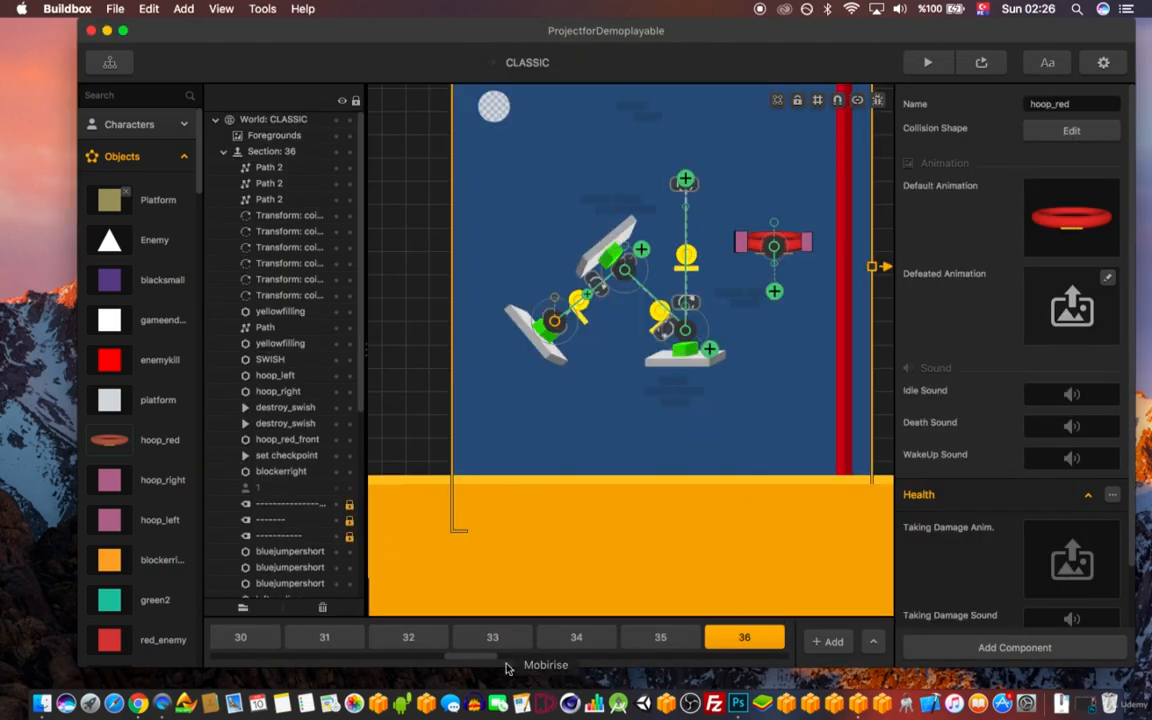
- Browse the layouts of scenes 37, 38, 39 and 40
{"action": "left_click_drag", "start_coordinate": [483, 662], "coordinate": [522, 661]}
{"action": "left_click", "coordinate": [450, 637]}
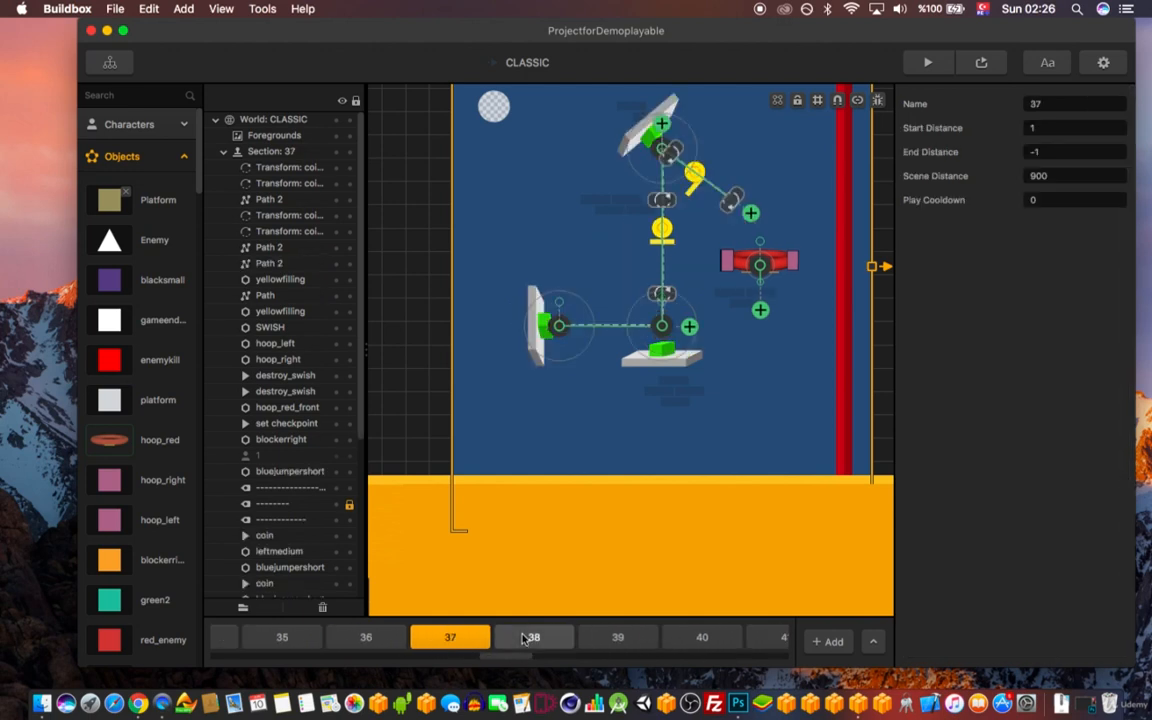
{"action": "left_click", "coordinate": [534, 637]}
{"action": "left_click", "coordinate": [637, 637]}
{"action": "left_click", "coordinate": [700, 637]}
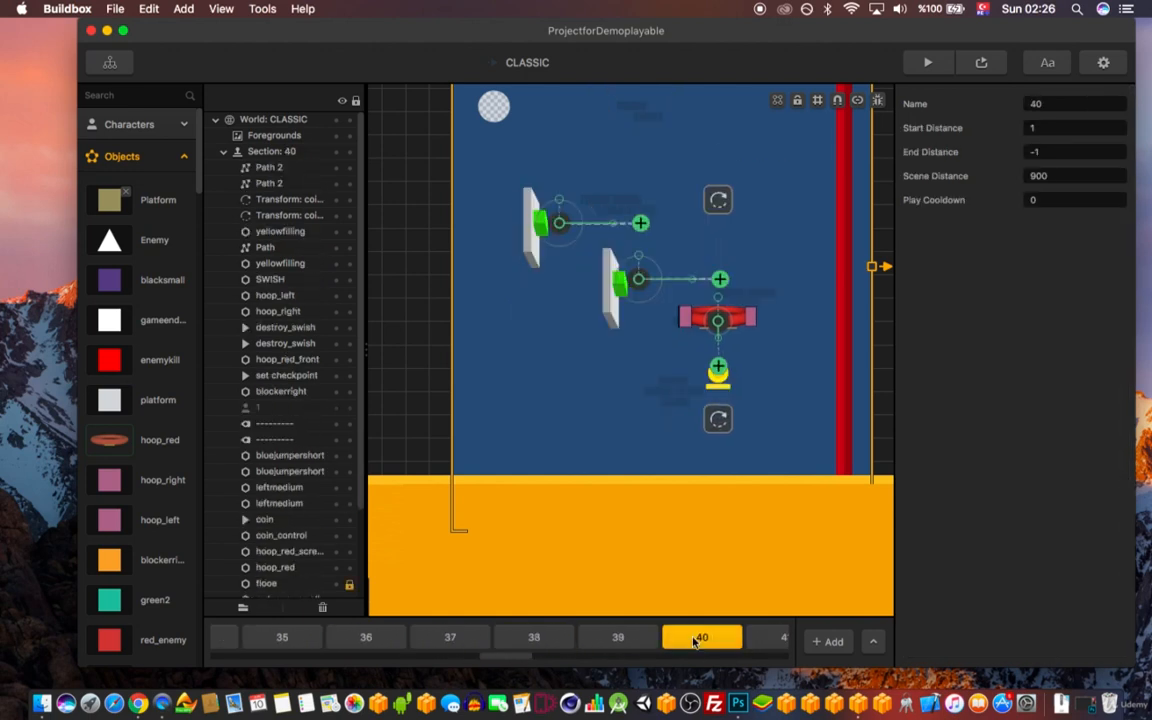
- Compare the blue jumper and its diagonal path in scenes 42 and 41, ending on scene 42
{"action": "left_click_drag", "start_coordinate": [519, 657], "coordinate": [552, 661]}
{"action": "left_click", "coordinate": [543, 637]}
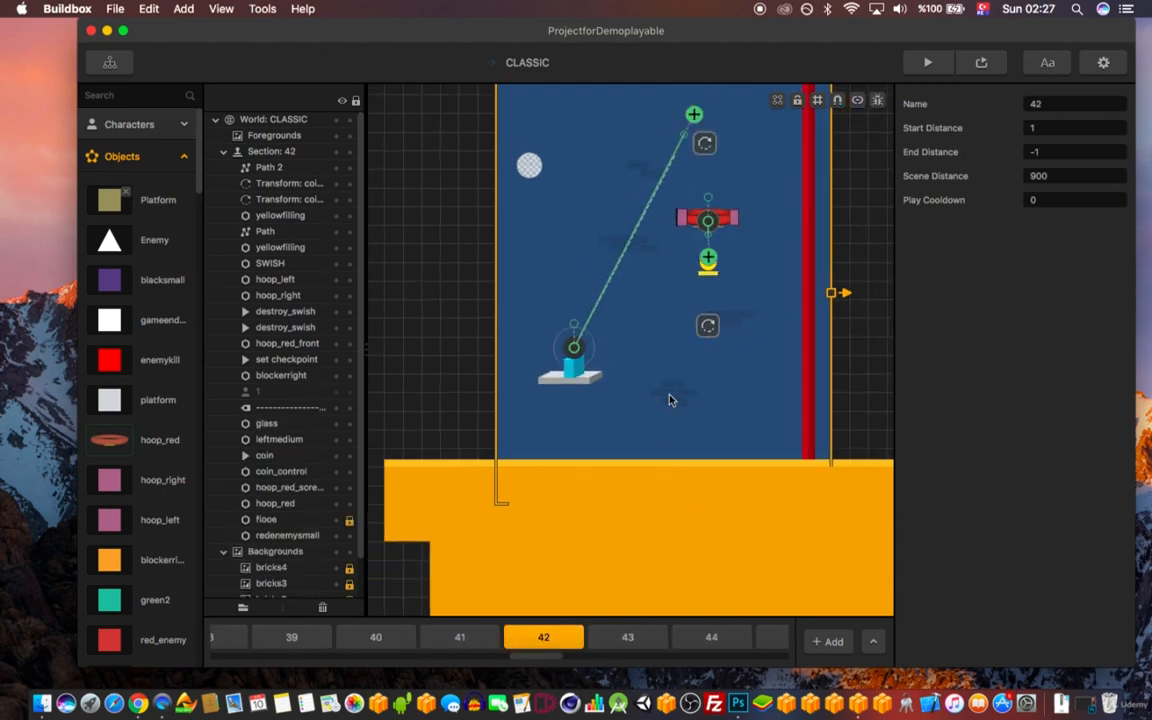
{"action": "scroll", "coordinate": [650, 380], "scroll_direction": "up", "scroll_amount": 3}
{"action": "scroll", "coordinate": [585, 382], "scroll_direction": "down", "scroll_amount": 3}
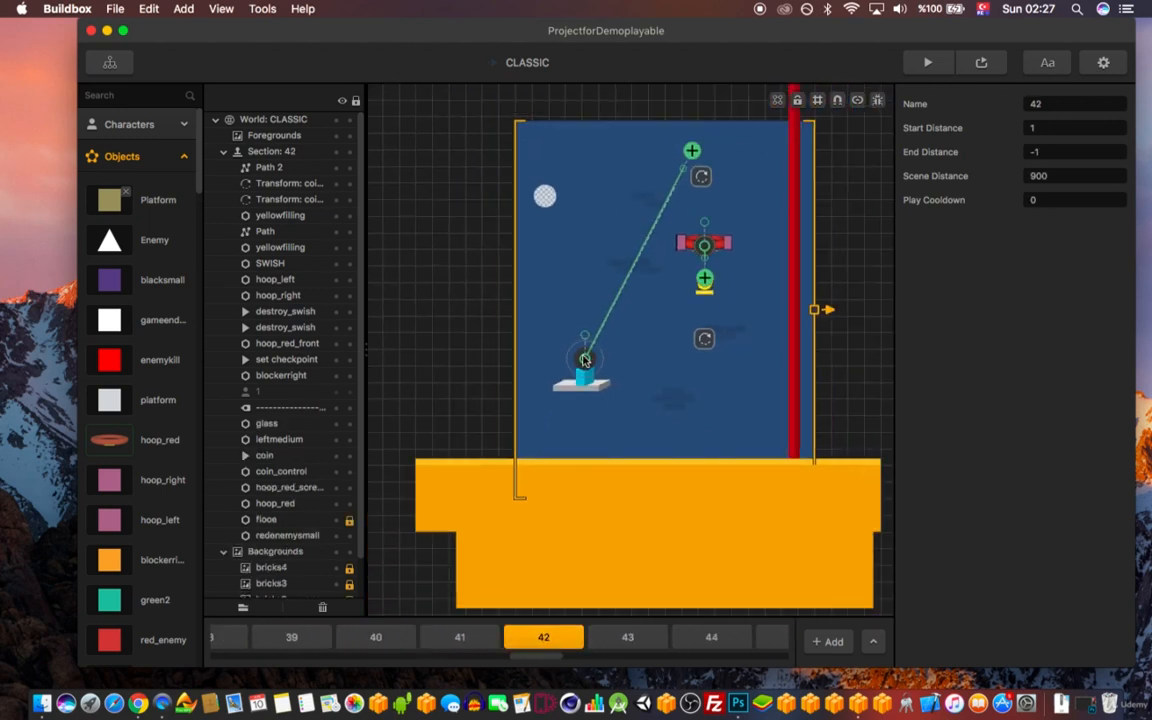
{"action": "scroll", "coordinate": [585, 382], "scroll_direction": "up", "scroll_amount": 3}
{"action": "left_click", "coordinate": [460, 637]}
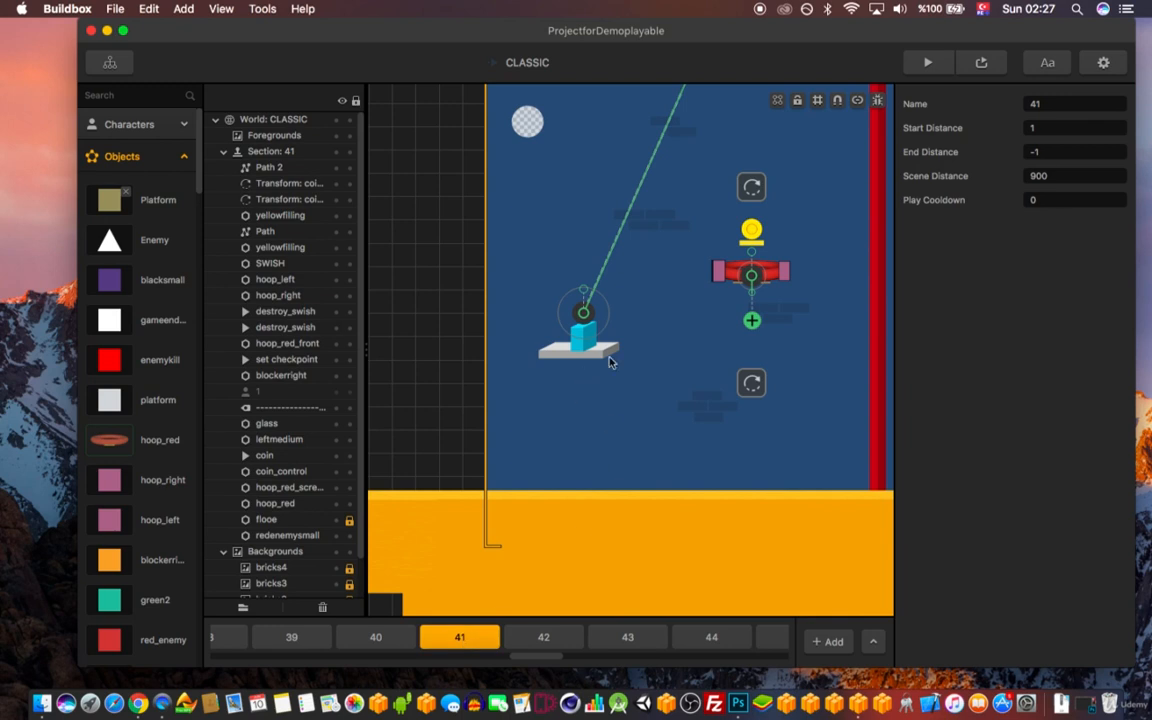
{"action": "left_click", "coordinate": [543, 637]}
{"action": "scroll", "coordinate": [631, 316], "scroll_direction": "down", "scroll_amount": 1}
{"action": "scroll", "coordinate": [632, 316], "scroll_direction": "down", "scroll_amount": 1}
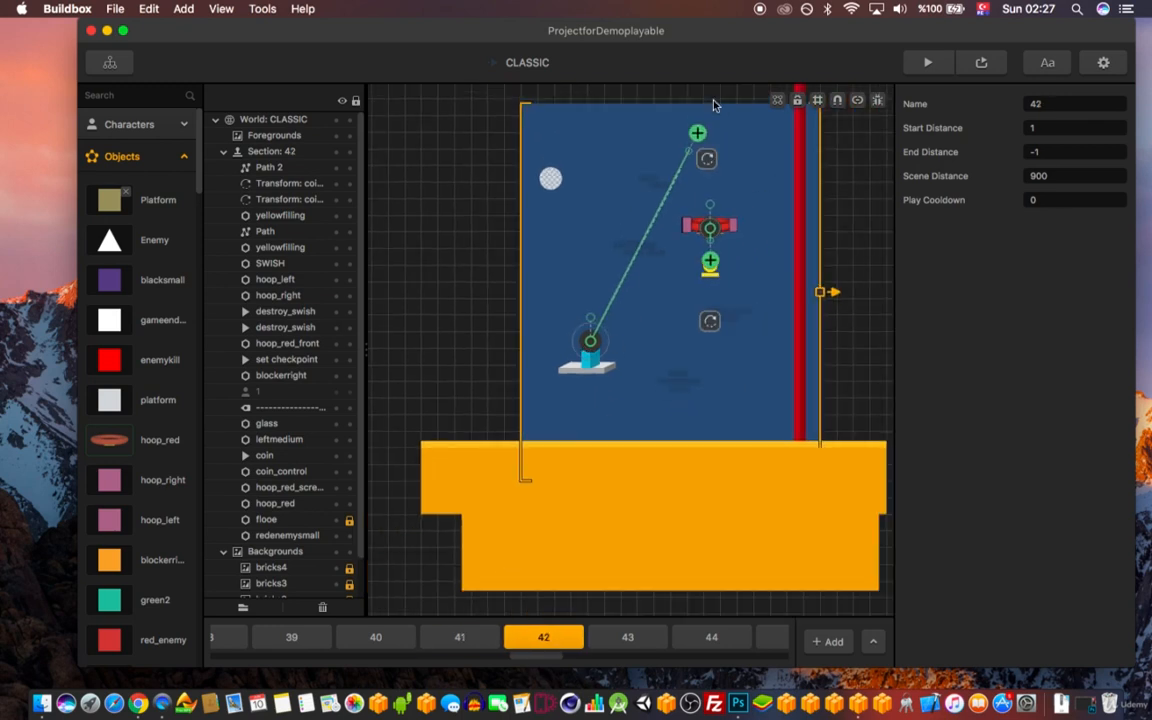
- Play scene 42 in the preview and close the preview
{"action": "left_click", "coordinate": [930, 62]}
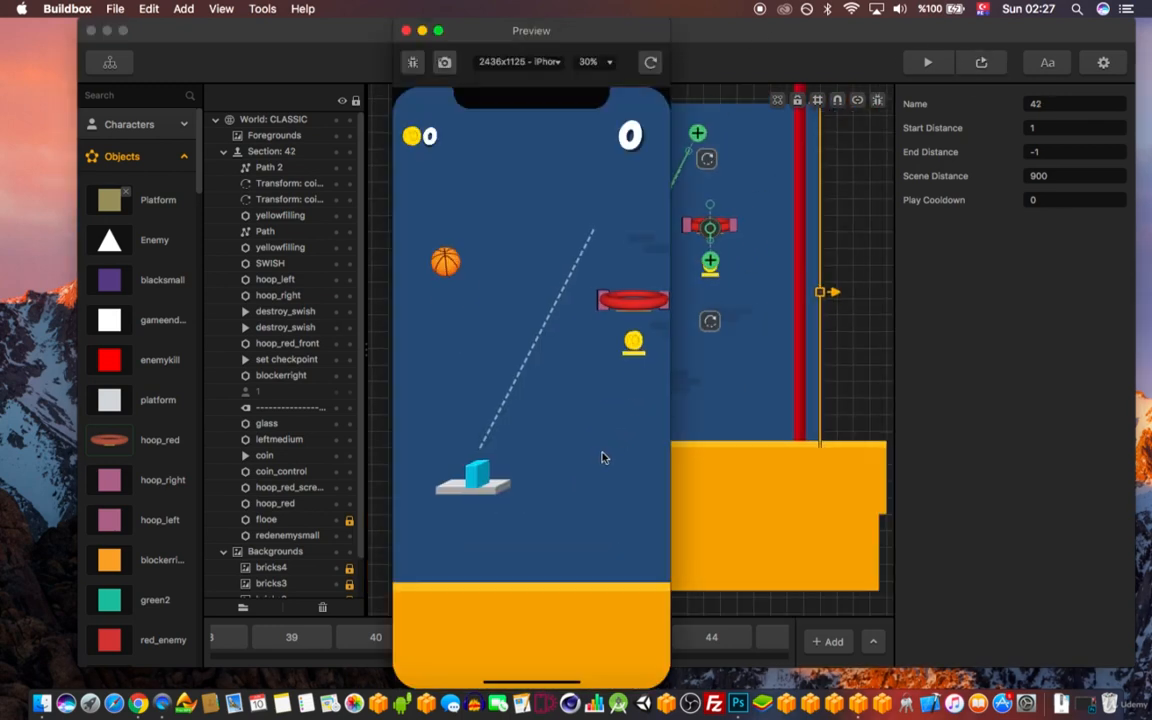
{"action": "left_click", "coordinate": [600, 463]}
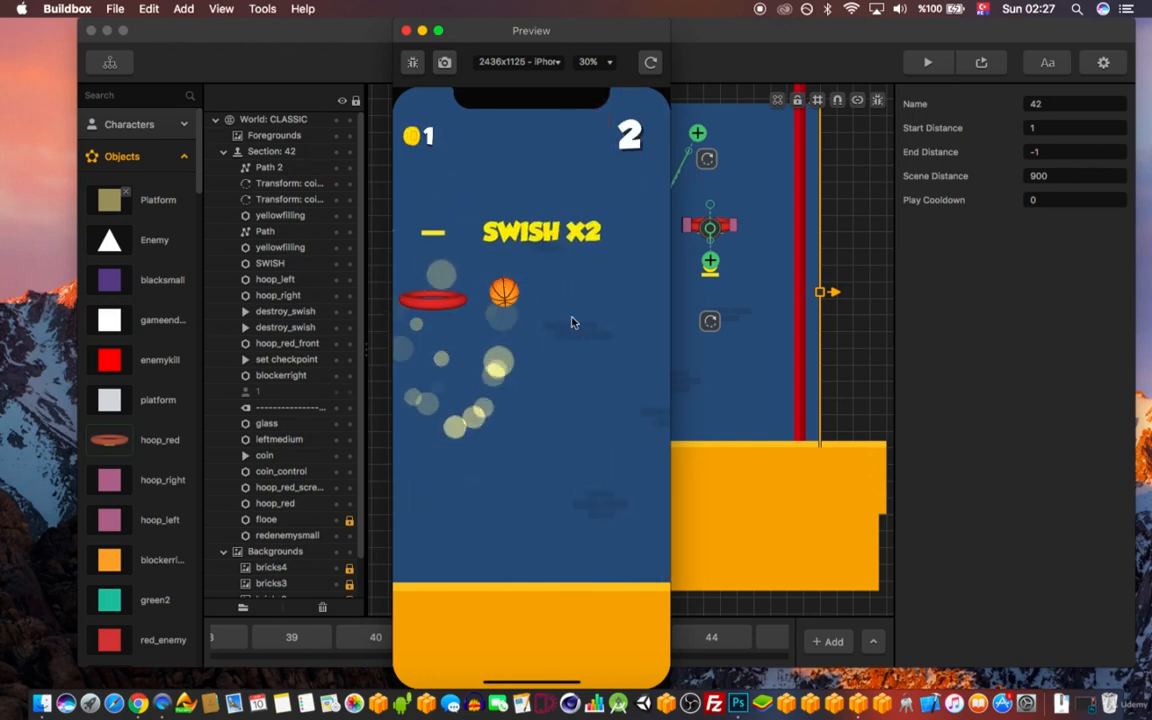
{"action": "left_click", "coordinate": [406, 31]}
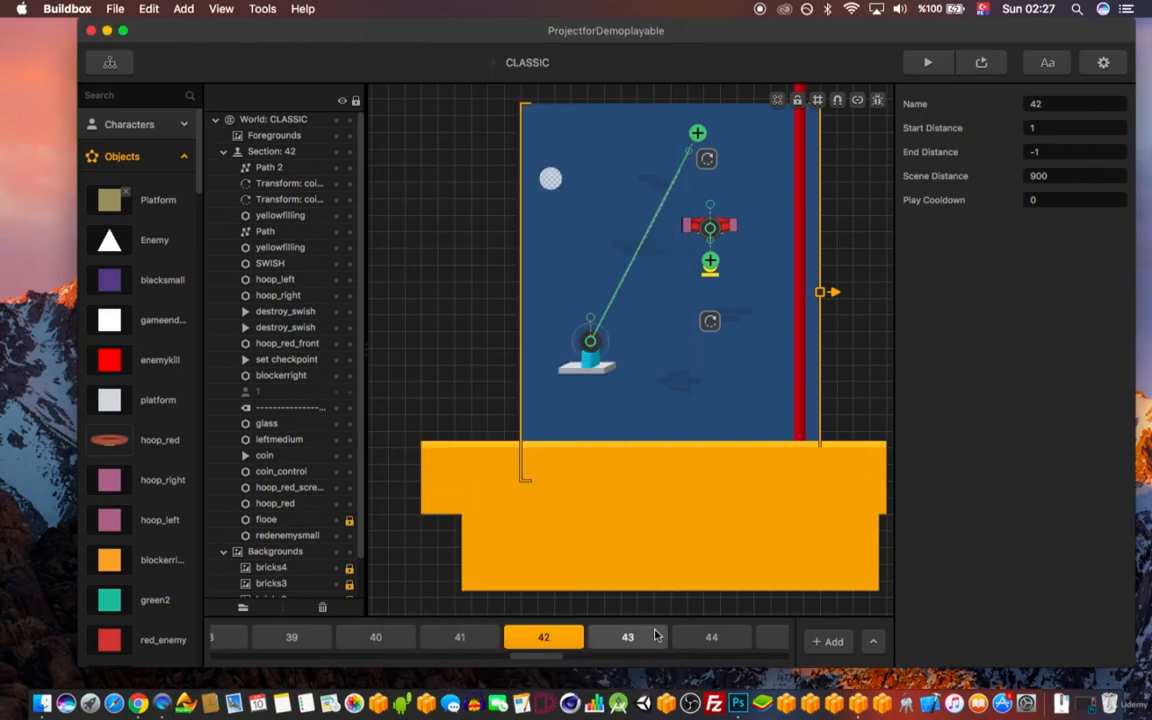
- Browse the obstacle layouts of scenes 44, 45, 46 and 47
{"action": "left_click", "coordinate": [711, 637]}
{"action": "left_click", "coordinate": [770, 637]}
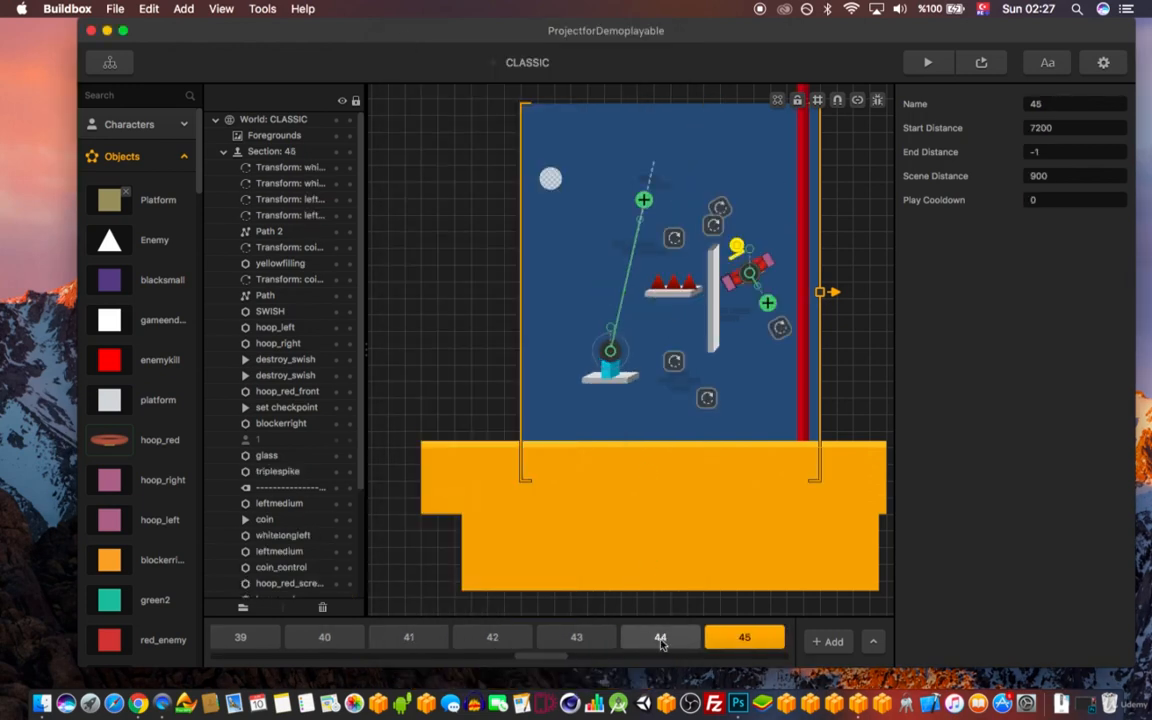
{"action": "scroll", "coordinate": [586, 641], "scroll_direction": "right", "scroll_amount": 5}
{"action": "left_click", "coordinate": [550, 637]}
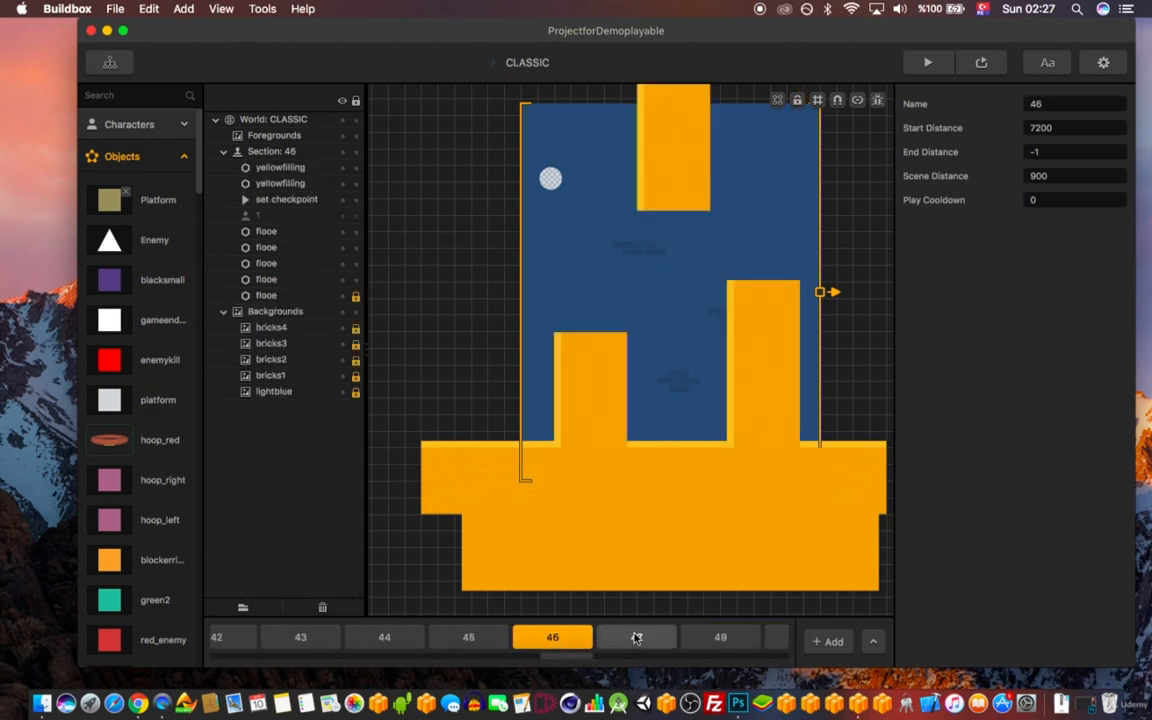
{"action": "left_click", "coordinate": [632, 637]}
- Open scene 49, inspect its two blue jumpers below the spikes, play it in the preview and close the preview
{"action": "scroll", "coordinate": [630, 641], "scroll_direction": "right", "scroll_amount": 5}
{"action": "left_click", "coordinate": [415, 637]}
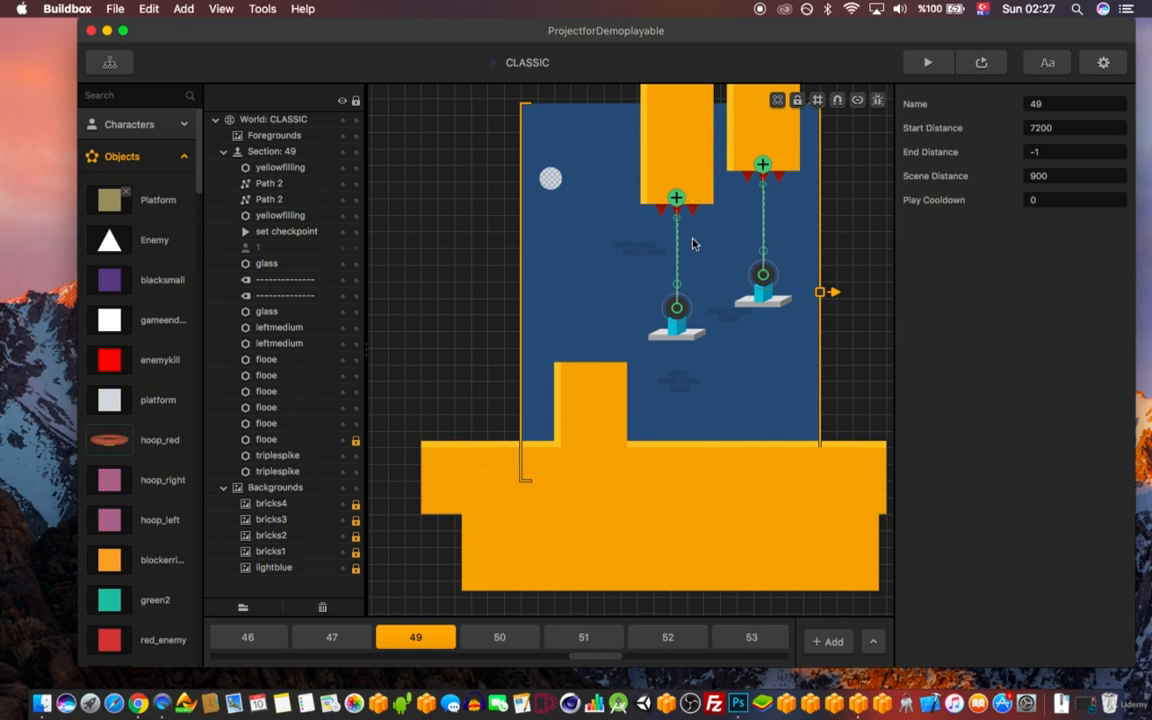
{"action": "scroll", "coordinate": [685, 310], "scroll_direction": "up", "scroll_amount": 3}
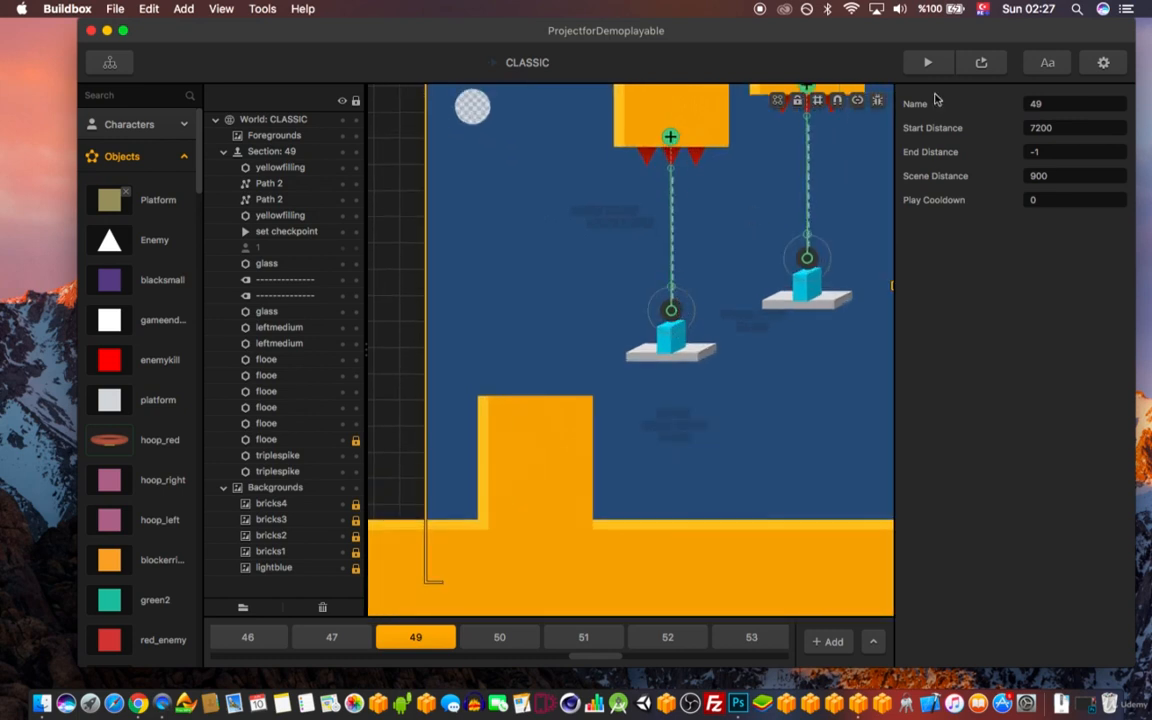
{"action": "left_click", "coordinate": [981, 62]}
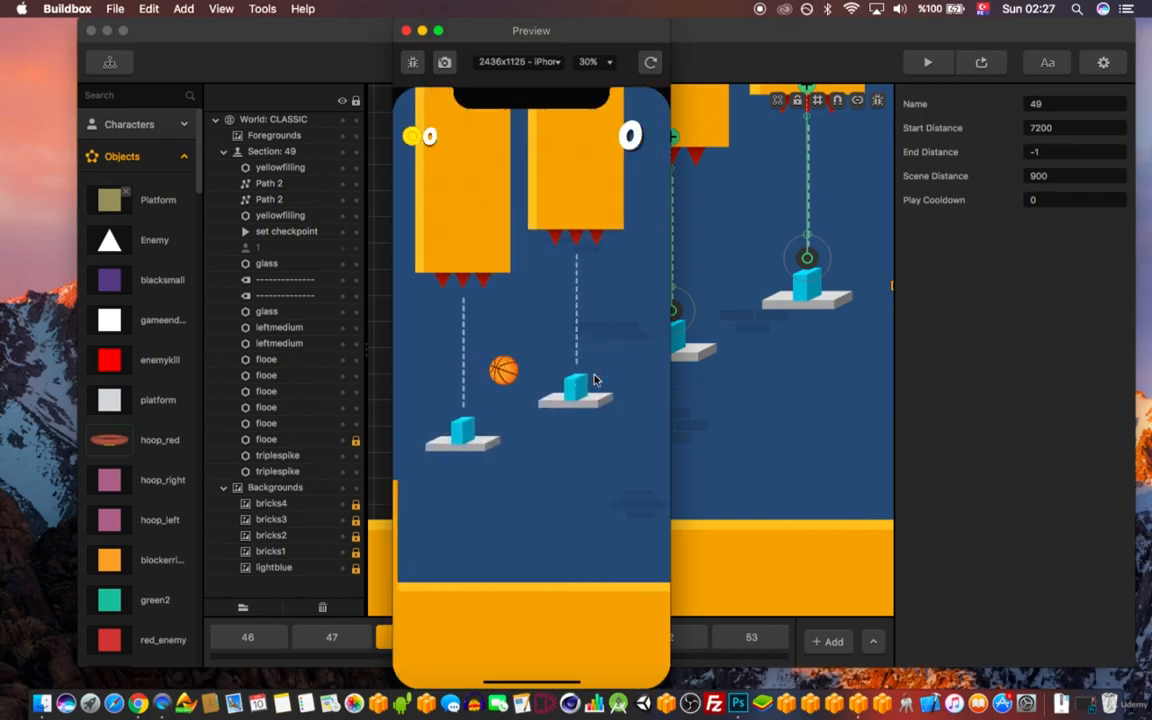
{"action": "left_click", "coordinate": [406, 30]}
- Browse the layouts of scenes 50, 51, 52 and 53
{"action": "left_click", "coordinate": [530, 637]}
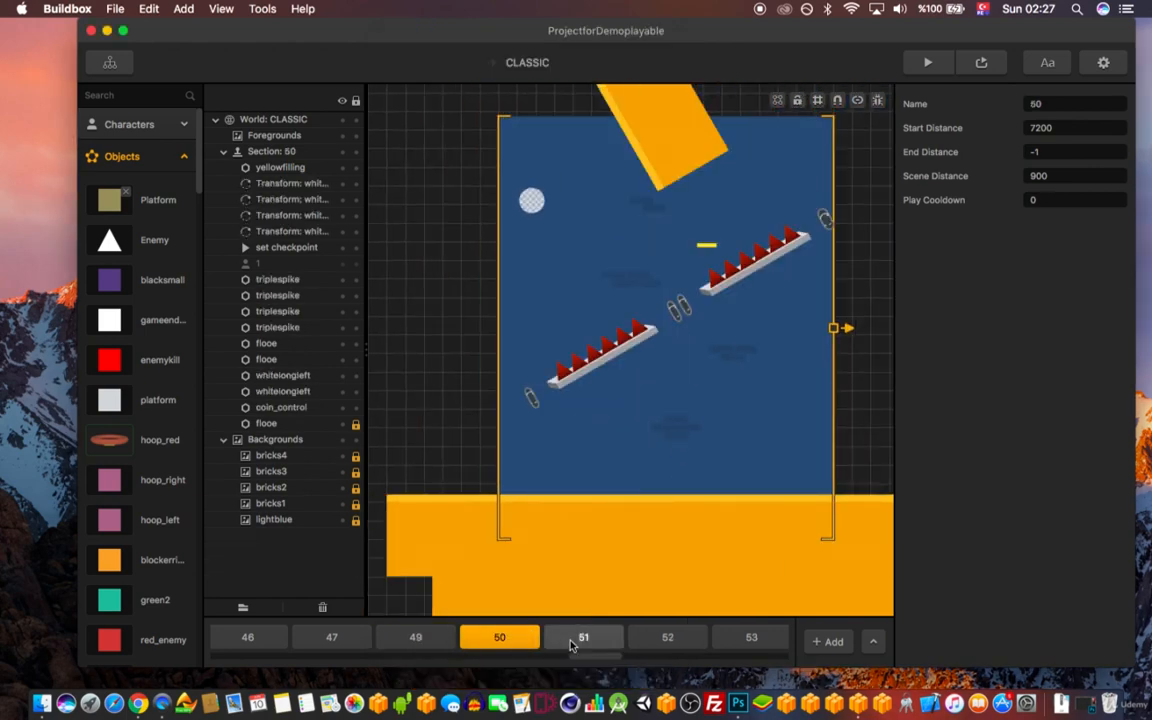
{"action": "left_click", "coordinate": [585, 640]}
{"action": "left_click", "coordinate": [664, 640]}
{"action": "left_click", "coordinate": [748, 637]}
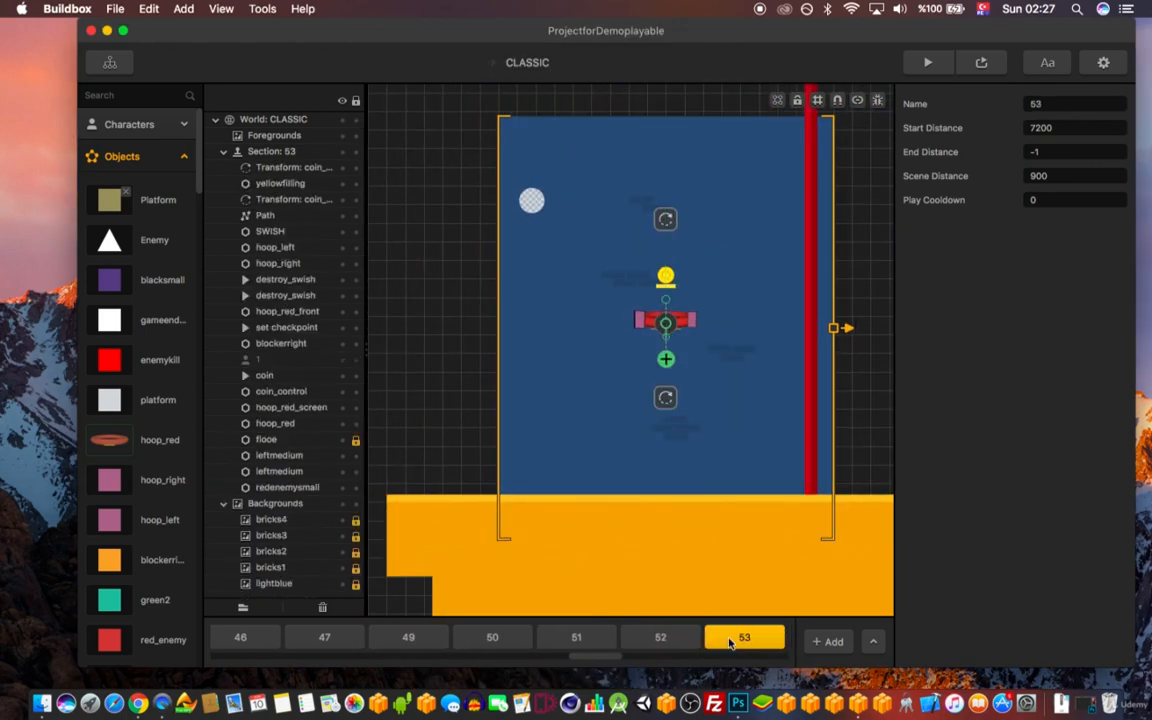
- Compare the portal tube layouts of scenes 55 and 56, check scene 54 and return to scene 55
{"action": "scroll", "coordinate": [690, 637], "scroll_direction": "right", "scroll_amount": 3}
{"action": "scroll", "coordinate": [604, 636], "scroll_direction": "right", "scroll_amount": 2}
{"action": "left_click", "coordinate": [540, 637]}
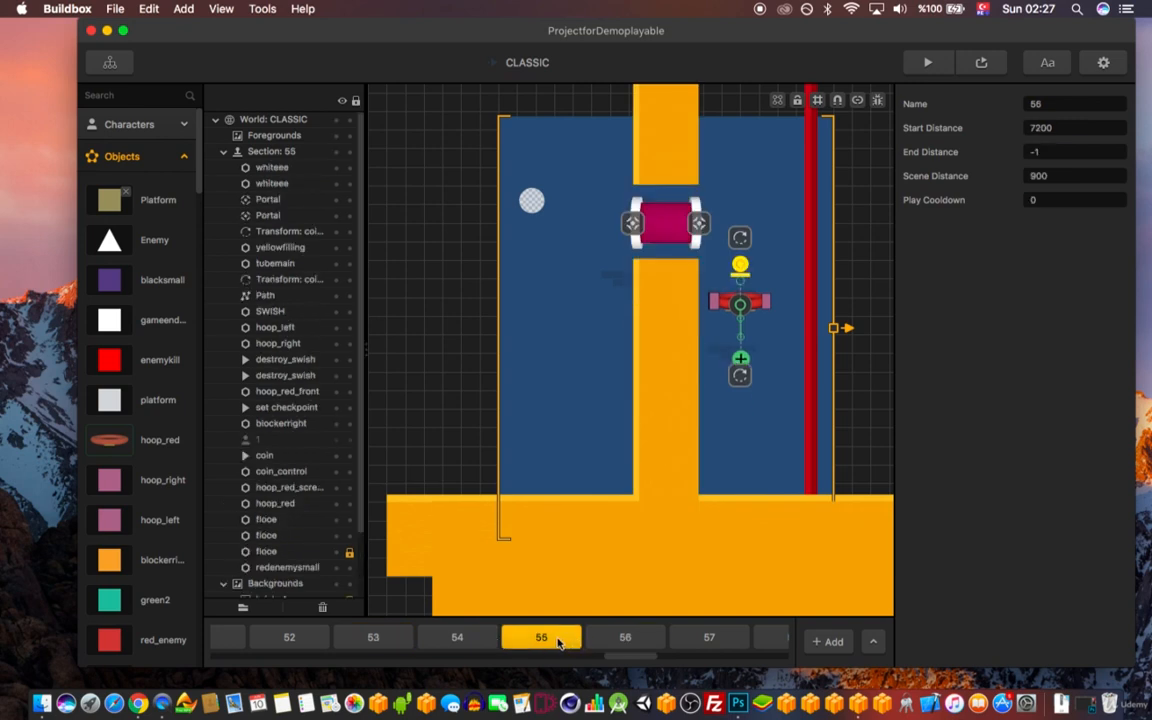
{"action": "left_click", "coordinate": [625, 637]}
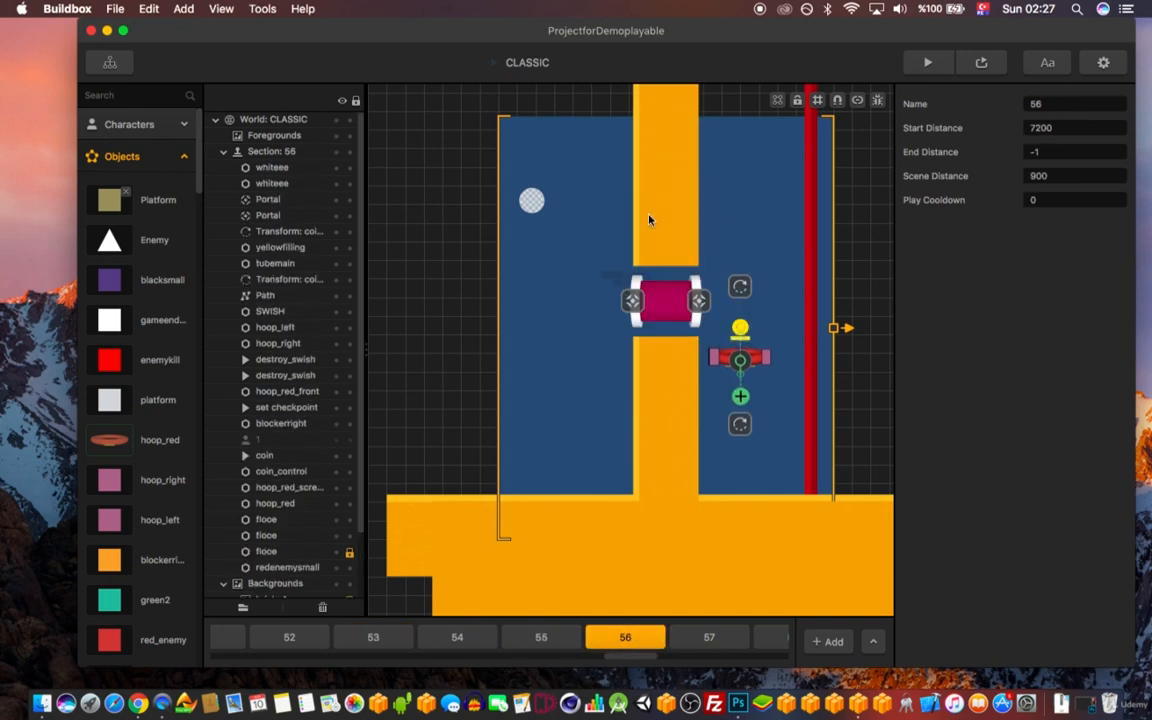
{"action": "left_click", "coordinate": [457, 637]}
{"action": "left_click", "coordinate": [540, 637]}
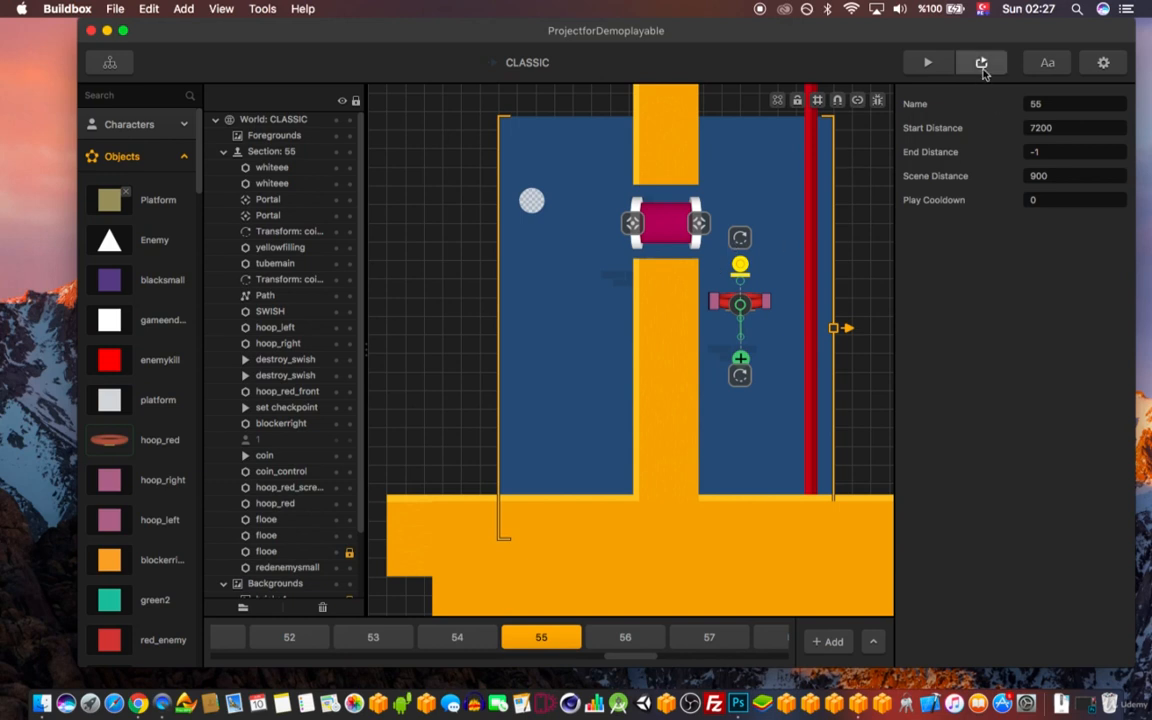
- Inspect the properties of the portal at the tube's entrance in scene 55, play the scene in the preview and close it
{"action": "scroll", "coordinate": [695, 258], "scroll_direction": "up", "scroll_amount": 2}
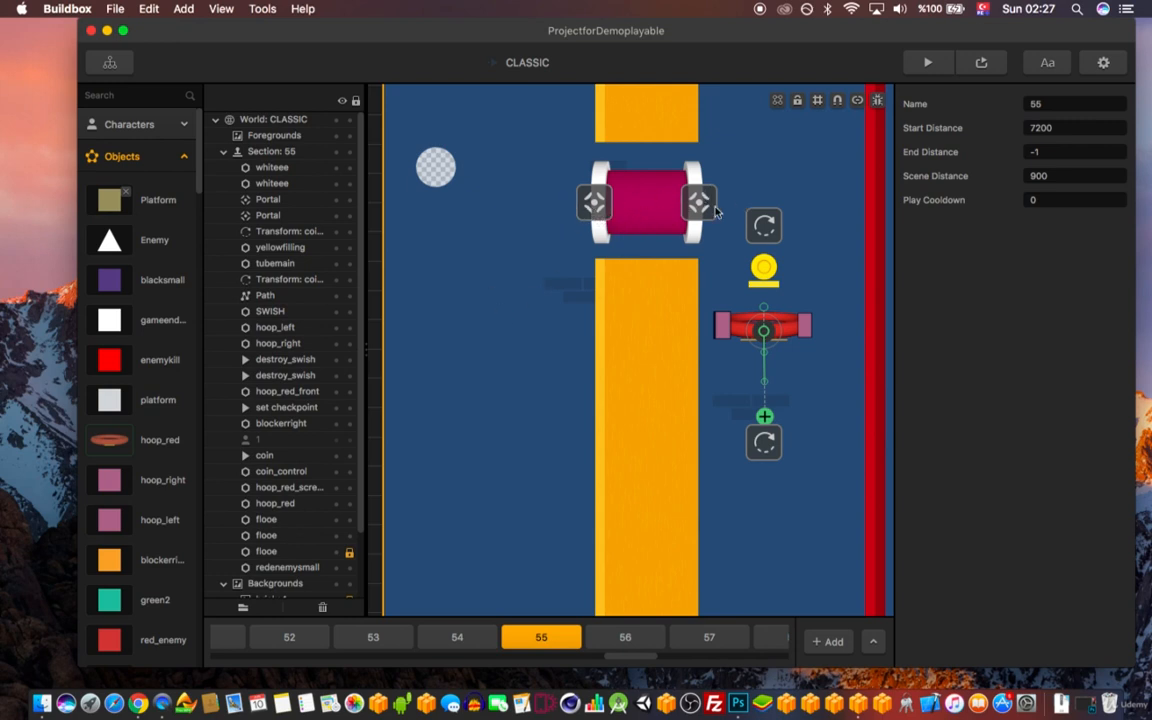
{"action": "left_click", "coordinate": [595, 205]}
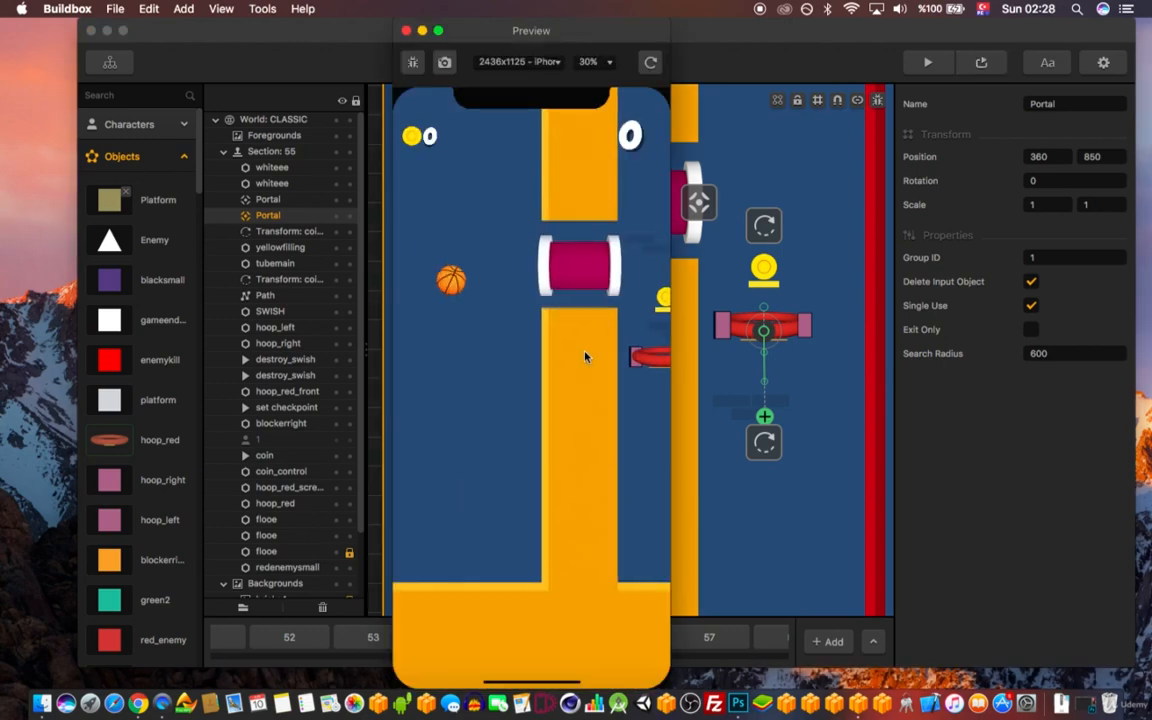
{"action": "left_click", "coordinate": [586, 356]}
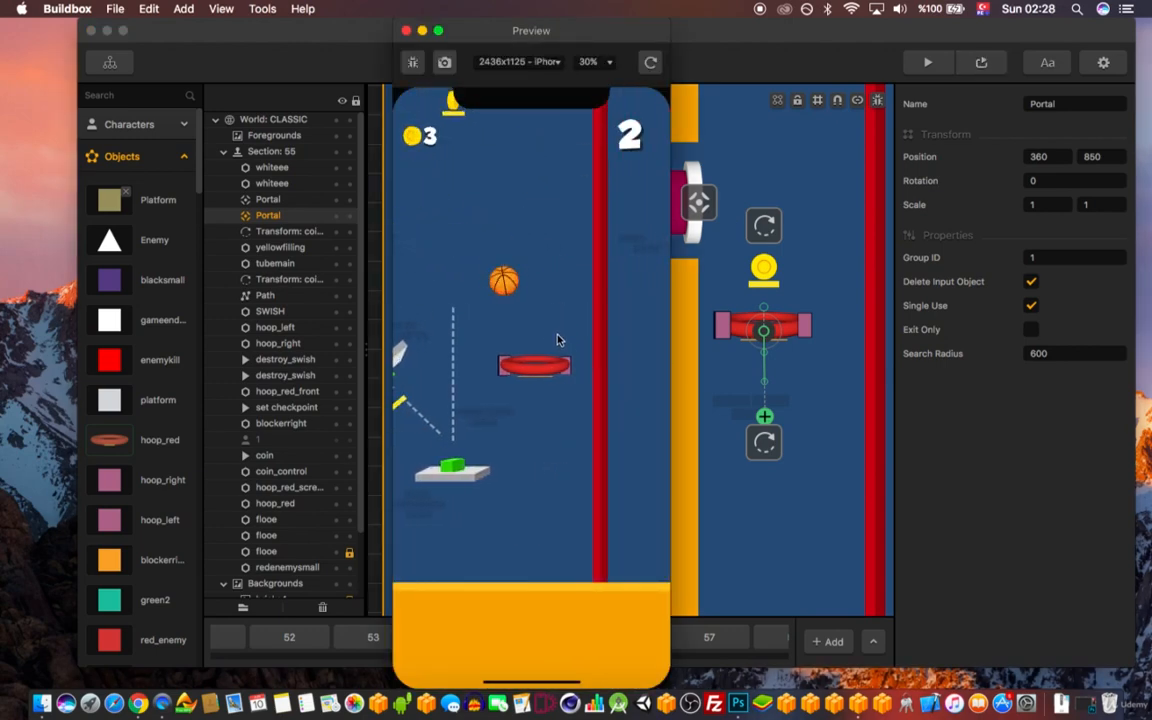
{"action": "left_click", "coordinate": [407, 31]}
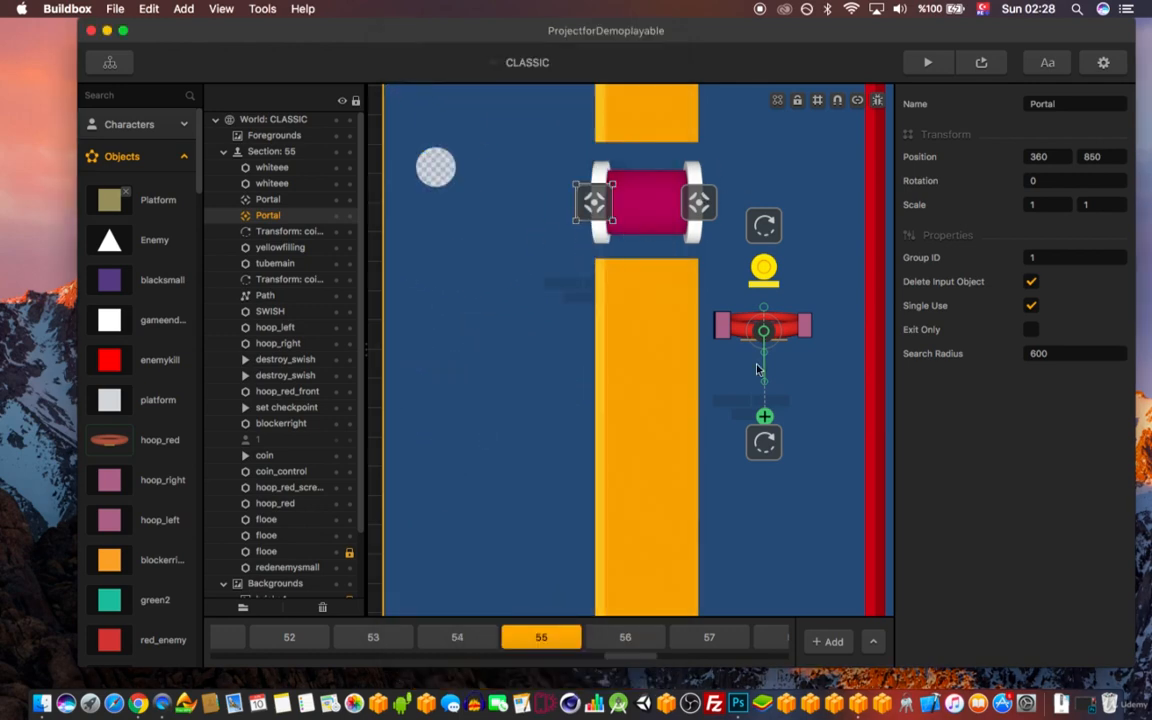
{"action": "scroll", "coordinate": [665, 373], "scroll_direction": "down", "scroll_amount": 5}
{"action": "scroll", "coordinate": [665, 475], "scroll_direction": "up", "scroll_amount": 3}
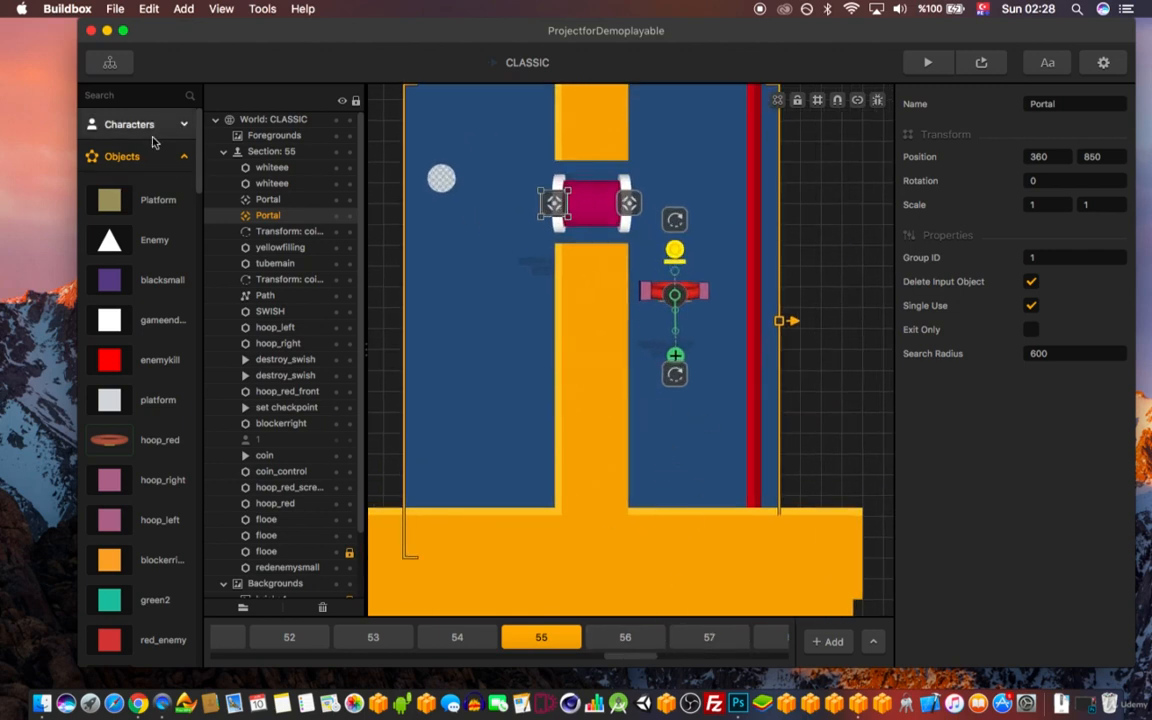
- Browse the portal tube layouts of scenes 56, 57, 60 and 61
{"action": "left_click", "coordinate": [626, 637]}
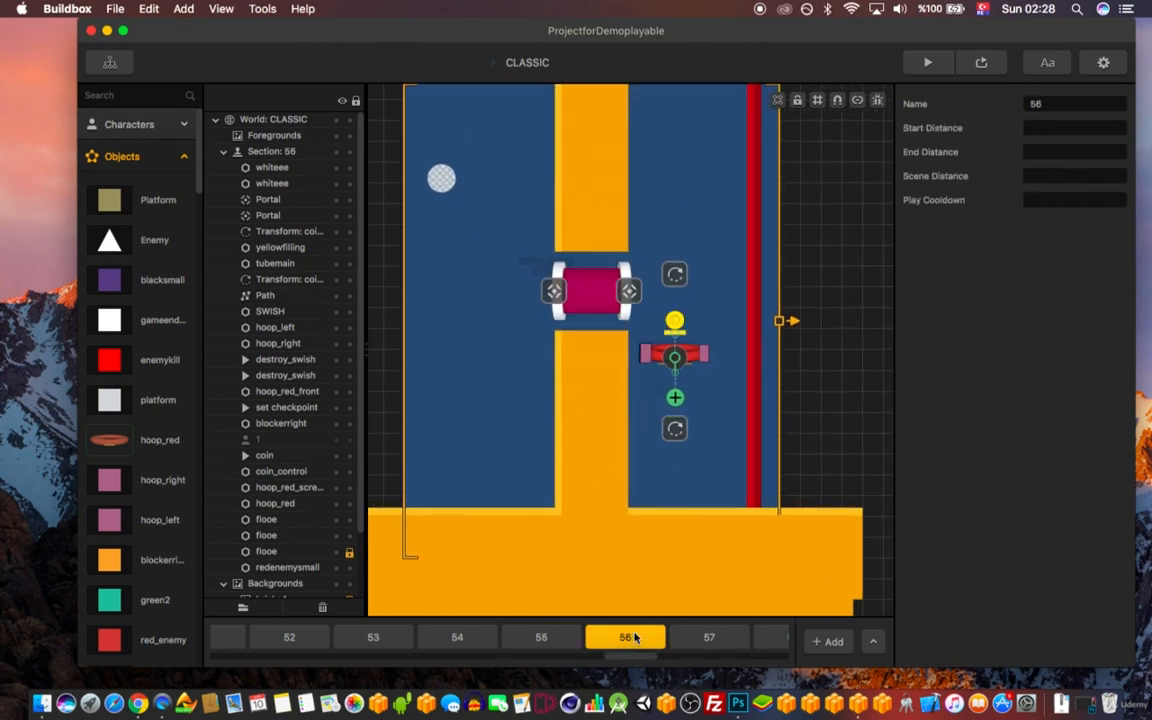
{"action": "left_click", "coordinate": [710, 637]}
{"action": "scroll", "coordinate": [638, 494], "scroll_direction": "down", "scroll_amount": 2}
{"action": "scroll", "coordinate": [668, 645], "scroll_direction": "right", "scroll_amount": 4}
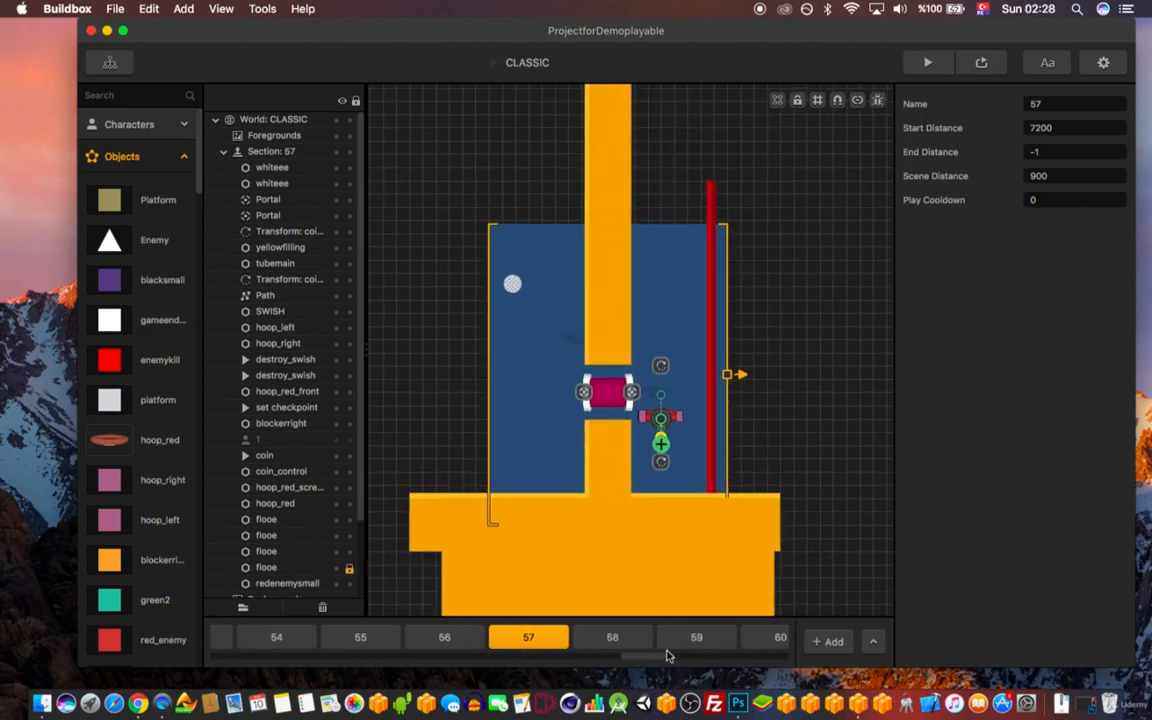
{"action": "left_click", "coordinate": [545, 640]}
{"action": "left_click", "coordinate": [684, 637]}
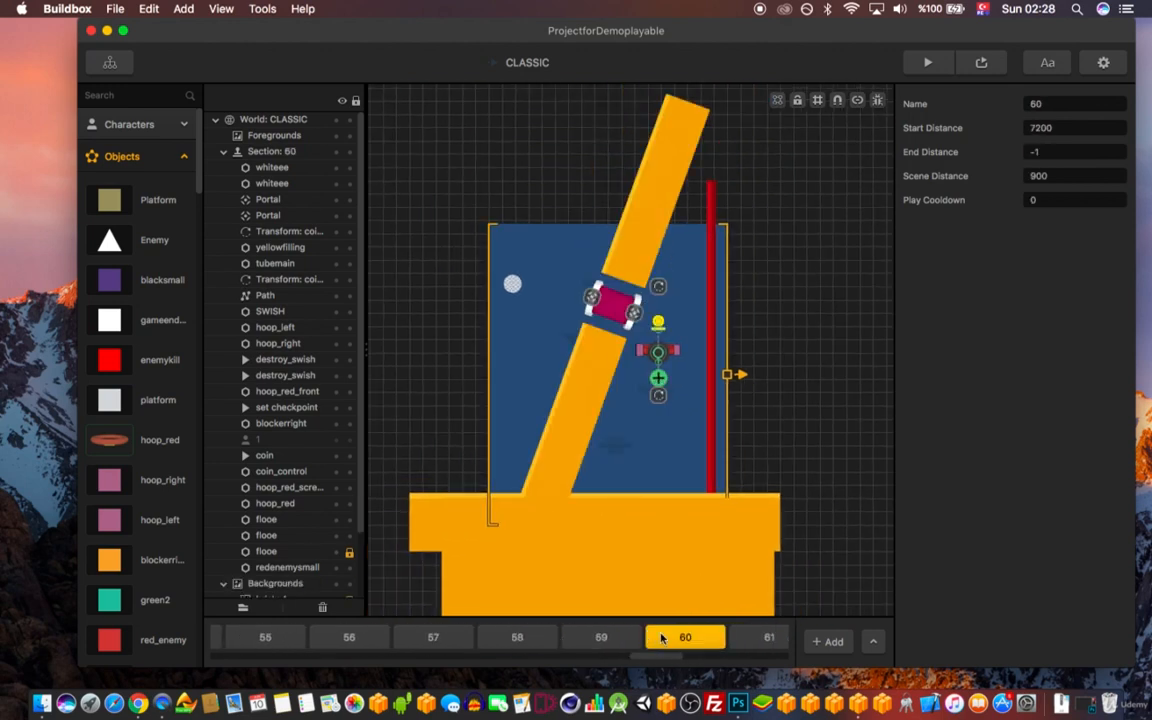
{"action": "left_click", "coordinate": [748, 638]}
{"action": "scroll", "coordinate": [707, 637], "scroll_direction": "right", "scroll_amount": 3}
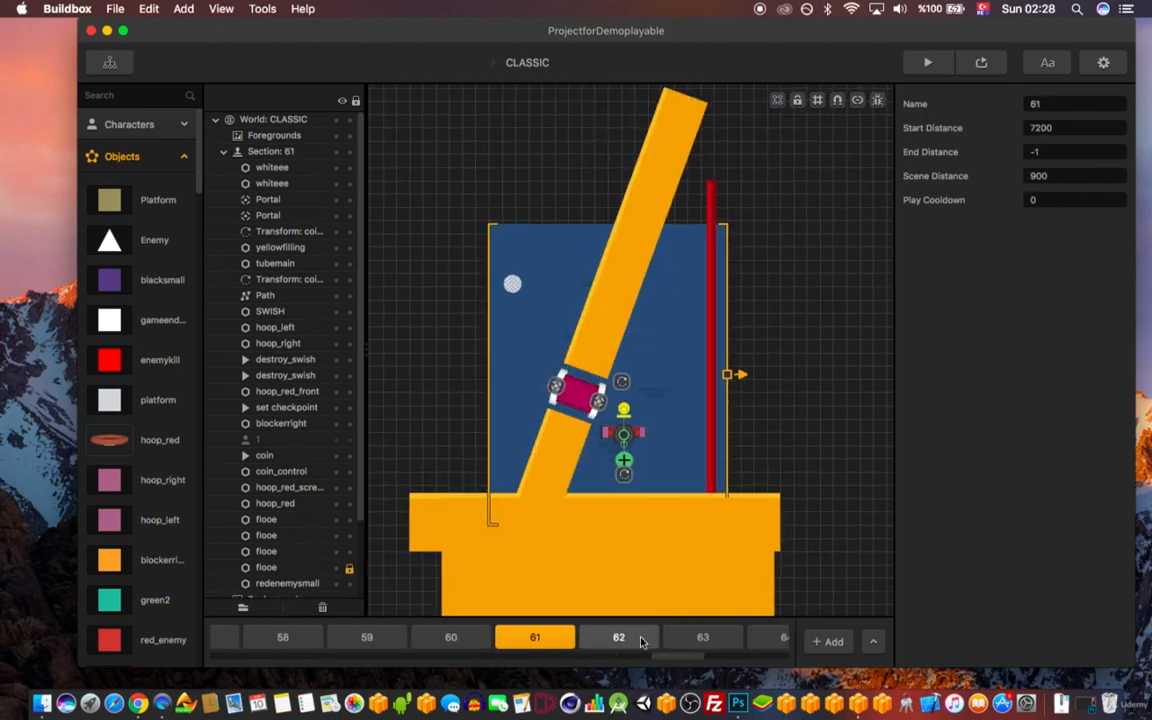
- Browse the layouts of scenes 62 through 67
{"action": "left_click", "coordinate": [620, 637]}
{"action": "left_click", "coordinate": [684, 637]}
{"action": "scroll", "coordinate": [680, 637], "scroll_direction": "right", "scroll_amount": 4}
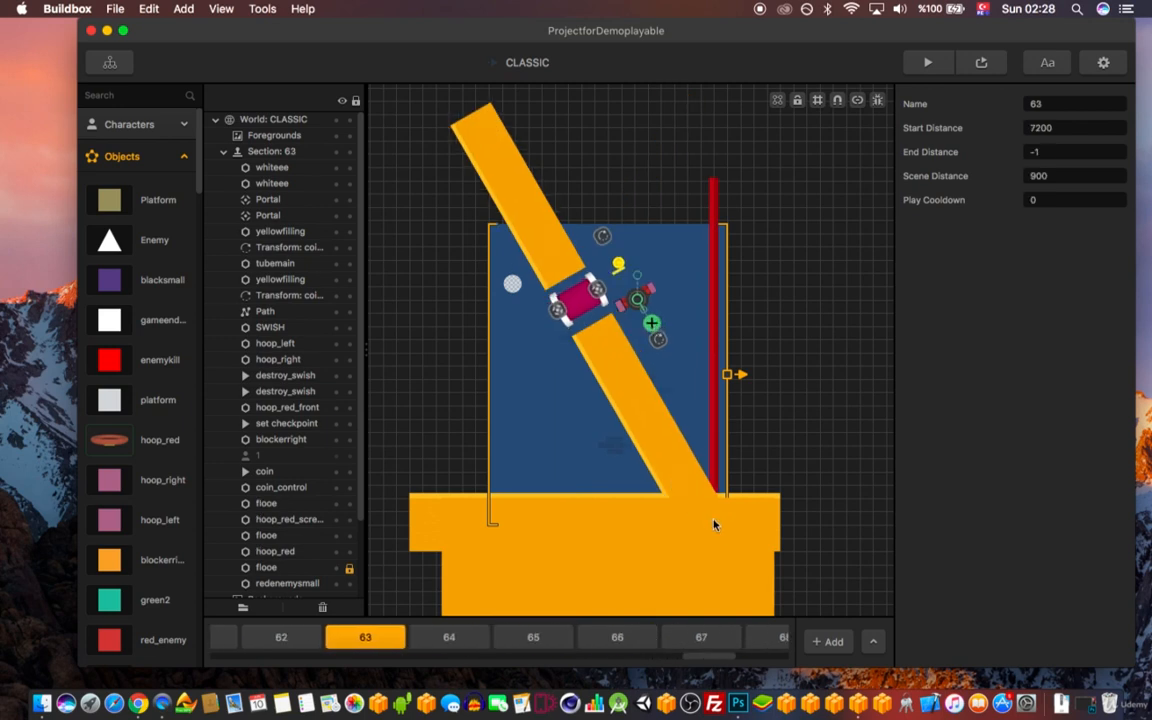
{"action": "left_click", "coordinate": [485, 642]}
{"action": "left_click", "coordinate": [524, 638]}
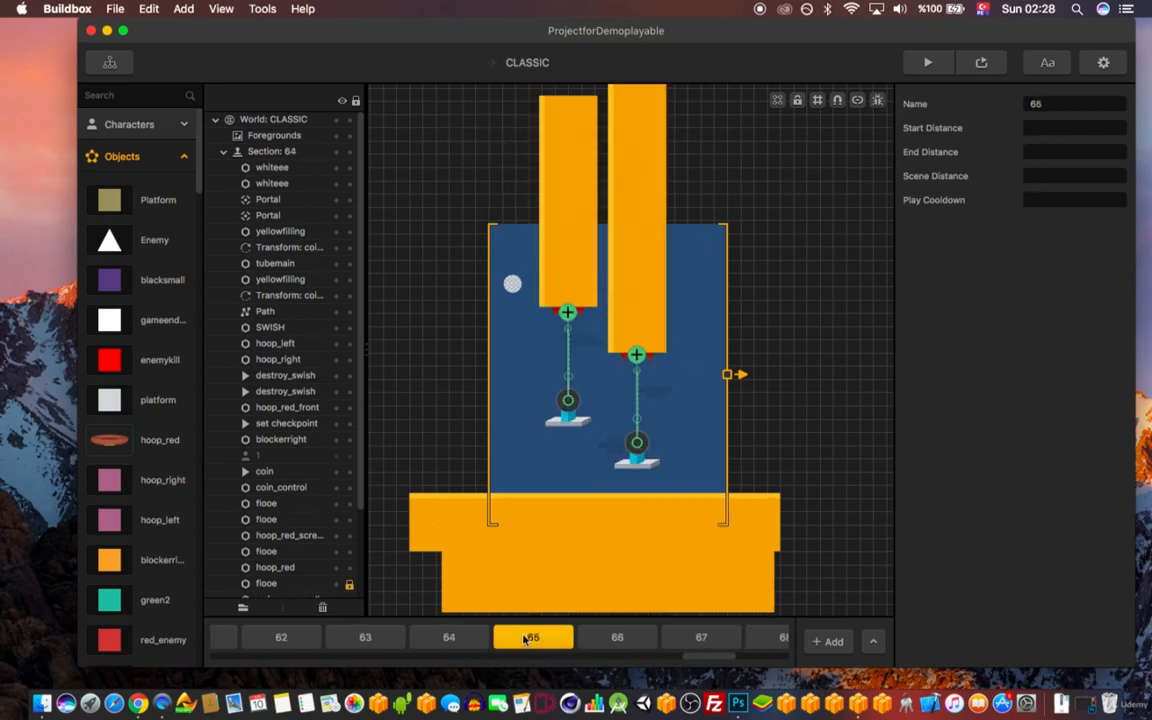
{"action": "left_click", "coordinate": [605, 638]}
{"action": "left_click", "coordinate": [700, 637]}
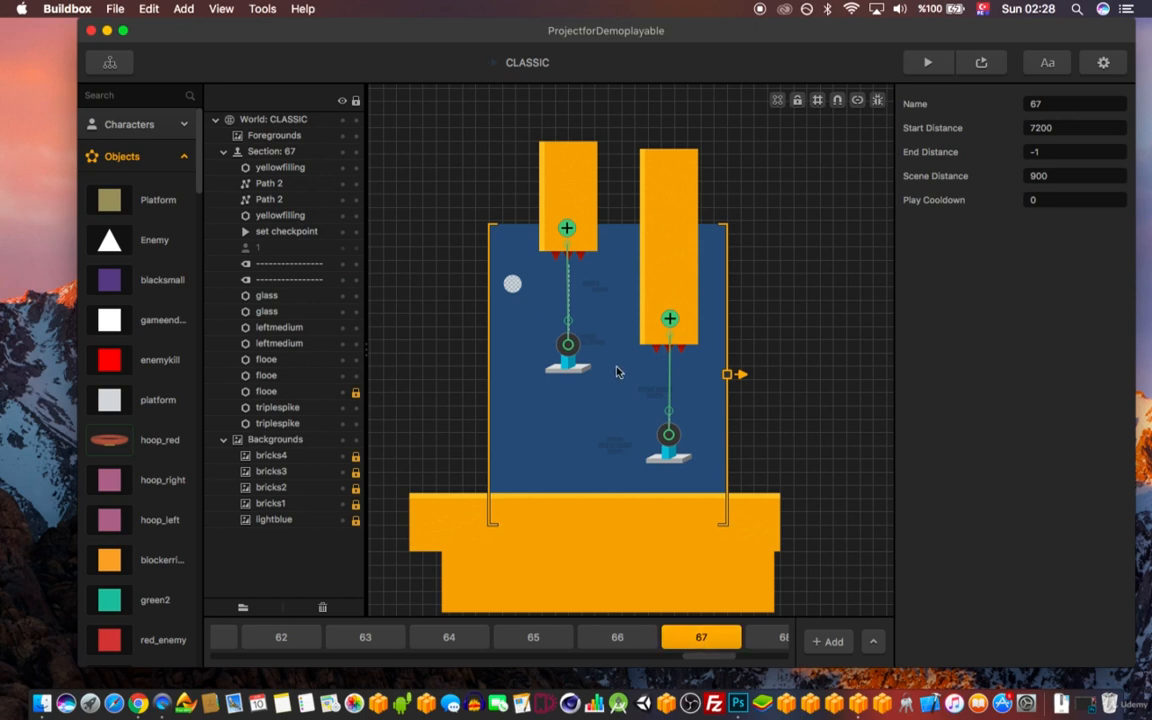
- Examine the moving spike platforms of scenes 70 and 71, play scene 71 in the preview and close the preview
{"action": "scroll", "coordinate": [733, 657], "scroll_direction": "right", "scroll_amount": 2}
{"action": "scroll", "coordinate": [700, 640], "scroll_direction": "right", "scroll_amount": 4}
{"action": "left_click", "coordinate": [520, 637]}
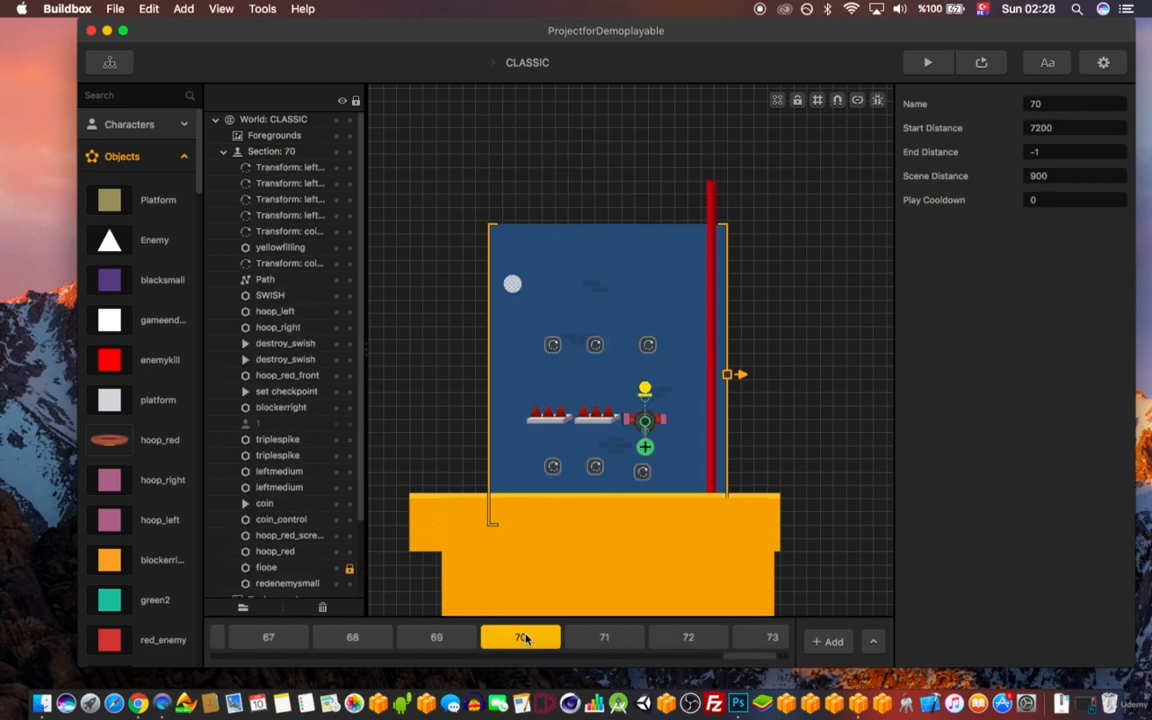
{"action": "left_click", "coordinate": [604, 638]}
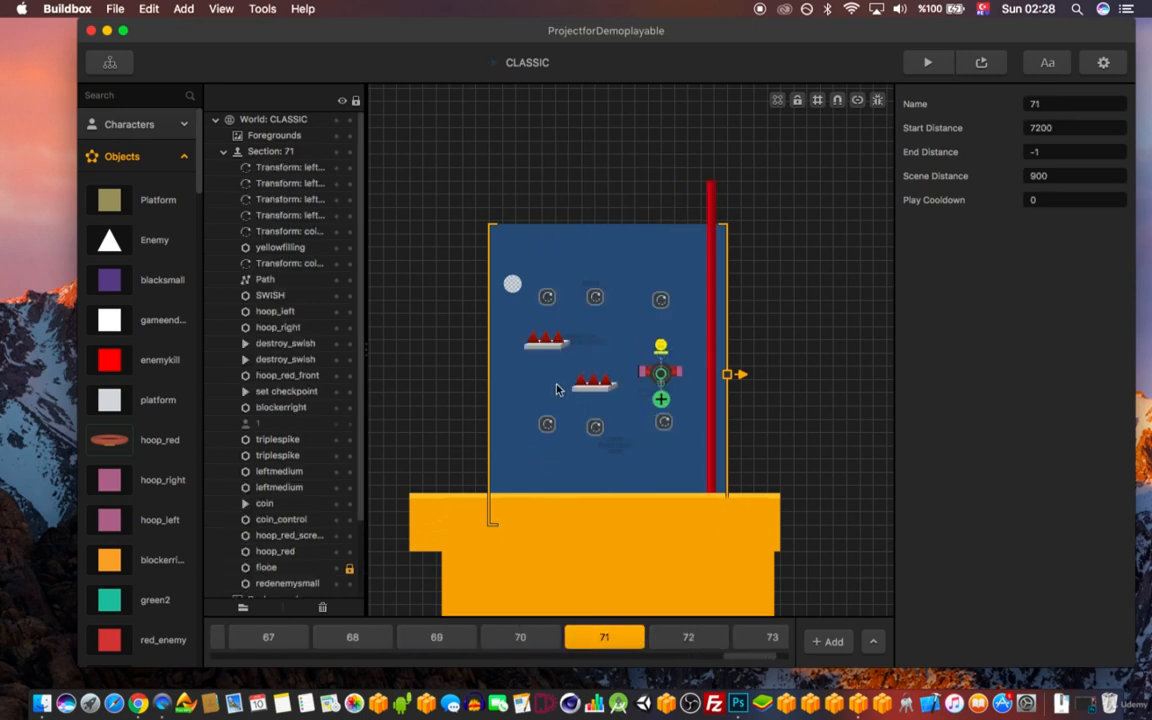
{"action": "left_click", "coordinate": [927, 62]}
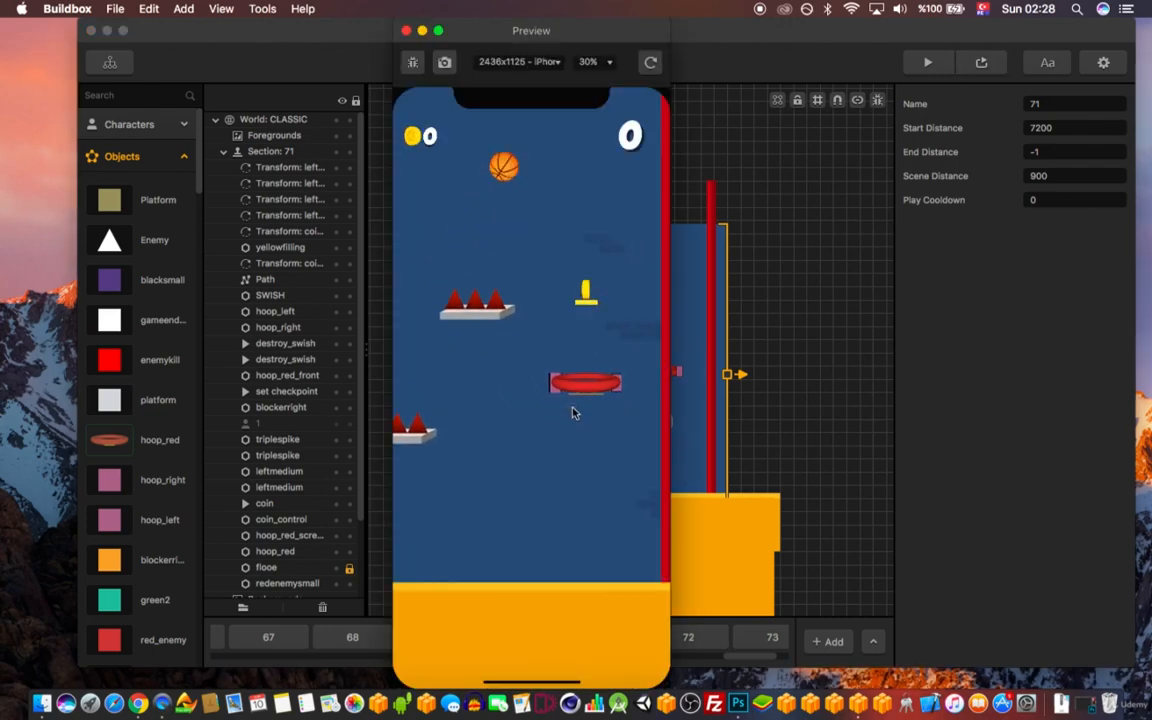
{"action": "left_click", "coordinate": [407, 31]}
- Browse the spike platform and hoop layouts of scenes 72, 73 and 74
{"action": "left_click", "coordinate": [686, 637]}
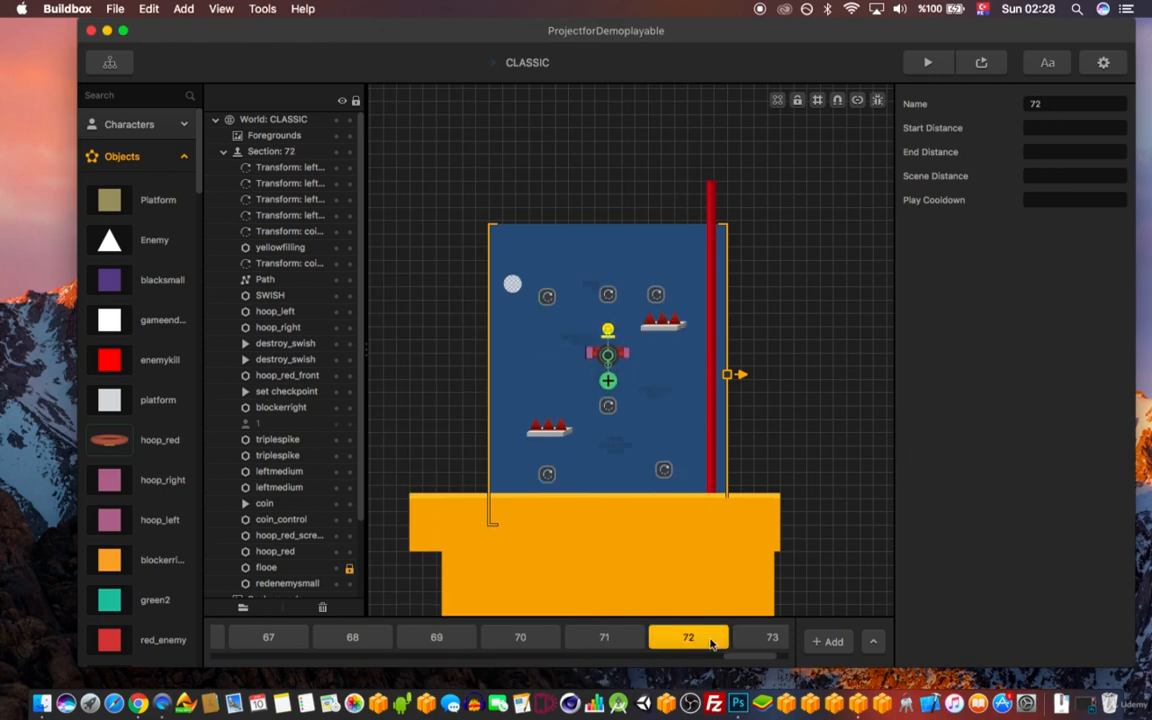
{"action": "left_click", "coordinate": [766, 637]}
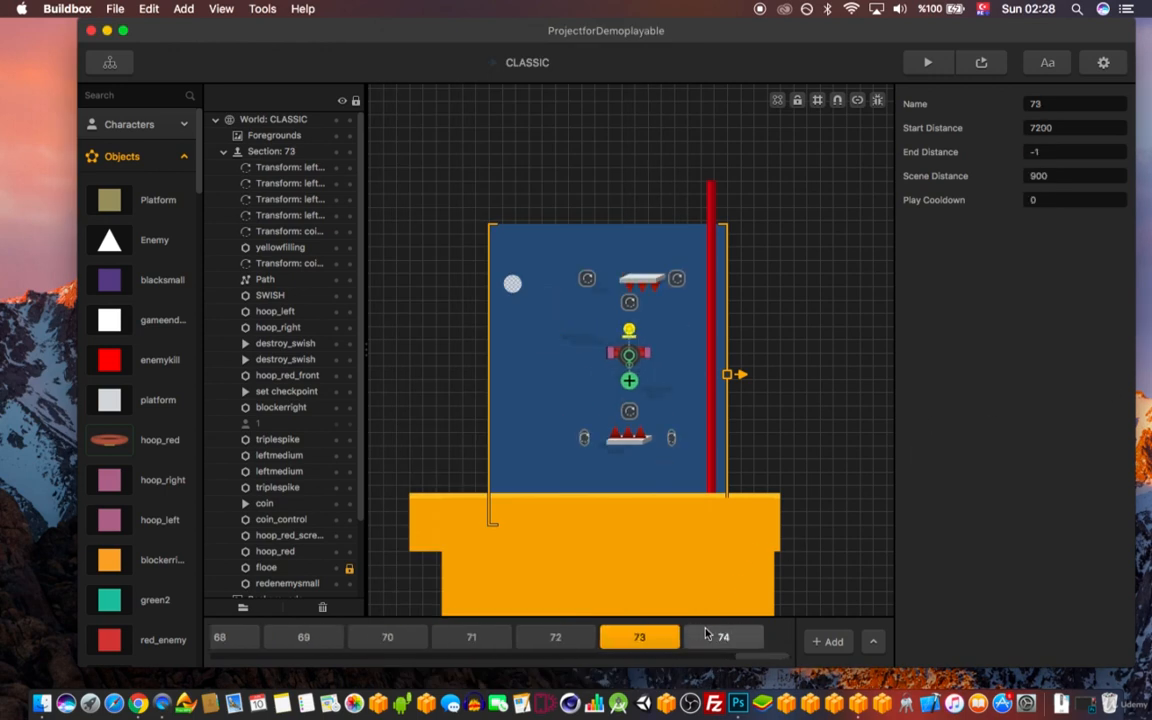
{"action": "left_click", "coordinate": [726, 637]}
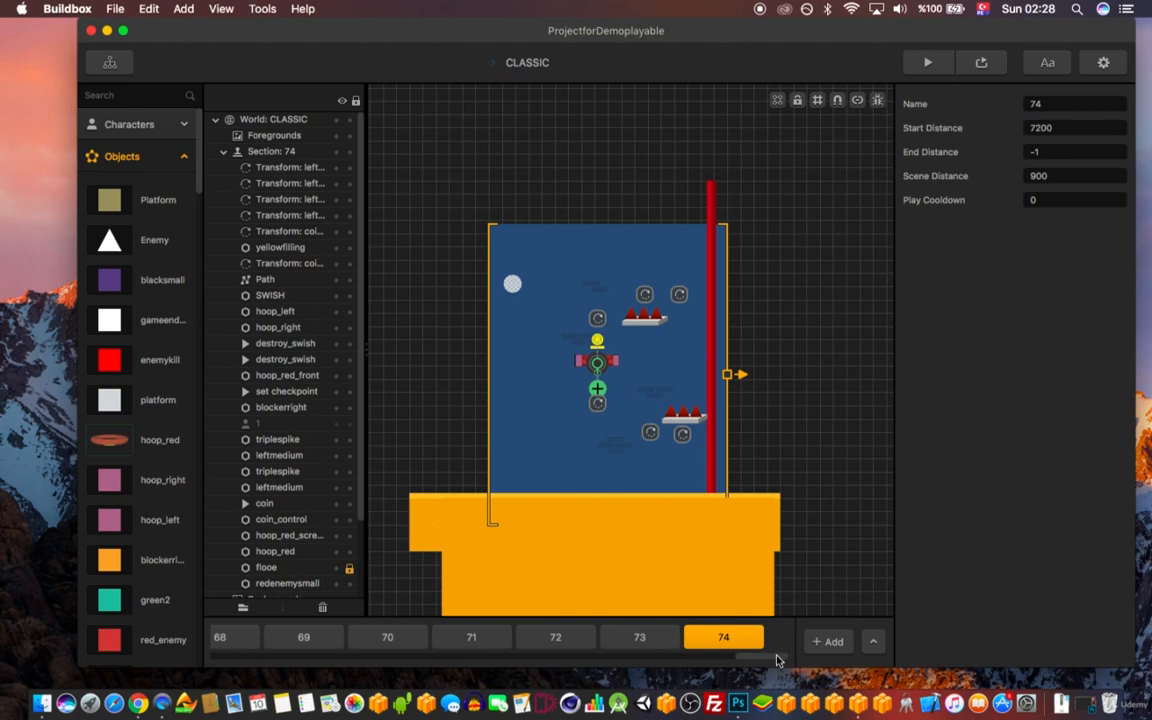
{"action": "left_click_drag", "start_coordinate": [777, 658], "coordinate": [1139, 671]}
{"action": "mouse_move", "coordinate": [755, 663]}
{"action": "left_mouse_down"}
{"action": "mouse_move", "coordinate": [728, 663]}
{"action": "mouse_move", "coordinate": [767, 662]}
{"action": "left_mouse_up"}
{"action": "scroll", "coordinate": [610, 527], "scroll_direction": "up", "scroll_amount": 3}
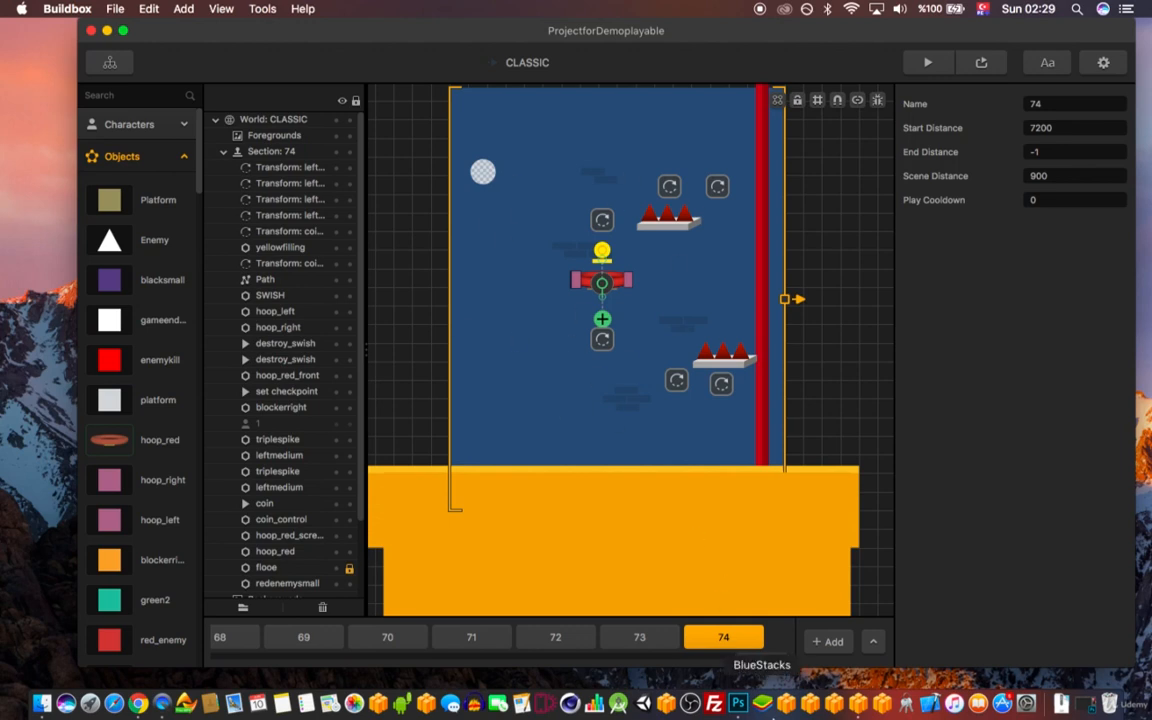
- Return to the beginning of the scene list and examine the layout of scene 1
{"action": "left_click_drag", "start_coordinate": [760, 660], "coordinate": [239, 656]}
{"action": "scroll", "coordinate": [584, 401], "scroll_direction": "down", "scroll_amount": 3}
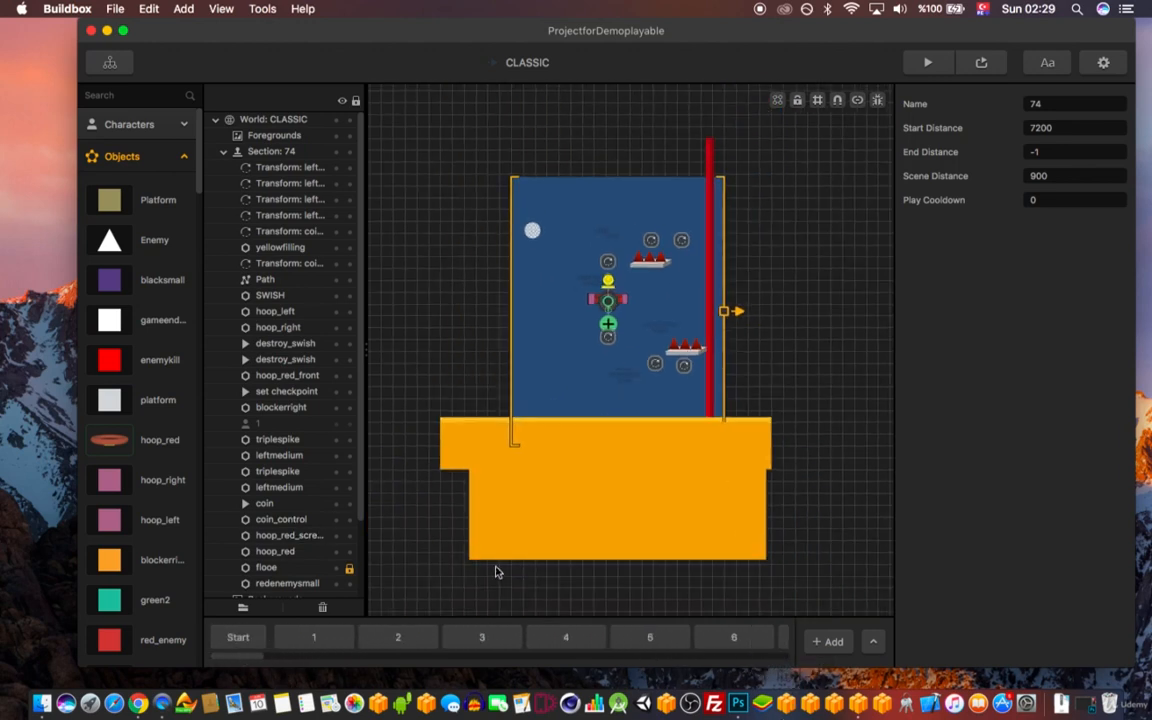
{"action": "left_click", "coordinate": [238, 637]}
{"action": "left_click", "coordinate": [313, 637]}
{"action": "scroll", "coordinate": [614, 400], "scroll_direction": "up", "scroll_amount": 4}
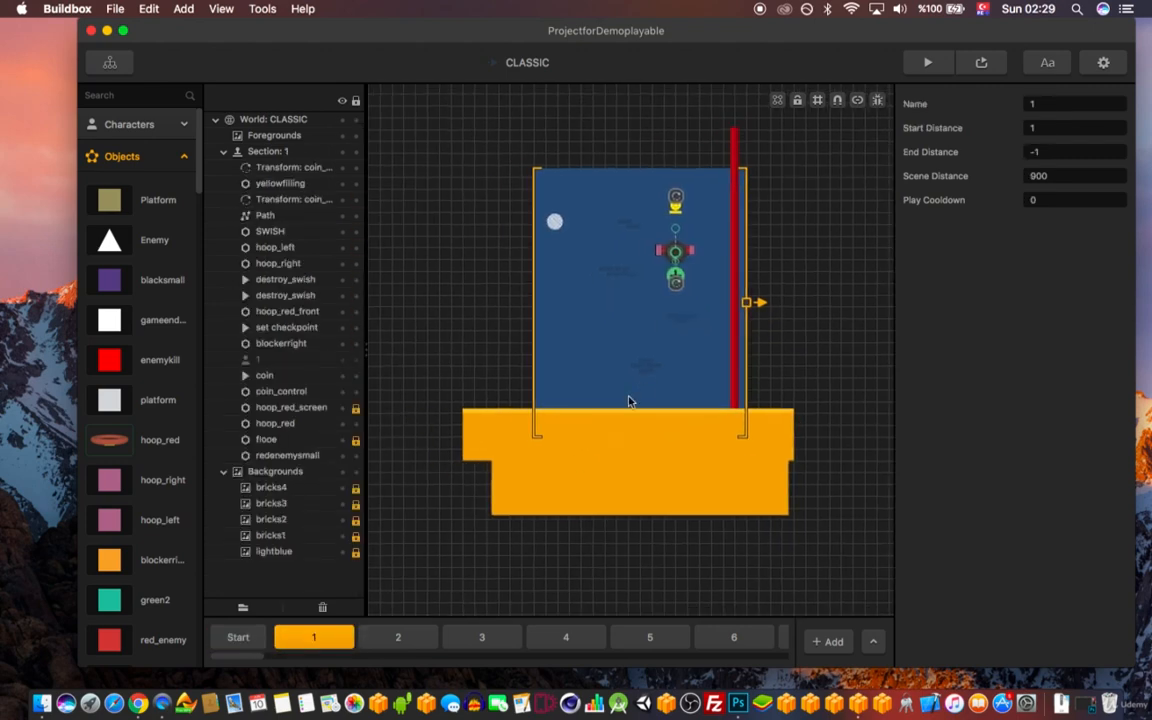
{"action": "scroll", "coordinate": [688, 280], "scroll_direction": "up", "scroll_amount": 2}
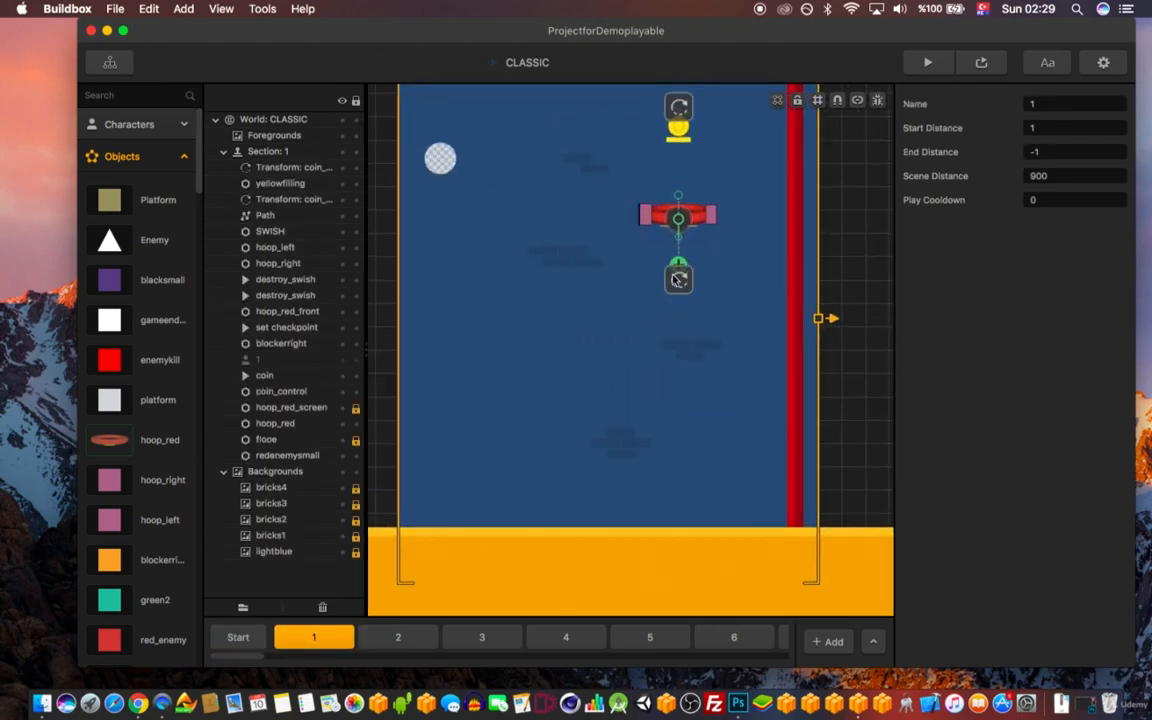
{"action": "scroll", "coordinate": [620, 313], "scroll_direction": "down", "scroll_amount": 1}
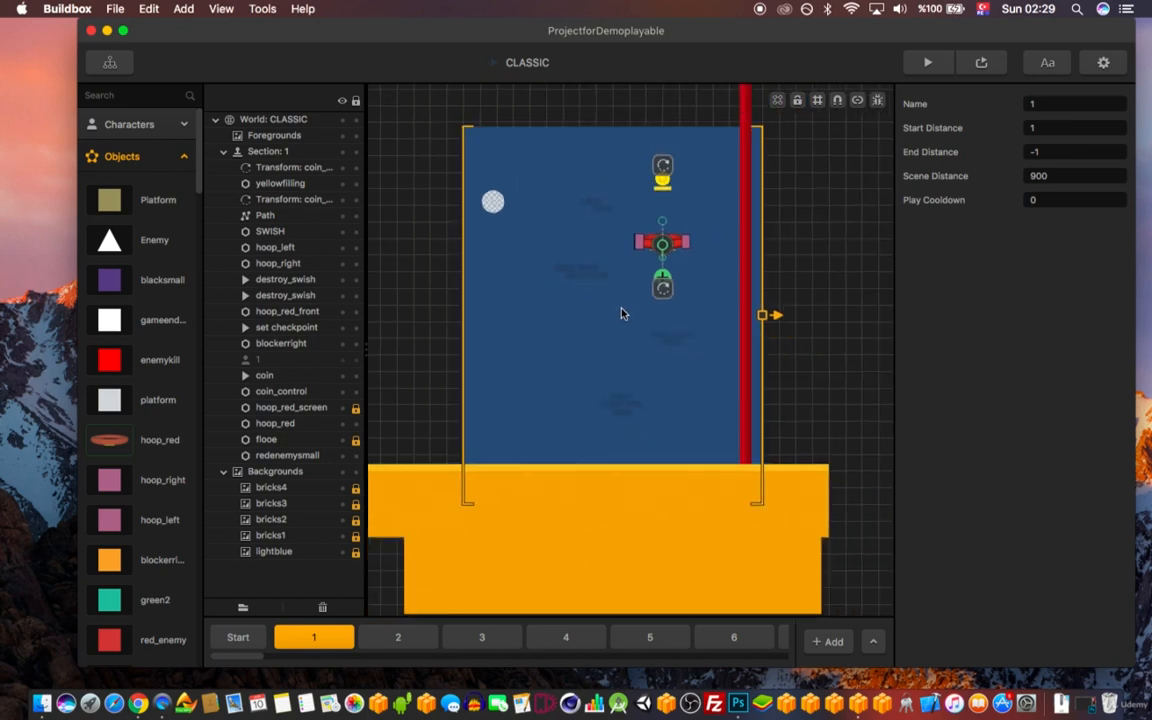
{"action": "left_click_drag", "start_coordinate": [317, 35], "coordinate": [307, 38]}
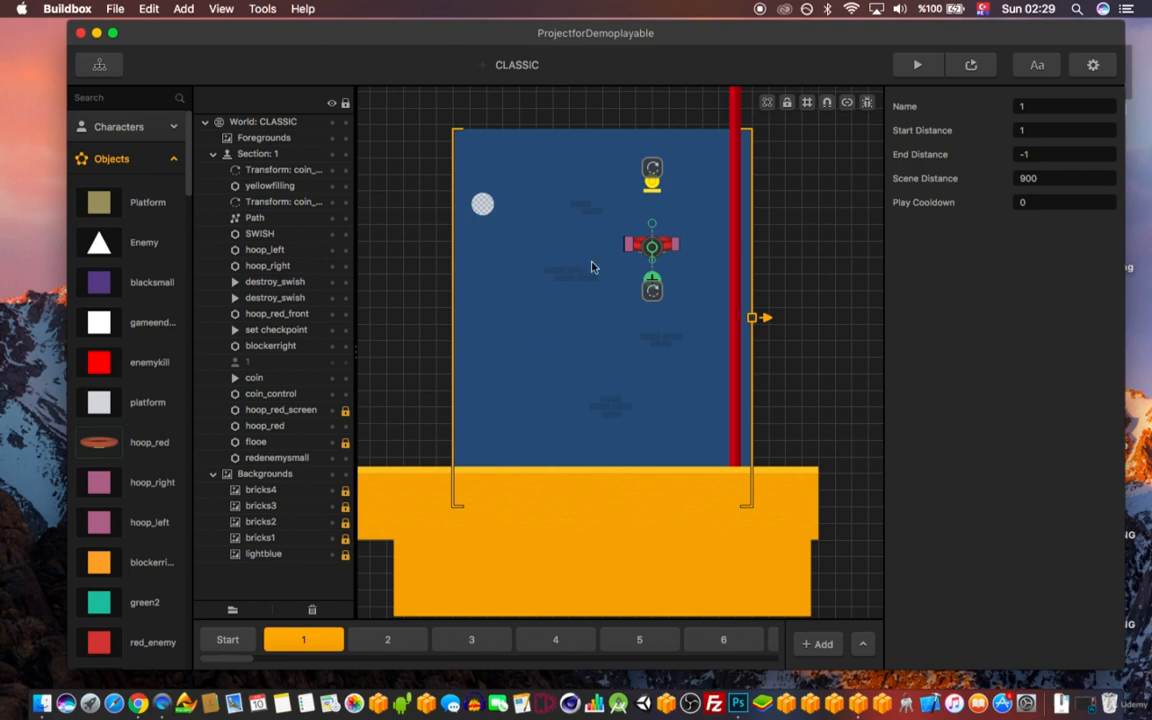
- Try a scale of 1 by 1 on scene 1's lightblue background and undo the change
{"action": "left_click", "coordinate": [265, 553]}
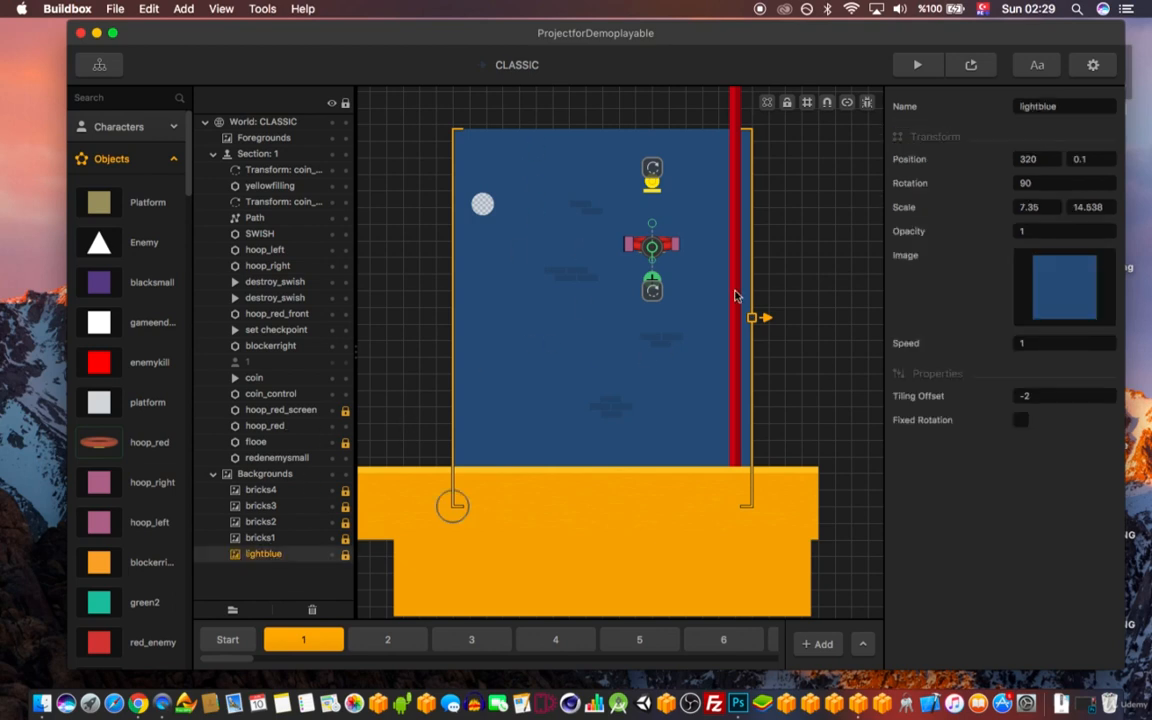
{"action": "left_click", "coordinate": [1045, 208]}
{"action": "type", "text": "1"}
{"action": "key", "text": "Tab"}
{"action": "type", "text": "1"}
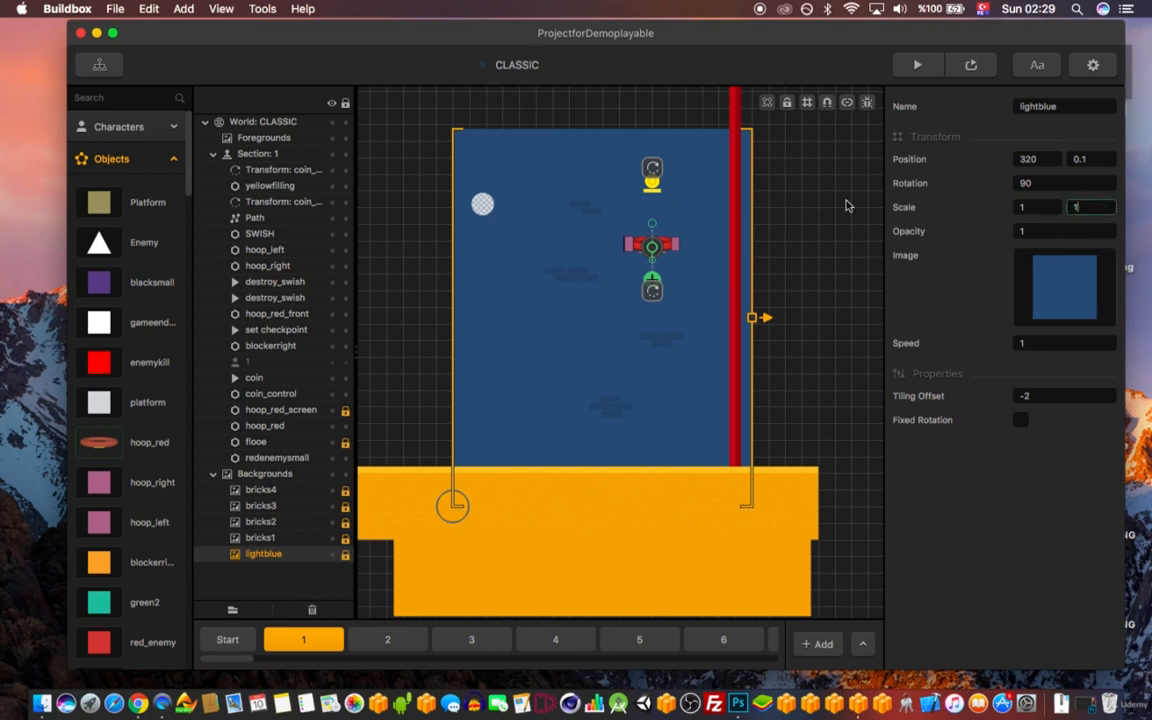
{"action": "key", "text": "Return"}
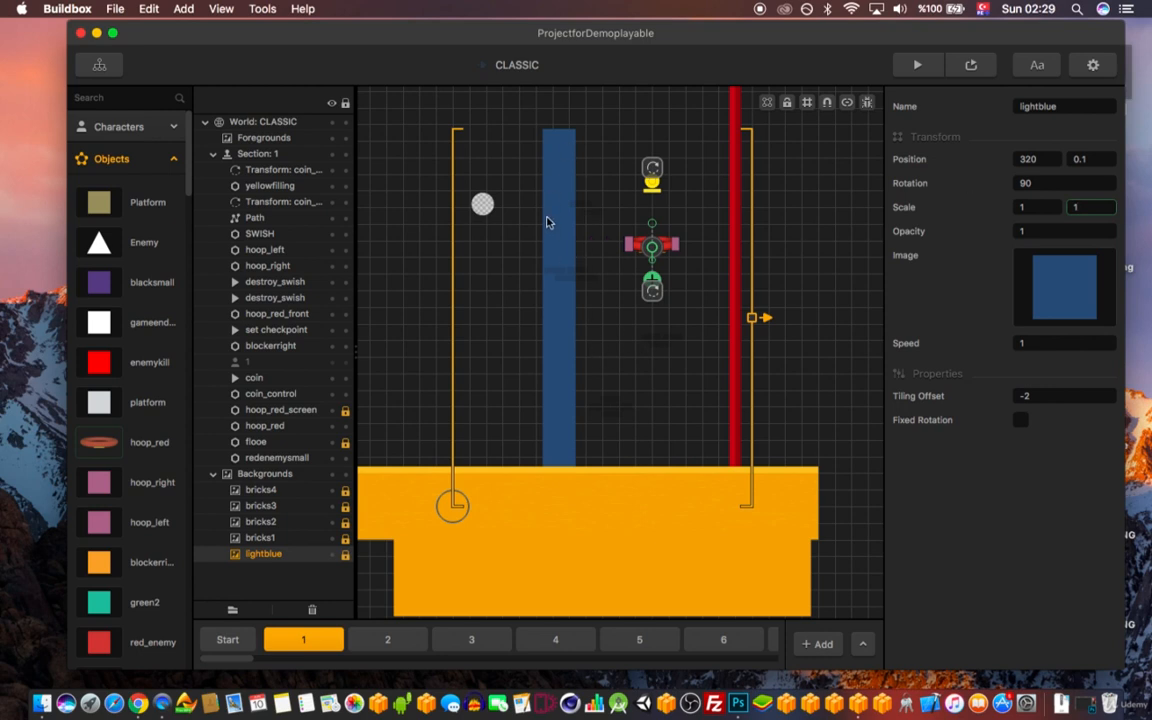
{"action": "key", "text": "super+z"}
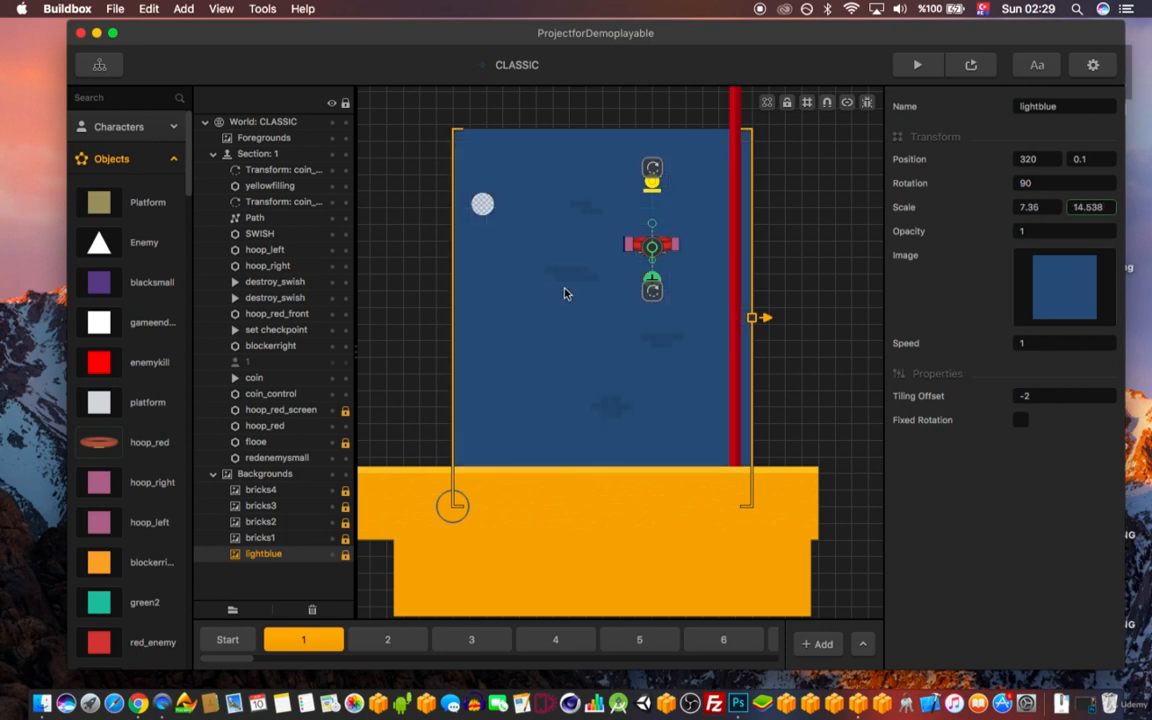
- Open the project's atlases, examine the packed images in Atlas#1 and close the atlas window
{"action": "left_click", "coordinate": [212, 9]}
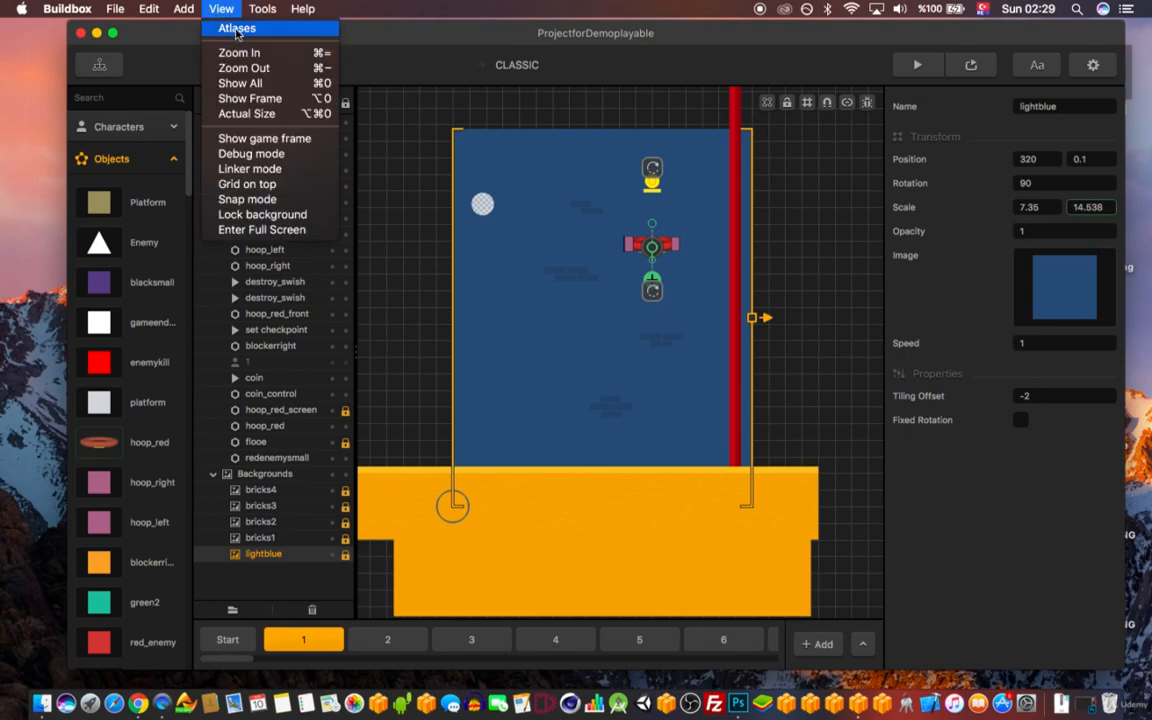
{"action": "left_click", "coordinate": [220, 25]}
{"action": "scroll", "coordinate": [542, 312], "scroll_direction": "down", "scroll_amount": 10}
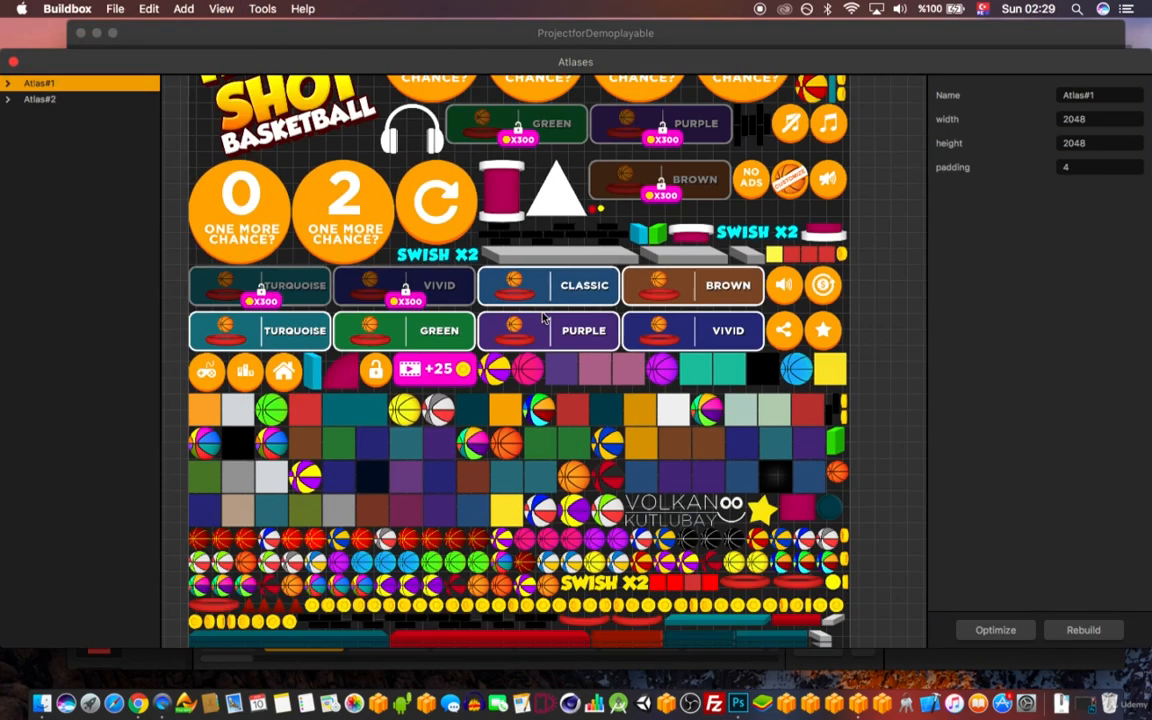
{"action": "left_click_drag", "start_coordinate": [630, 422], "coordinate": [639, 358]}
{"action": "scroll", "coordinate": [612, 407], "scroll_direction": "up", "scroll_amount": 4}
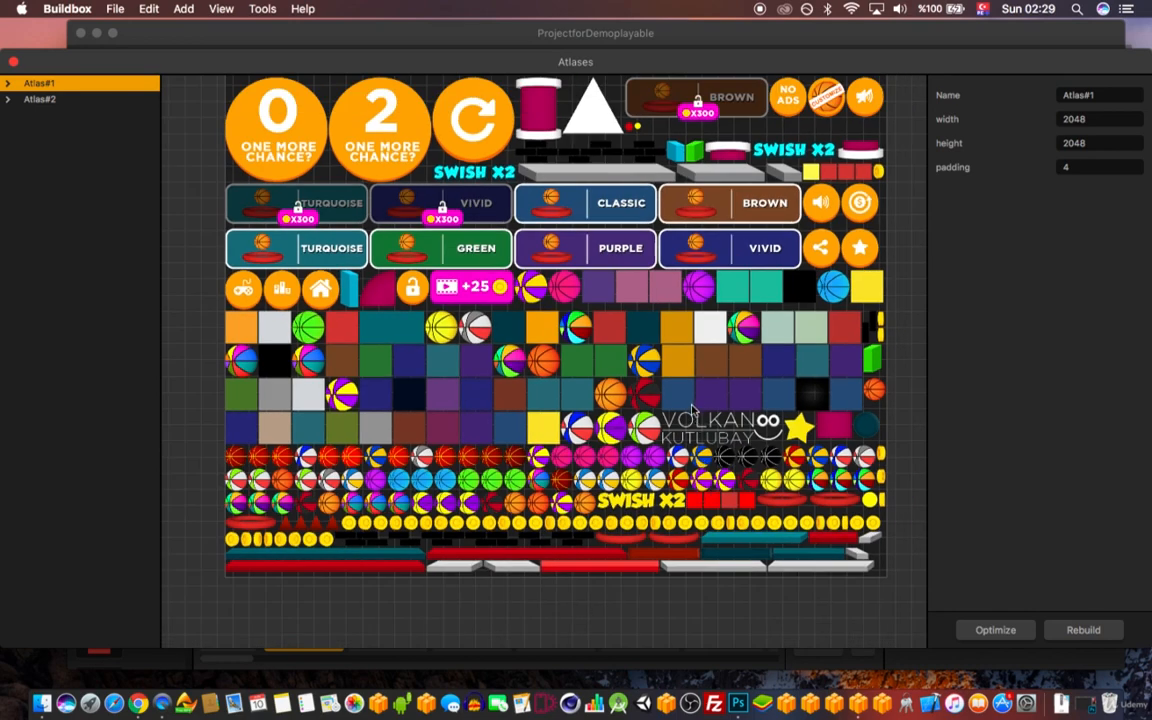
{"action": "mouse_move", "coordinate": [692, 410]}
{"action": "left_mouse_down"}
{"action": "mouse_move", "coordinate": [703, 594]}
{"action": "mouse_move", "coordinate": [710, 418]}
{"action": "left_mouse_up"}
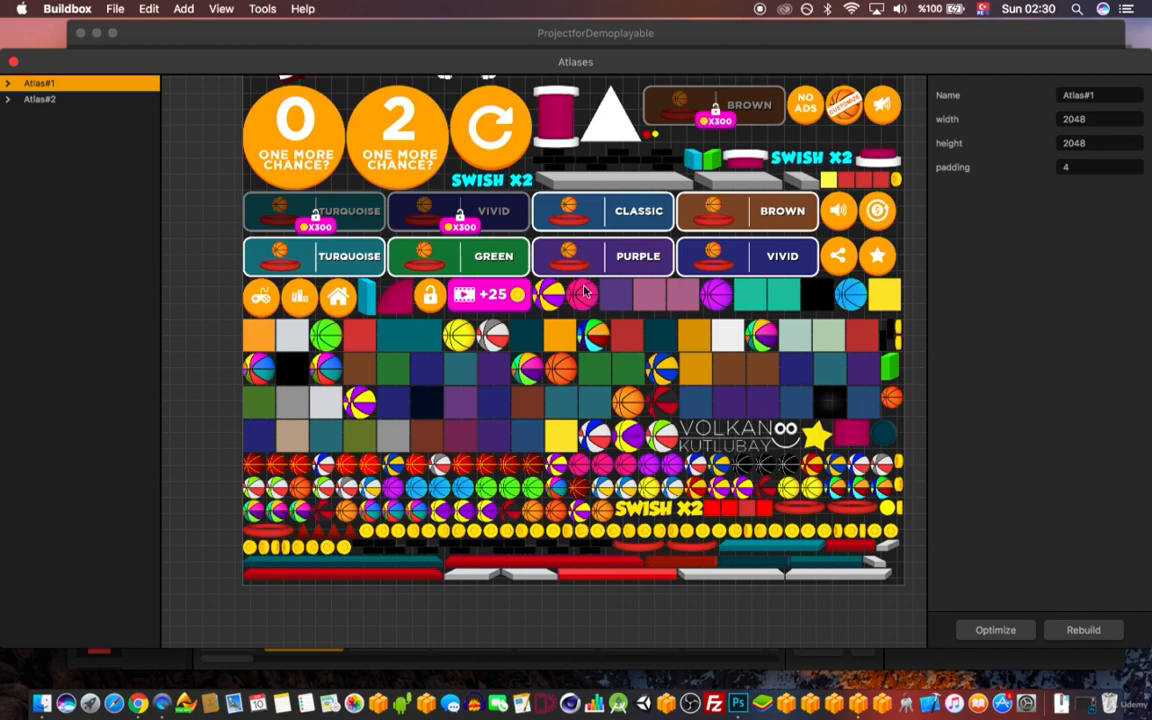
{"action": "left_click_drag", "start_coordinate": [620, 56], "coordinate": [597, 25]}
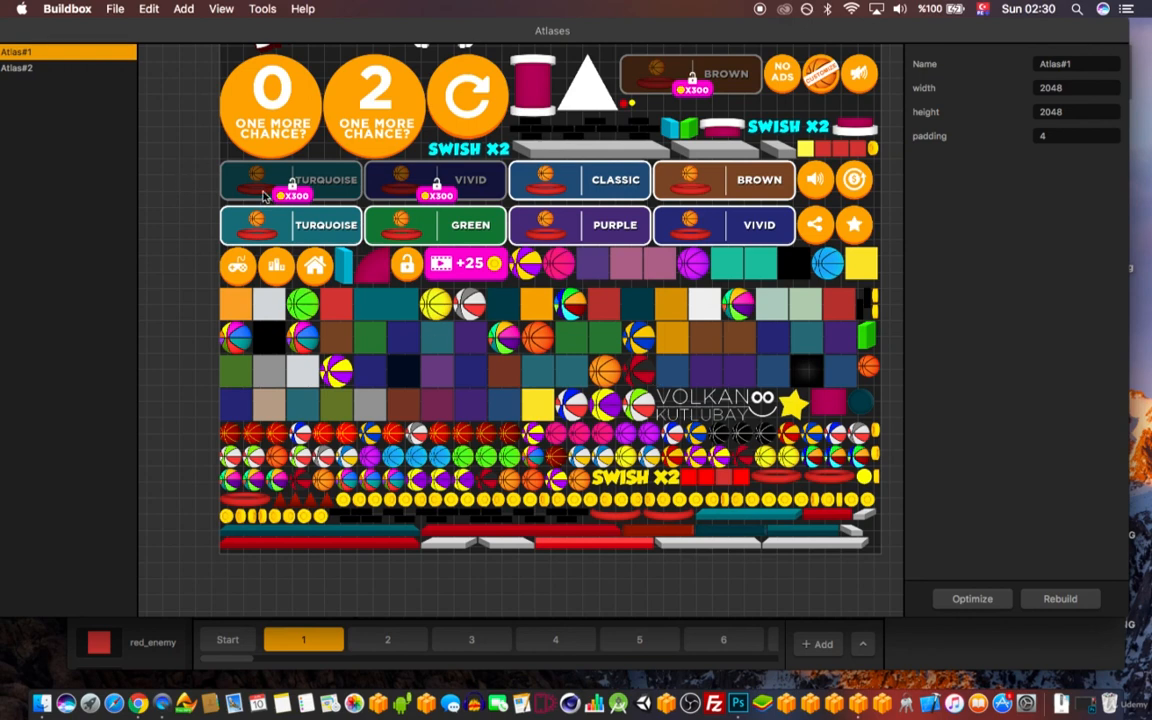
{"action": "left_click_drag", "start_coordinate": [117, 38], "coordinate": [193, 46]}
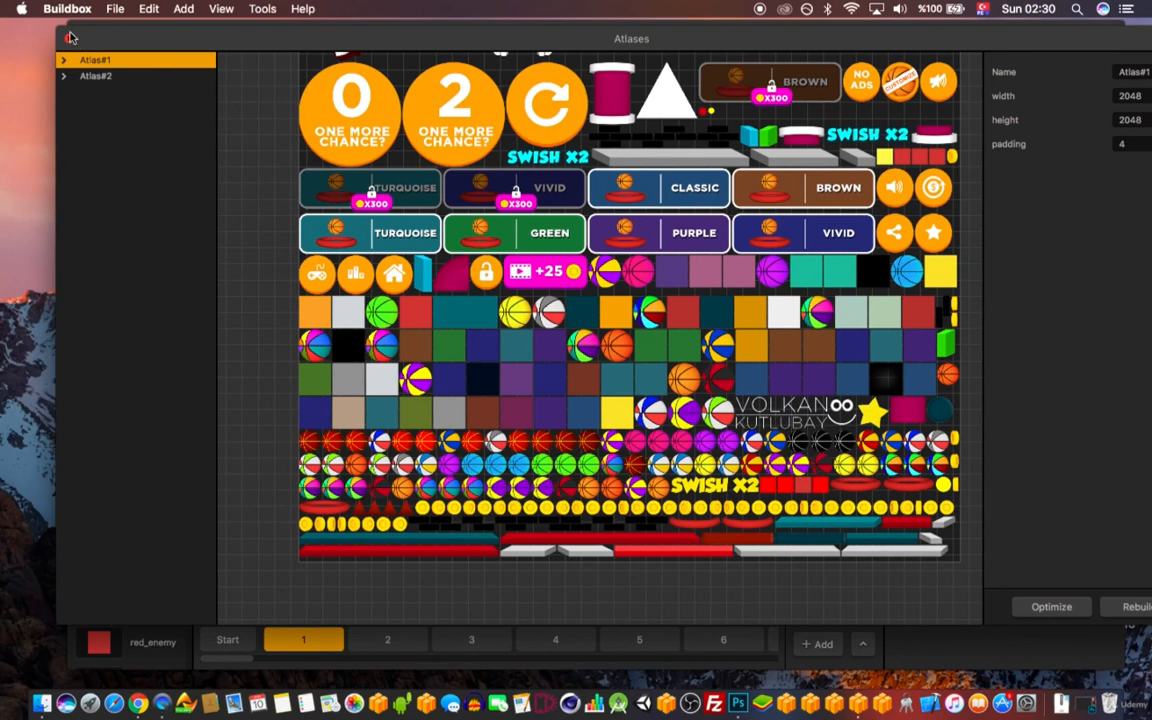
{"action": "left_click", "coordinate": [67, 38]}
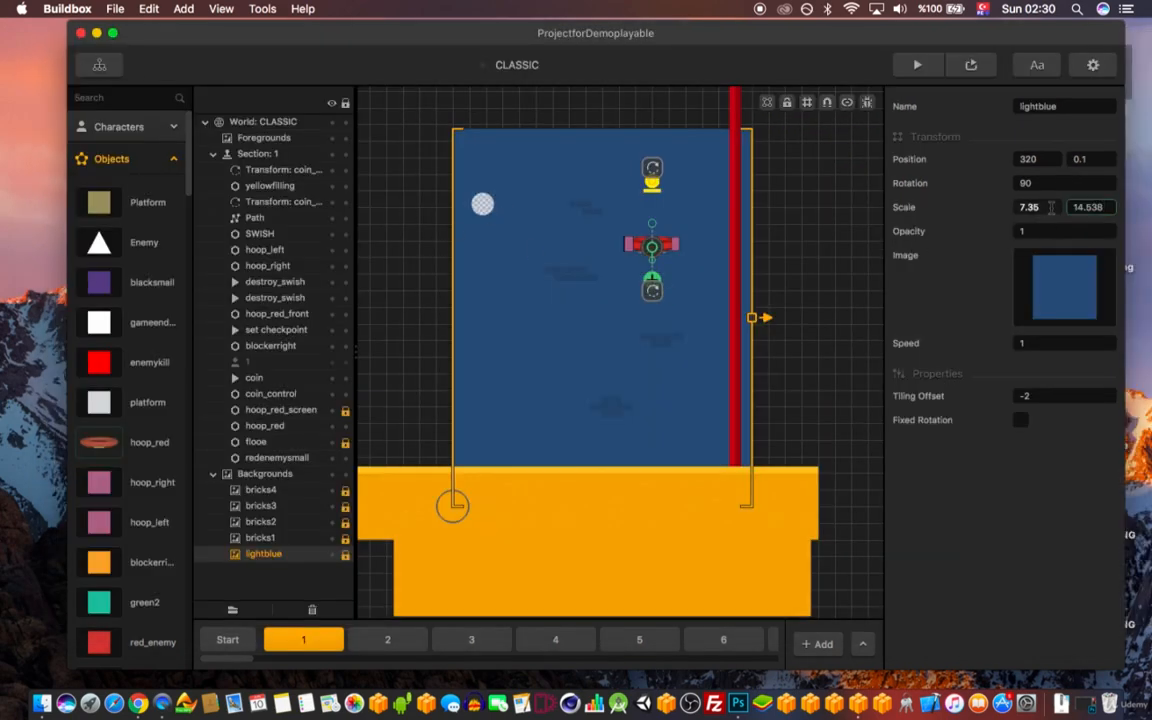
- Compare the position, scale, opacity and tiling offset settings of scene 1's bricks1, bricks2, bricks3 and bricks4 backgrounds
{"action": "mouse_move", "coordinate": [1049, 295]}
{"action": "left_click", "coordinate": [262, 538]}
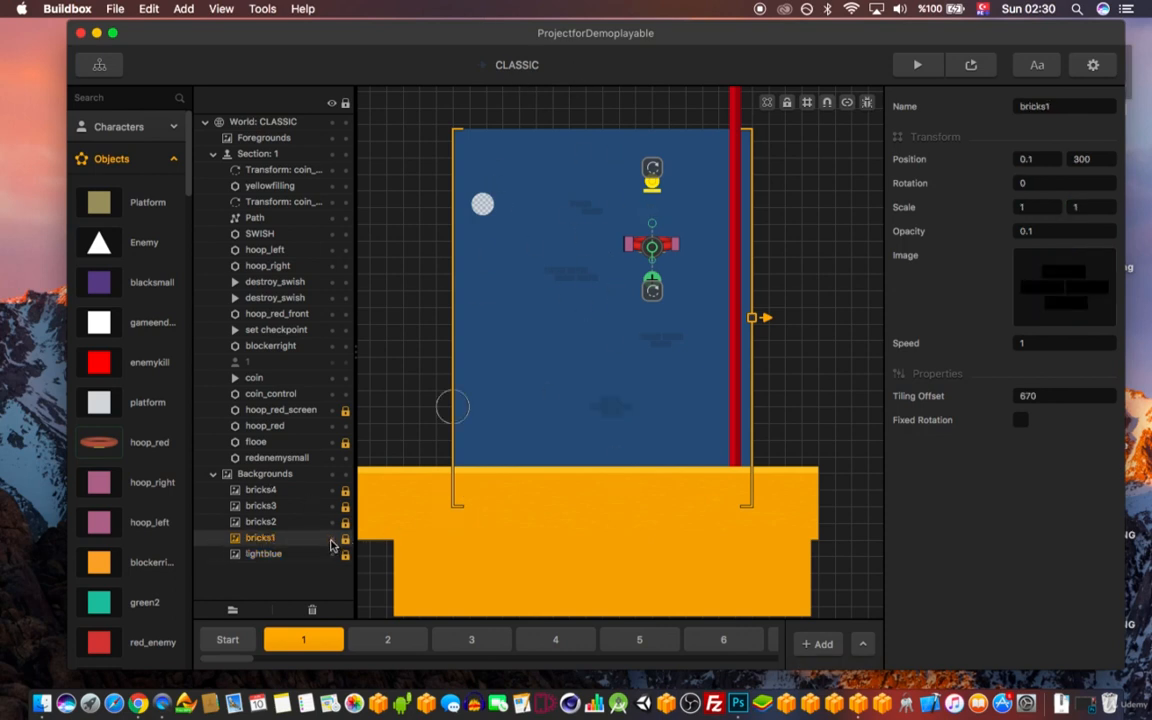
{"action": "left_click", "coordinate": [290, 489]}
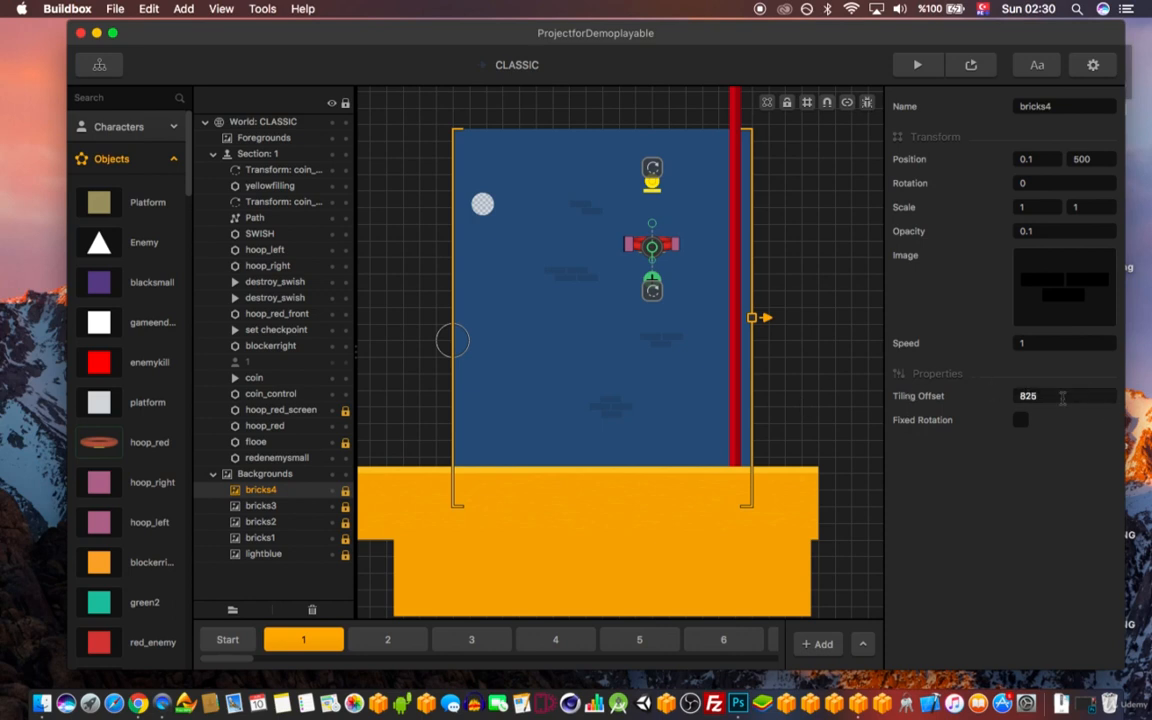
{"action": "left_click", "coordinate": [260, 506]}
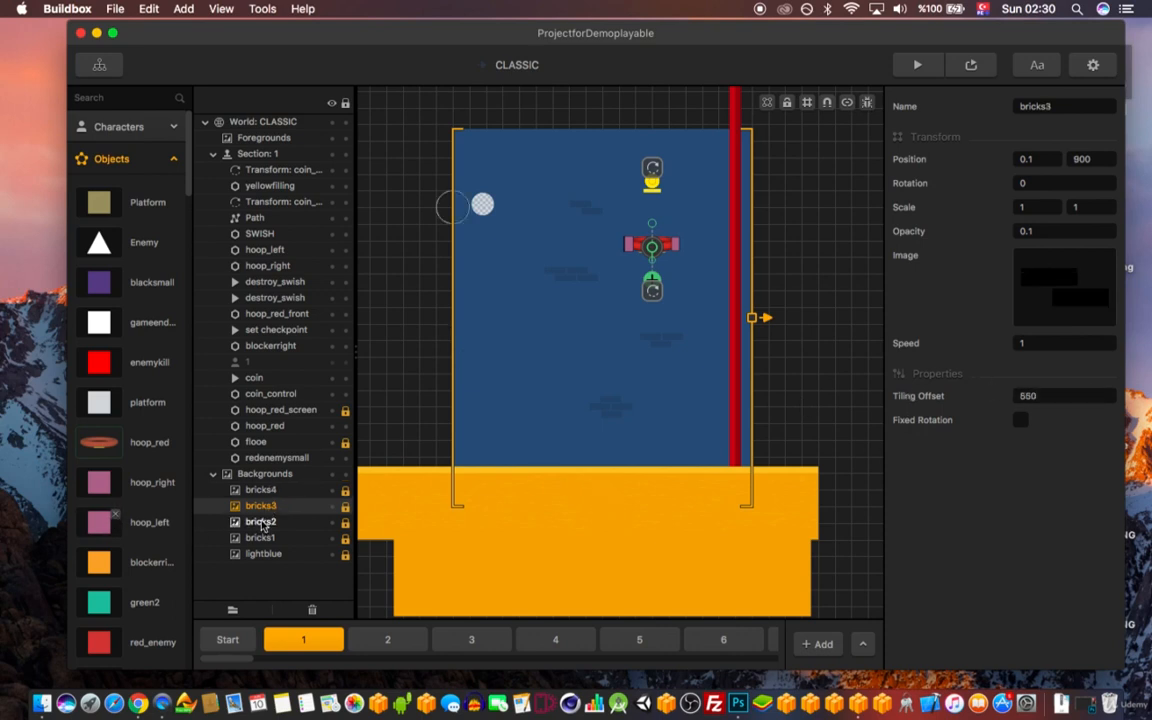
{"action": "left_click", "coordinate": [261, 522]}
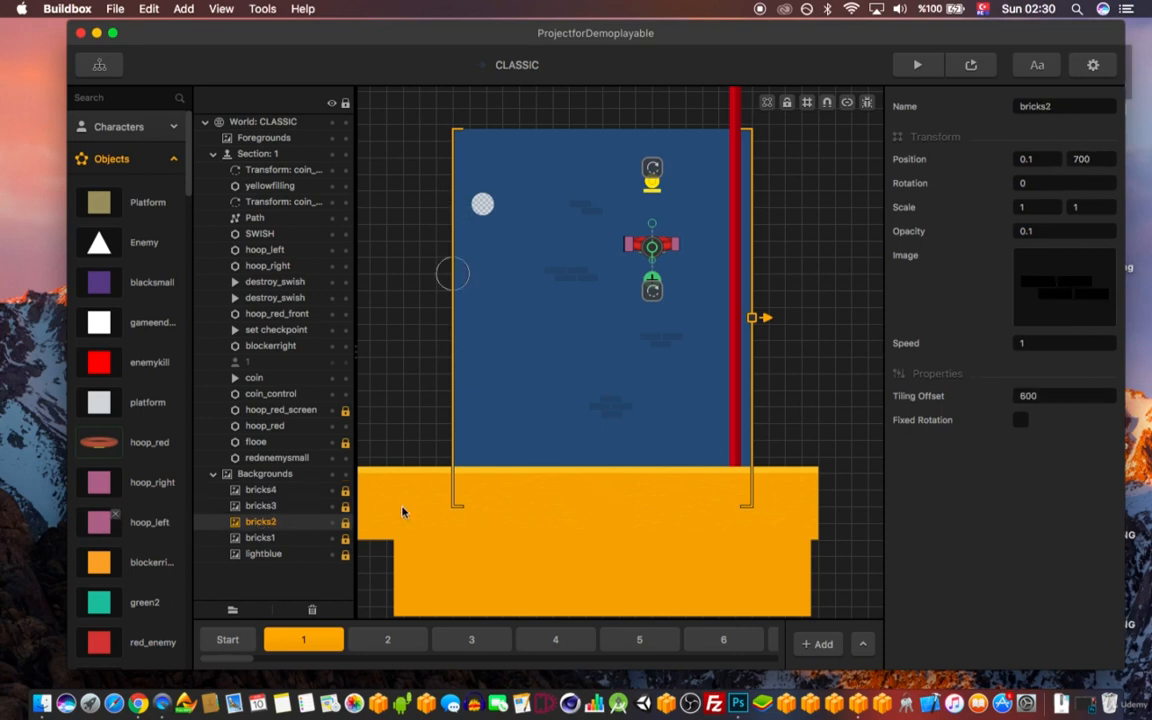
{"action": "left_click", "coordinate": [260, 490]}
{"action": "left_click", "coordinate": [262, 507]}
{"action": "left_click", "coordinate": [260, 490]}
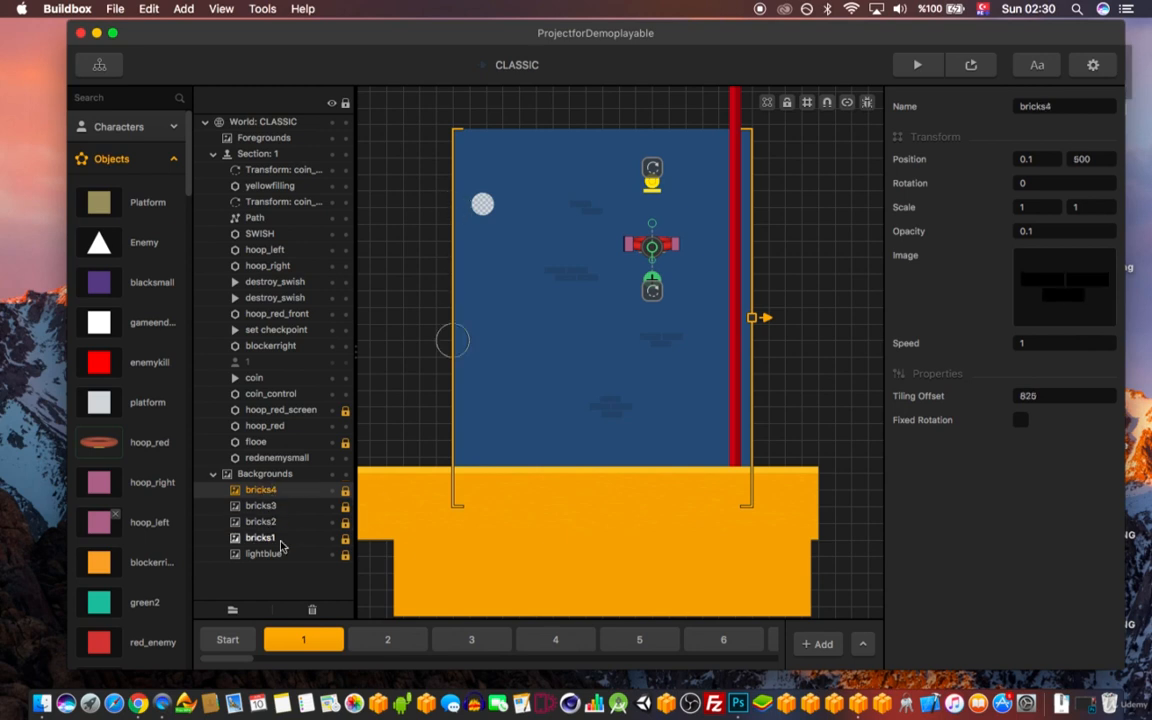
{"action": "left_click", "coordinate": [260, 538]}
{"action": "left_click", "coordinate": [261, 522]}
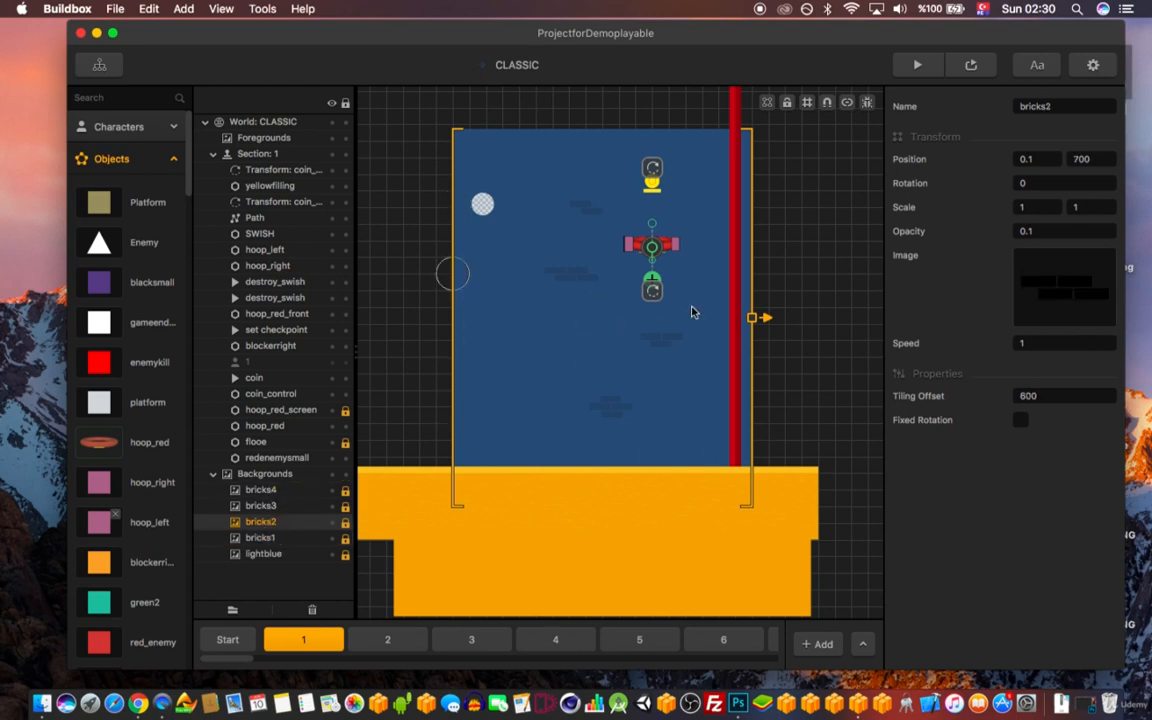
- Preview the game, bounce the ball through the first hoop to check the moving brick backgrounds, and close the preview
{"action": "left_click", "coordinate": [917, 64]}
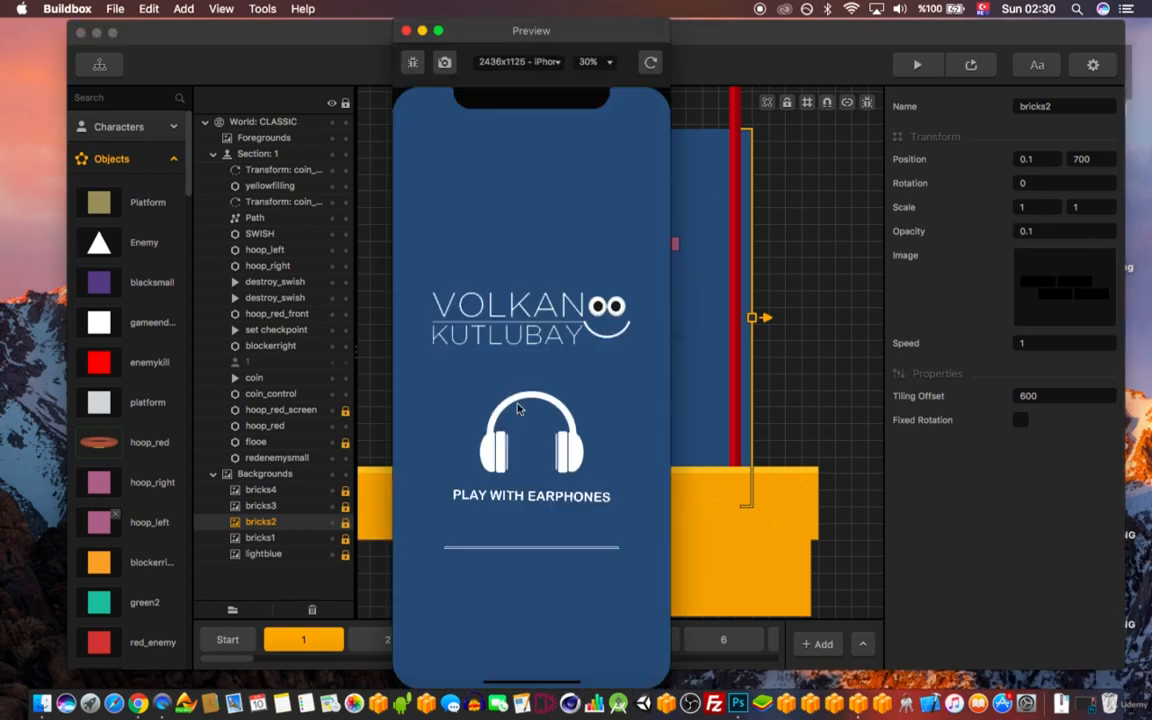
{"action": "left_click", "coordinate": [555, 494]}
{"action": "left_click", "coordinate": [560, 501]}
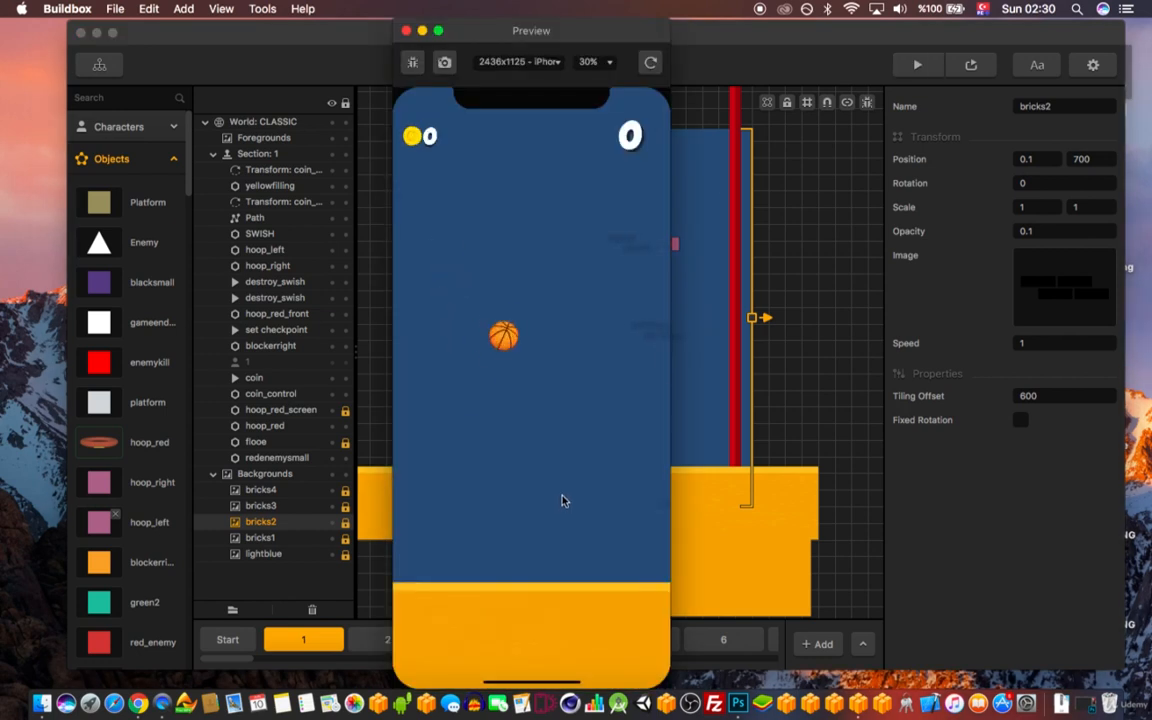
{"action": "left_click", "coordinate": [560, 501]}
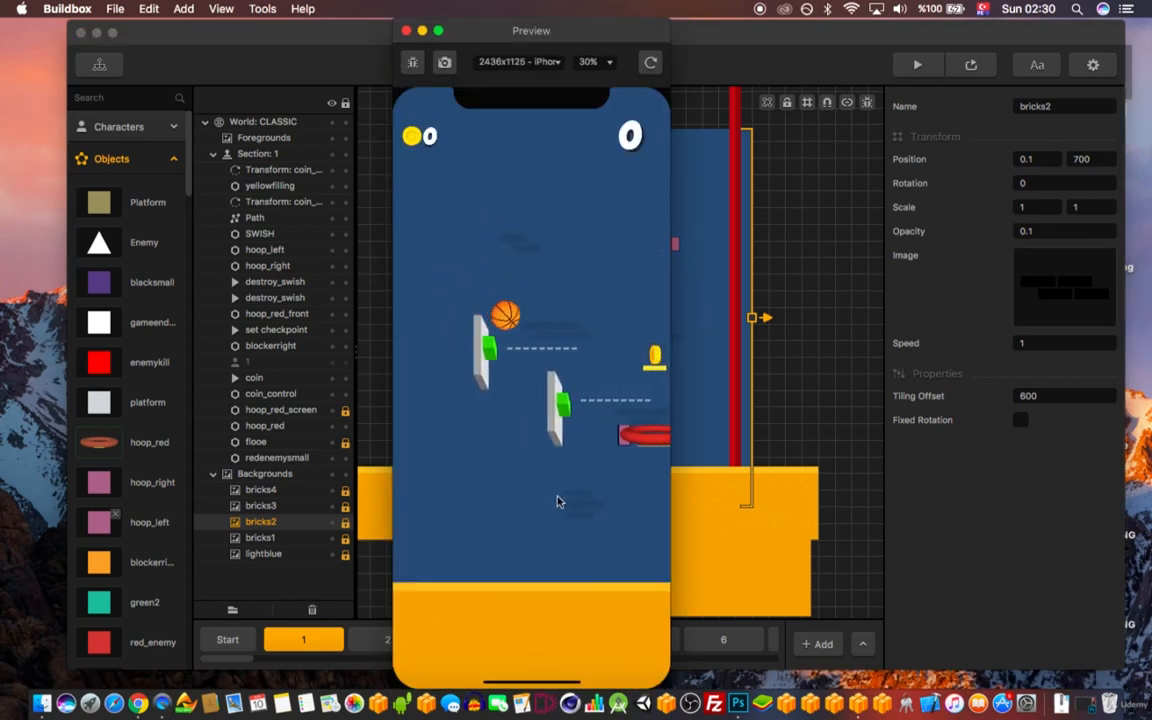
{"action": "left_click", "coordinate": [558, 500]}
{"action": "left_click", "coordinate": [558, 499]}
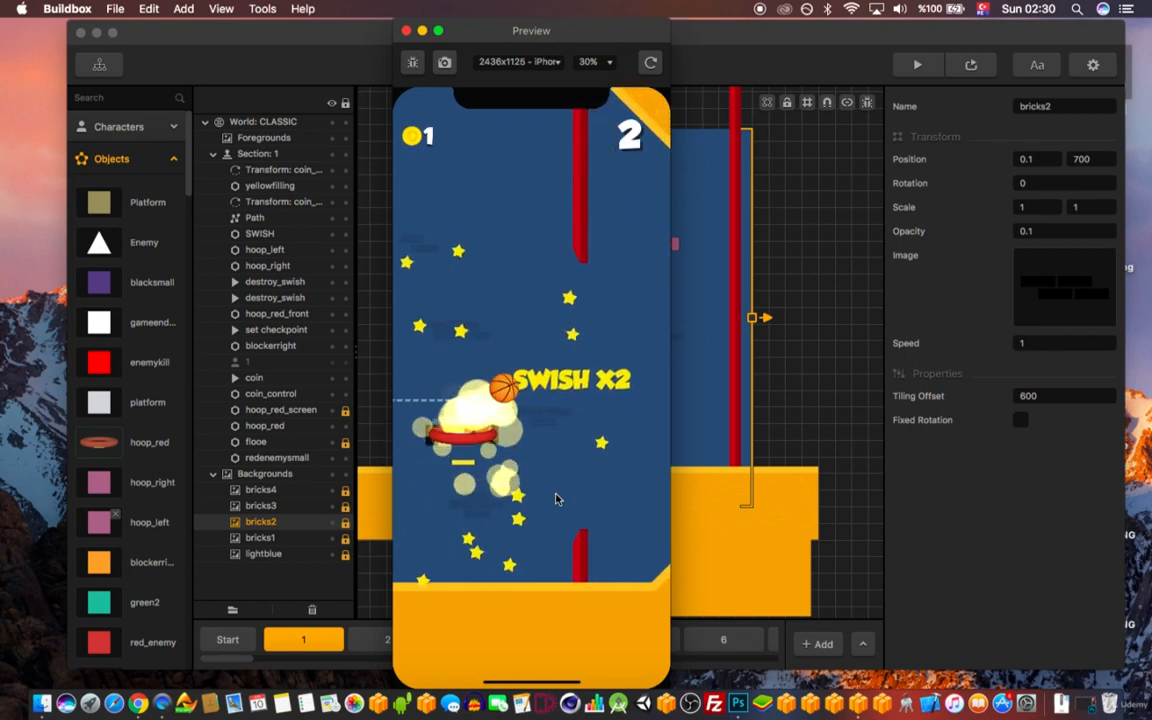
{"action": "left_click", "coordinate": [406, 31]}
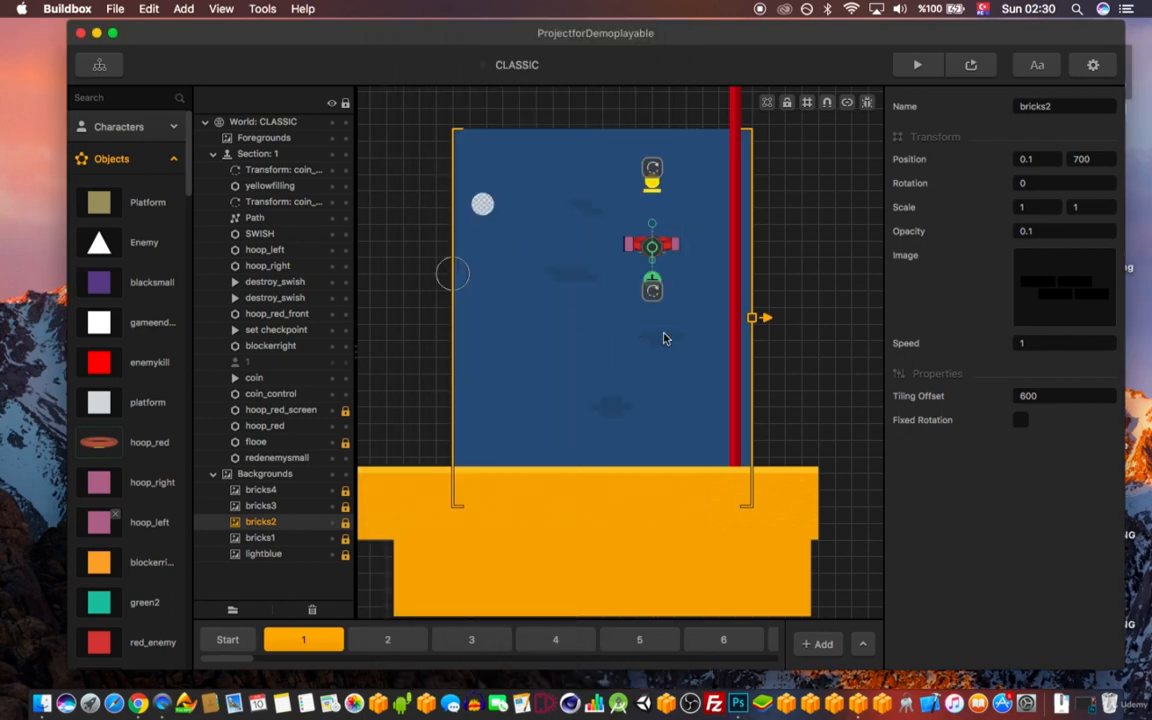
- Open the project's atlases, compare the packed images of Atlas#1 and Atlas#2, and close the atlas window
{"action": "left_click", "coordinate": [212, 8]}
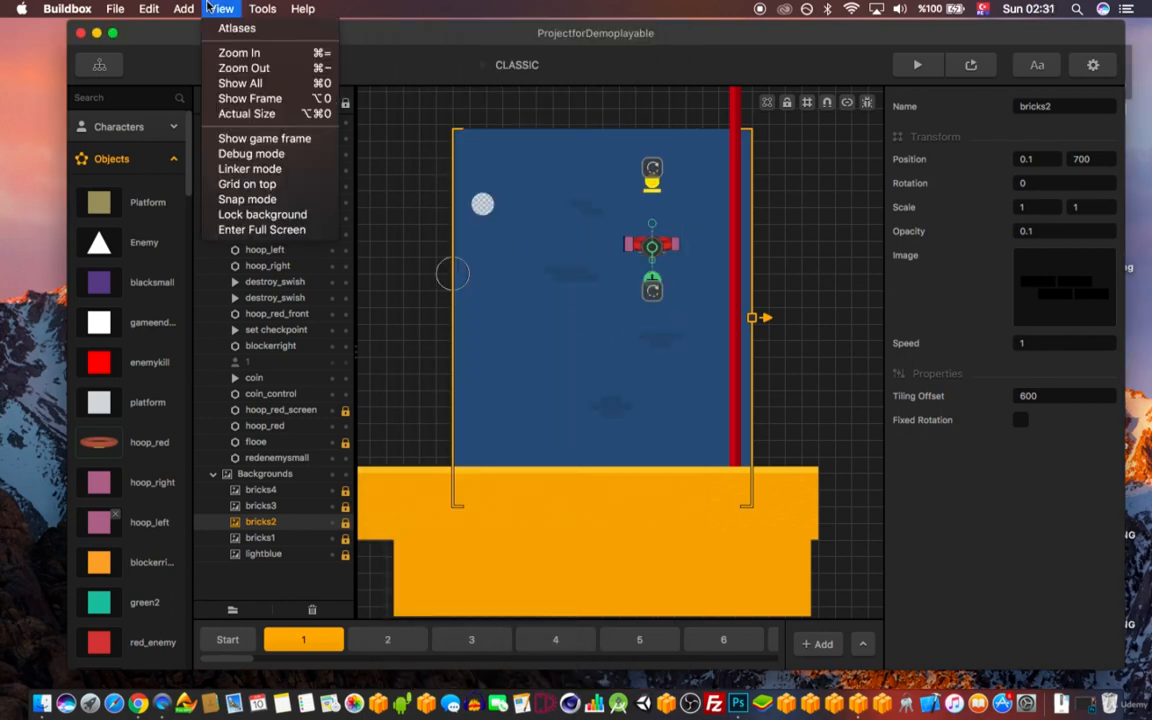
{"action": "left_click", "coordinate": [237, 27]}
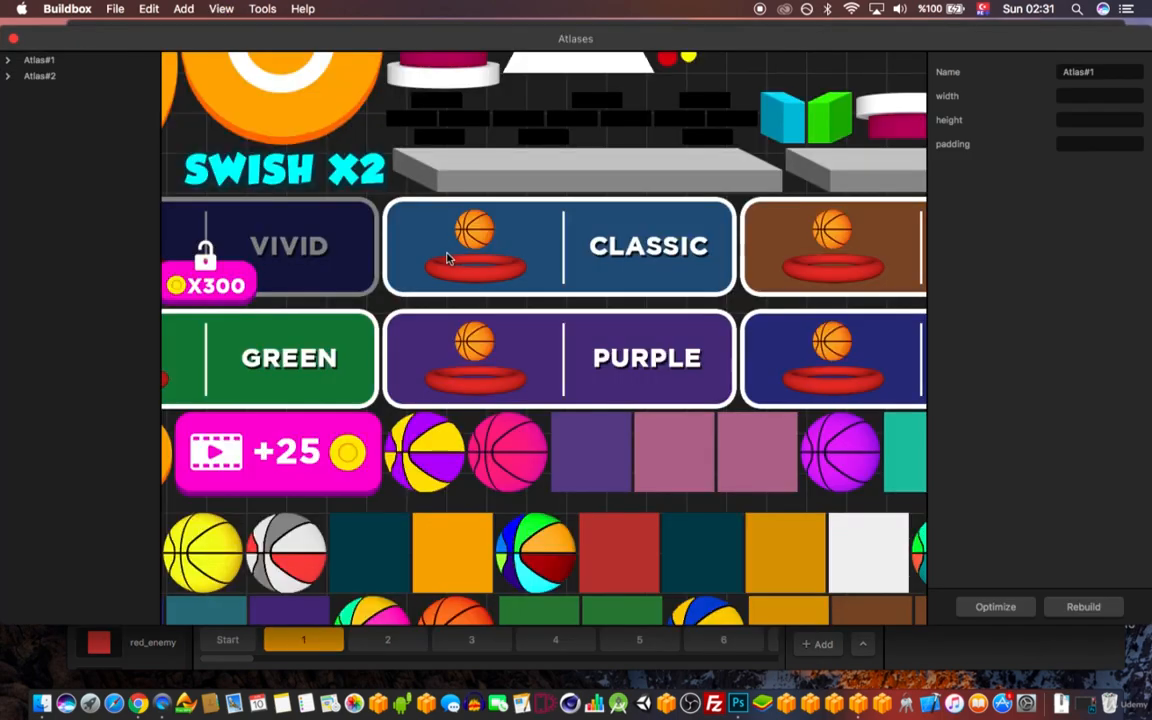
{"action": "scroll", "coordinate": [571, 326], "scroll_direction": "down", "scroll_amount": 6}
{"action": "scroll", "coordinate": [617, 425], "scroll_direction": "down", "scroll_amount": 4}
{"action": "left_click_drag", "start_coordinate": [687, 398], "coordinate": [656, 371]}
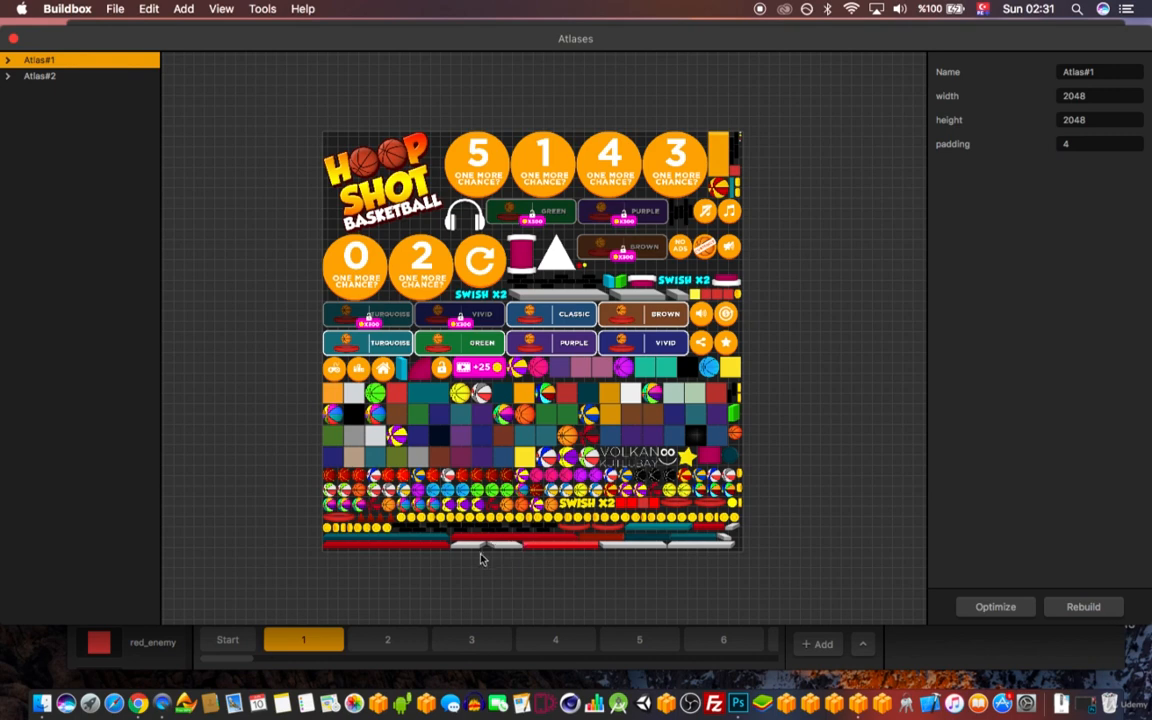
{"action": "left_click", "coordinate": [45, 76]}
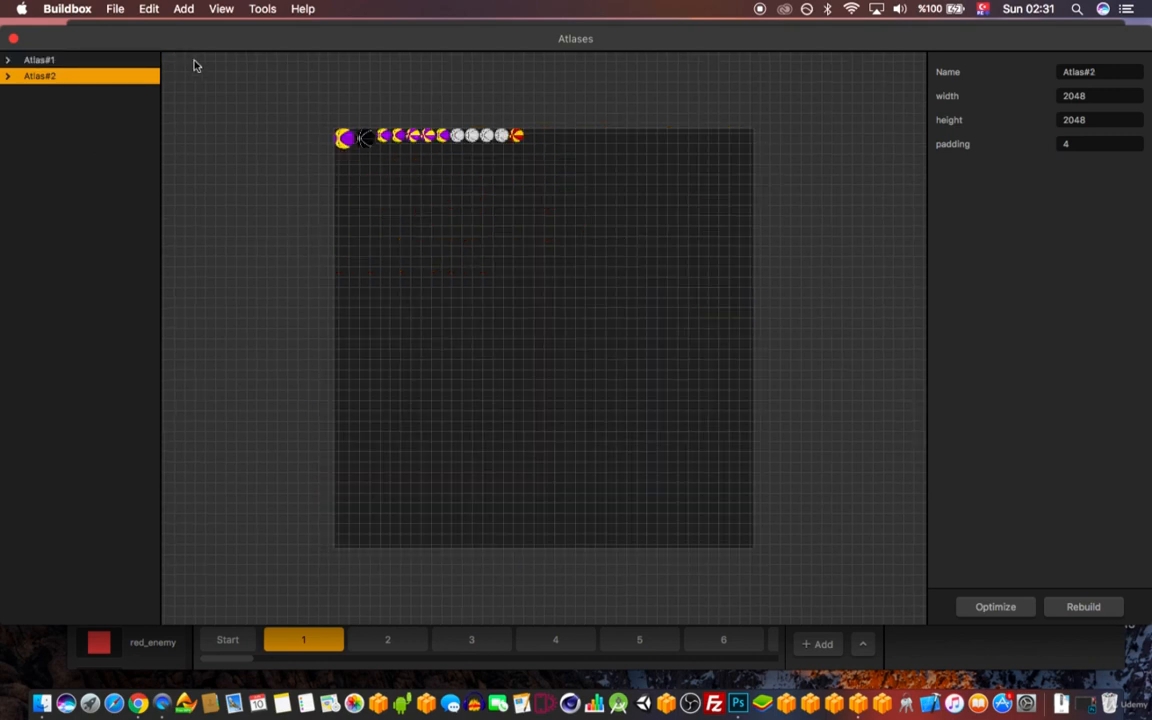
{"action": "key", "text": "Up"}
{"action": "left_click_drag", "start_coordinate": [200, 39], "coordinate": [218, 39]}
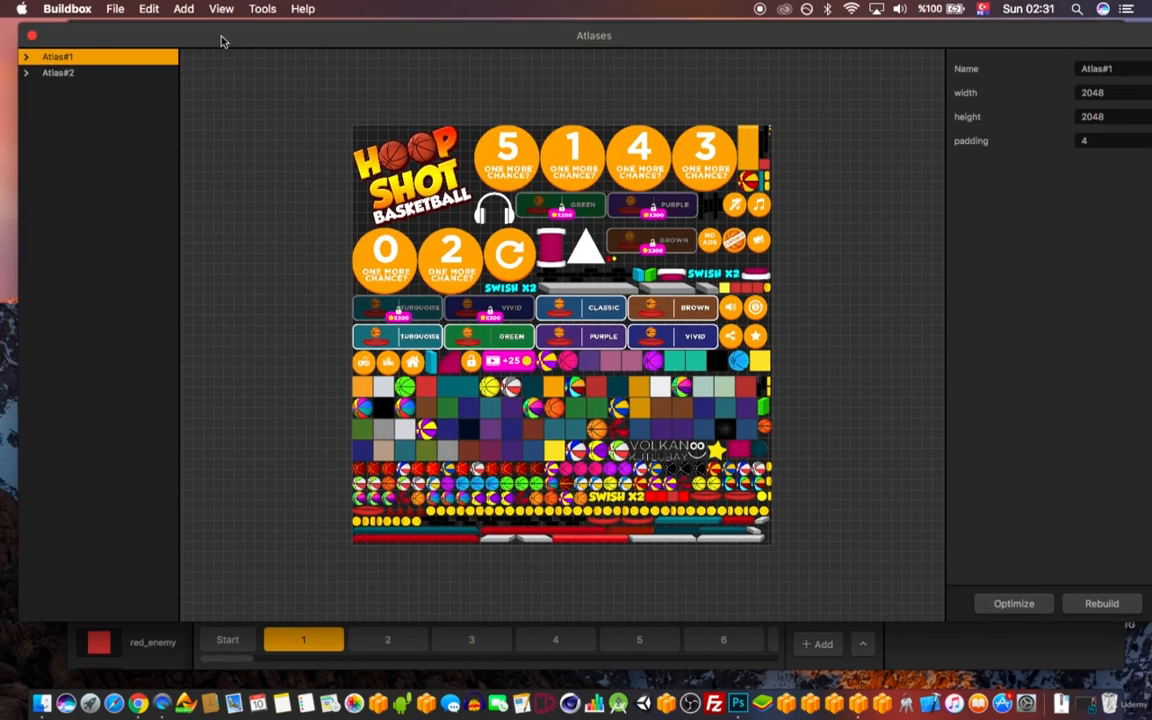
{"action": "left_click", "coordinate": [30, 36]}
- Browse the basketball characters and the actions in the project's asset library, leaving the objects and characters lists collapsed
{"action": "scroll", "coordinate": [540, 338], "scroll_direction": "down", "scroll_amount": 3}
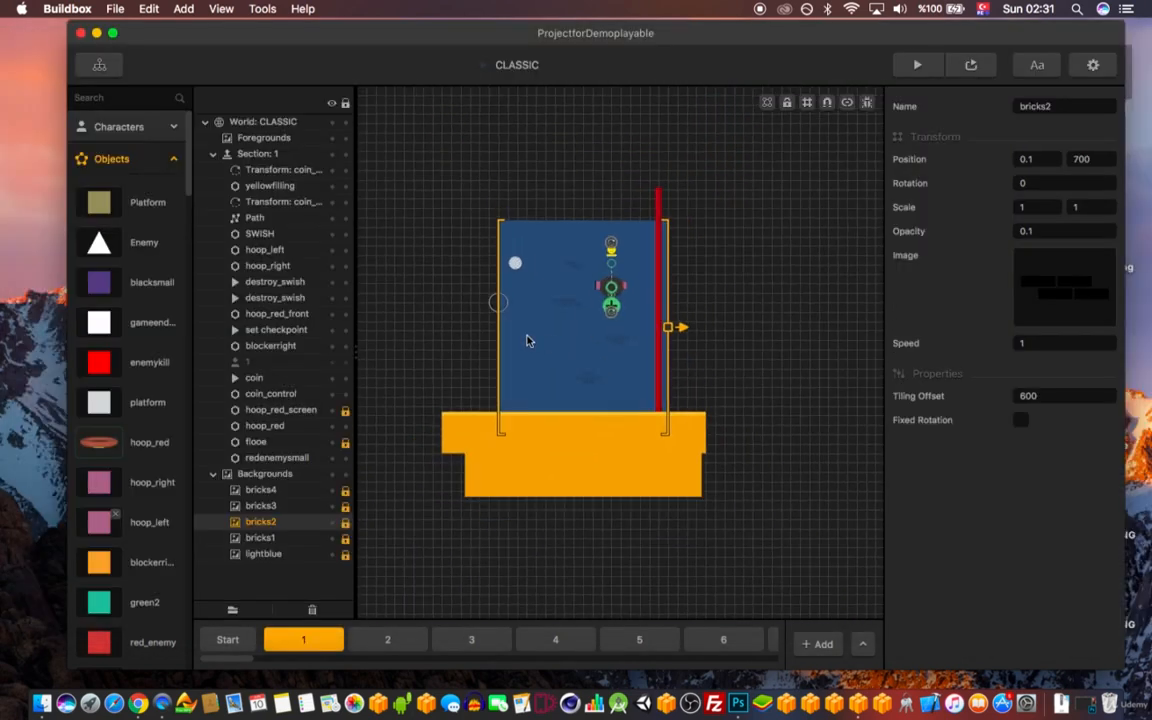
{"action": "left_click", "coordinate": [135, 158]}
{"action": "left_click", "coordinate": [132, 135]}
{"action": "left_click", "coordinate": [131, 135]}
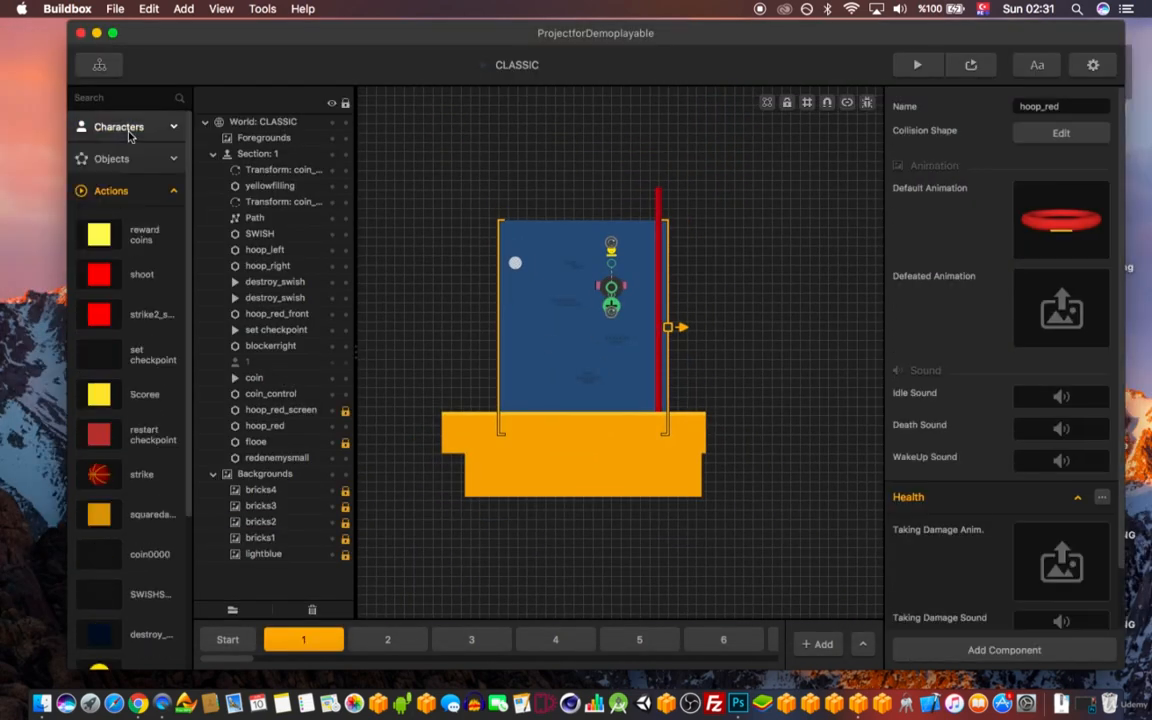
{"action": "left_click", "coordinate": [131, 135]}
{"action": "scroll", "coordinate": [136, 228], "scroll_direction": "down", "scroll_amount": 15}
{"action": "scroll", "coordinate": [135, 255], "scroll_direction": "up", "scroll_amount": 15}
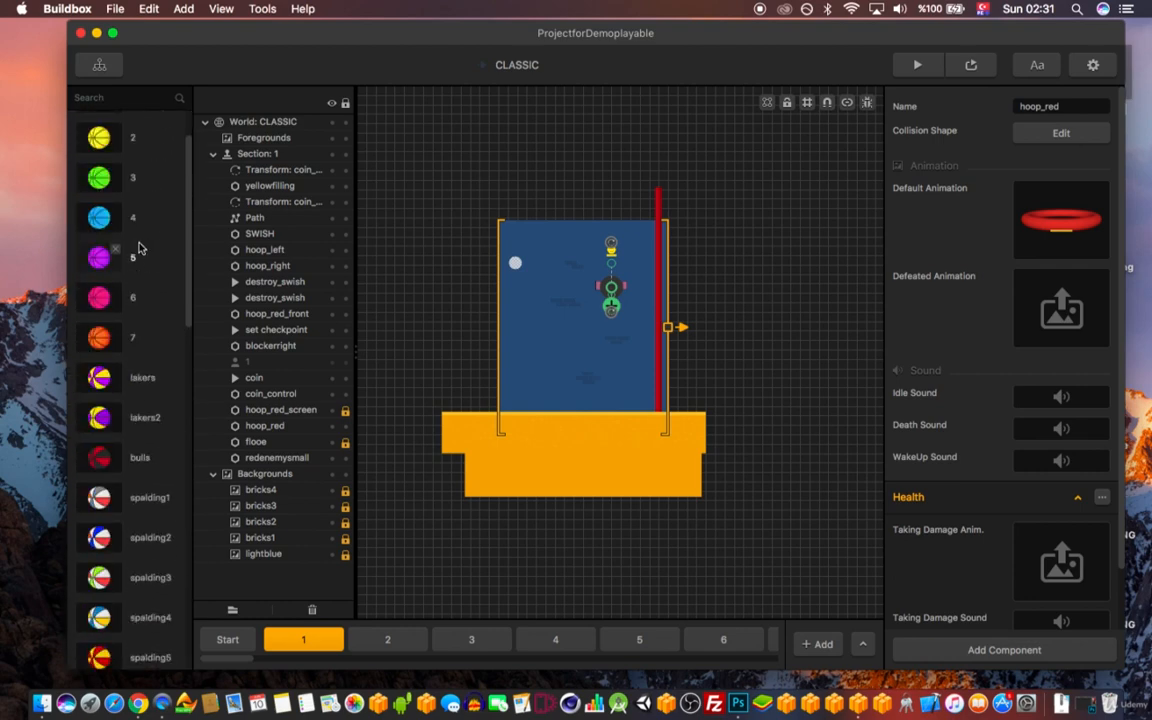
{"action": "scroll", "coordinate": [140, 420], "scroll_direction": "down", "scroll_amount": 10}
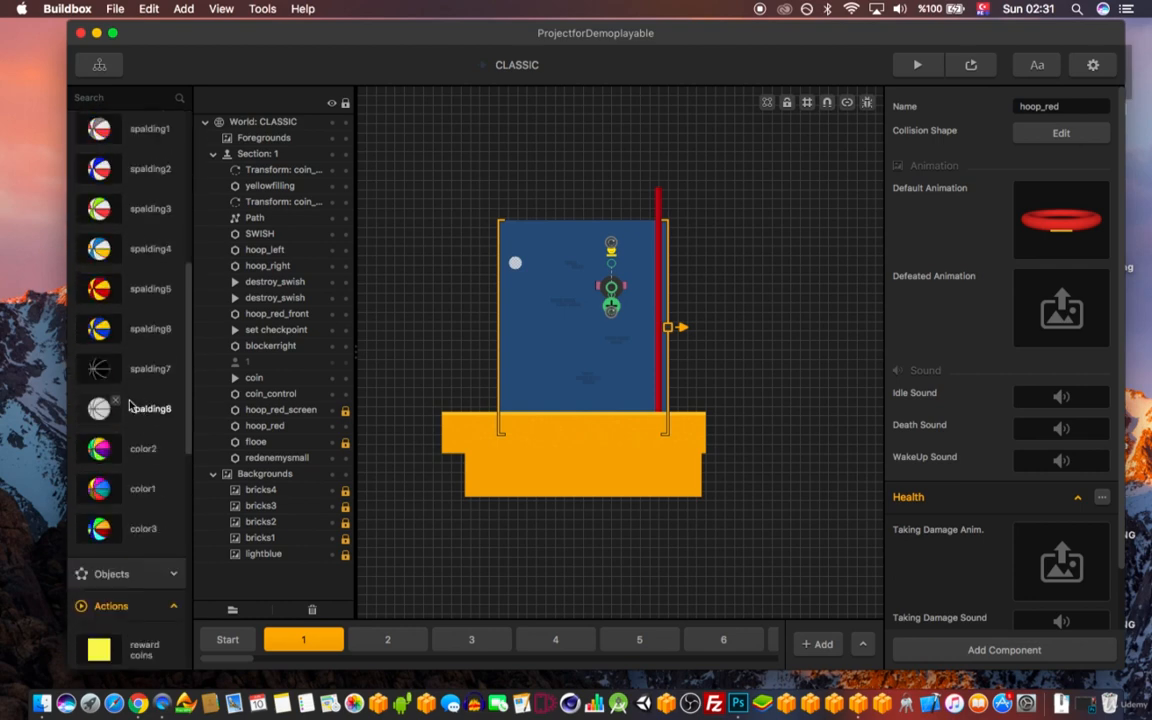
{"action": "scroll", "coordinate": [125, 162], "scroll_direction": "up", "scroll_amount": 10}
{"action": "left_click", "coordinate": [124, 127]}
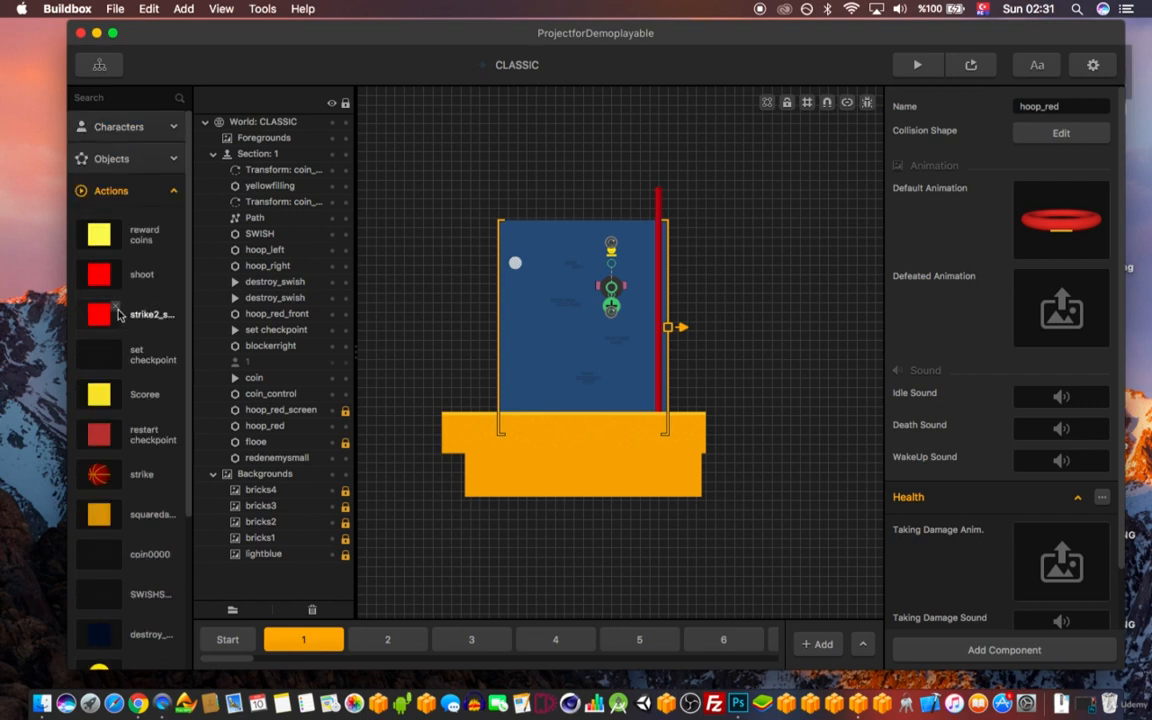
{"action": "scroll", "coordinate": [125, 270], "scroll_direction": "down", "scroll_amount": 5}
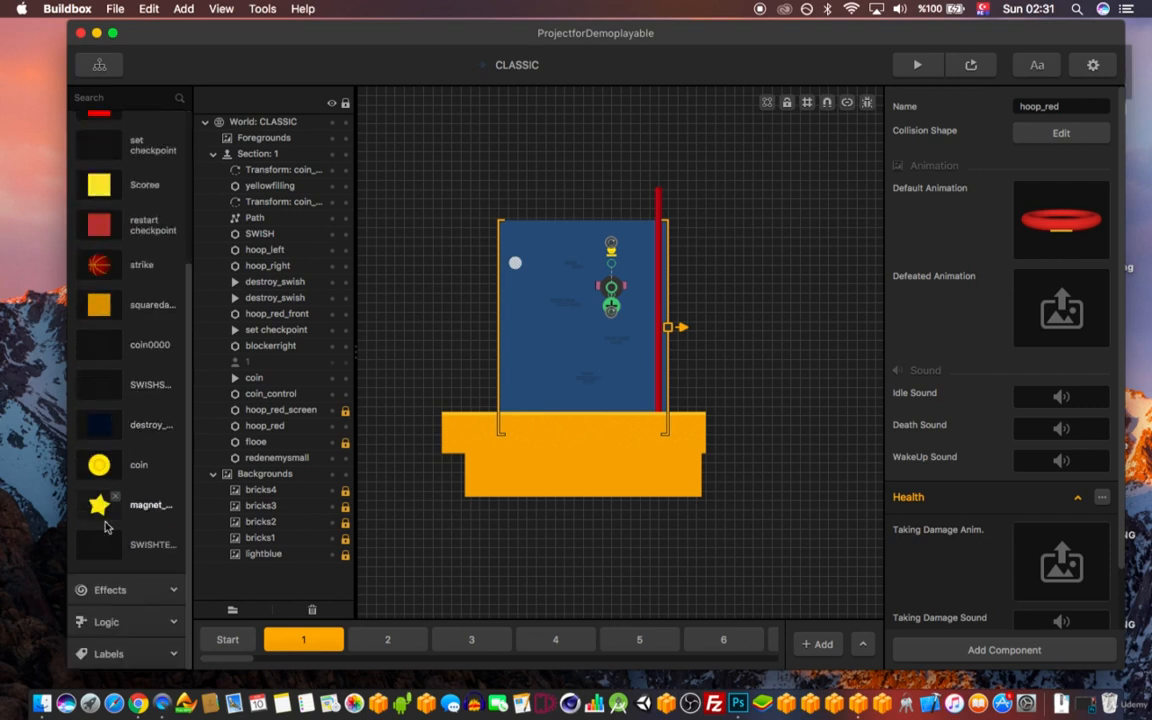
{"action": "scroll", "coordinate": [116, 350], "scroll_direction": "up", "scroll_amount": 5}
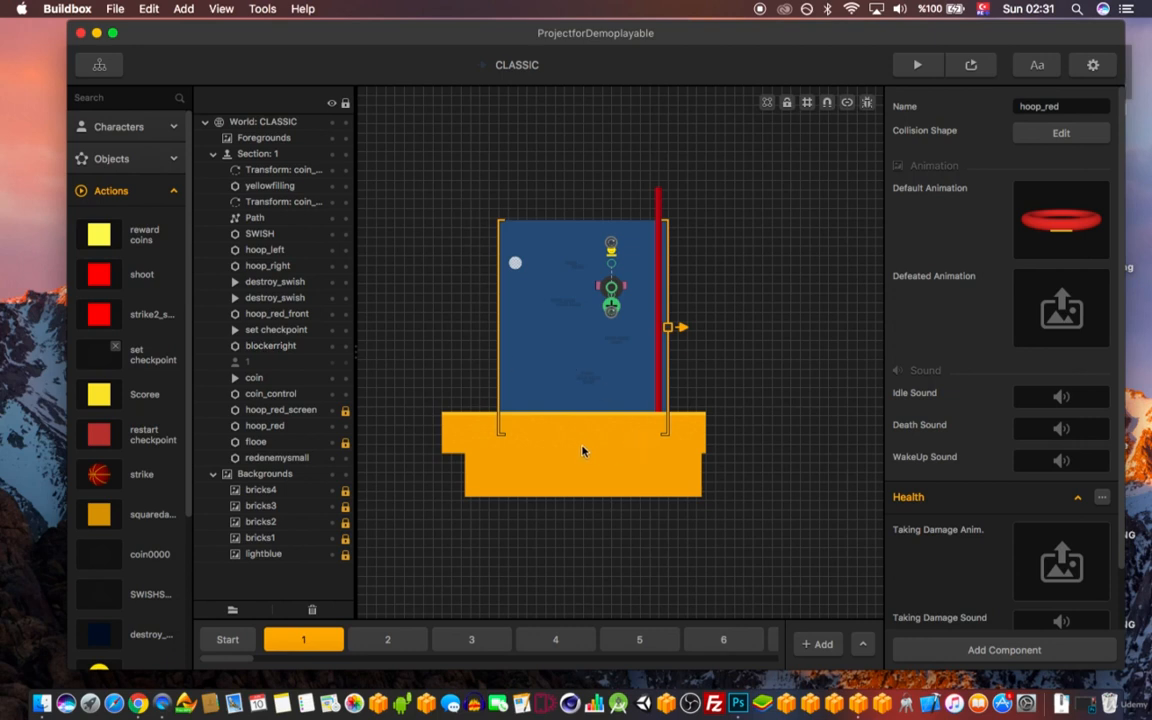
{"action": "left_click", "coordinate": [1102, 497]}
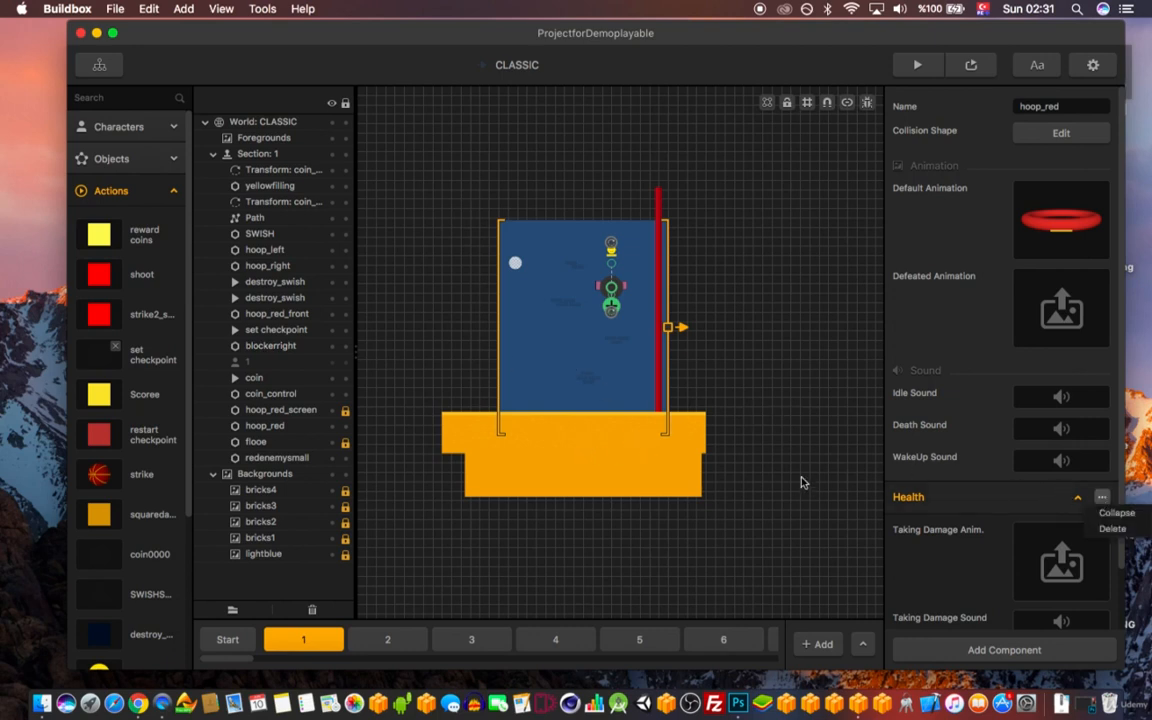
{"action": "left_click_drag", "start_coordinate": [684, 429], "coordinate": [694, 437]}
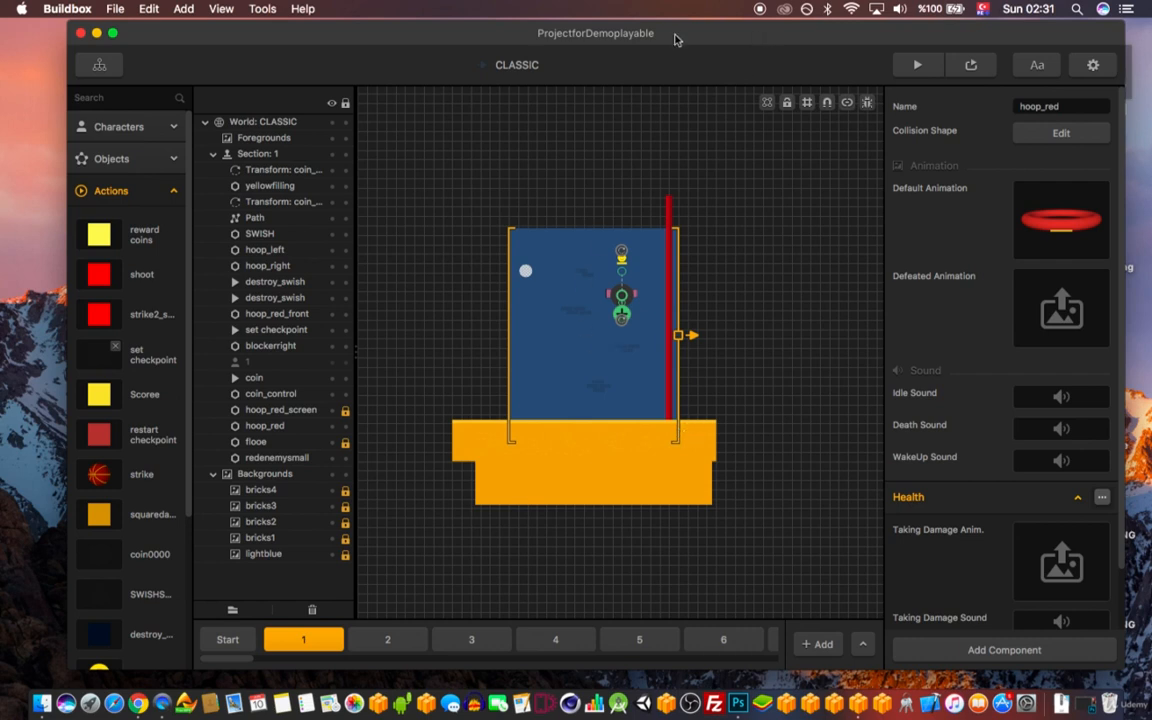
- Save the project and slightly reposition the project window
{"action": "left_click_drag", "start_coordinate": [615, 33], "coordinate": [624, 37]}
{"action": "key", "text": "super+s"}
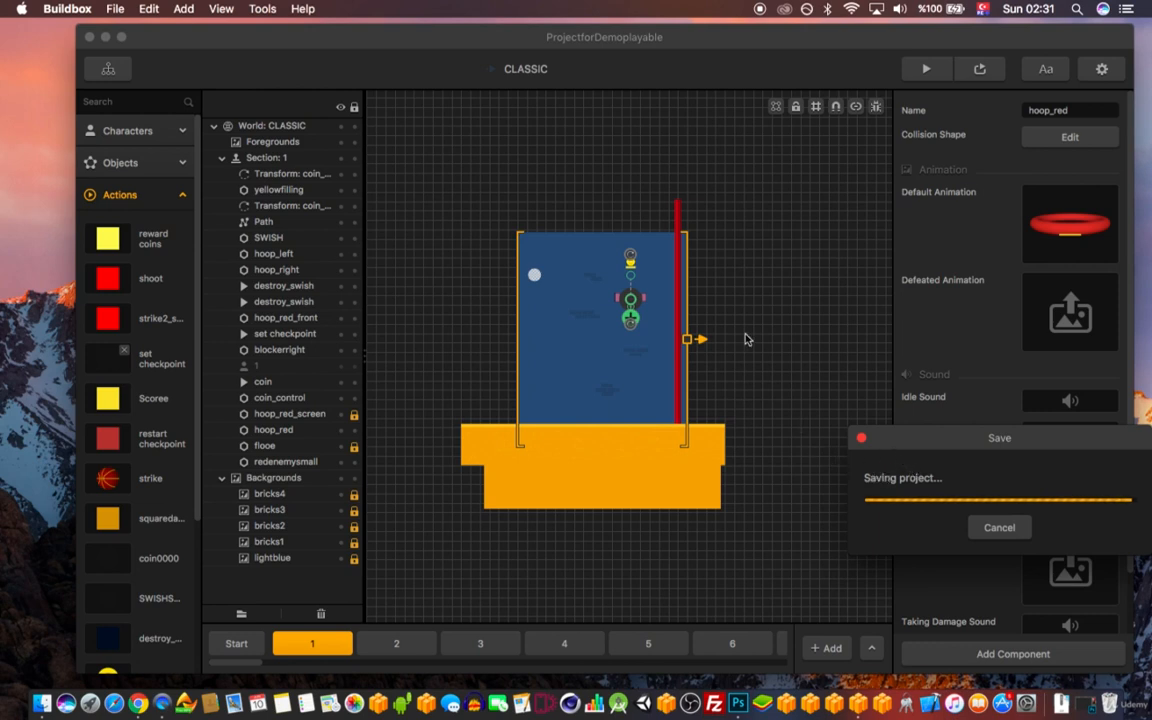
{"action": "left_click_drag", "start_coordinate": [825, 36], "coordinate": [822, 33]}
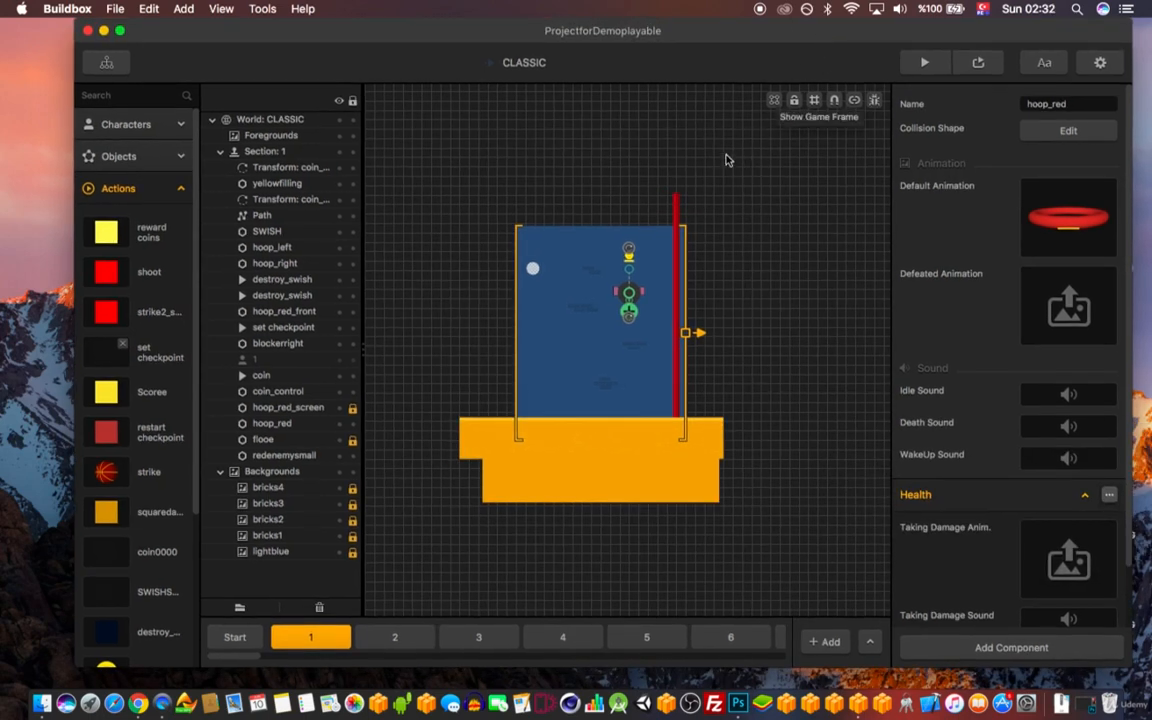